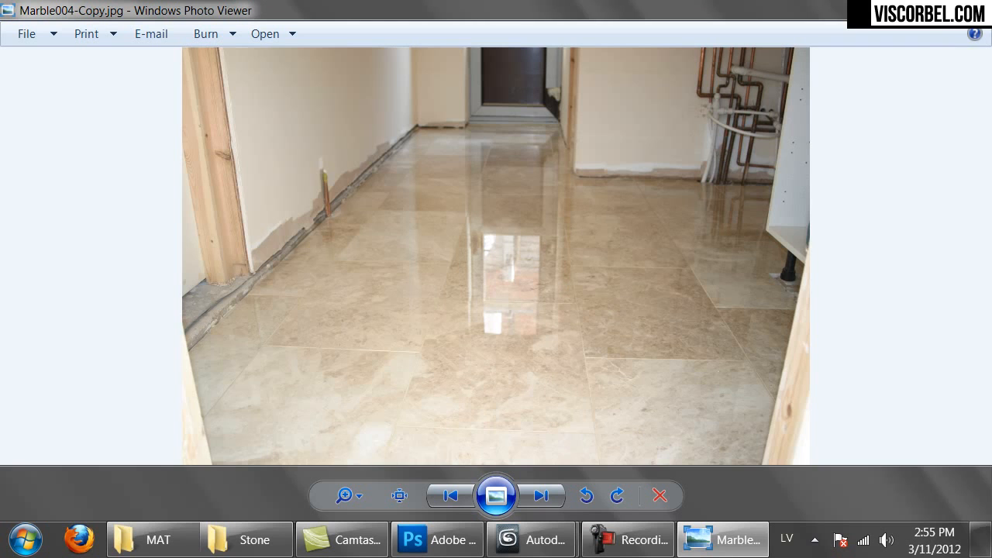
View the polished white marble hallway photo, then the Cappuccino Marble bathroom photo
key(alt+F4)
double_click(915, 211)
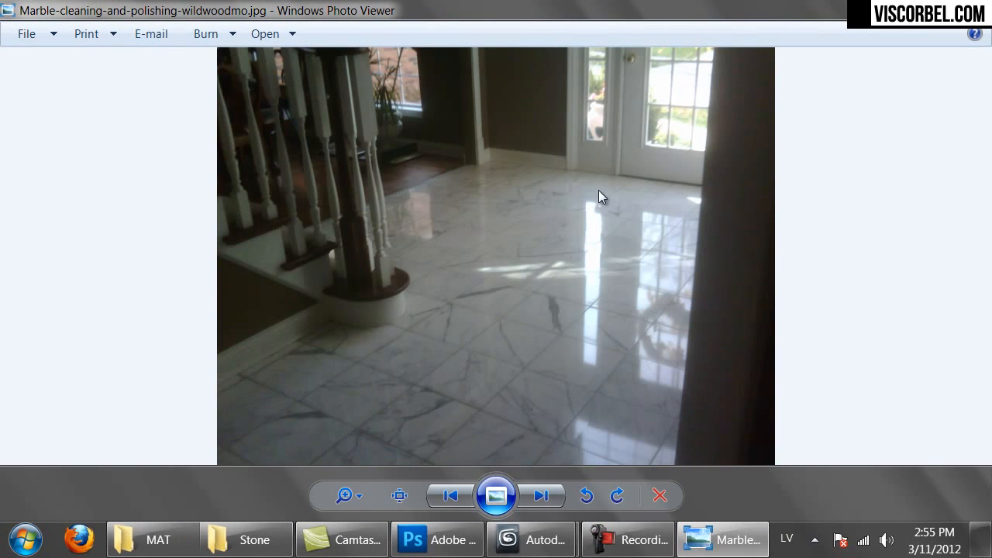
key(alt+F4)
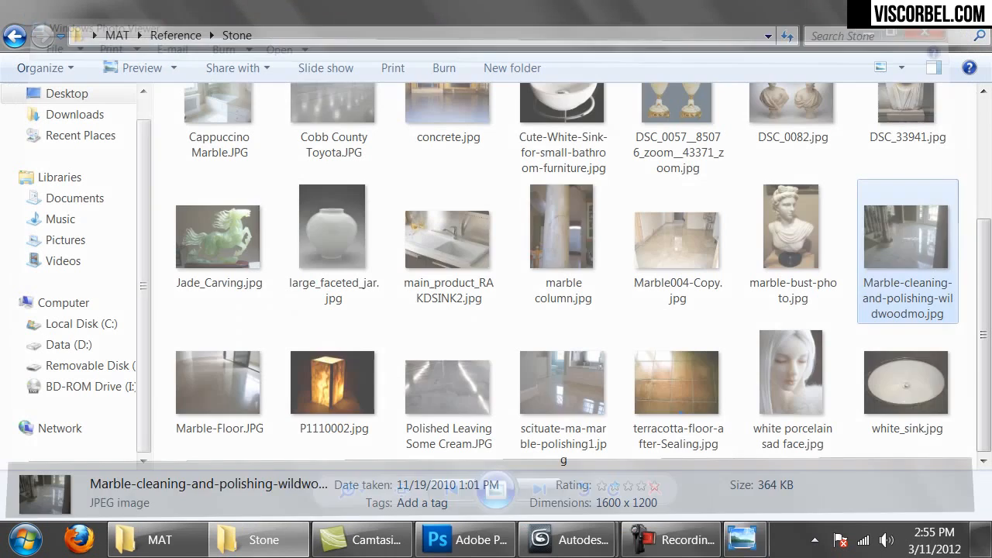
scroll(503, 214, up, 3)
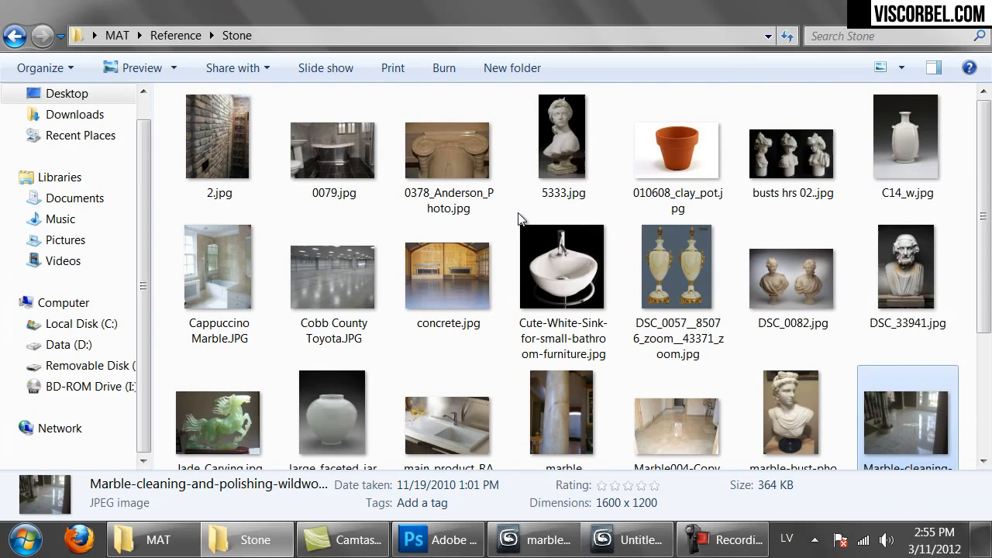
double_click(248, 250)
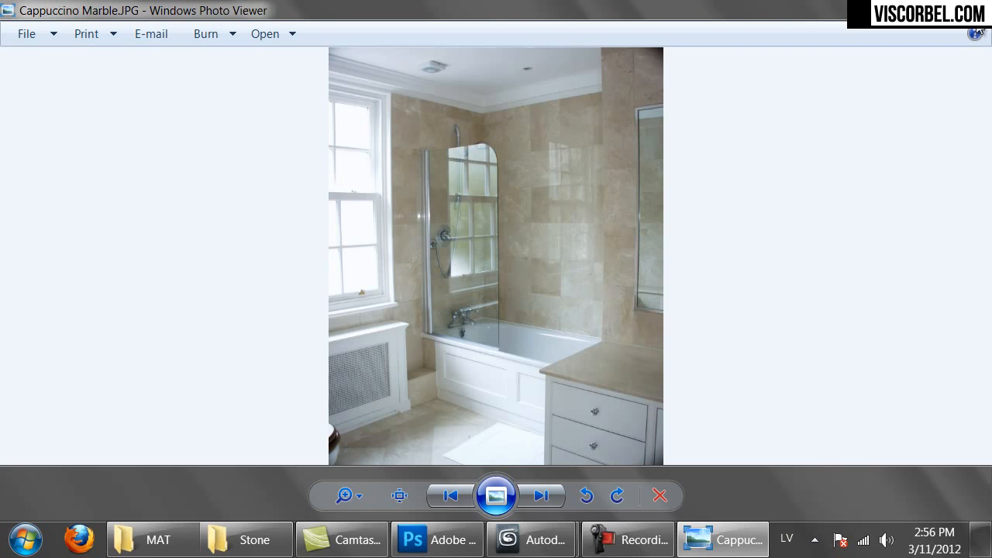
View the 0079.jpg black marble bathroom photo, then open Marble-Floor.JPG
key(alt+F4)
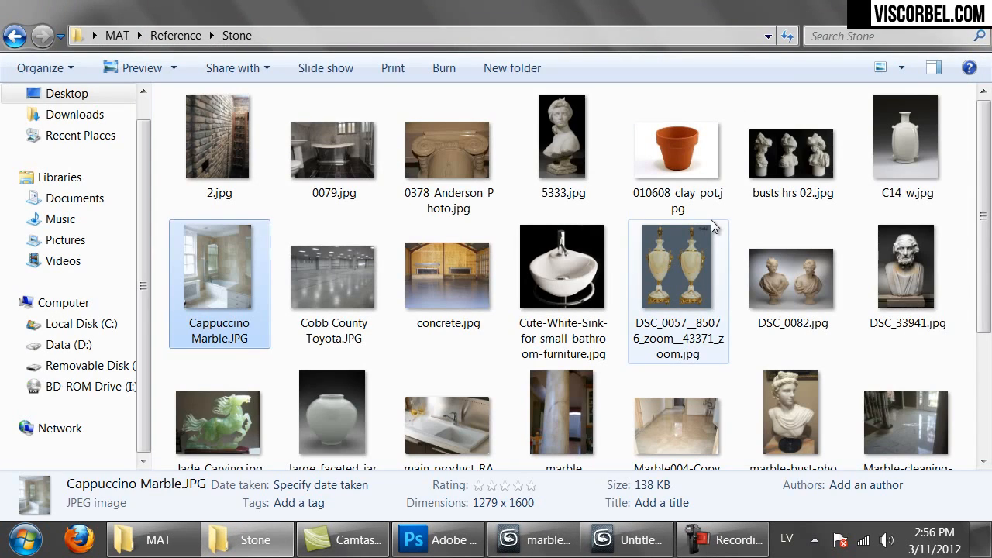
double_click(346, 132)
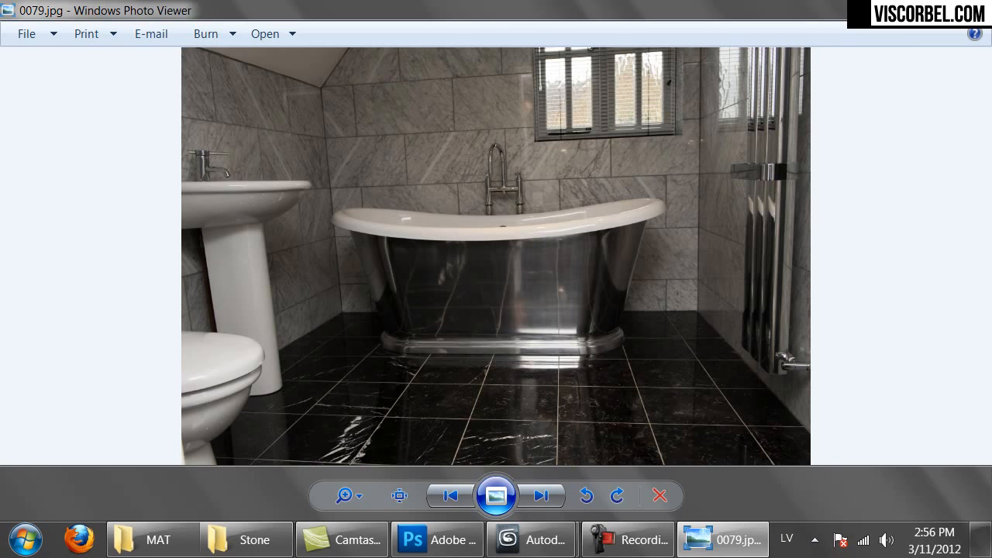
key(alt+F4)
scroll(548, 308, down, 3)
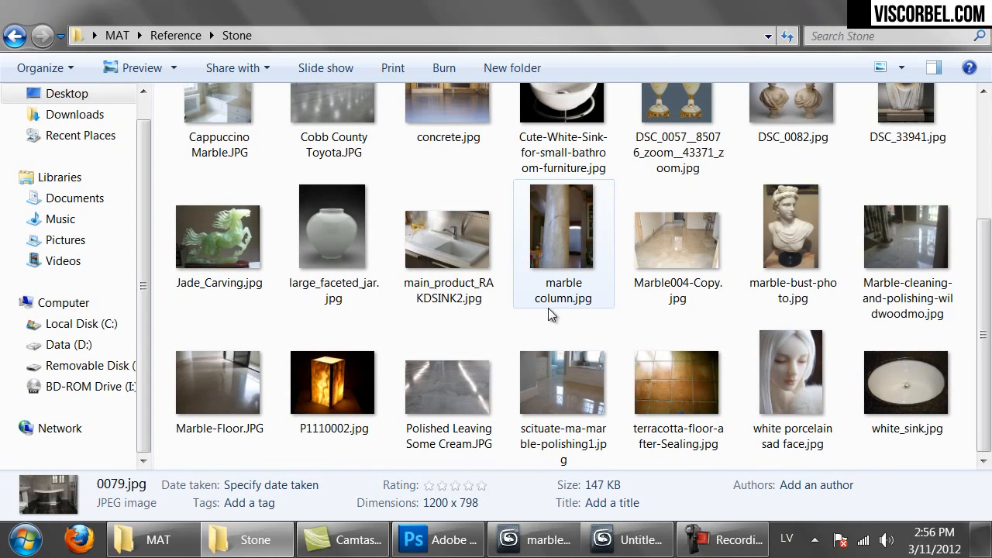
double_click(218, 399)
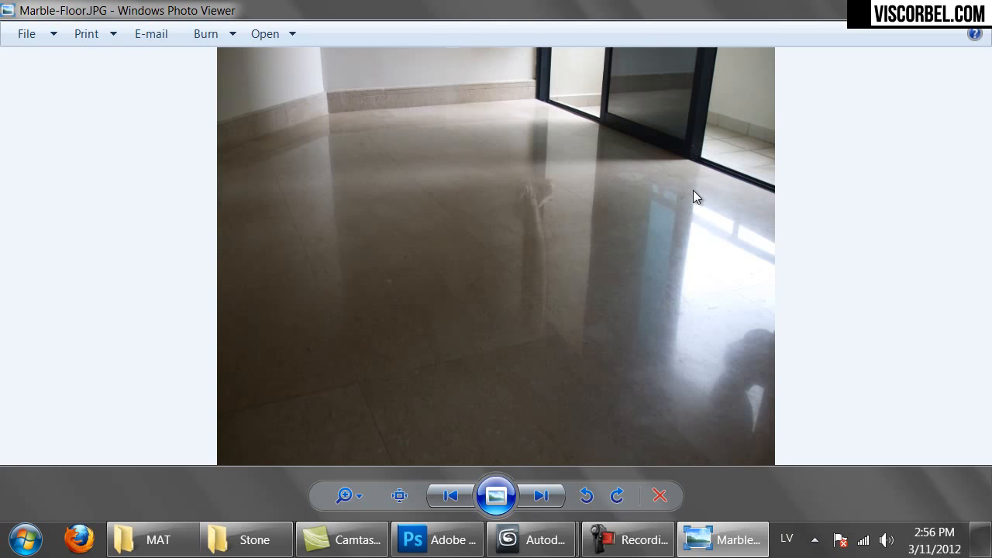
Start a new empty scene in the top view with the grid shown
mouse_move(546, 535)
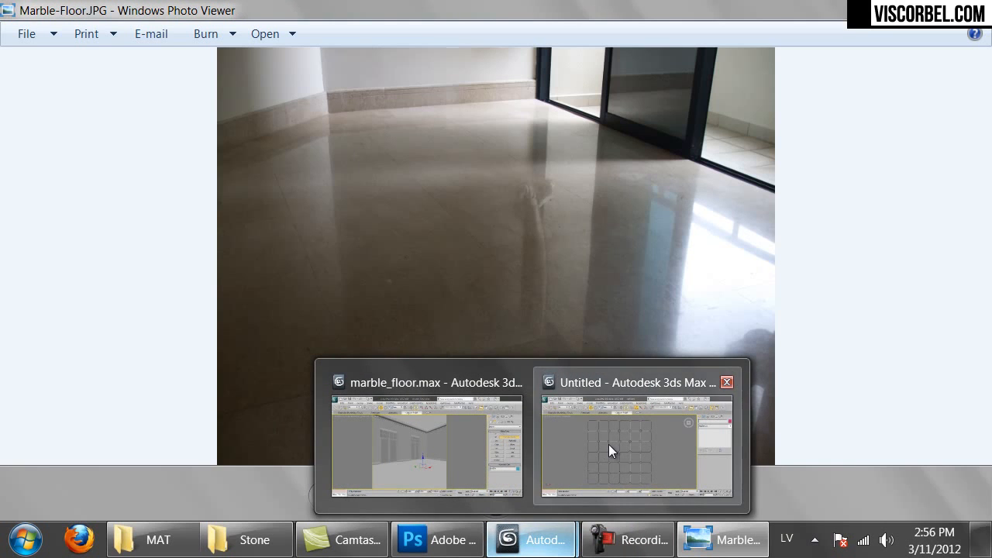
click(440, 442)
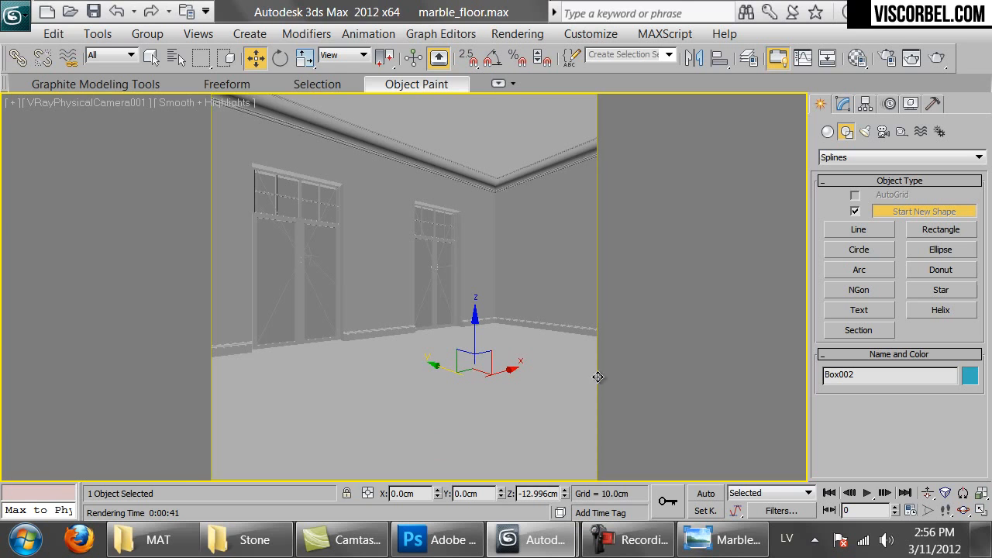
click(14, 16)
click(54, 35)
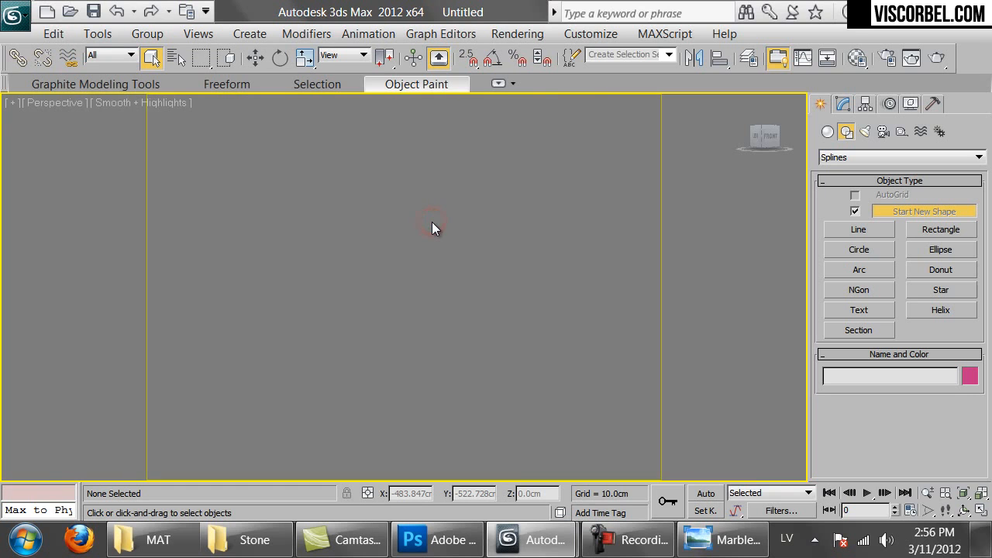
key(t)
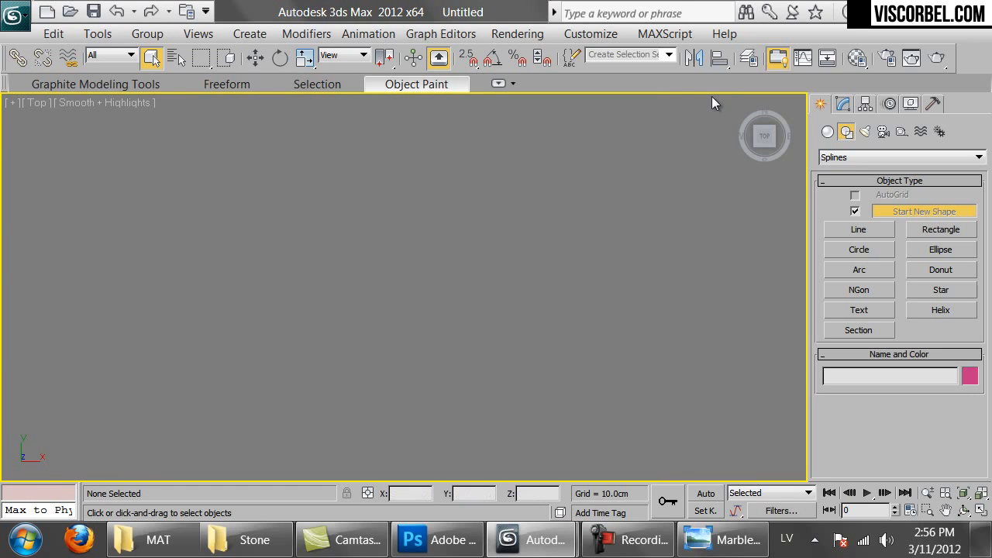
key(g)
Draw a rectangle spline in the top viewport
right_click(441, 264)
click(300, 187)
right_click(461, 198)
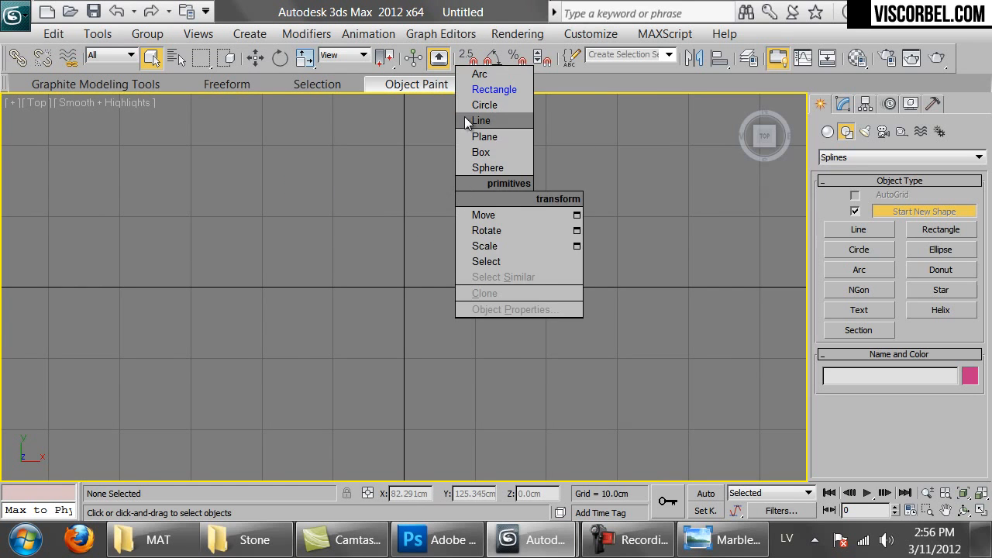
click(503, 90)
mouse_move(308, 193)
mouse_down()
mouse_move(471, 378)
mouse_move(469, 429)
mouse_up()
scroll(958, 439, down, 5)
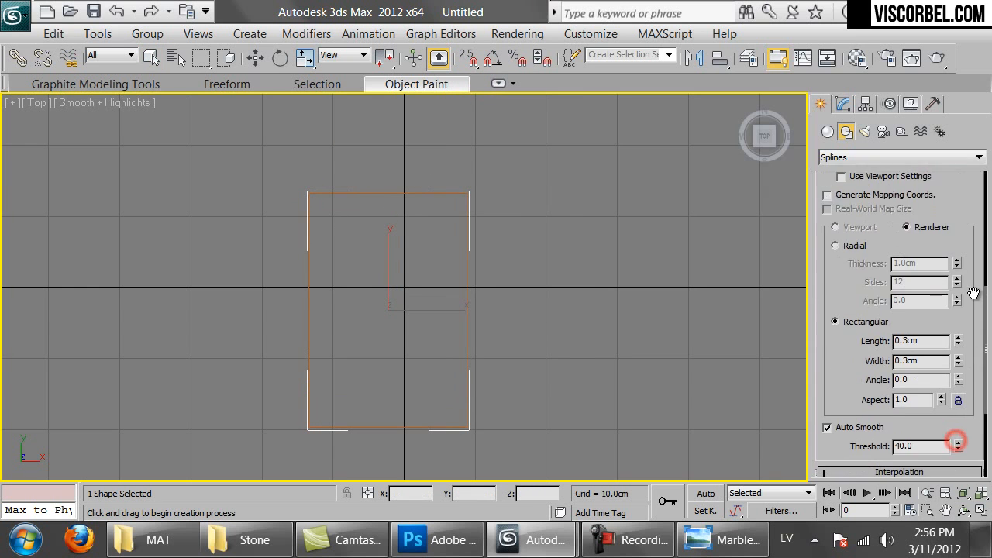
drag(958, 438, 956, 308)
Set the rectangle's length and width to 60 cm, making a square
double_click(924, 418)
text(60)
key(Return)
key(Tab)
text(60)
key(Return)
scroll(363, 280, up, 2)
scroll(363, 281, up, 4)
middle_drag(362, 280, 374, 237)
Finish rectangle creation and show its parameters in the Modify panel
scroll(372, 230, down, 3)
scroll(375, 238, up, 2)
scroll(374, 237, down, 1)
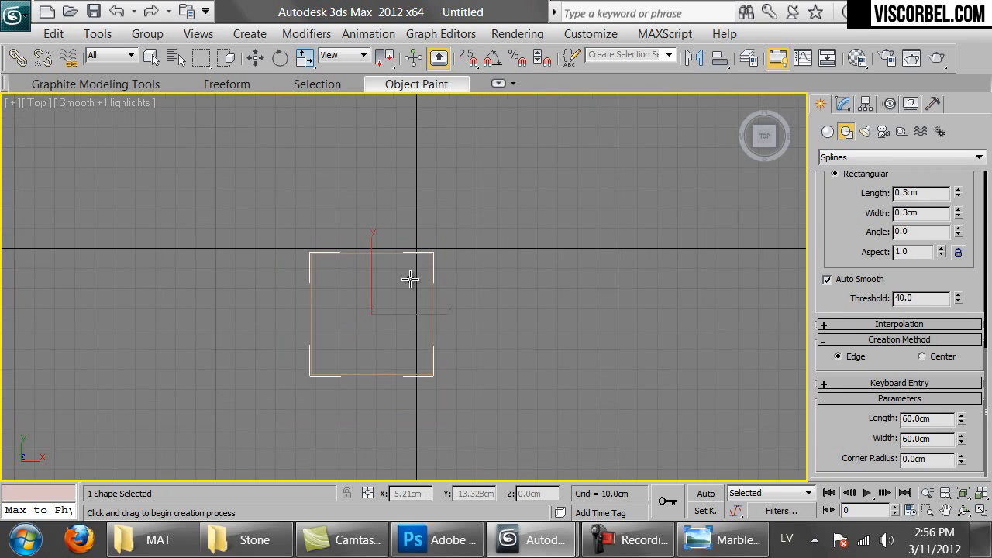
right_click(387, 177)
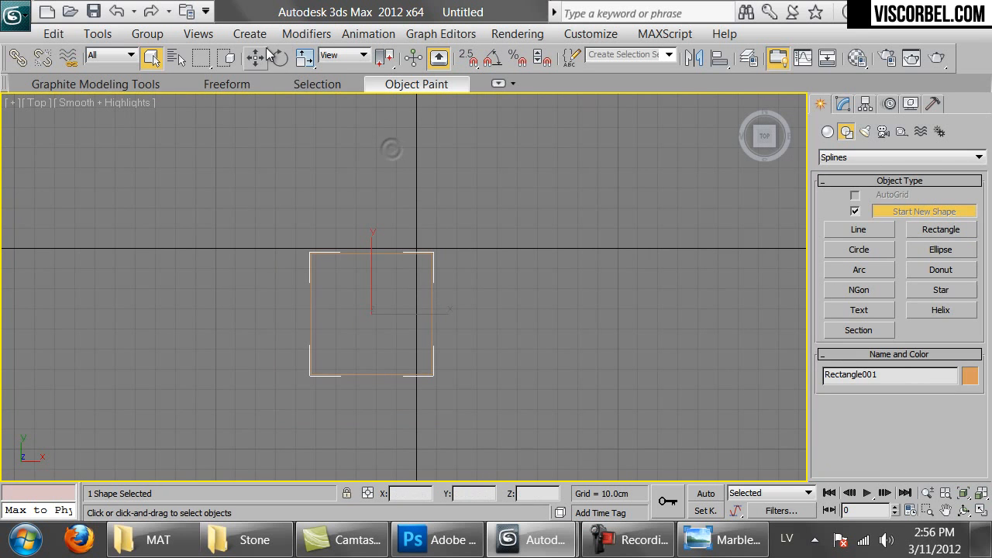
click(843, 103)
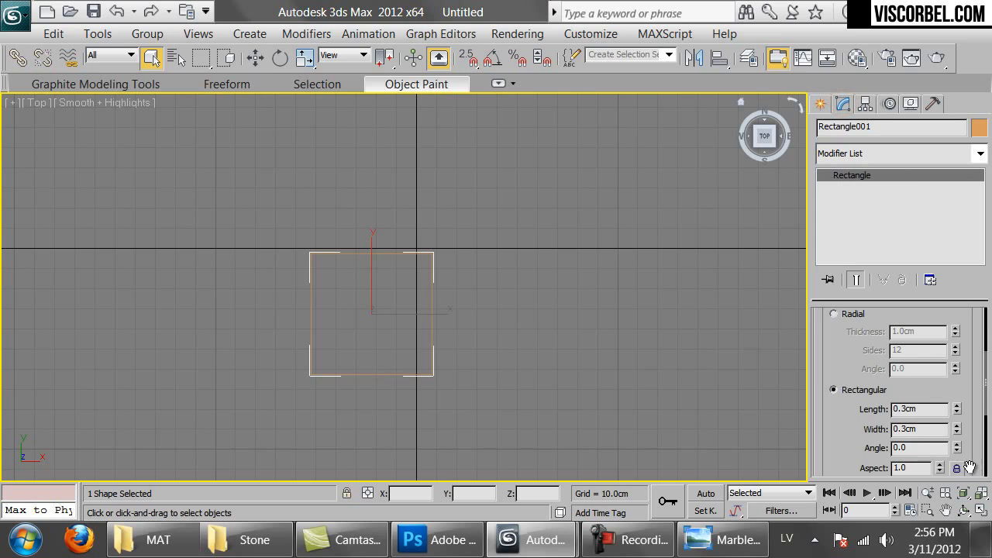
drag(972, 458, 968, 150)
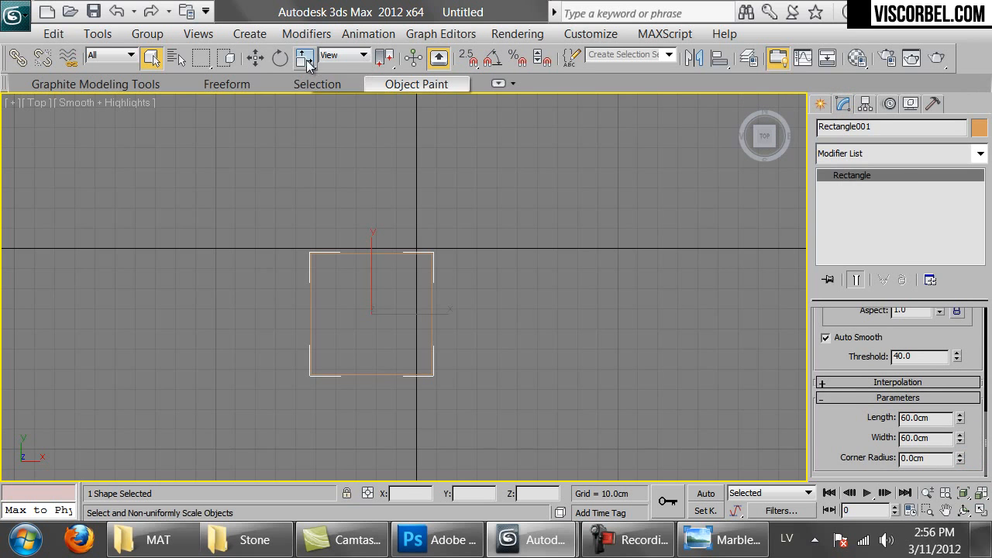
Zero the square's X and Y position with Move Type-In, then show wireframe
right_click(304, 57)
key(w)
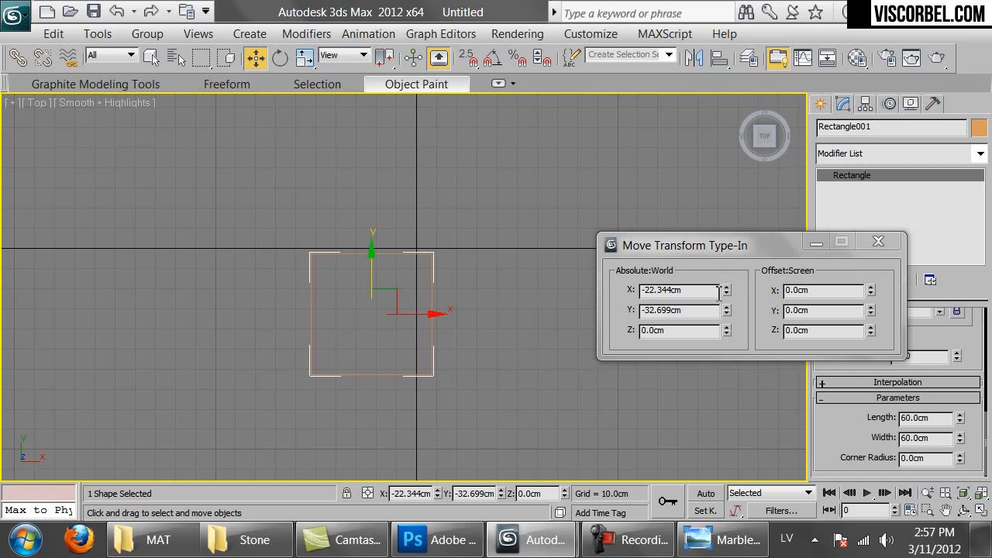
right_click(725, 293)
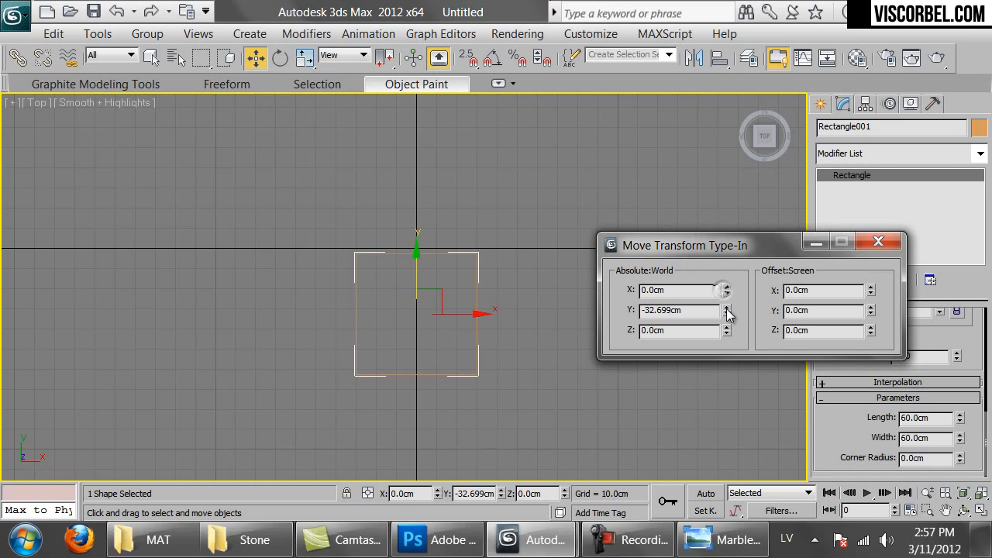
right_click(726, 309)
click(878, 242)
scroll(460, 241, up, 3)
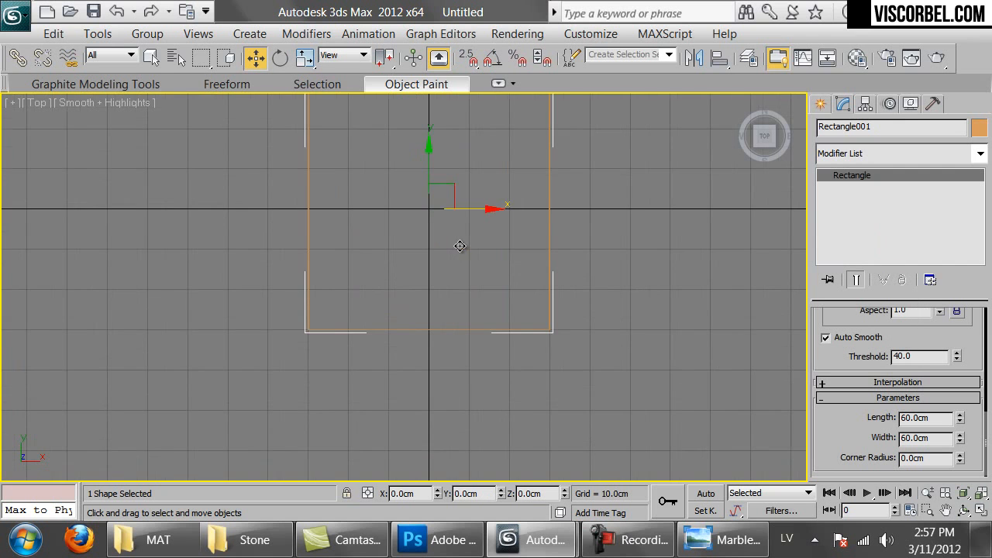
middle_drag(478, 202, 451, 293)
key(F3)
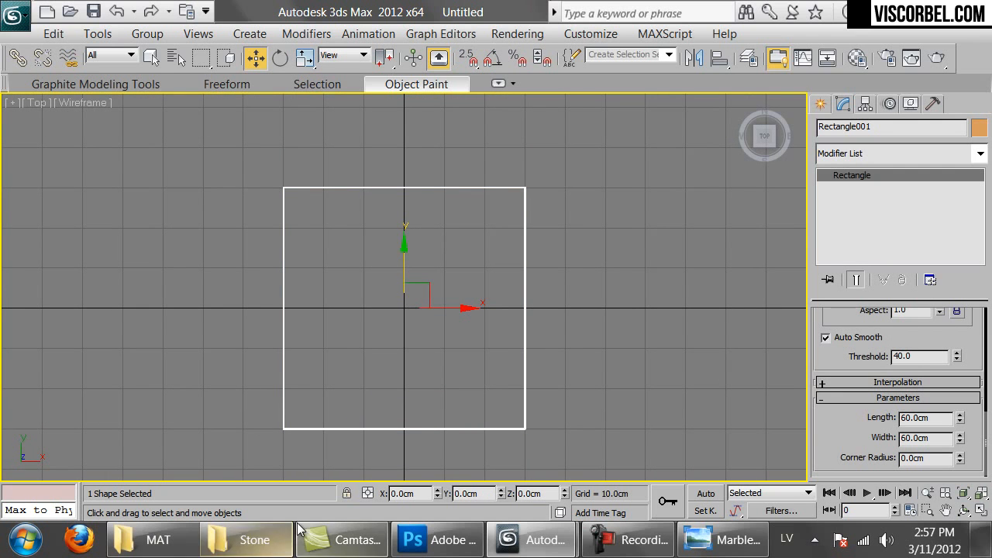
click(256, 538)
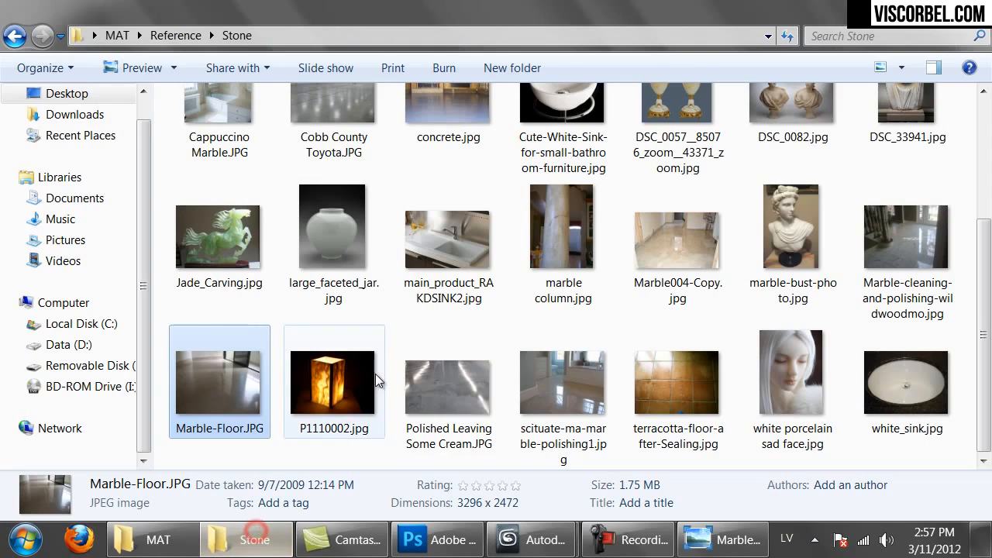
double_click(584, 385)
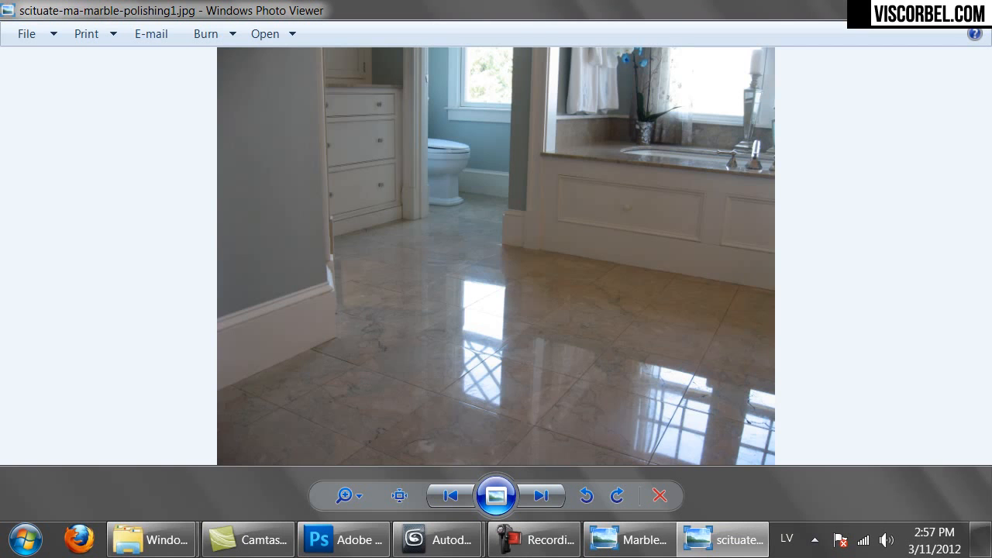
click(974, 8)
click(419, 551)
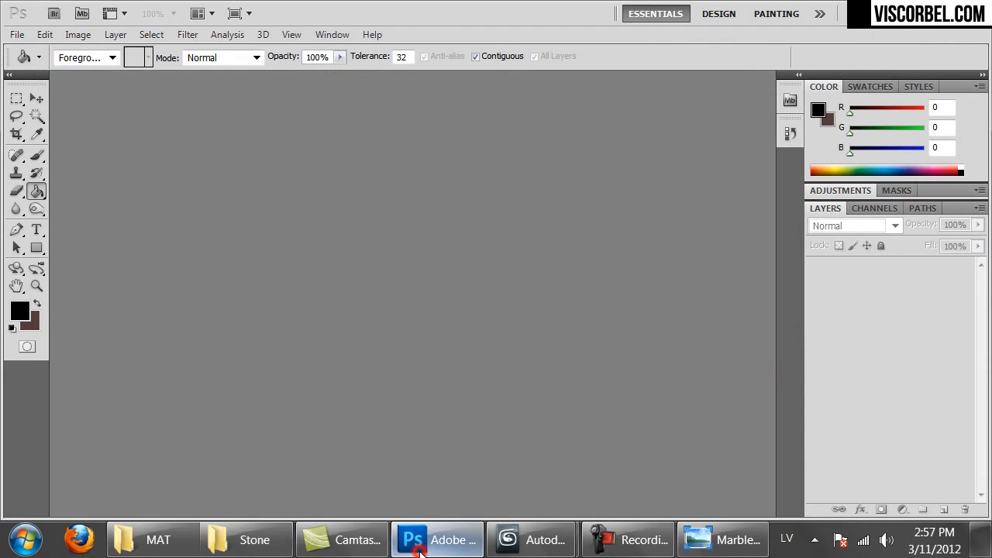
Check Enable In Renderer and Enable In Viewport for the square outline
mouse_move(520, 543)
click(403, 447)
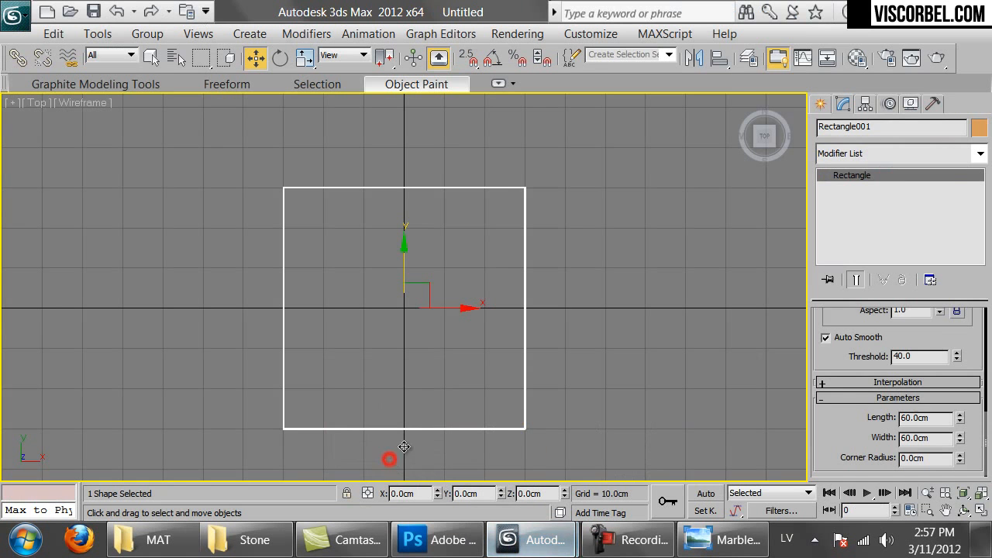
scroll(937, 341, up, 5)
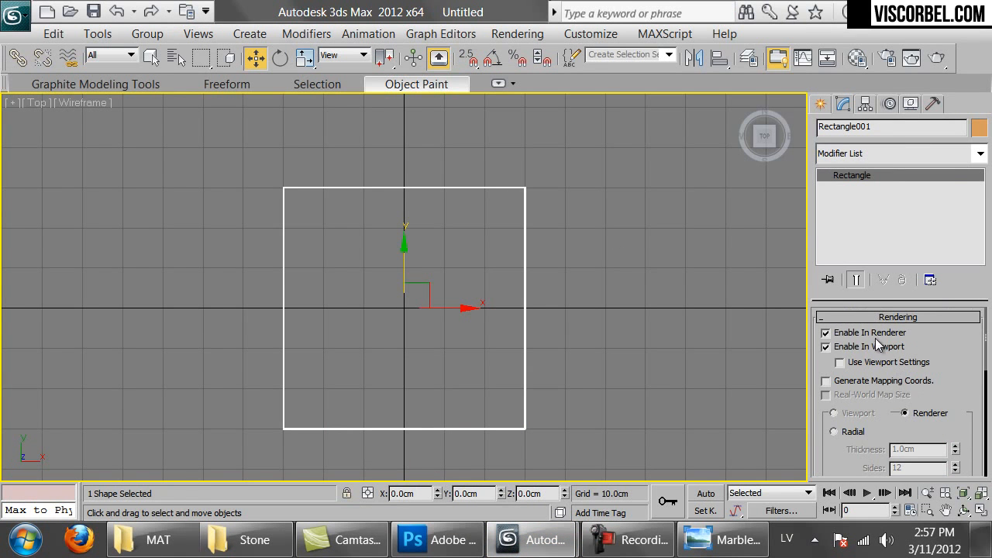
scroll(878, 345, down, 5)
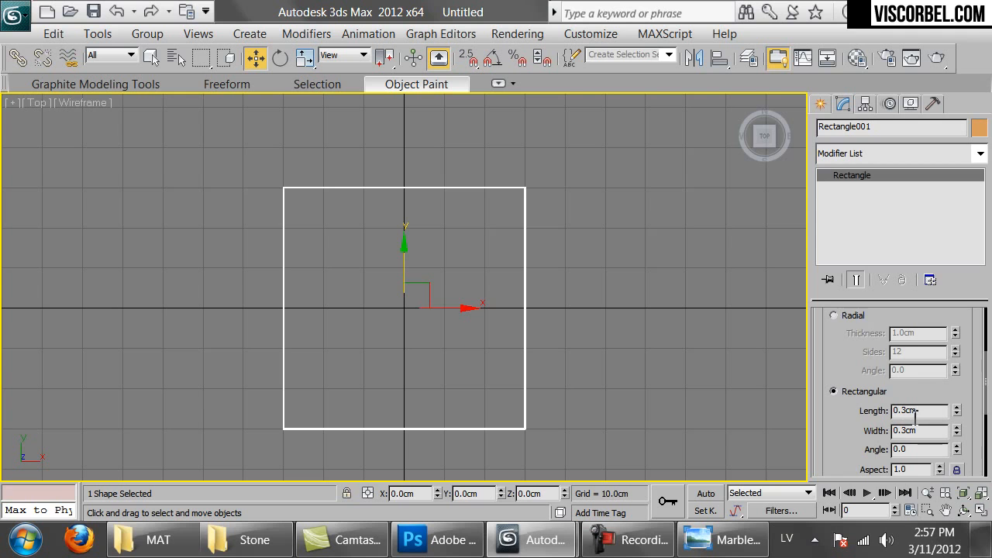
scroll(919, 412, up, 5)
scroll(546, 349, up, 4)
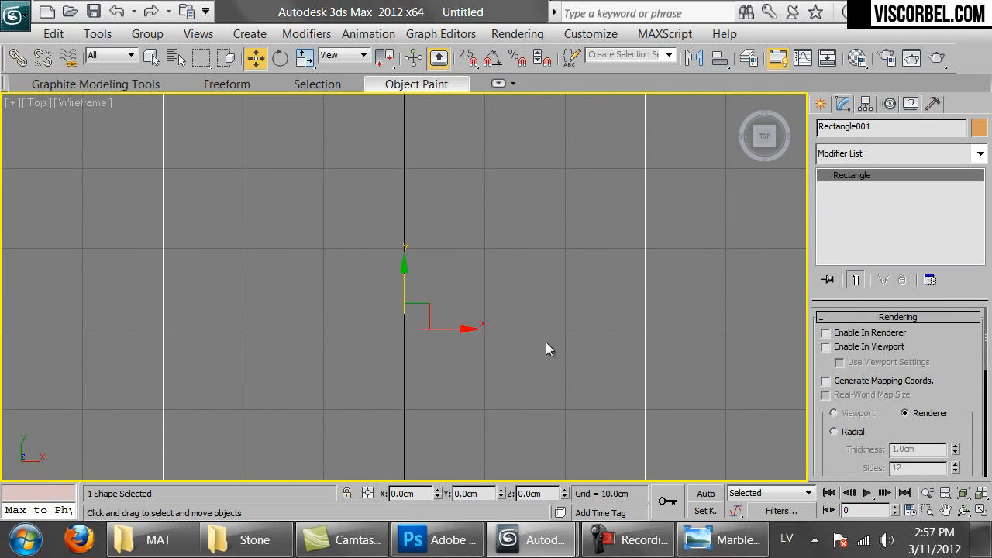
click(829, 333)
click(829, 346)
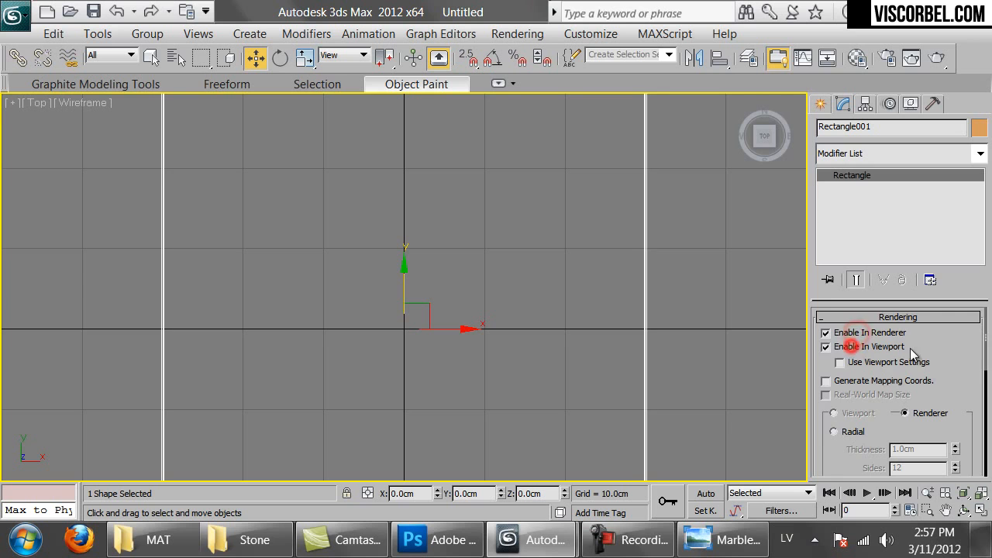
Set the rectangular section's length and width to 0.3 cm
drag(970, 369, 932, 246)
drag(848, 365, 847, 342)
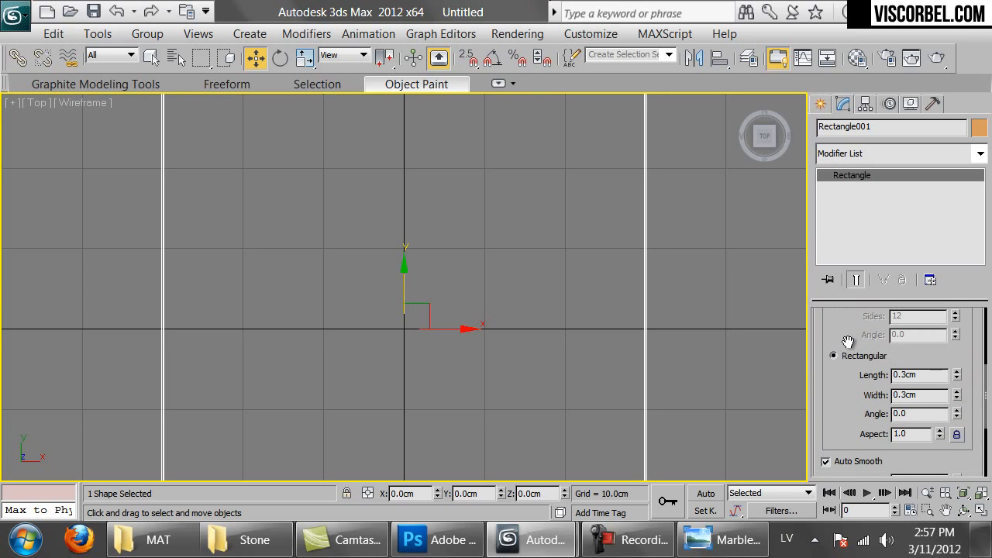
double_click(934, 375)
text(3)
key(Return)
key(Tab)
text(3)
key(Return)
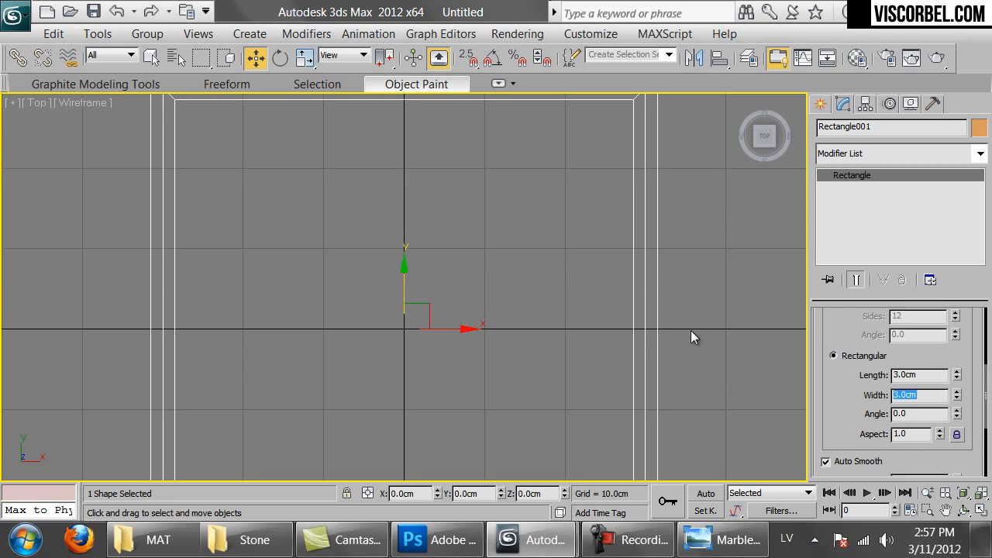
text(0.3)
key(Return)
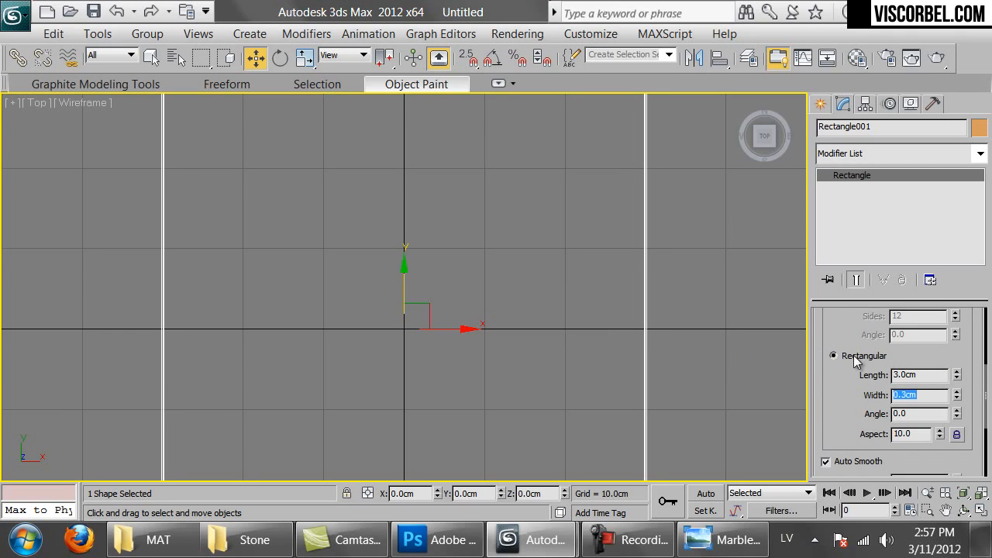
double_click(926, 375)
text(0.3)
key(Return)
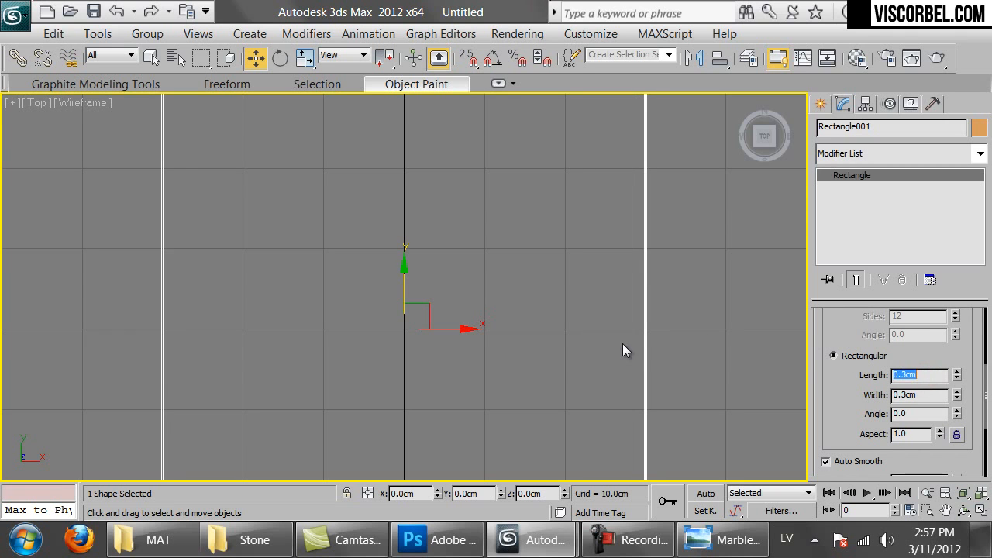
Reselect the rectangle outline and frame it in the view
scroll(348, 413, down, 1)
scroll(421, 365, up, 4)
middle_drag(421, 370, 141, 406)
scroll(141, 406, up, 3)
middle_drag(189, 326, 632, 195)
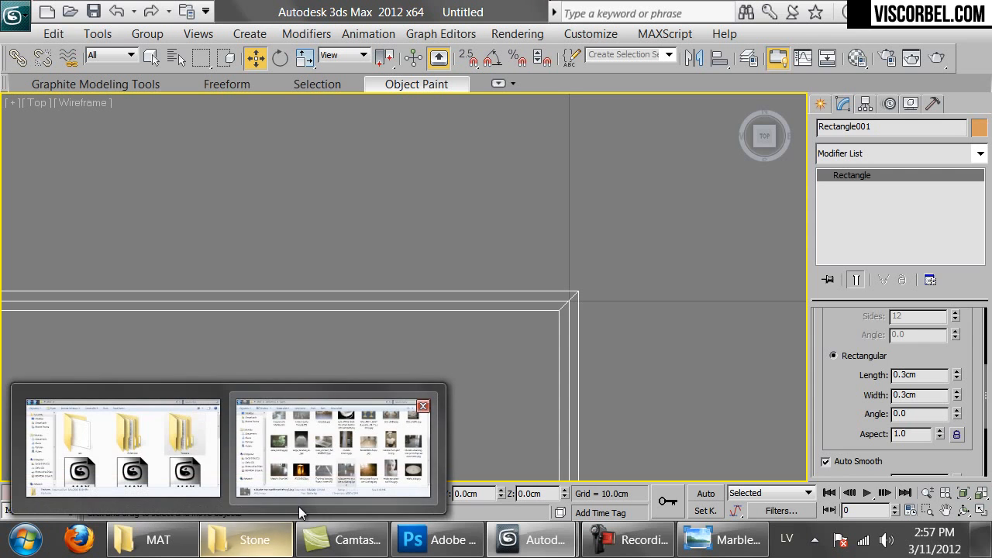
click(642, 165)
drag(348, 241, 492, 401)
key(z)
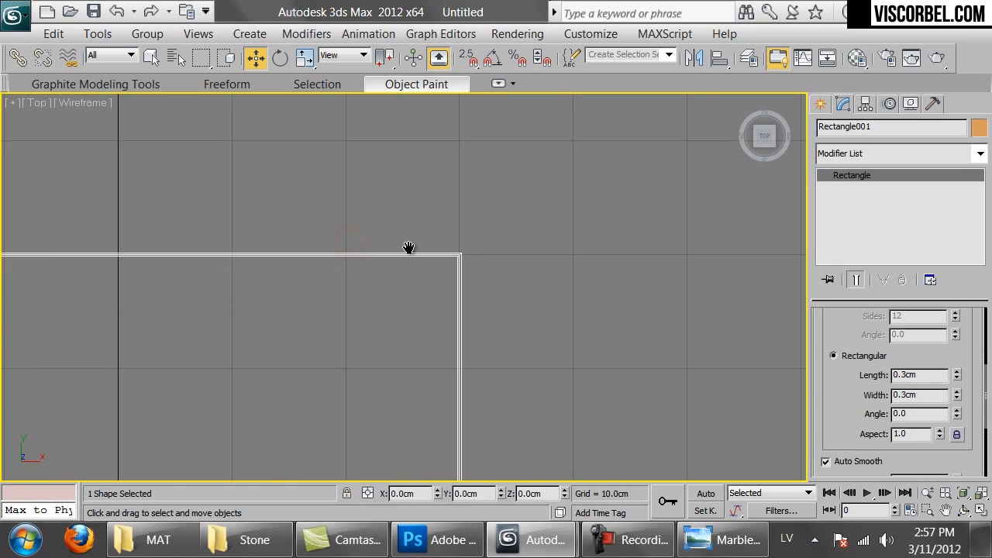
scroll(525, 279, up, 5)
middle_drag(525, 282, 826, 279)
scroll(648, 288, down, 5)
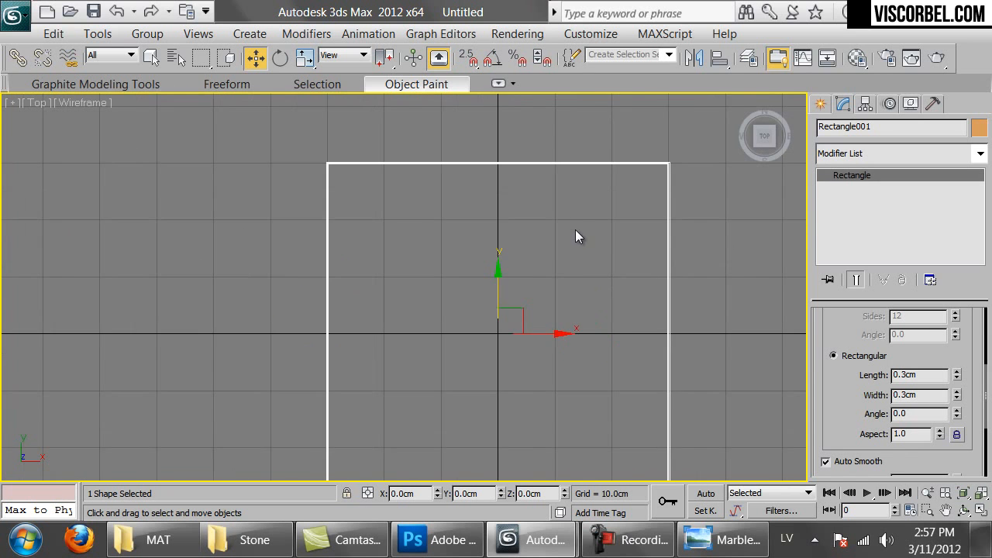
mouse_move(862, 393)
mouse_down()
mouse_move(859, 330)
mouse_move(859, 390)
mouse_up()
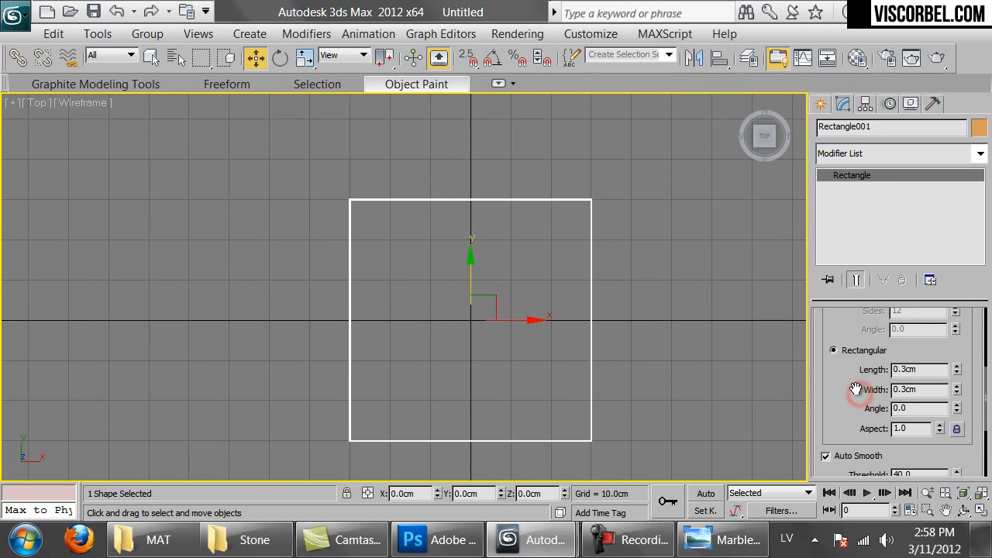
Copy the square as Rectangle002 and align its X minimum to the original's maximum
key(ctrl+v)
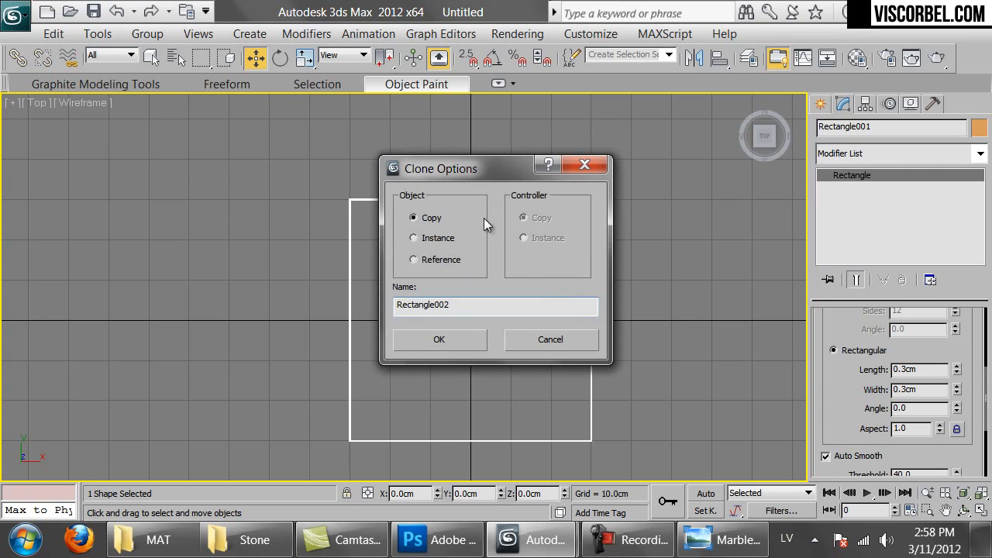
click(434, 341)
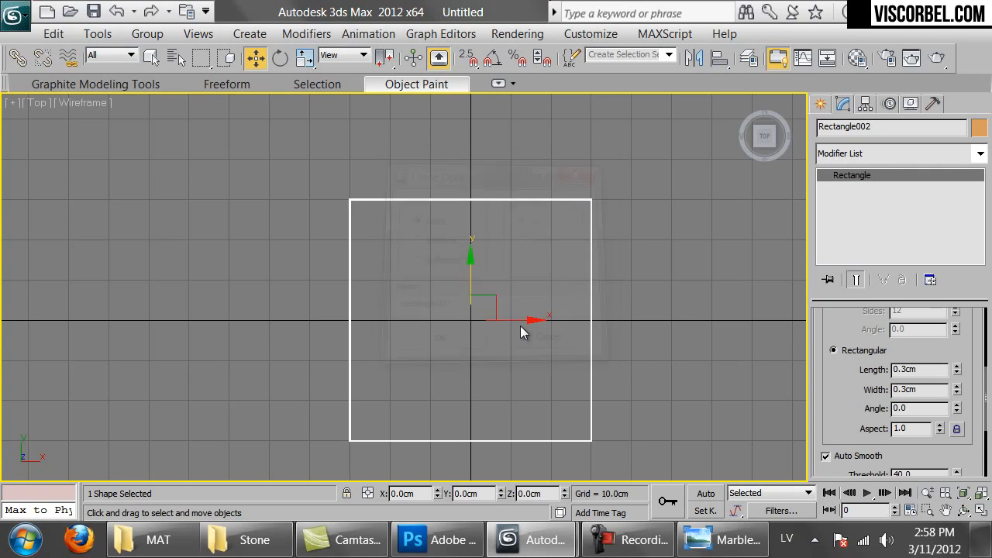
click(714, 62)
click(525, 200)
click(473, 143)
click(551, 144)
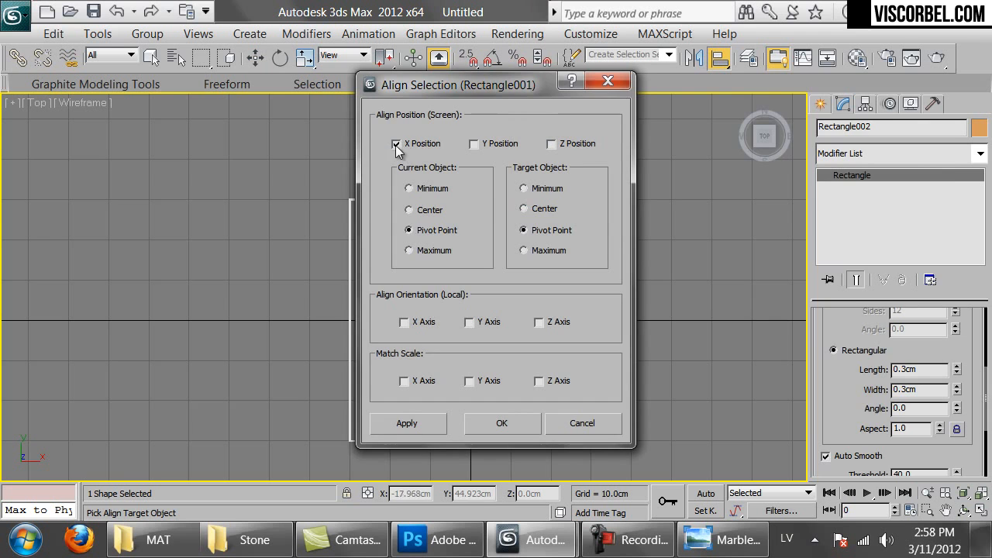
drag(440, 82, 764, 118)
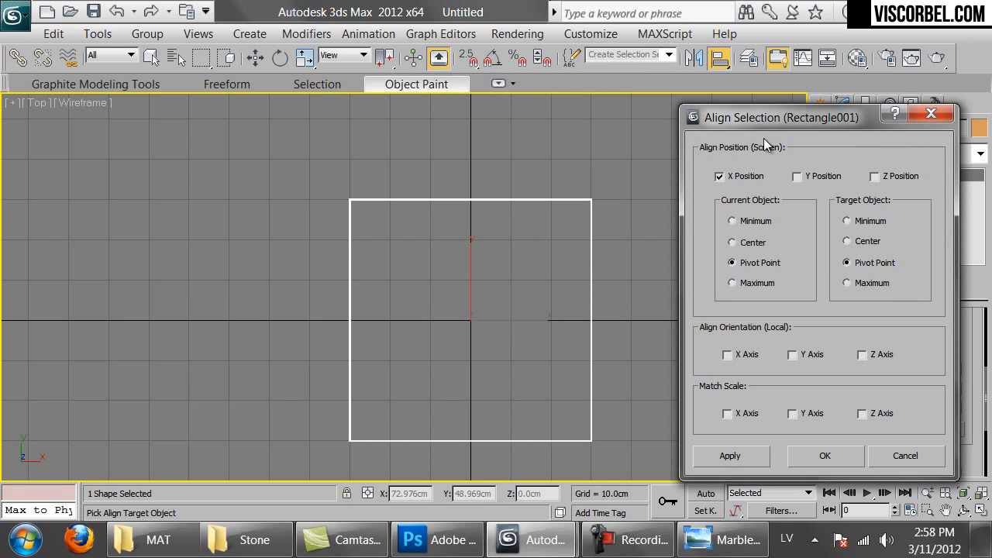
click(749, 221)
click(850, 283)
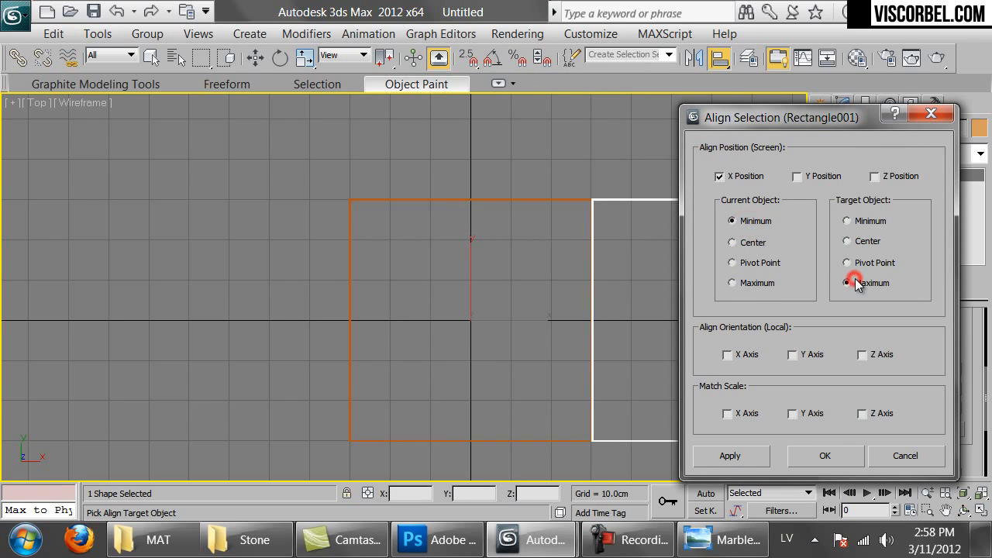
click(825, 455)
Undo that alignment and turn off renderer and viewport thickness on the copy
scroll(513, 287, up, 5)
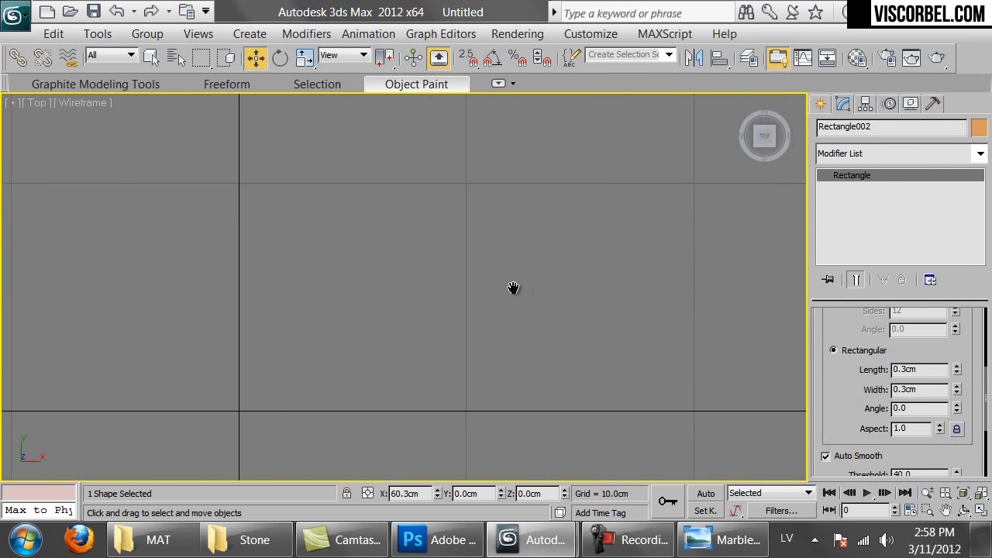
middle_drag(514, 288, 251, 141)
scroll(459, 276, up, 4)
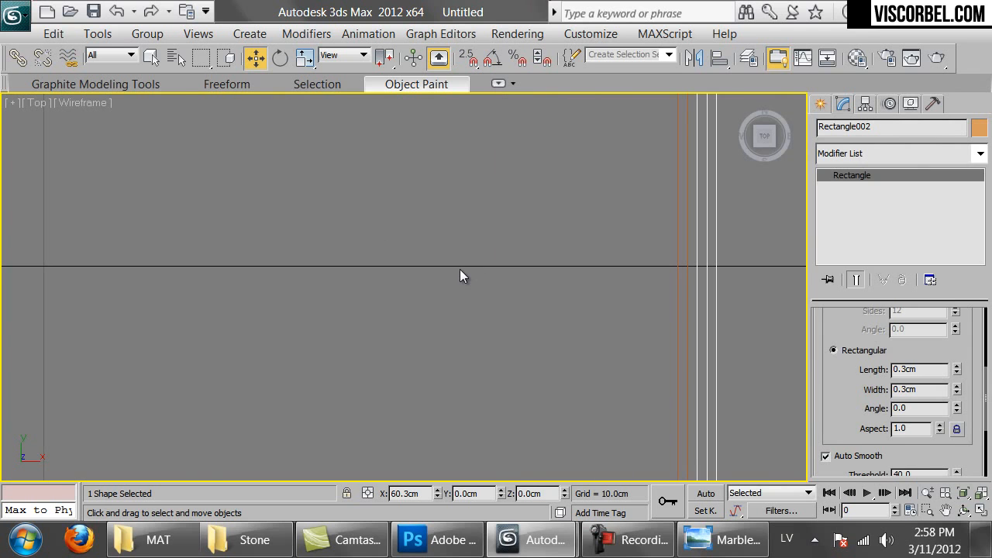
scroll(433, 219, down, 8)
key(ctrl+z)
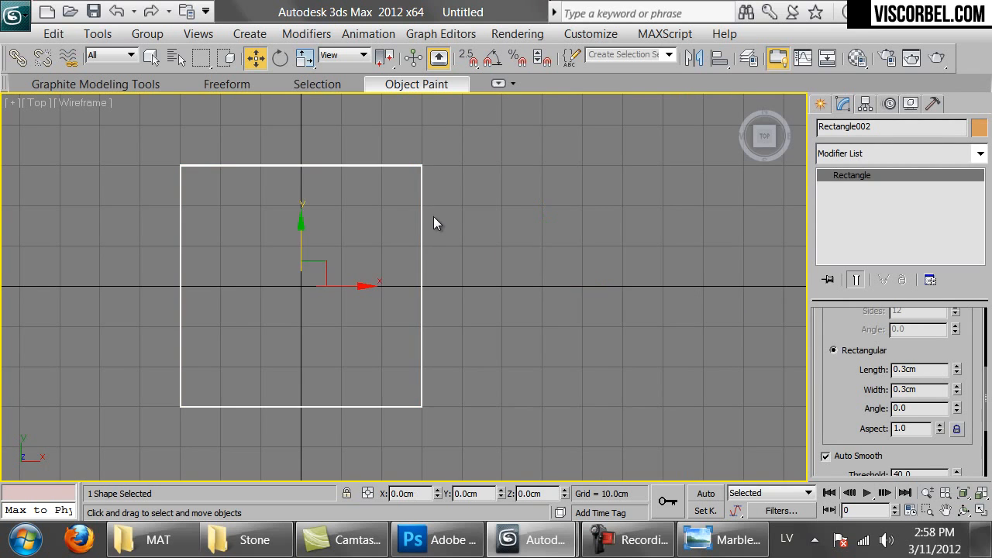
scroll(954, 348, up, 5)
scroll(953, 350, down, 1)
scroll(876, 341, up, 1)
click(864, 333)
click(826, 346)
scroll(428, 279, up, 4)
scroll(431, 279, down, 3)
Clone Rectangle003 and align it beside Rectangle002
click(429, 278)
click(468, 274)
click(428, 277)
shift+drag(429, 277, 430, 277)
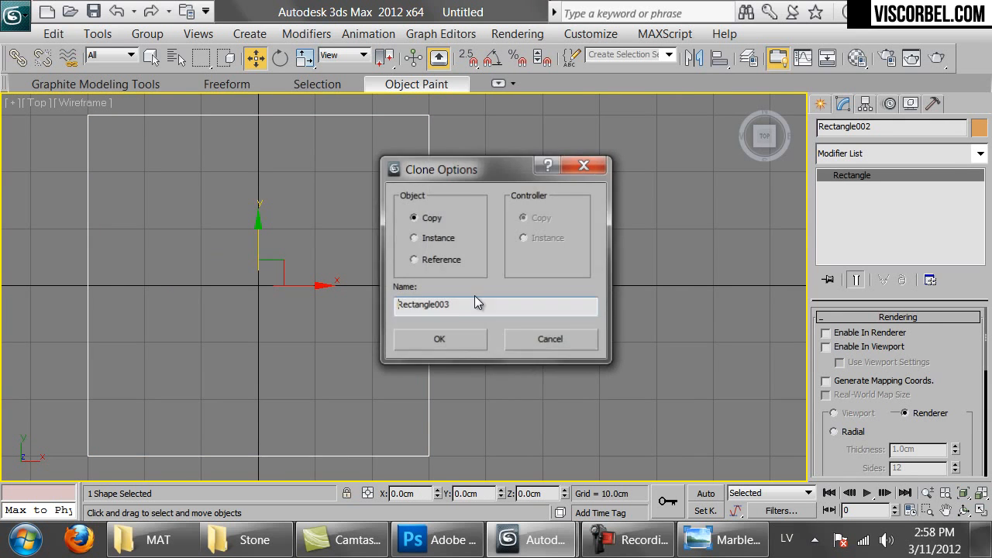
click(445, 338)
click(721, 61)
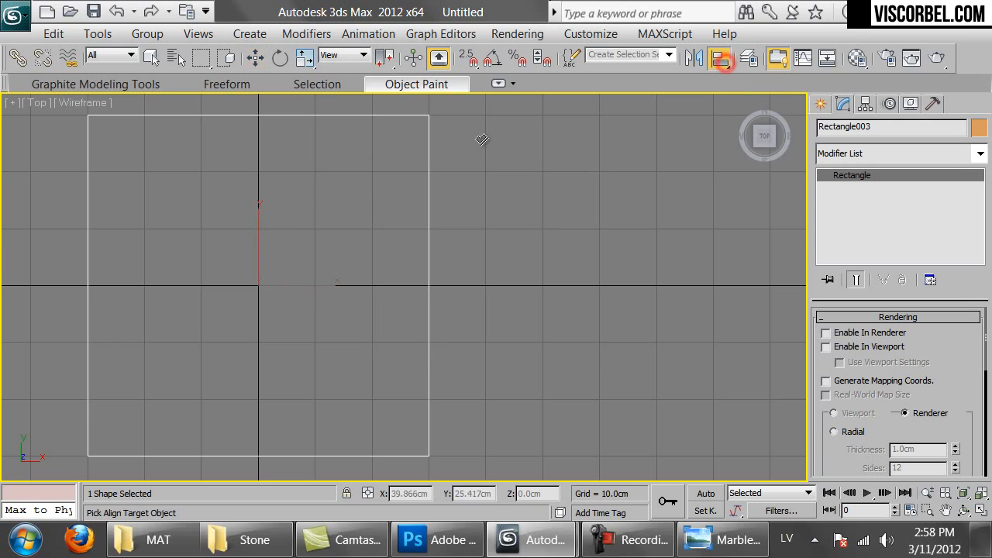
click(429, 158)
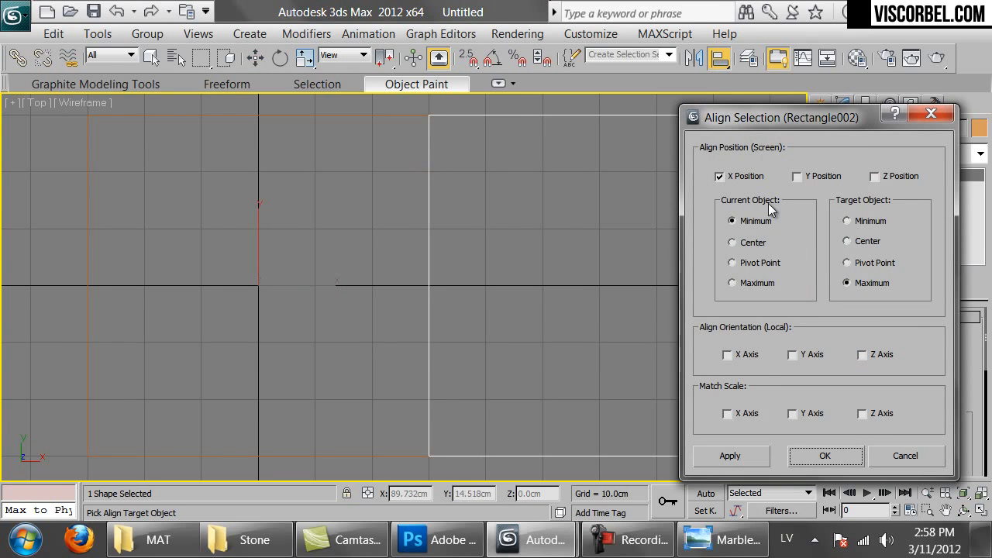
click(824, 455)
scroll(463, 243, down, 3)
Copy the right square as Rectangle004 and align it at the row's end
click(381, 203)
drag(539, 271, 539, 274)
key(ctrl+v)
click(457, 346)
click(719, 57)
click(557, 204)
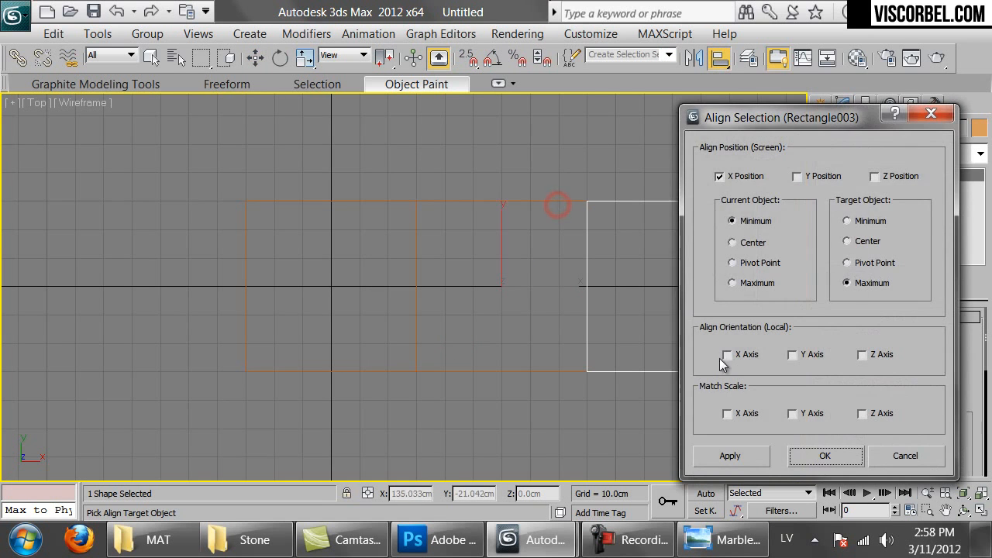
click(821, 454)
drag(971, 354, 969, 243)
scroll(897, 341, down, 3)
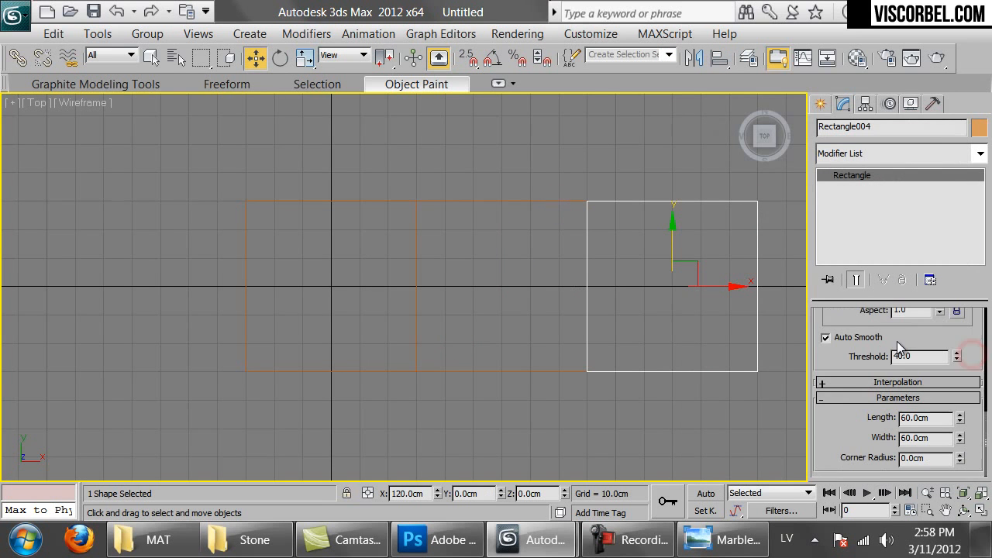
Convert the right-hand square to an editable spline
scroll(857, 354, up, 3)
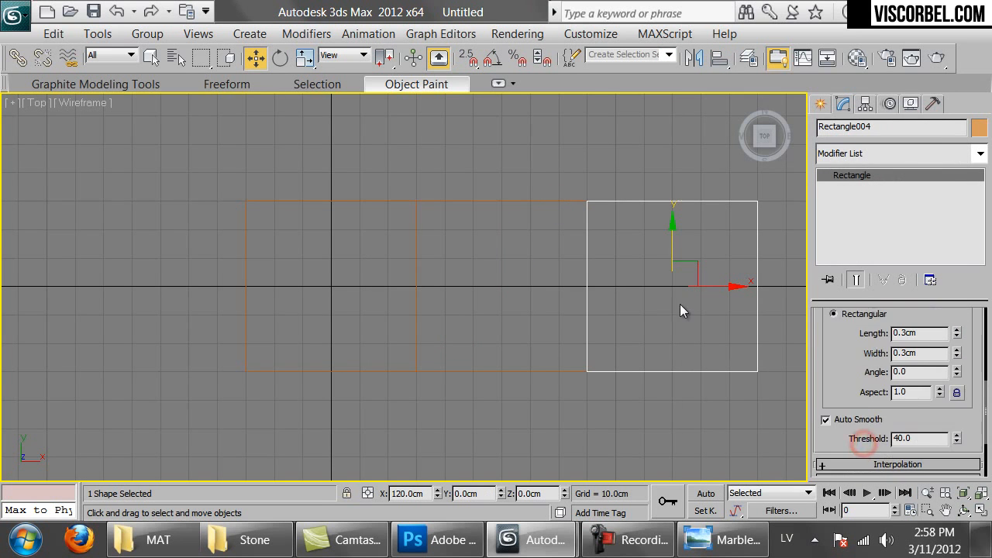
right_click(680, 304)
mouse_move(876, 411)
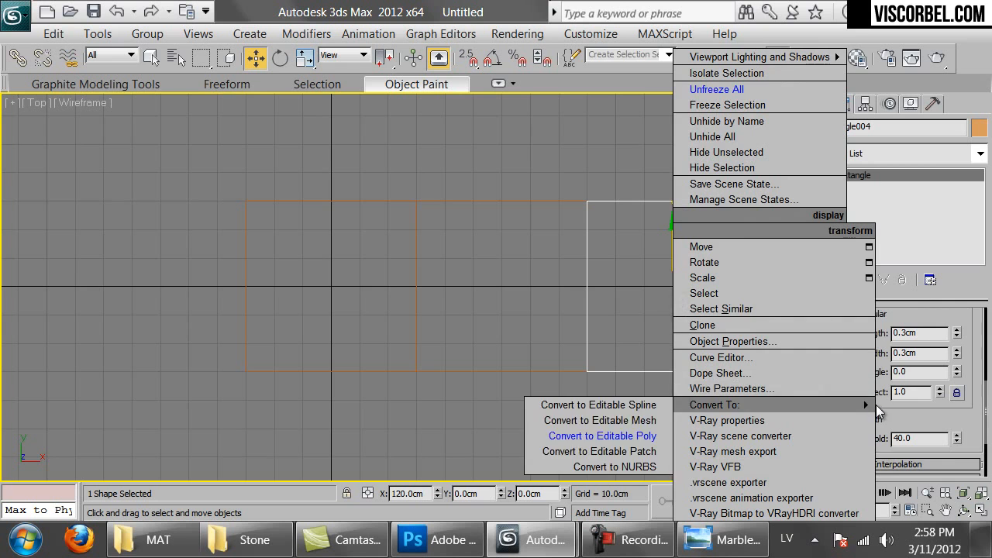
click(636, 405)
drag(845, 440, 859, 201)
scroll(878, 415, down, 3)
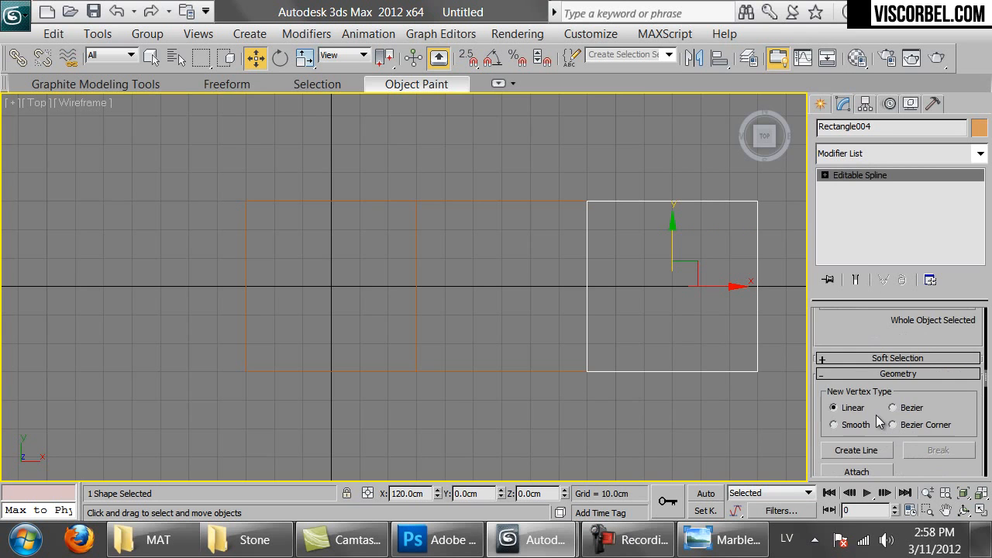
Attach the middle and left squares to the spline, then start a copy of it
click(860, 472)
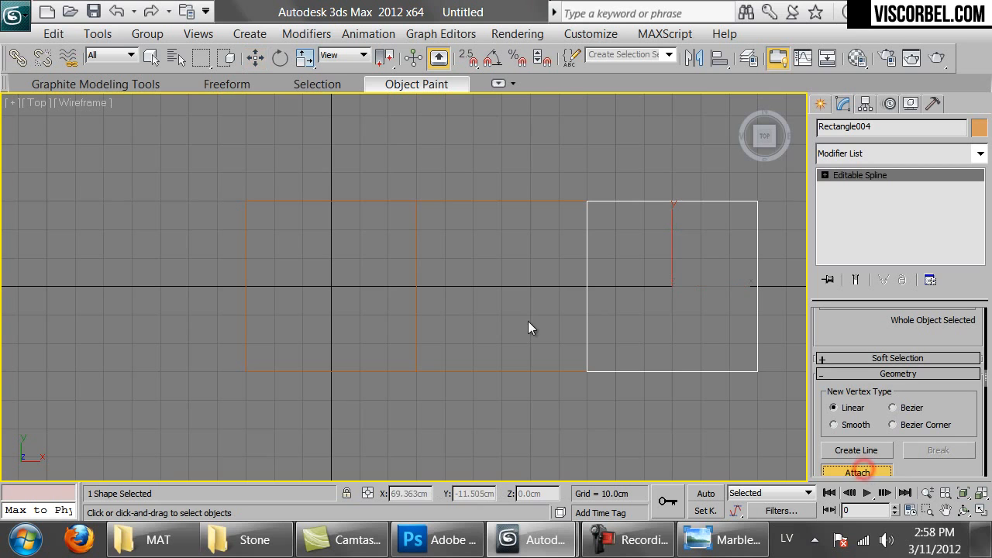
click(520, 373)
click(397, 371)
key(w)
scroll(641, 327, down, 2)
mouse_move(637, 321)
middle_down()
mouse_move(631, 277)
mouse_move(622, 290)
middle_up()
key(ctrl+v)
Create copy Rectangle005 and align it on Y only, on top of the first row
click(454, 335)
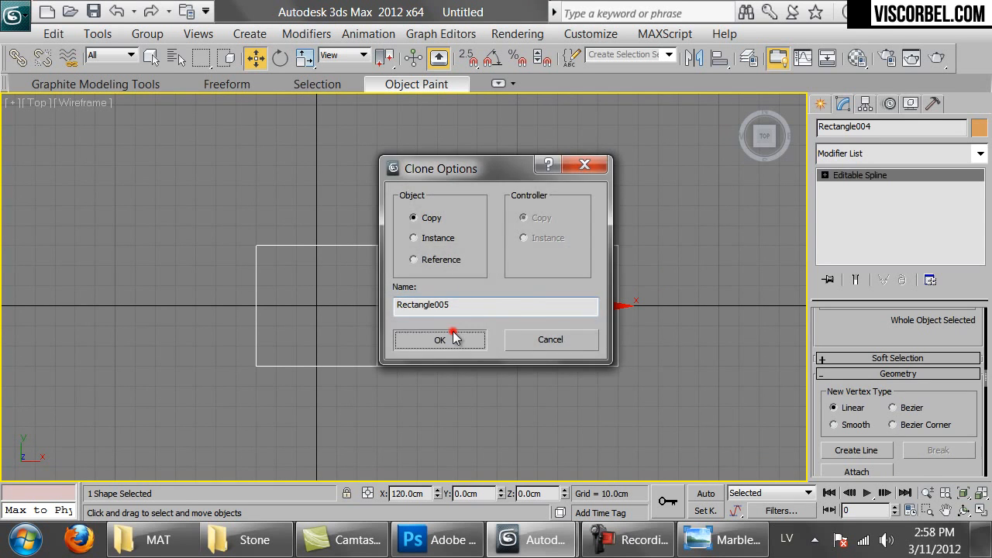
click(719, 58)
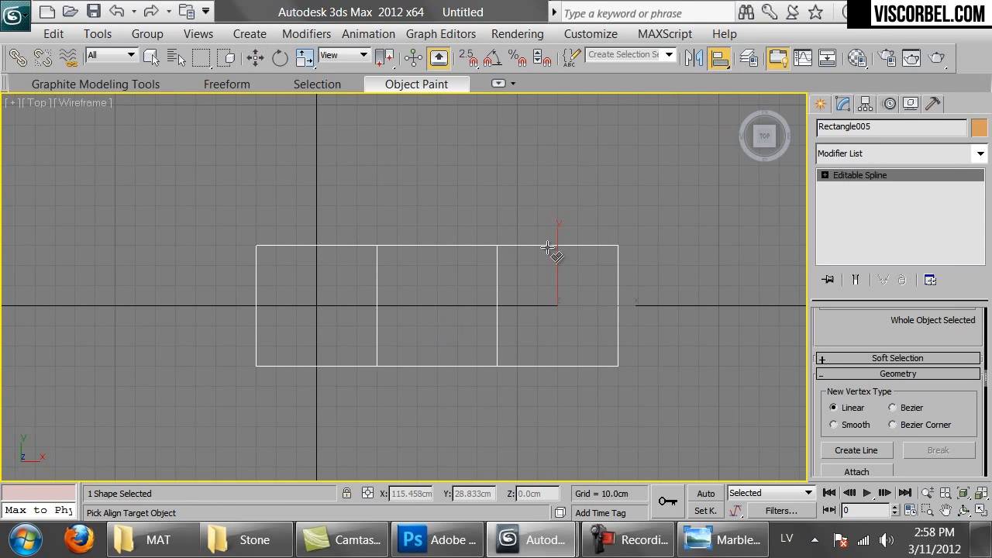
click(556, 247)
click(745, 178)
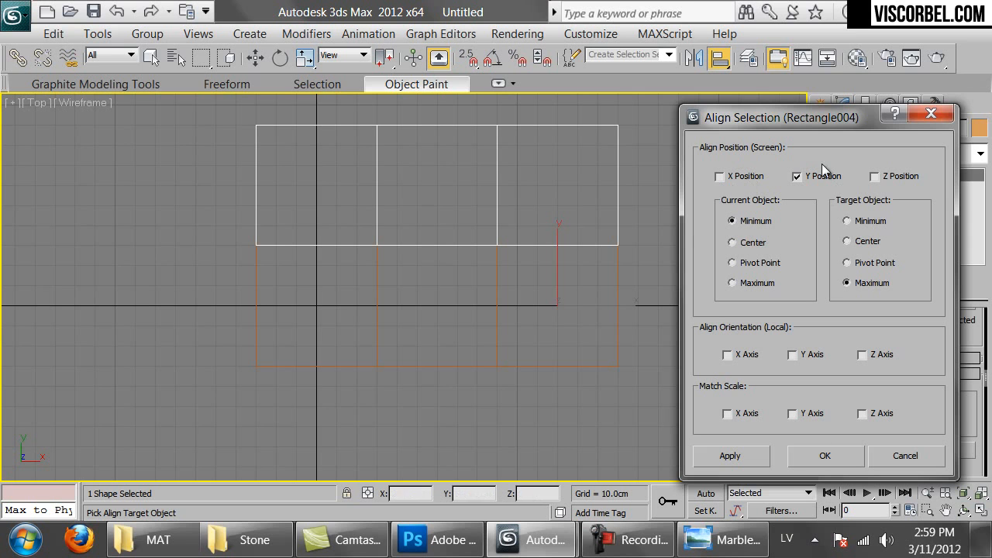
click(814, 456)
Clone the row of squares again and align the new copy against the previous row
shift+drag(605, 308, 605, 316)
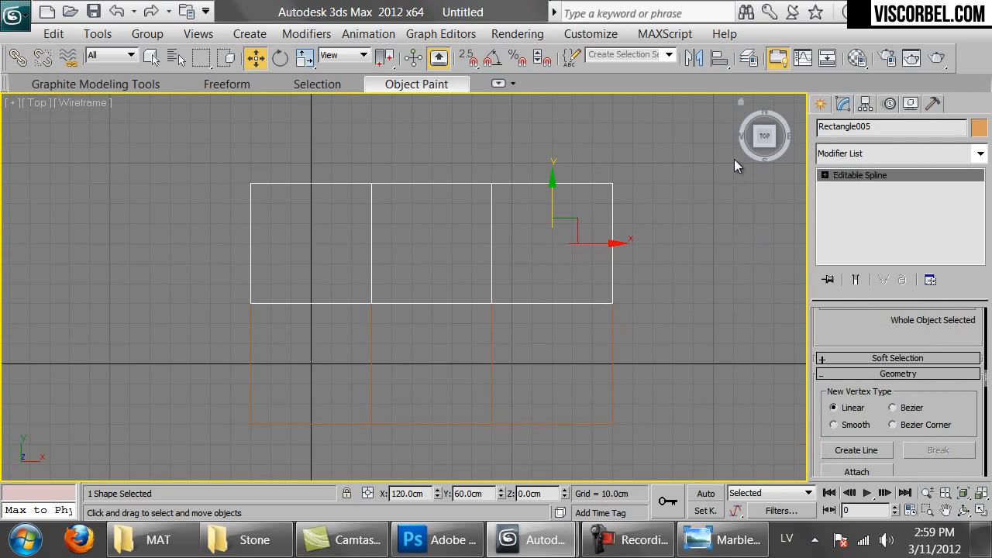
click(462, 344)
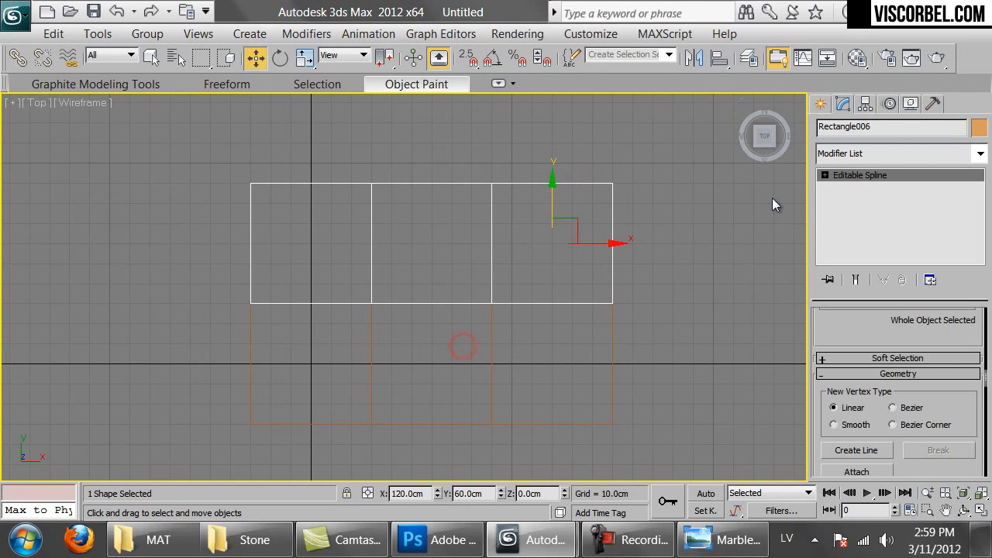
click(719, 59)
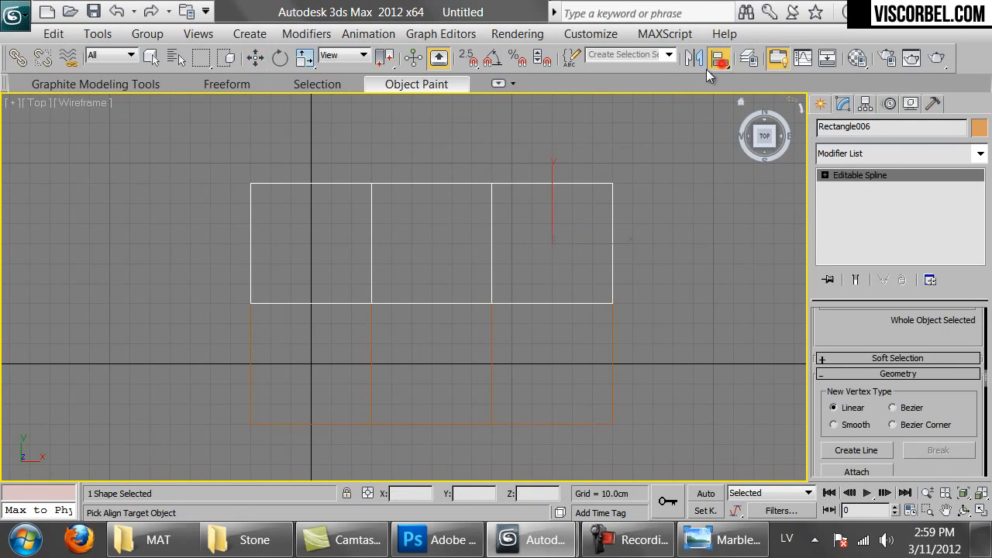
click(587, 184)
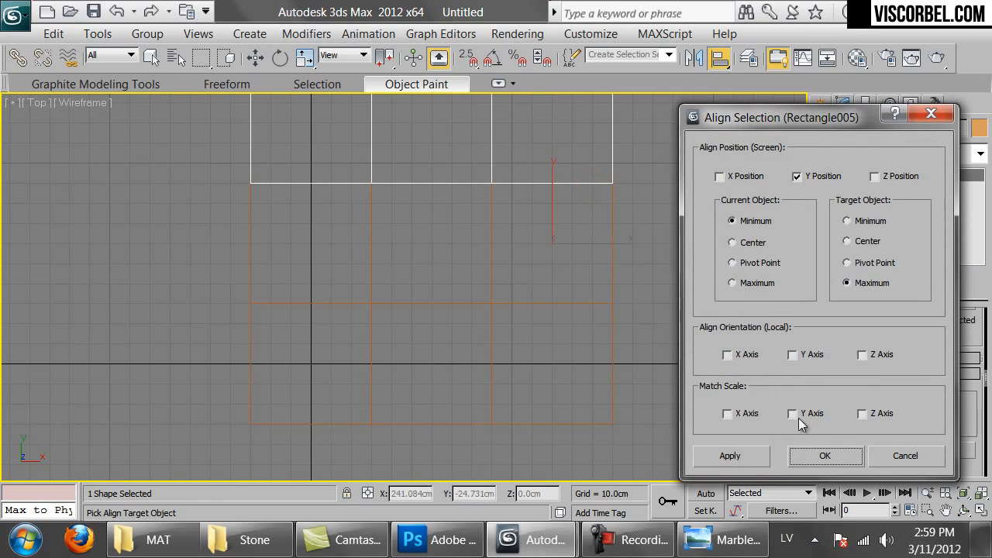
click(825, 455)
Attach the middle and bottom rows so the three rows form one spline
click(857, 471)
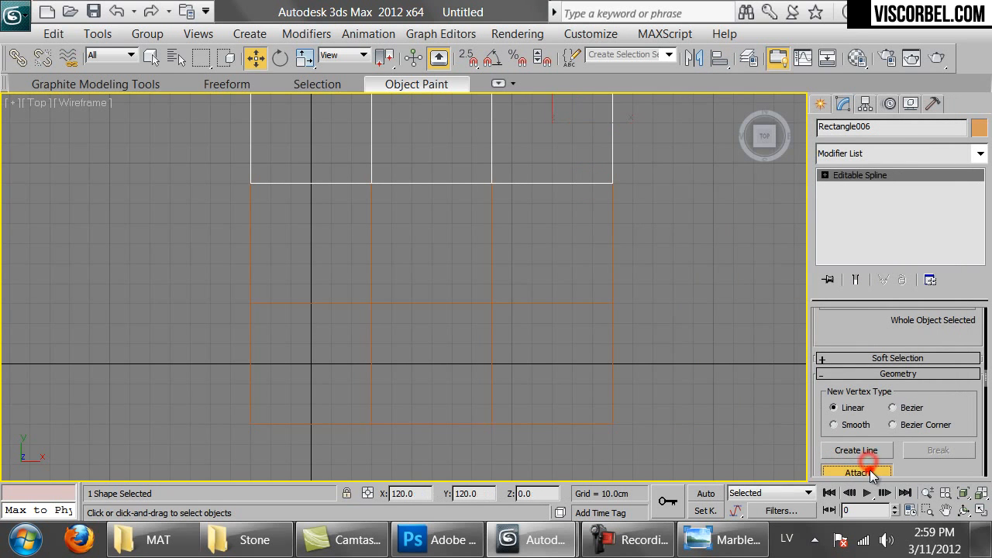
click(615, 252)
click(615, 343)
scroll(631, 279, down, 2)
middle_drag(634, 270, 617, 266)
Clone the three-row grid upward, align the copy above it, and attach the lower grid
key(w)
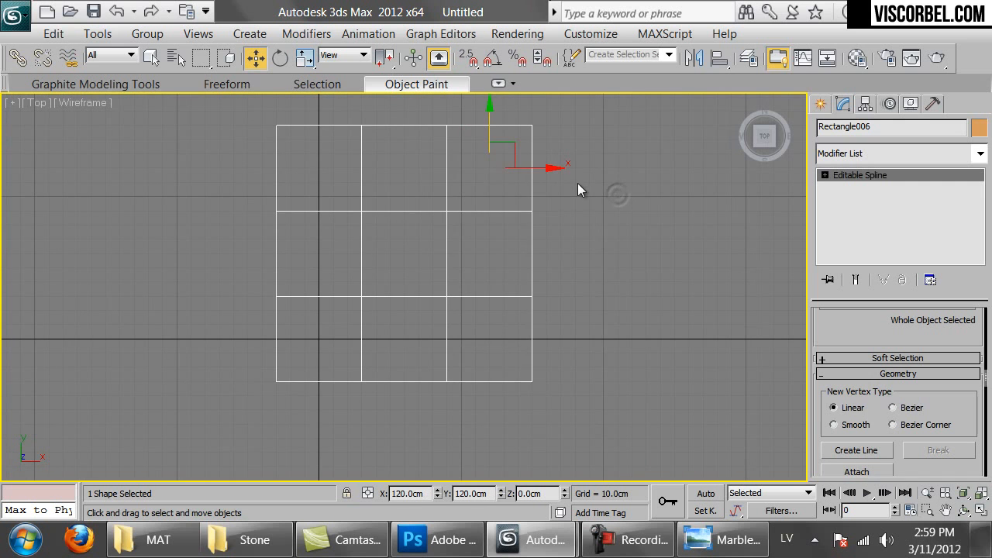
shift+drag(512, 159, 508, 157)
click(464, 340)
click(719, 62)
click(532, 143)
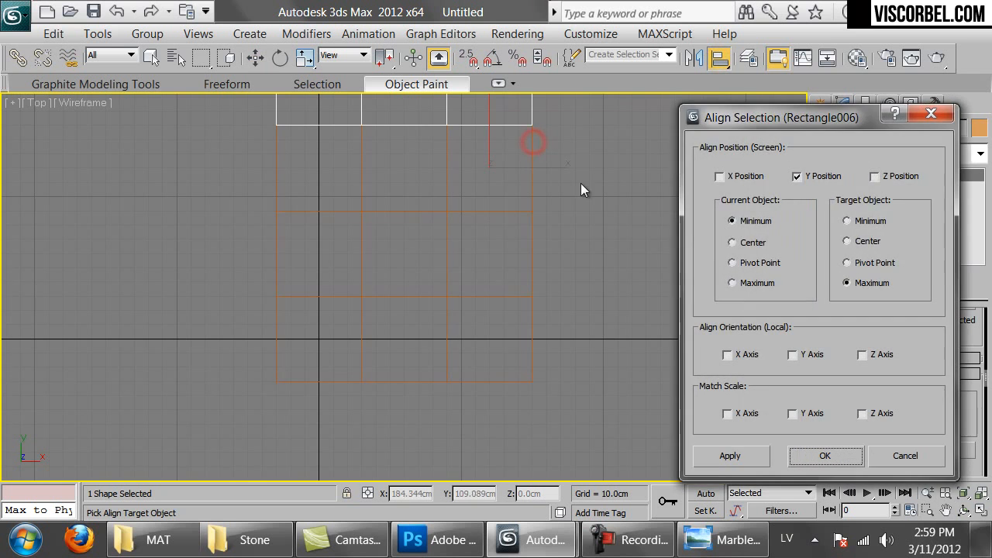
click(806, 459)
click(837, 471)
click(530, 362)
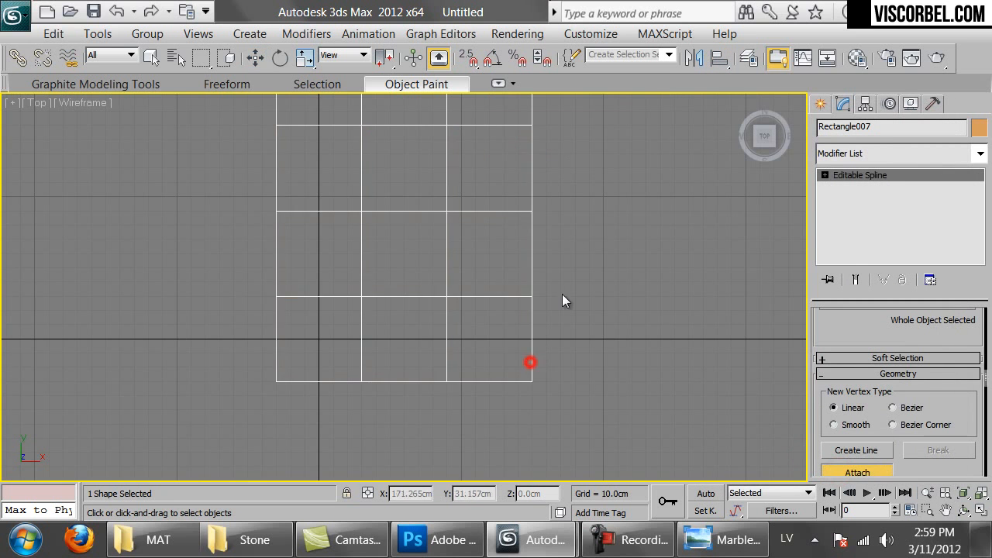
Clone the tile grid and align the copy on X beside the original
middle_drag(562, 294, 445, 427)
scroll(445, 427, down, 2)
key(w)
key(ctrl+v)
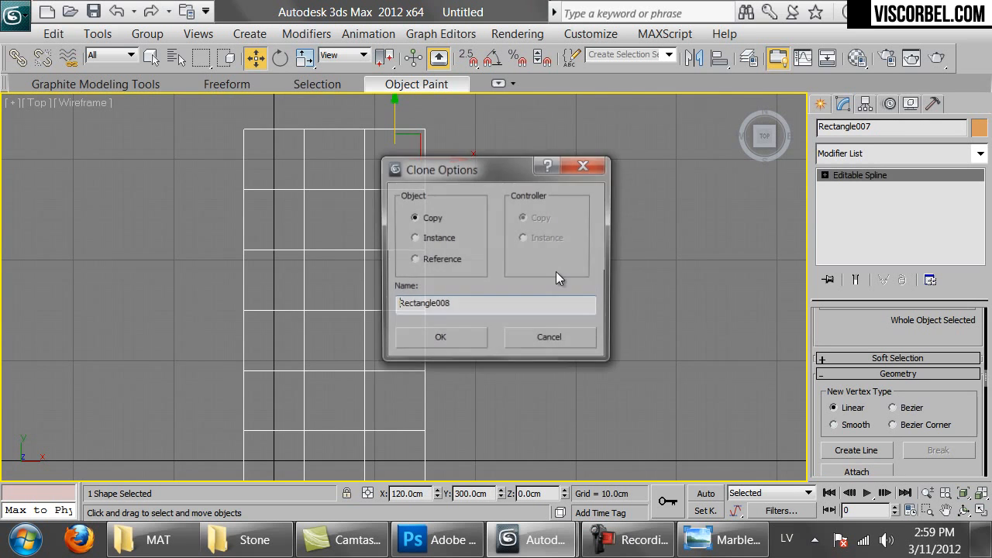
click(462, 338)
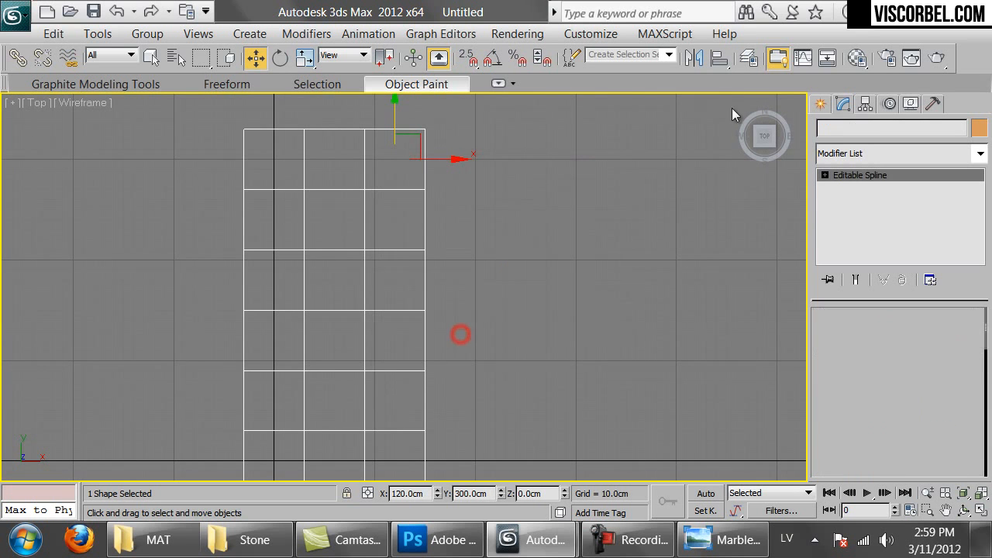
click(719, 58)
click(416, 131)
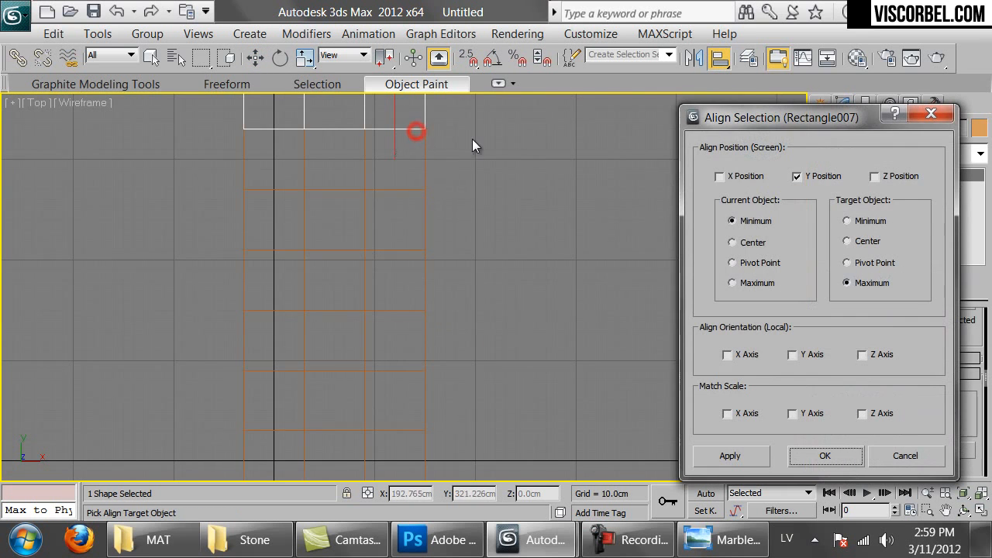
click(719, 176)
click(796, 176)
click(824, 456)
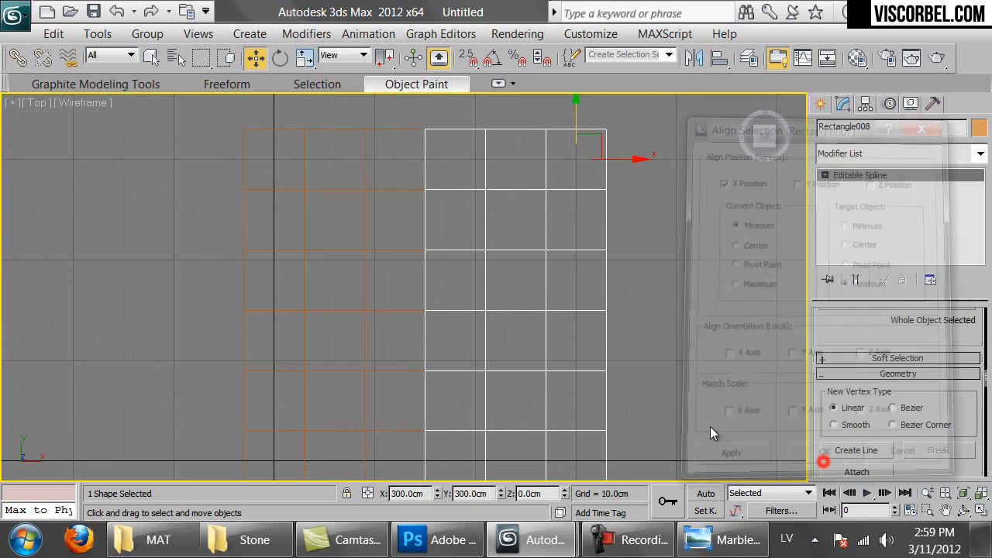
Attach the left grid to the copy, making one six-squares-wide spline
click(857, 471)
click(405, 129)
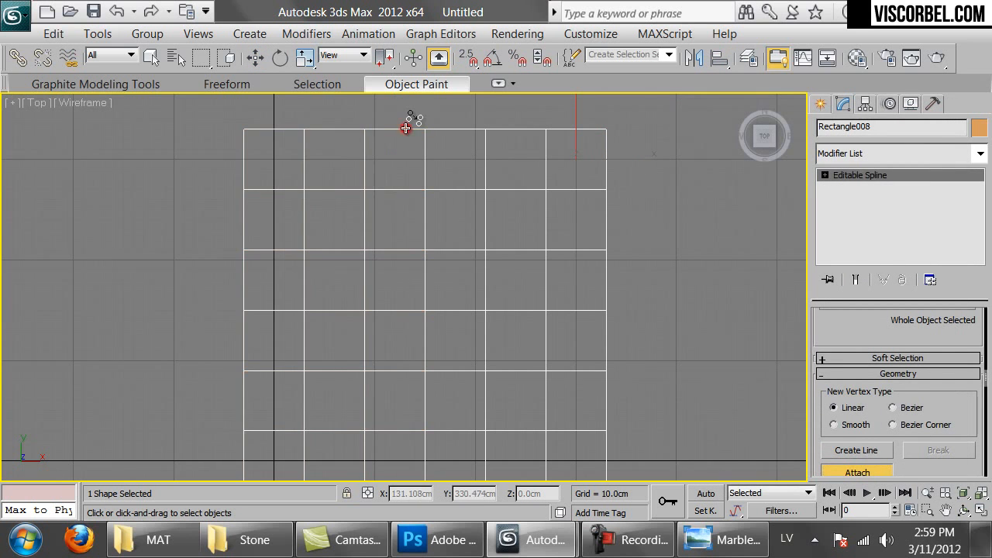
scroll(487, 209, down, 2)
middle_drag(498, 259, 497, 230)
key(p)
key(z)
Back in the Top view, enable the grid spline in renderer and in viewport
mouse_move(417, 282)
alt+middle_down()
mouse_move(456, 259)
mouse_move(469, 212)
alt+middle_up()
key(F3)
key(1)
key(1)
alt+middle_drag(610, 172, 558, 231)
key(w)
click(656, 197)
key(ctrl+z)
key(t)
key(z)
scroll(859, 357, up, 10)
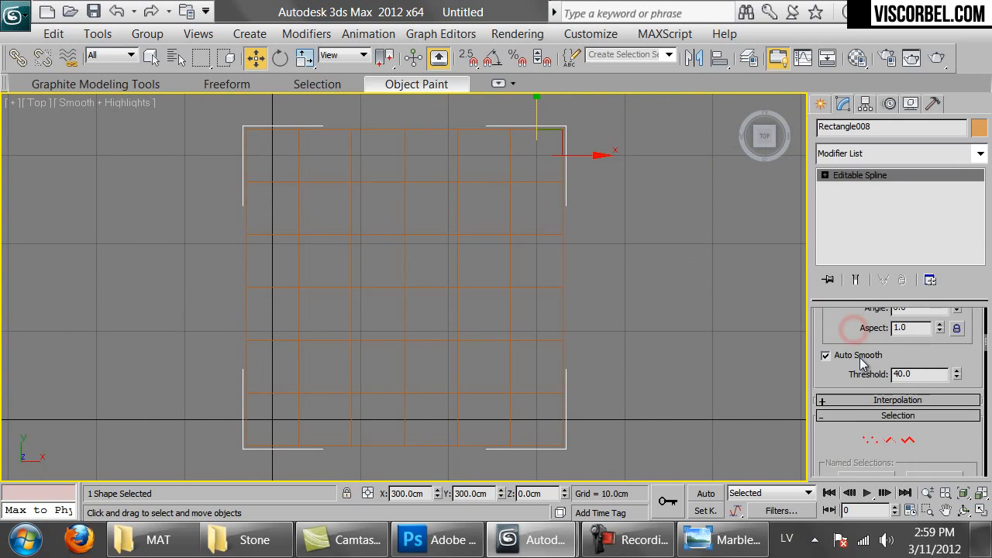
click(857, 332)
click(852, 346)
Load a new Standard material into an empty slot and set its diffuse colour to black
click(637, 278)
drag(677, 264, 544, 292)
click(590, 249)
key(m)
click(536, 233)
click(517, 299)
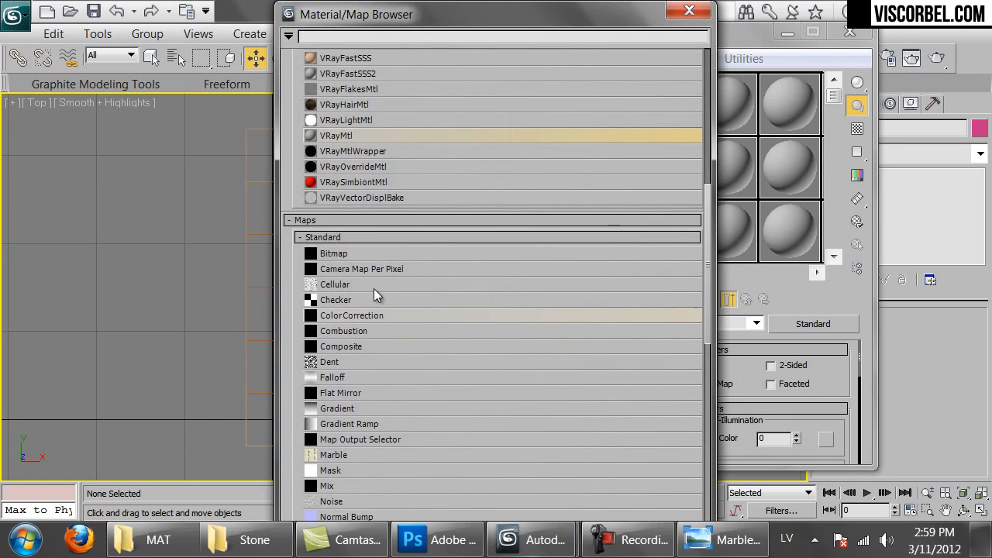
scroll(348, 363, down, 6)
scroll(547, 246, up, 15)
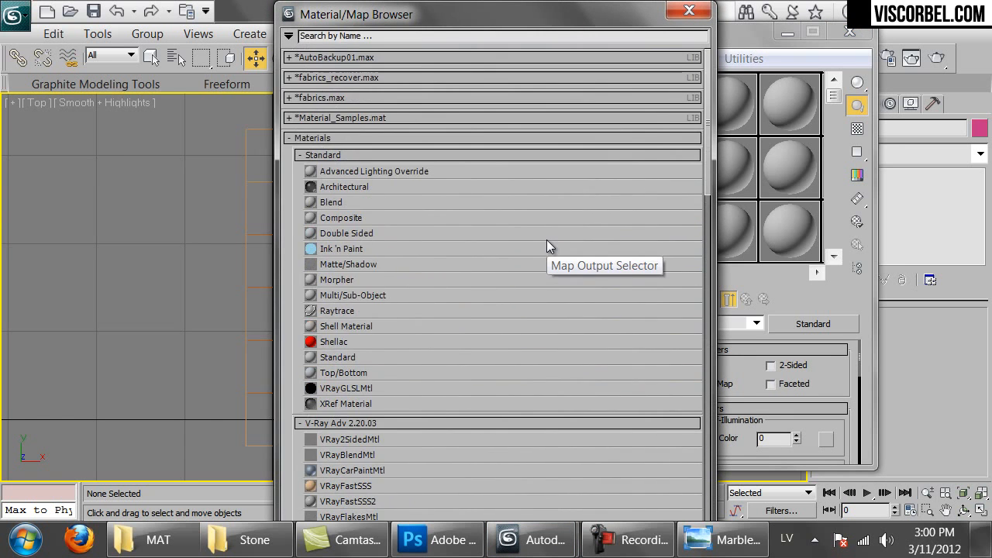
double_click(341, 356)
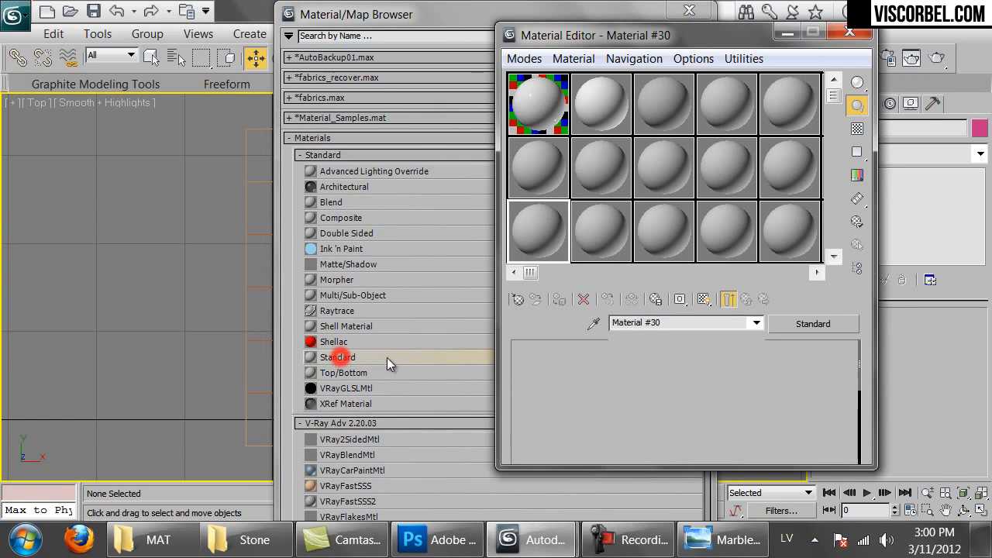
click(625, 457)
drag(590, 204, 554, 204)
click(661, 265)
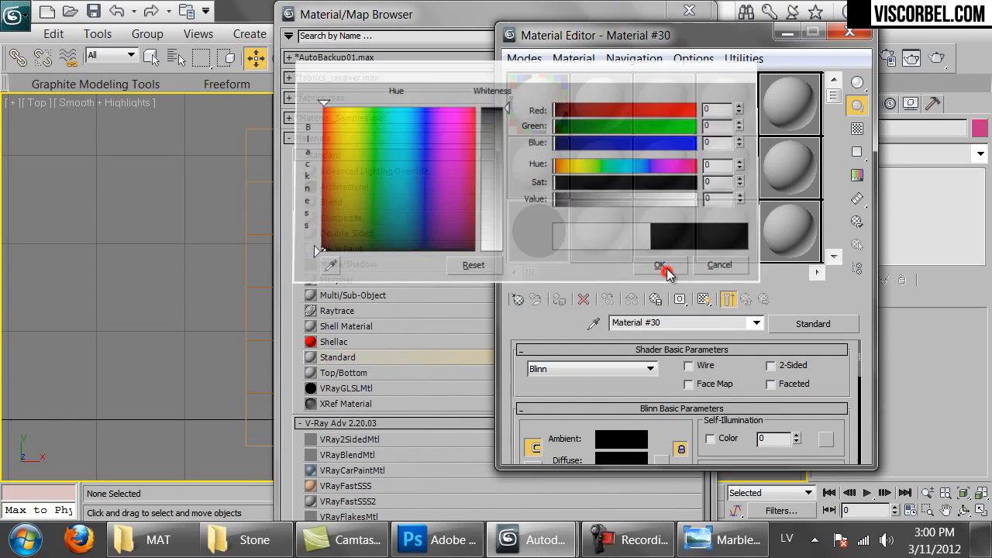
Assign the black material to the grid spline Rectangle008 and bring up Render Setup
click(865, 35)
click(689, 10)
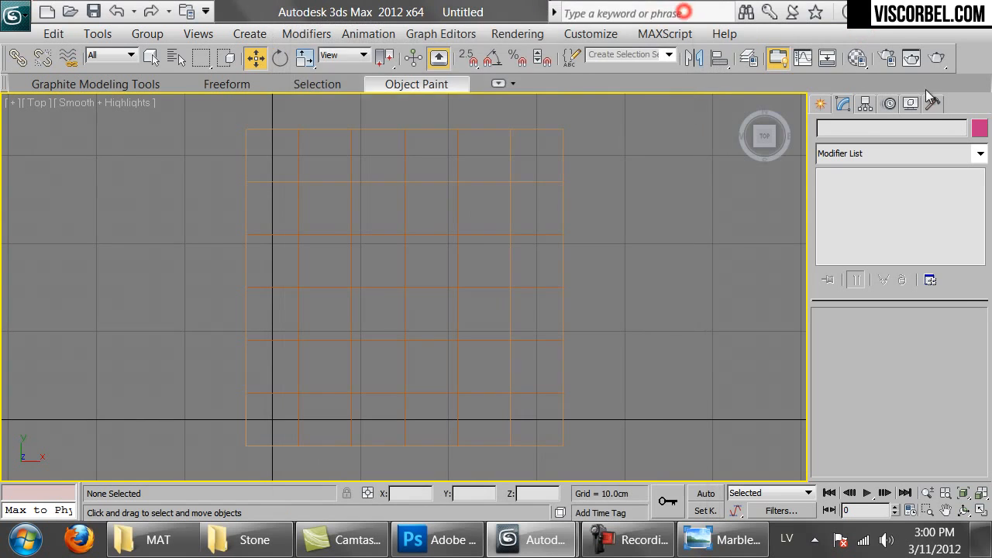
key(m)
drag(153, 183, 364, 285)
click(559, 299)
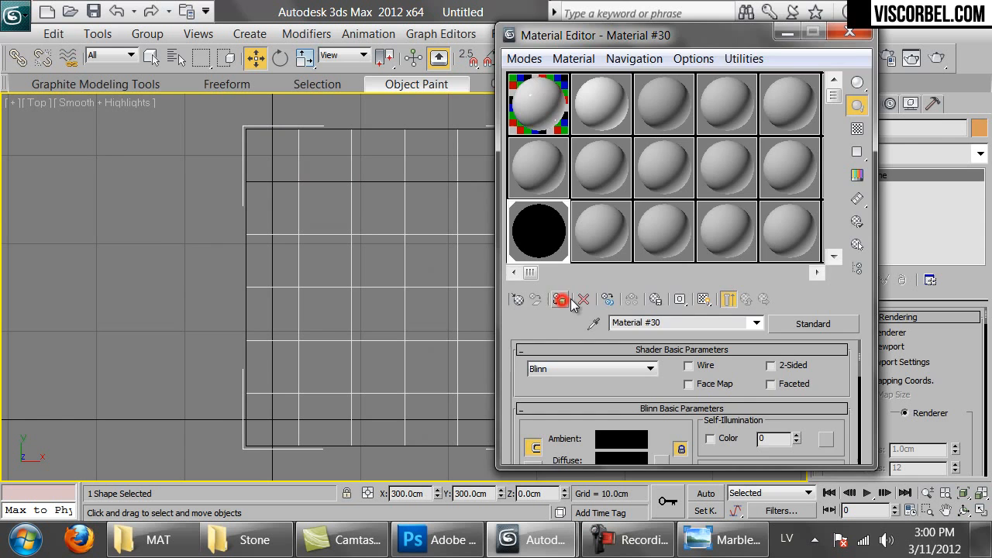
click(850, 33)
click(891, 61)
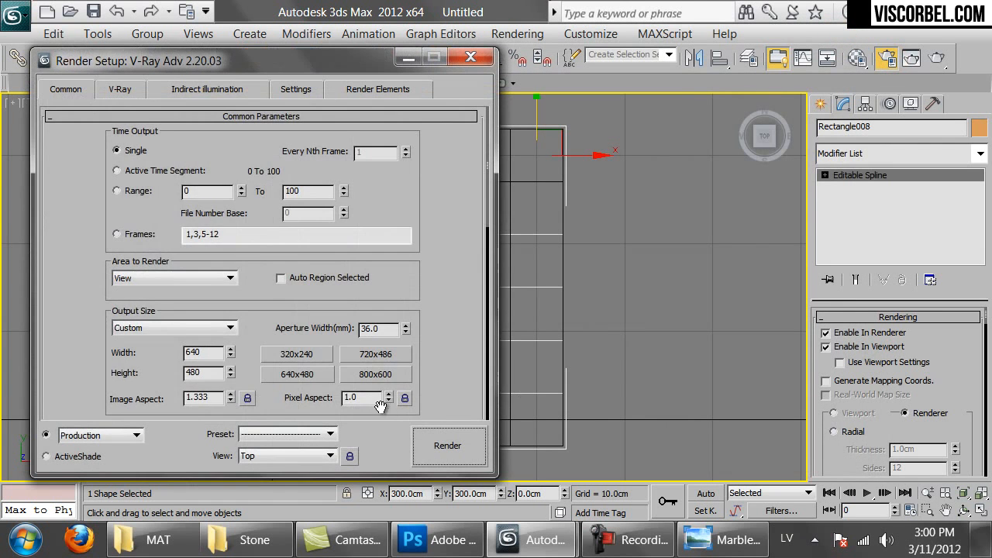
Switch the production renderer to the Default Scanline Renderer
scroll(349, 154, down, 10)
scroll(269, 349, down, 5)
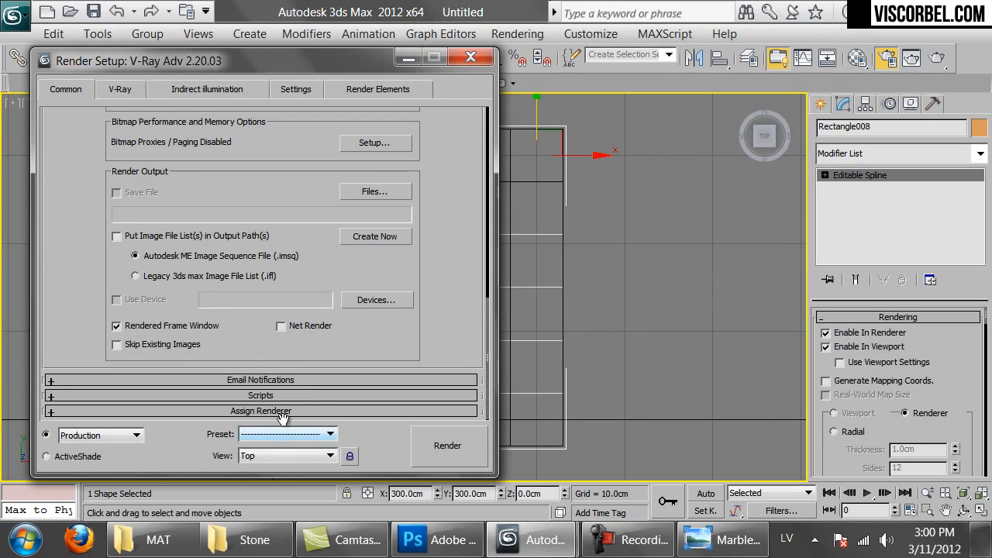
scroll(276, 414, down, 4)
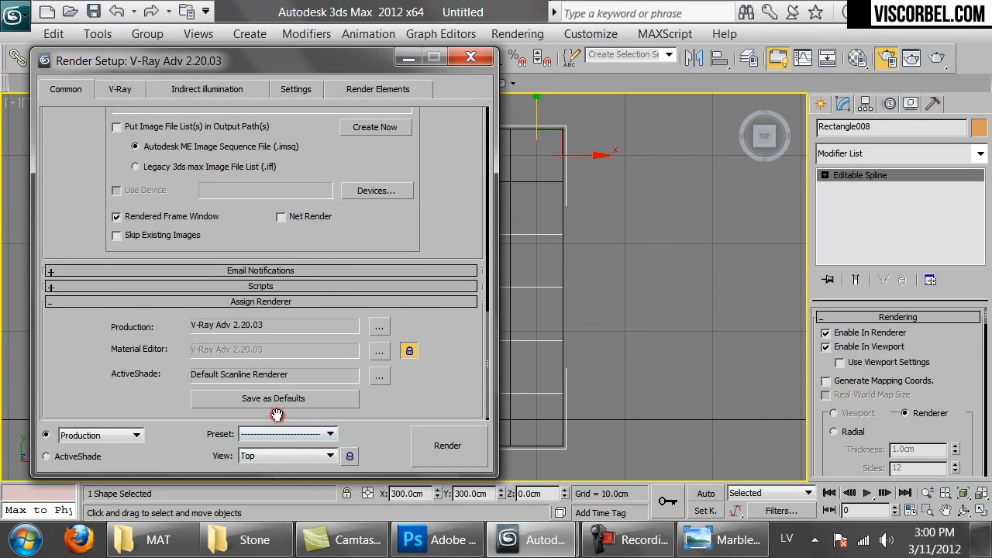
click(379, 325)
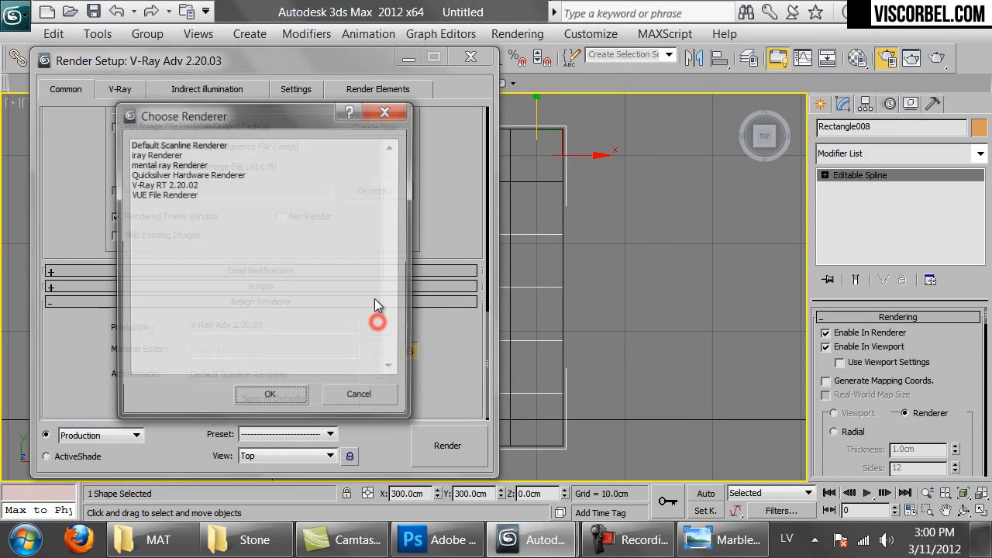
double_click(175, 144)
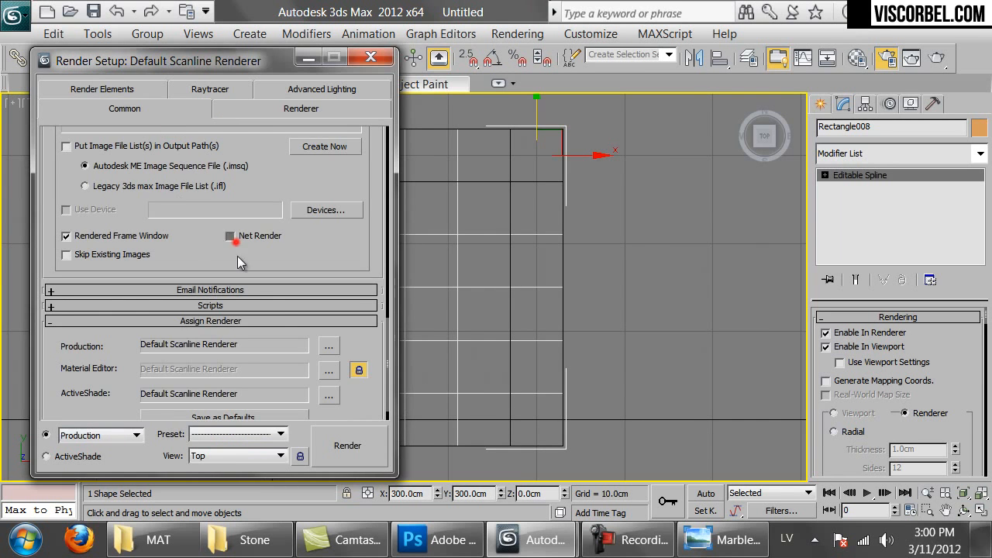
scroll(356, 281, up, 10)
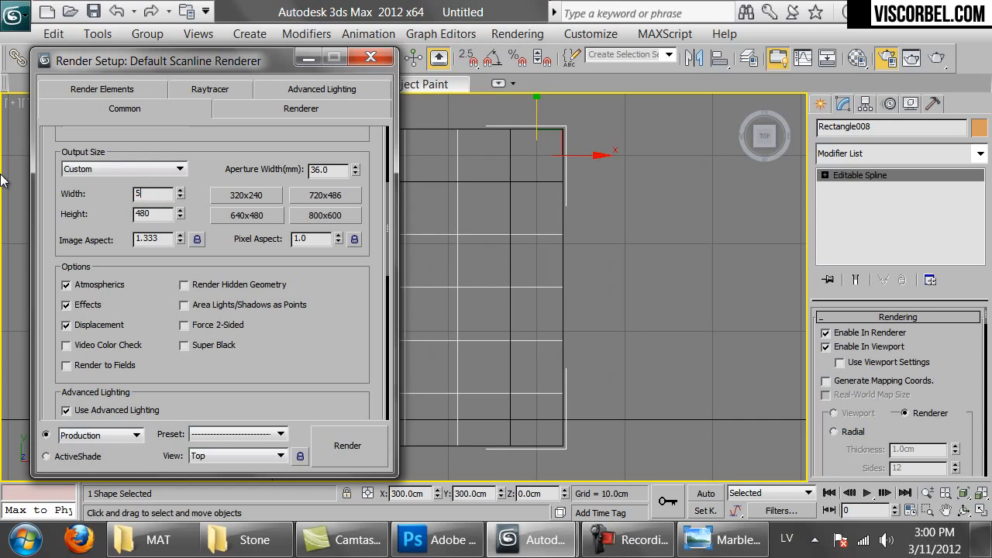
Set the output size to 5000 × 5000 and show the safe frame in the Top view
double_click(147, 216)
text(5000)
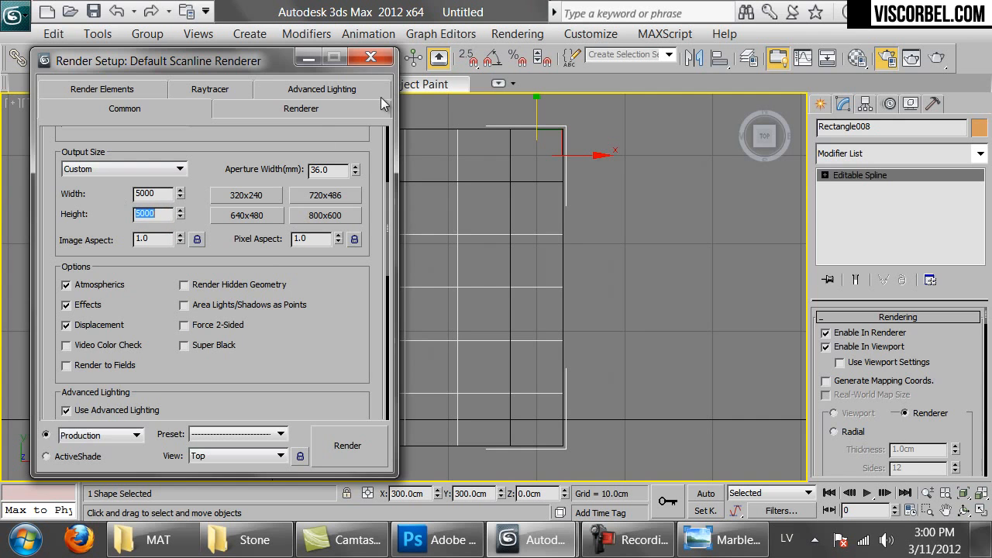
click(370, 57)
click(642, 175)
key(shift+f)
scroll(386, 232, up, 1)
scroll(386, 231, up, 5)
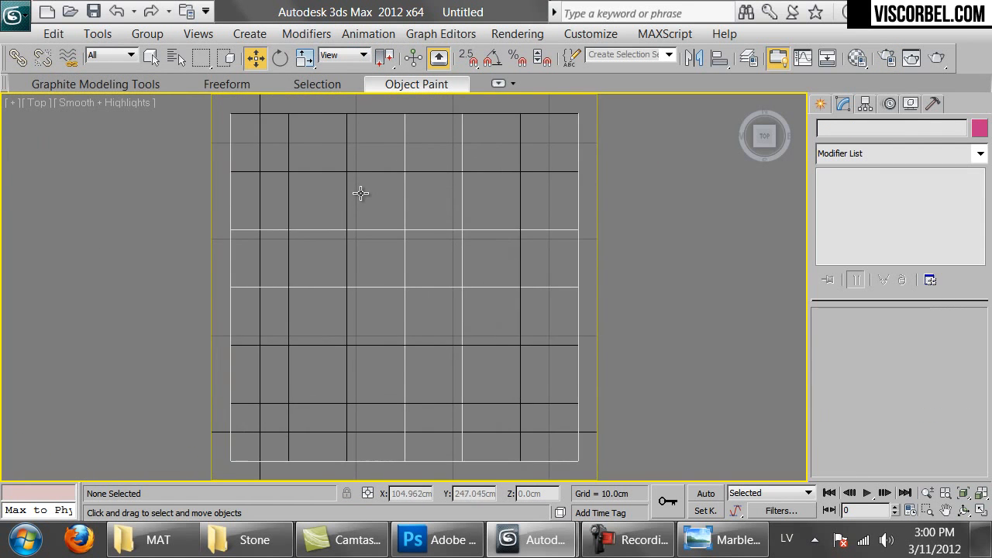
Set the environment background colour to pure white (Value 255)
click(516, 34)
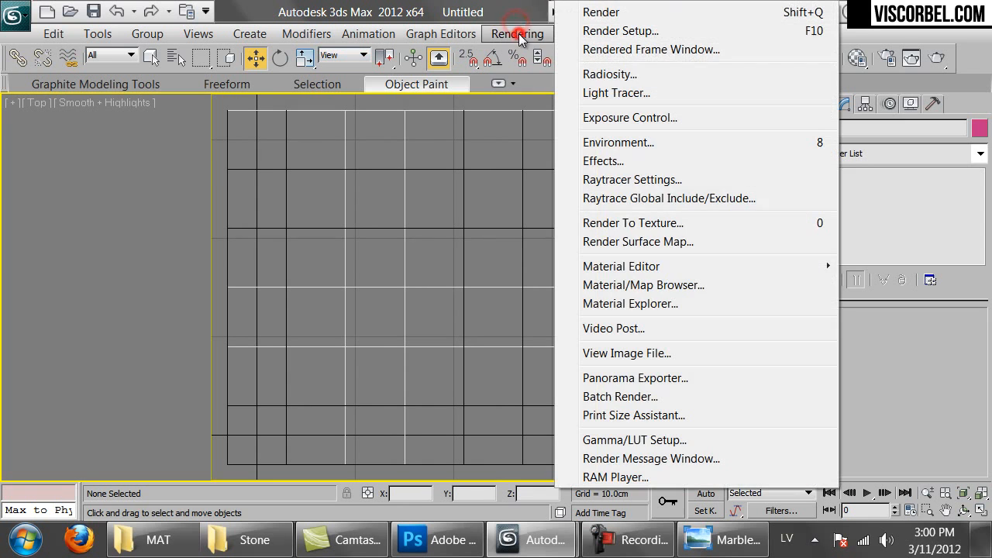
click(620, 143)
drag(534, 113, 659, 94)
click(542, 201)
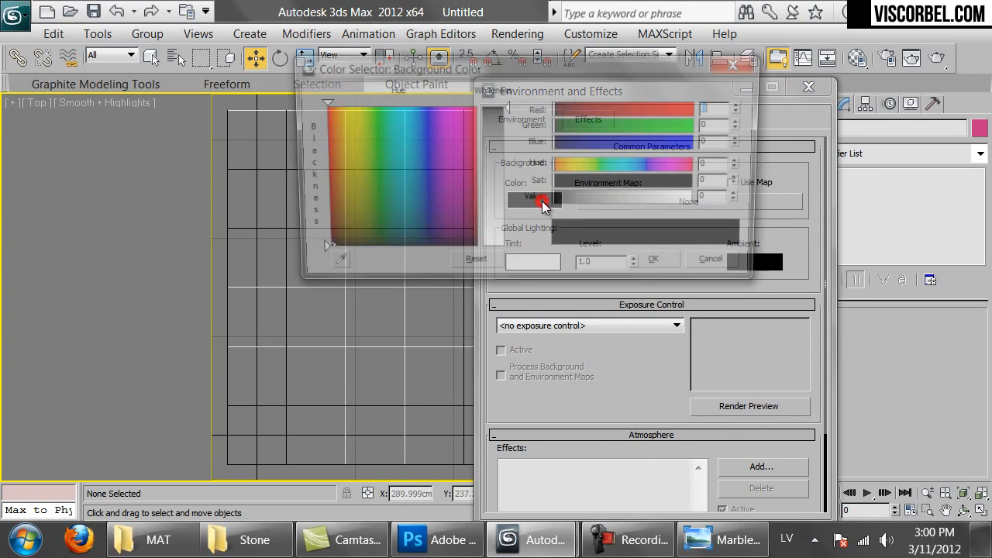
drag(681, 200, 689, 201)
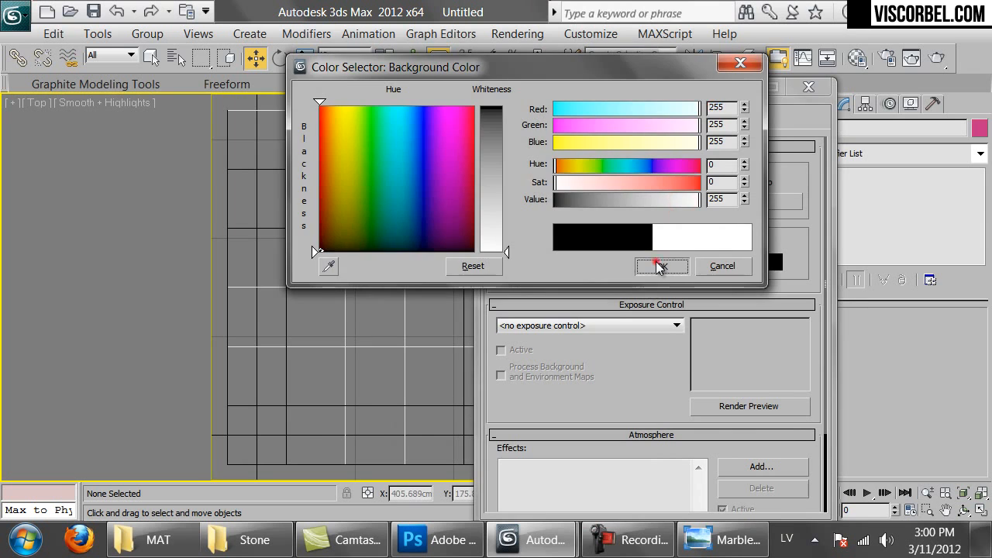
click(659, 265)
Render the Top view and inspect the grid lines on the white background
click(935, 58)
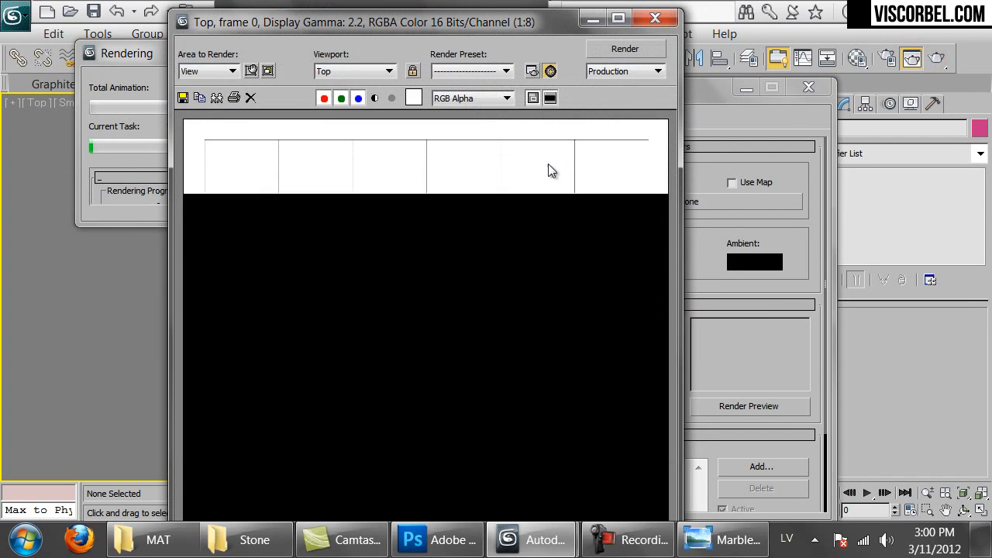
scroll(431, 214, up, 2)
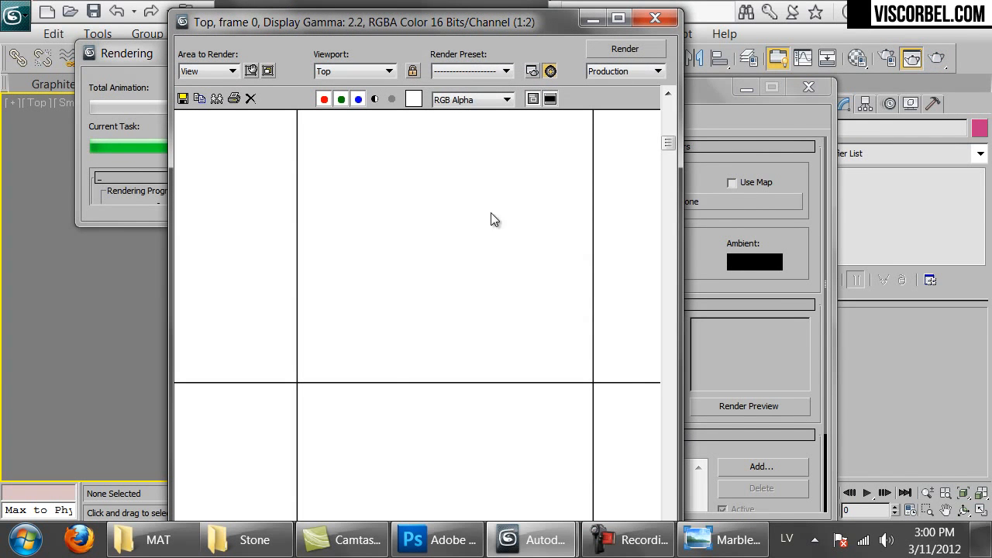
scroll(485, 339, up, 1)
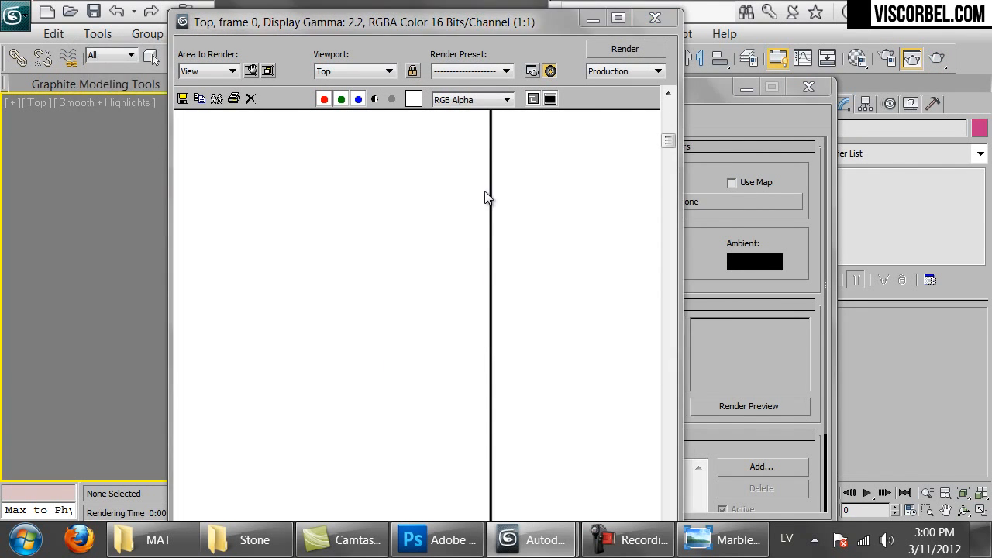
middle_drag(465, 383, 472, 264)
middle_drag(655, 308, 372, 293)
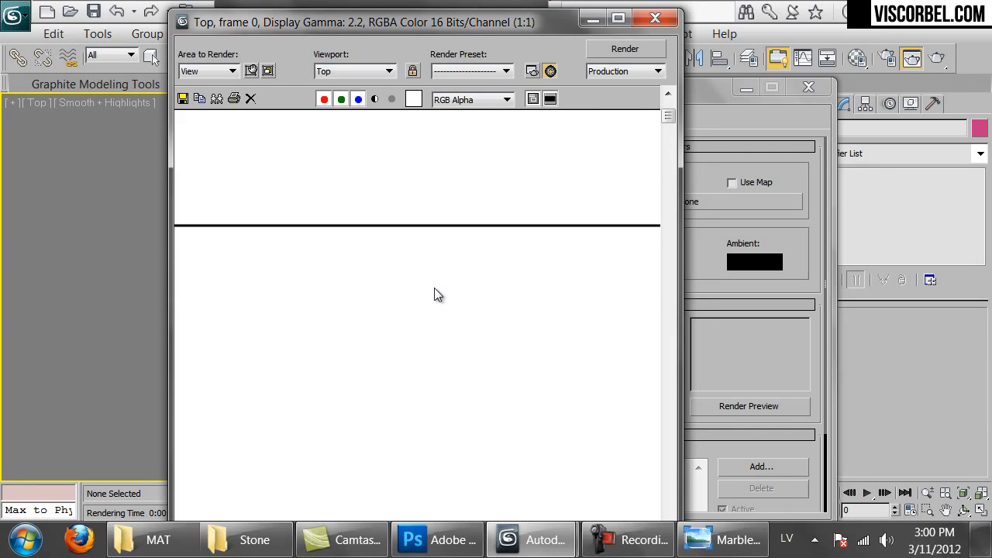
key(8)
click(379, 294)
scroll(377, 294, down, 1)
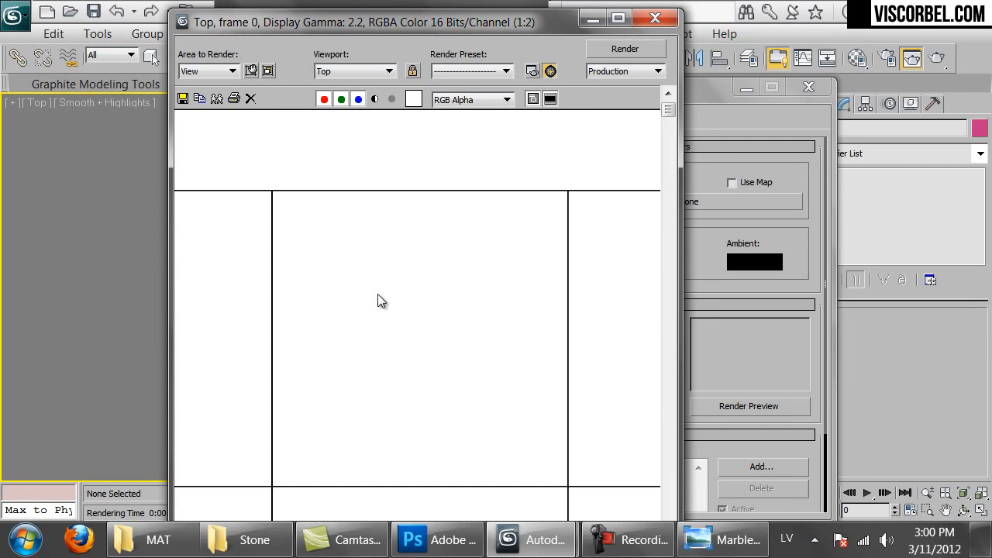
scroll(463, 386, down, 2)
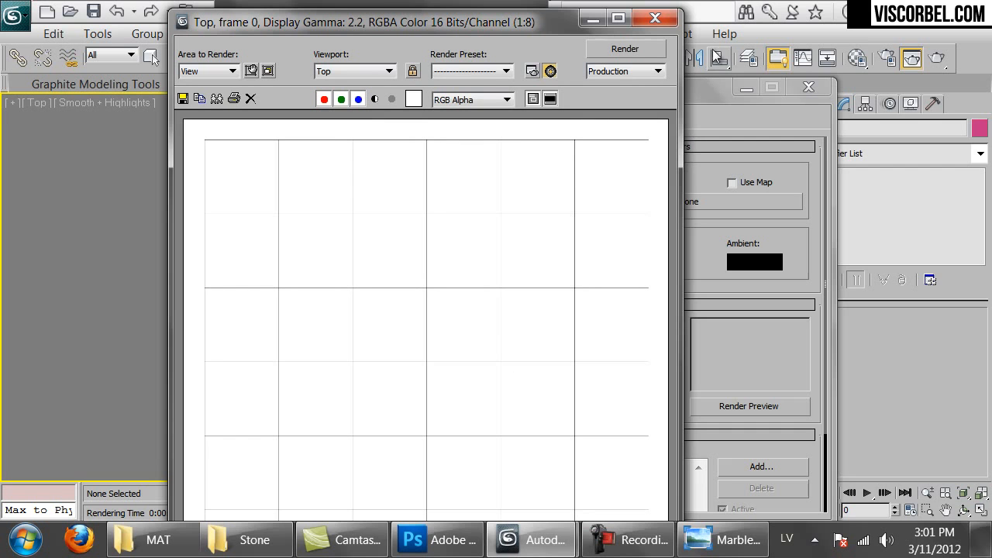
click(663, 20)
click(808, 87)
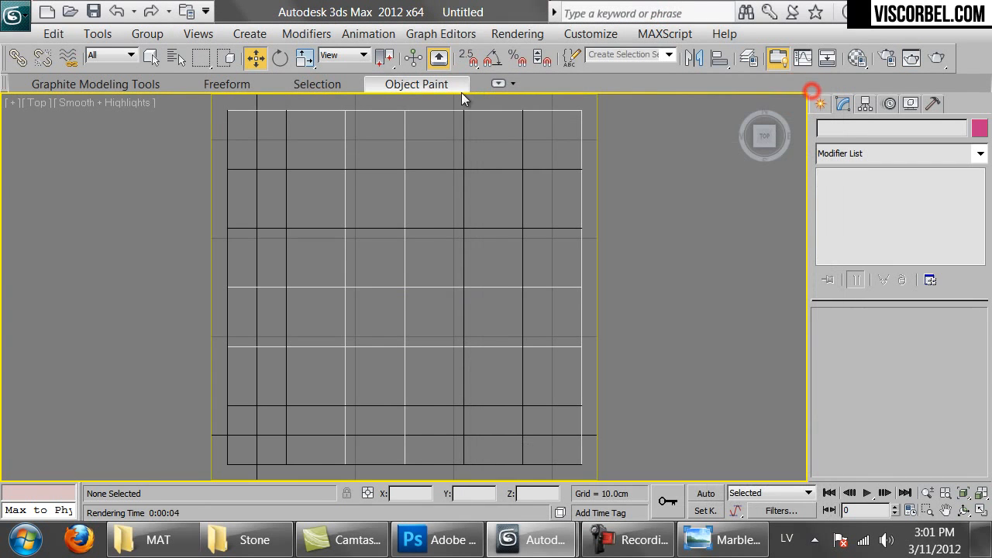
Select the joint grid rectangle, switch to wireframe, and render again at 5000×5000
click(452, 113)
key(F3)
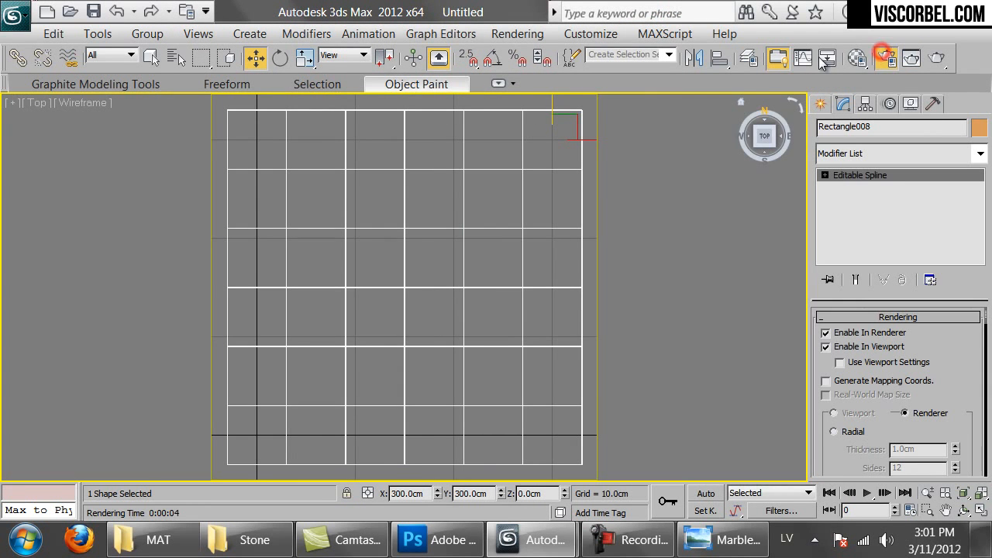
click(871, 59)
click(347, 443)
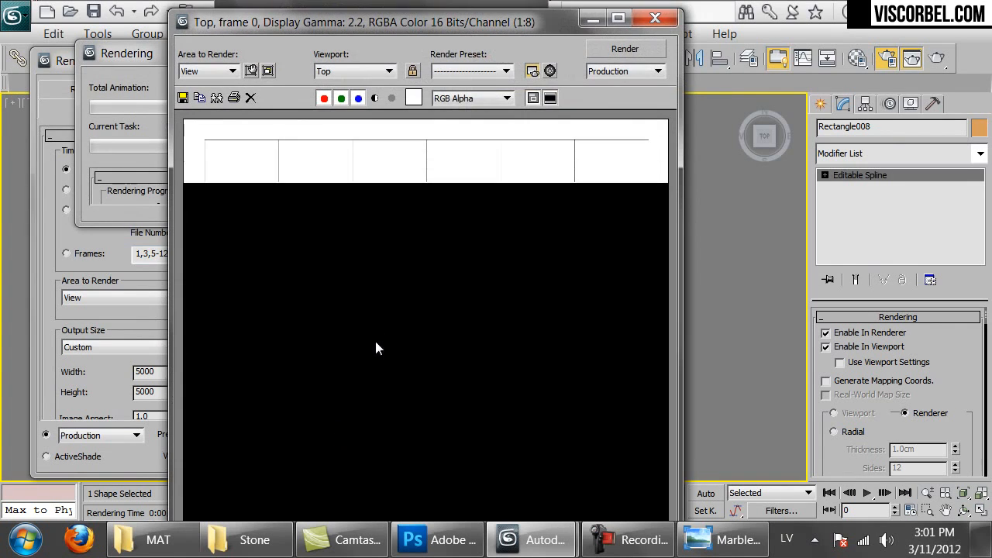
mouse_move(437, 28)
mouse_down()
mouse_move(442, 11)
mouse_move(450, 30)
mouse_up()
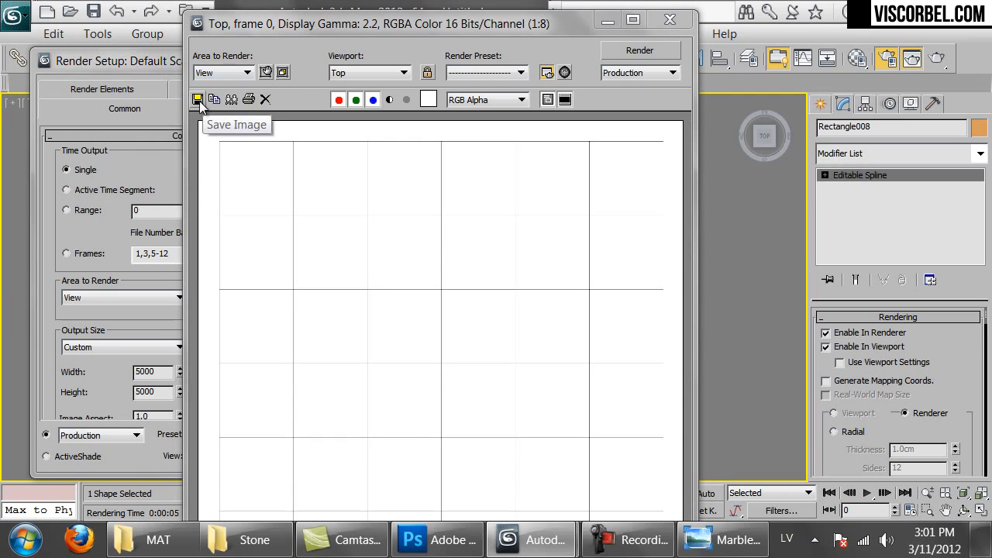
Save the rendered grid as PNG file '60x60' in the Marble textures folder
click(198, 99)
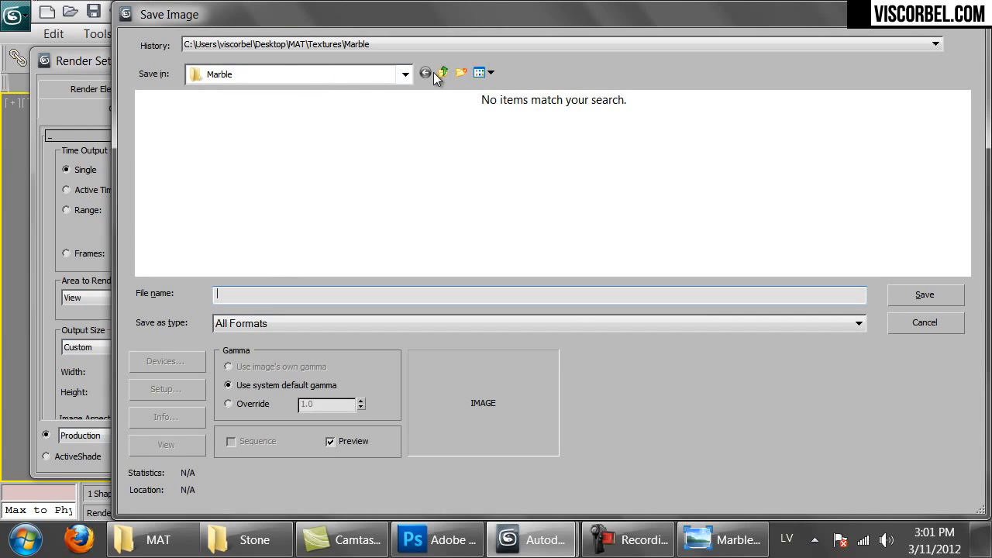
click(268, 323)
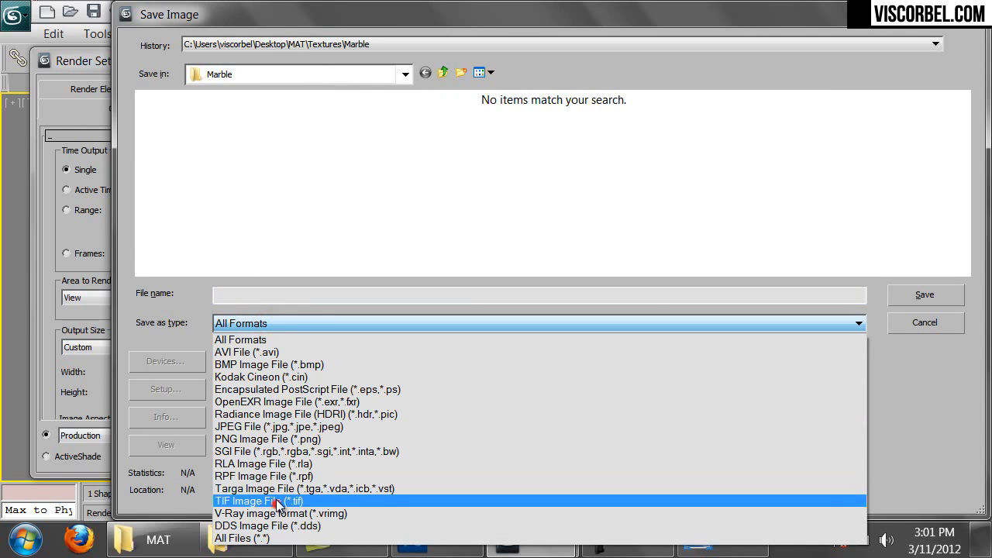
click(294, 439)
click(285, 296)
text(60x60)
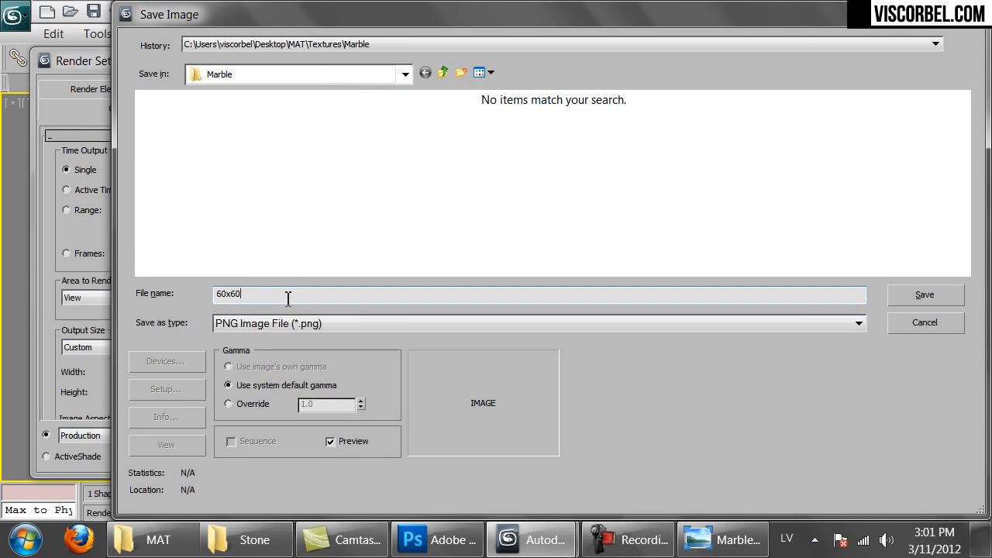
key(Return)
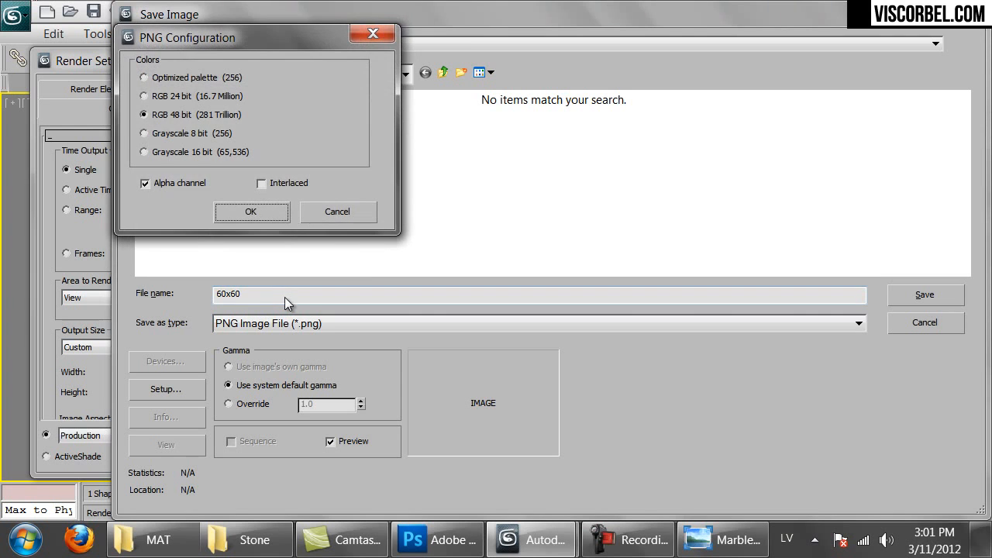
key(Return)
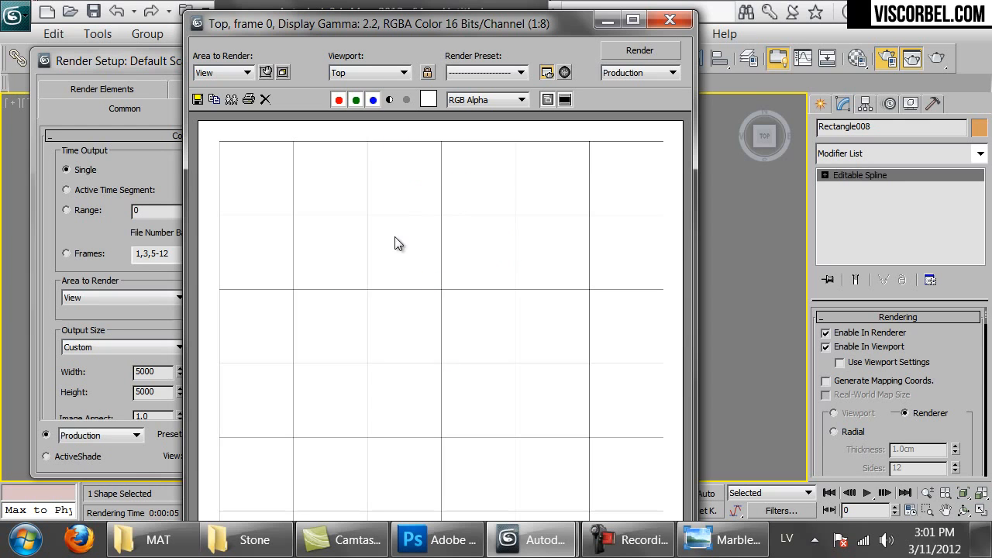
click(435, 543)
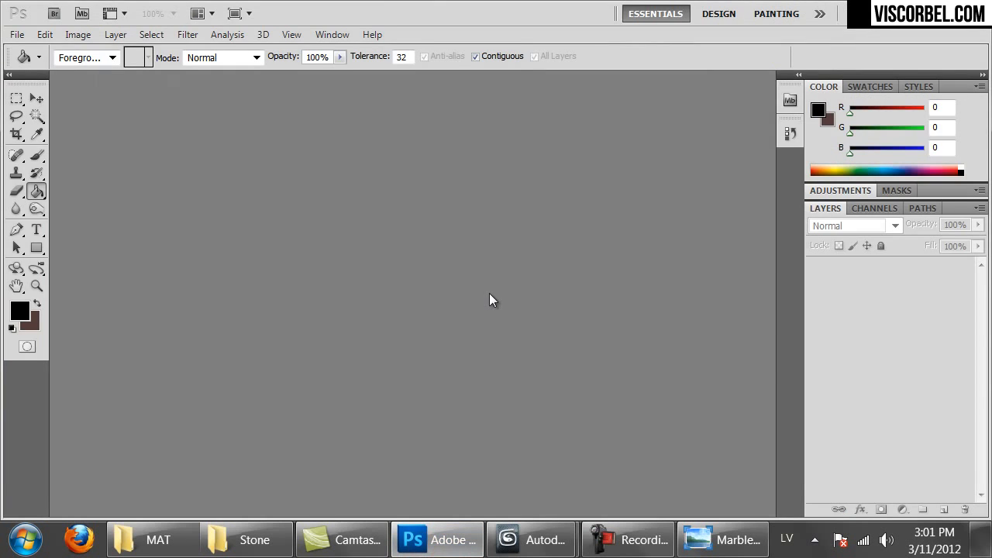
Open 60x60.png and trim transparent pixels from all four sides
key(ctrl+o)
double_click(207, 125)
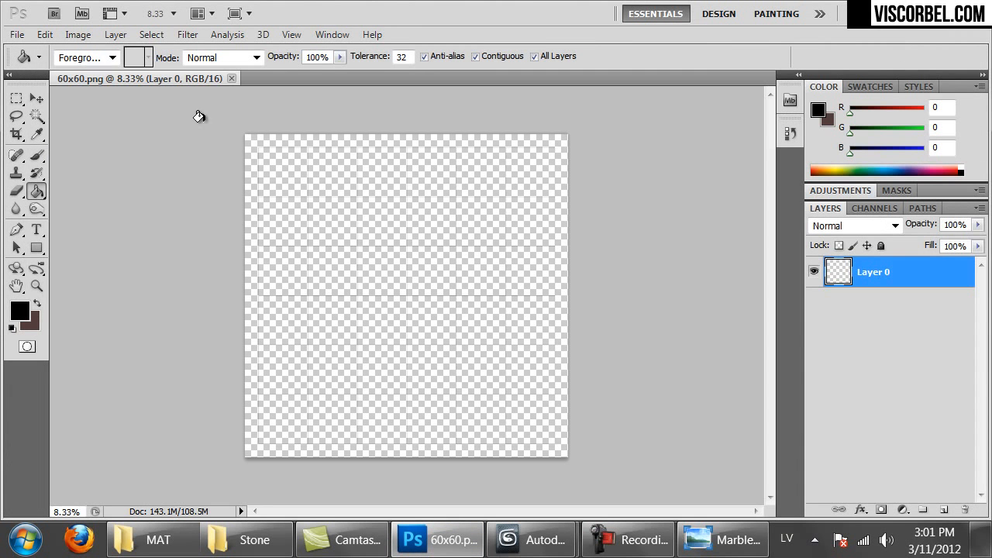
click(85, 40)
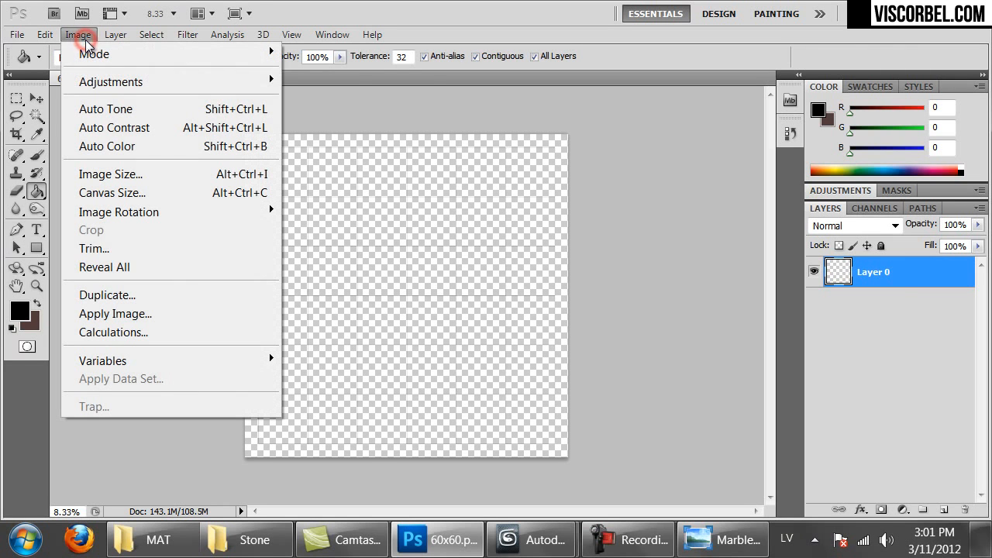
click(112, 250)
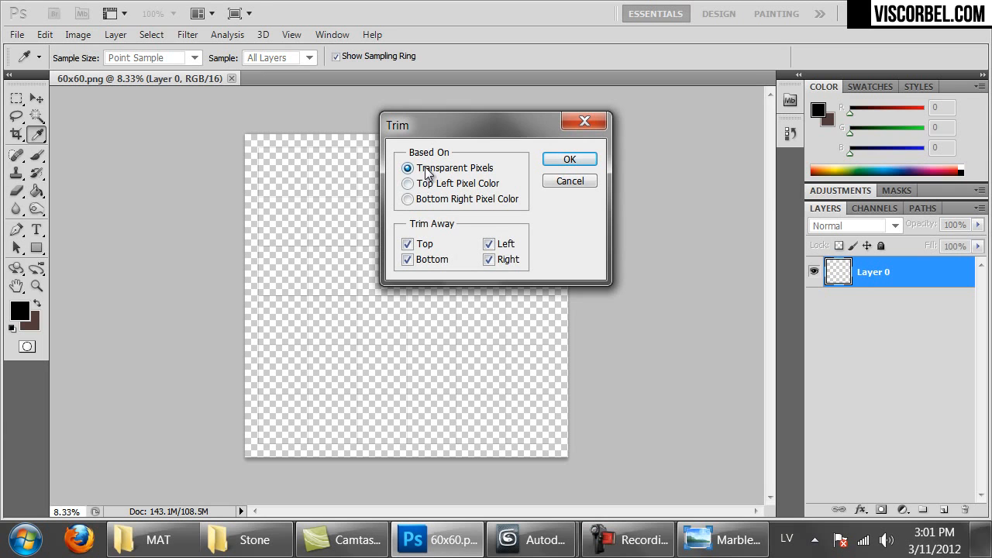
click(553, 162)
key(g)
key(ctrl+1)
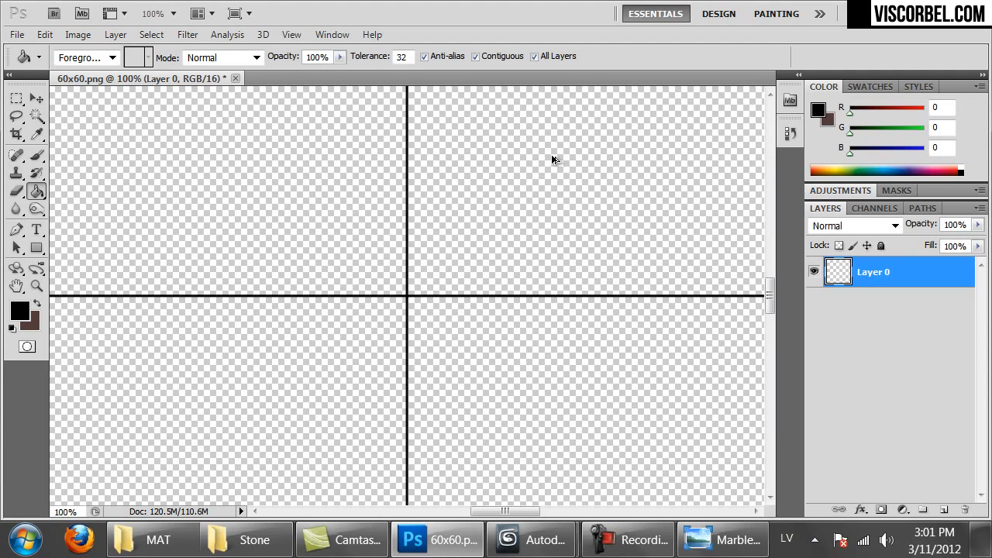
key(ctrl+minus)
key(ctrl+minus)
key(ctrl+minus)
key(ctrl+minus)
key(ctrl+minus)
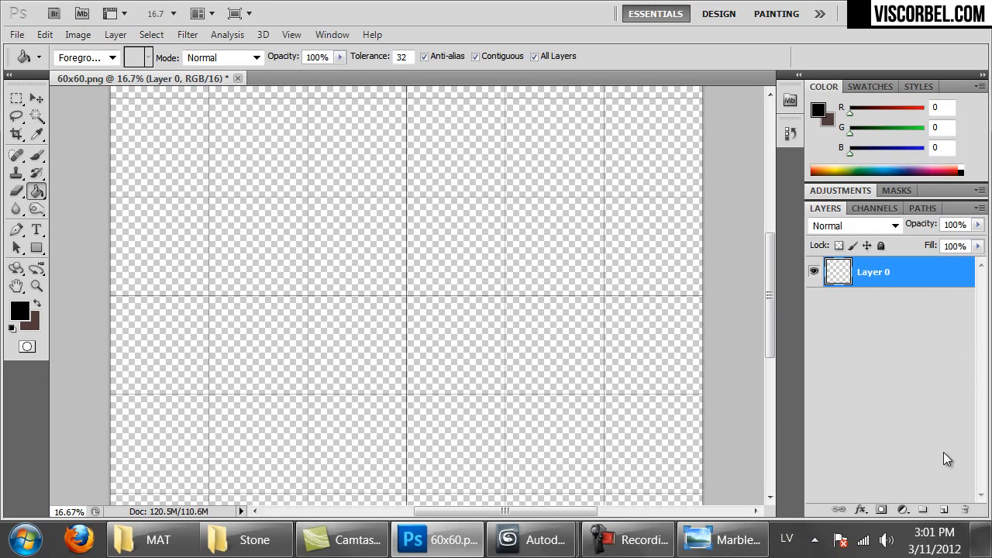
Add a new Layer 1 beneath Layer 0 and set the foreground colour to white
click(941, 509)
drag(874, 273, 864, 310)
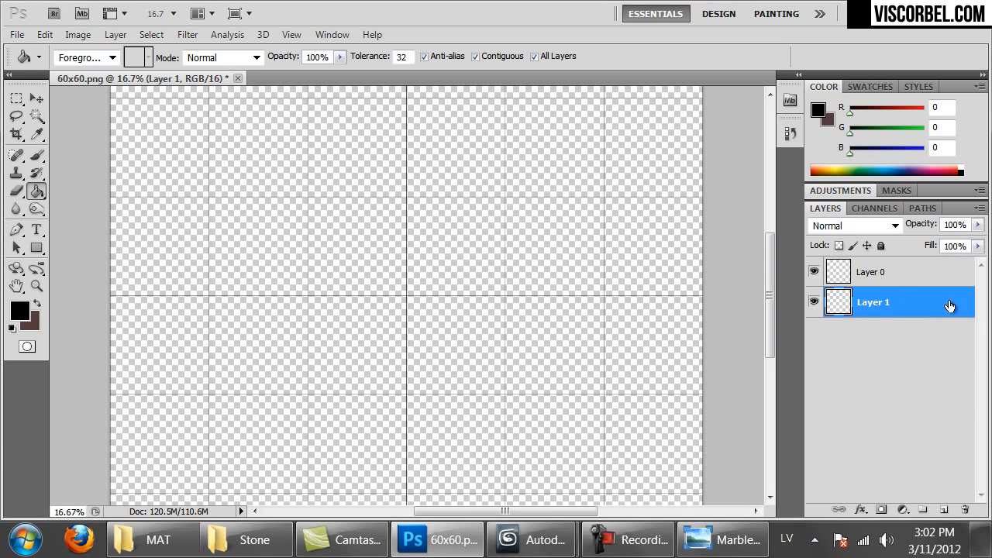
click(17, 312)
drag(696, 312, 392, 114)
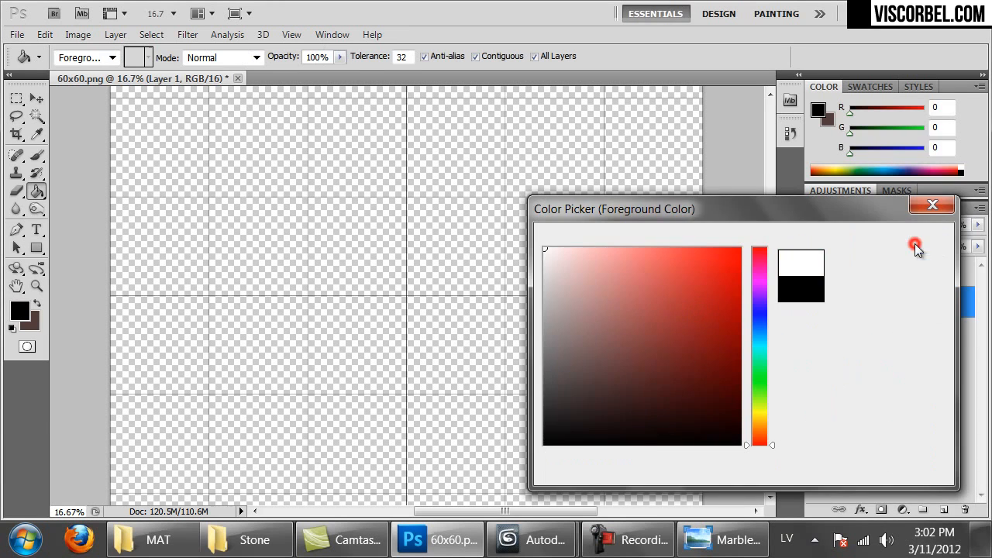
click(900, 239)
Fill Layer 1 with white using the Paint Bucket, then start saving as 60x60.psd
key(g)
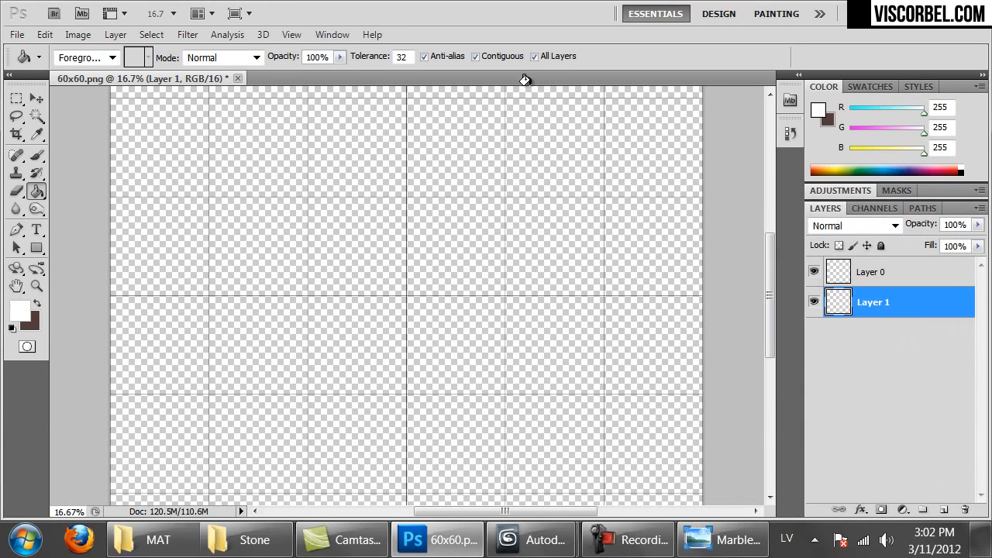
click(545, 59)
click(540, 151)
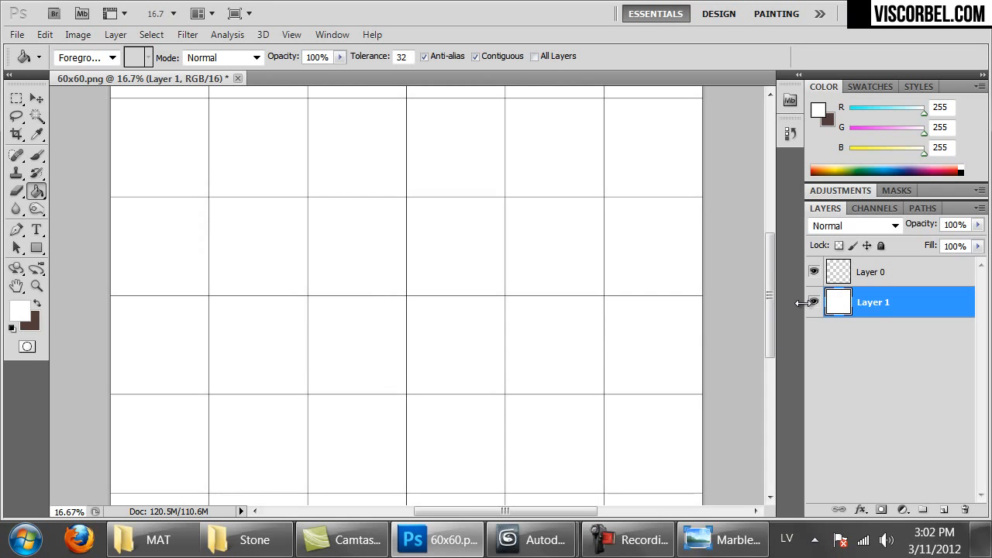
key(ctrl+1)
key(ctrl+minus)
key(ctrl+minus)
key(ctrl+minus)
key(ctrl+minus)
key(ctrl+minus)
key(ctrl+minus)
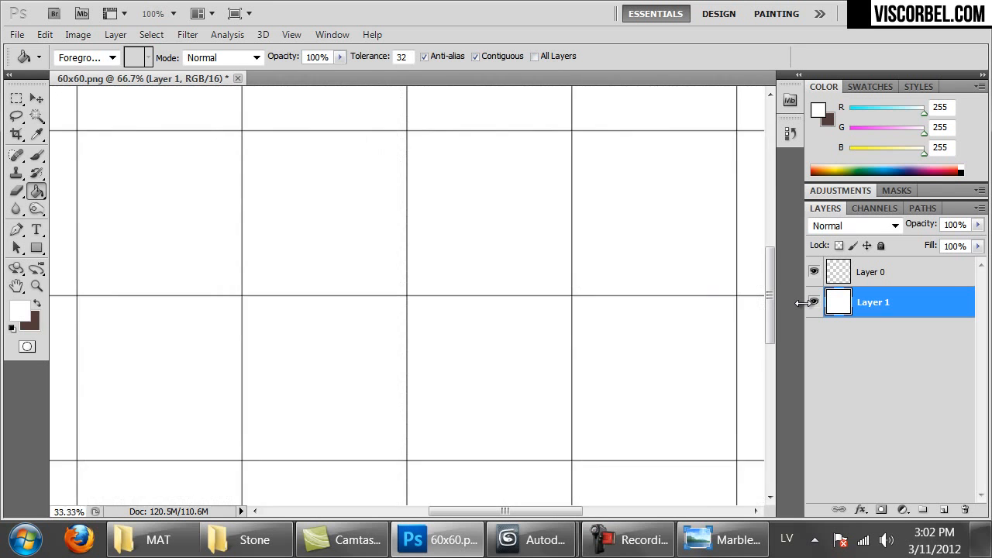
key(ctrl+minus)
key(ctrl+plus)
drag(471, 199, 516, 219)
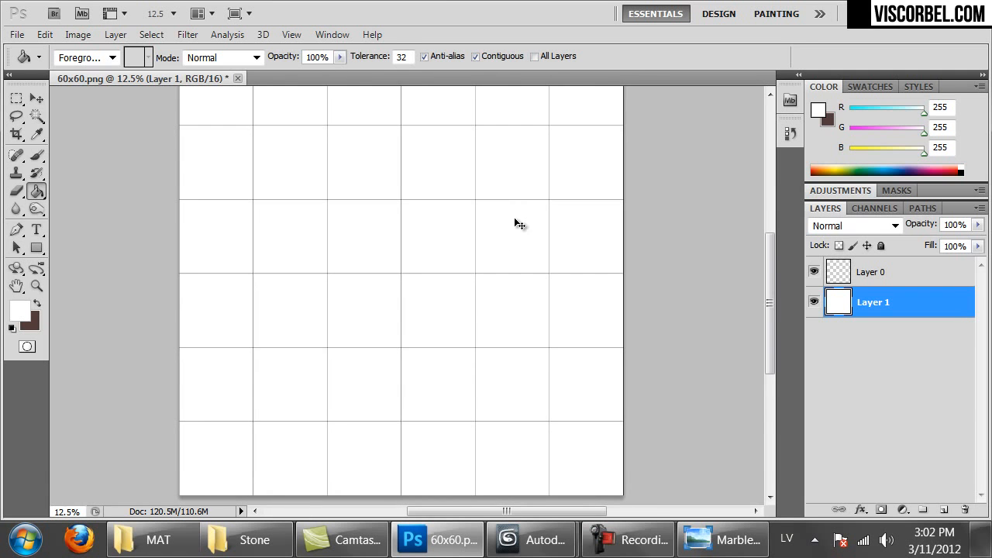
key(ctrl+shift+s)
Save the grid image as PNG, overwriting 60x60.png in the Marble folder
click(367, 377)
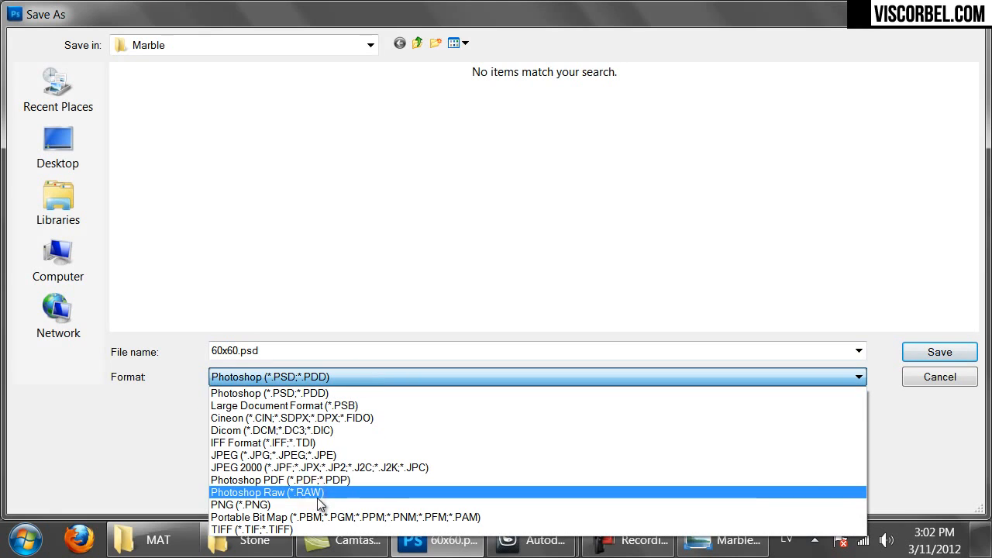
click(317, 505)
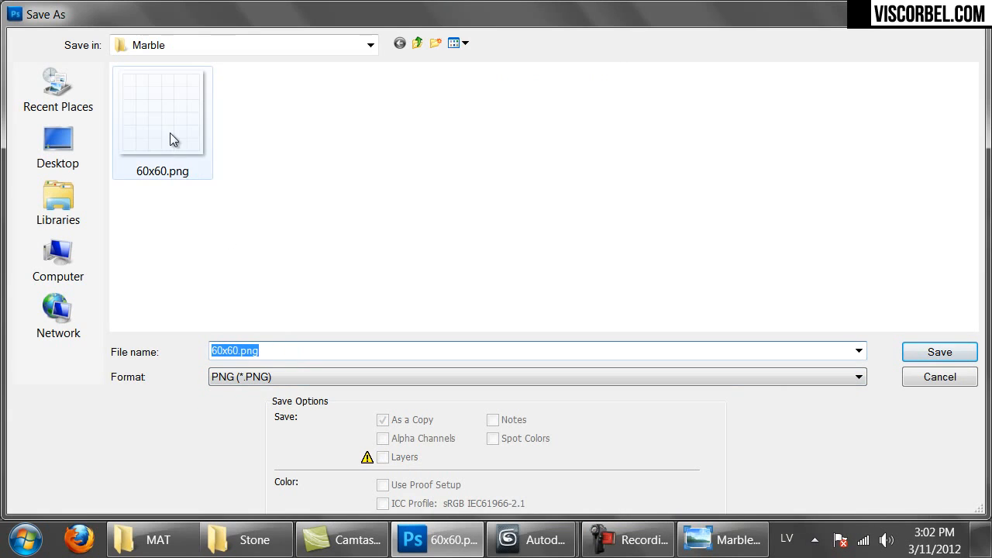
click(930, 357)
click(465, 218)
click(530, 181)
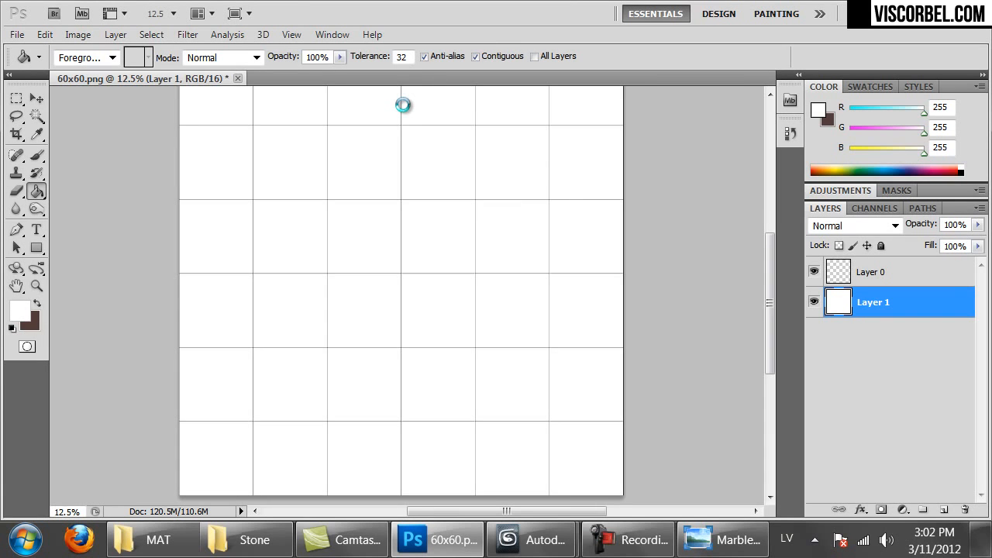
click(402, 163)
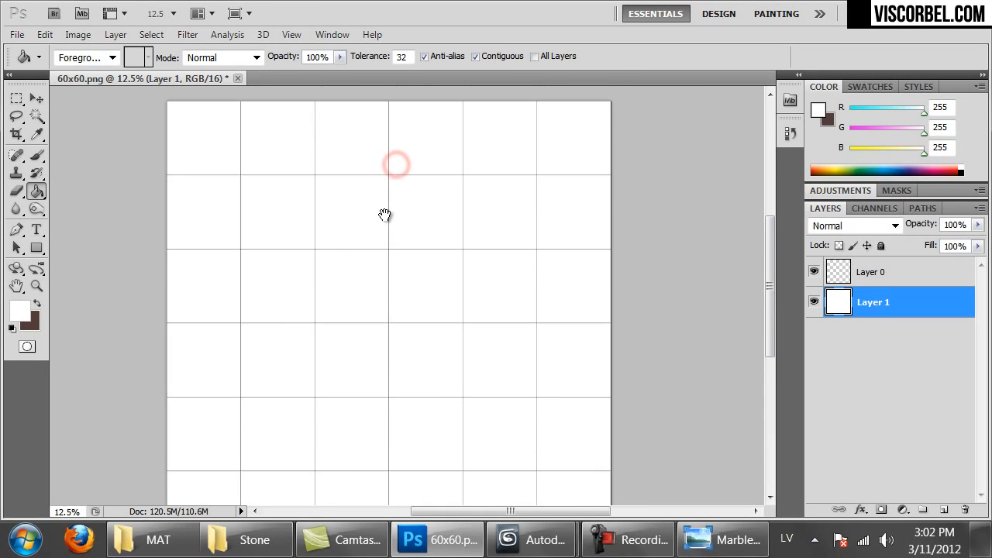
mouse_move(175, 551)
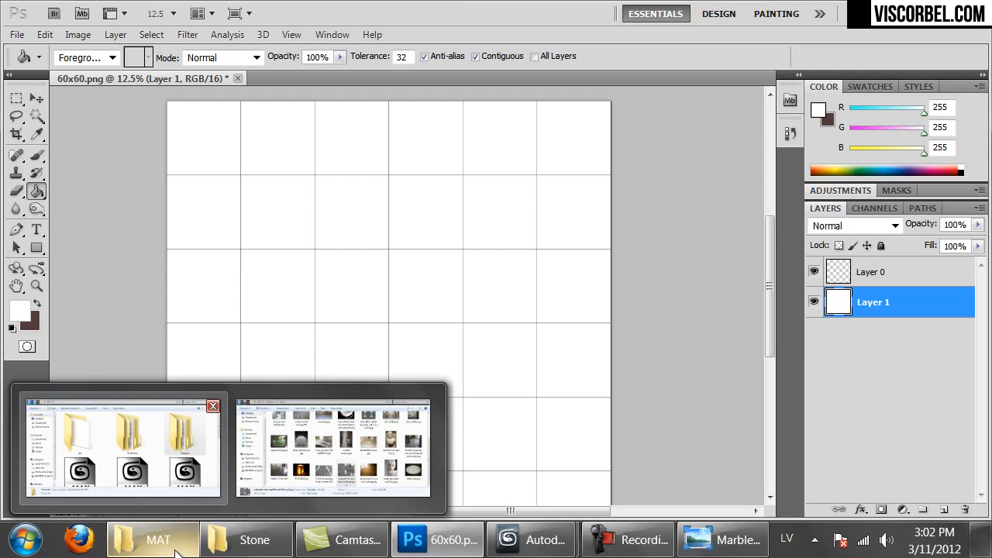
Browse to MAT > raw > Marble and preview the White_Marble_Texture photo
click(122, 447)
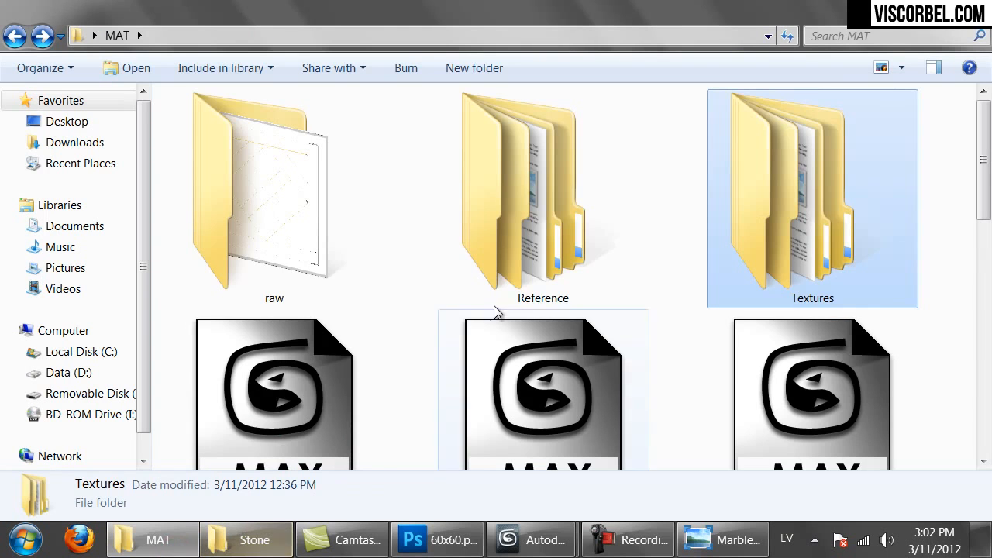
double_click(324, 226)
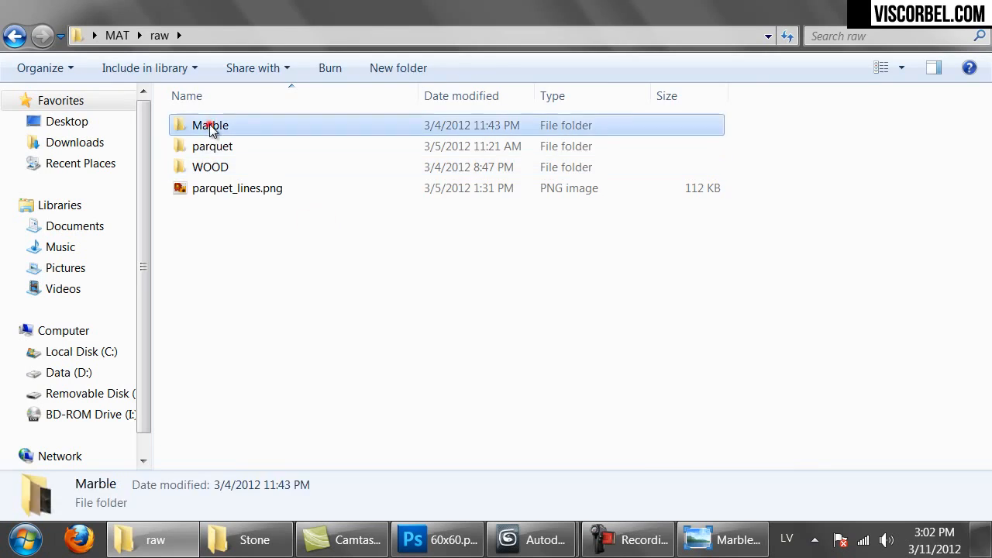
double_click(210, 125)
scroll(565, 294, down, 10)
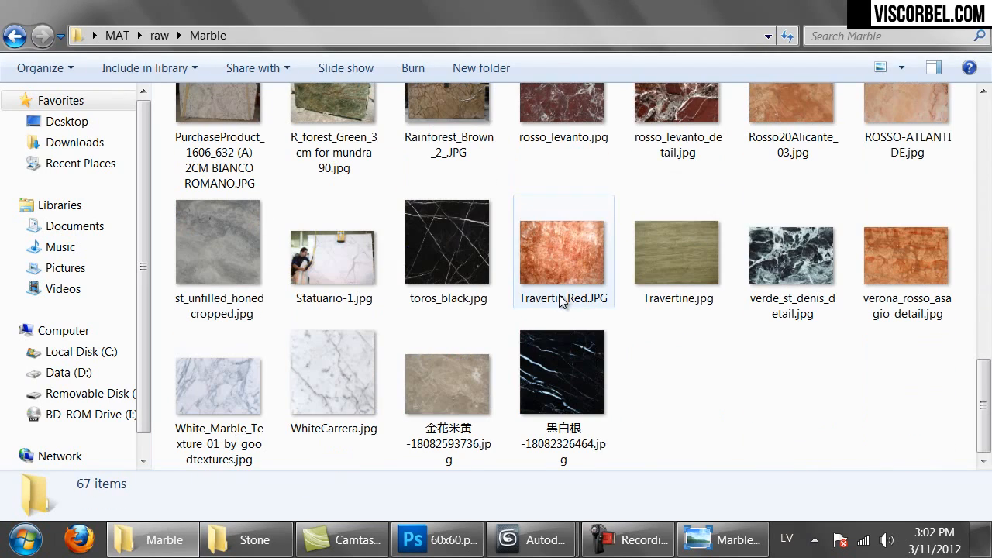
scroll(789, 385, up, 10)
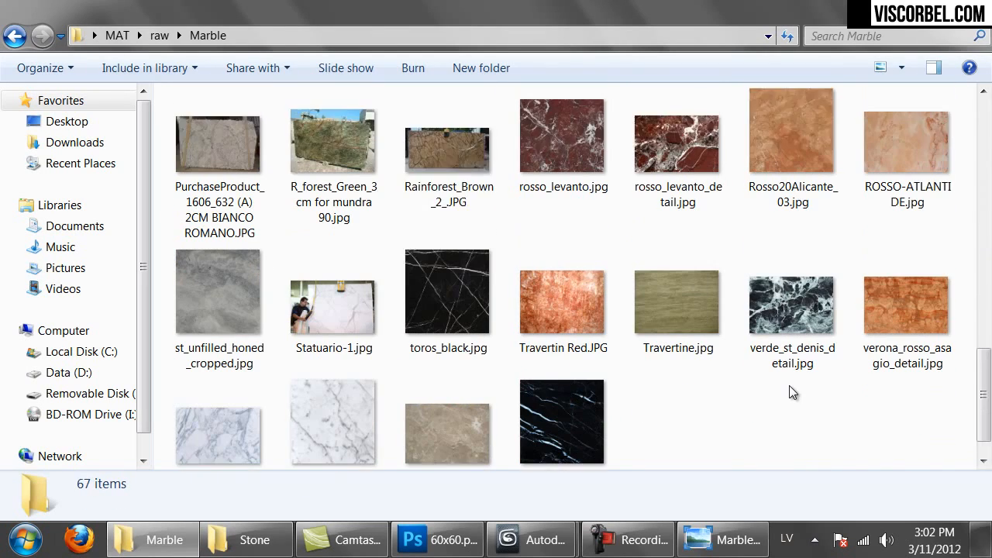
scroll(789, 385, down, 3)
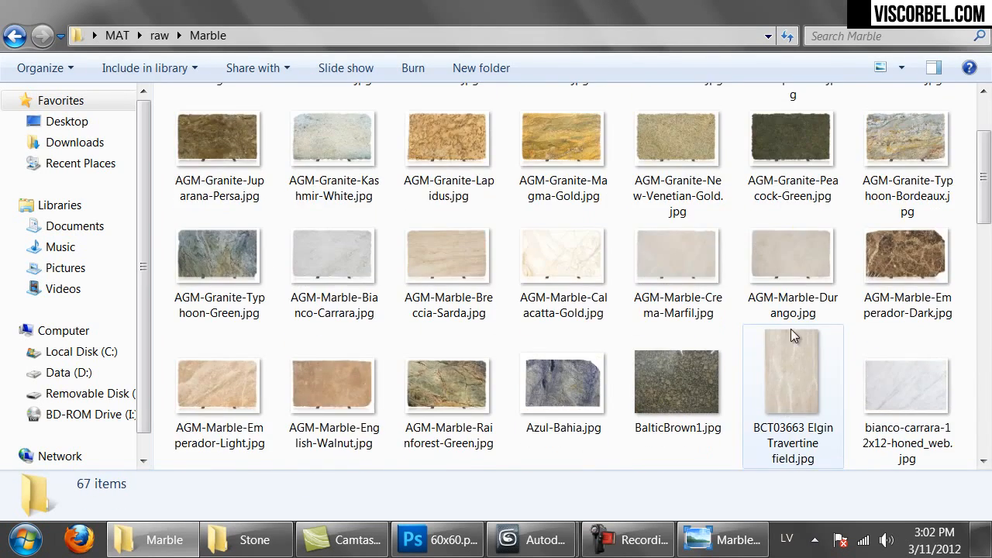
scroll(791, 329, up, 3)
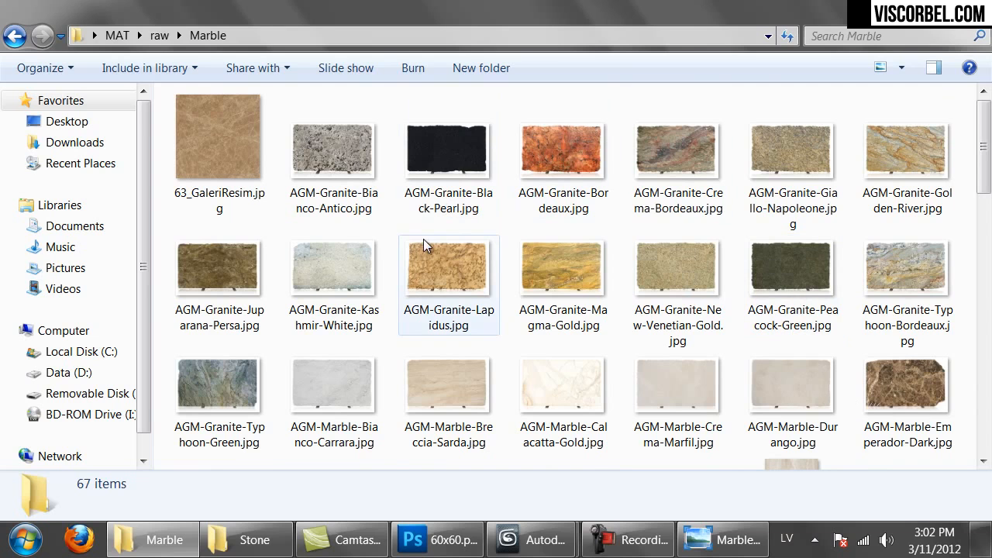
scroll(899, 272, down, 10)
double_click(206, 380)
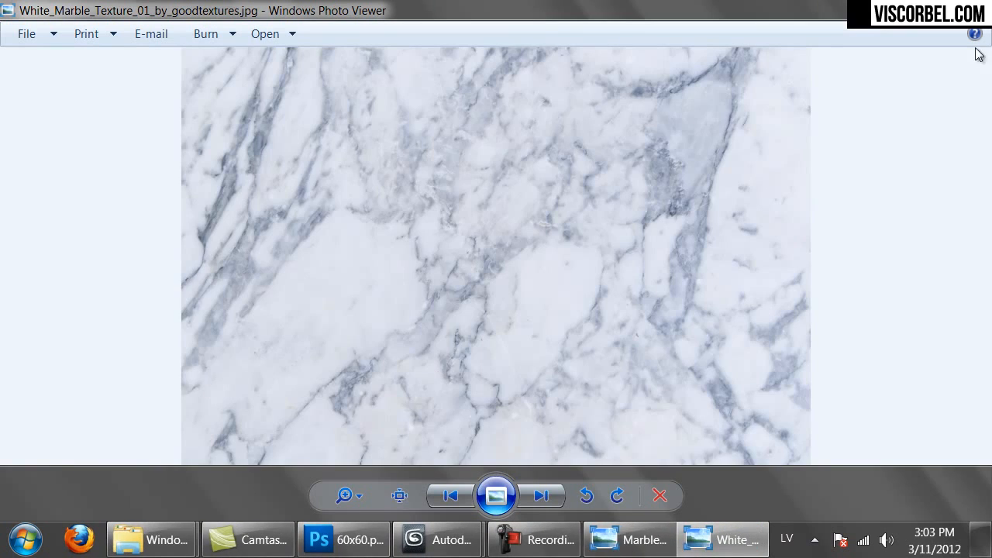
click(975, 9)
Preview bianco-carrara-12x24-polished_web.jpg and drag it into Photoshop
scroll(498, 279, up, 10)
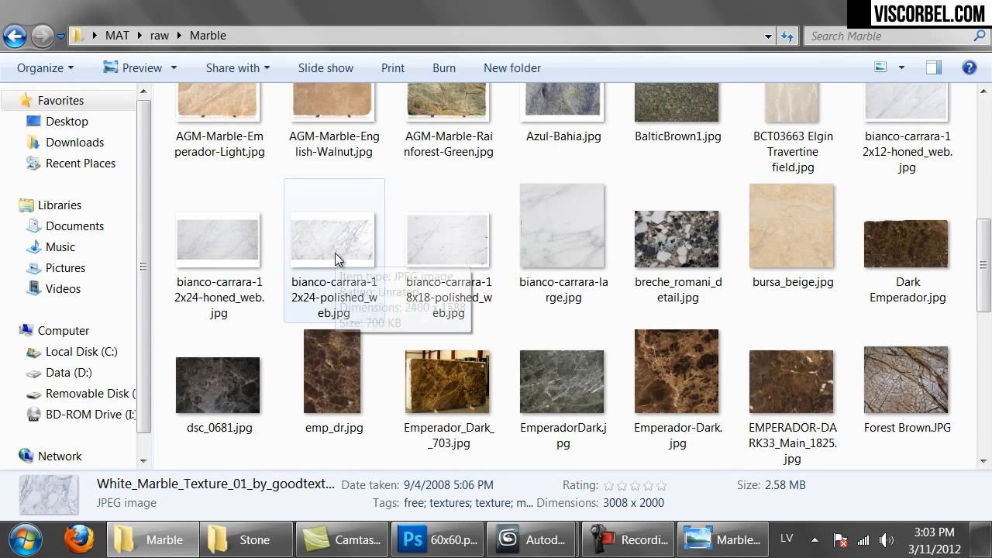
double_click(335, 252)
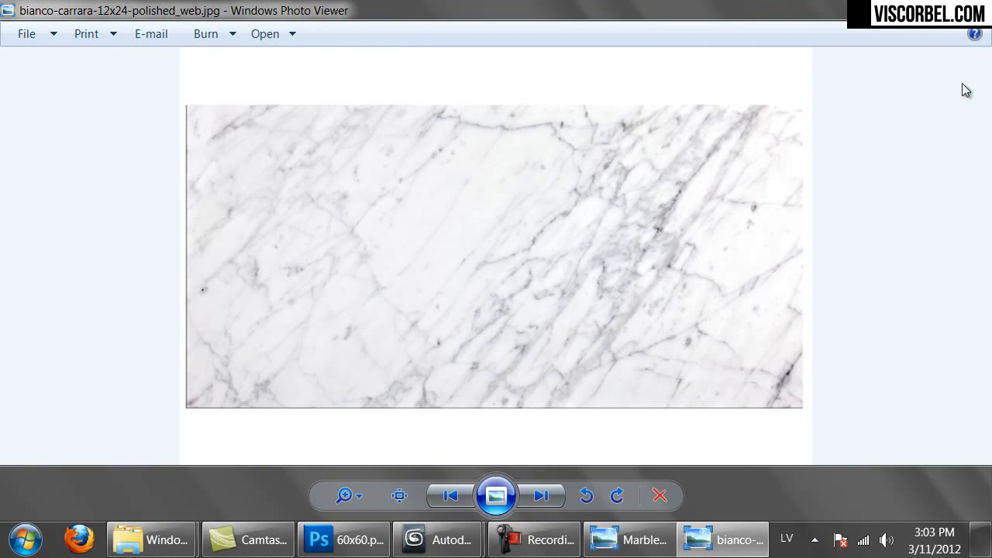
key(alt+F4)
scroll(336, 294, up, 5)
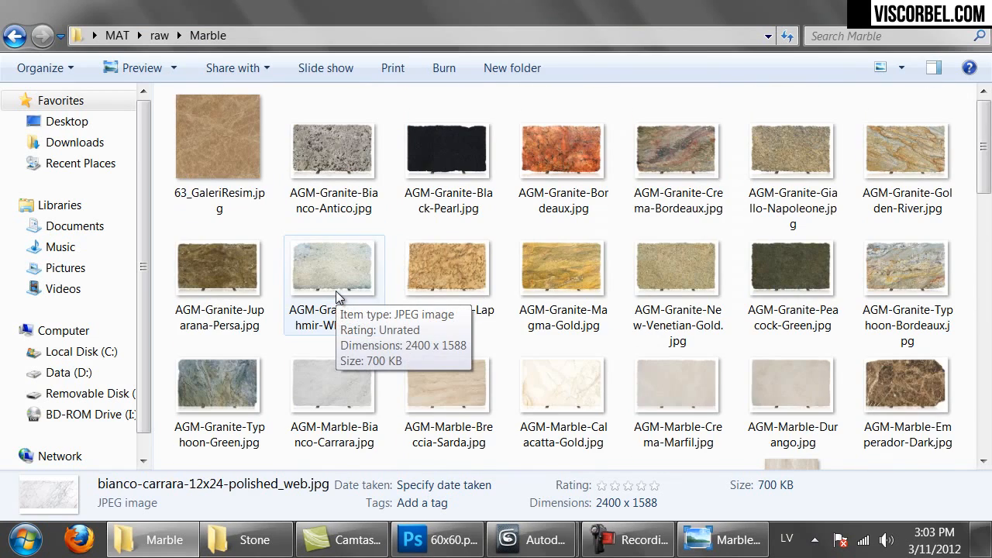
scroll(337, 294, down, 5)
drag(301, 226, 524, 35)
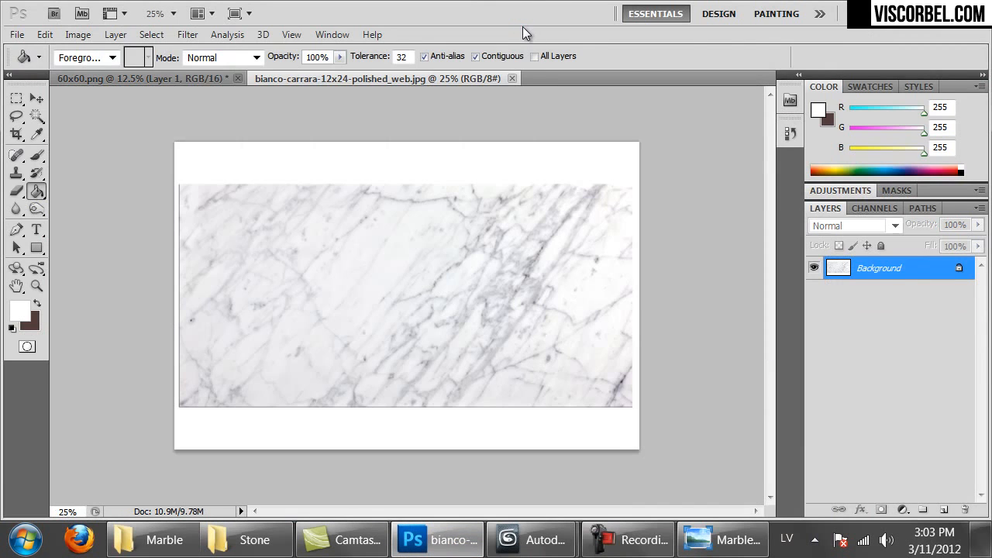
Copy the whole marble photo into 60x60.png as Layer 2, placed and scaled at the top-left corner
key(m)
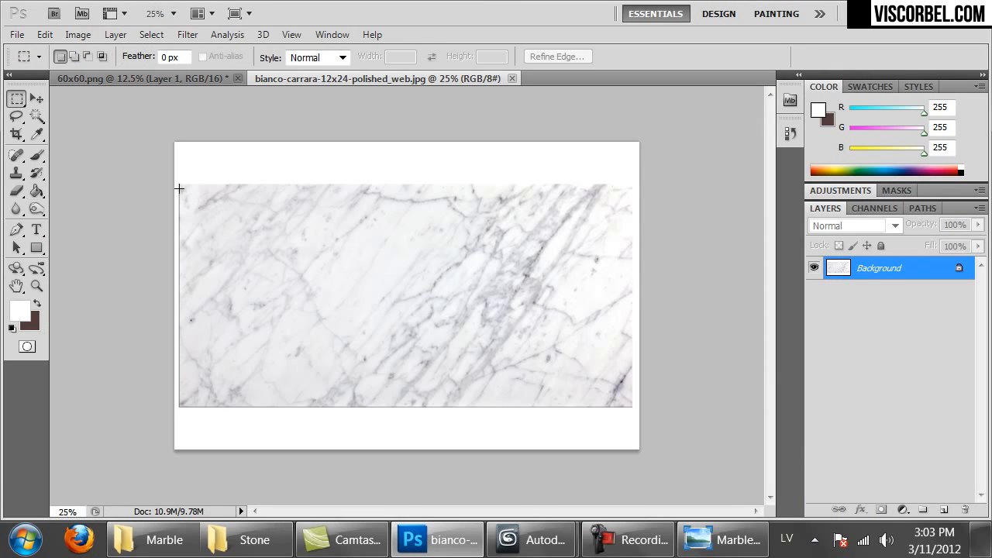
drag(360, 287, 630, 411)
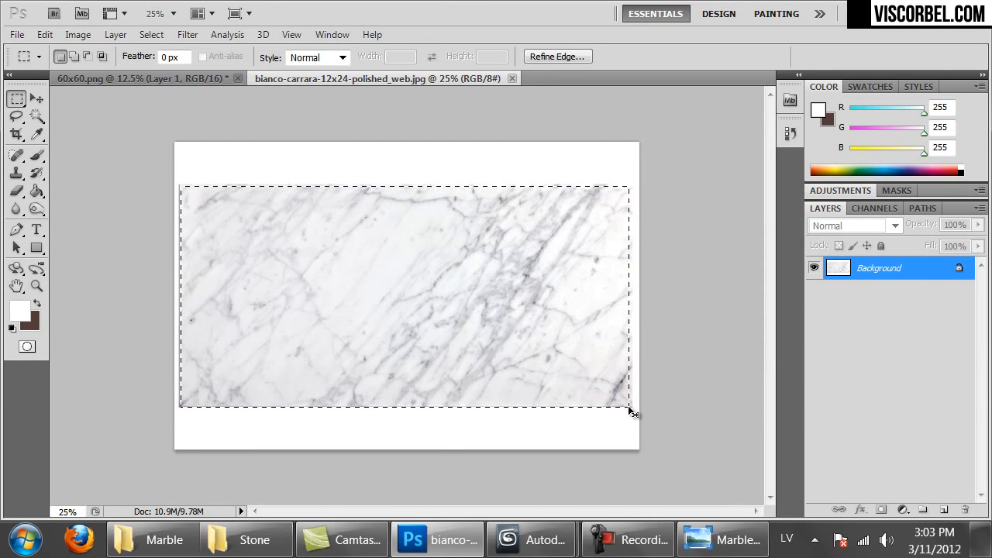
key(ctrl+Tab)
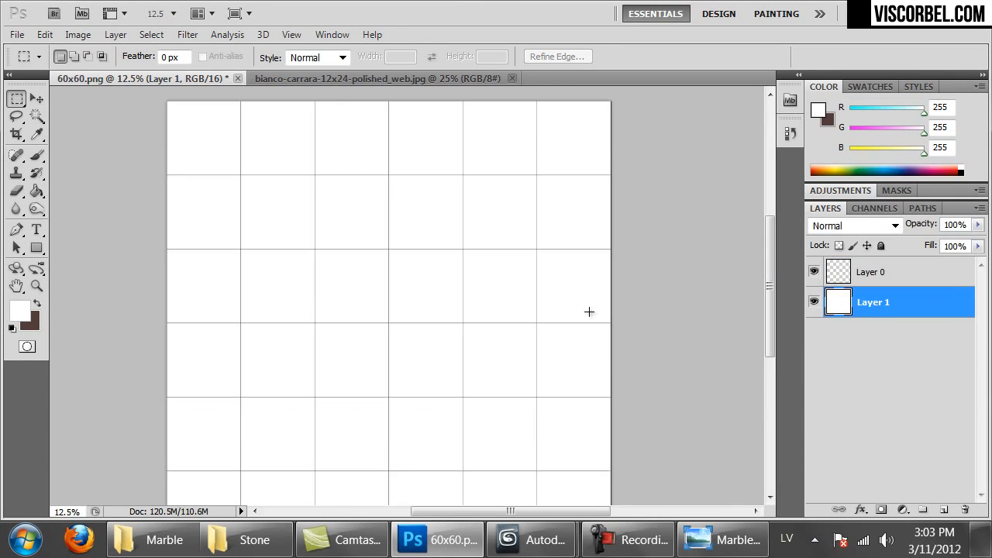
key(ctrl+v)
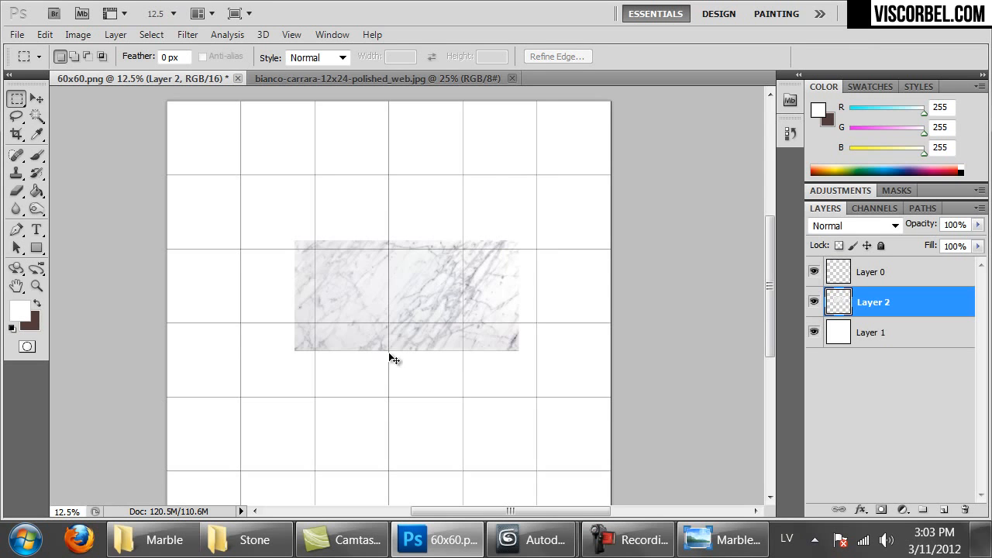
ctrl+drag(431, 305, 302, 158)
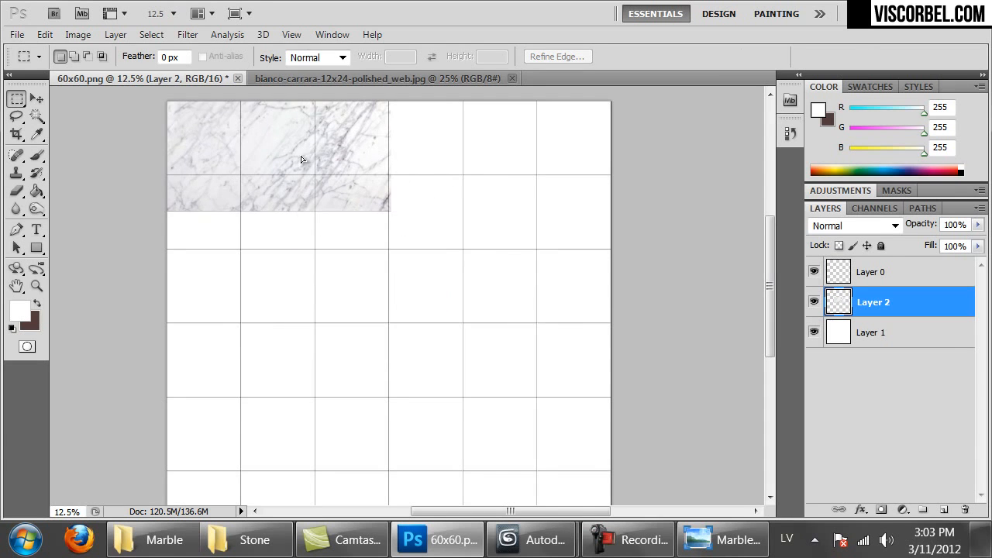
key(ctrl+t)
key(Return)
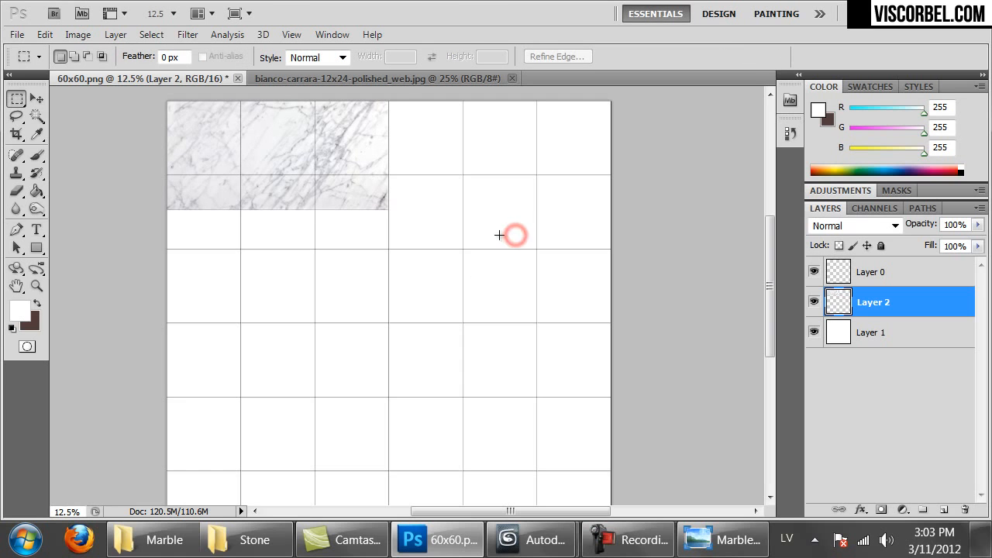
Paste two more marble copies: one right in the second row, one below the first
key(ctrl+v)
ctrl+drag(274, 155, 367, 124)
key(ctrl+v)
ctrl+drag(454, 276, 336, 308)
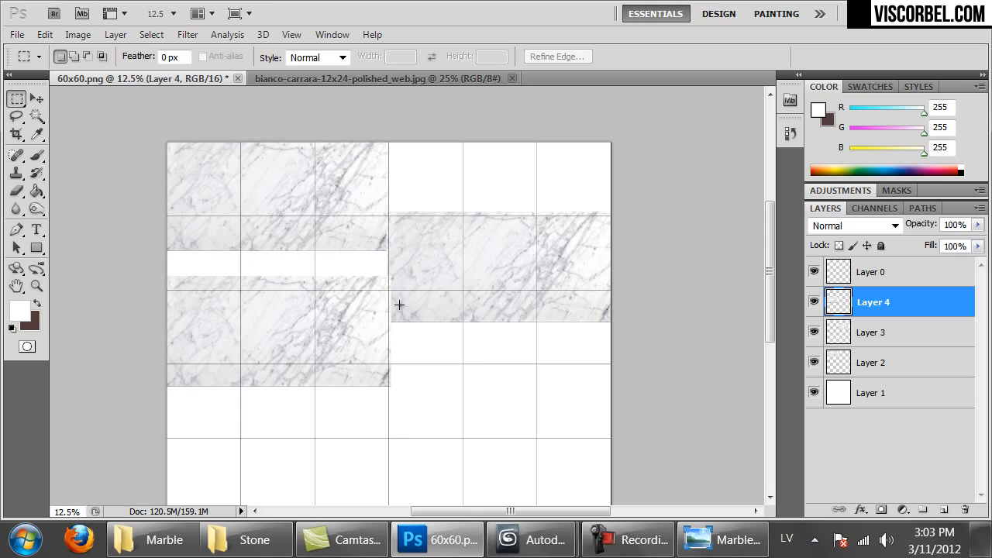
key(ctrl+shift+Left)
key(ctrl+shift+Left)
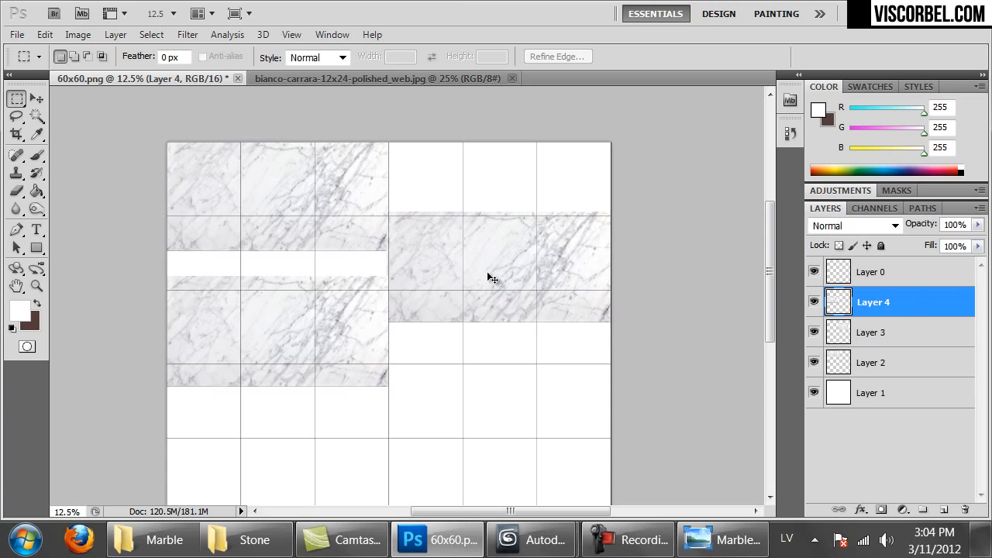
Merge the marble pieces into Layer 2, then make Layer 0 active and deselect
key(ctrl+e)
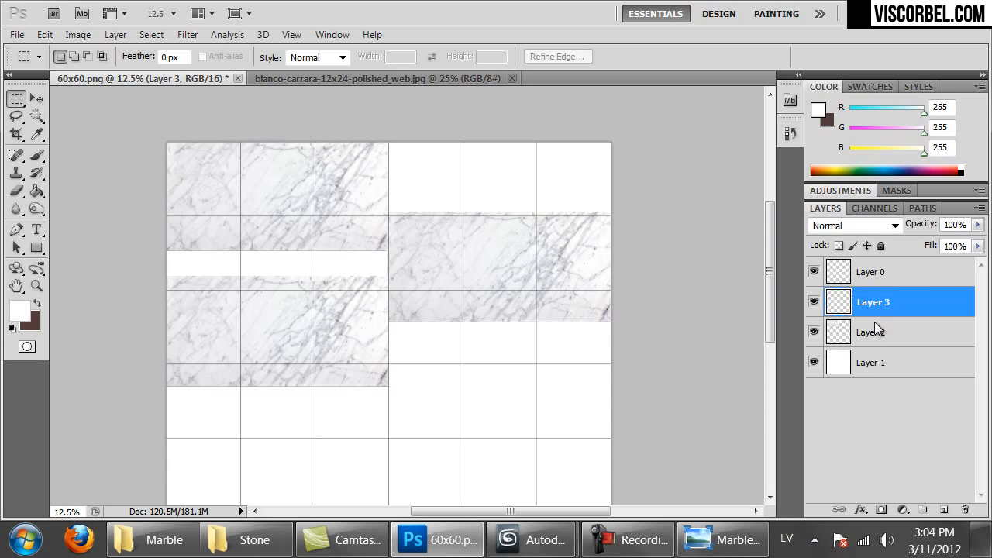
key(ctrl+e)
ctrl+click(839, 310)
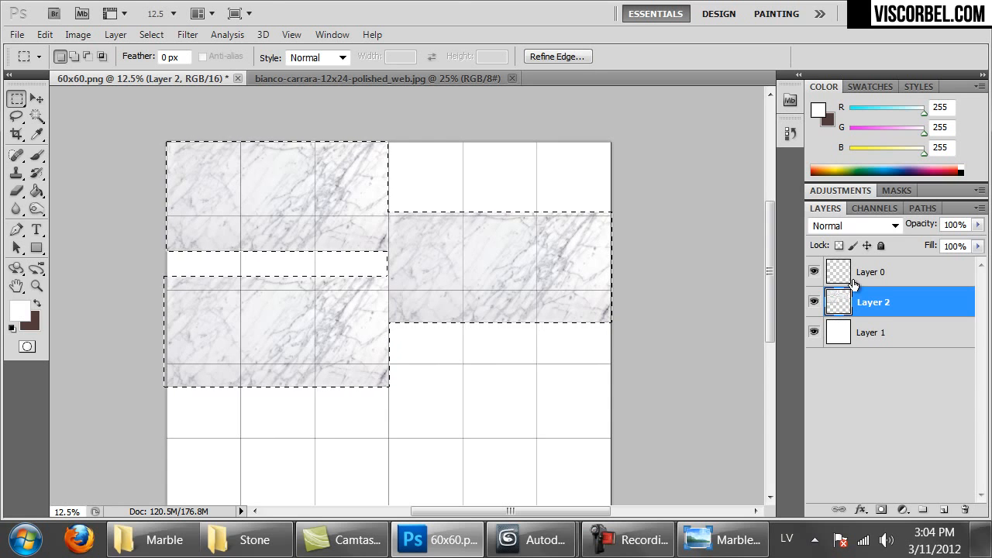
click(839, 272)
key(ctrl+d)
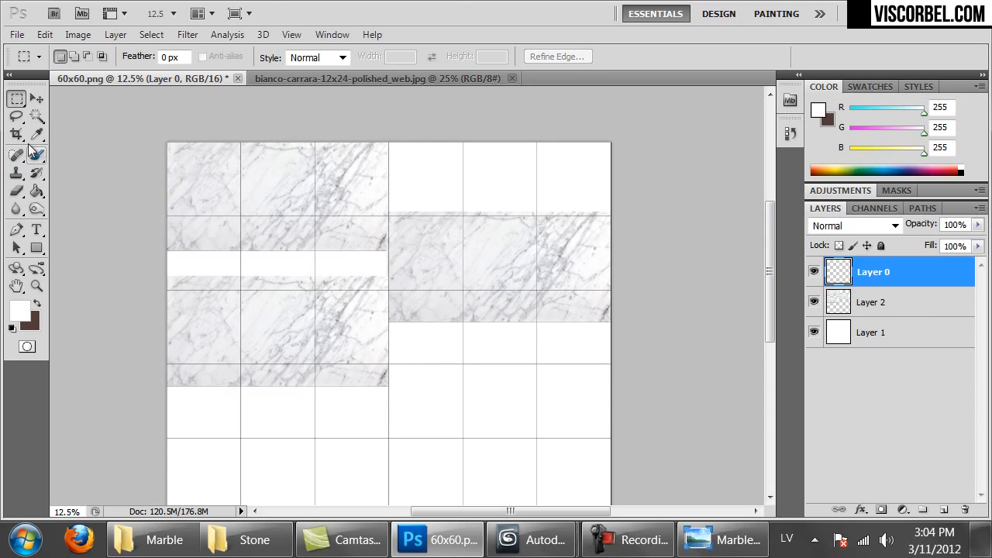
click(37, 116)
Magic-wand five scattered tiles on Layer 0 and mask Layer 2 to them
click(814, 271)
click(813, 271)
click(205, 177)
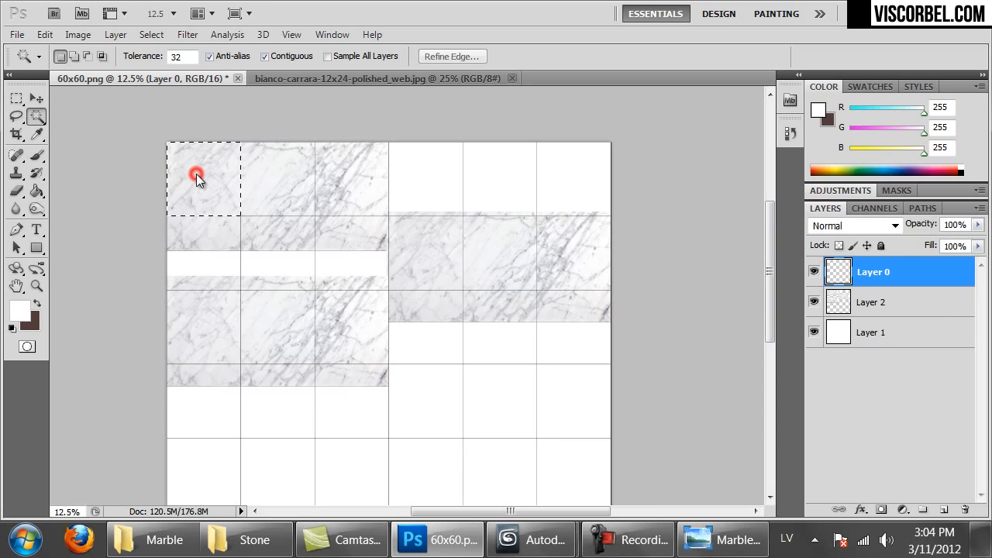
shift+click(367, 178)
shift+click(286, 331)
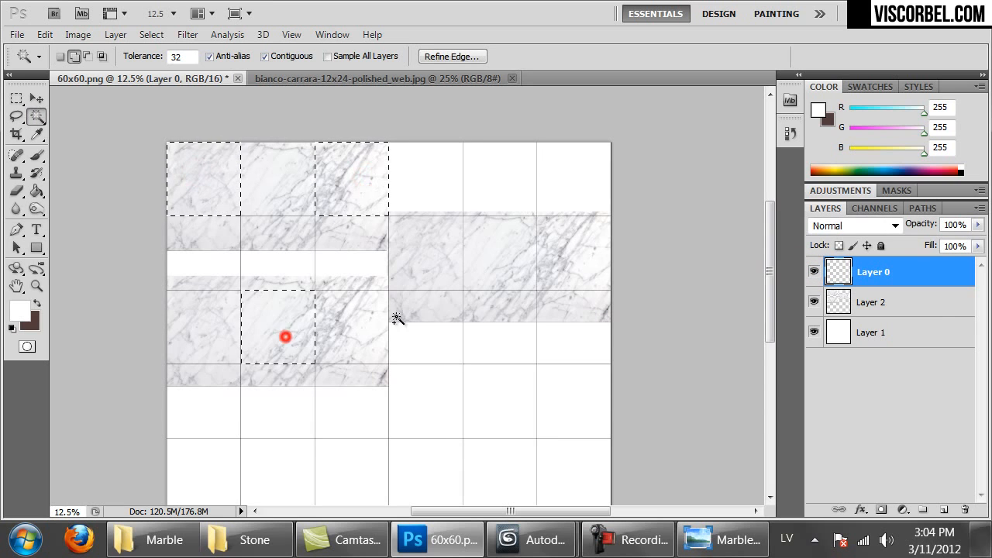
shift+click(428, 261)
shift+click(557, 265)
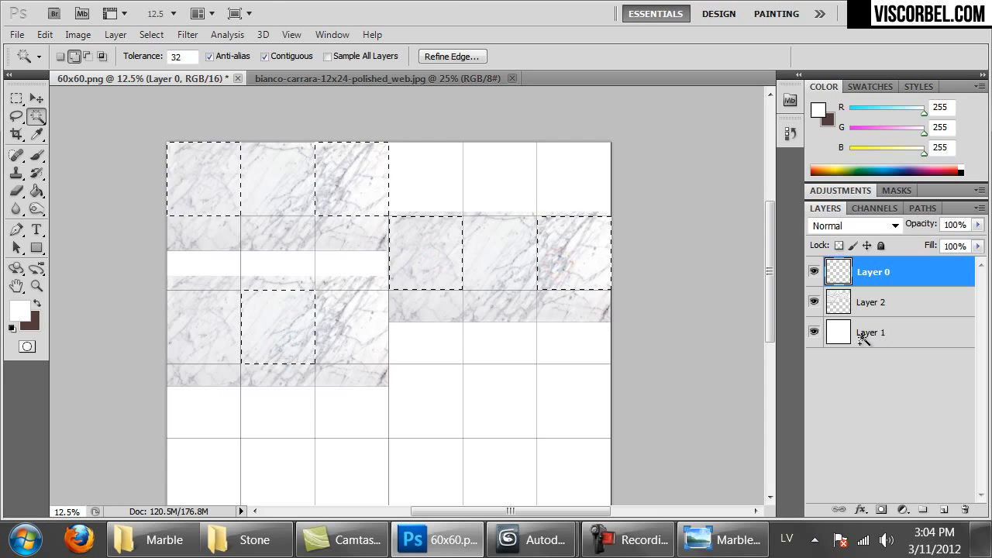
click(920, 303)
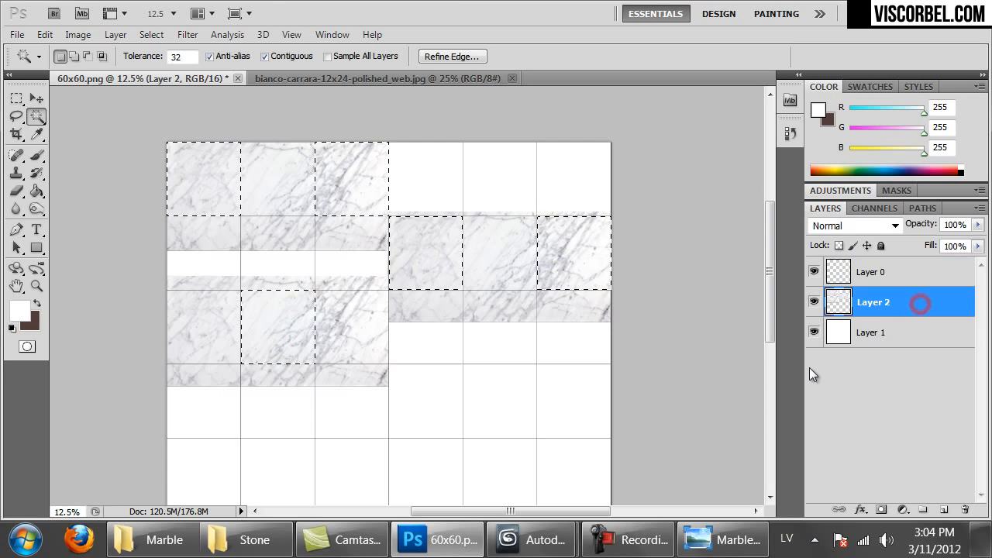
click(880, 509)
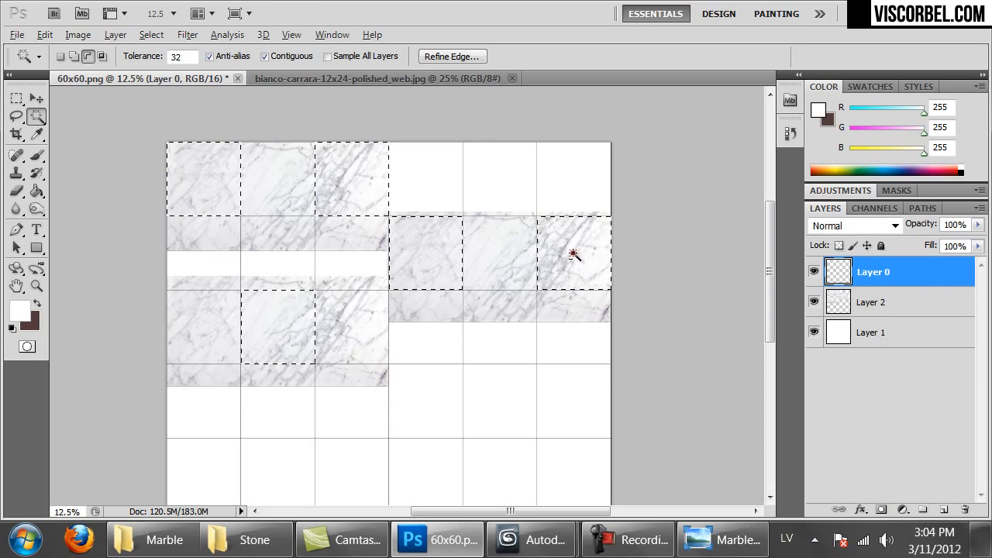
Swap the right tile for the middle one, re-mask Layer 2, and paste marble as Layer 3
alt+click(572, 250)
shift+click(491, 251)
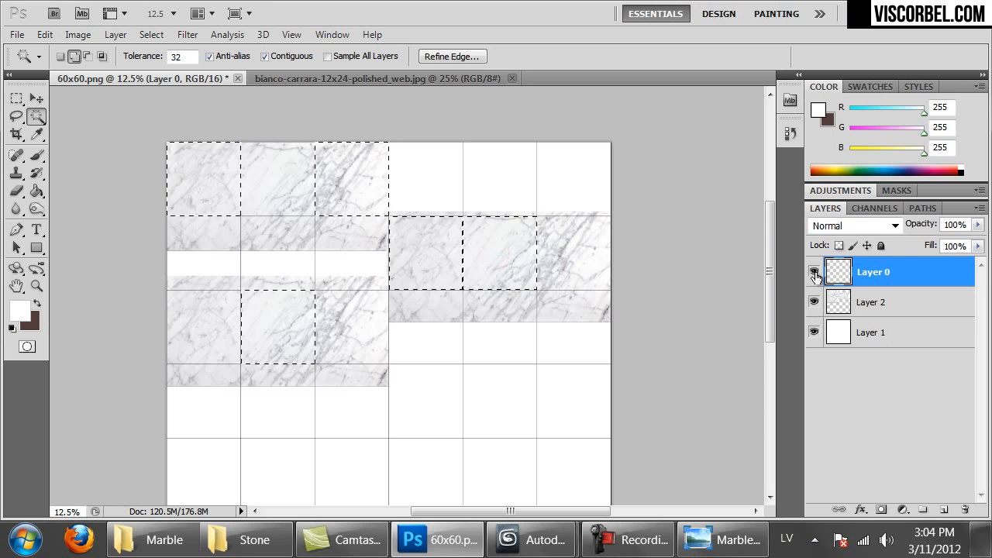
click(845, 303)
click(881, 509)
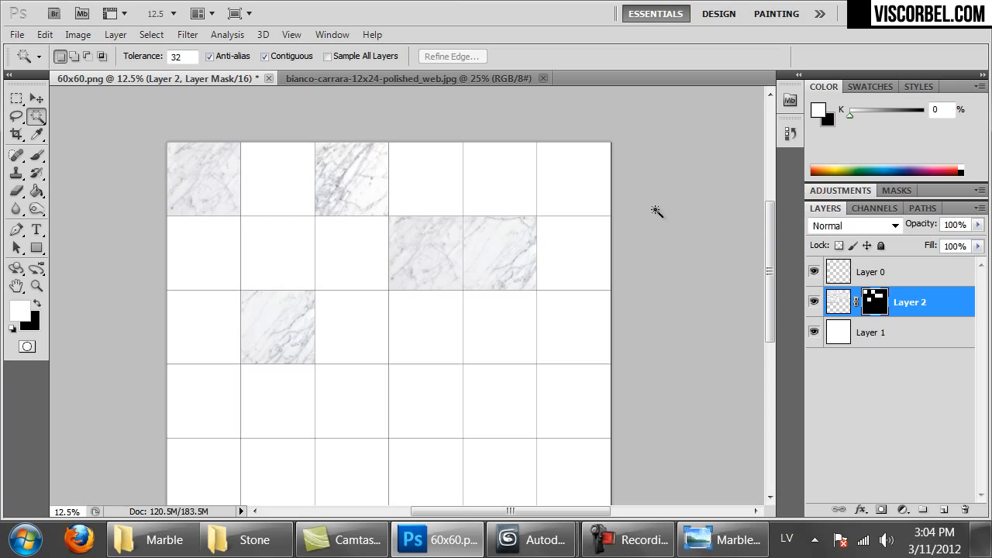
key(ctrl+v)
Move Layer 3 below Layer 2, rotate it -90° and shift it left and up
drag(874, 304, 870, 341)
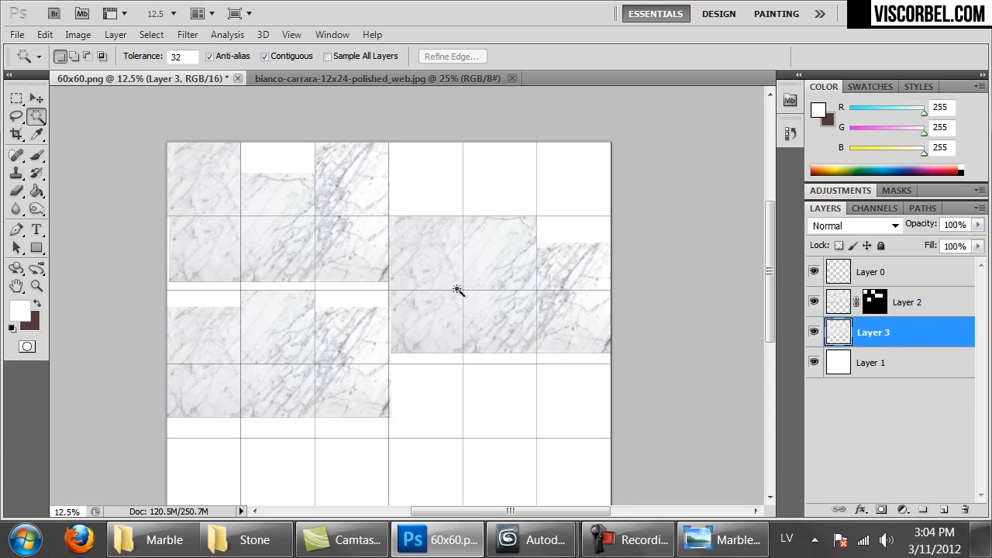
right_click(457, 290)
click(504, 434)
drag(637, 467, 470, 193)
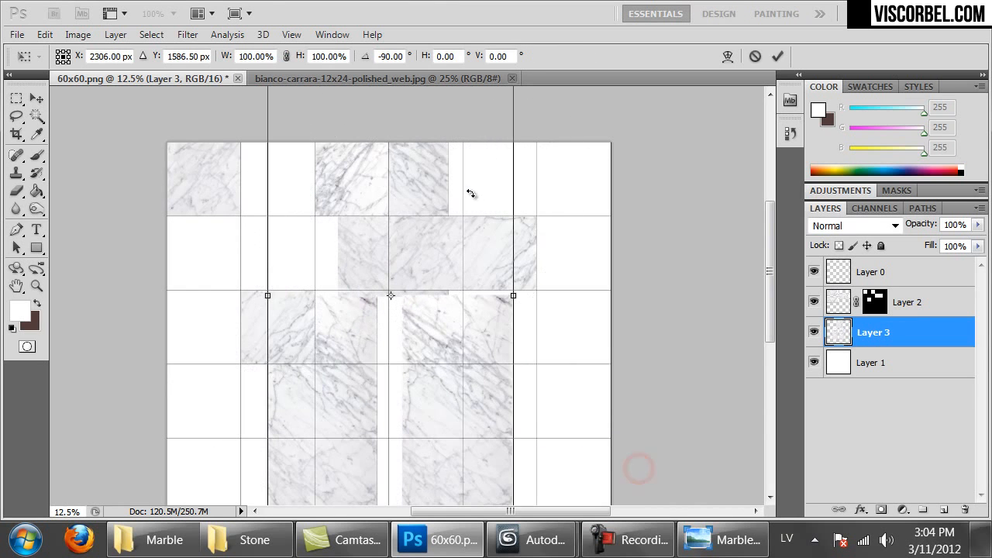
key(Return)
ctrl+drag(463, 439, 349, 295)
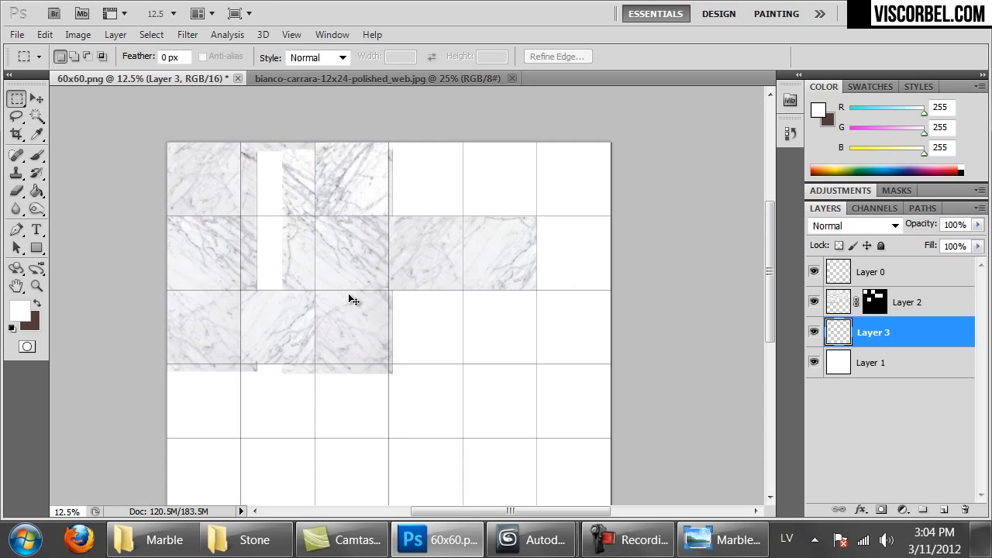
Mask Layer 3 to the first third-row tile and centre tile, then return to the bianco-carrara photo
click(838, 275)
key(w)
click(198, 339)
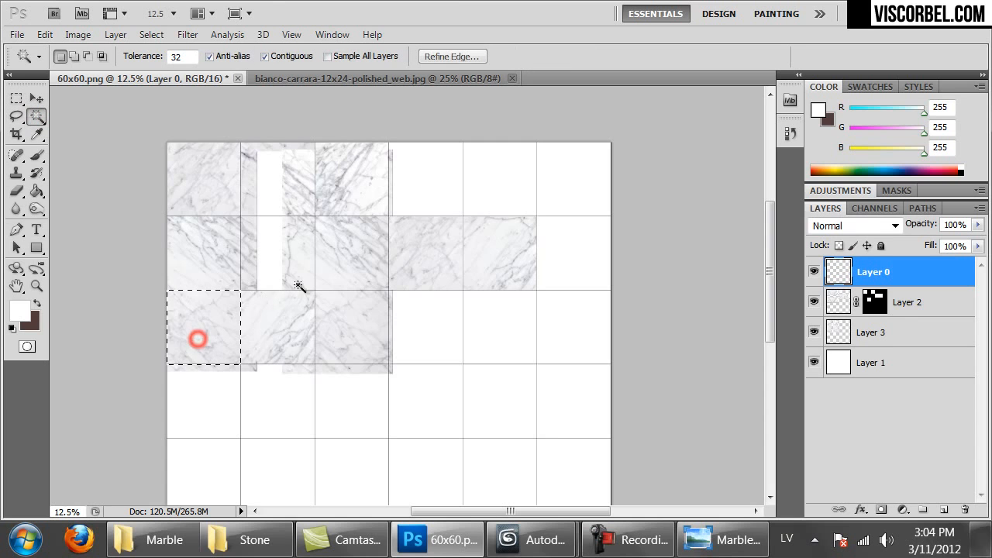
shift+click(343, 267)
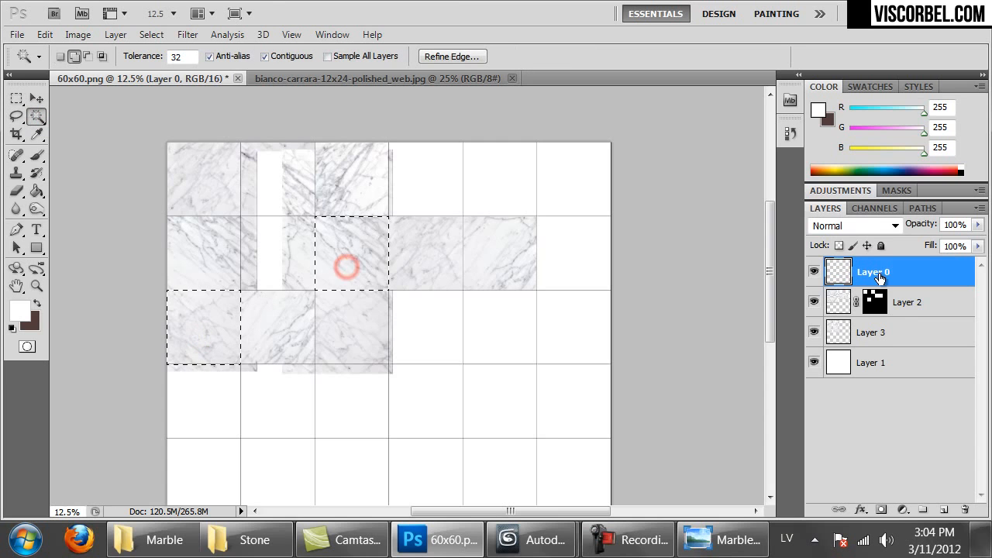
click(852, 333)
click(881, 510)
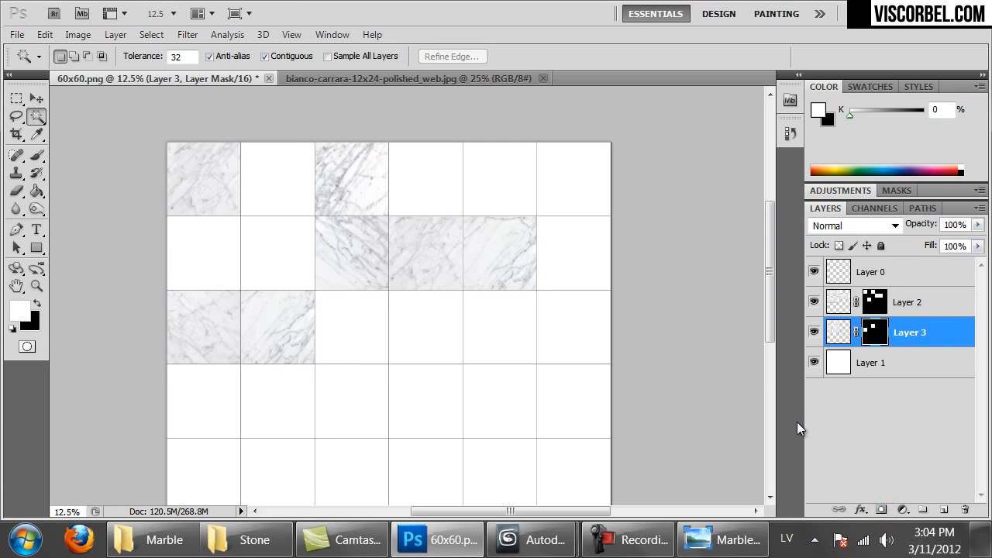
click(396, 80)
click(450, 206)
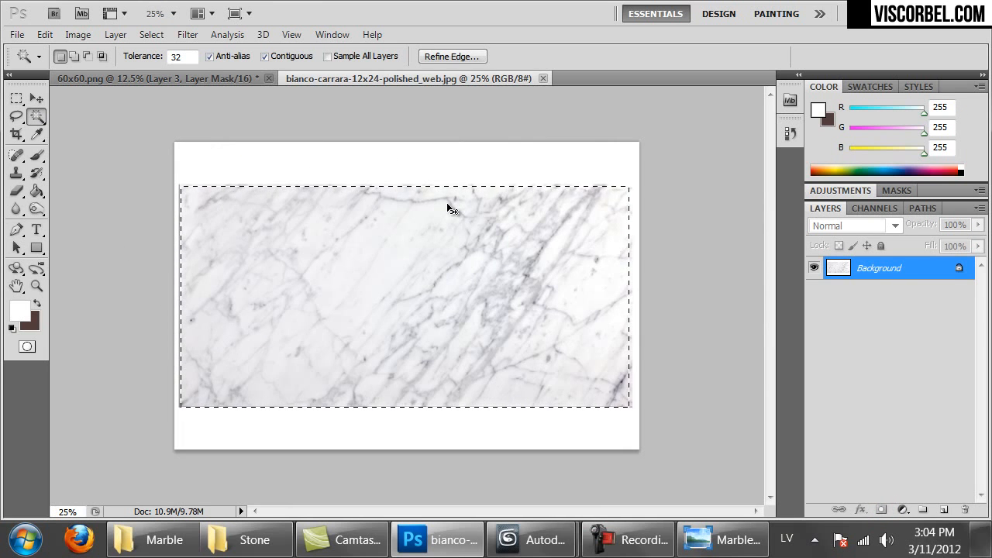
Deselect and enlarge the marble photo to 4800 pixels wide
key(ctrl+d)
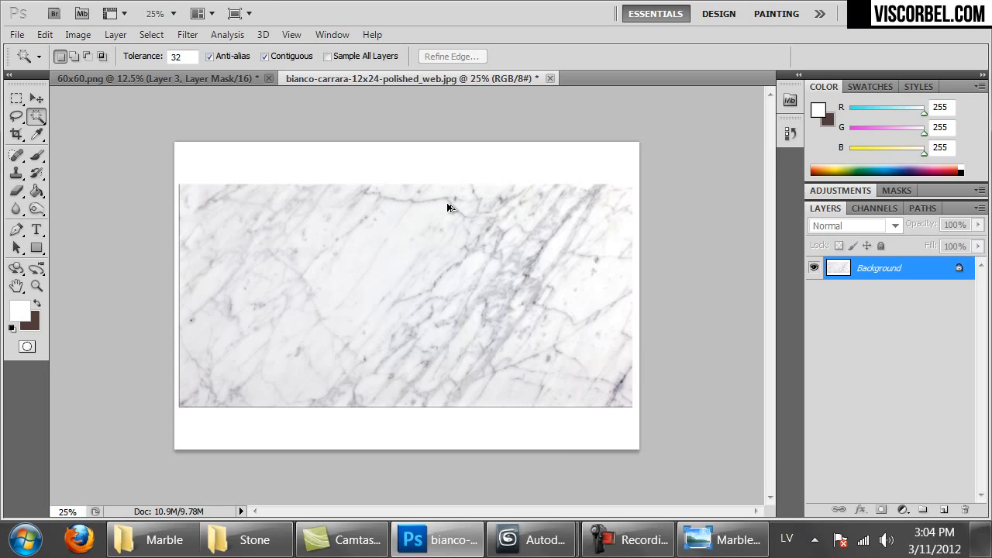
key(ctrl+alt+i)
text(2)
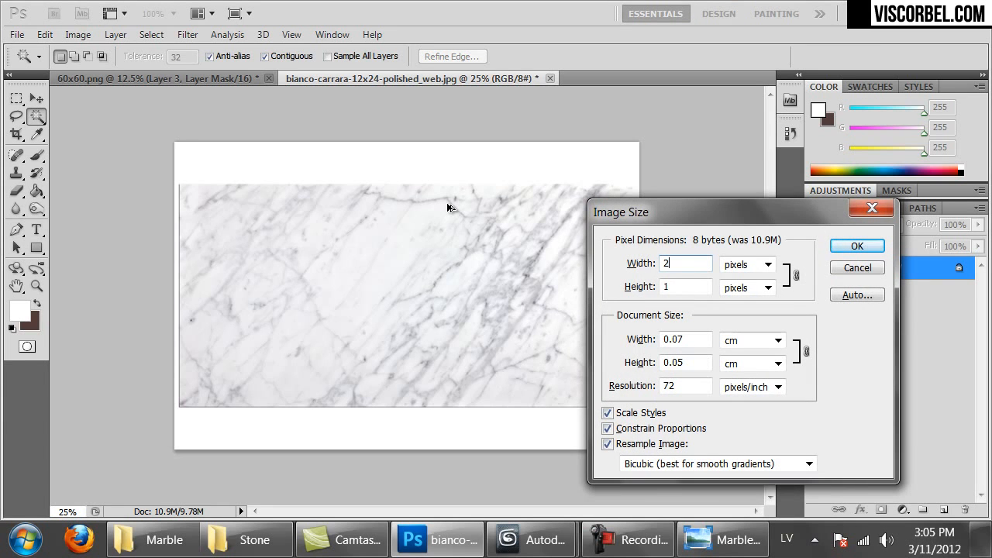
text(4800)
key(Return)
key(ctrl+minus)
key(ctrl+minus)
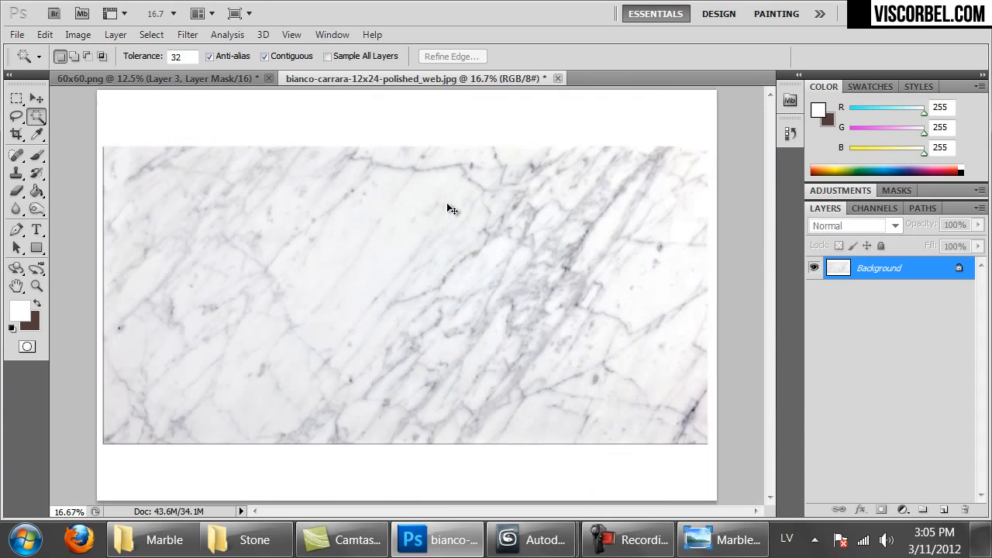
Copy the whole marble into 60x60.png as Layer 4 over the top three tile rows
key(m)
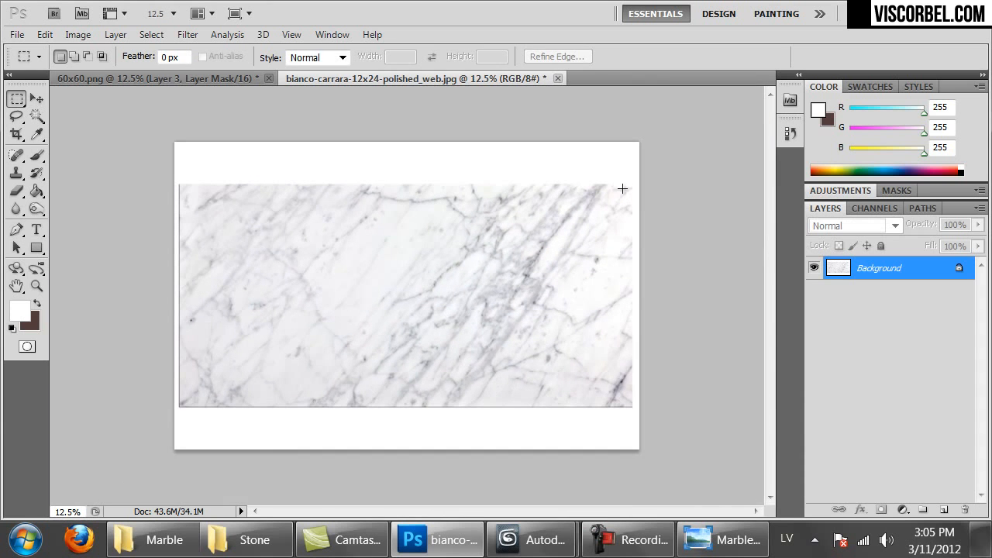
drag(422, 290, 182, 404)
key(ctrl+Tab)
key(ctrl+v)
ctrl+drag(525, 333, 450, 328)
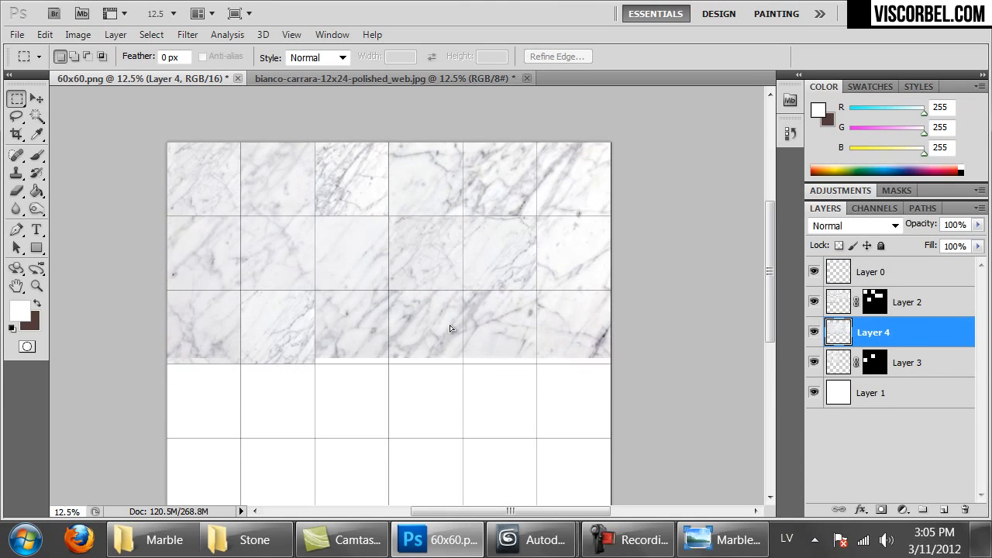
Scale the Layer 4 marble down to about 80 percent
right_click(450, 328)
click(476, 361)
right_click(490, 279)
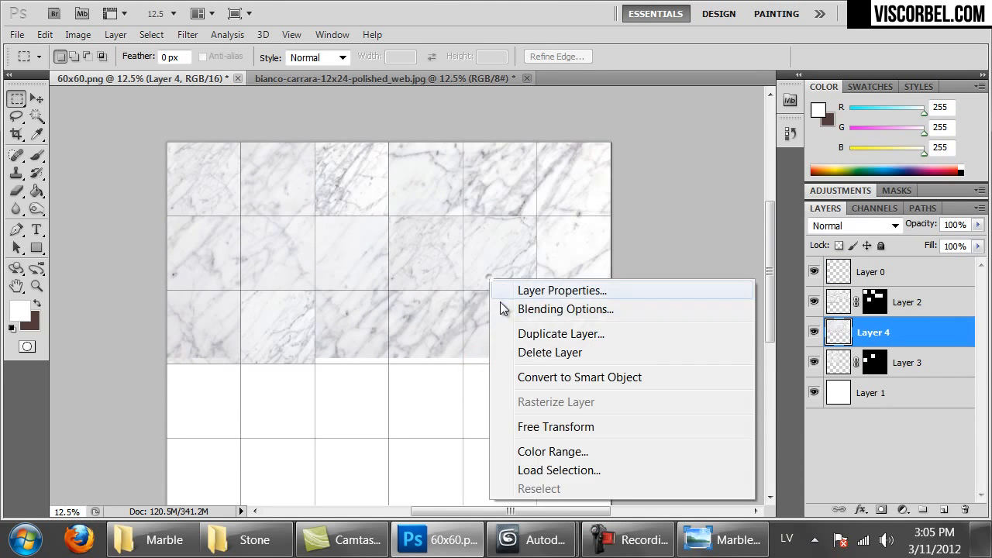
click(552, 426)
shift+drag(168, 361, 257, 313)
key(Return)
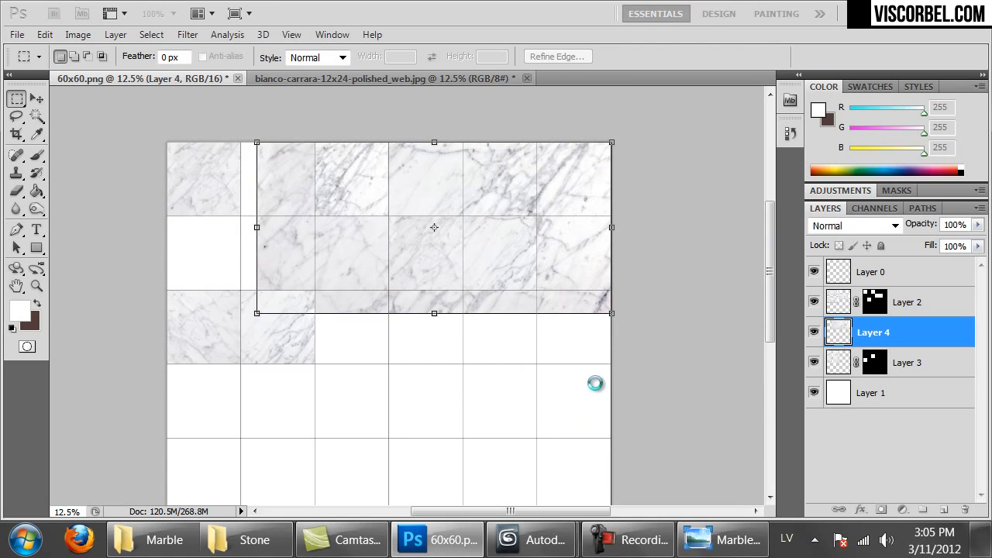
Rotate the Layer 4 marble about -11.34° and stretch it taller at top and bottom
right_click(457, 175)
click(499, 317)
drag(587, 386, 598, 338)
drag(449, 217, 518, 217)
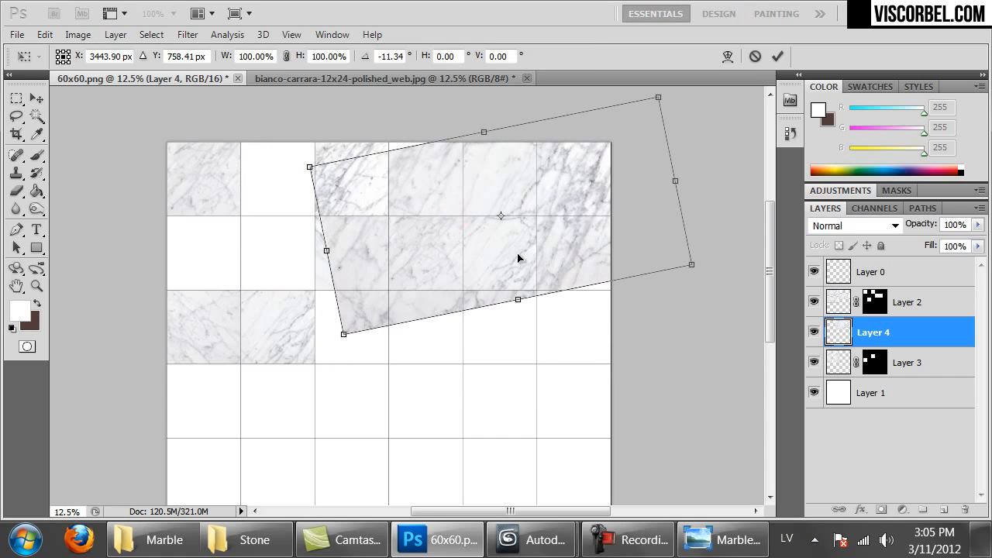
drag(519, 299, 543, 329)
drag(480, 132, 463, 118)
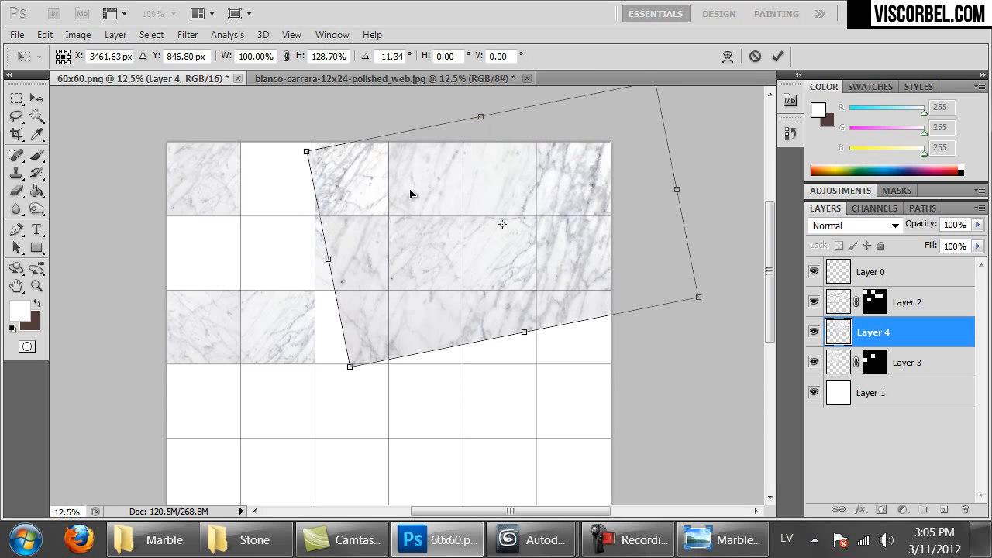
key(Return)
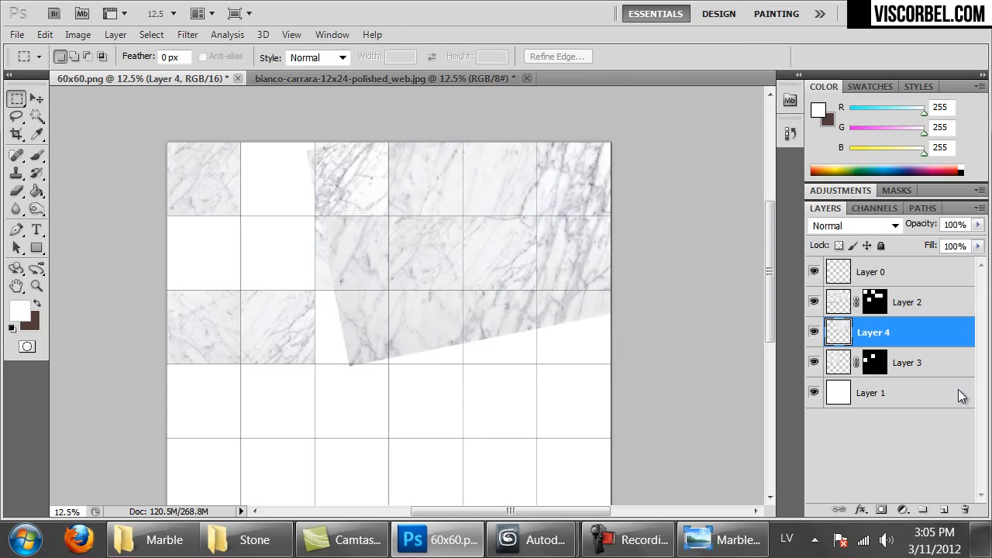
Mask Layer 4 to the fourth top-row tile and last row-two tile, then return to the photo
click(837, 280)
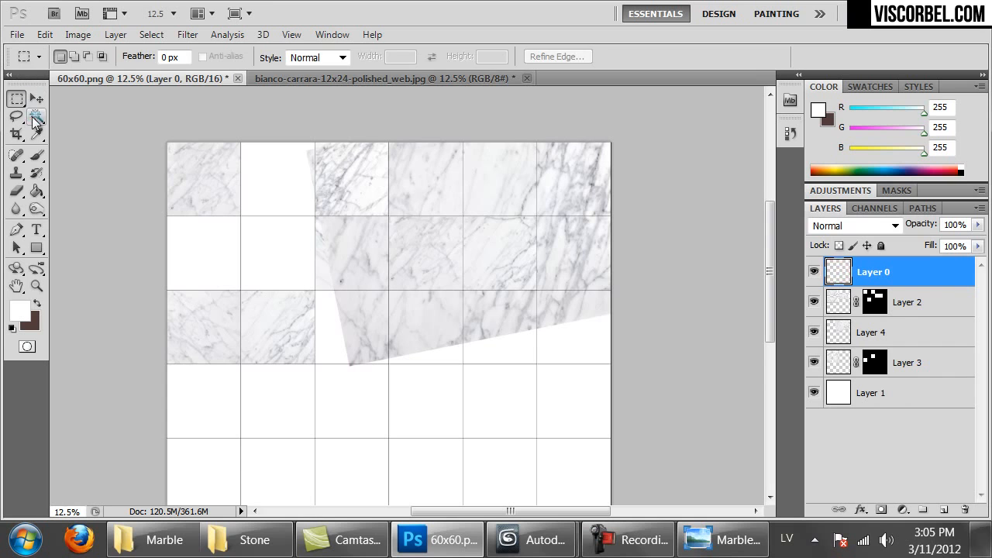
click(37, 116)
click(427, 168)
shift+click(579, 261)
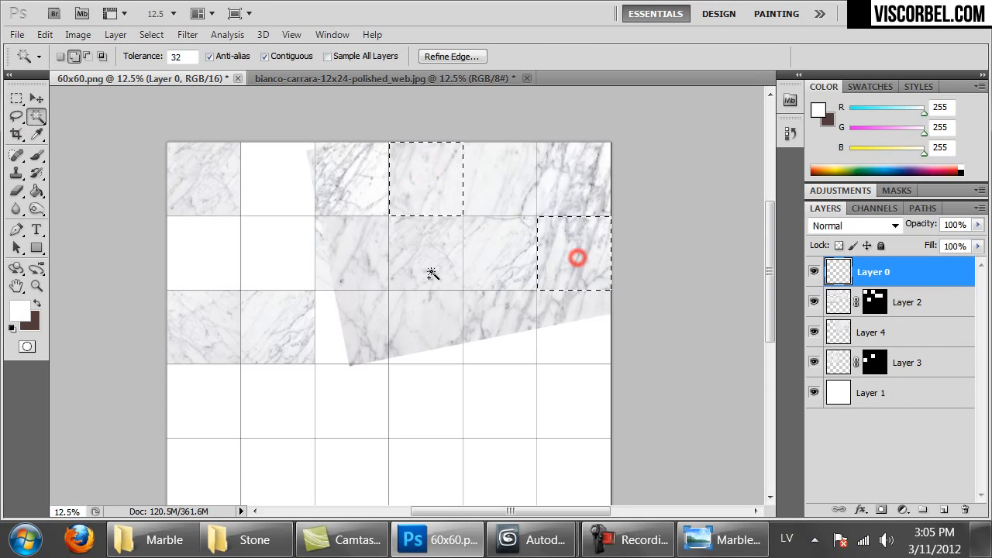
click(893, 339)
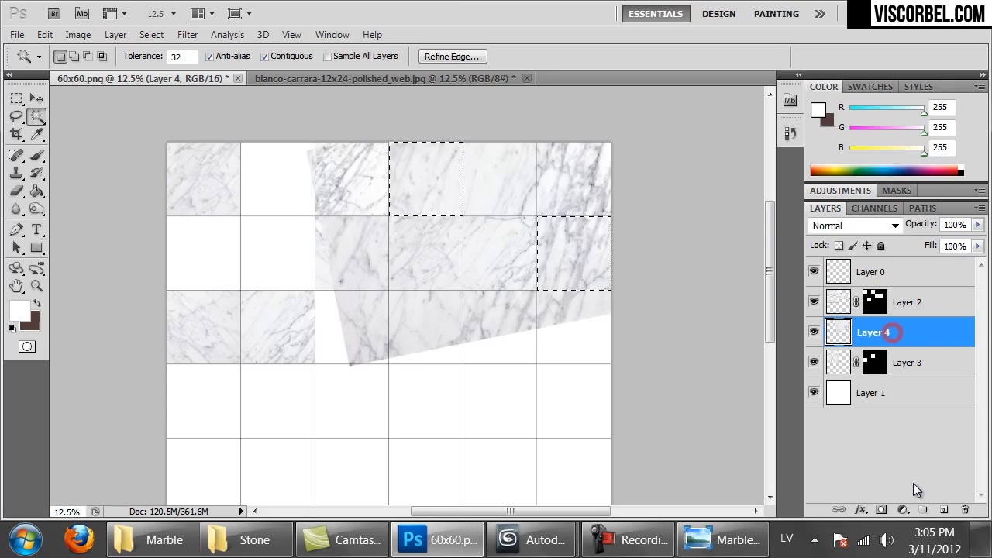
click(881, 510)
mouse_move(373, 304)
mouse_down()
mouse_move(377, 291)
mouse_move(380, 311)
mouse_up()
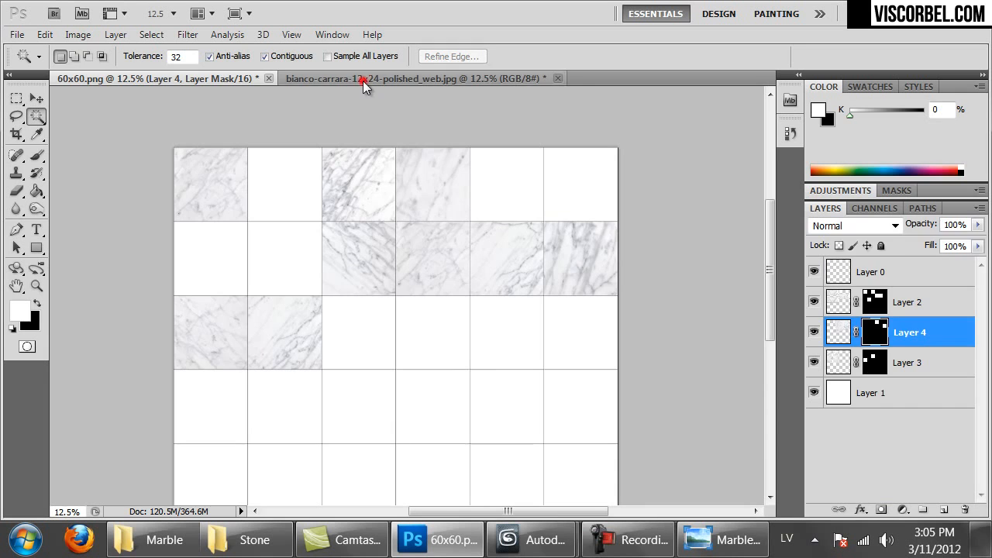
click(372, 79)
Resize the Carrara marble image to 300 pixels wide
key(ctrl+alt+i)
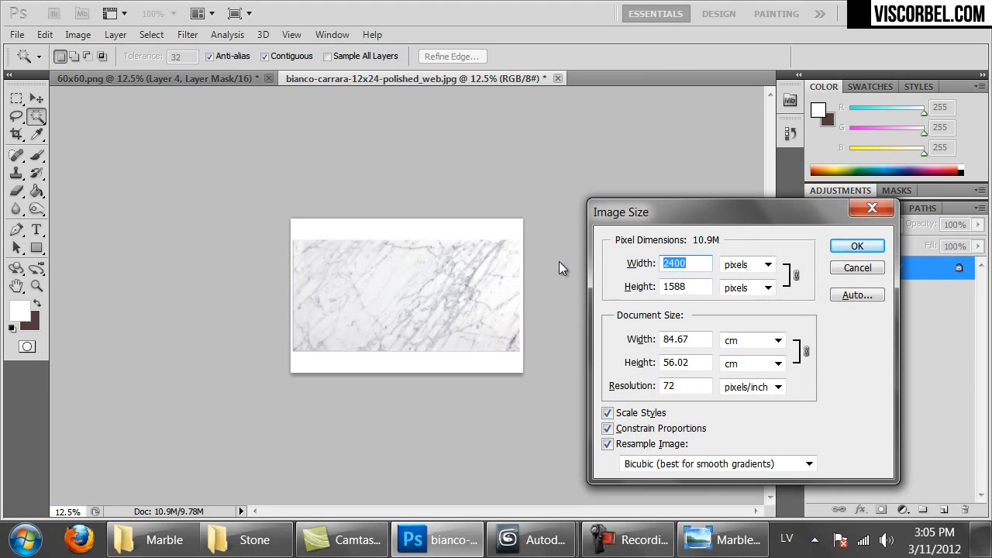
click(852, 268)
key(ctrl+alt+i)
text(300)
key(Return)
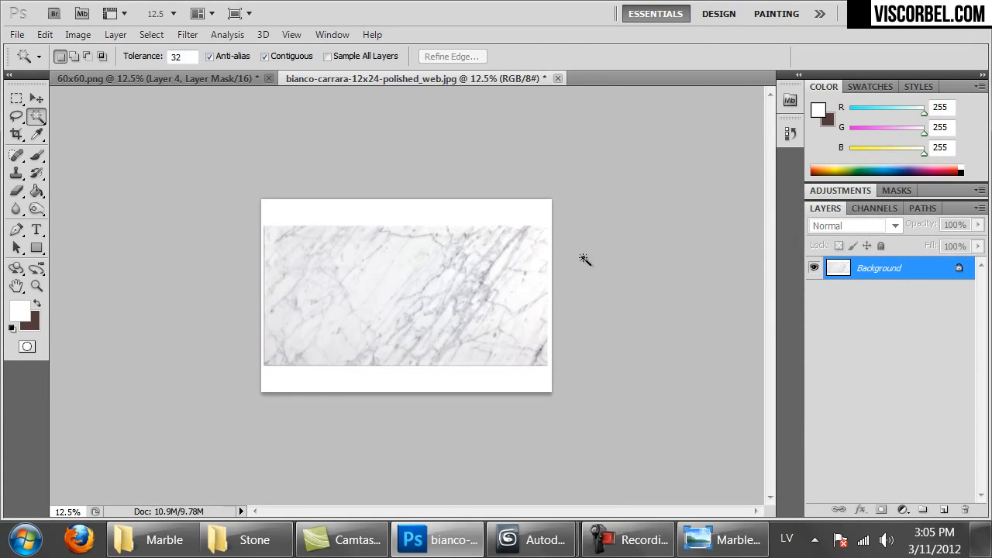
Copy the marble and paste it into 60x60.png as Layer 5, free-transforming it into place
key(m)
key(ctrl+c)
key(ctrl+Tab)
click(837, 297)
key(ctrl+v)
ctrl+drag(483, 330, 372, 209)
drag(892, 307, 899, 406)
key(ctrl+t)
drag(427, 283, 440, 294)
Paste another marble piece as Layer 6, rotated 45° and moved into position
key(ctrl+j)
alt+scroll(234, 295, up, 6)
drag(592, 299, 726, 302)
click(839, 412)
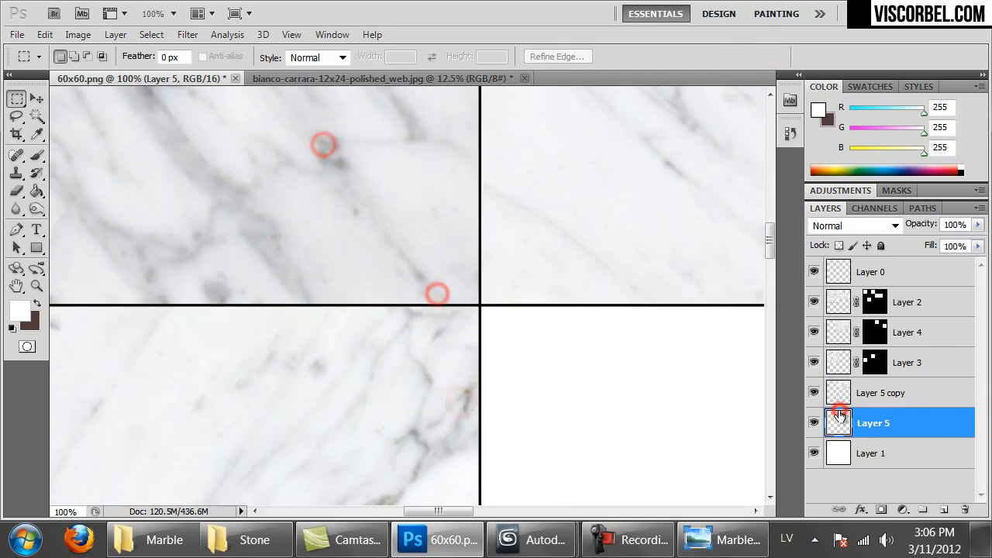
alt+scroll(398, 302, down, 5)
key(ctrl+v)
key(ctrl+t)
drag(750, 358, 650, 507)
drag(556, 378, 385, 346)
Mask Layer 6 to two empty grid cells picked on Layer 0
ctrl+alt+drag(324, 338, 708, 451)
click(846, 272)
click(364, 372)
shift+click(676, 362)
click(870, 423)
click(881, 509)
Paste Layer 7 below Layer 5, then merge the marble layers into Layer 2
key(ctrl+v)
ctrl+drag(470, 317, 496, 314)
drag(904, 431, 904, 496)
drag(562, 410, 554, 311)
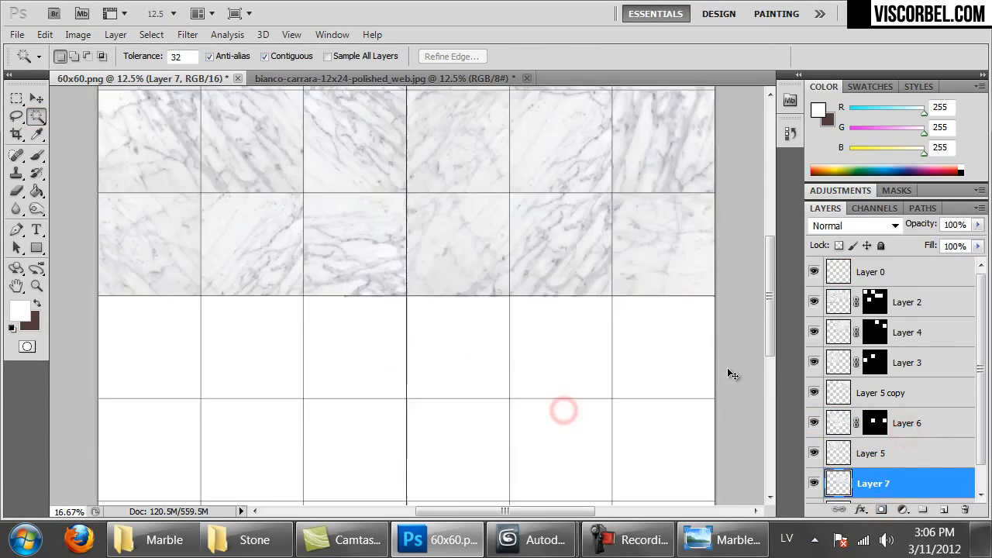
alt+scroll(554, 311, down, 2)
click(926, 295)
shift+click(892, 475)
key(ctrl+e)
drag(464, 233, 463, 273)
Paste and scale a Layer 3 marble piece, masked to four empty cells
key(ctrl+v)
key(ctrl+t)
drag(462, 406, 503, 449)
click(896, 277)
click(230, 296)
shift+click(325, 388)
click(876, 303)
click(881, 510)
Paste a Layer 4 marble piece, rotate it over empty cells, and mask it to them
key(ctrl+v)
right_click(591, 276)
click(662, 428)
drag(613, 310, 333, 337)
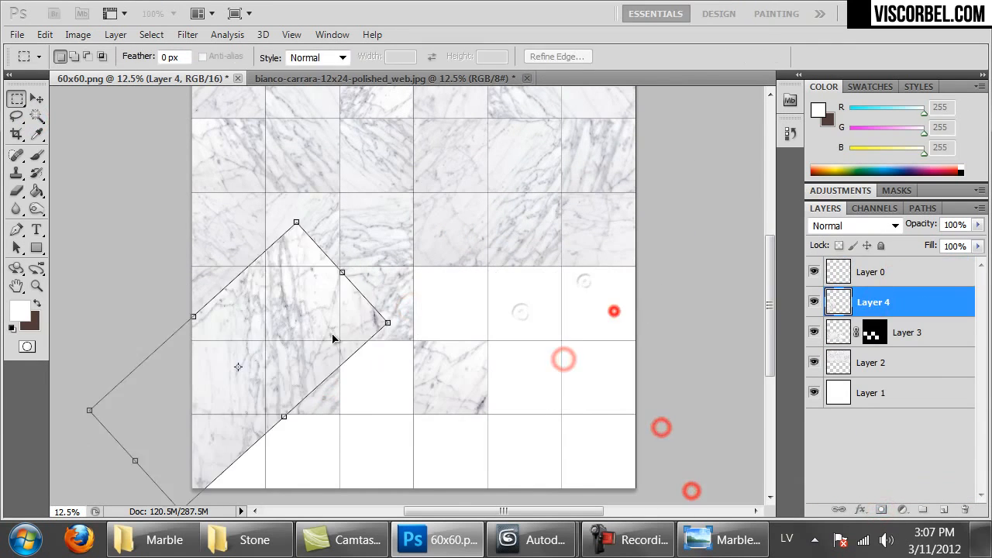
click(216, 383)
shift+click(293, 312)
click(881, 509)
Add Layer 5 marble rotated 45° and enlarged, masked to the selected empty cells
key(ctrl+v)
key(ctrl+t)
shift+drag(530, 251, 677, 358)
shift+drag(579, 397, 649, 421)
key(Return)
click(33, 117)
click(917, 277)
click(372, 303)
shift+click(525, 376)
click(887, 509)
Paste a Layer 6 marble piece and mask it to two empty cells
key(ctrl+v)
drag(436, 292, 534, 305)
key(ctrl+t)
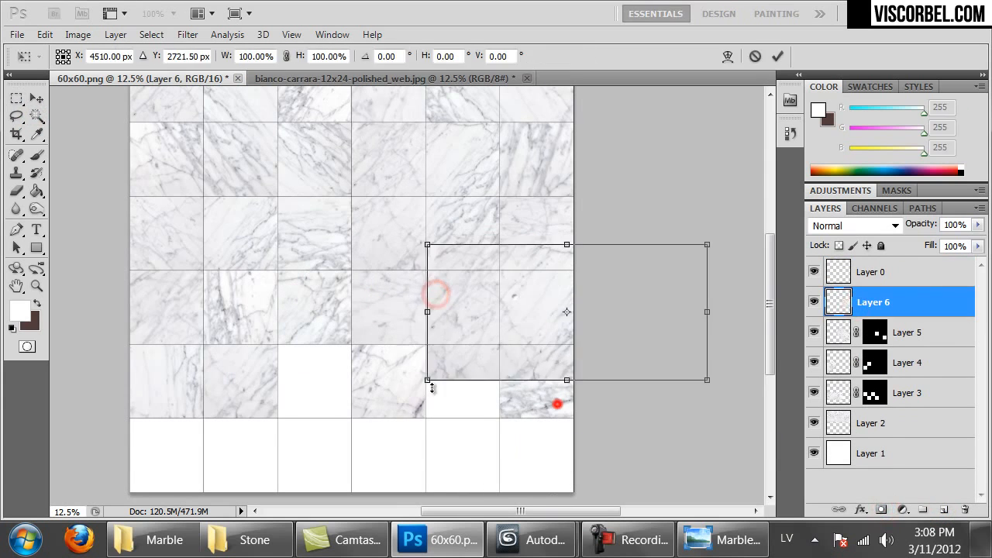
click(853, 272)
click(451, 388)
shift+click(560, 303)
click(881, 509)
Place and enlarge a Layer 7 marble piece, masked to the selected empty cells
key(ctrl+t)
drag(359, 284, 359, 258)
drag(509, 335, 553, 340)
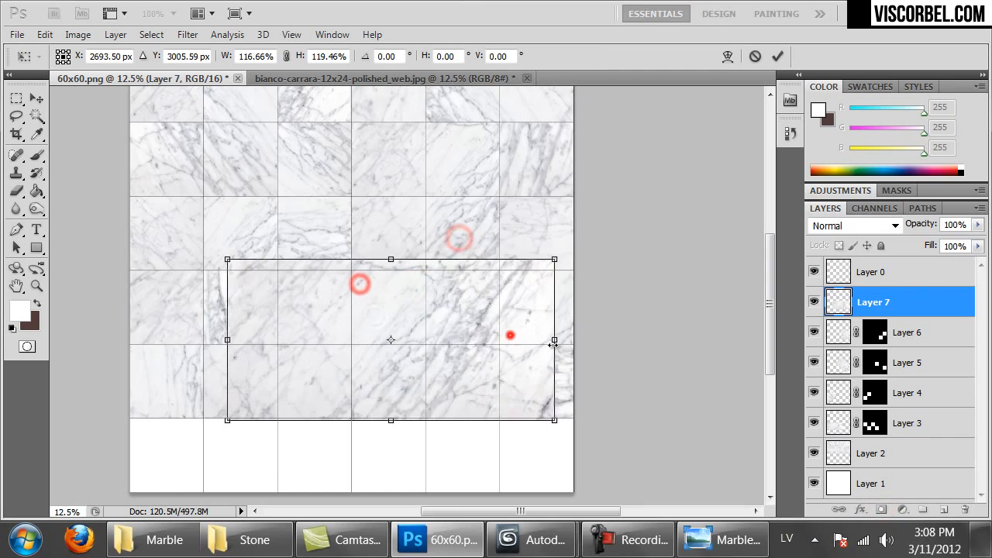
key(Return)
click(847, 274)
click(444, 309)
shift+click(403, 388)
shift+click(322, 379)
click(841, 297)
Add a duplicated and merged Layer 8 marble, masked to three empty cells
click(882, 508)
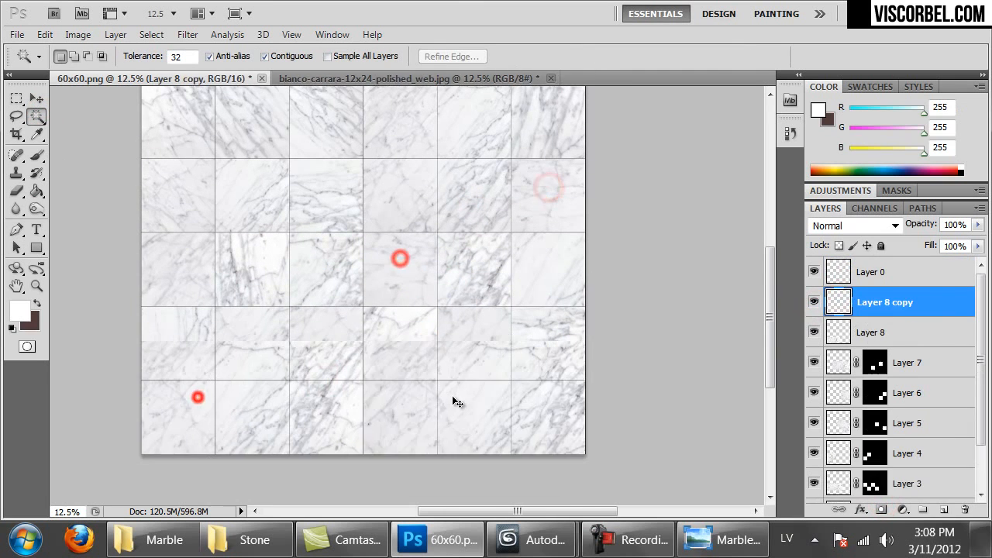
click(855, 270)
click(176, 423)
shift+click(347, 424)
shift+click(449, 419)
click(843, 303)
click(887, 509)
Try a rotated copy of the Layer 9 marble on the white tile, then delete it
ctrl+drag(521, 474, 552, 440)
ctrl+alt+drag(558, 423, 203, 400)
key(m)
key(ctrl+t)
drag(427, 372, 346, 302)
double_click(195, 439)
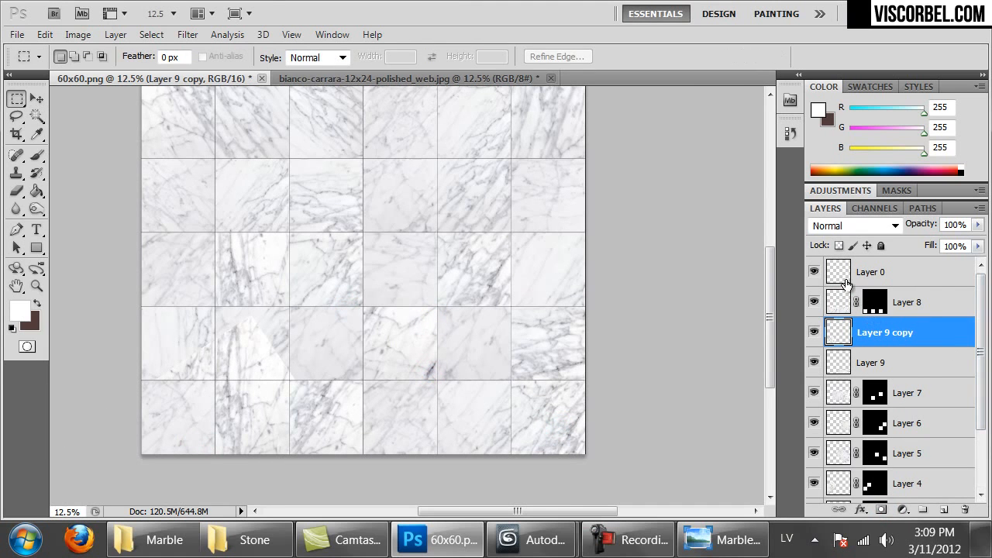
key(Delete)
Magic Wand the three remaining bottom-row tiles on Layer 0 and mask Layer 9 to them
key(w)
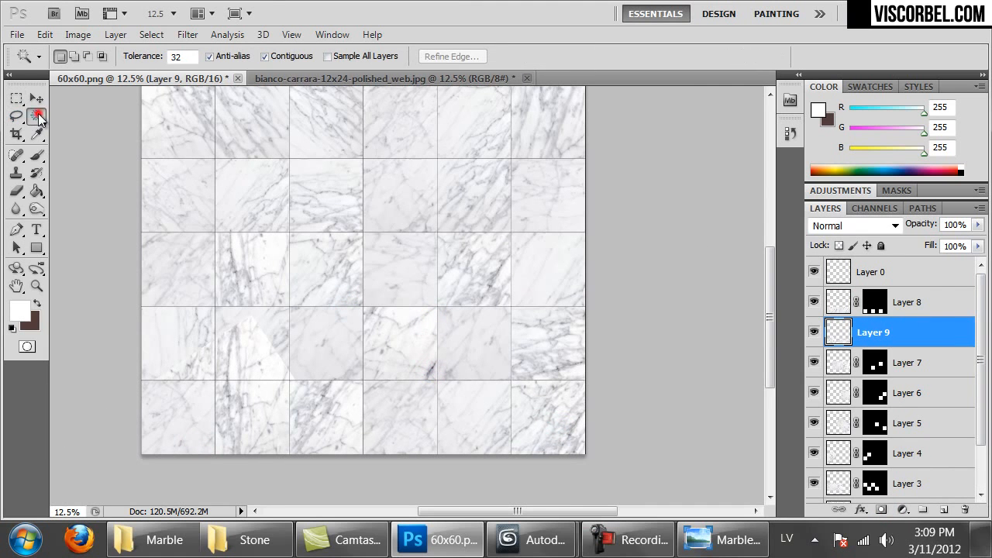
click(901, 278)
click(546, 420)
shift+click(414, 419)
shift+click(257, 416)
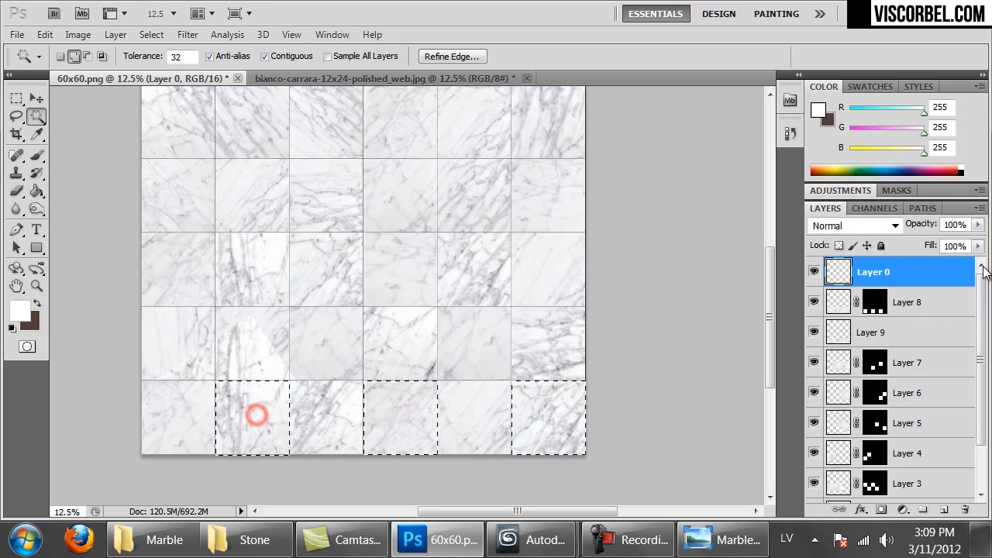
click(881, 510)
key(ctrl+z)
click(897, 332)
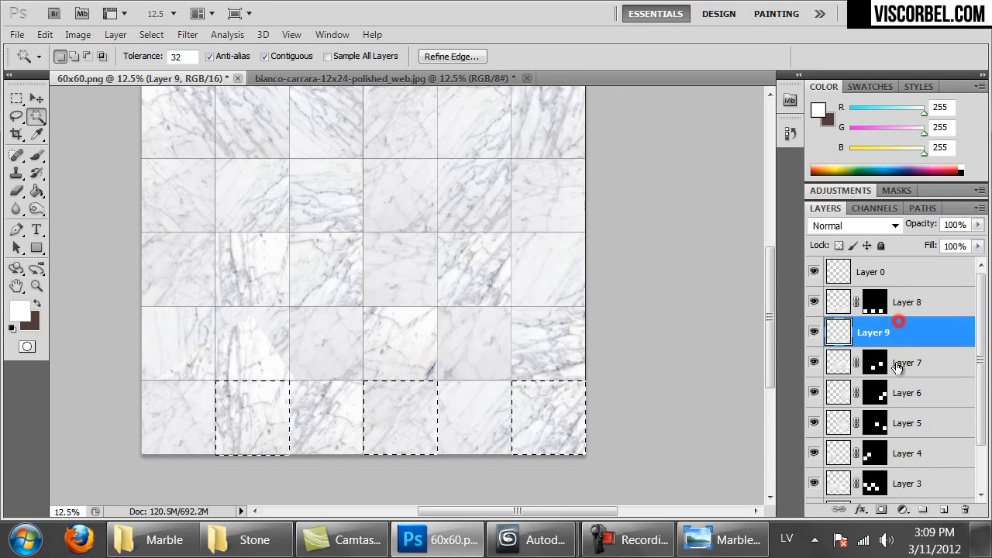
click(882, 510)
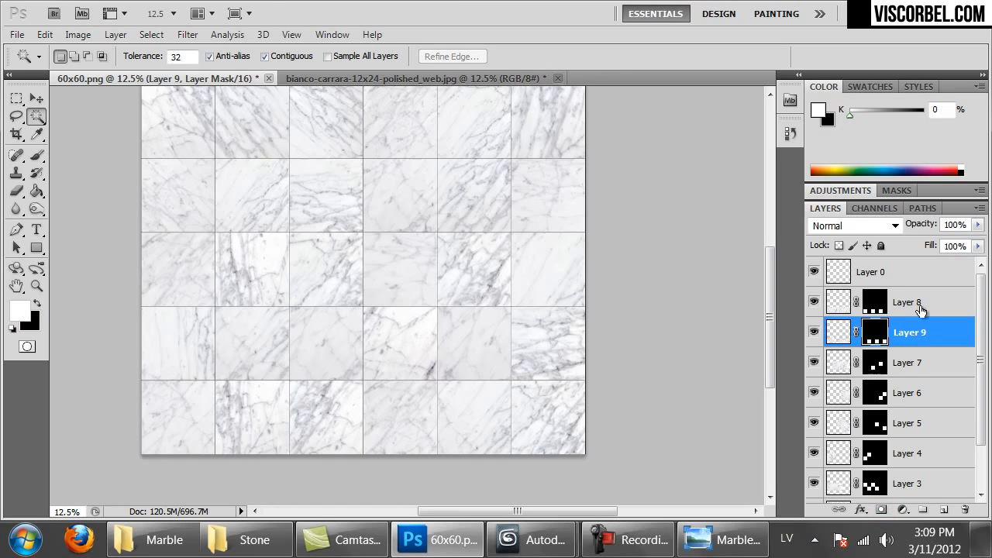
Merge the marble layers from Layer 8 down to Layer 2 into one layer
click(917, 302)
scroll(911, 373, down, 1)
scroll(911, 374, down, 1)
shift+click(885, 461)
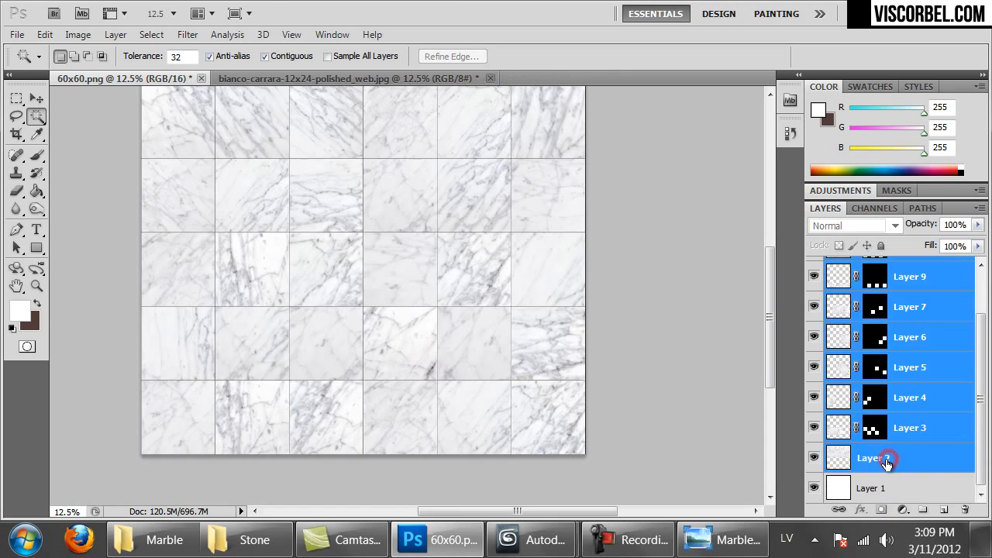
key(ctrl+e)
Inspect the marble tile seams at 100% zoom and in the zoomed-out full view
drag(542, 200, 536, 296)
key(ctrl+1)
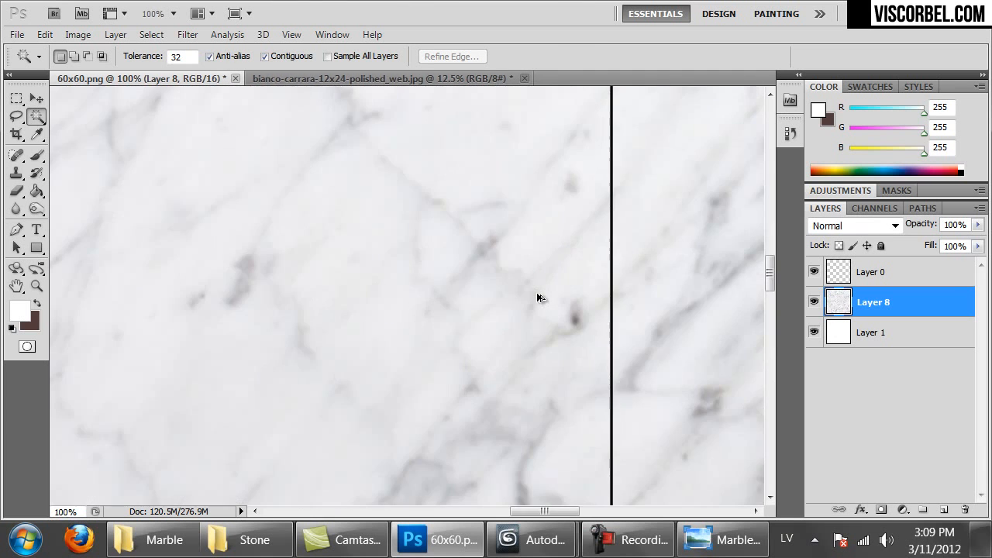
key(ctrl+minus)
key(ctrl+minus)
key(ctrl+minus)
key(ctrl+minus)
key(ctrl+minus)
key(ctrl+minus)
key(ctrl+minus)
key(ctrl+minus)
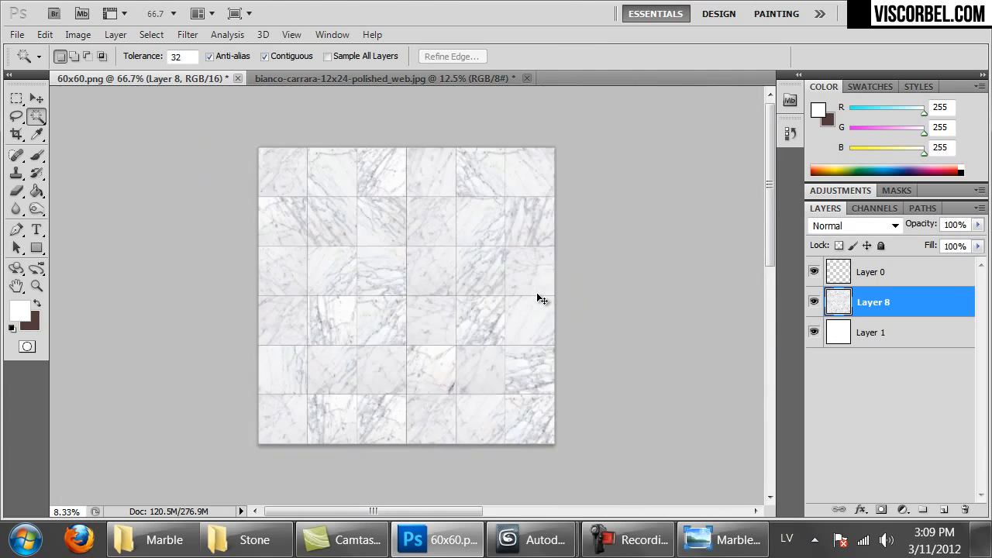
key(ctrl+plus)
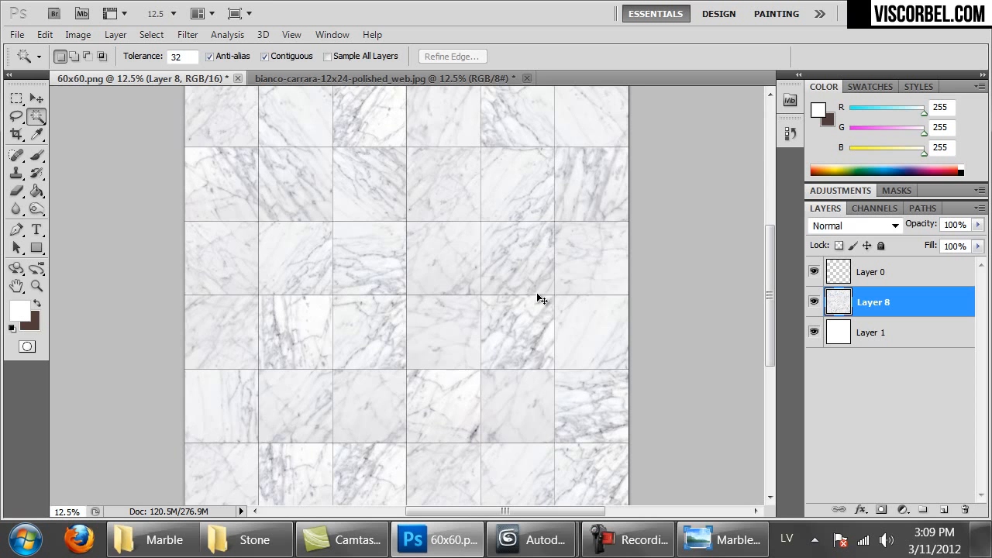
drag(613, 214, 620, 250)
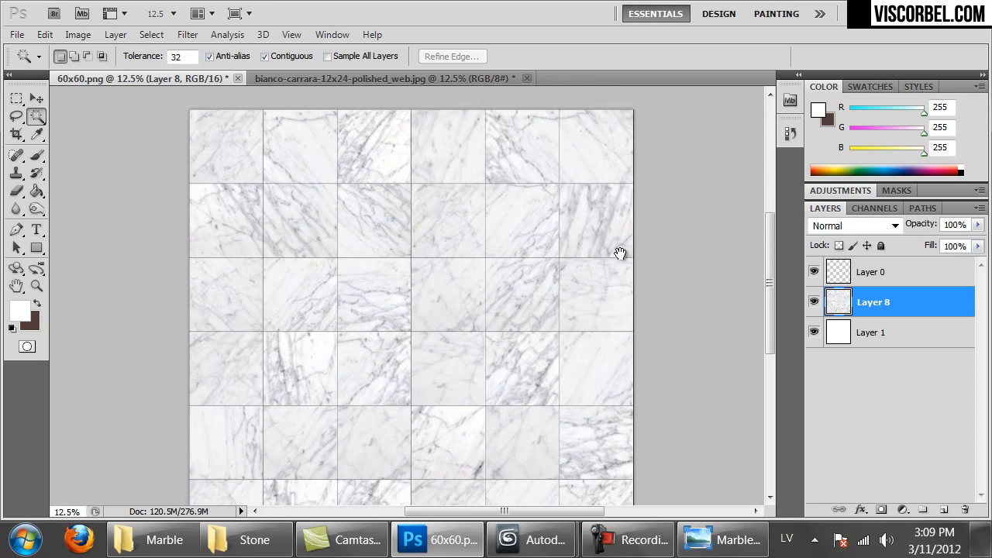
key(ctrl+1)
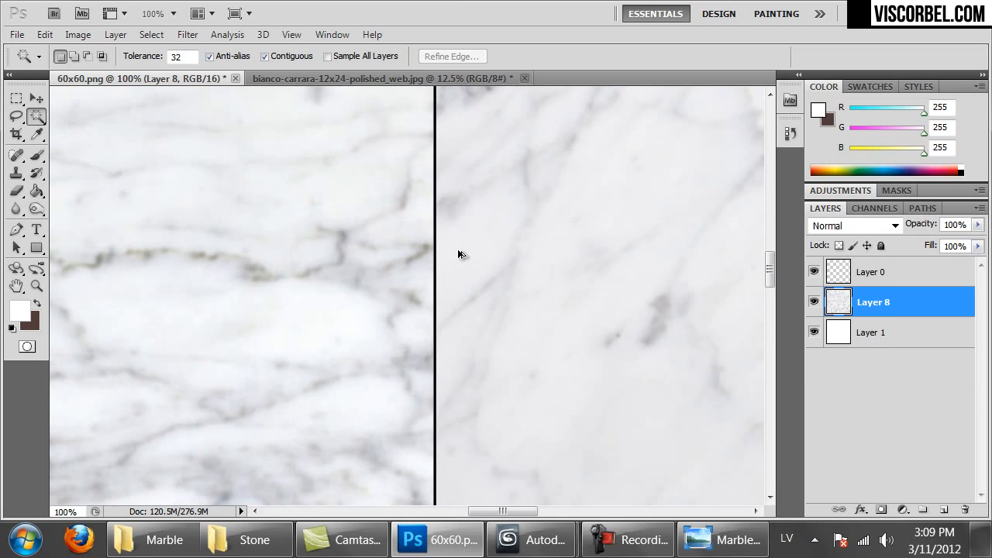
drag(523, 224, 540, 424)
drag(529, 215, 535, 261)
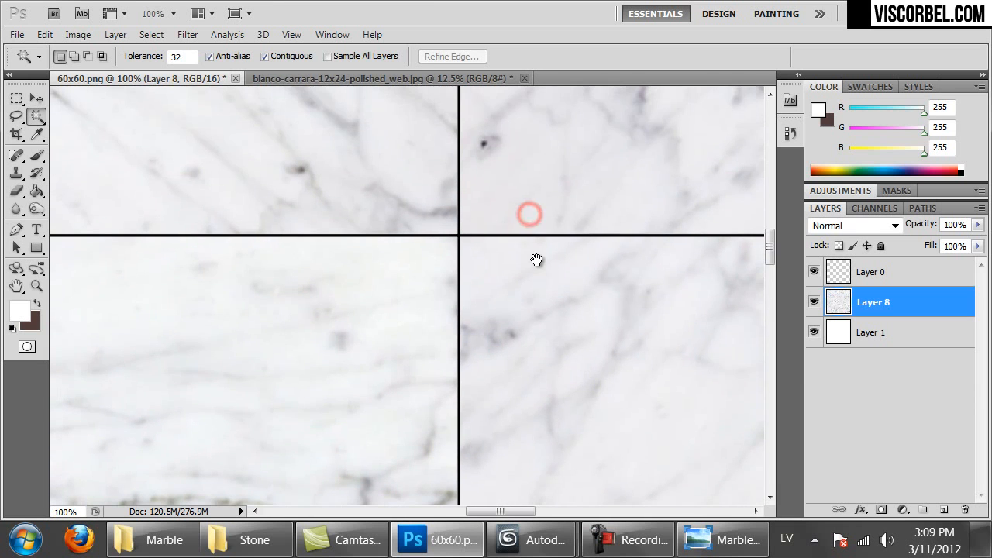
click(843, 271)
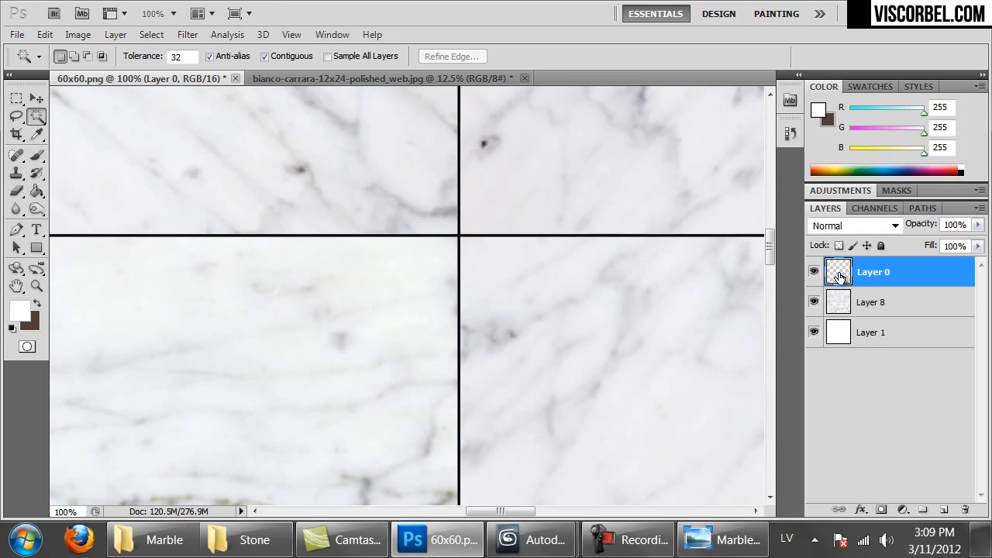
key(ctrl+u)
Raise the grid lines' Lightness to +66 with Hue/Saturation
drag(536, 91, 629, 242)
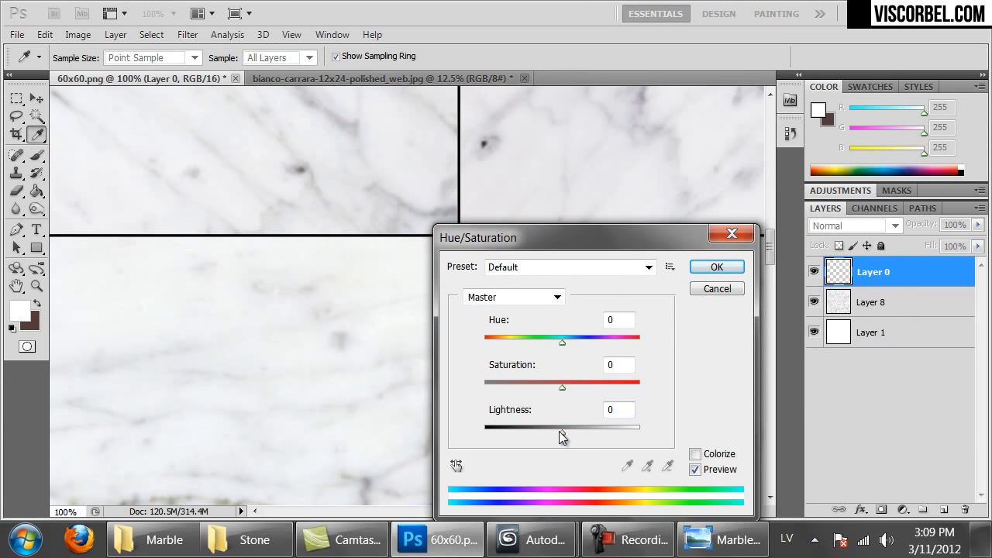
drag(558, 431, 613, 438)
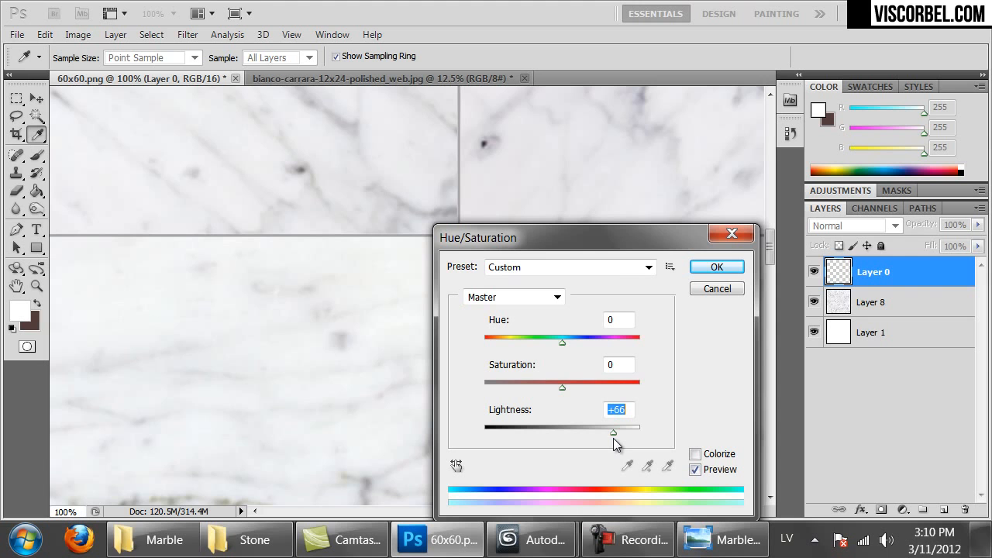
click(716, 267)
key(w)
key(ctrl+minus)
key(ctrl+minus)
key(ctrl+minus)
key(ctrl+minus)
key(ctrl+minus)
key(ctrl+minus)
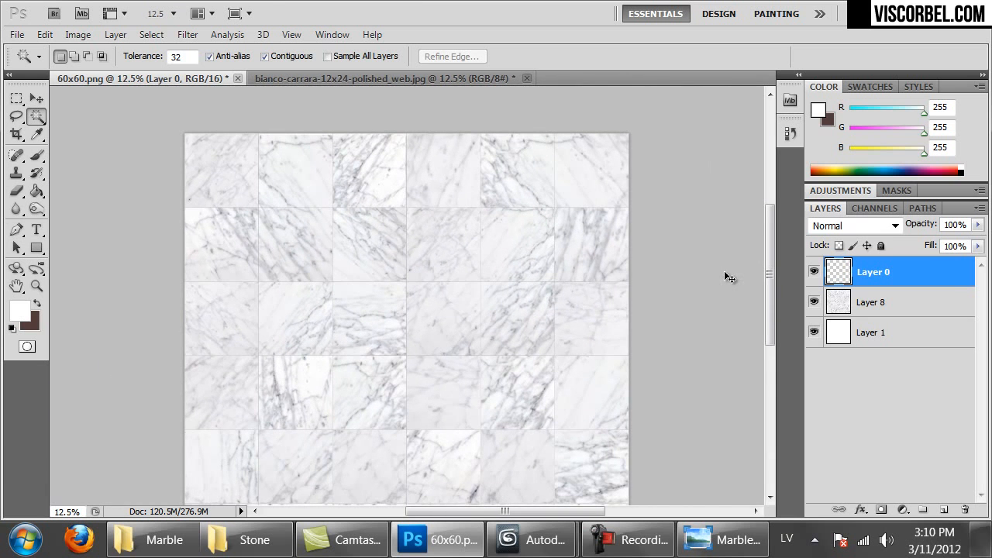
drag(620, 325, 636, 250)
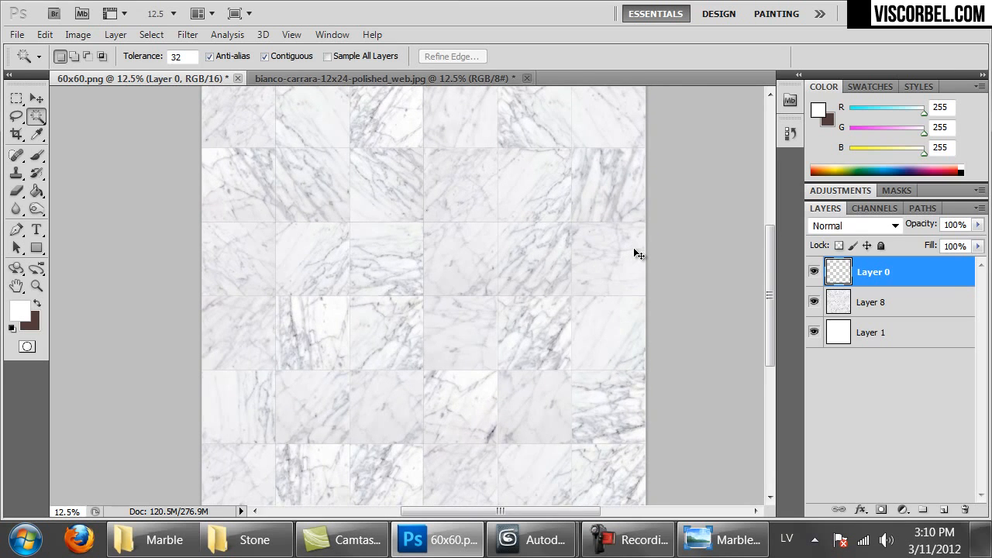
Save the image as PNG named 60x60_bianco_carrara.png
key(ctrl+shift+s)
click(256, 377)
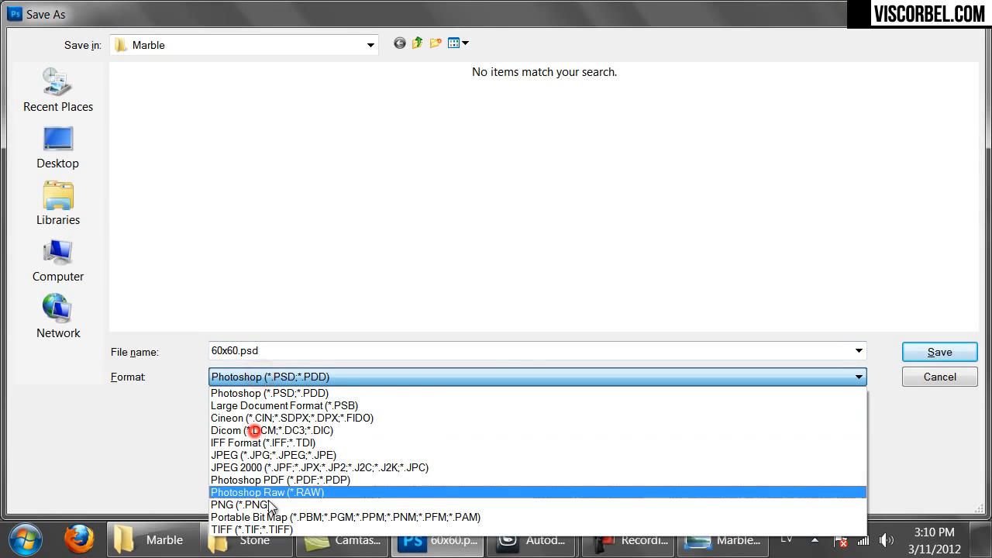
click(269, 514)
click(242, 351)
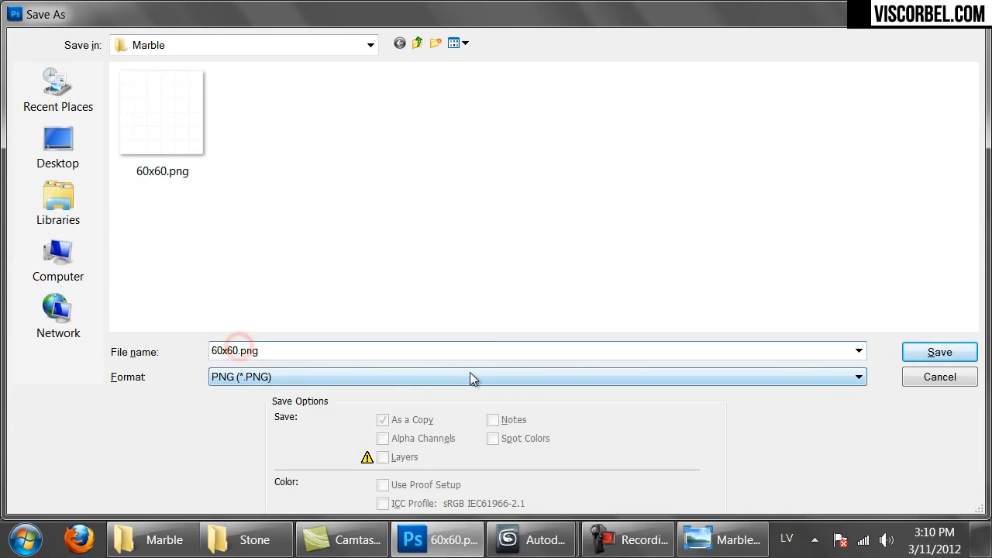
text(_bianco_carrara)
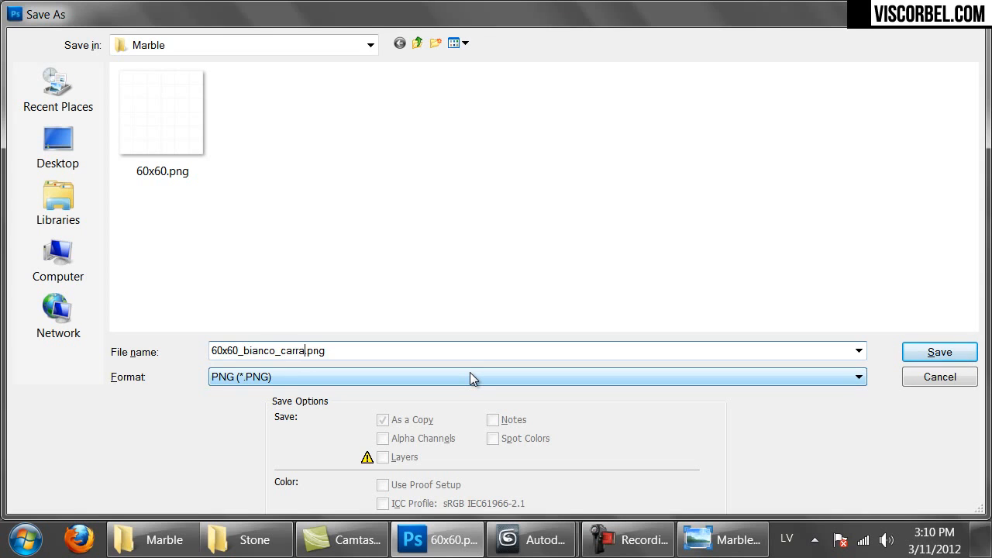
click(947, 355)
click(534, 184)
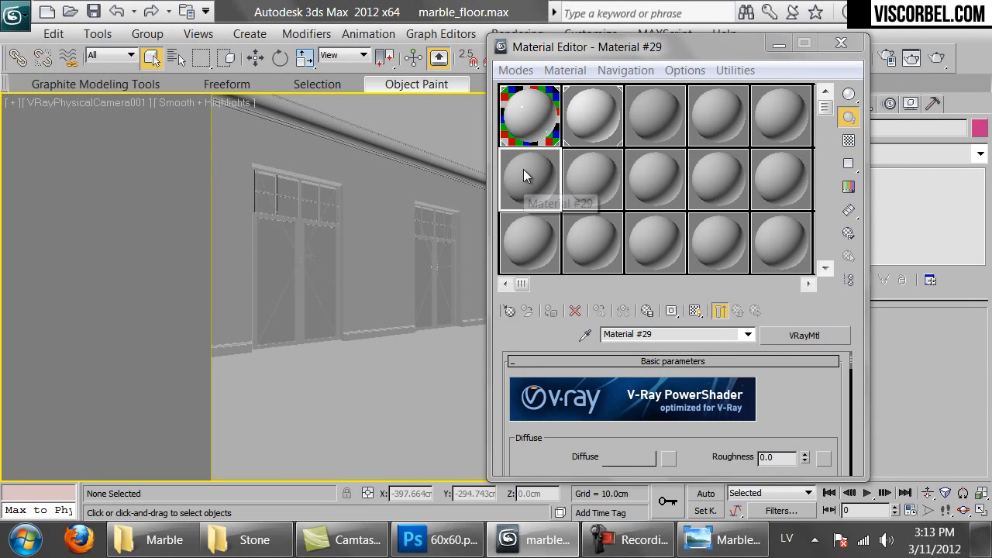
Load 60x60_bianco_carrara.png as a Bitmap diffuse map and show it in the viewport
click(669, 458)
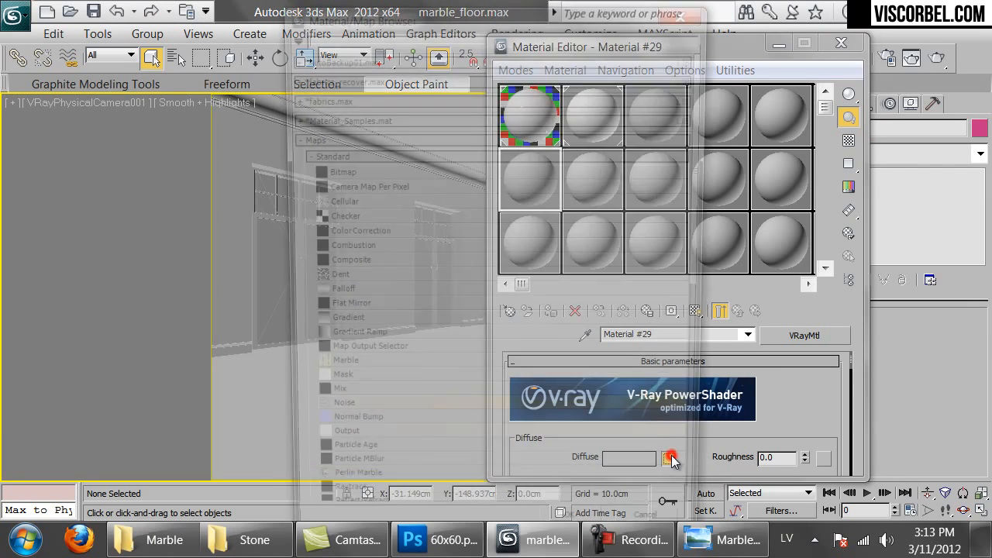
double_click(368, 168)
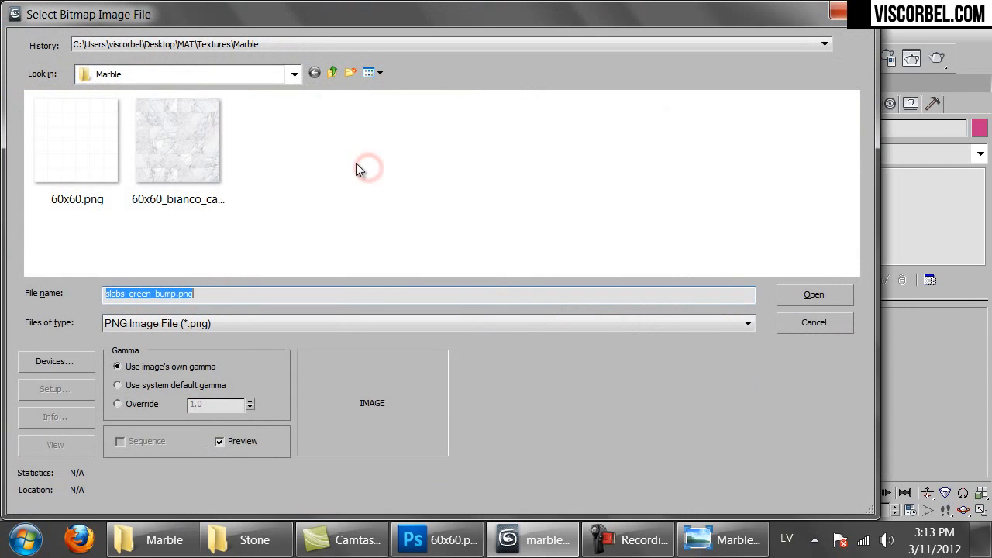
click(204, 140)
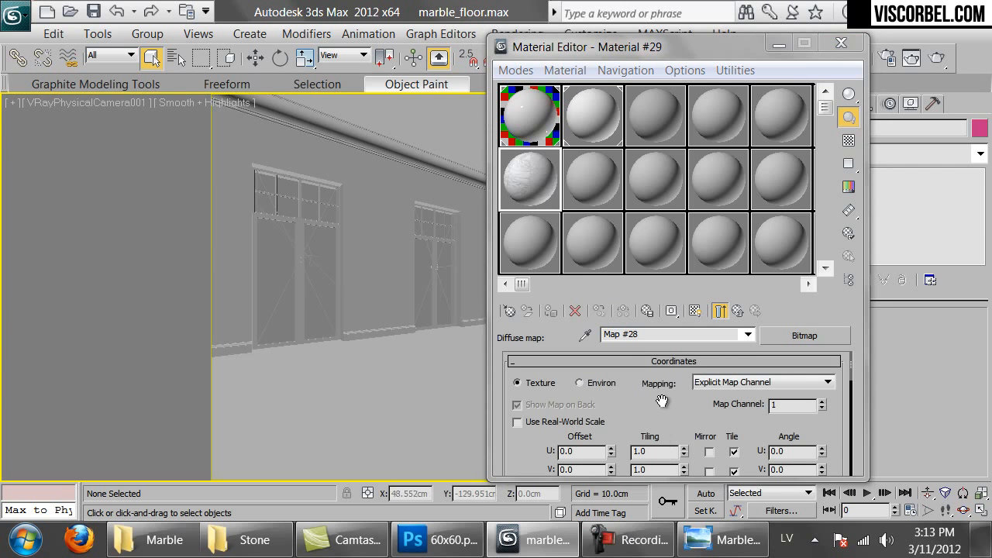
click(694, 312)
Apply the marble material to the floor with real-world map scale, and isolate the floor
drag(530, 170, 371, 435)
click(368, 435)
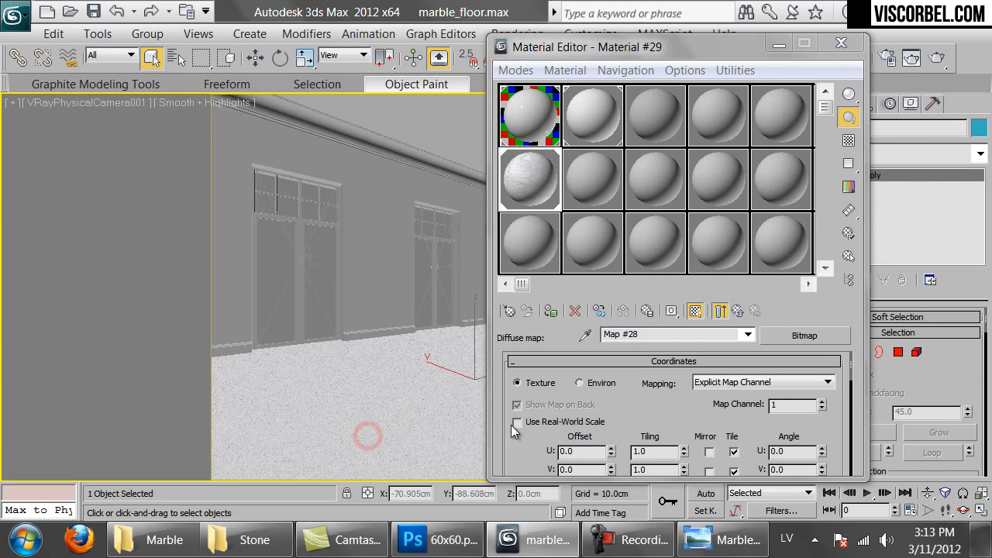
click(561, 427)
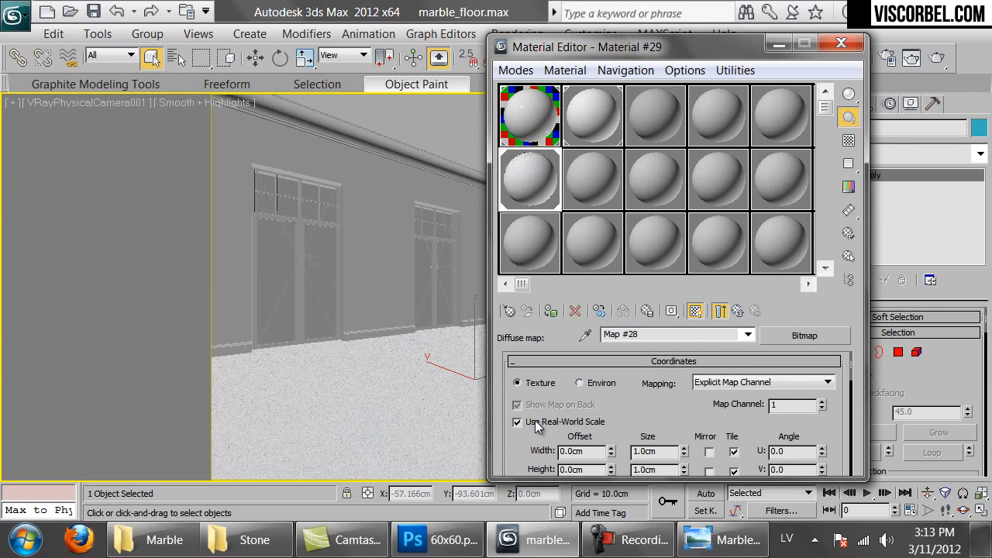
key(alt+q)
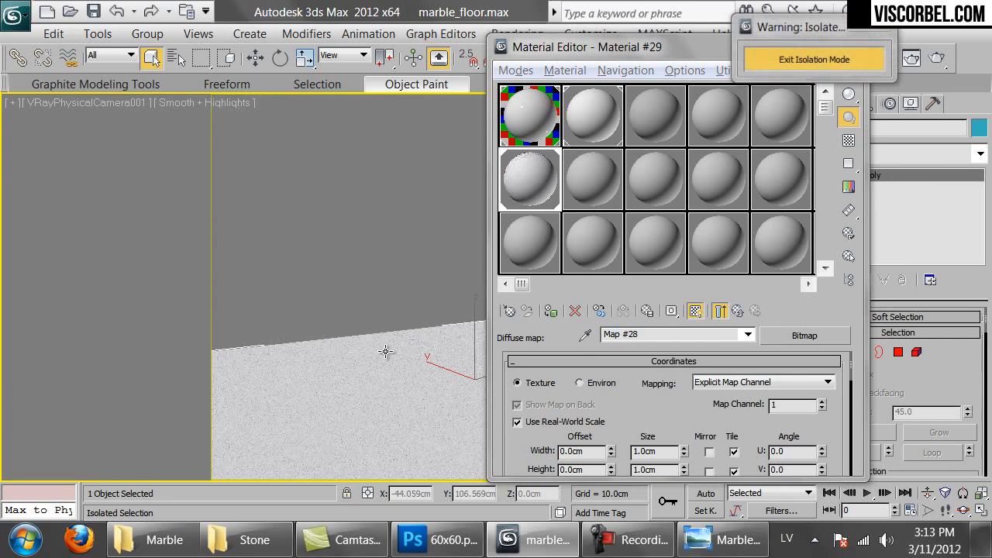
click(430, 540)
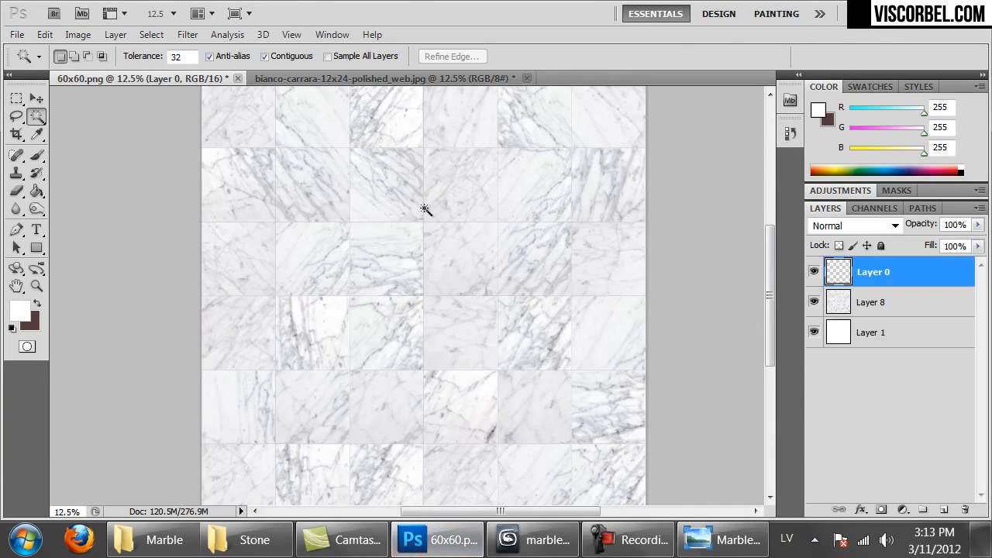
Set the marble diffuse map's real-world size to 360 cm width and 360 cm height
drag(489, 173, 441, 290)
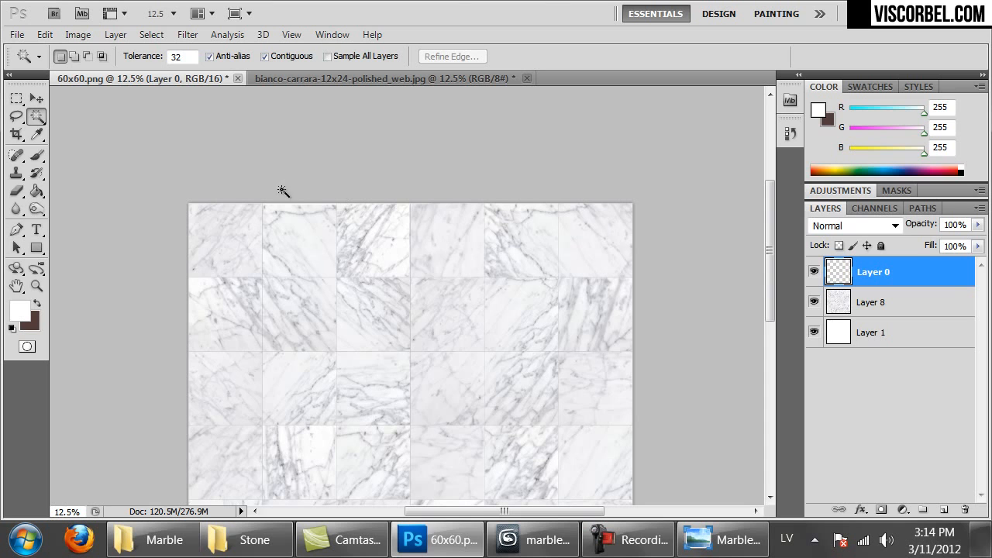
click(522, 540)
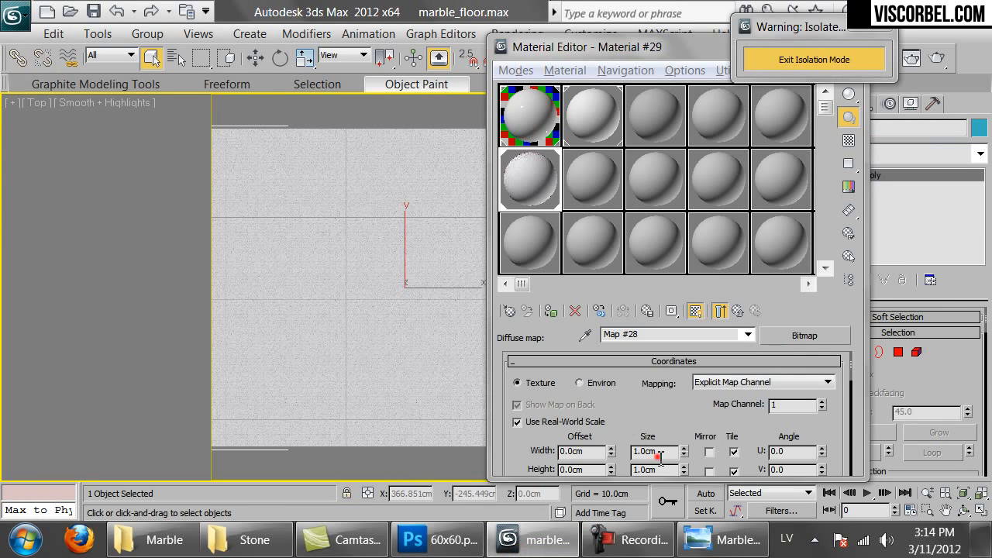
double_click(649, 452)
text(360)
key(Tab)
text(360)
key(Return)
Check the floor in the camera view and correct the 360.1 cm height to exactly 360 cm
scroll(336, 250, up, 6)
scroll(336, 250, down, 8)
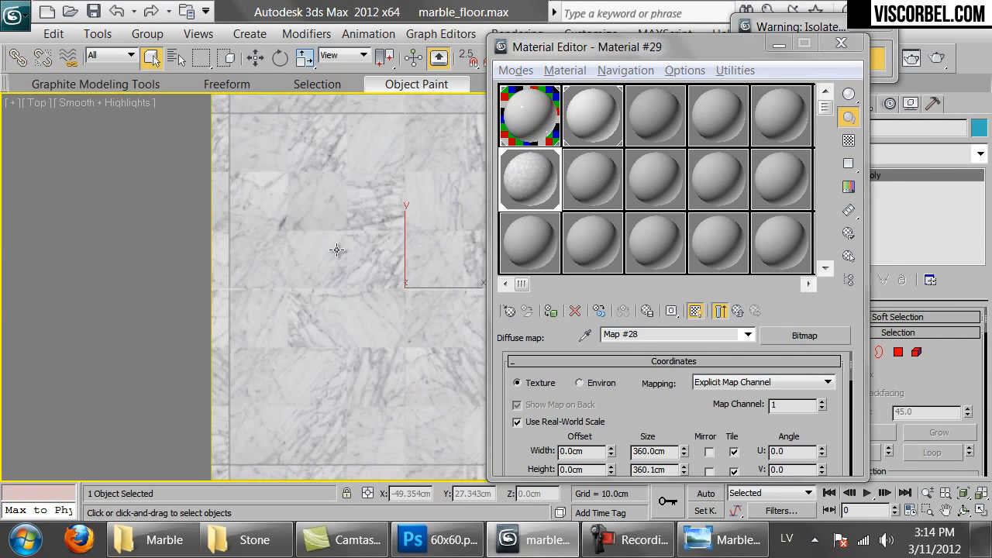
middle_drag(398, 229, 385, 245)
key(c)
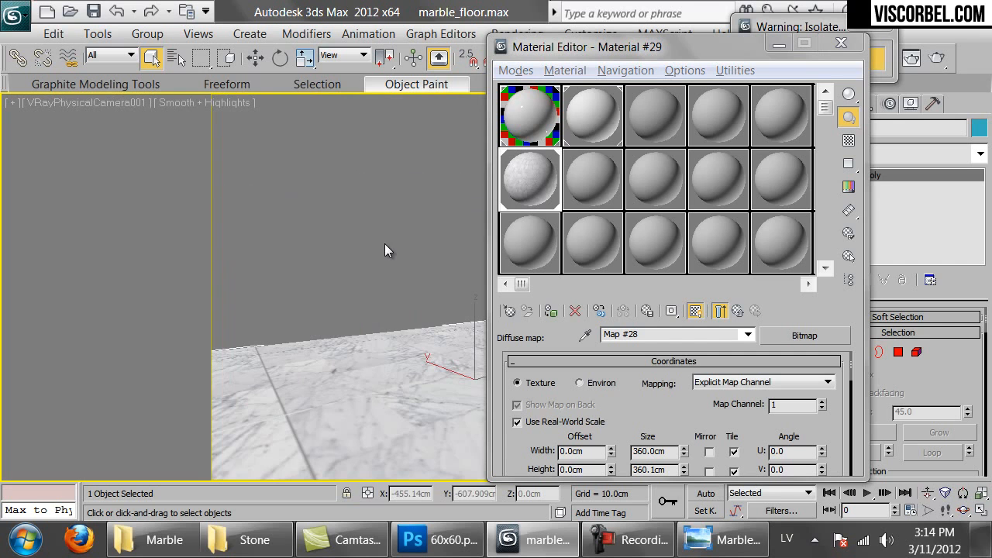
click(671, 453)
double_click(668, 470)
text(360)
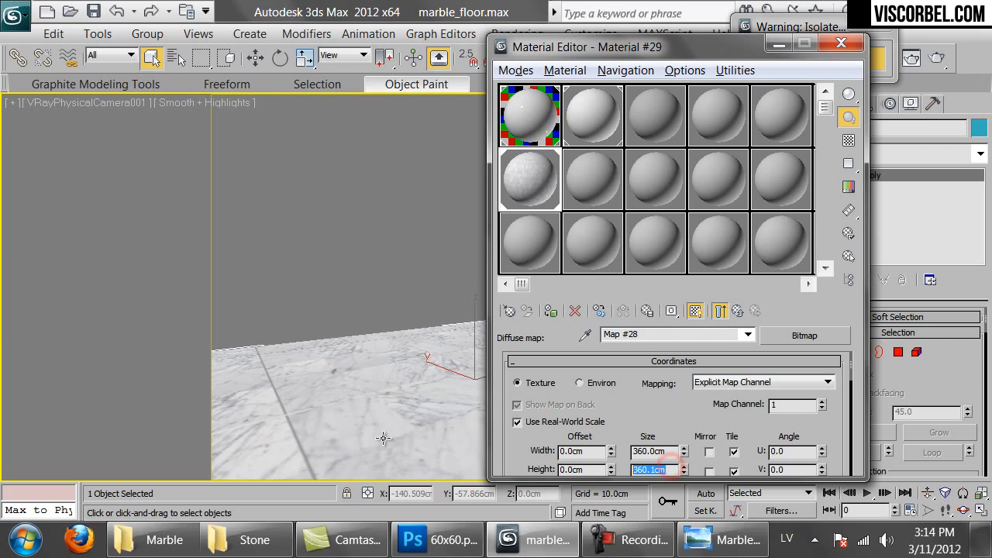
key(Return)
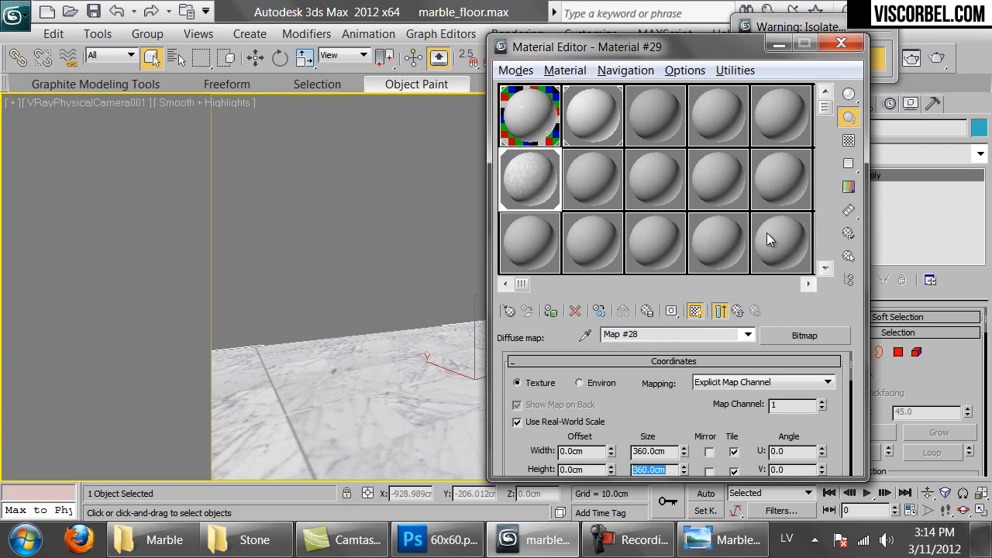
drag(625, 48, 779, 218)
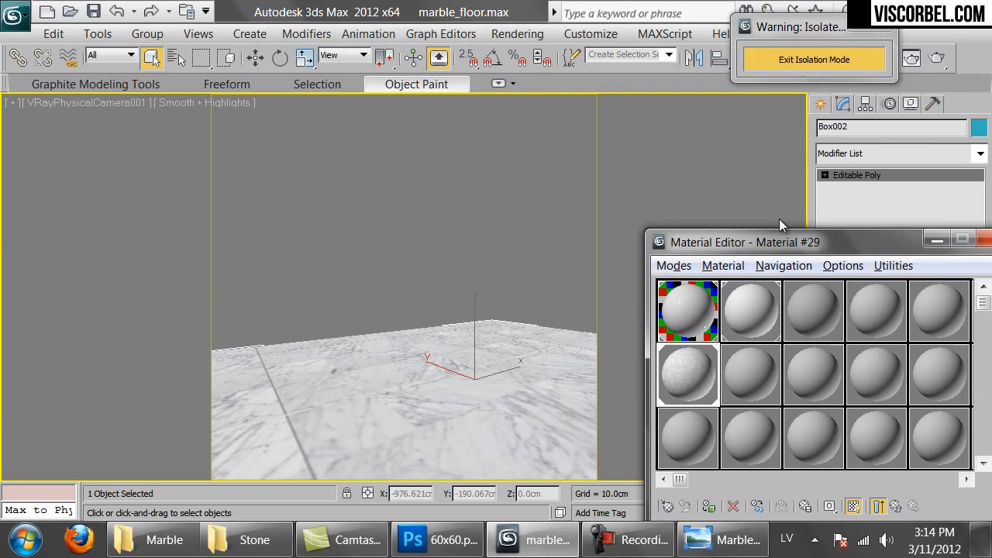
Show the whole room again and load 60x60.png as the floor material's Bump bitmap
click(781, 56)
click(630, 421)
scroll(630, 420, down, 10)
scroll(767, 389, up, 1)
click(763, 387)
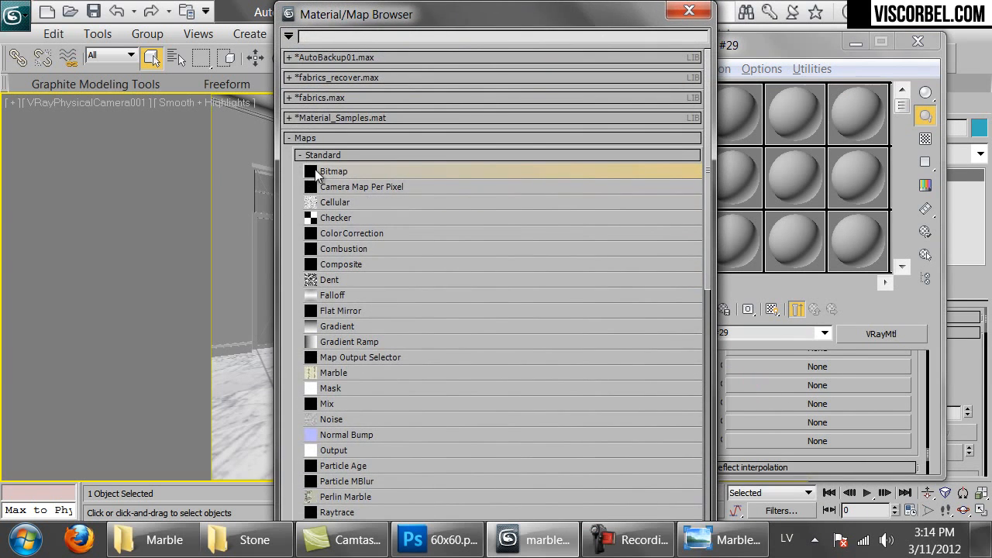
double_click(325, 172)
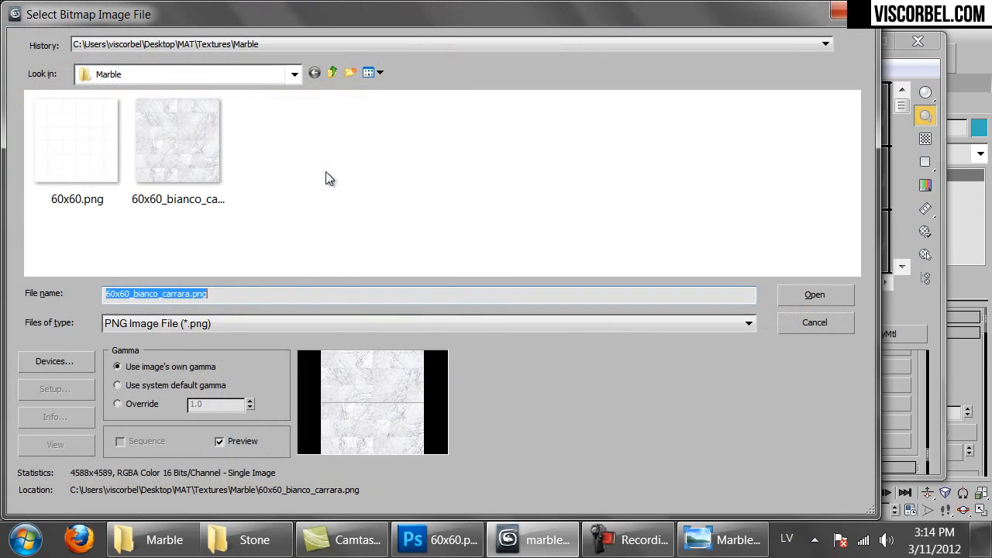
click(77, 193)
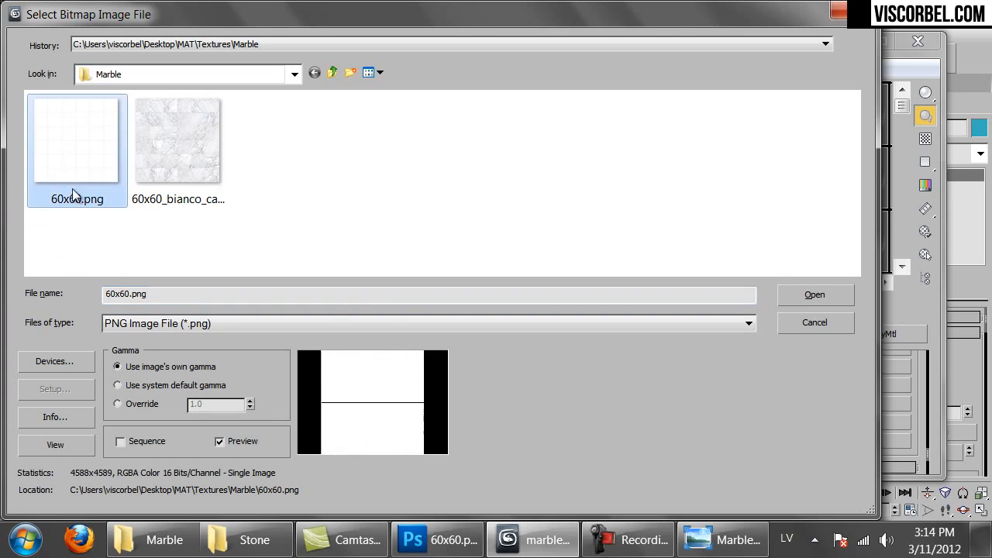
click(833, 300)
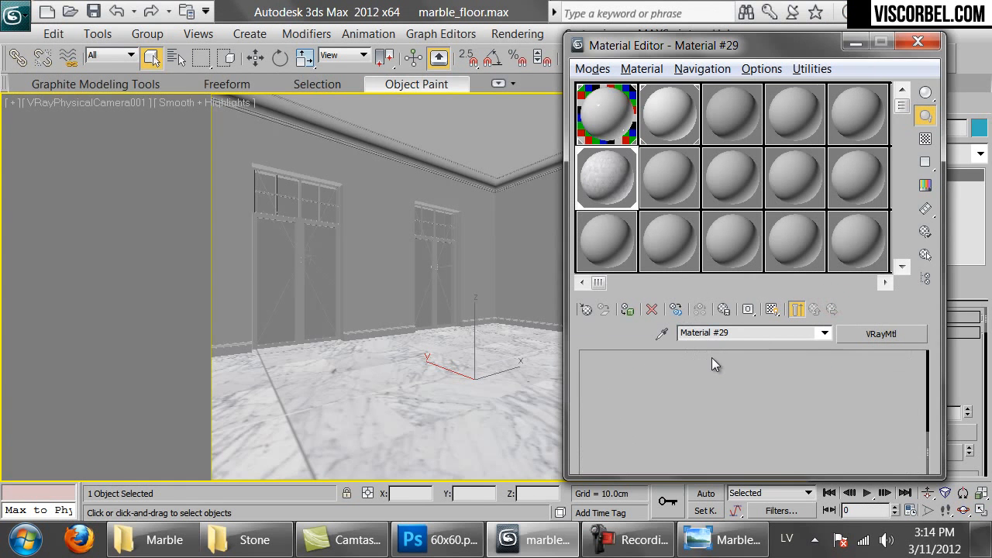
Give the bump map Real-World Scale at 360 cm, then return to the parent material
click(619, 418)
drag(745, 450, 451, 412)
text(360)
key(Tab)
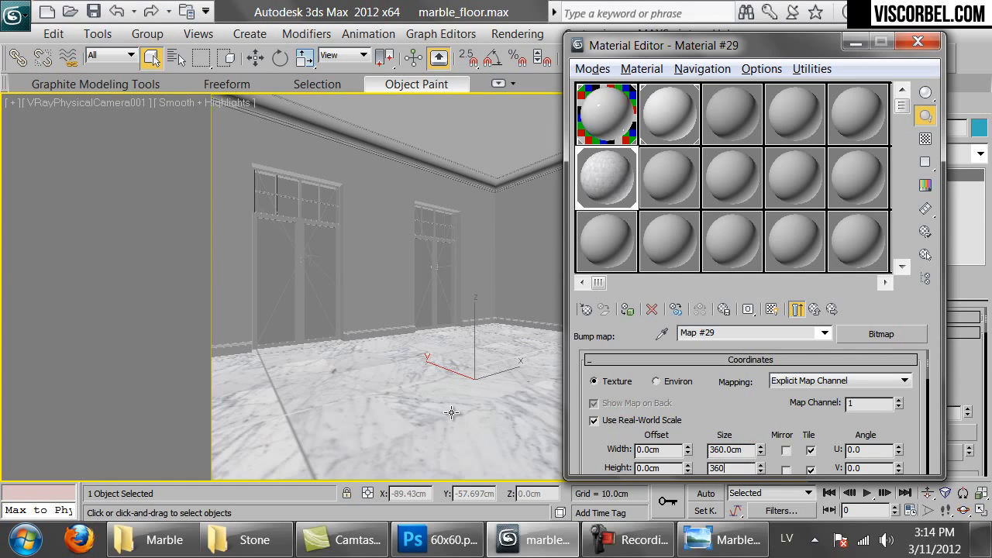
double_click(611, 176)
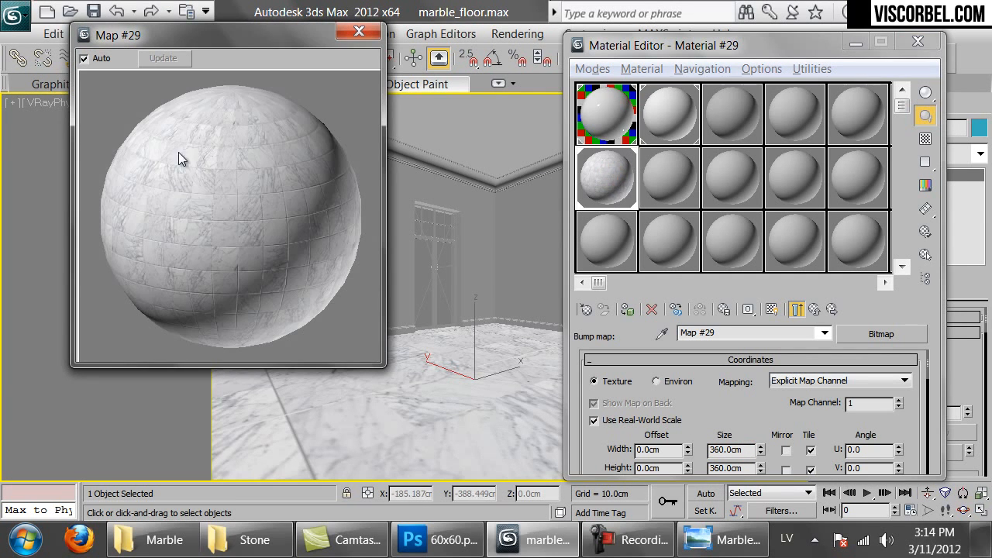
click(813, 310)
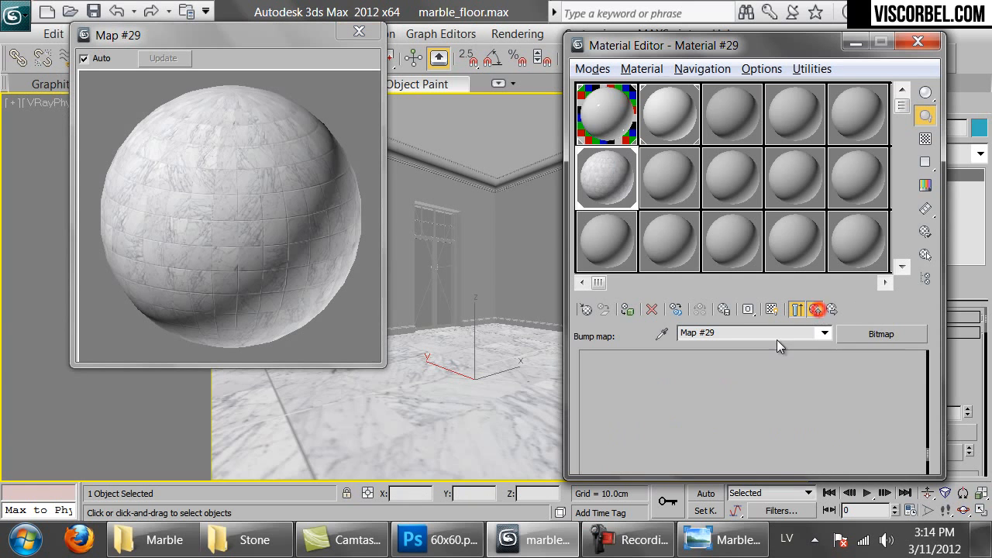
scroll(648, 419, up, 5)
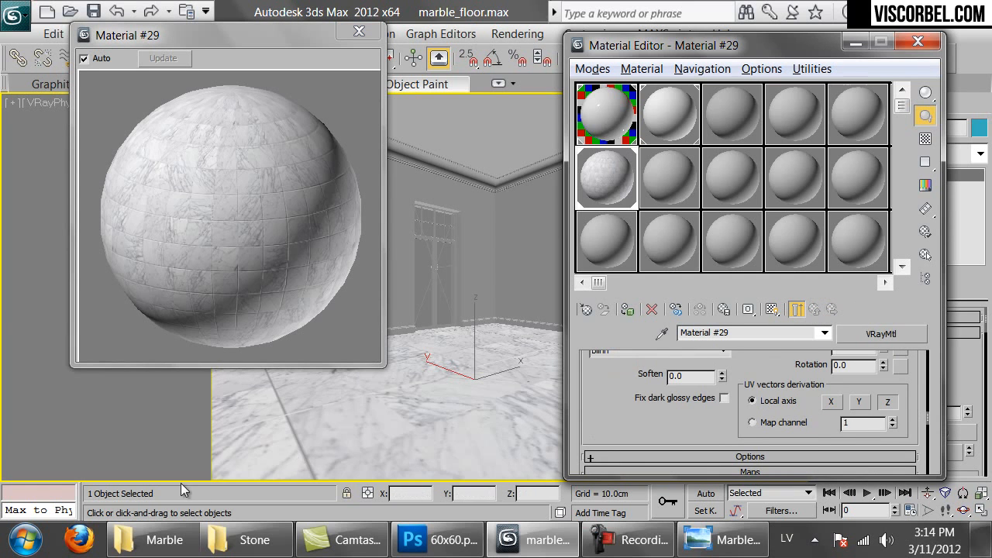
click(247, 543)
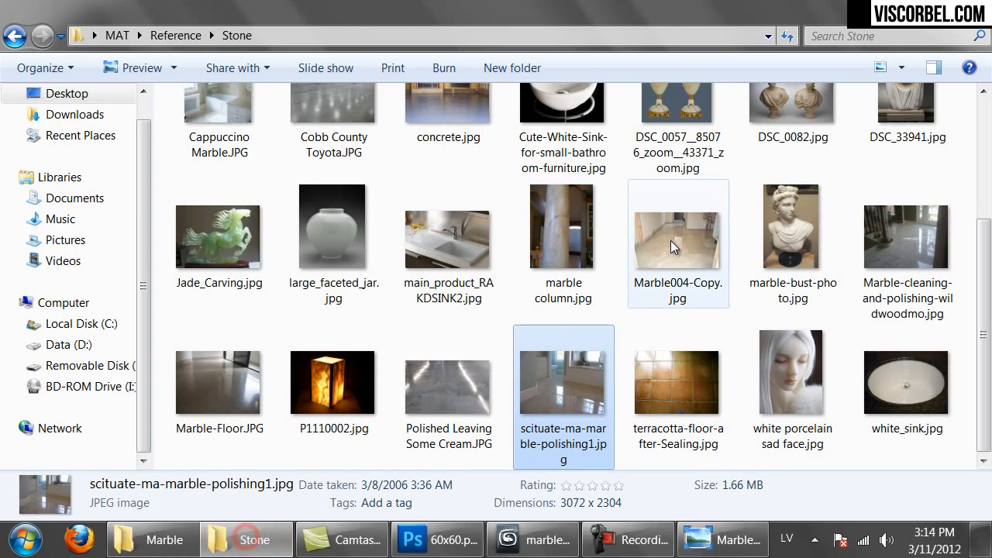
View the polished marble hallway reference photo, then open Marble004-Copy.jpg
double_click(919, 224)
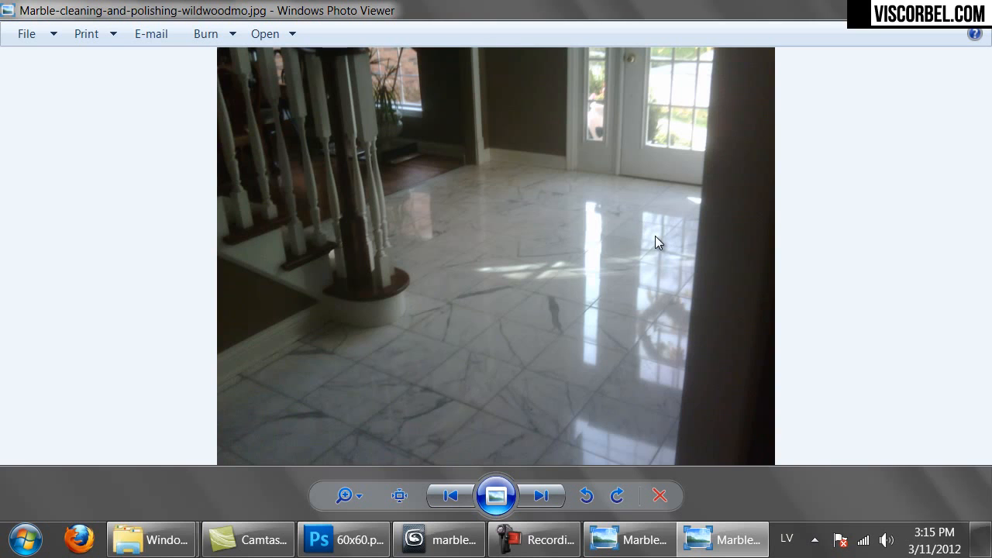
key(alt+F4)
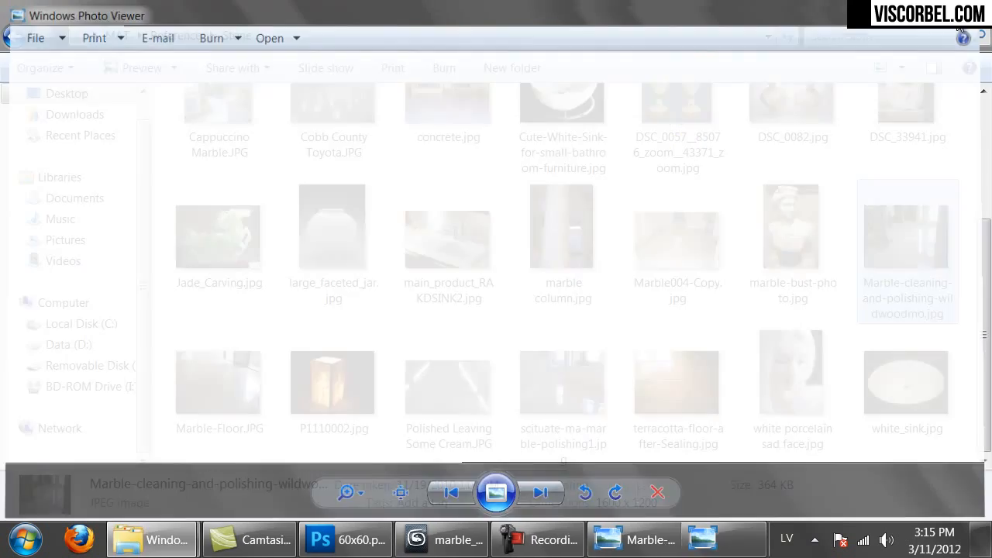
double_click(684, 247)
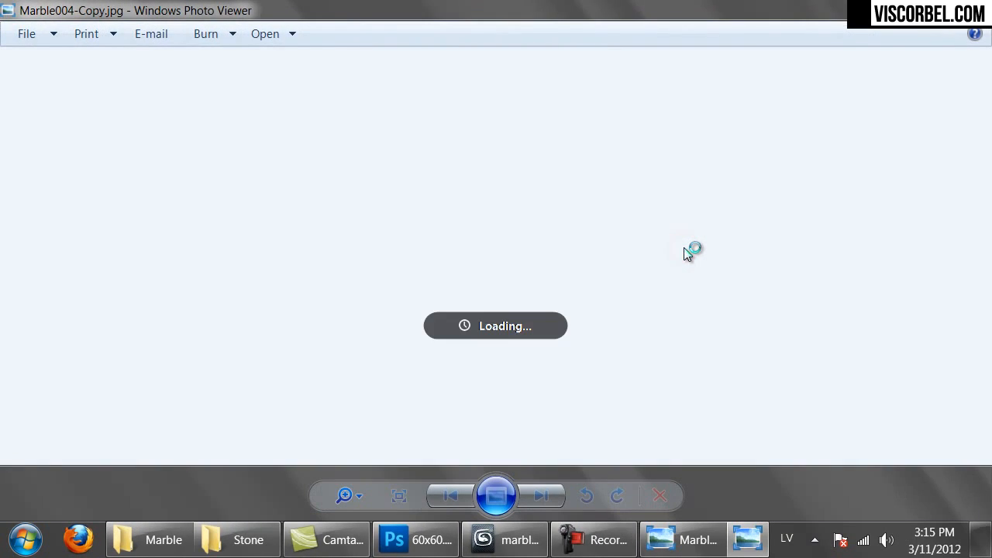
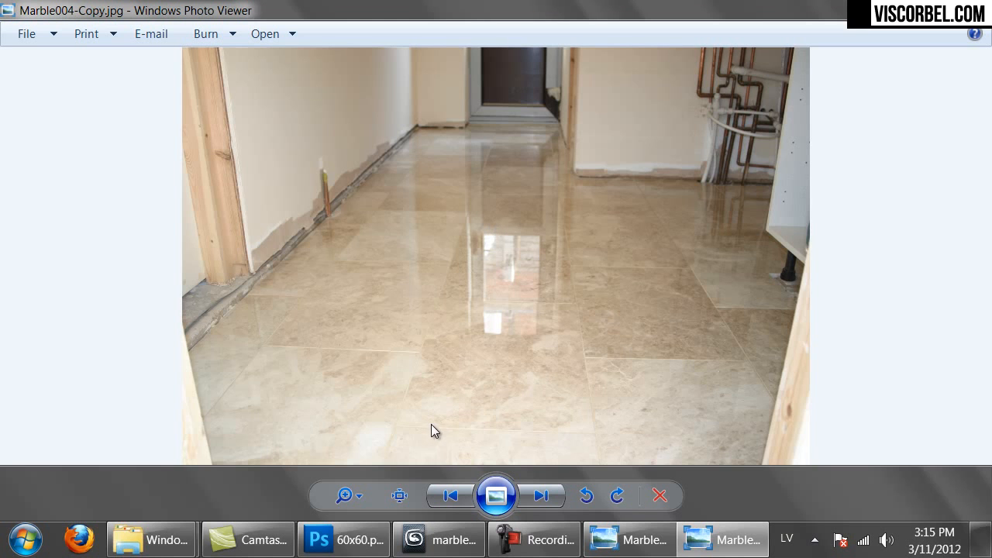
Leave the marble hallway reference photo and return to the marble_floor.max scene in 3ds Max
click(439, 539)
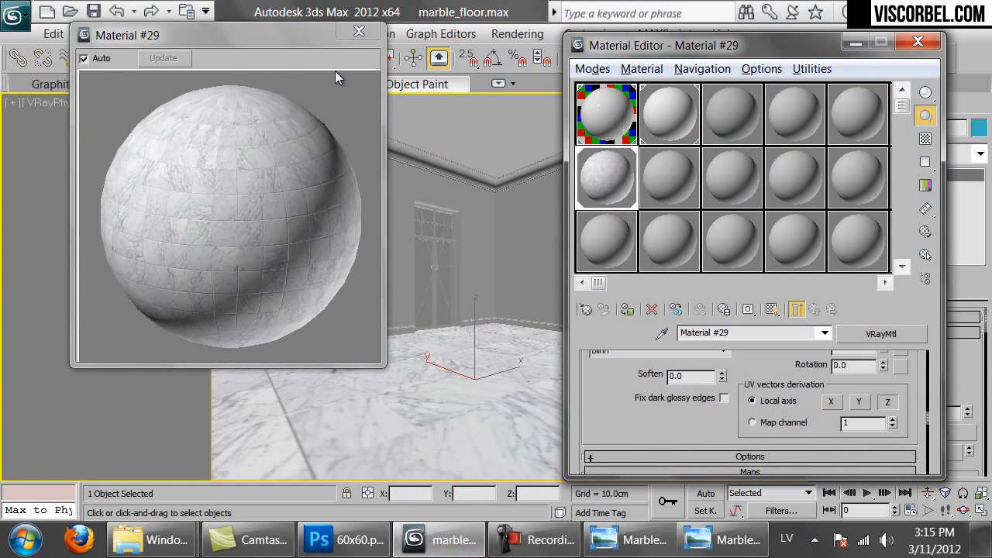
Enable Fix dark glossy edges and set the reflection colour to grey value 120
click(621, 398)
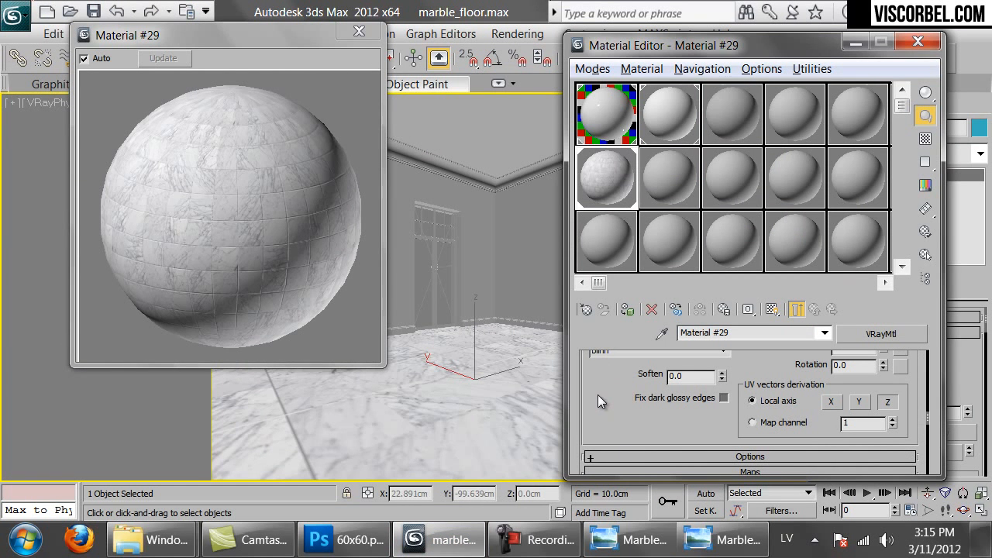
drag(596, 383, 598, 472)
scroll(682, 389, up, 6)
scroll(682, 389, up, 4)
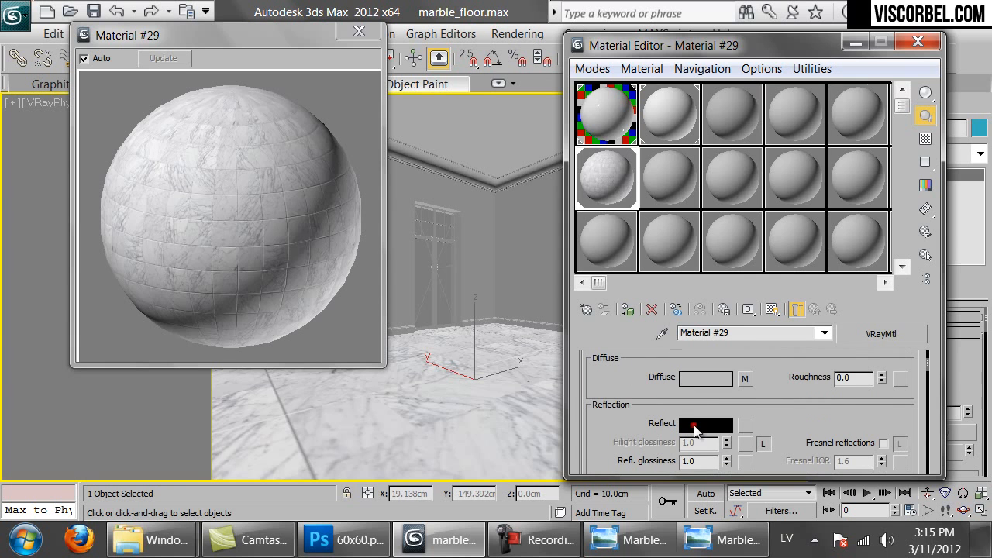
click(695, 428)
click(647, 200)
click(732, 199)
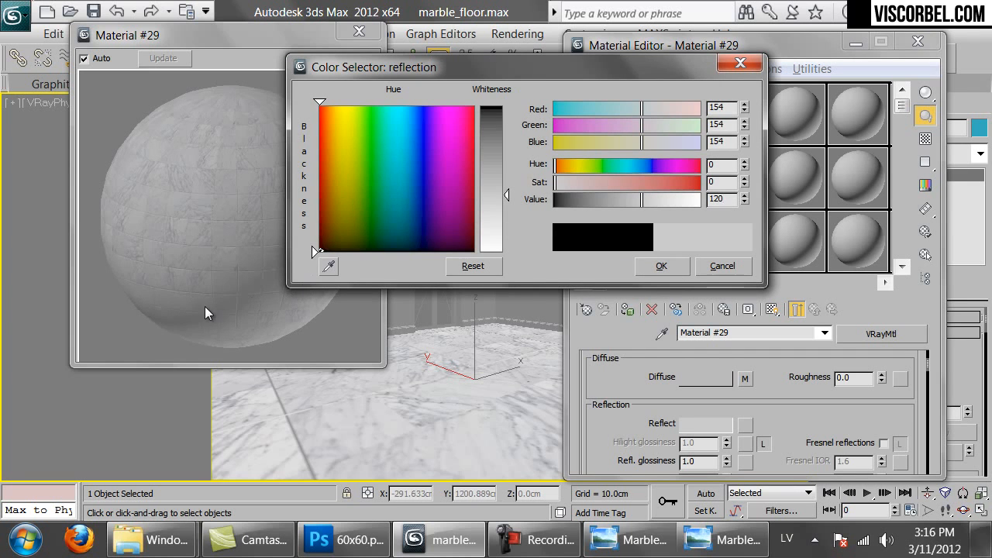
click(657, 264)
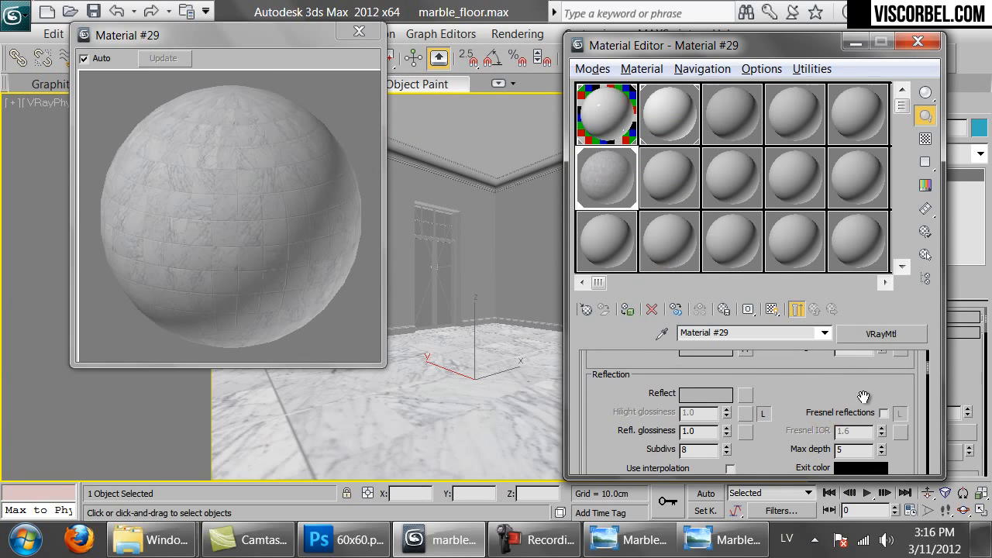
Turn on Fresnel reflections with IOR 3.0 and 0.92 glossiness, then render the room
click(885, 413)
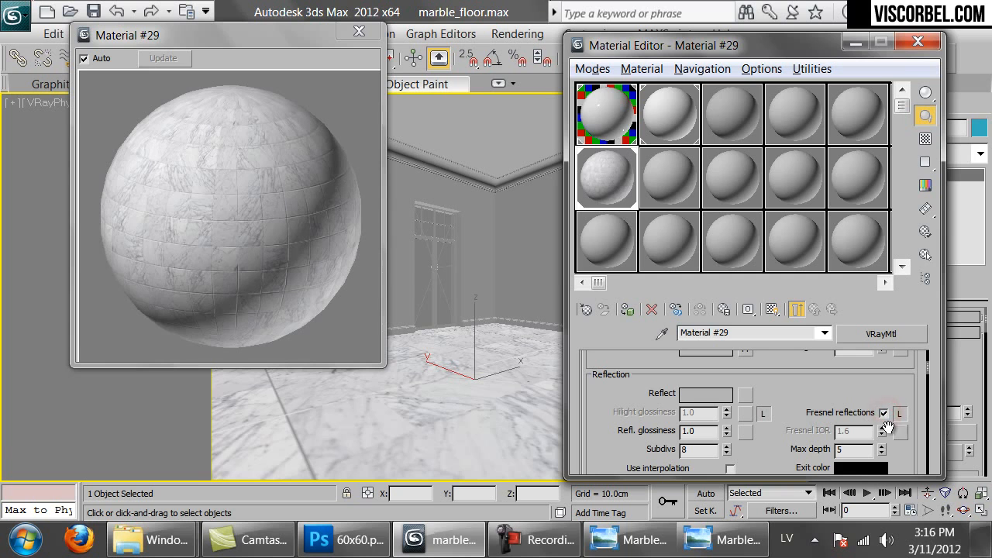
click(899, 416)
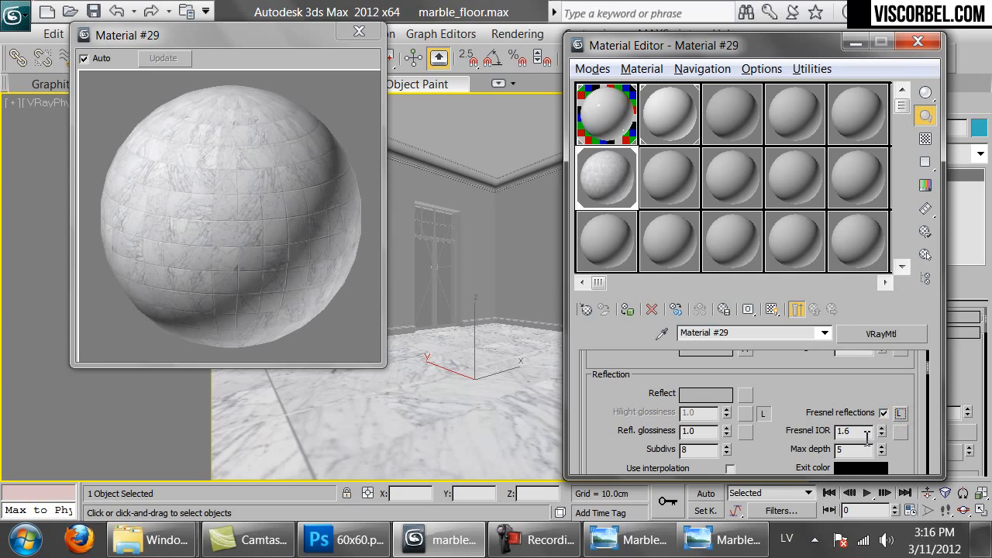
double_click(854, 431)
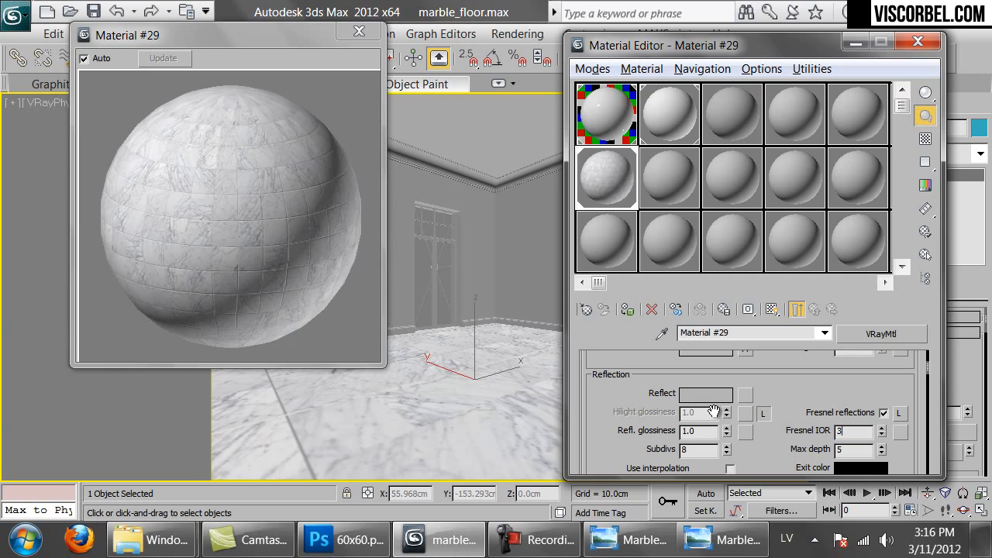
click(925, 139)
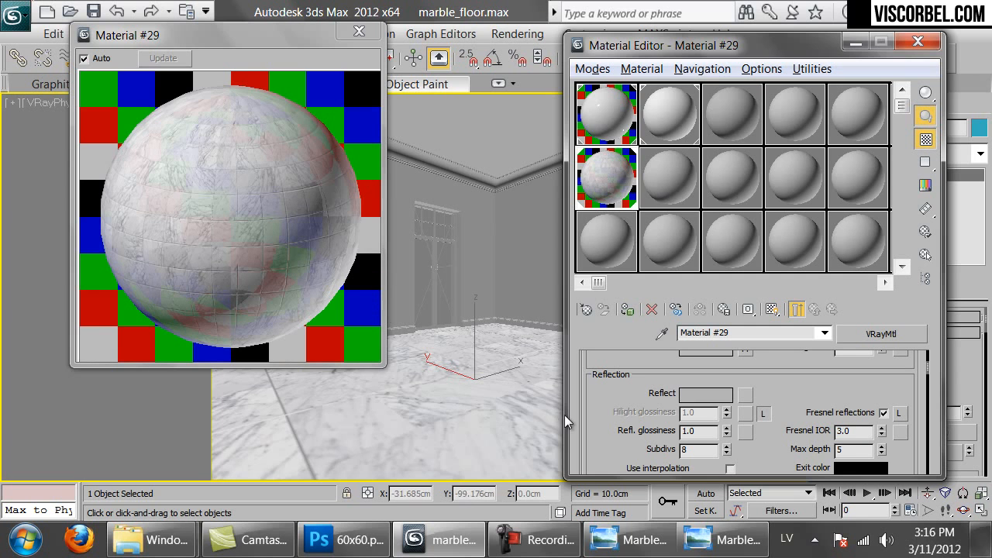
double_click(688, 431)
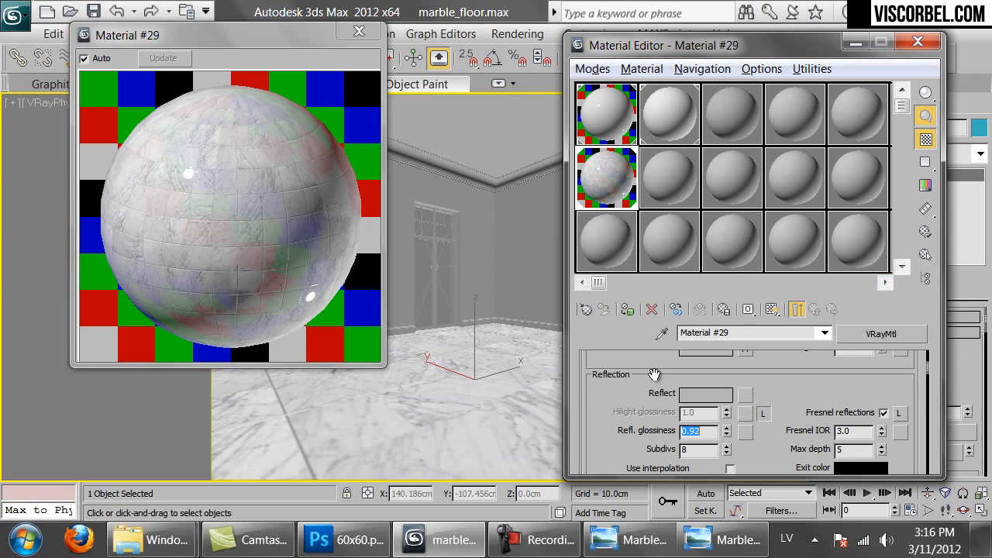
drag(789, 48, 681, 49)
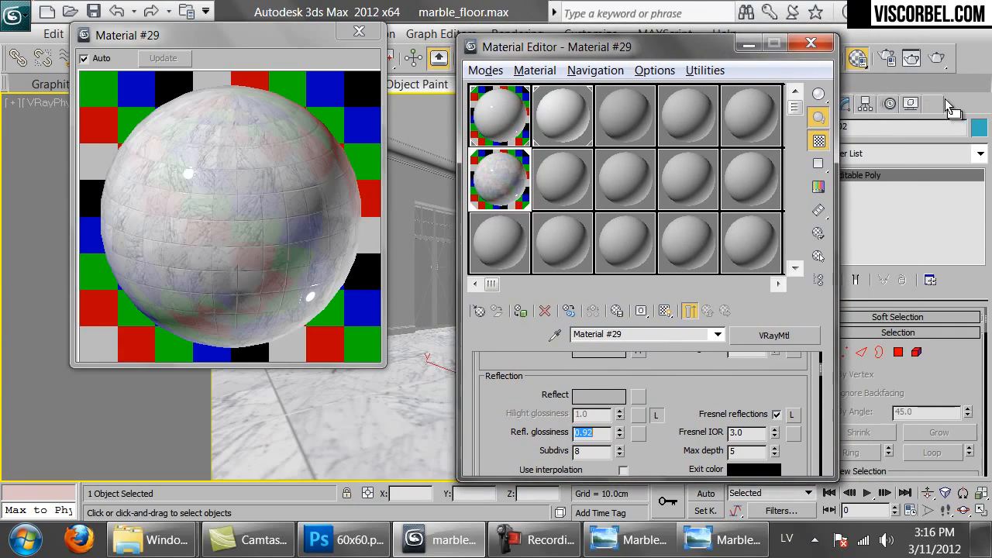
click(936, 59)
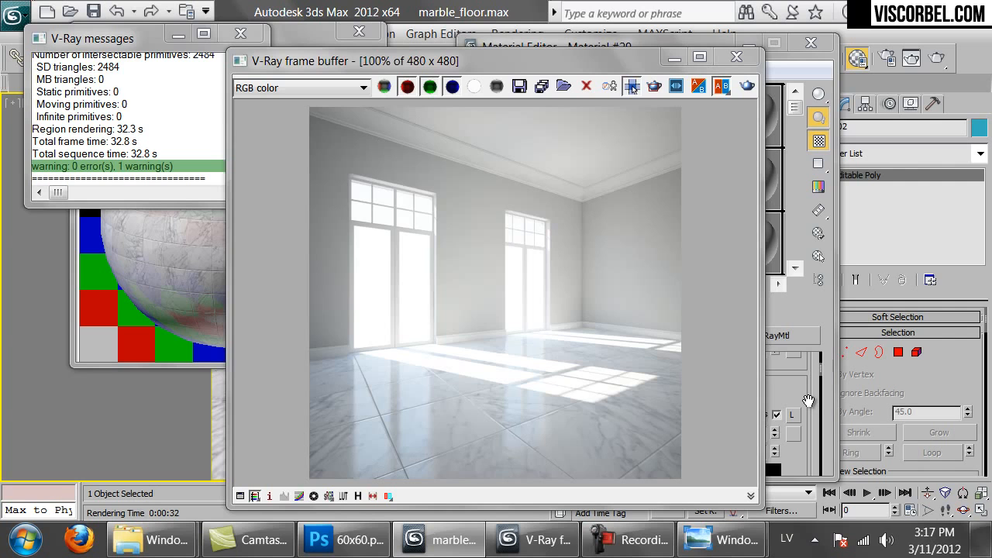
Lower the material's bump amount from 30 to 10
click(808, 393)
scroll(654, 396, down, 10)
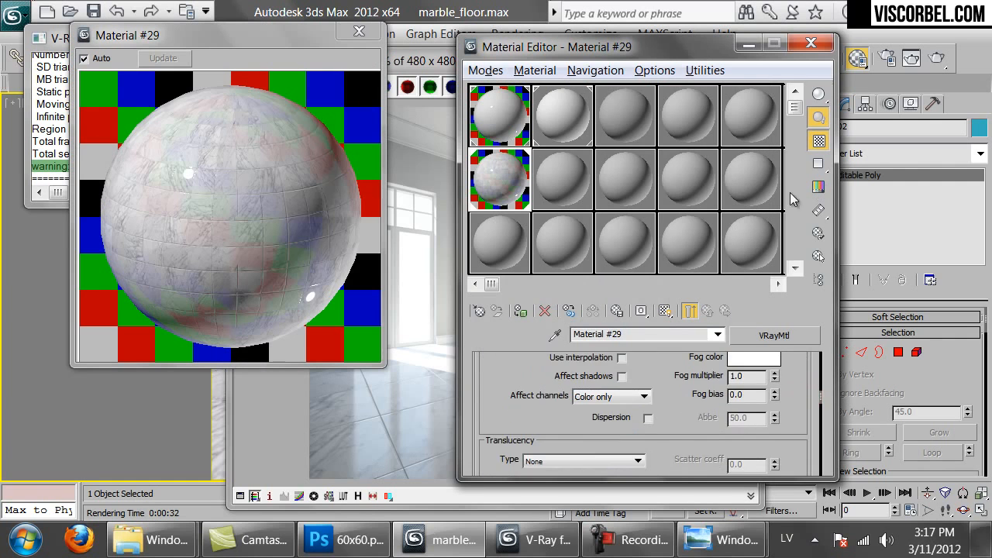
scroll(656, 395, down, 3)
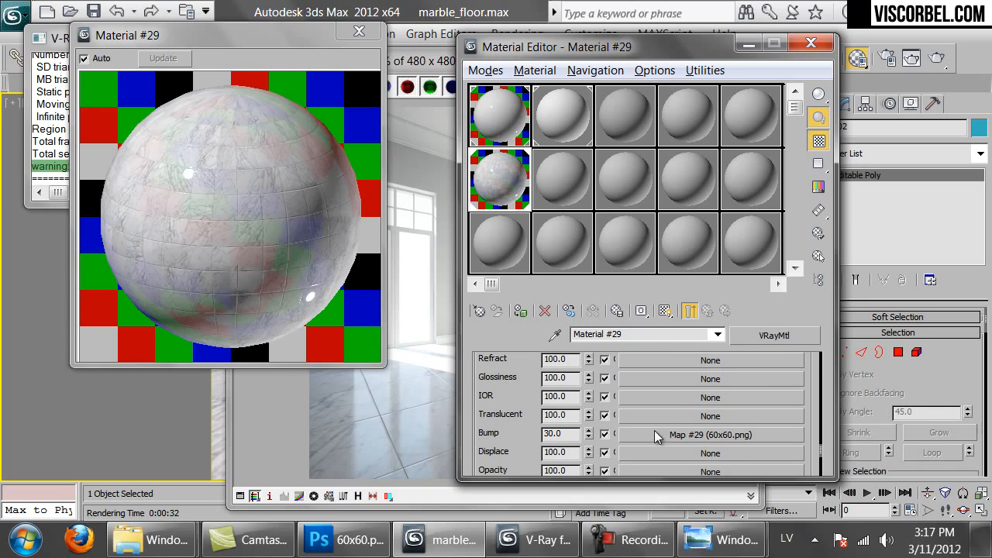
double_click(564, 434)
text(10)
Re-render the room with the weaker bump, then close the render result
click(646, 434)
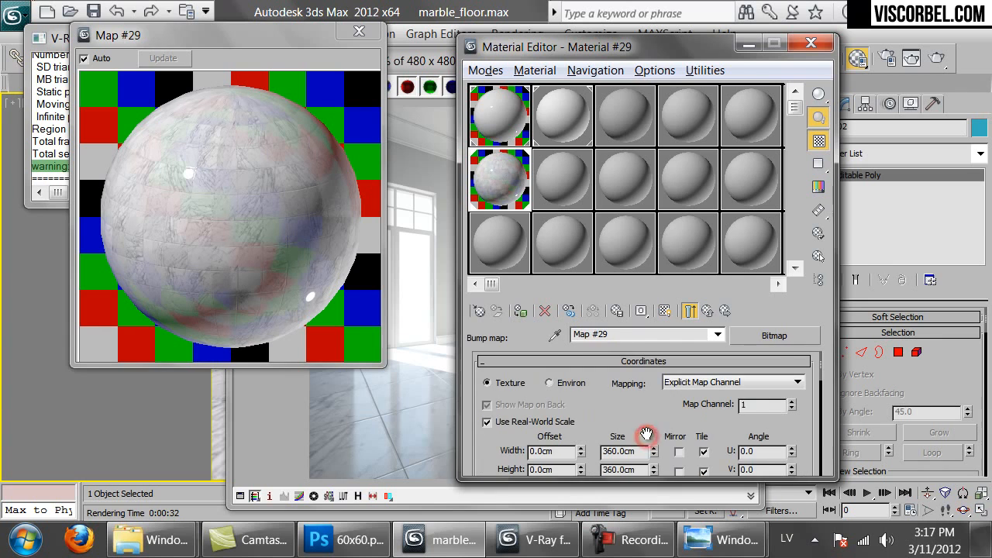
click(353, 445)
click(747, 88)
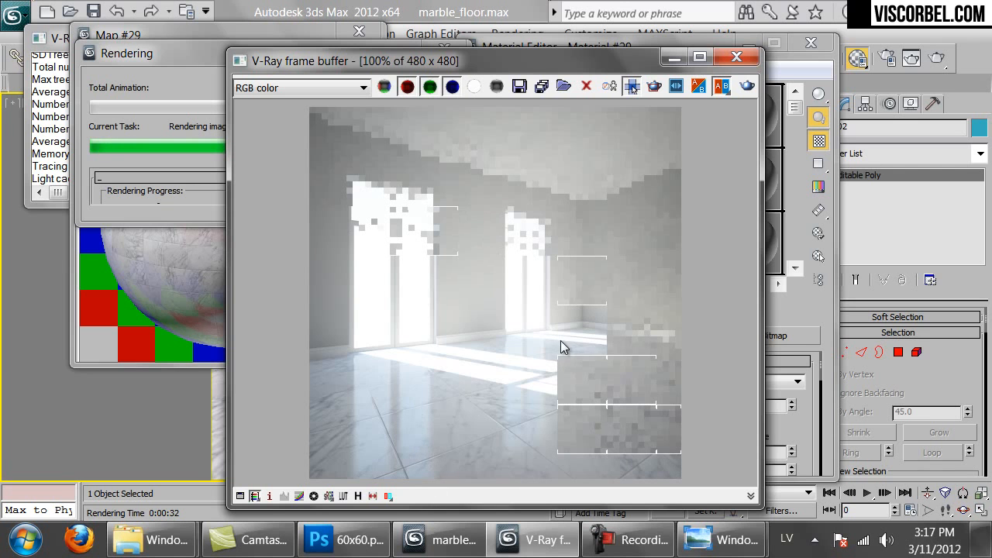
click(160, 230)
click(350, 36)
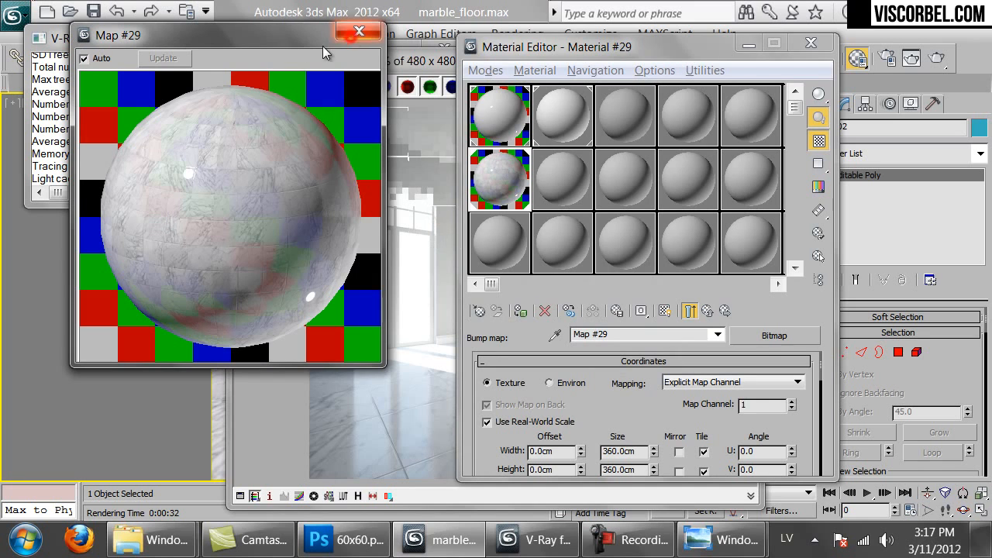
click(412, 309)
click(155, 111)
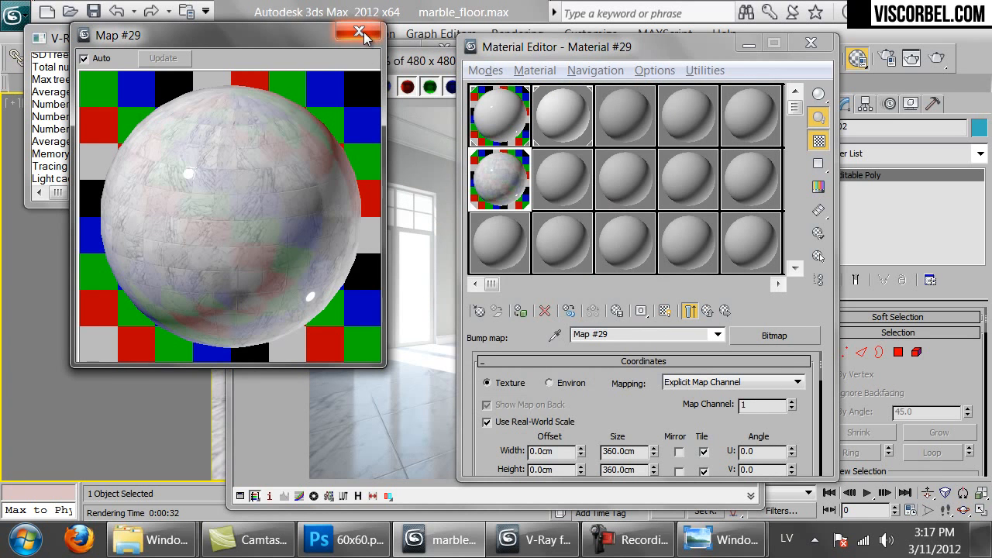
click(418, 457)
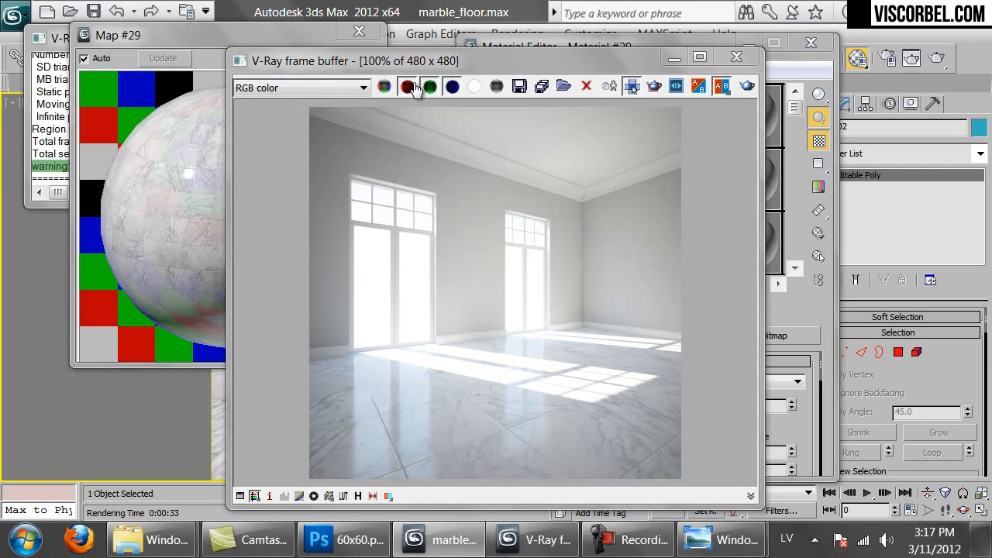
click(736, 56)
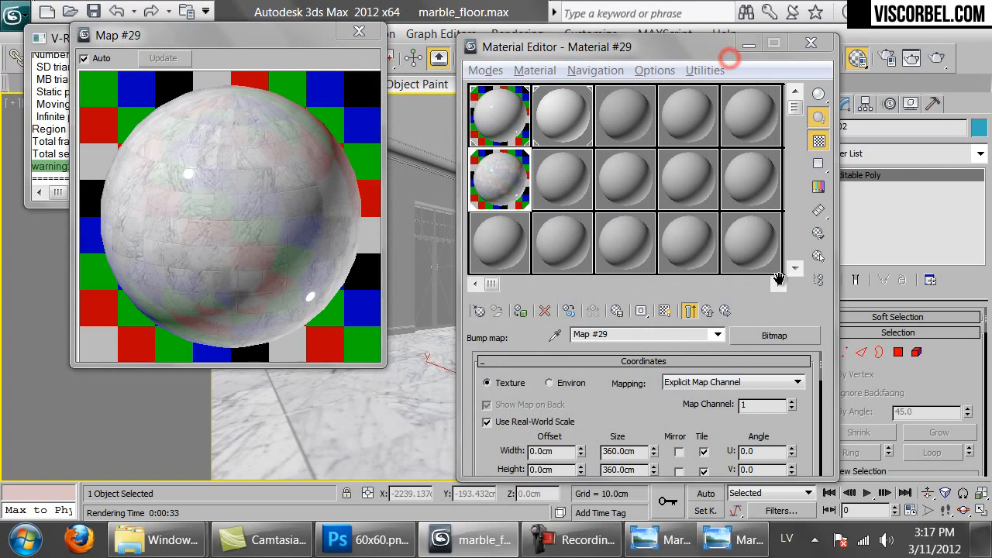
Copy the 60x60.png tile map from the material's Bump slot
click(712, 313)
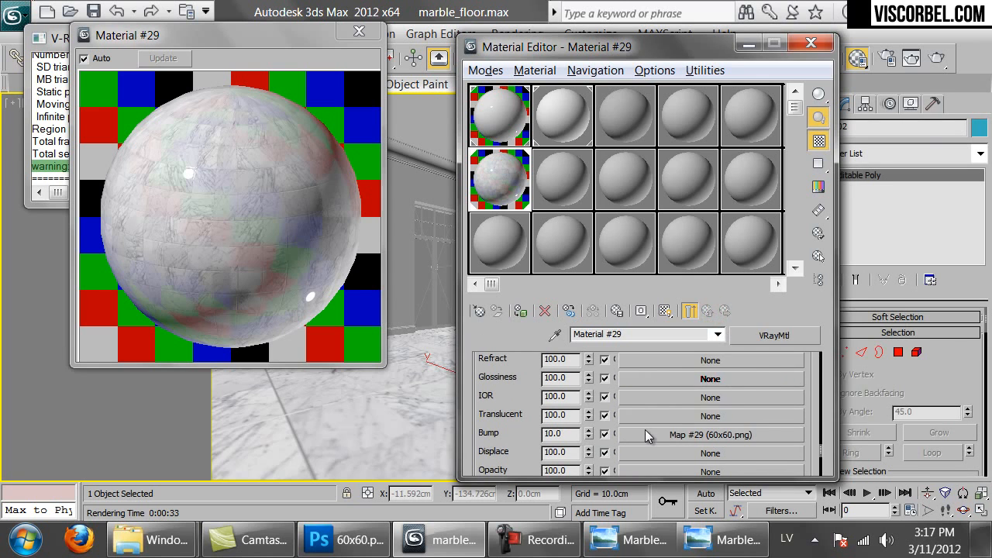
right_click(645, 429)
click(701, 331)
scroll(507, 388, up, 5)
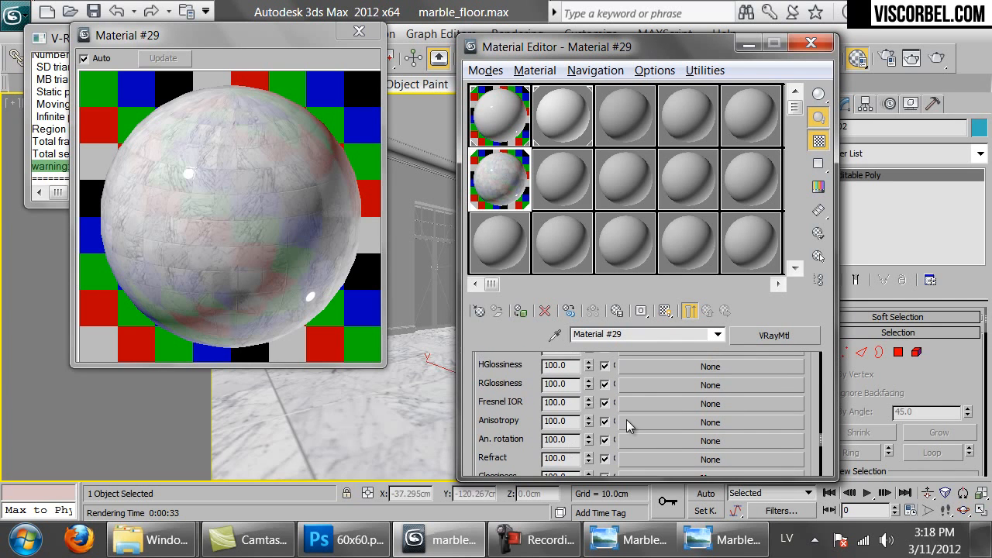
scroll(663, 391, up, 3)
Paste the copied tile map into the empty Reflect map slot
right_click(662, 391)
click(693, 400)
click(656, 394)
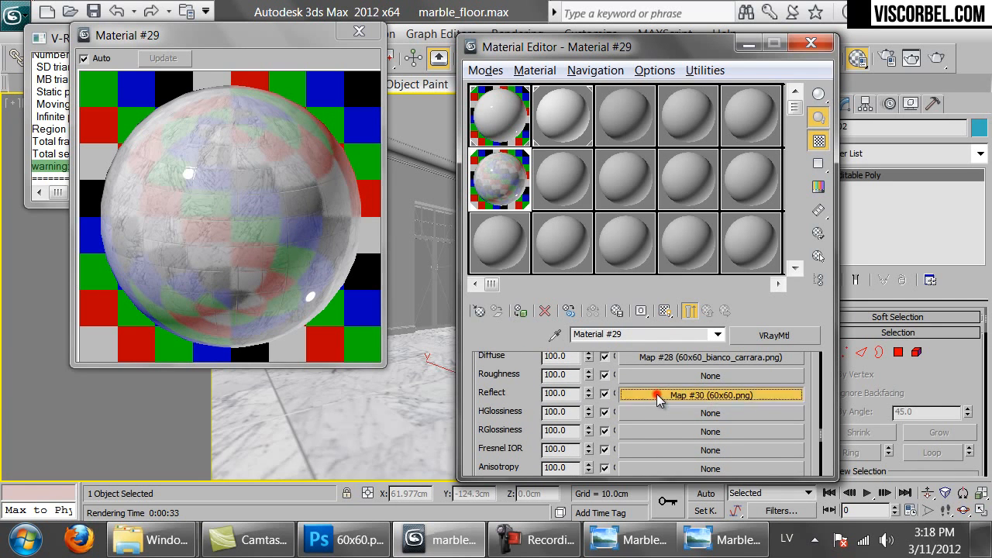
drag(643, 418, 670, 281)
click(687, 313)
click(488, 175)
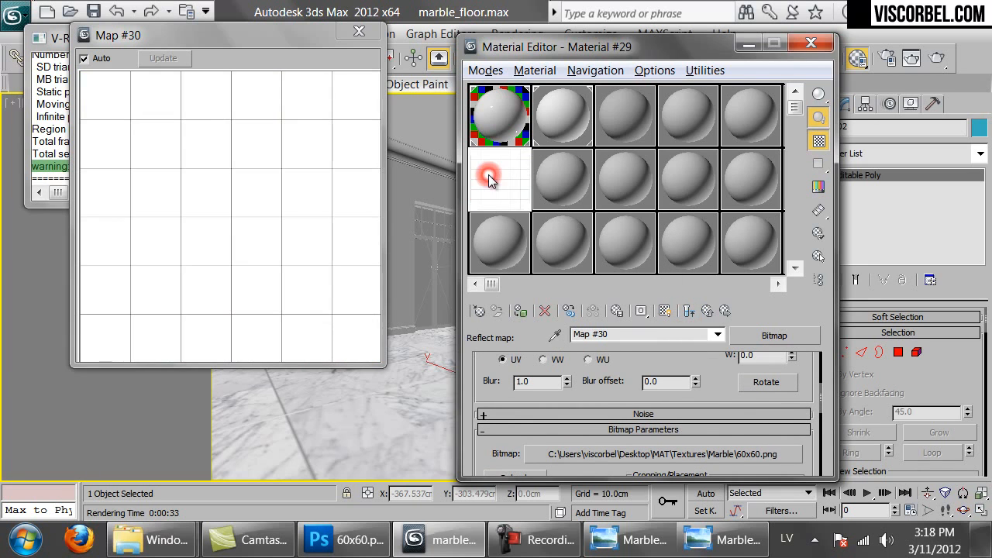
Turn the reflection map into a Mix map with the tile bitmap as its mix amount
click(786, 338)
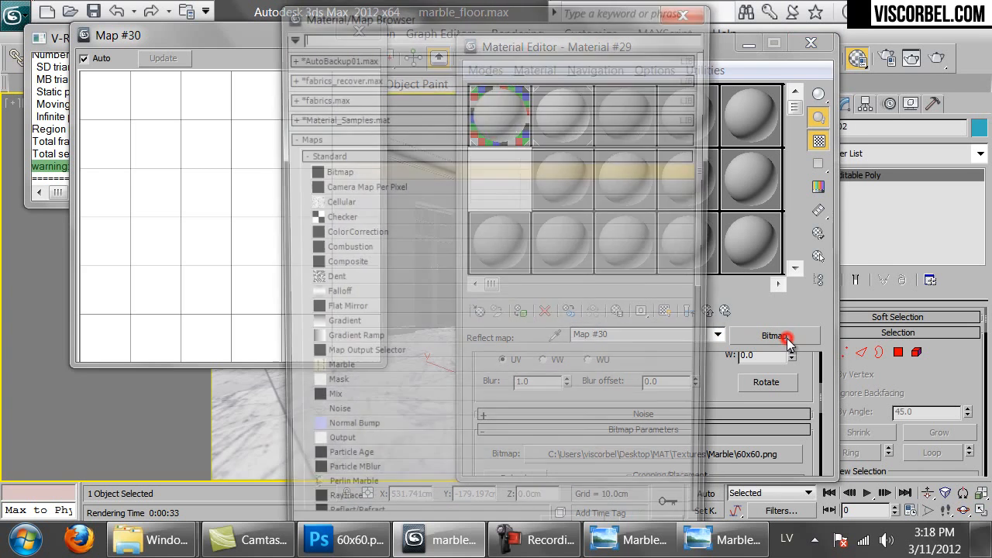
double_click(310, 403)
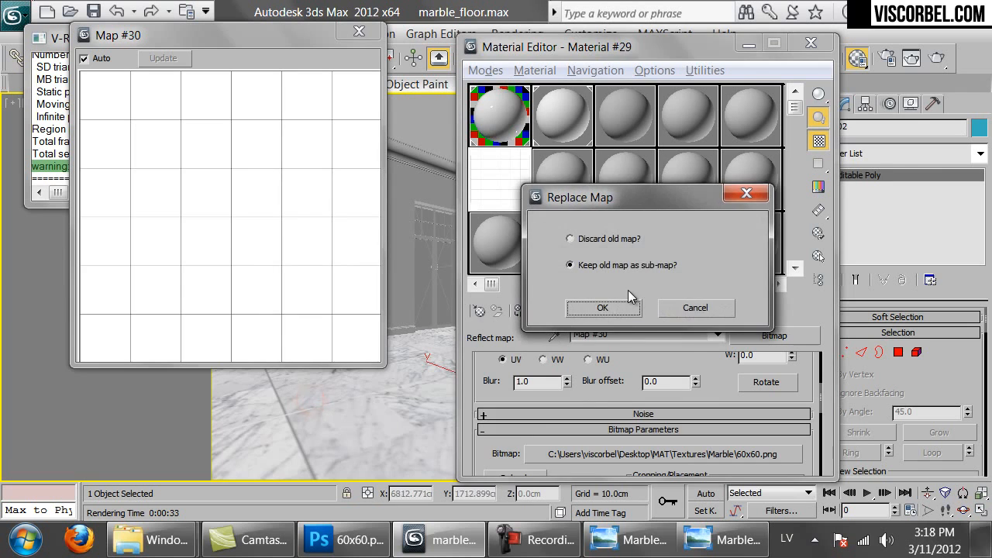
click(620, 306)
right_click(689, 402)
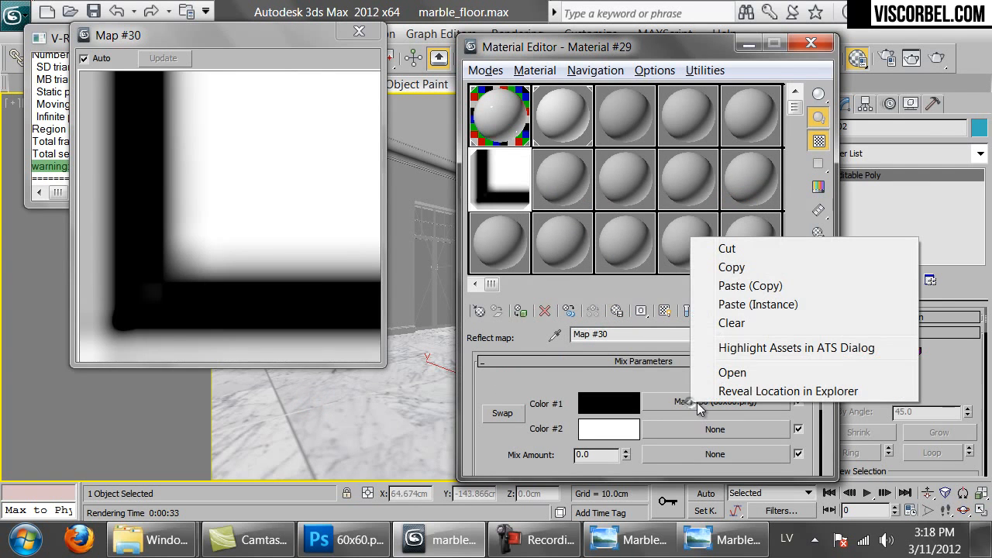
click(726, 252)
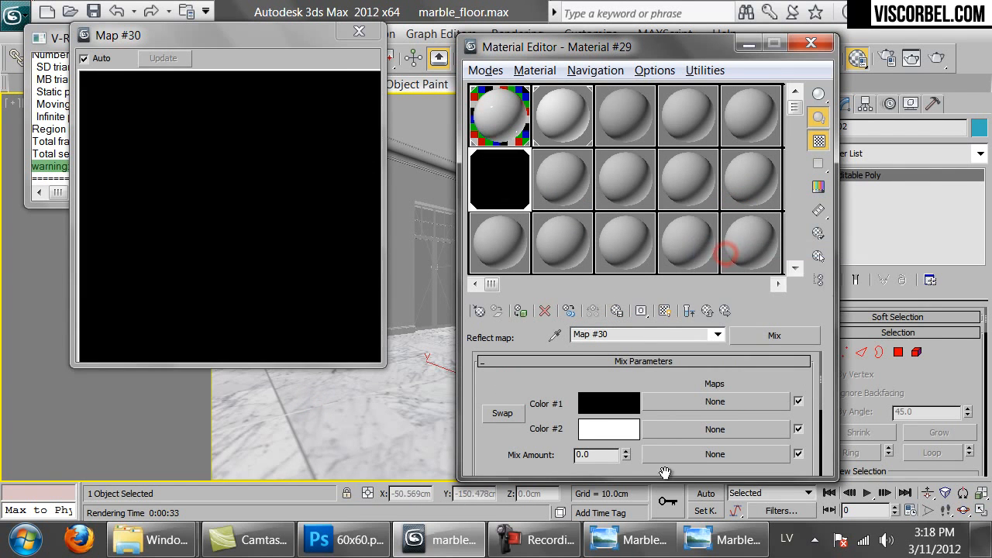
right_click(669, 450)
click(721, 464)
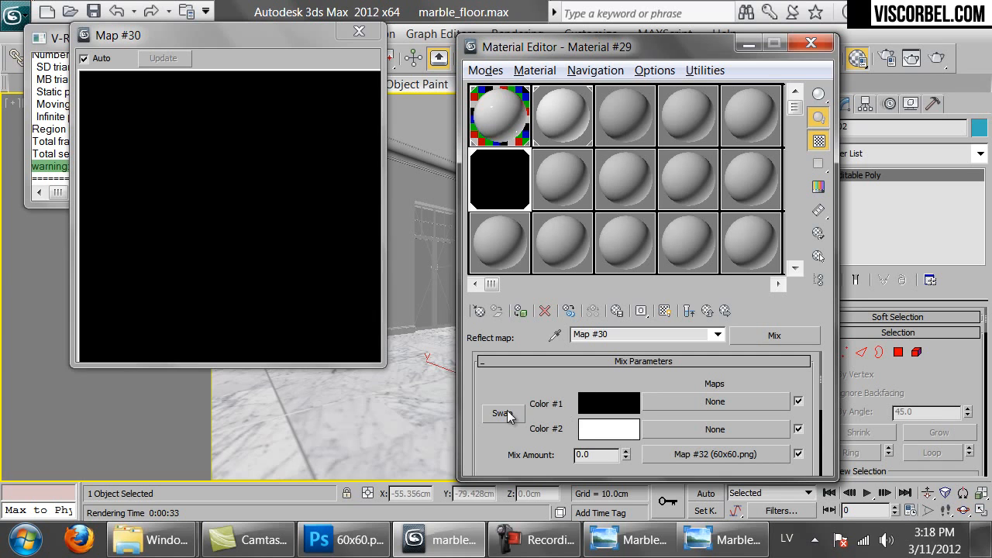
click(690, 310)
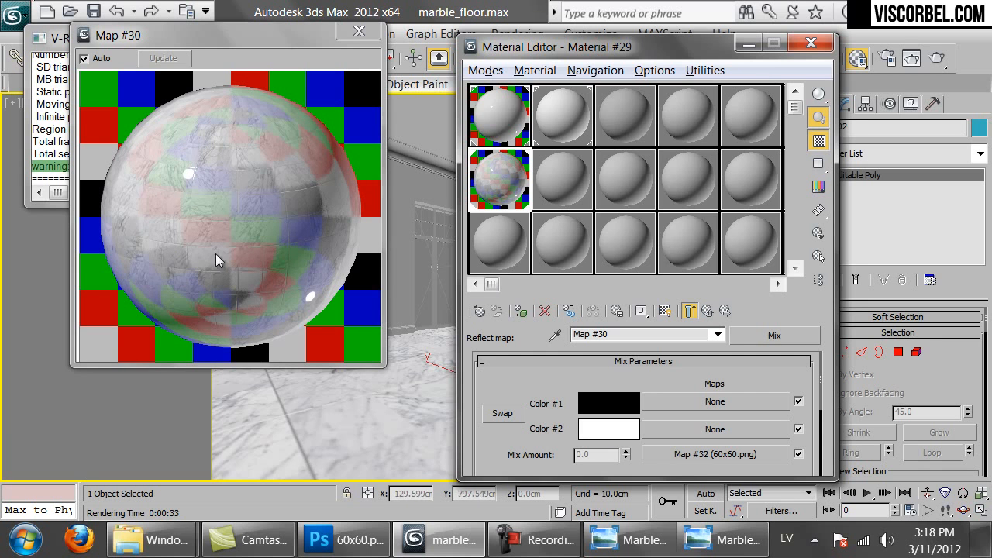
Set Mix Color #2 to grey 120 and Color #1 to 20, then start a test render
click(603, 430)
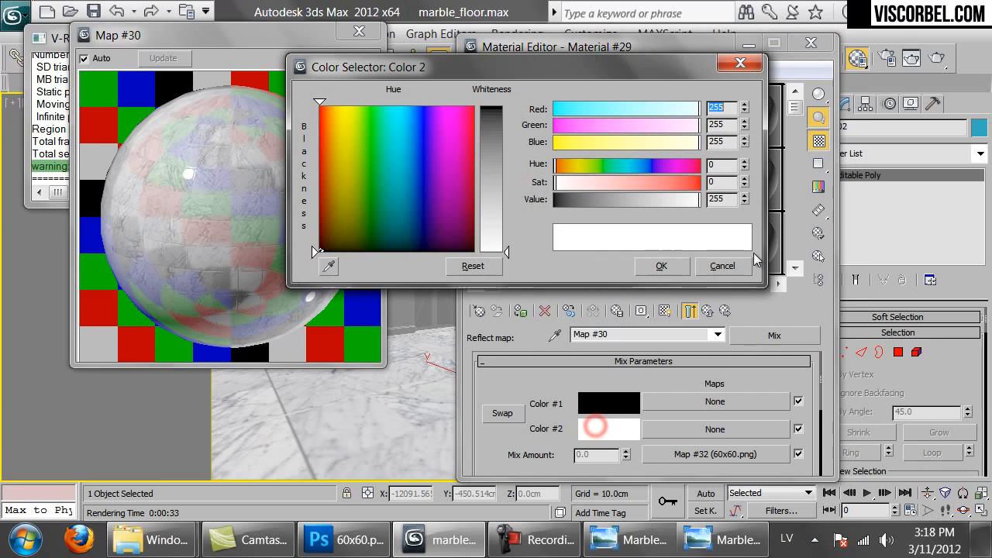
double_click(728, 199)
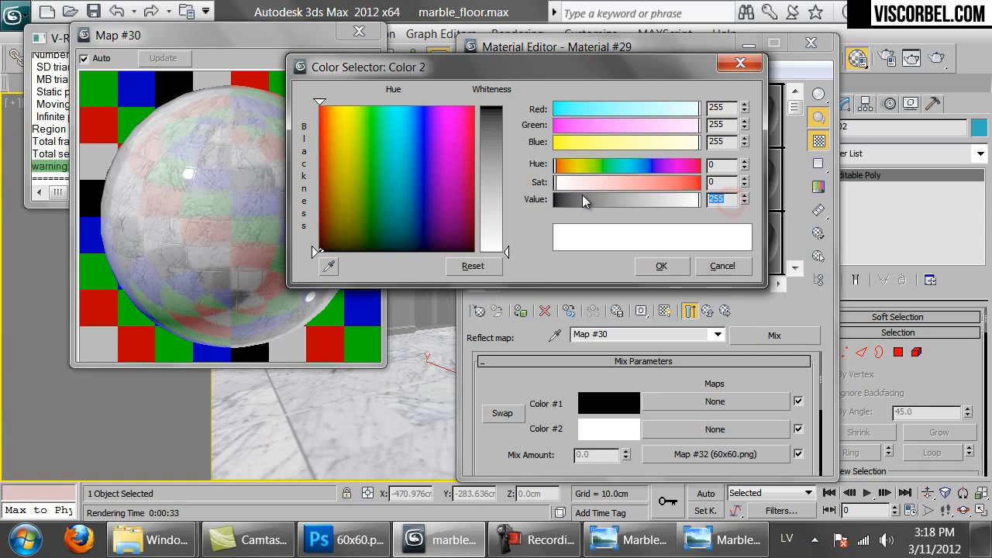
text(120)
key(Return)
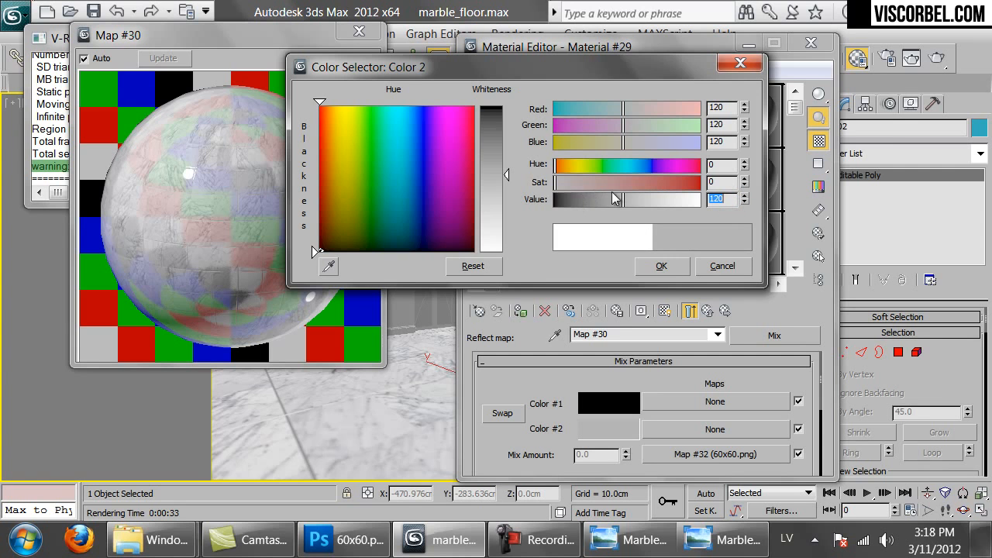
click(659, 265)
click(610, 397)
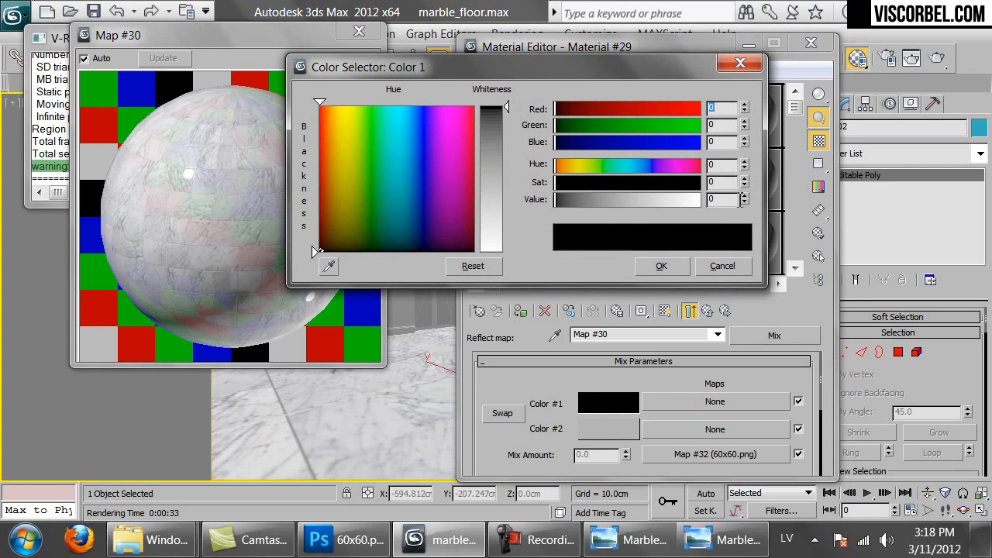
text(20)
key(Return)
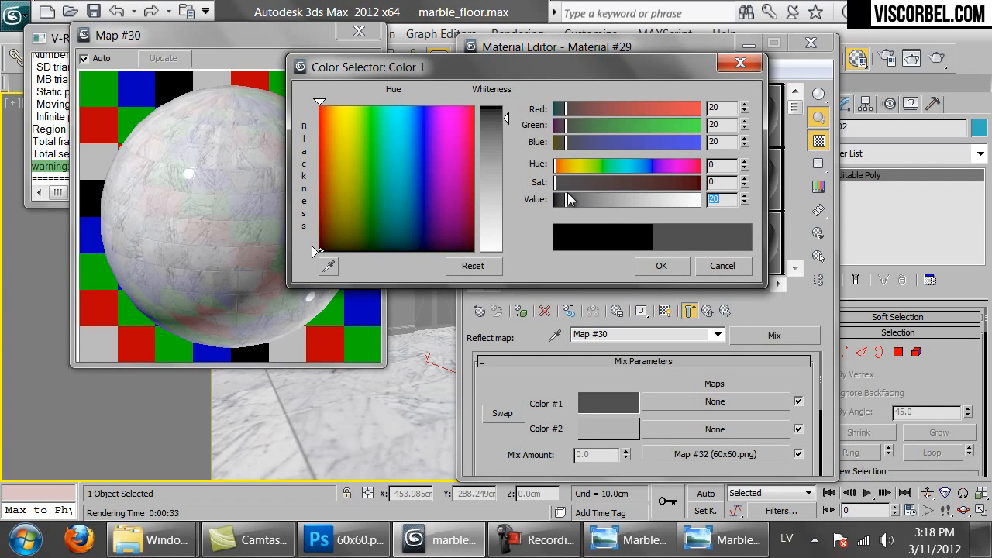
click(679, 267)
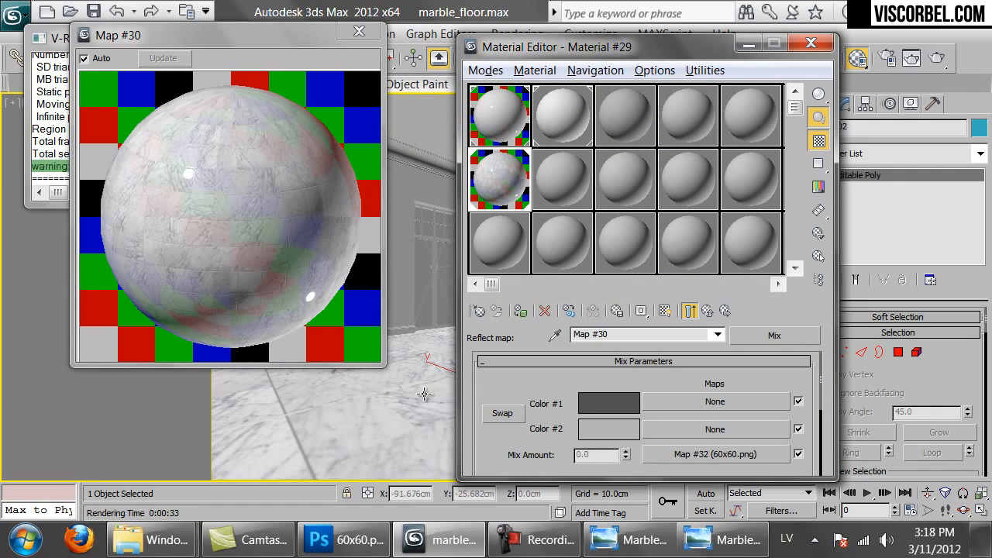
click(938, 58)
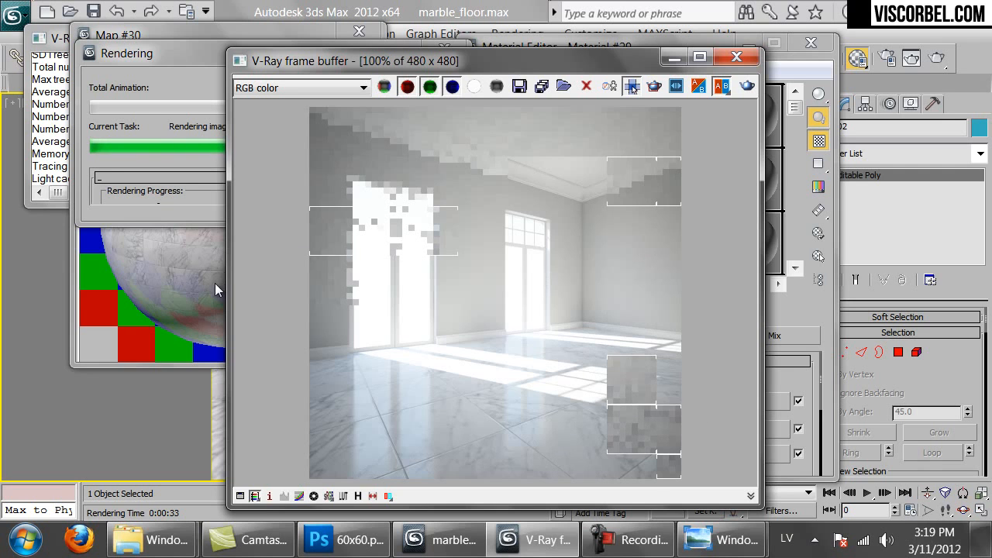
Cancel the running render and set the mix-amount bitmap's tile size to 180 x 180 cm
click(166, 189)
click(407, 85)
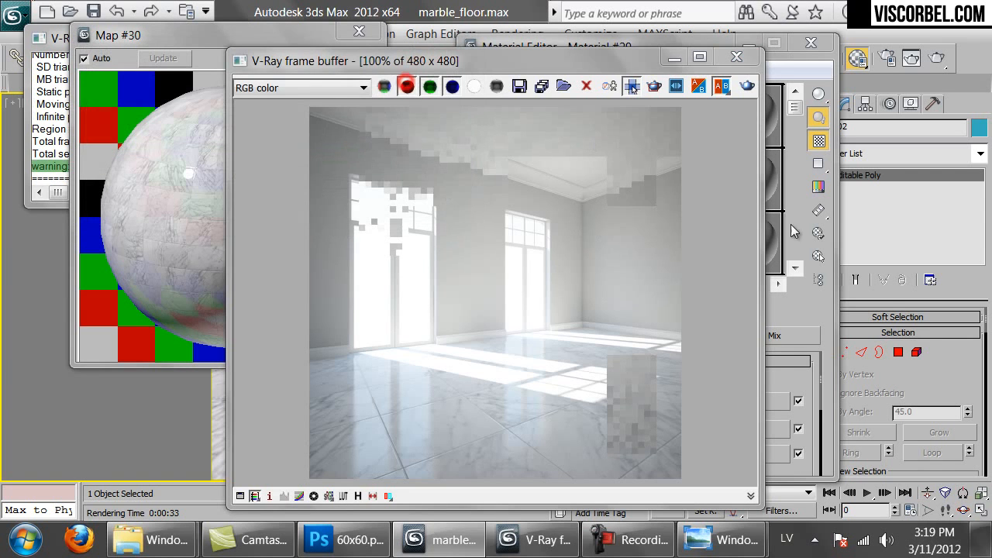
click(785, 369)
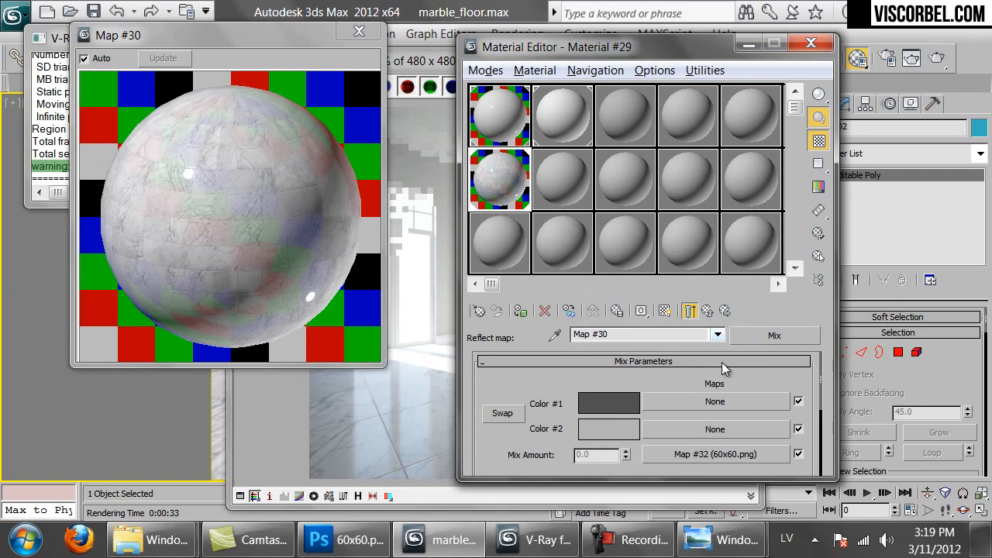
click(715, 455)
double_click(638, 451)
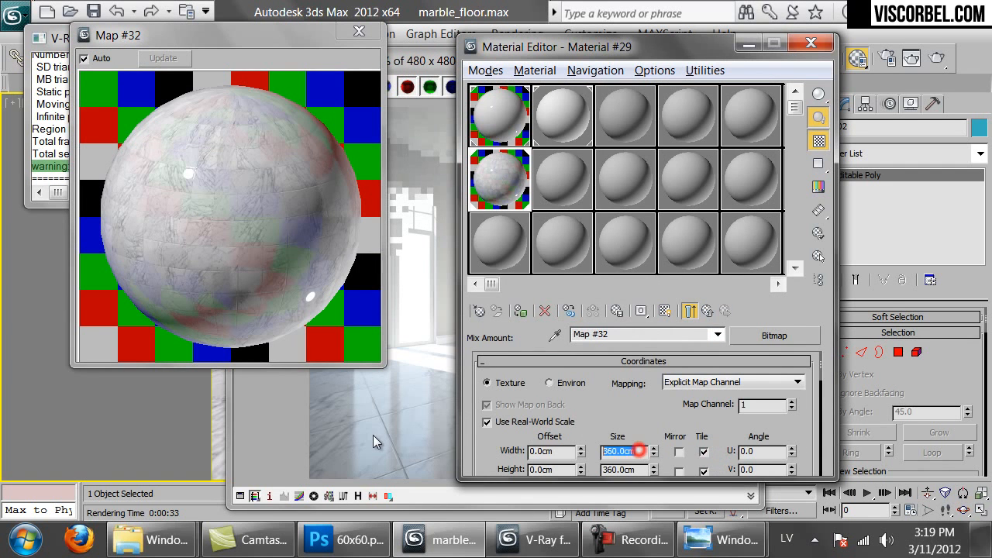
text(180)
key(Return)
double_click(632, 469)
text(180)
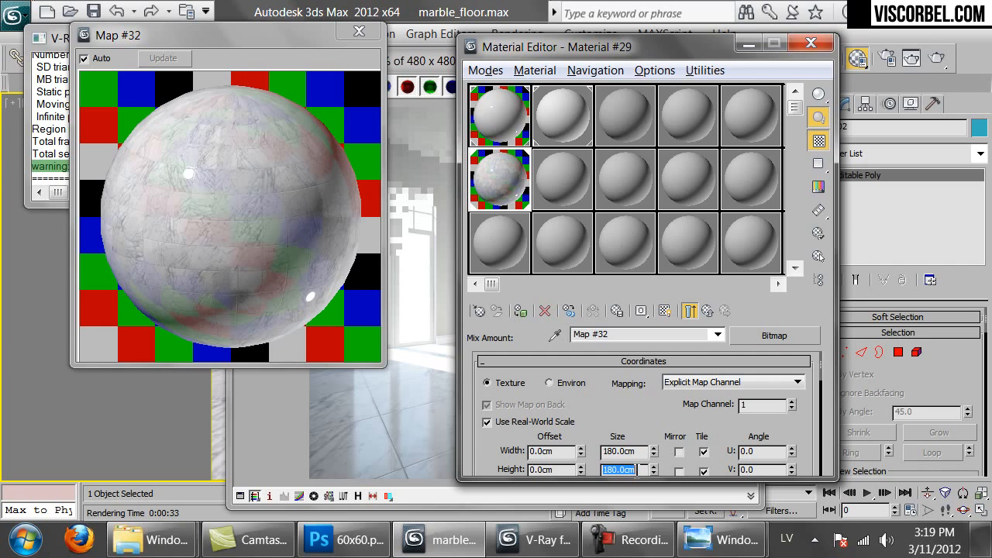
Set the diffuse marble bitmap's tile size to 180 x 180 cm
click(708, 312)
click(708, 310)
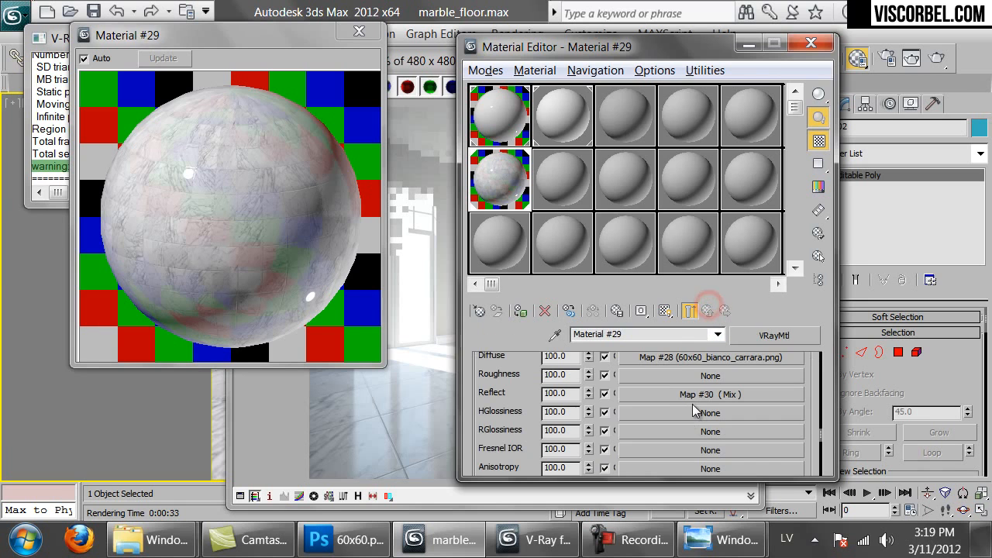
click(678, 354)
click(640, 452)
double_click(640, 451)
text(180)
key(Return)
double_click(631, 471)
text(180)
key(Return)
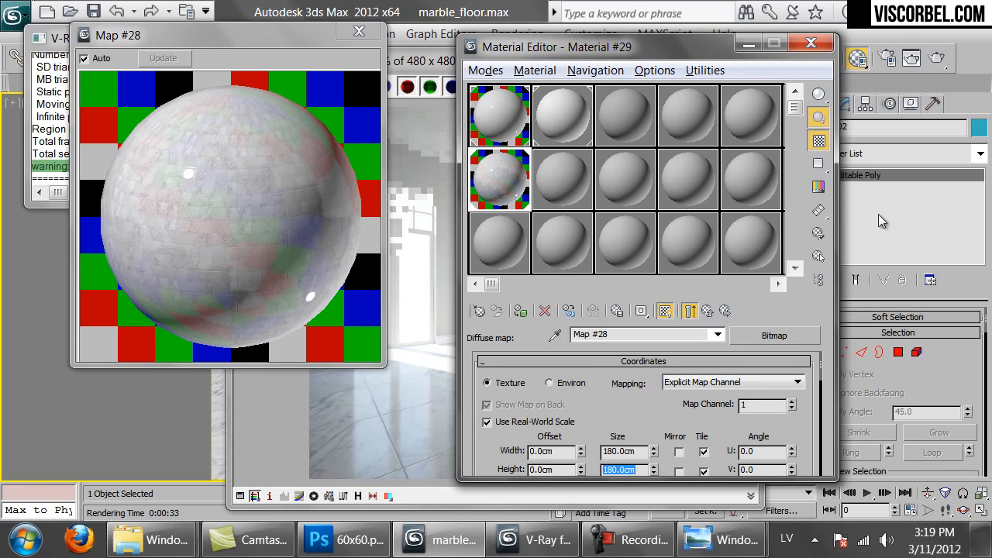
Set the bump bitmap's tile size to 180 x 180 cm
click(689, 311)
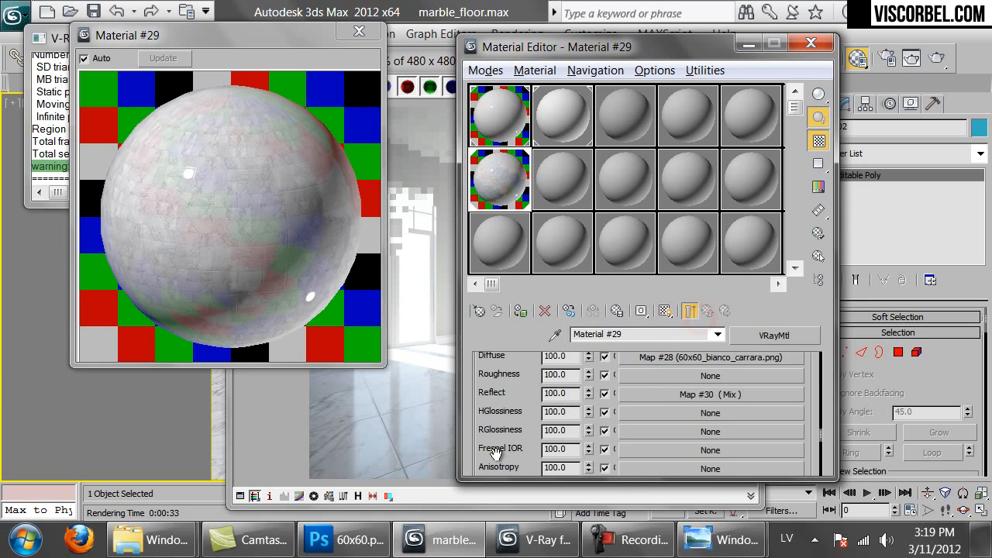
scroll(496, 453, down, 5)
click(671, 409)
double_click(620, 451)
text(180)
double_click(630, 469)
text(180)
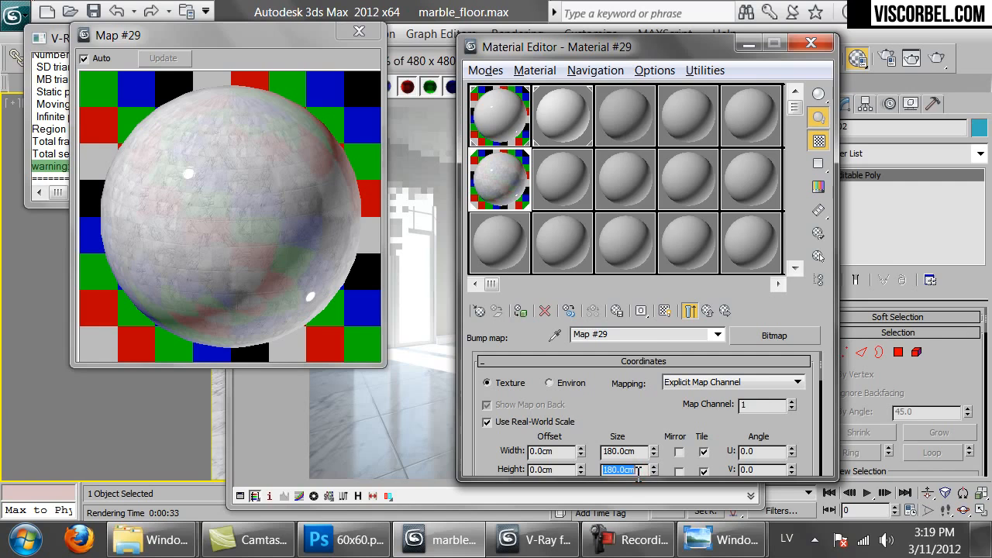
click(406, 448)
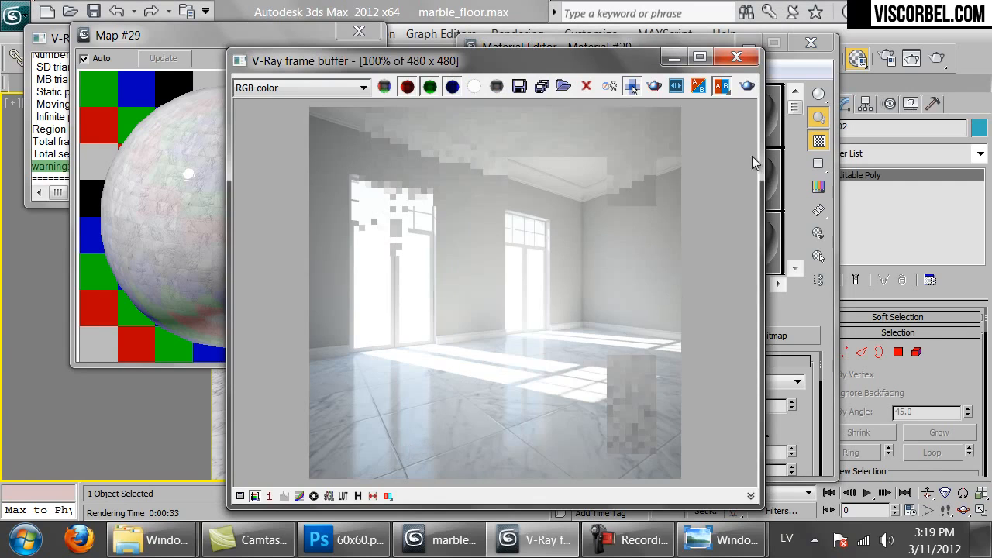
Render the room again and zoom to 200% to inspect the smaller 180 cm floor tiles
click(746, 89)
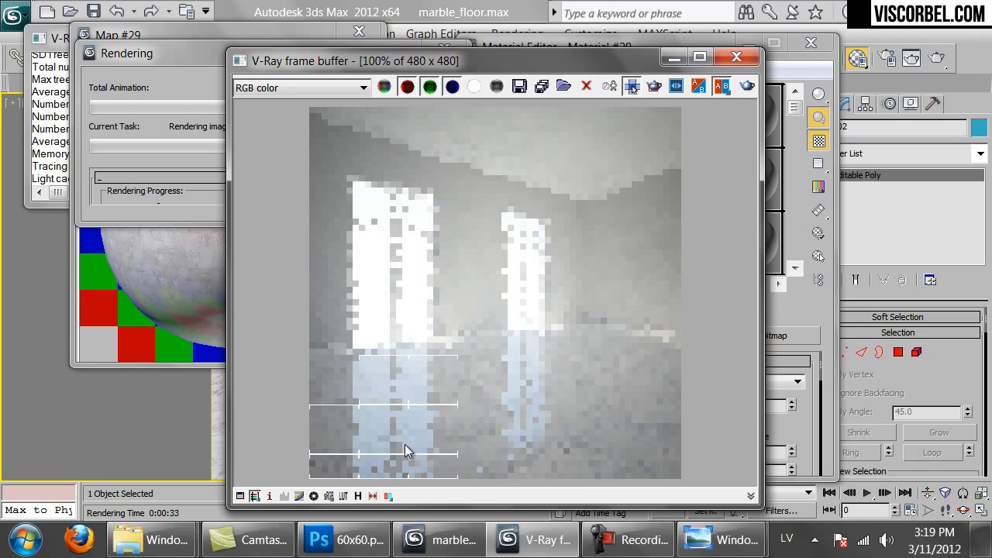
scroll(404, 445, up, 1)
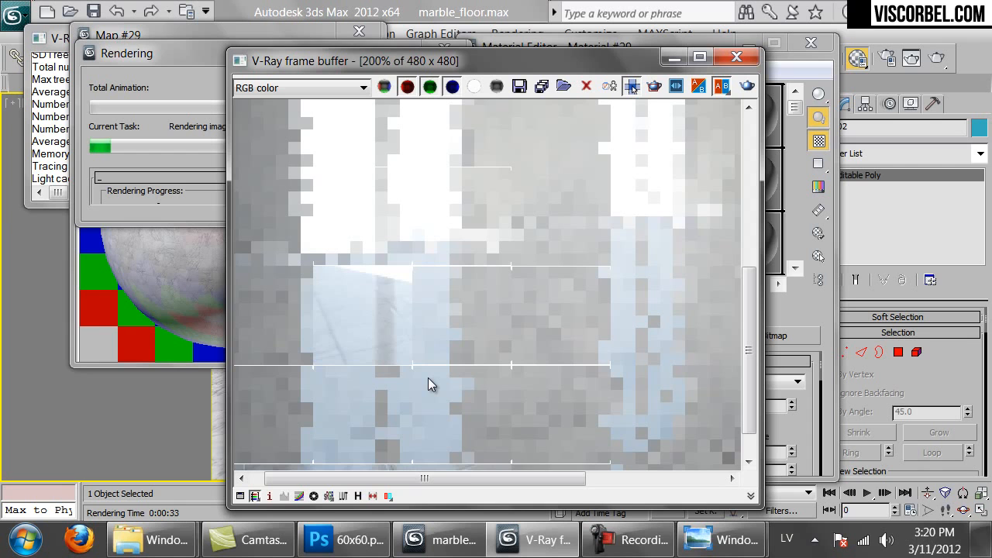
scroll(428, 377, down, 1)
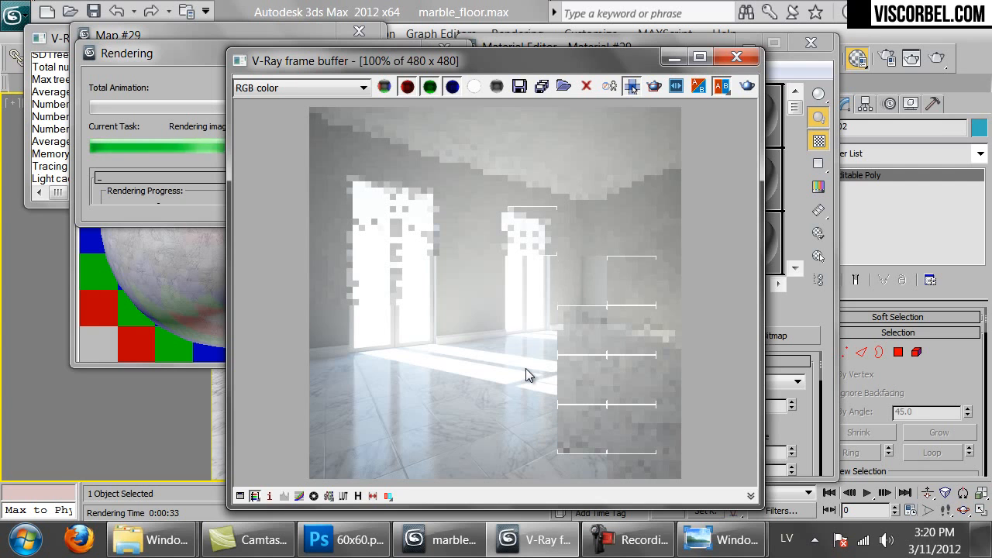
scroll(470, 412, up, 1)
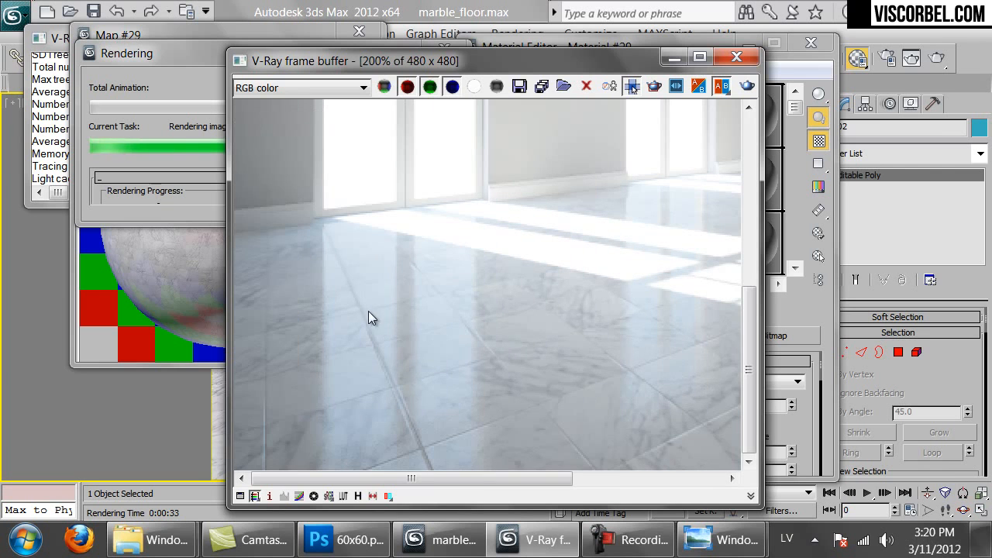
middle_drag(572, 432, 313, 331)
middle_drag(464, 320, 649, 322)
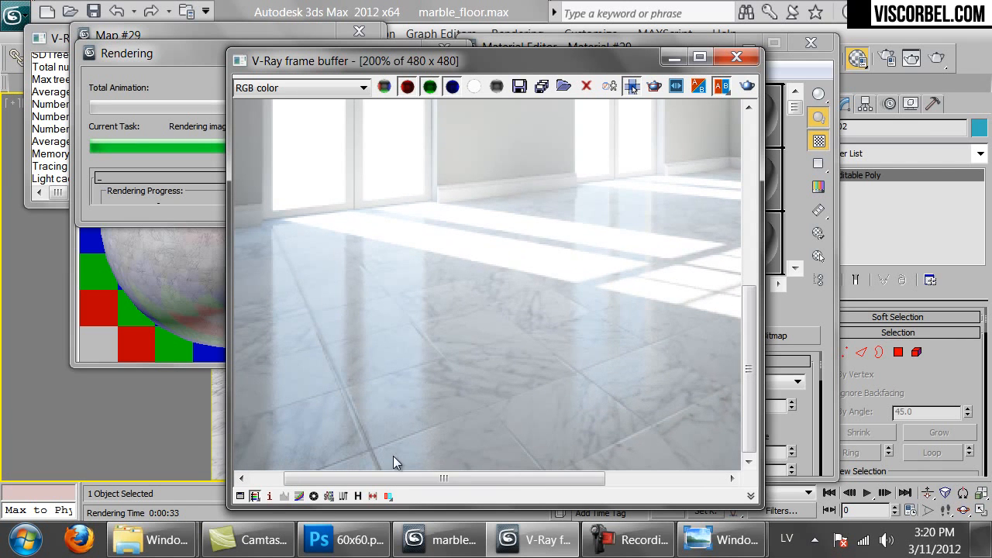
scroll(454, 341, down, 1)
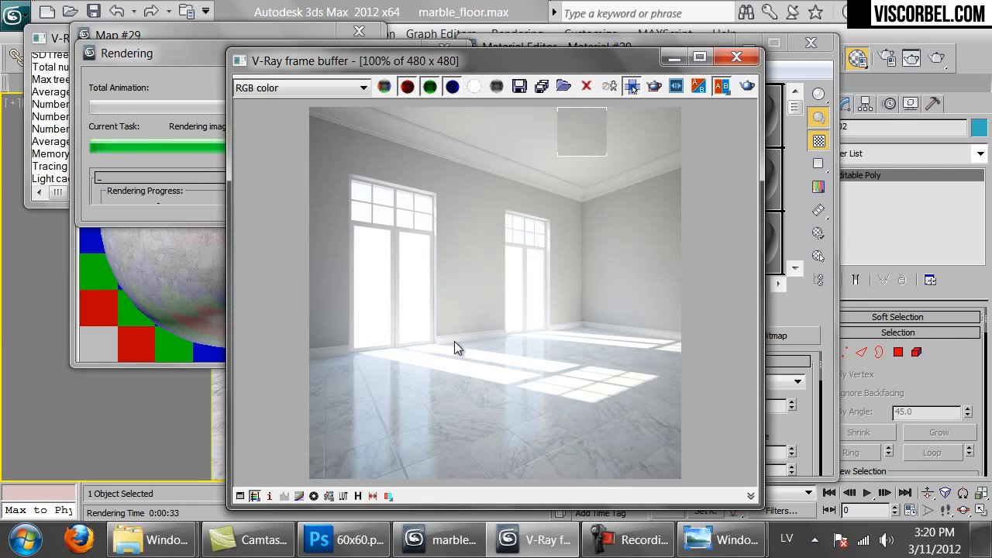
Switch to 60x60.png in Photoshop and inspect its tile edges at 100% zoom
click(357, 540)
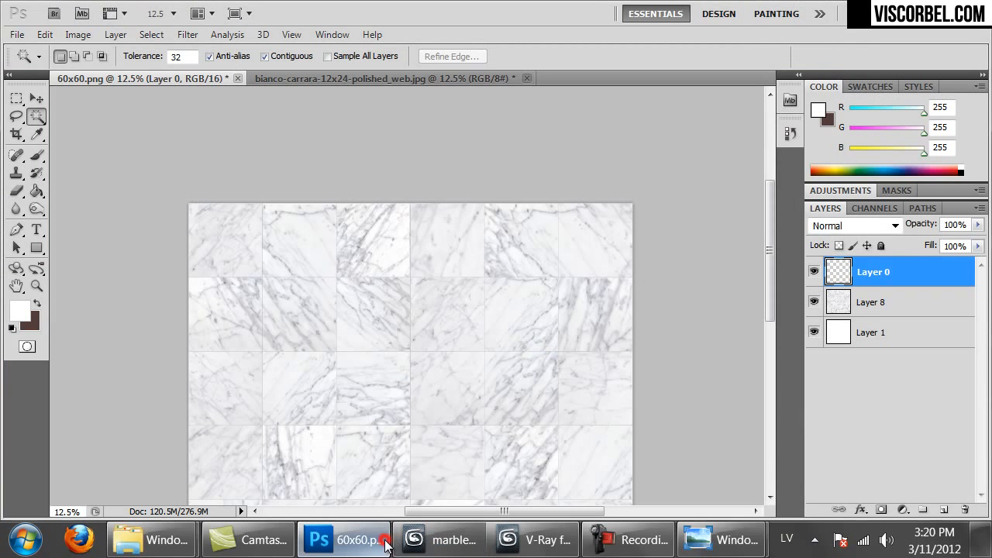
key(ctrl+1)
drag(664, 225, 194, 277)
drag(560, 263, 546, 335)
drag(488, 307, 57, 166)
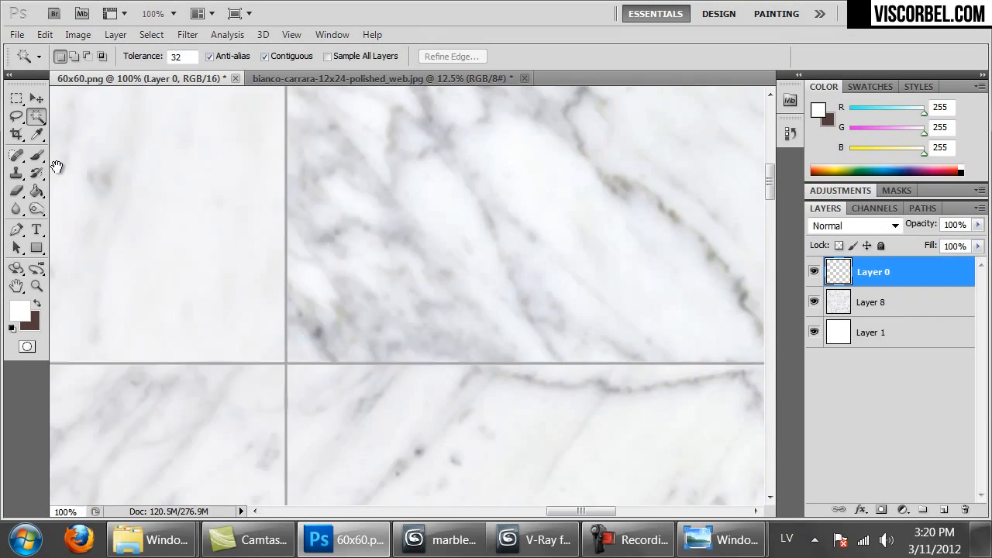
drag(494, 240, 426, 254)
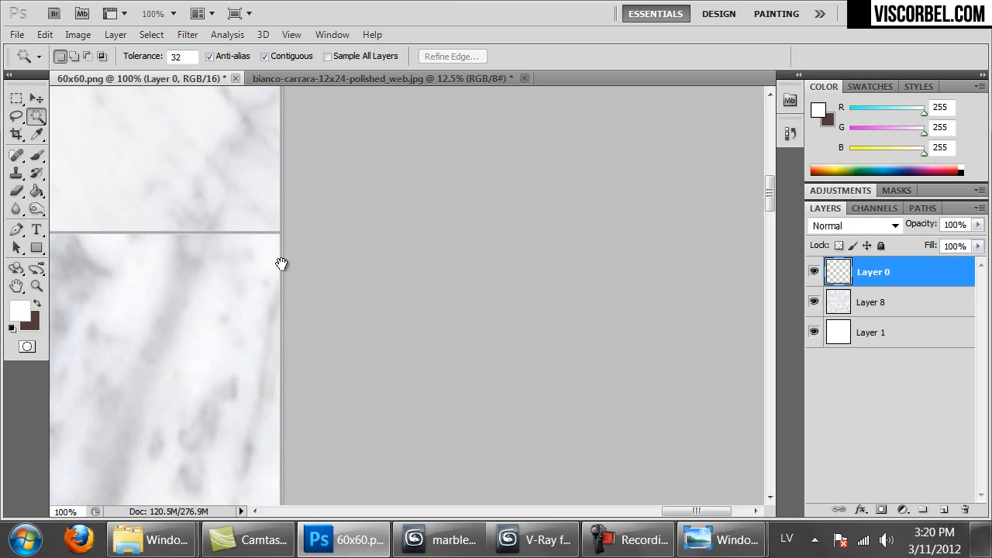
drag(225, 264, 814, 286)
drag(210, 303, 821, 302)
drag(414, 292, 876, 300)
drag(73, 285, 783, 301)
drag(437, 292, 845, 297)
click(505, 303)
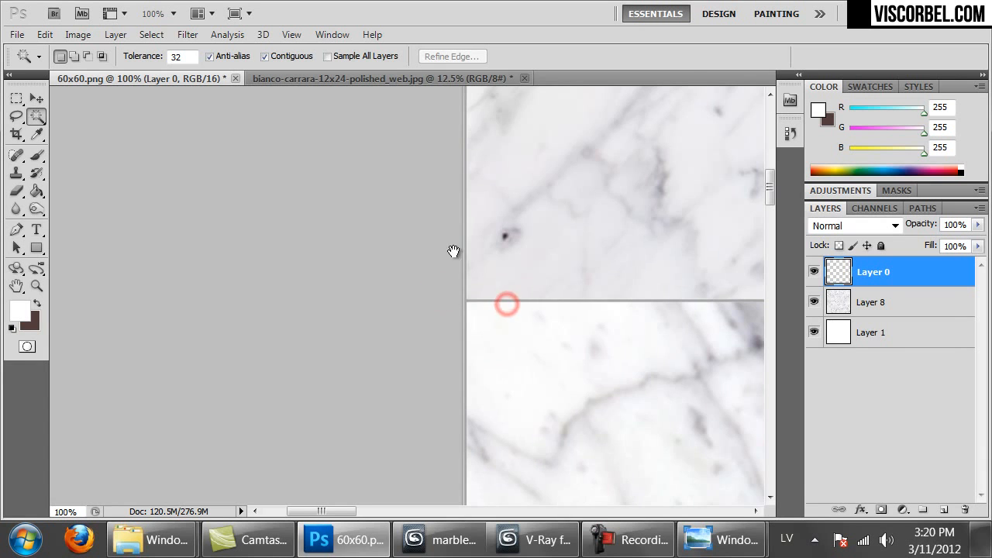
key(ctrl+minus)
key(ctrl+minus)
key(ctrl+minus)
key(ctrl+minus)
key(ctrl+minus)
key(ctrl+minus)
key(ctrl+minus)
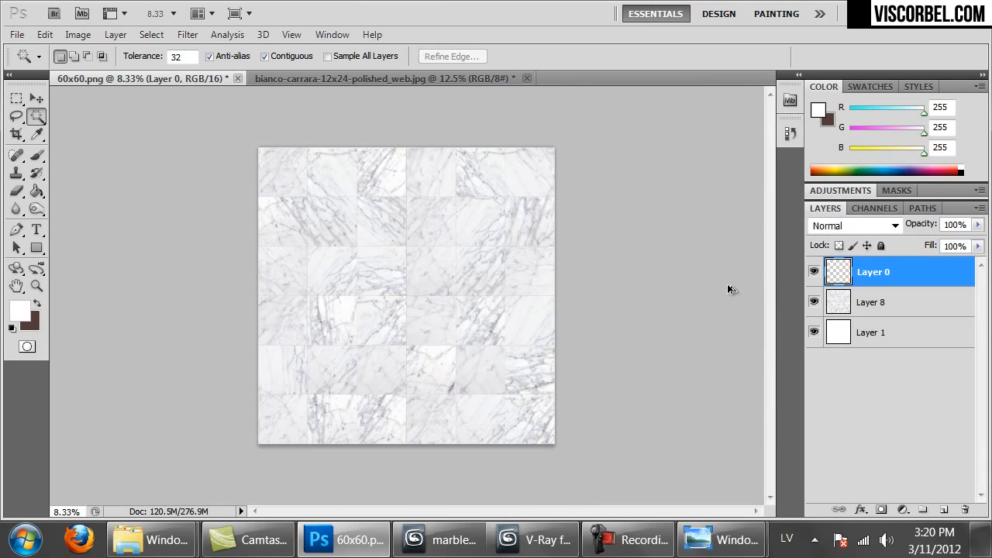
key(ctrl+alt+c)
Trim the canvas width by 6 pixels with a relative Canvas Size change
click(588, 256)
click(707, 214)
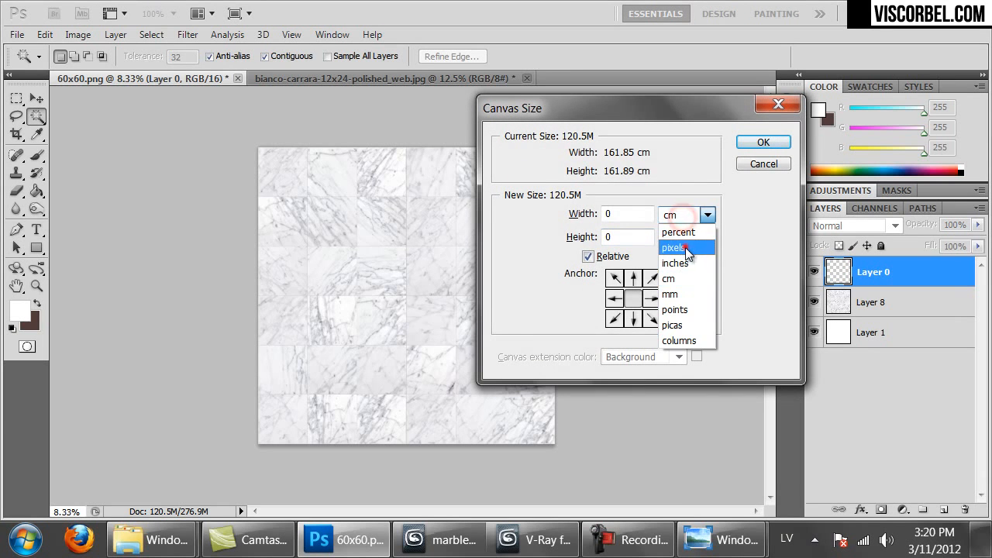
click(685, 247)
double_click(624, 214)
text(-)
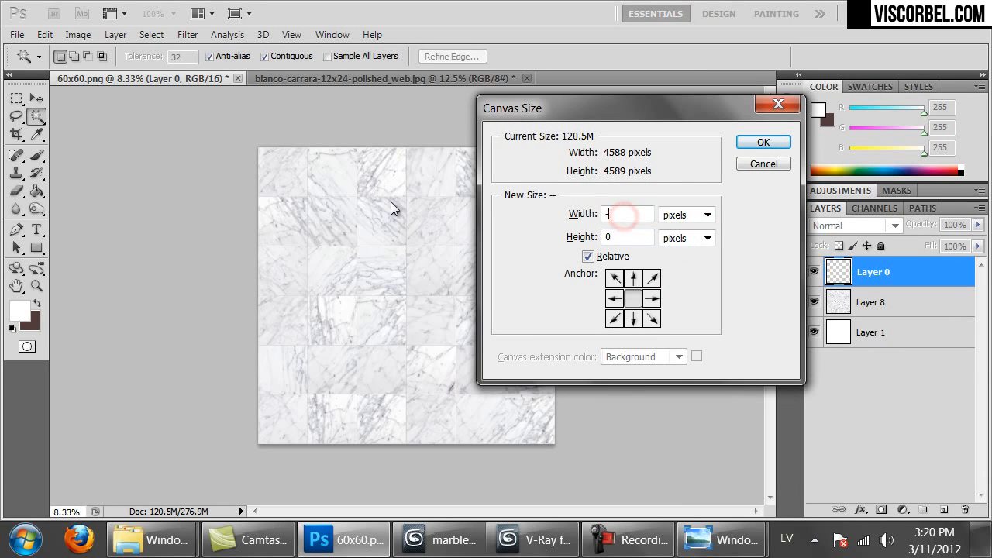
text(6)
key(Tab)
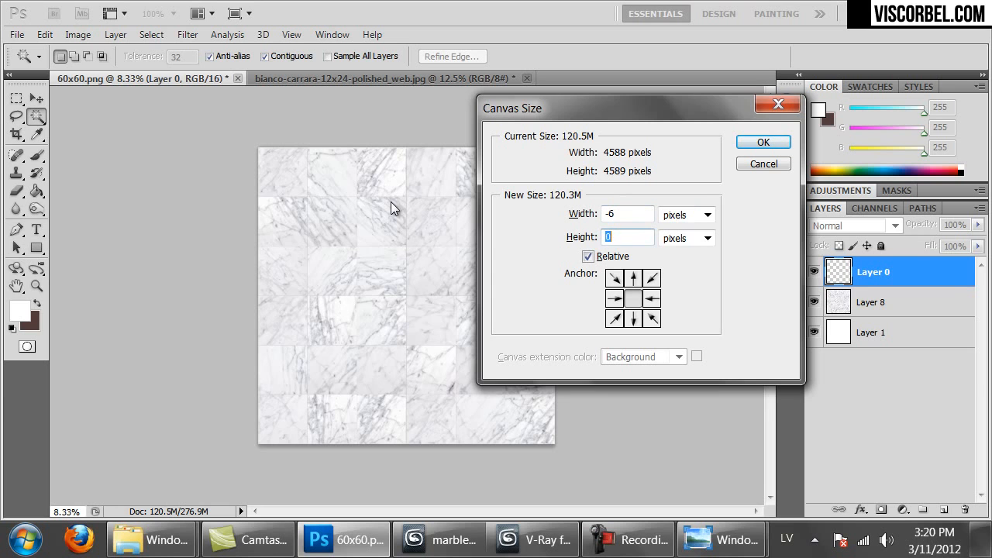
key(Return)
key(Return)
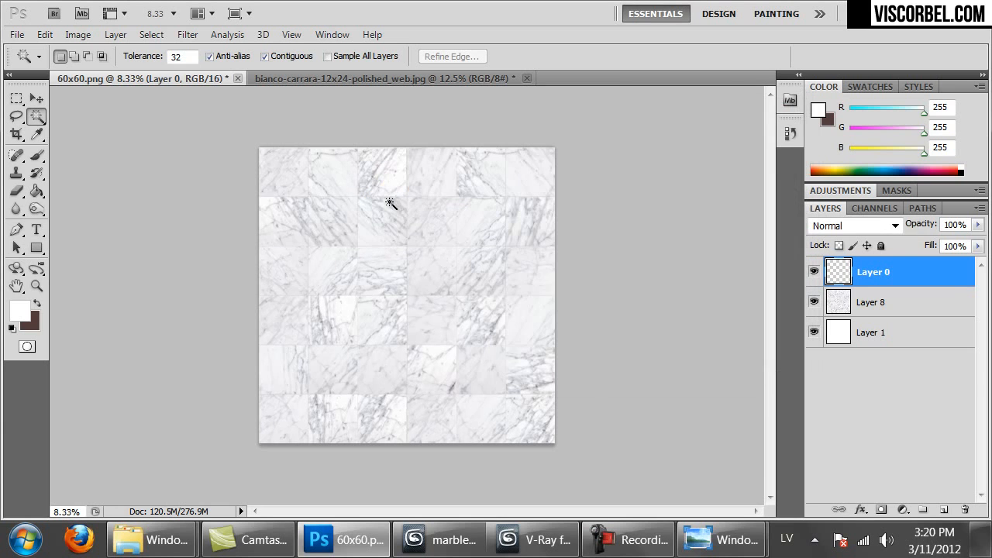
key(ctrl+plus)
key(ctrl+plus)
Zoom to 100% and 300% to check the trimmed tile edge, then zoom out
key(ctrl+1)
drag(271, 279, 744, 332)
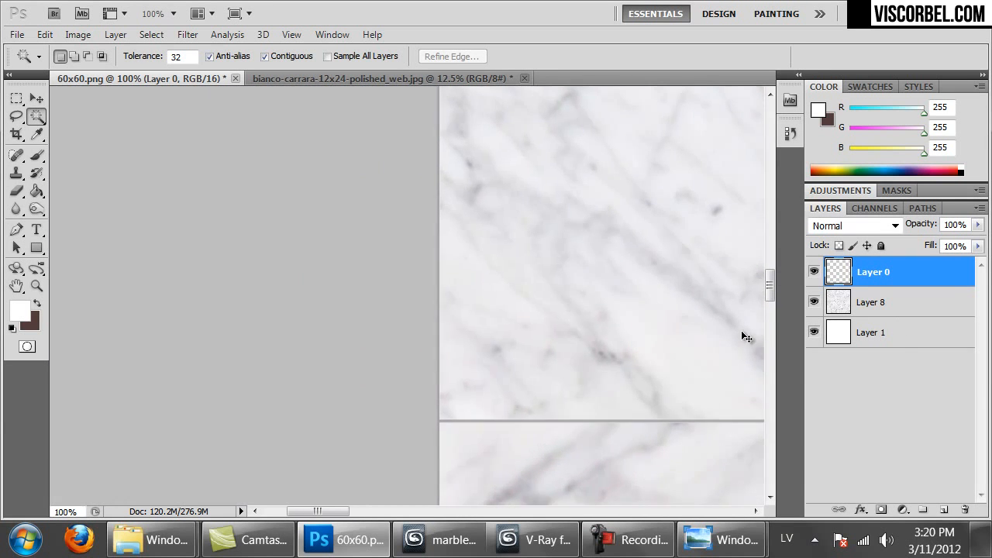
key(ctrl+plus)
key(ctrl+plus)
drag(690, 342, 604, 139)
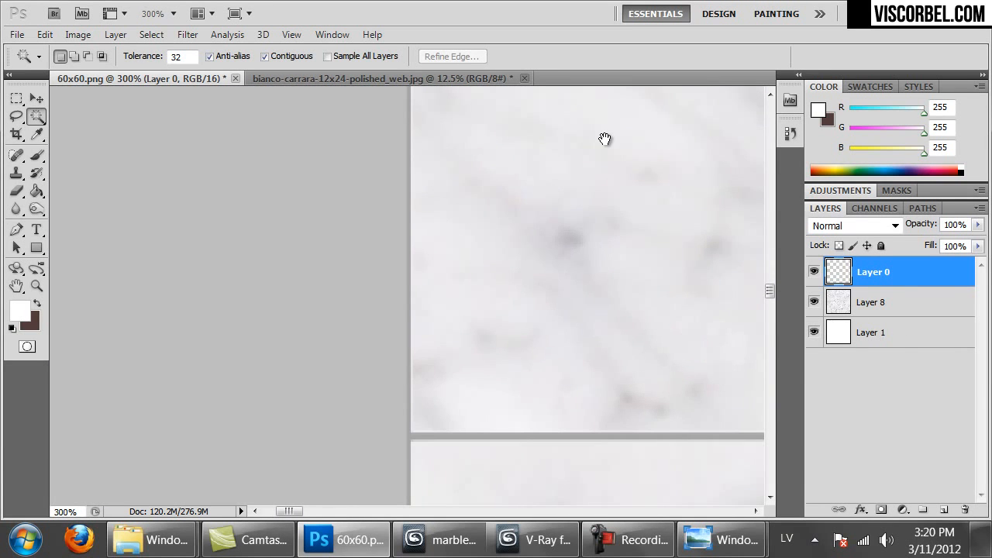
key(ctrl+minus)
key(ctrl+minus)
key(ctrl+minus)
key(ctrl+minus)
key(ctrl+minus)
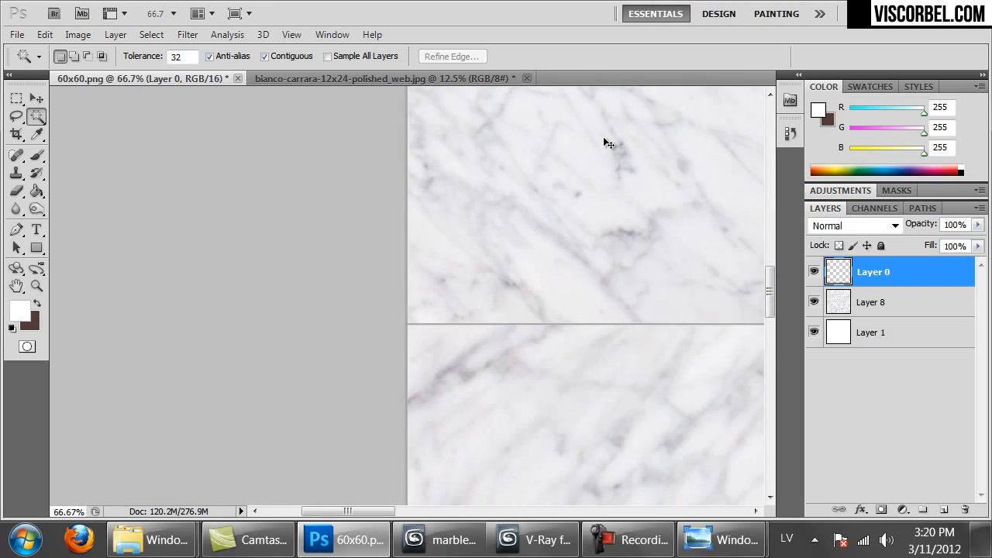
Save the texture as a PNG over 60x60_bianco_carrara.png
key(ctrl+shift+s)
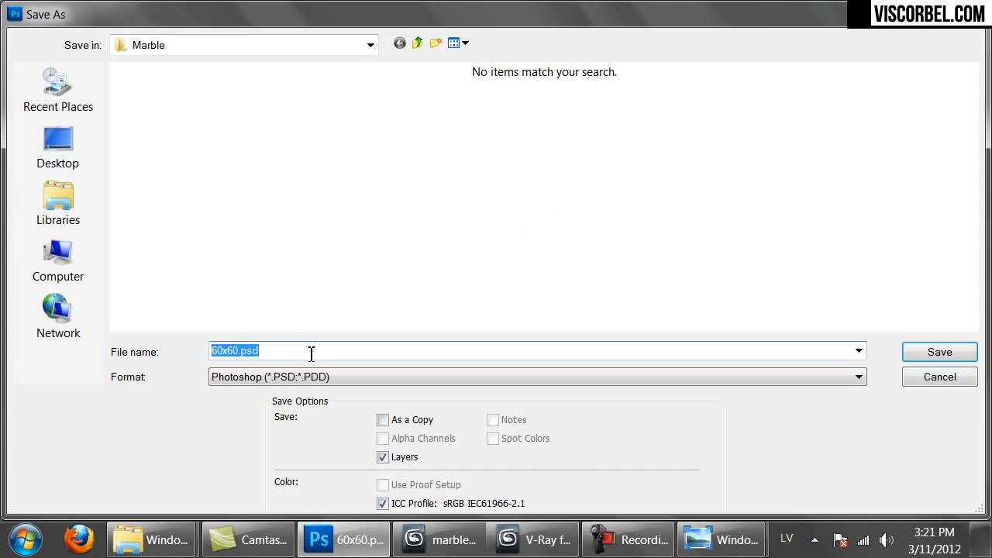
click(292, 383)
click(251, 502)
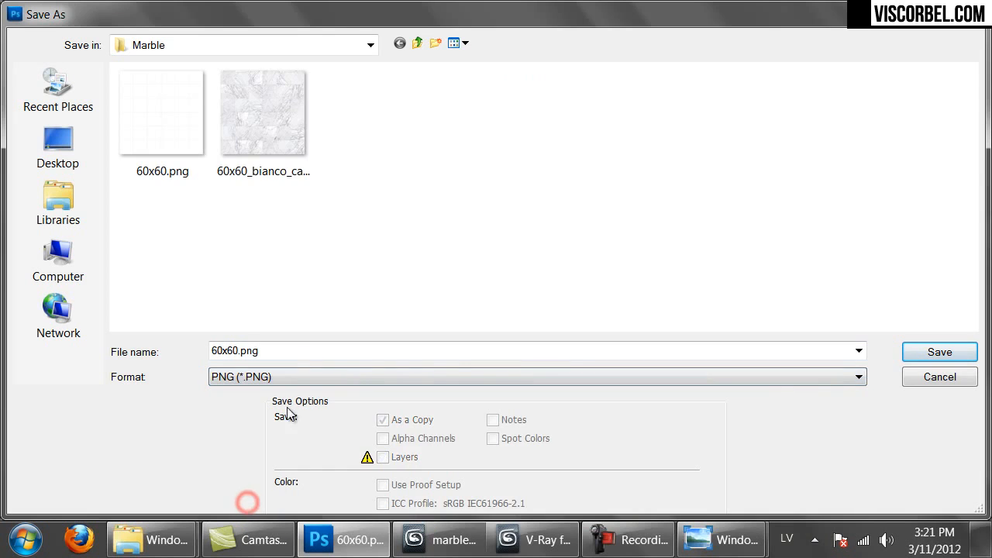
click(271, 138)
double_click(271, 138)
click(474, 218)
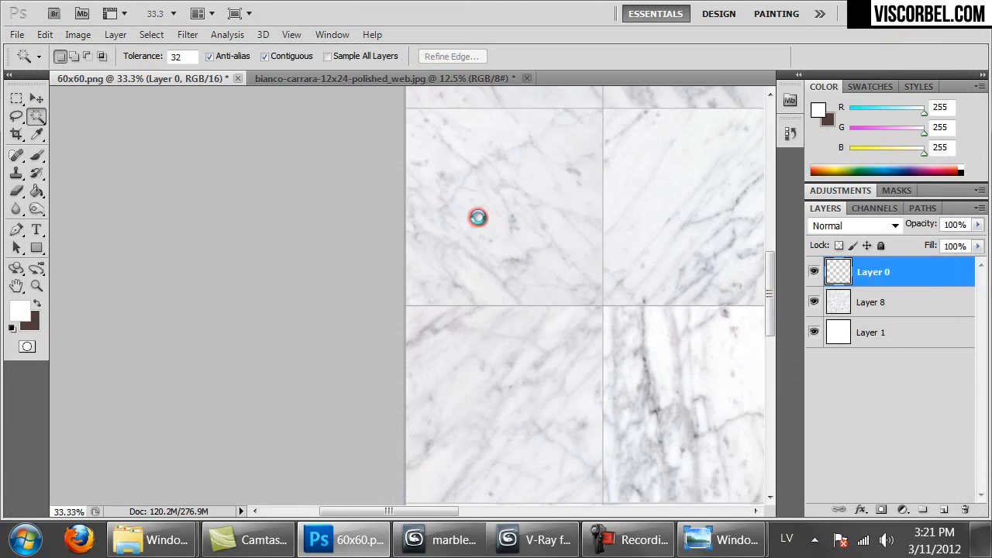
click(540, 182)
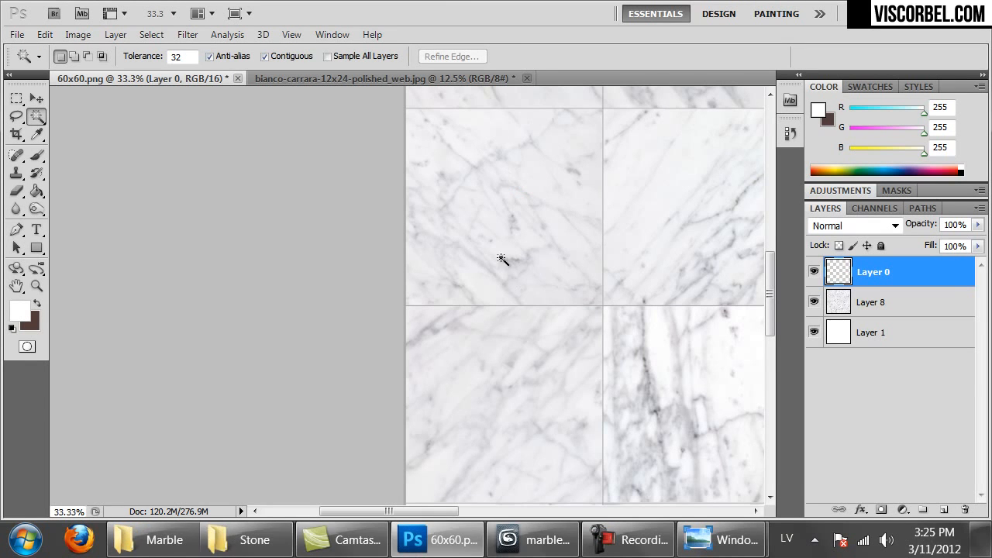
Hide the marble layer and darken the grid lines to black with Lightness -100
click(815, 302)
click(814, 302)
click(814, 302)
key(ctrl+minus)
key(ctrl+minus)
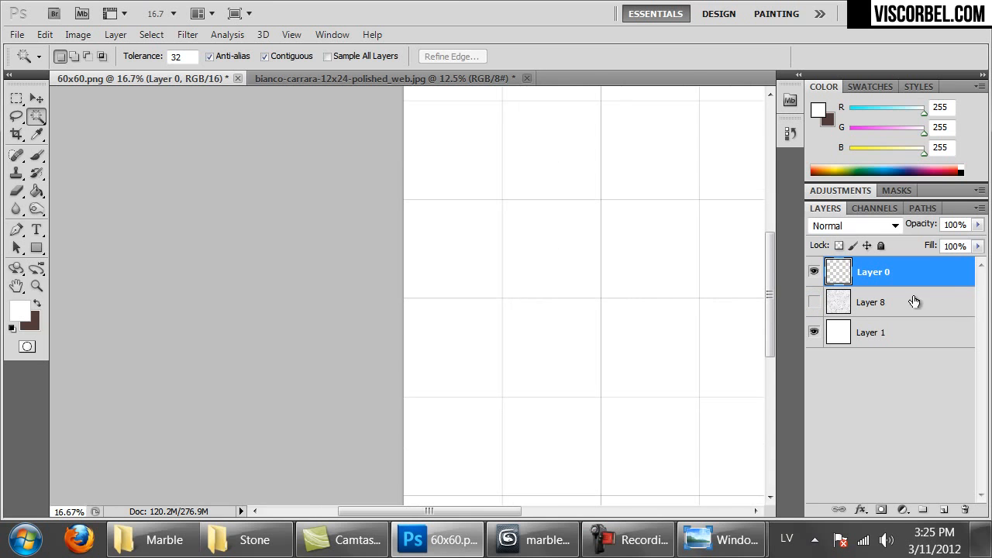
key(ctrl+u)
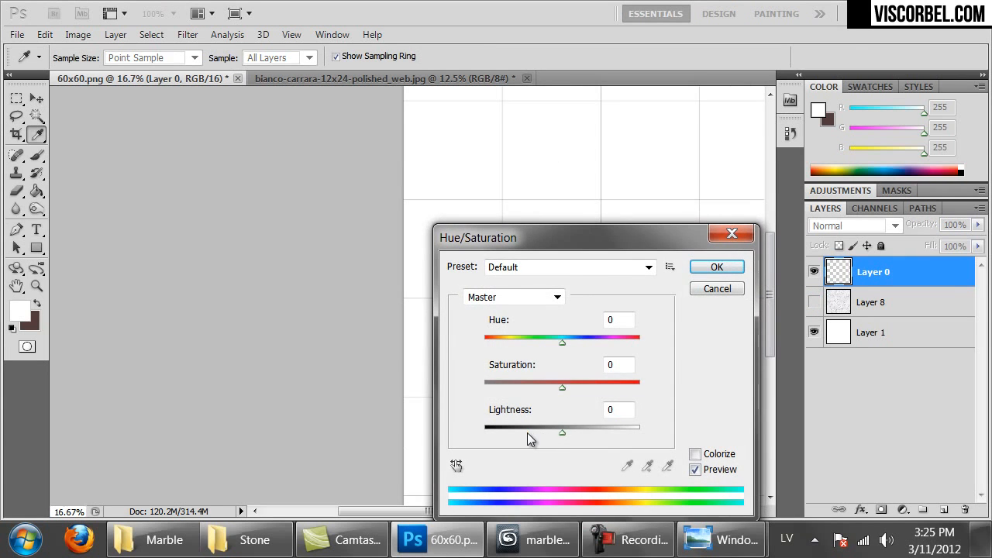
drag(527, 432, 411, 425)
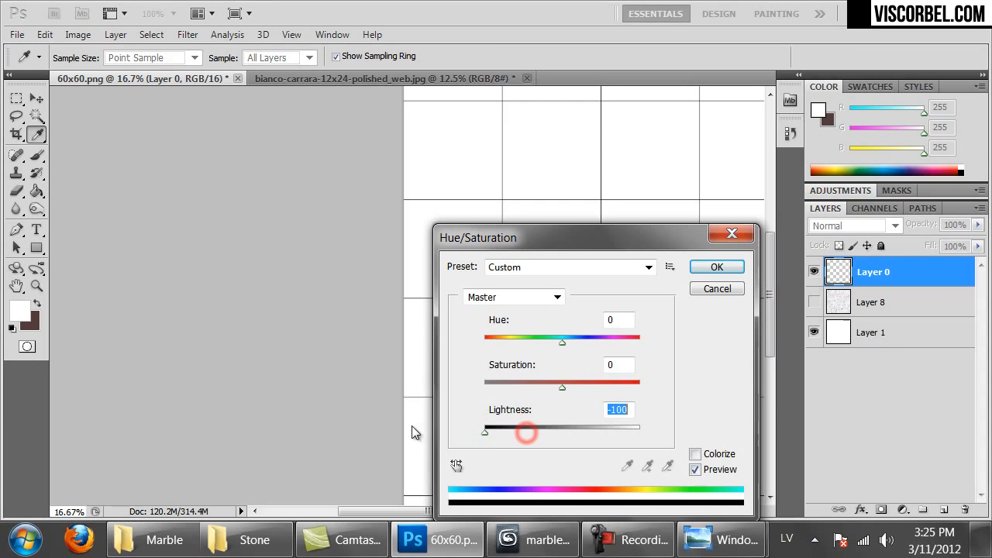
click(716, 268)
Save the black grid as a PNG, replacing 60x60.png
key(ctrl+shift+s)
click(273, 377)
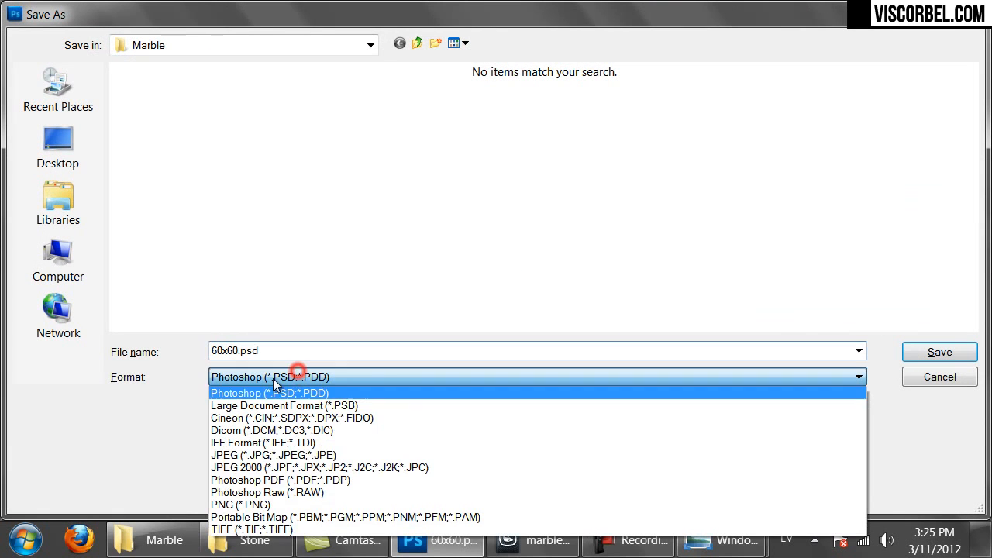
click(267, 504)
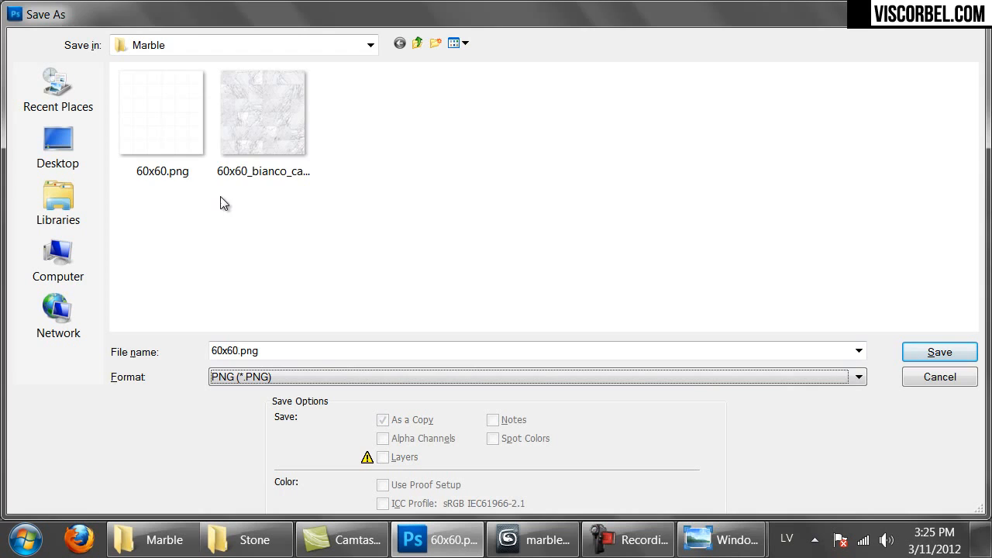
double_click(150, 128)
click(459, 216)
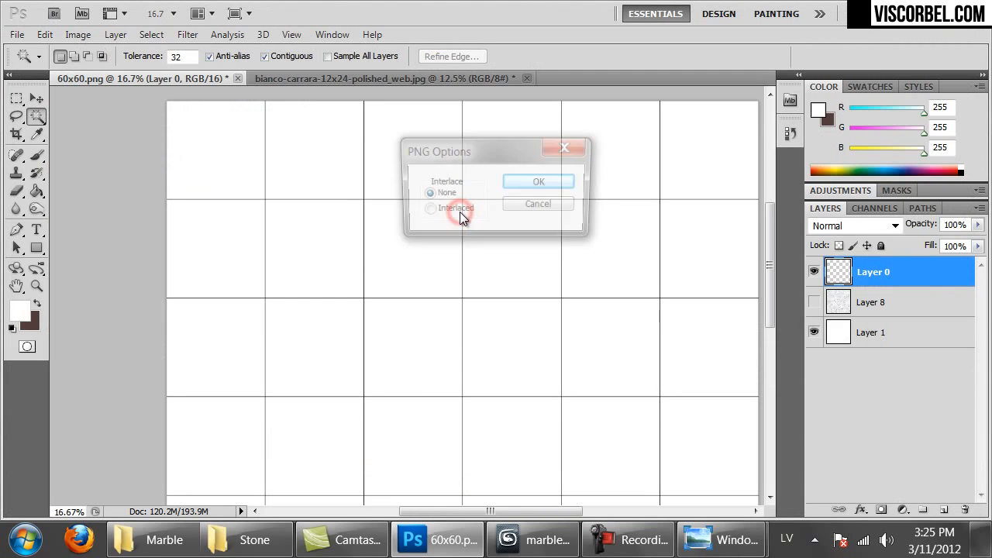
click(550, 179)
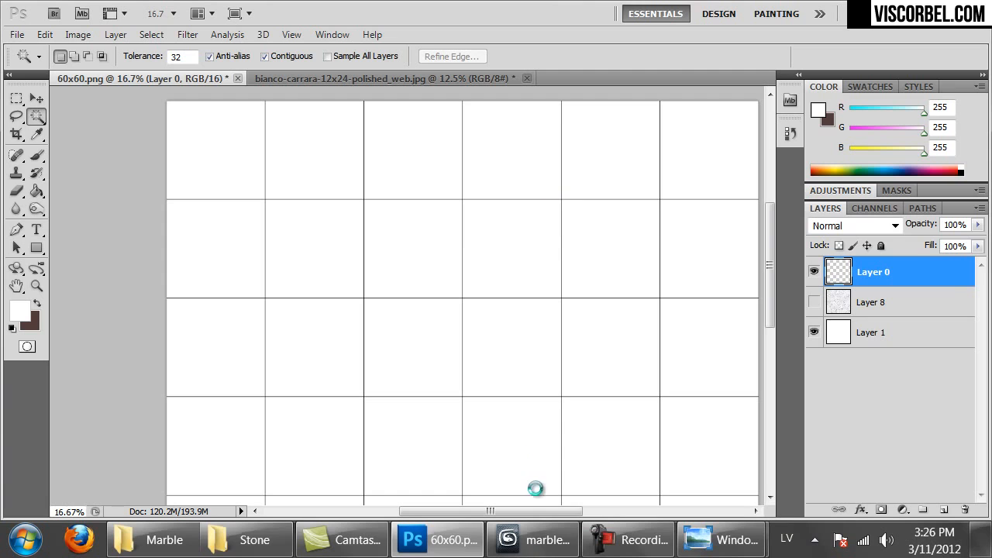
Back in 3ds Max, set the floor's bump map filtering to Summed Area
click(518, 547)
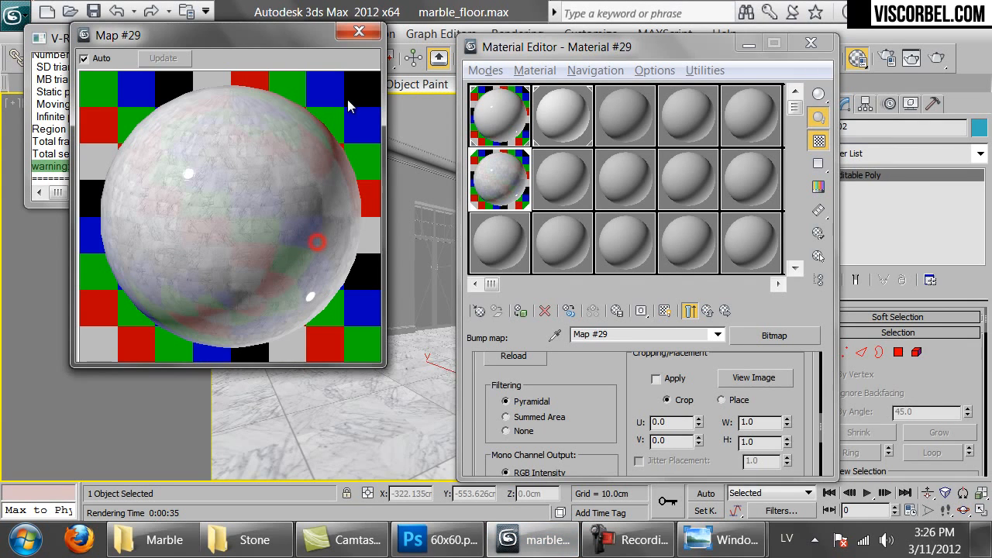
click(358, 31)
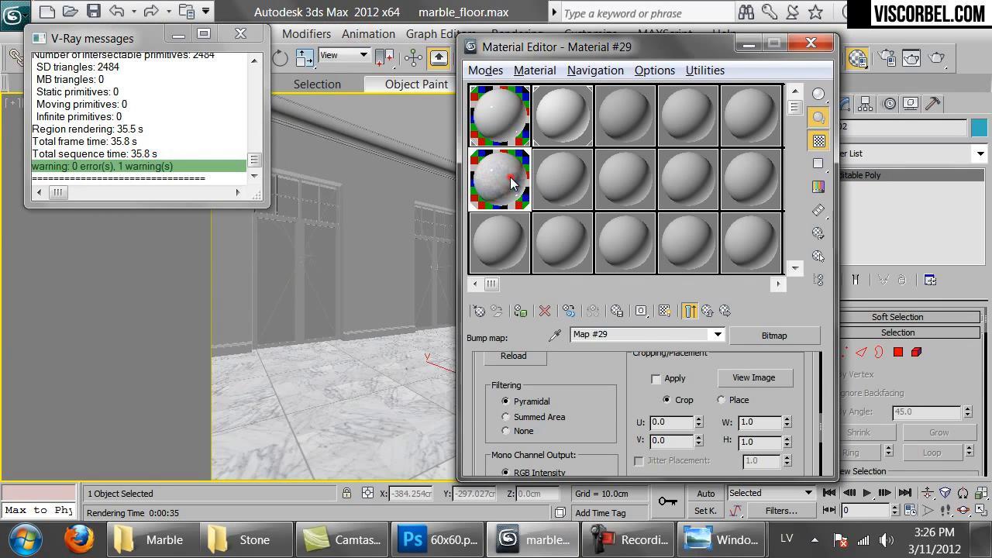
double_click(511, 182)
click(589, 417)
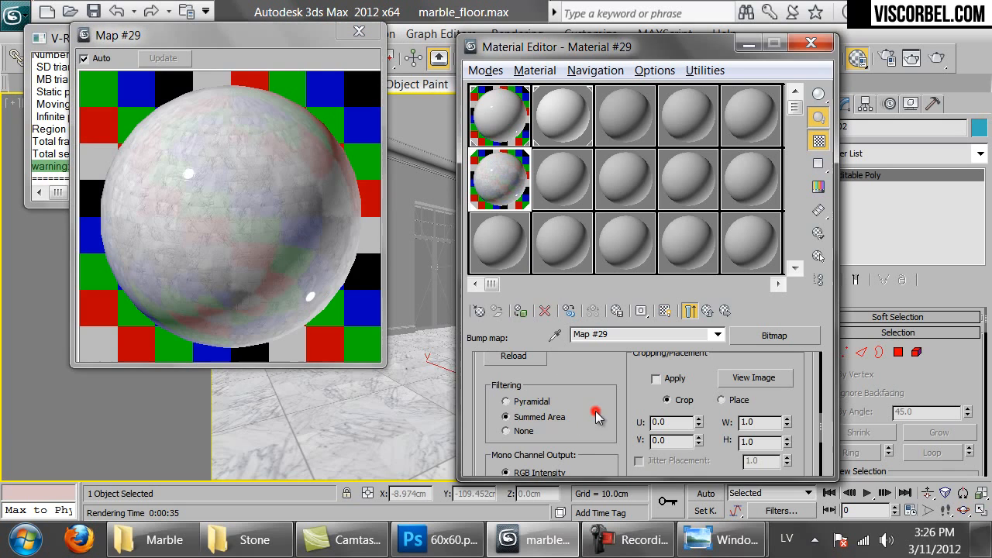
Turn on viewport display of the marble material's diffuse bitmap
click(691, 312)
scroll(550, 387, up, 8)
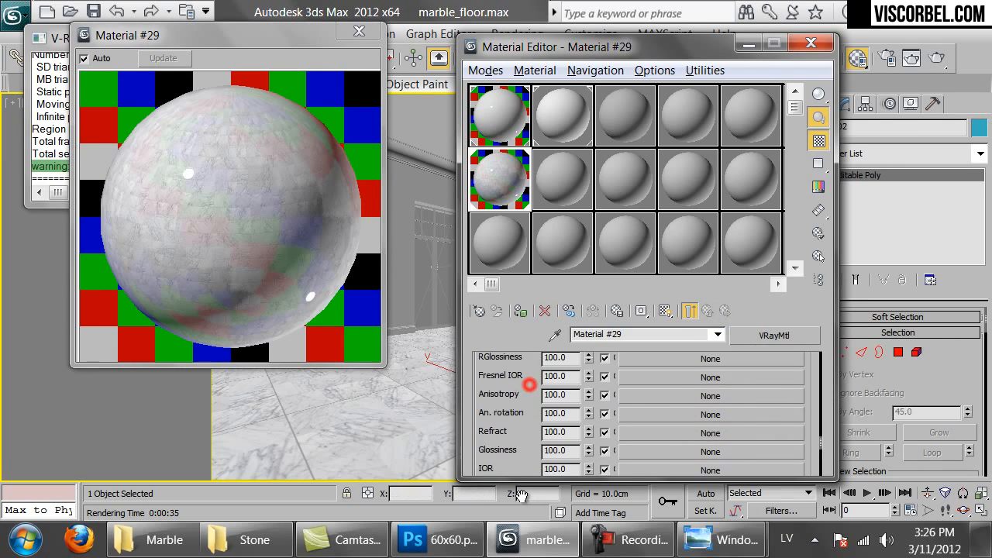
click(690, 436)
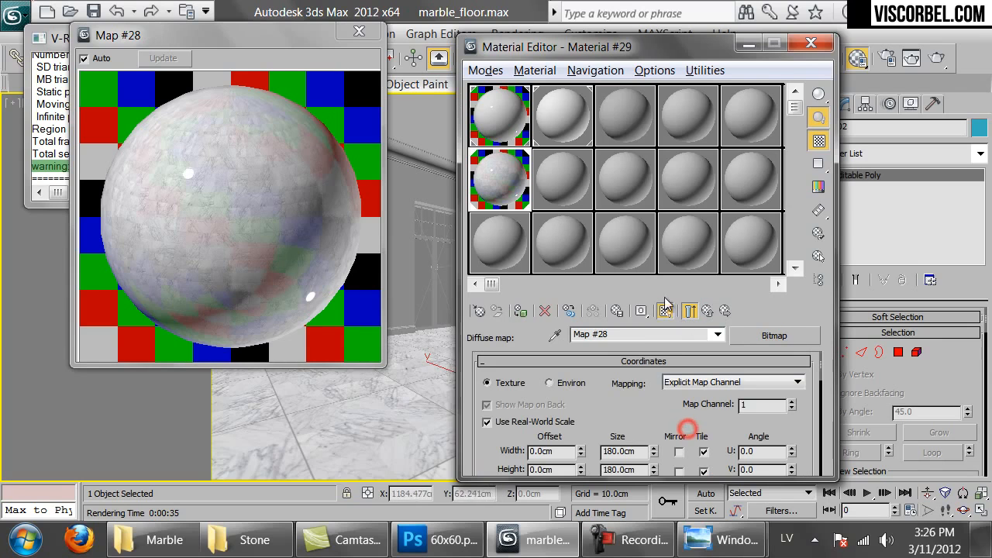
click(663, 310)
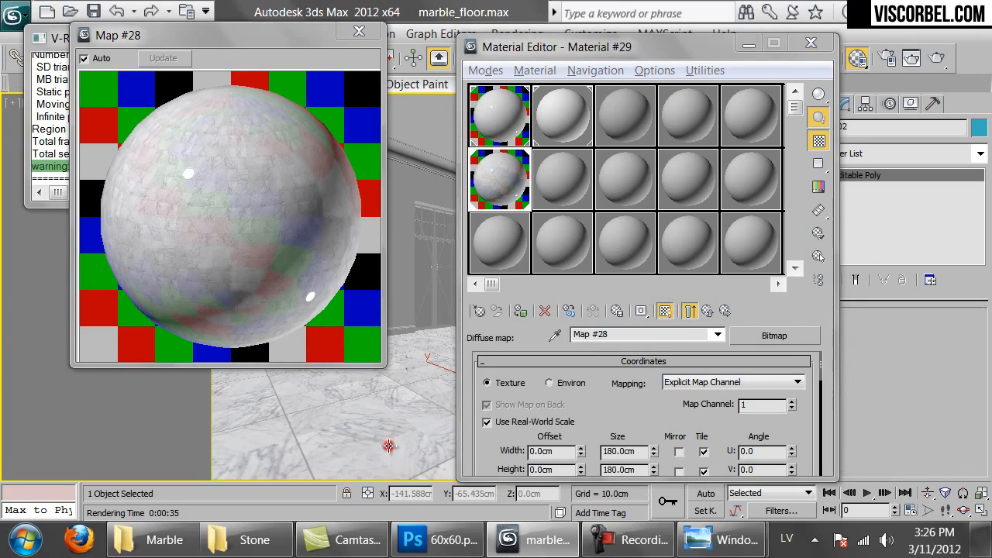
Isolate the floor to check the tiles from Top view, then exit isolation and render
key(alt+q)
key(t)
scroll(445, 416, up, 5)
middle_drag(371, 409, 380, 285)
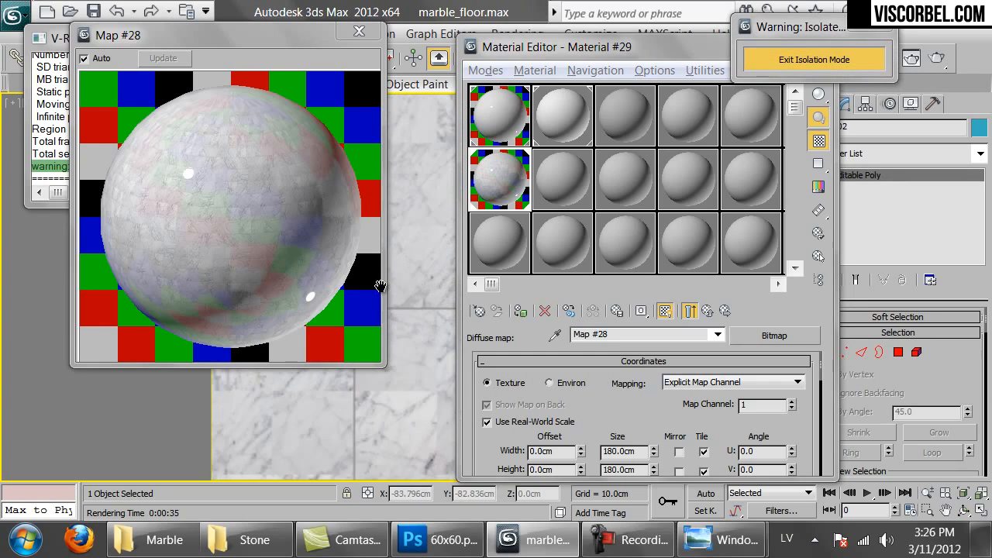
middle_drag(383, 393, 432, 430)
key(c)
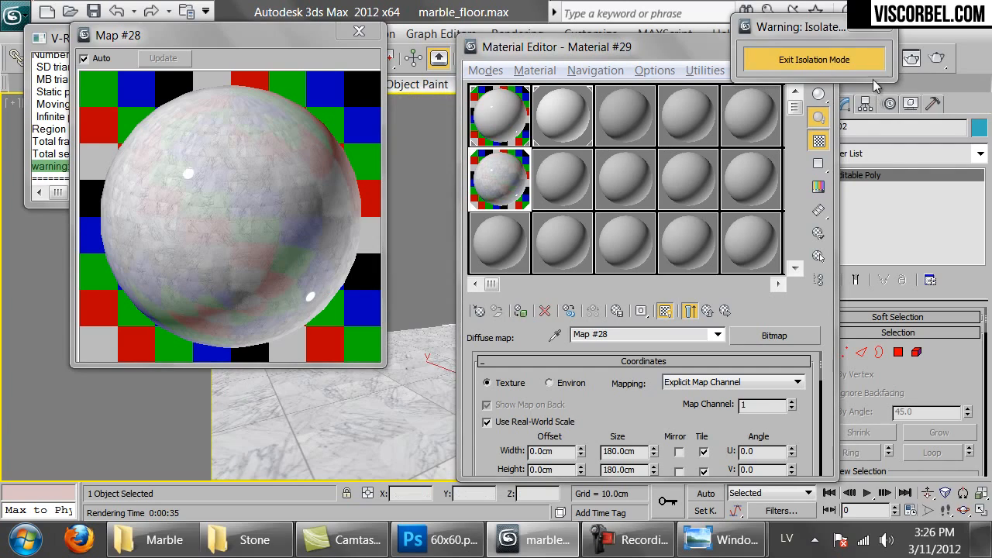
click(806, 59)
key(shift+q)
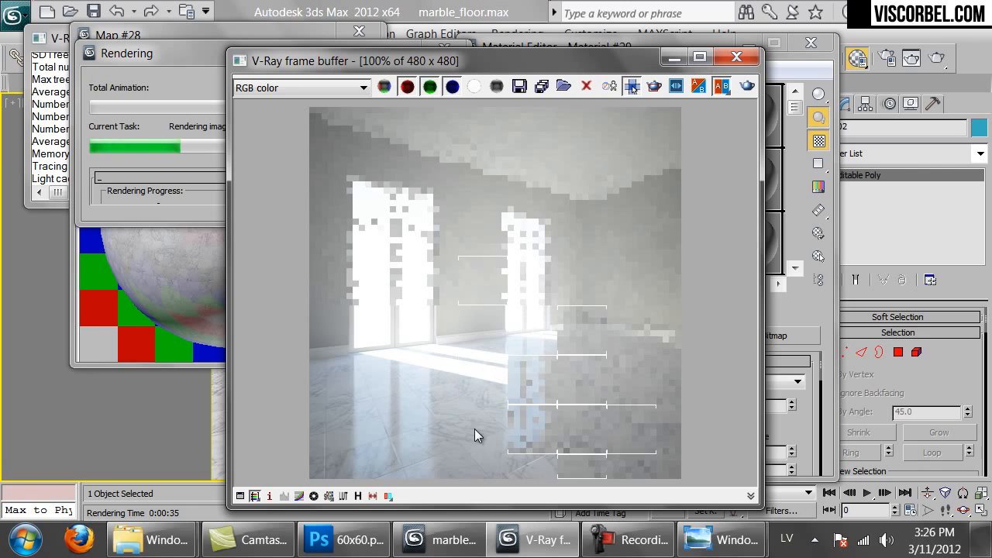
Zoom and pan the V-Ray frame buffer to inspect the marble floor, then cancel the render
scroll(346, 438, up, 1)
middle_drag(346, 439, 593, 276)
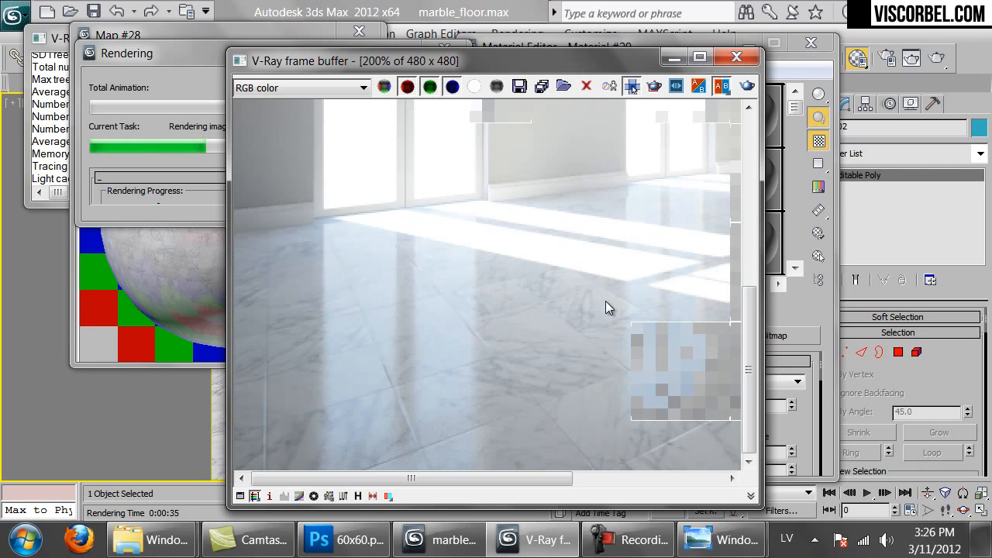
middle_drag(650, 398, 416, 358)
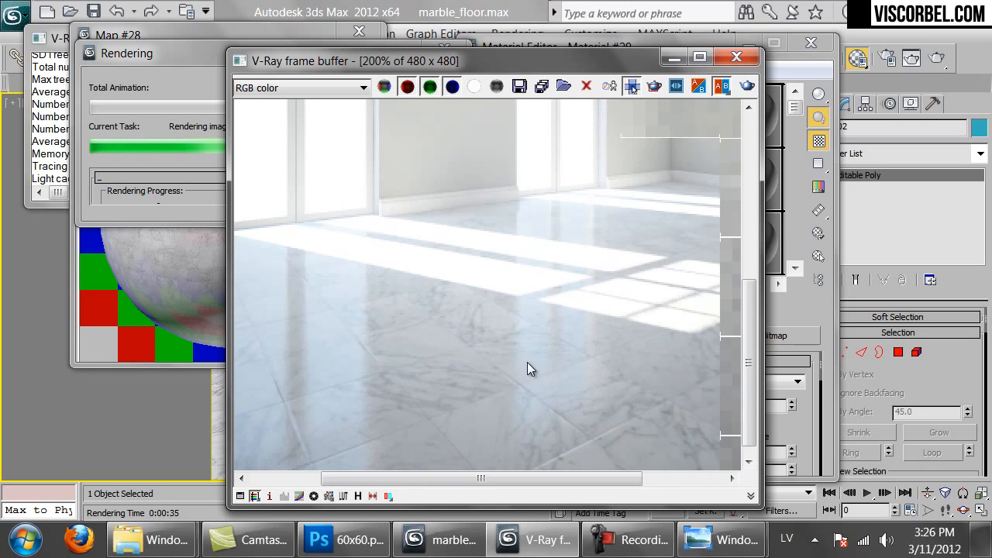
middle_drag(435, 254, 433, 238)
middle_drag(414, 324, 627, 310)
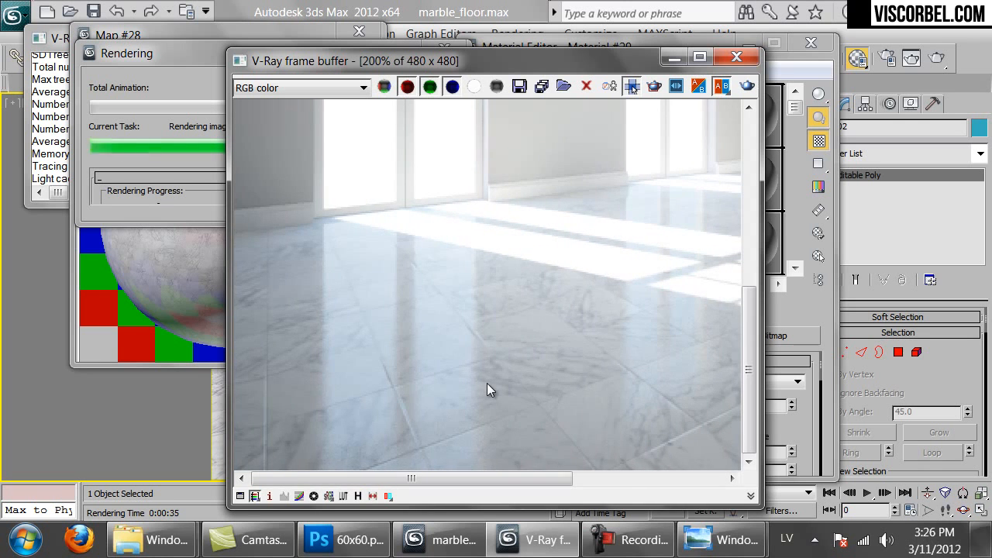
scroll(487, 382, down, 1)
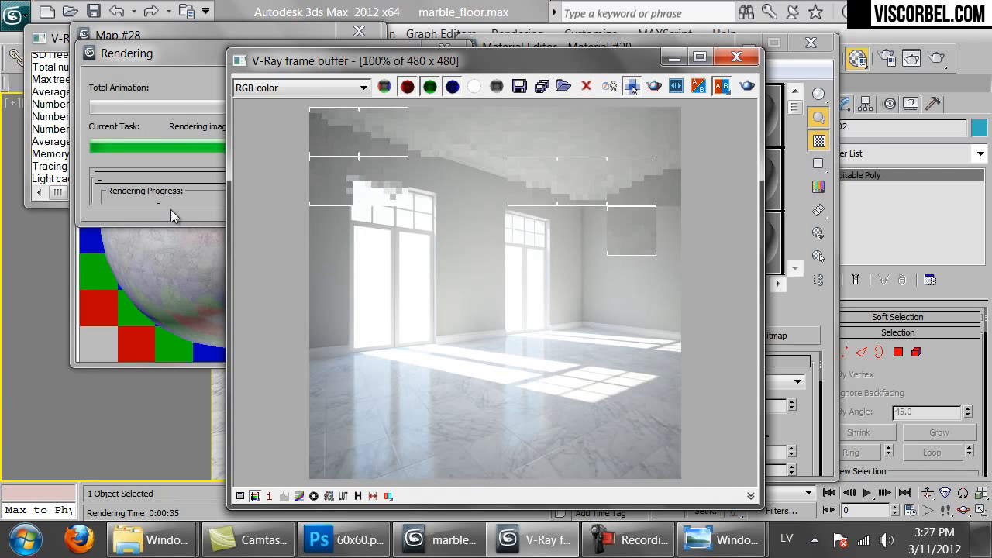
click(173, 215)
click(421, 83)
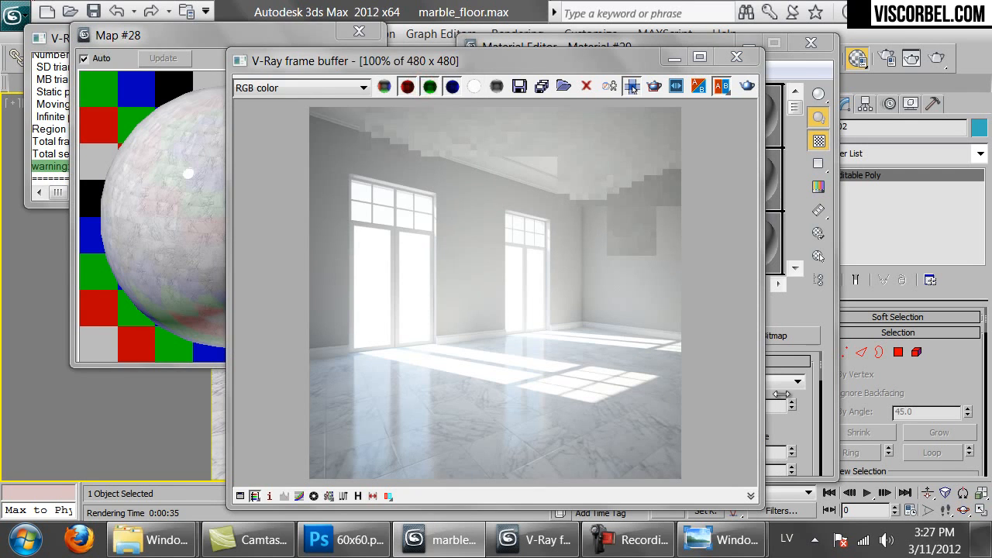
In the Material Editor, go to the marble material's 60x60.png bump bitmap settings
click(805, 424)
click(705, 311)
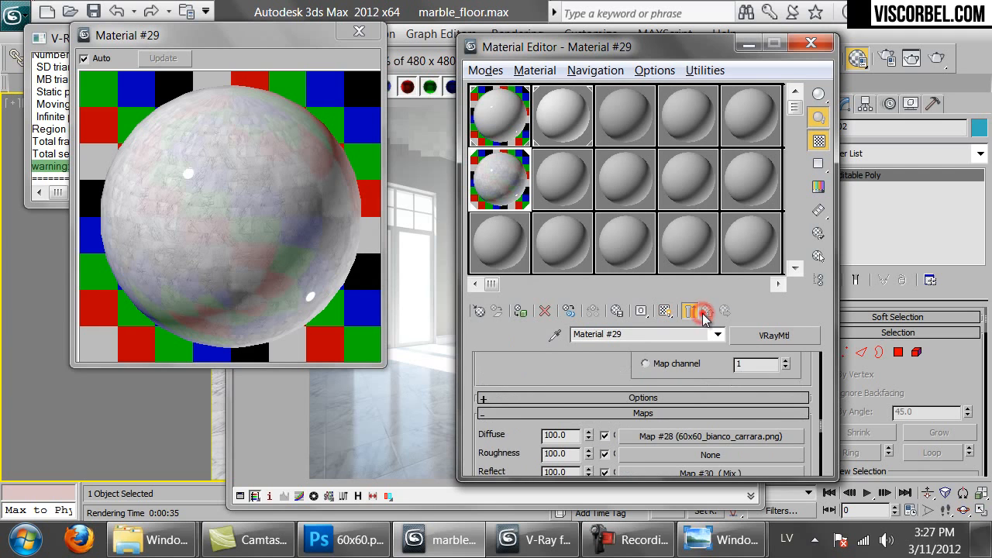
scroll(670, 375, down, 5)
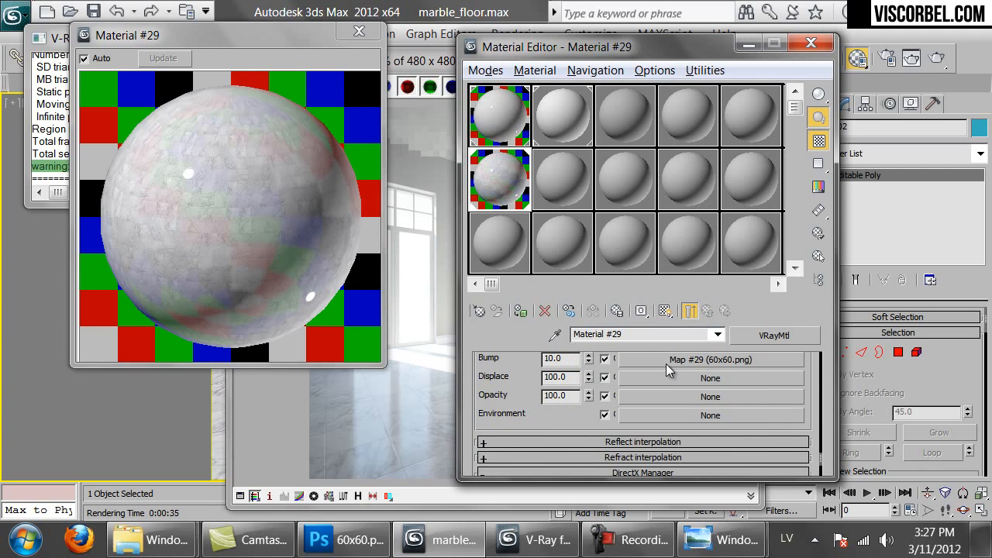
click(666, 364)
scroll(612, 417, down, 3)
scroll(561, 405, down, 3)
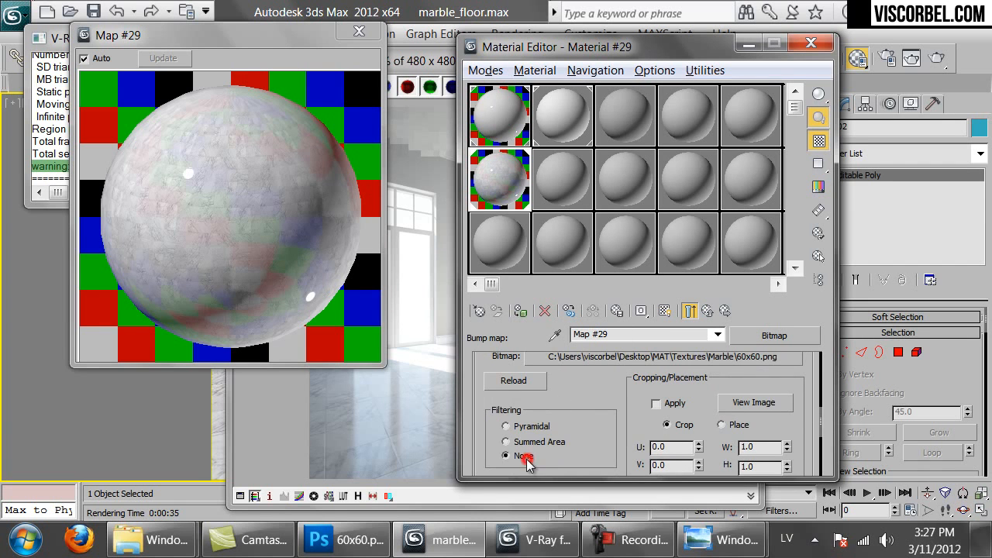
scroll(598, 383, up, 2)
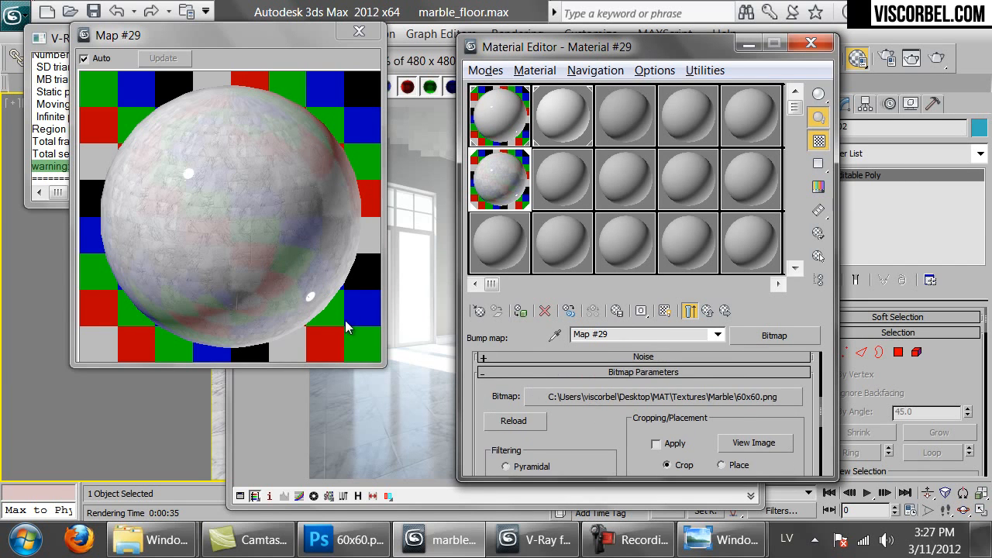
Start a new render, look over the floor, then cancel it before it finishes
click(388, 430)
click(743, 87)
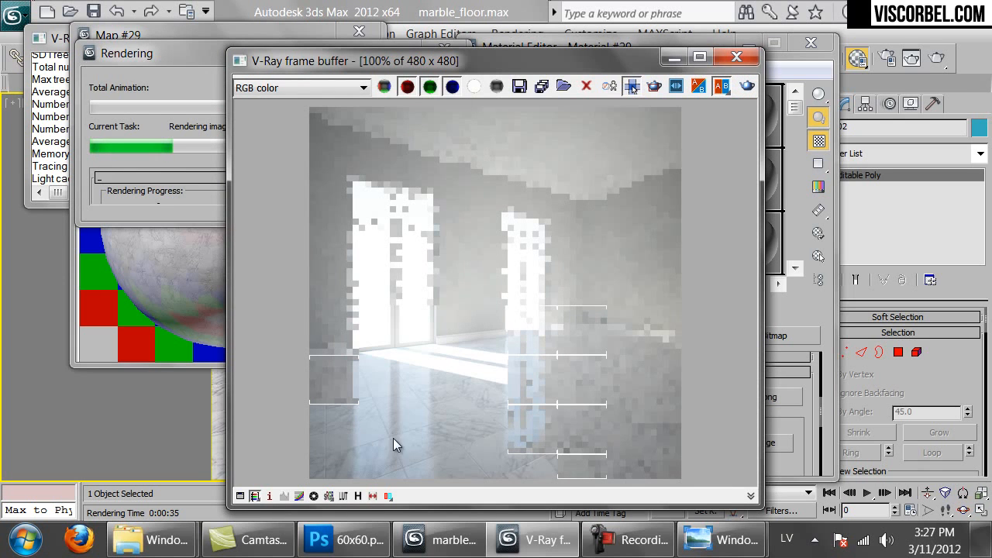
scroll(509, 431, up, 1)
middle_drag(502, 431, 540, 354)
scroll(540, 353, down, 1)
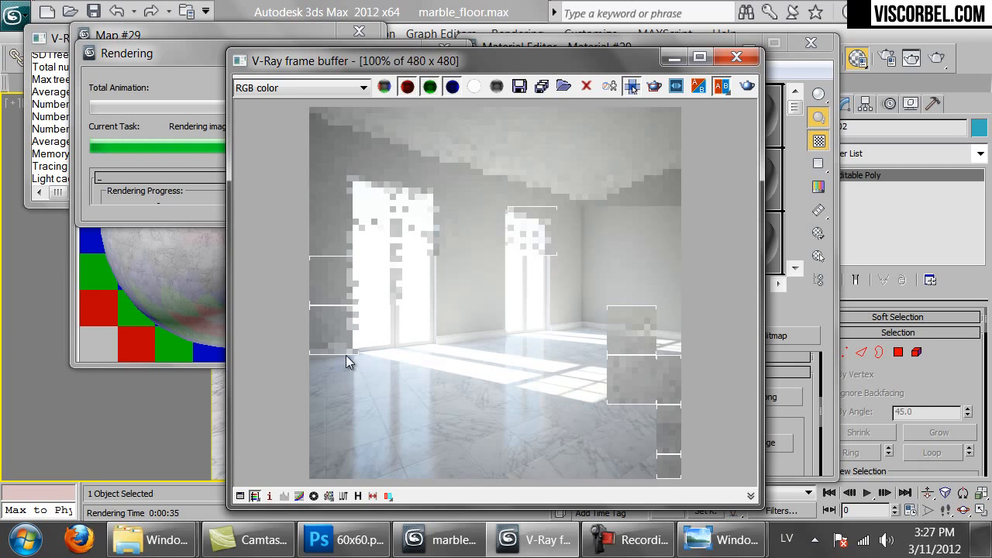
click(181, 193)
click(403, 87)
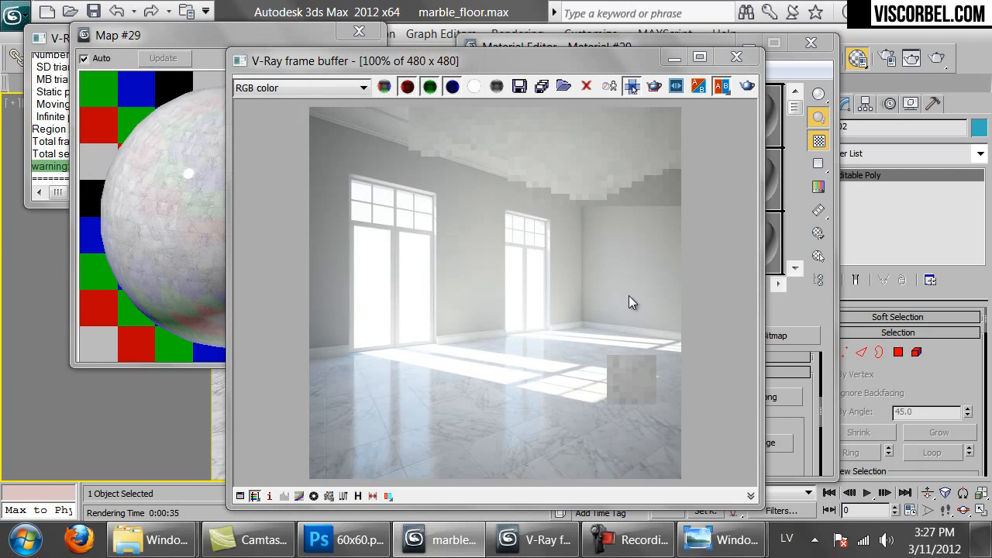
Replace the bump bitmap with a Mix map, keeping 60x60.png as a sub-map
click(797, 426)
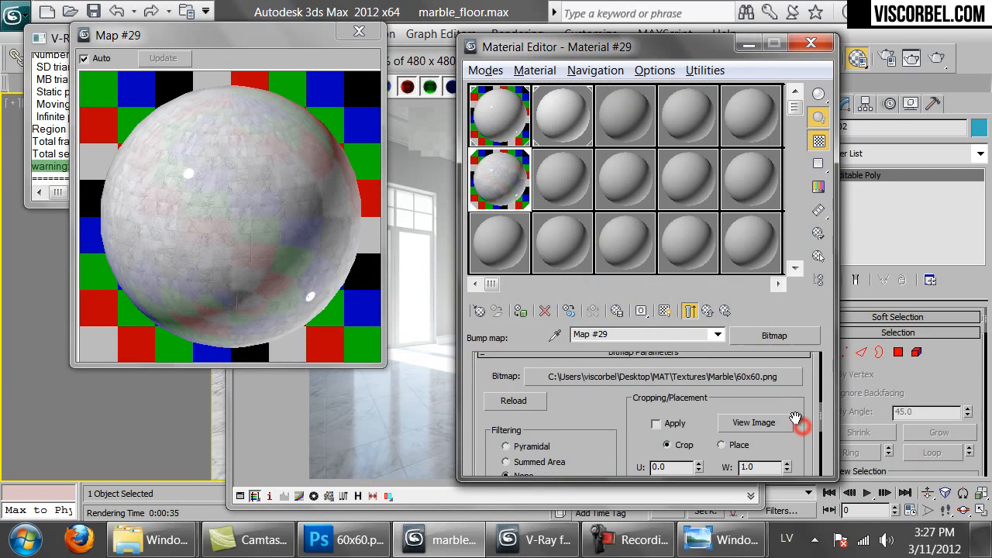
click(708, 311)
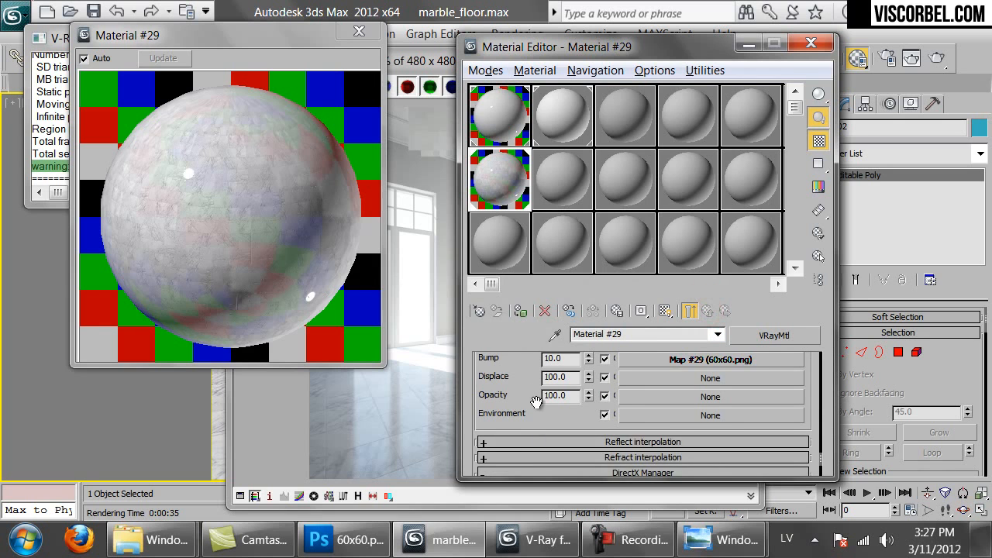
scroll(508, 373, up, 1)
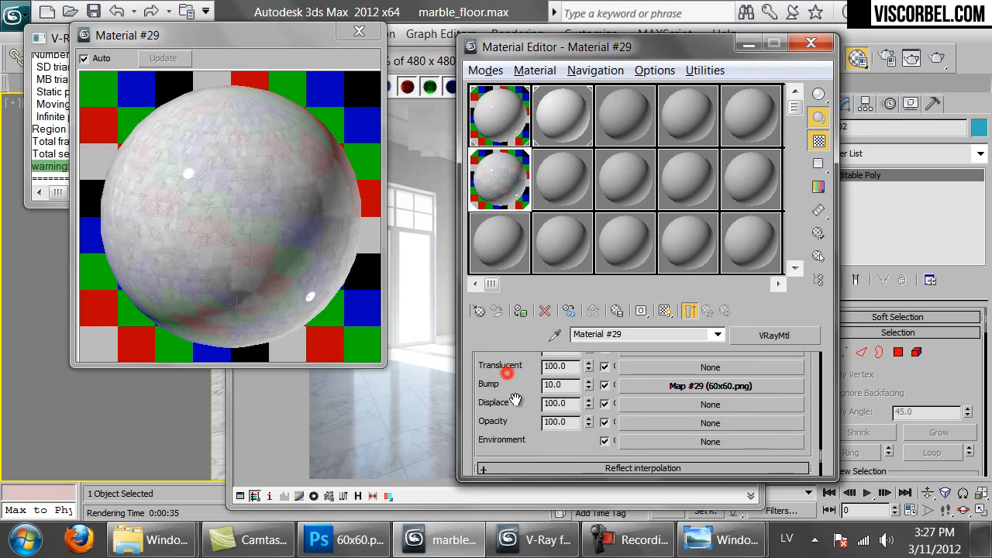
click(657, 384)
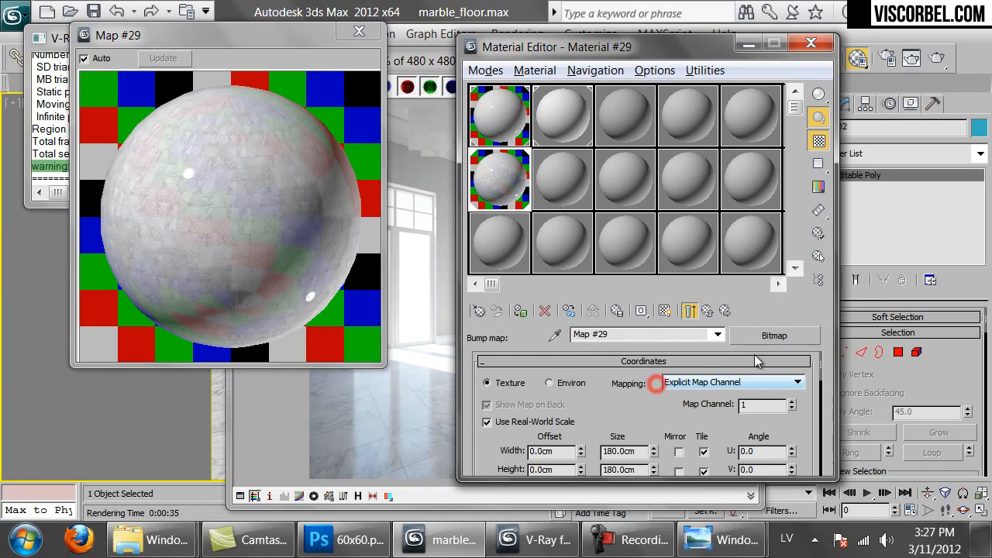
click(758, 339)
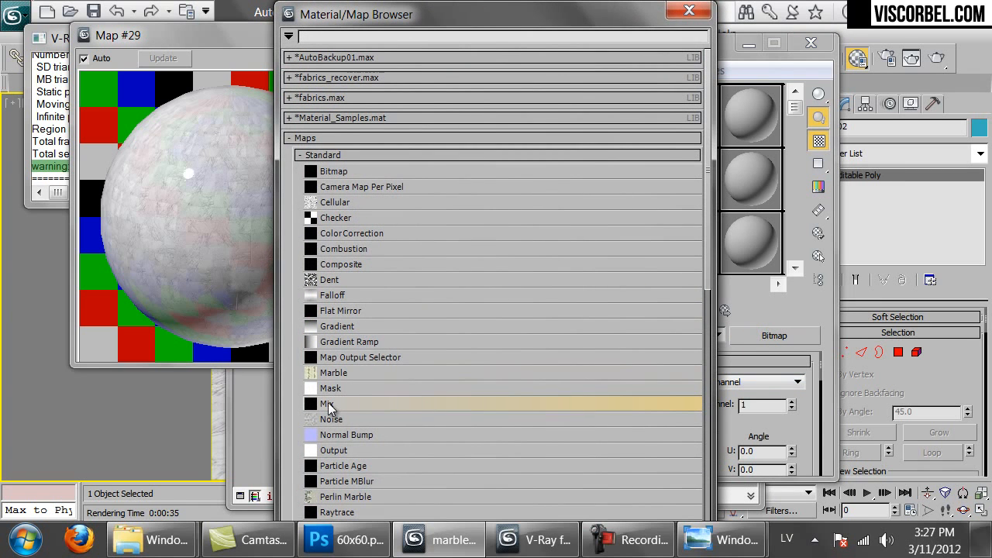
double_click(328, 403)
click(602, 307)
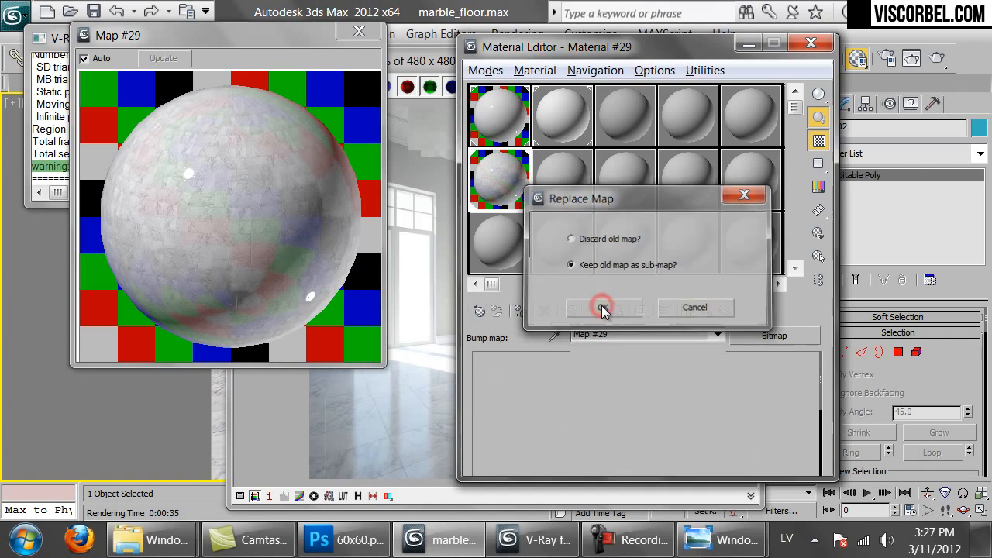
Assign a Noise map to the Mix map's Color #2 slot
click(692, 429)
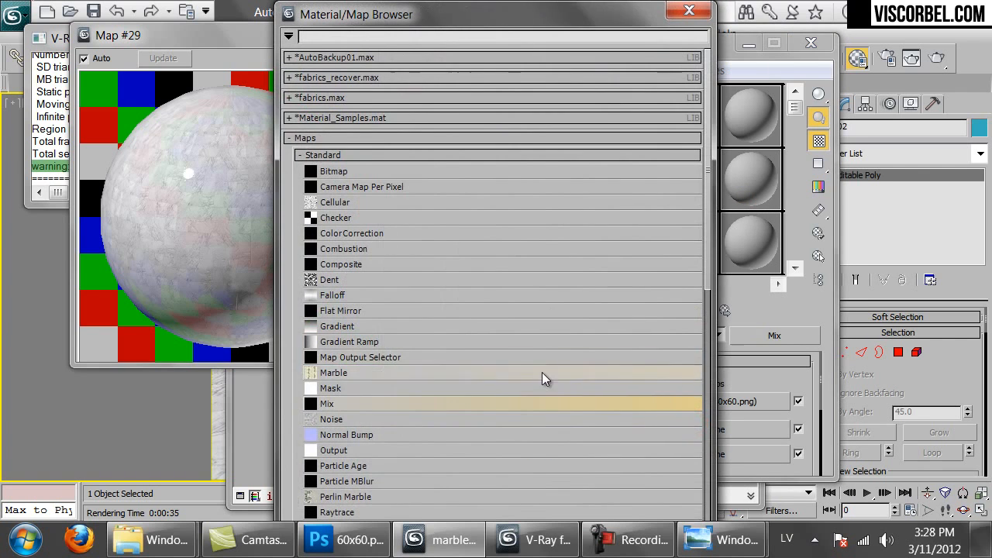
double_click(341, 417)
drag(641, 412, 688, 186)
scroll(515, 400, up, 2)
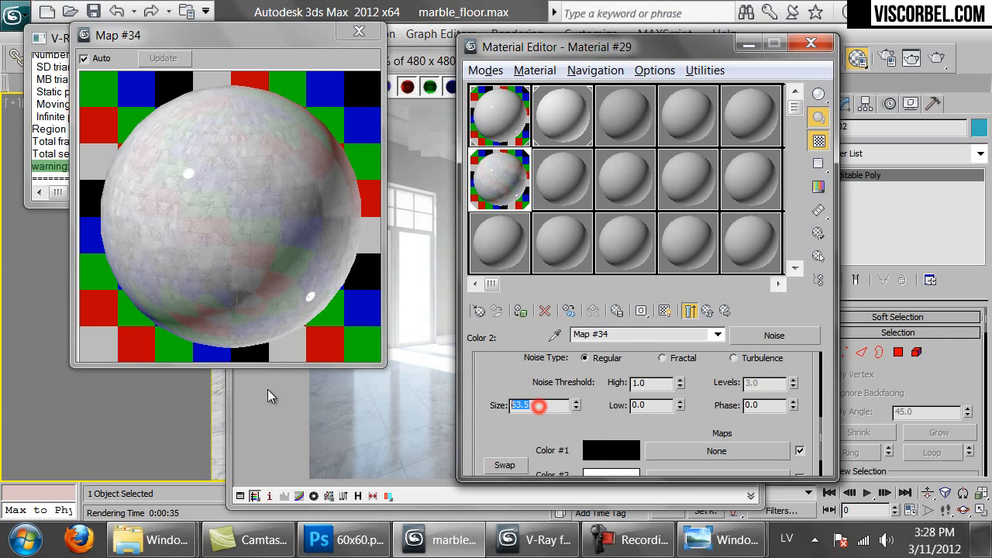
click(692, 306)
Set the Mix Amount to 50 and re-render the scene with the new bump
click(439, 436)
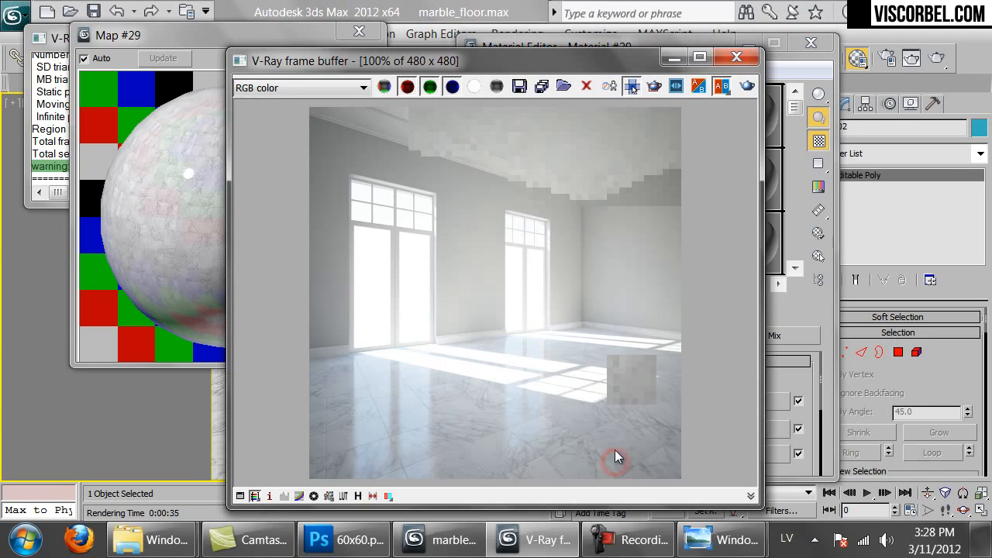
click(778, 374)
double_click(590, 455)
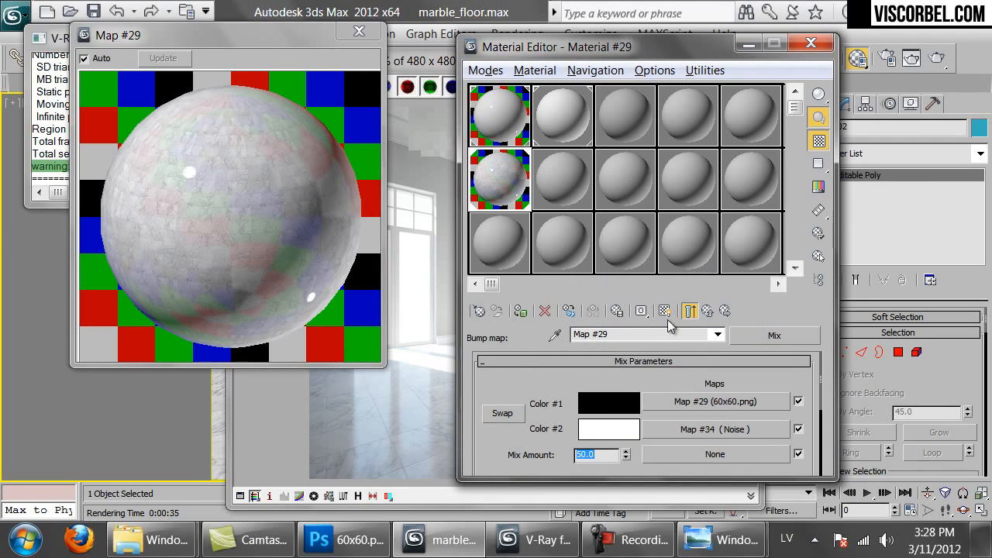
click(690, 312)
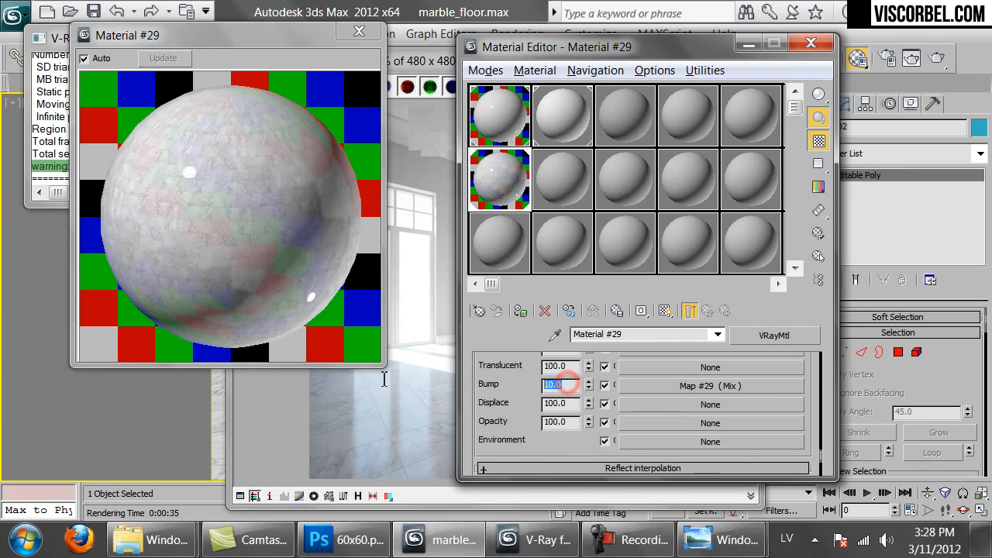
click(391, 433)
click(748, 88)
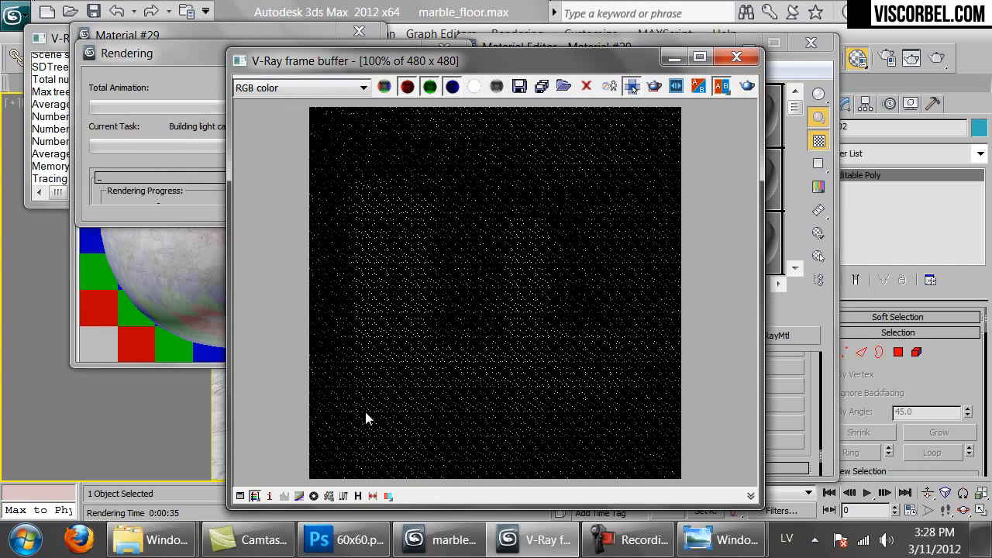
Let the noise-bumped marble floor render complete, then close the V-Ray frame buffer
scroll(423, 408, up, 1)
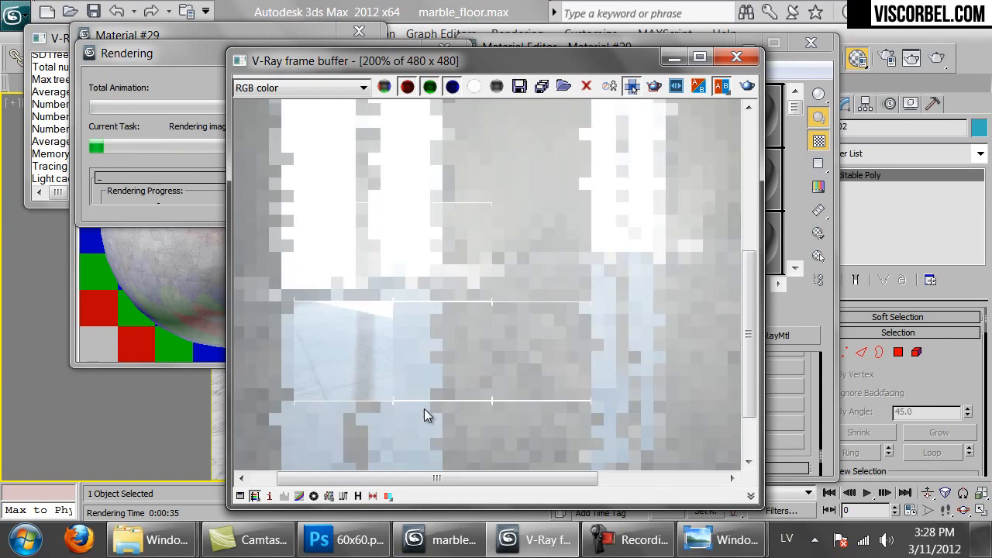
scroll(437, 375, down, 1)
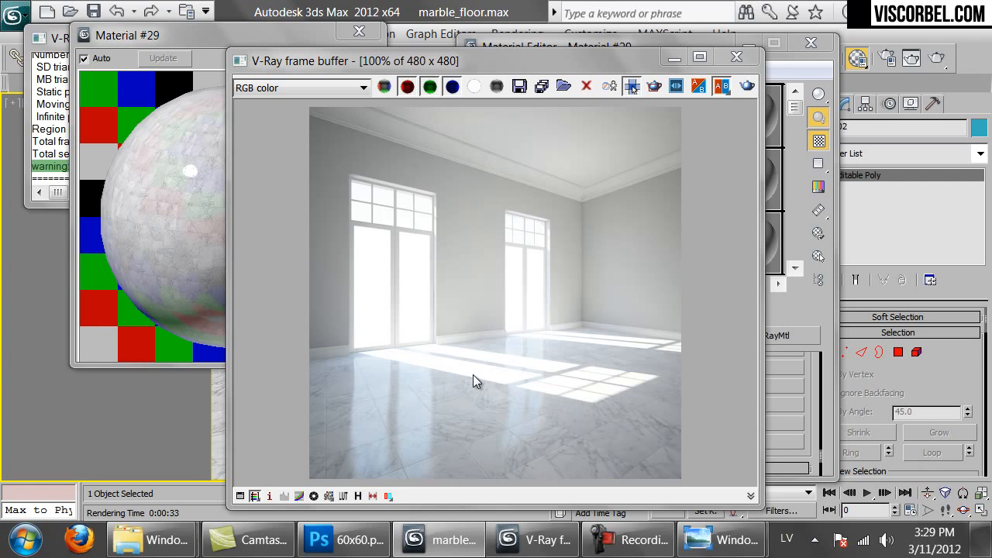
click(737, 56)
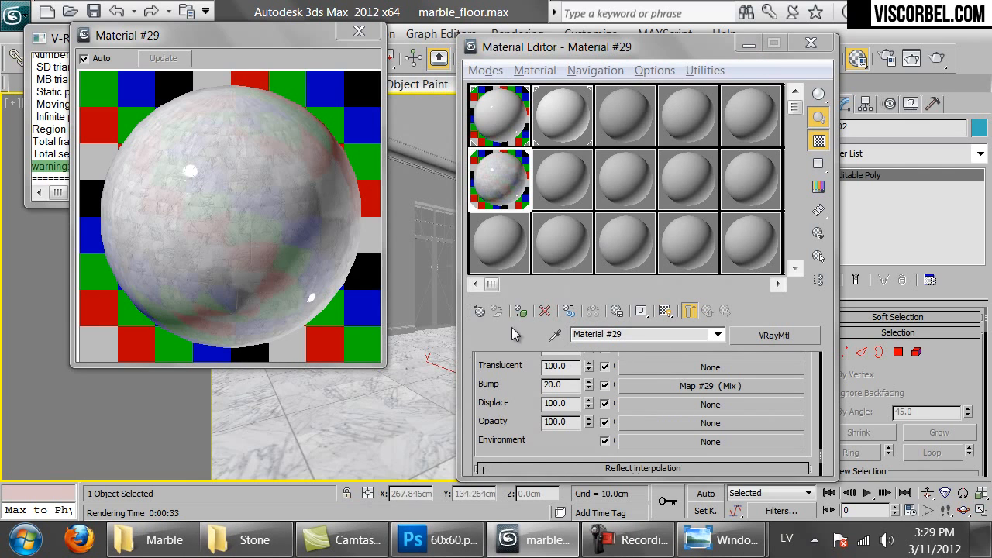
Rename Material #29 to Marble_tiles_30x30 and close the floating material preview
scroll(515, 374, up, 10)
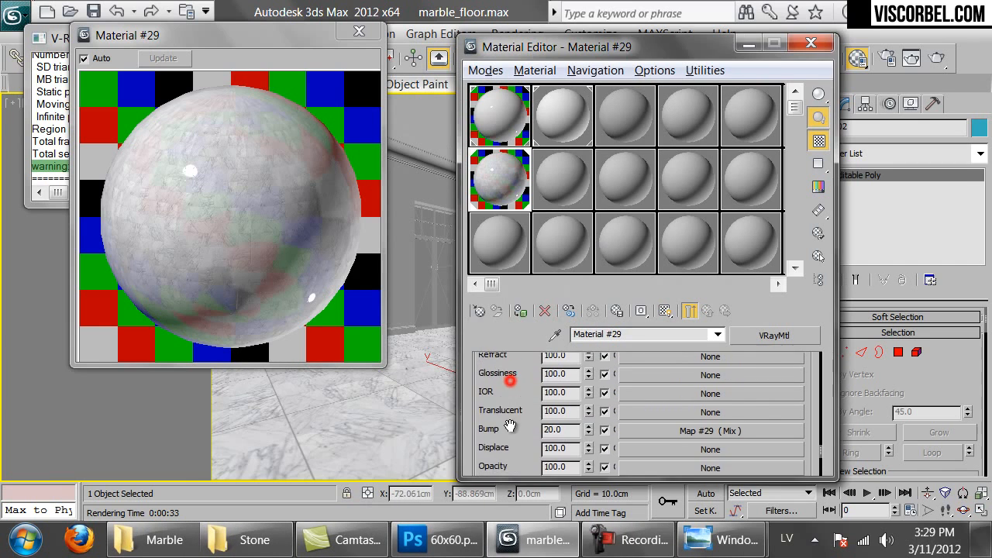
scroll(607, 389, up, 2)
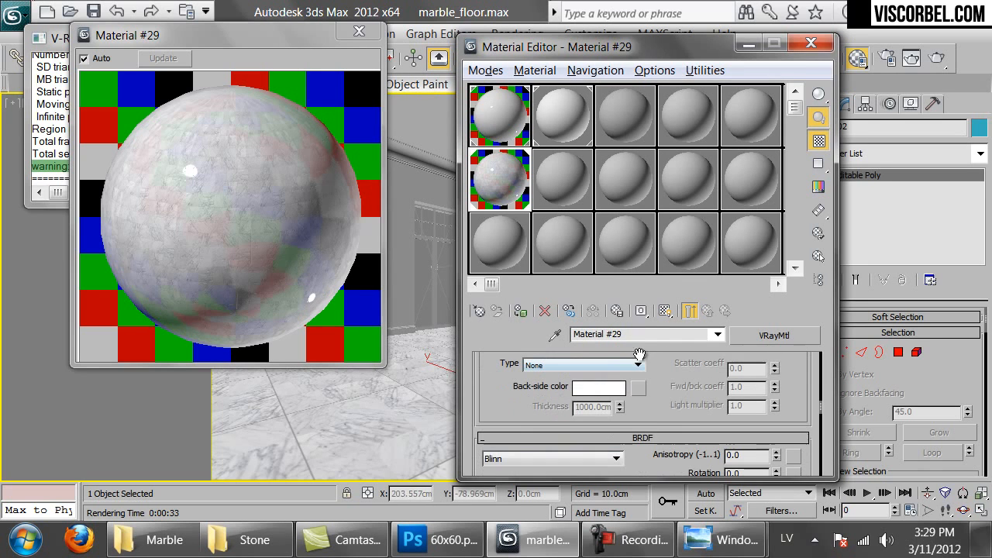
click(630, 330)
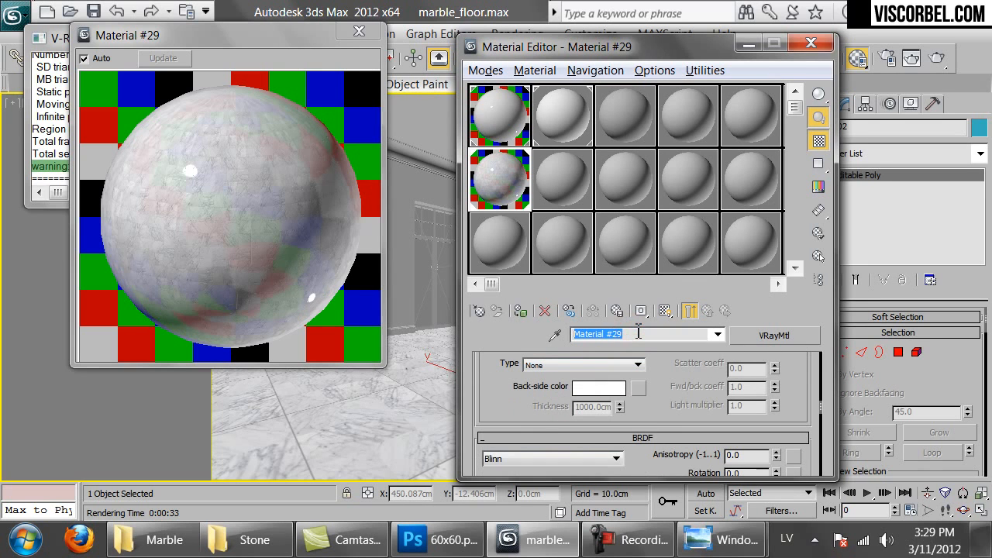
text(Marb)
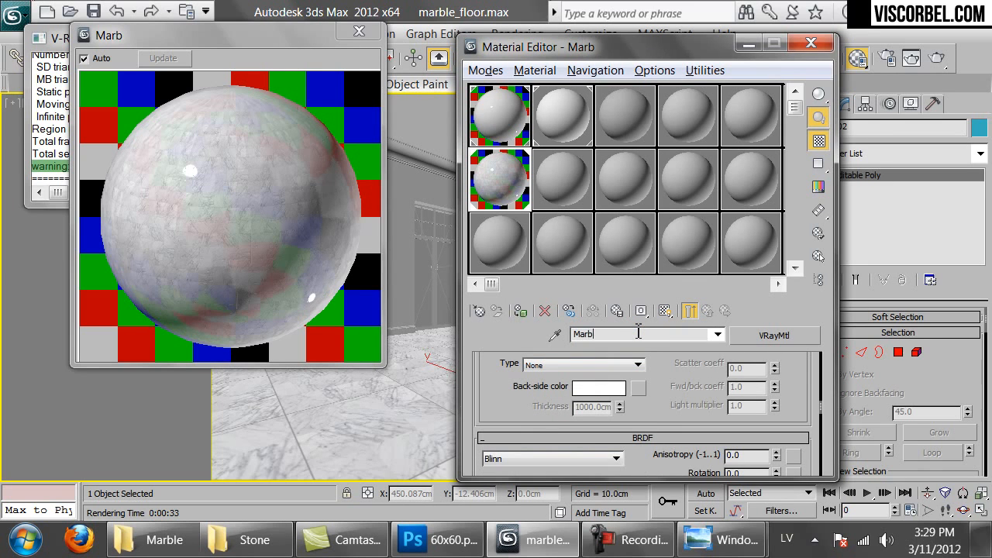
text(le_tiles_30x30)
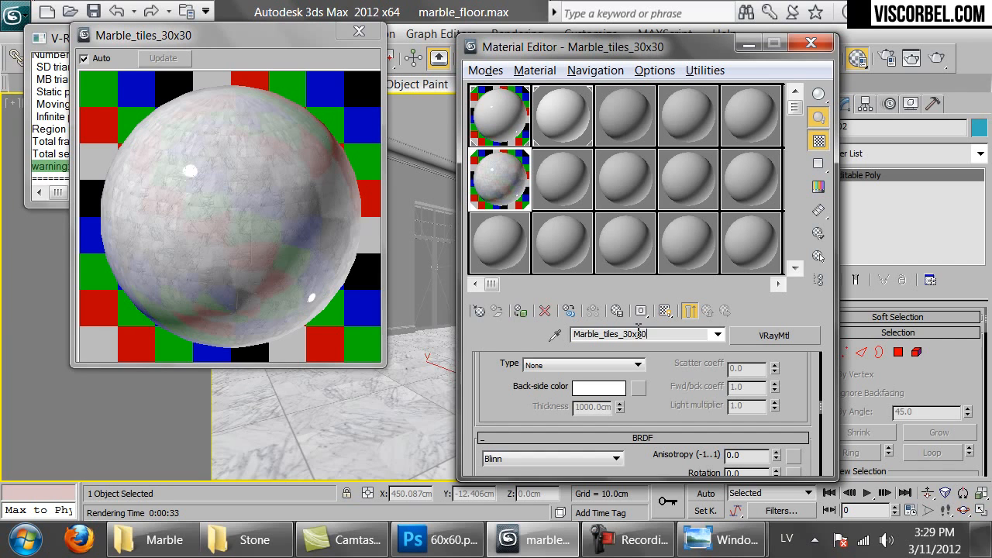
click(362, 33)
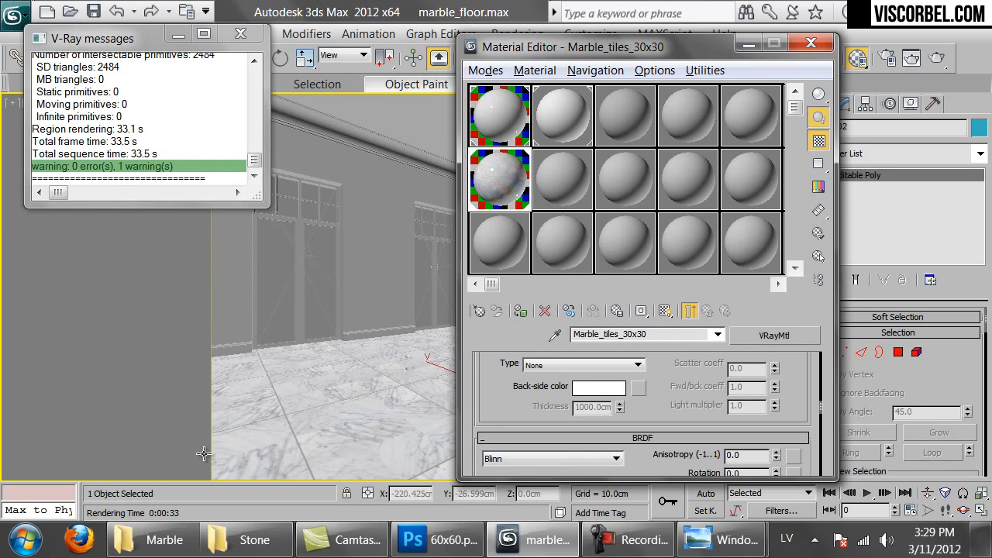
View the dublin.jpg octagon tile photo in the Stone folder, then return to the Marble textures folder
click(220, 535)
scroll(697, 308, down, 3)
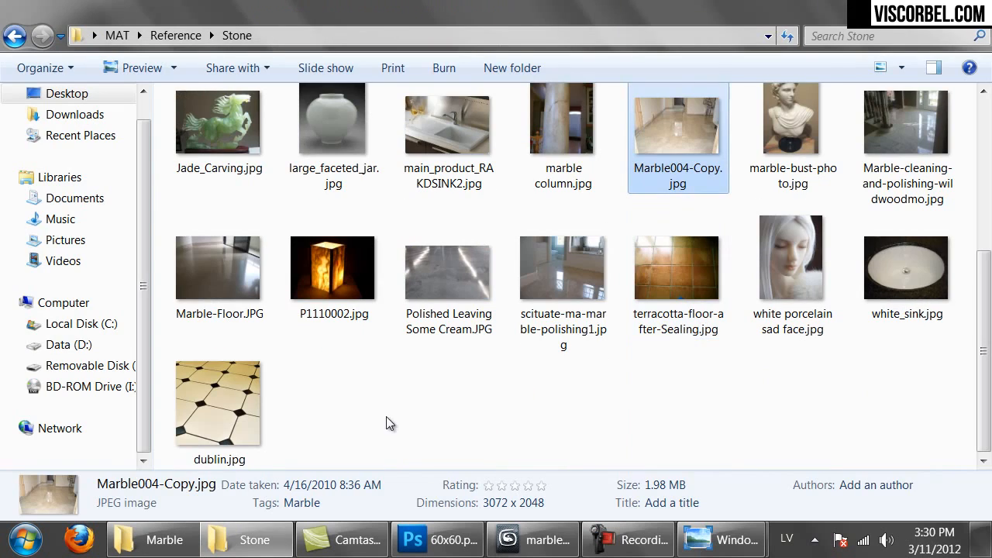
double_click(226, 391)
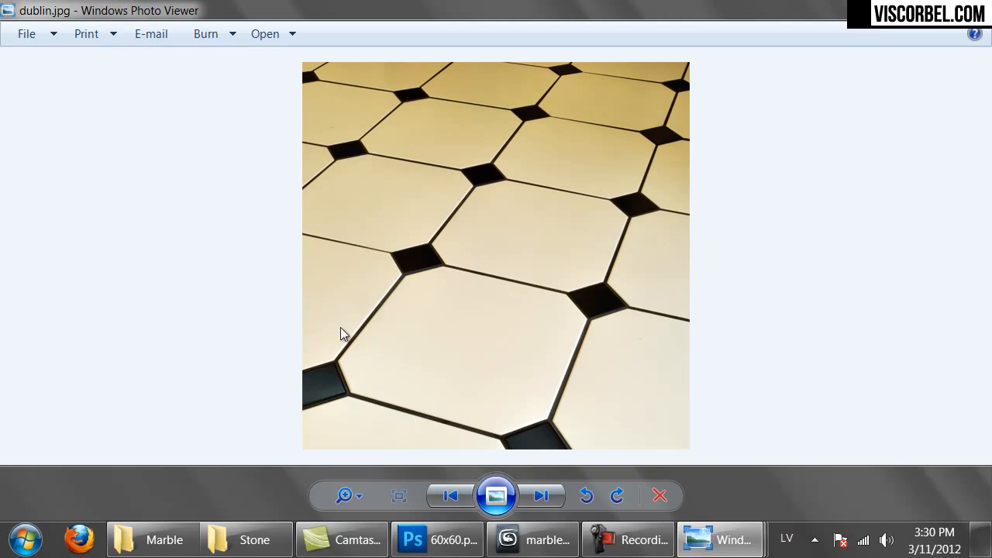
click(152, 539)
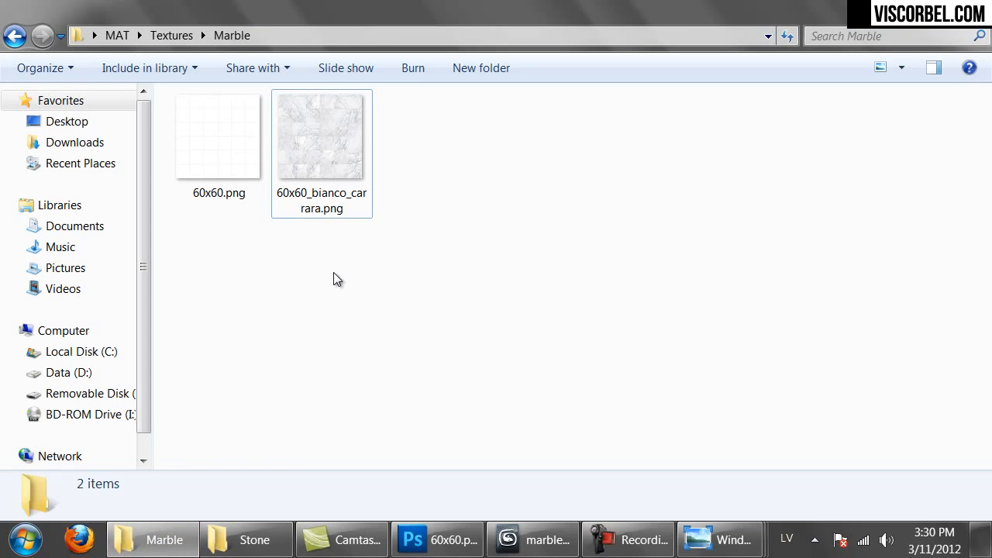
Go to MAT > raw > Marble and preview the Emperador Light marble image
key(BackSpace)
key(BackSpace)
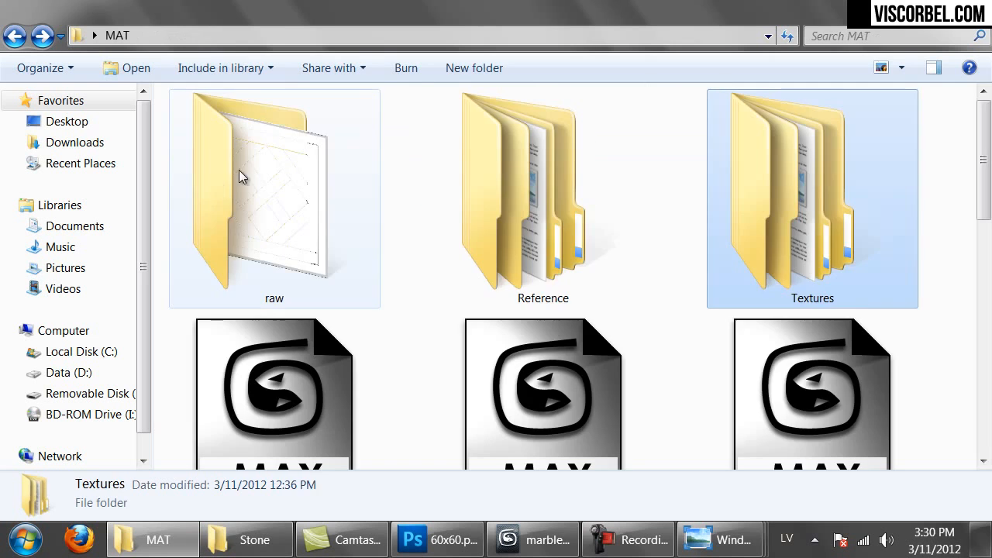
double_click(270, 194)
double_click(227, 129)
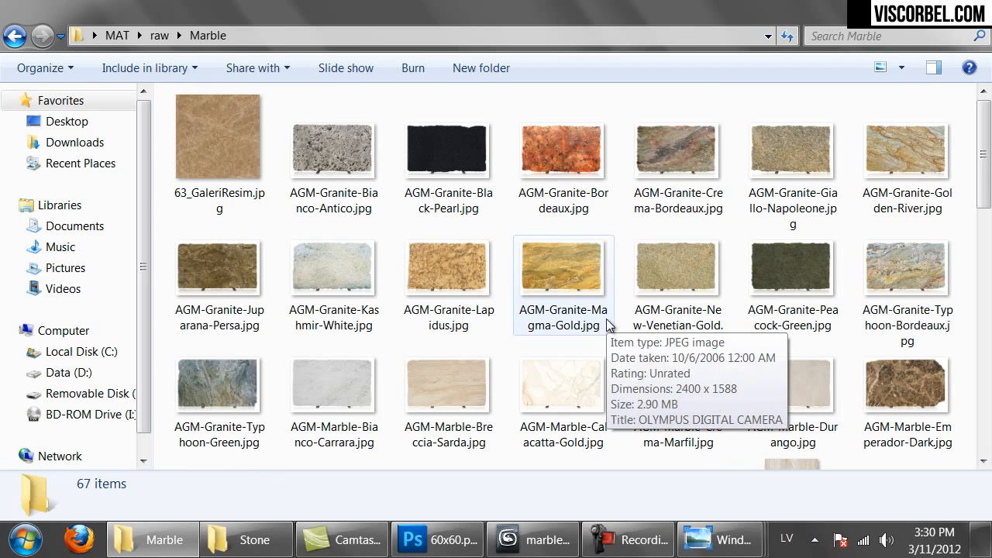
scroll(607, 325, down, 3)
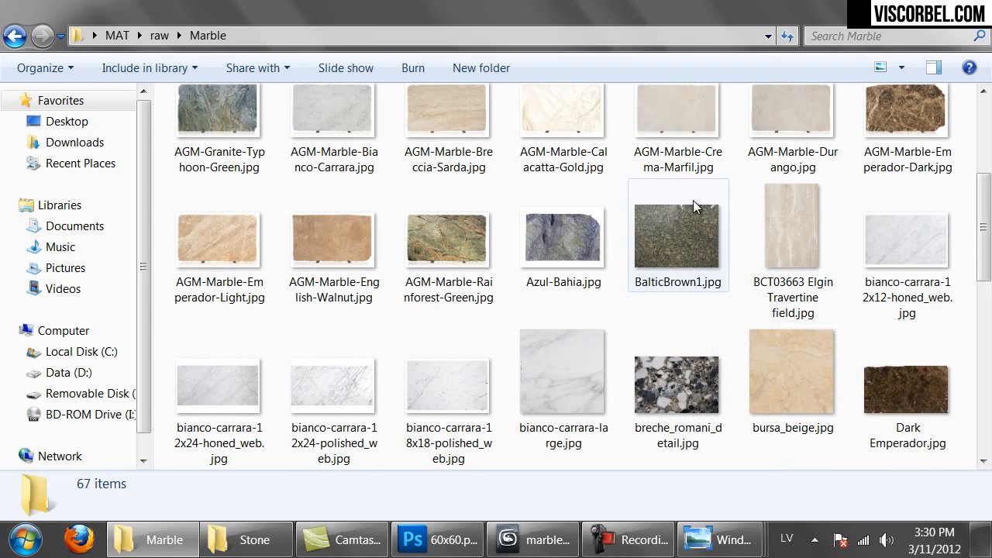
double_click(220, 227)
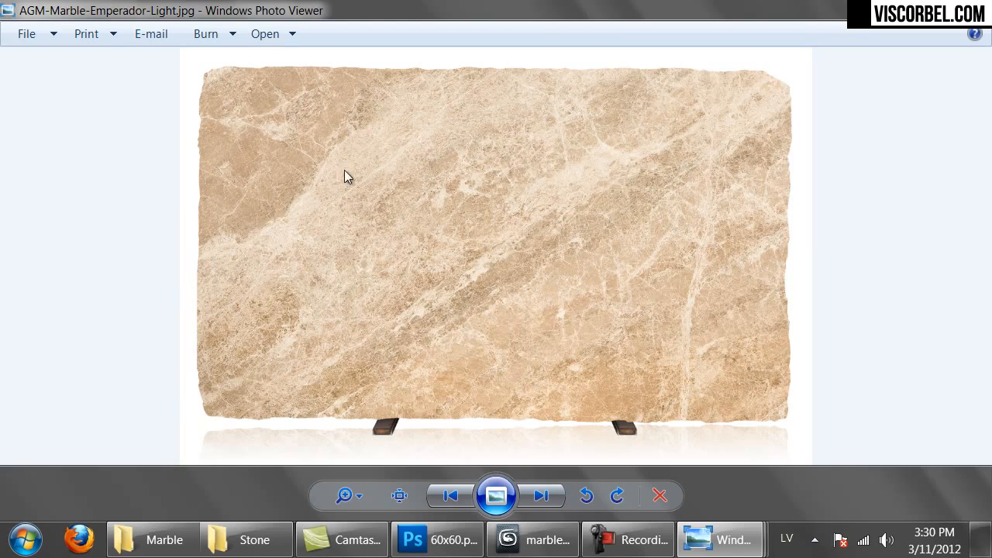
key(alt+F4)
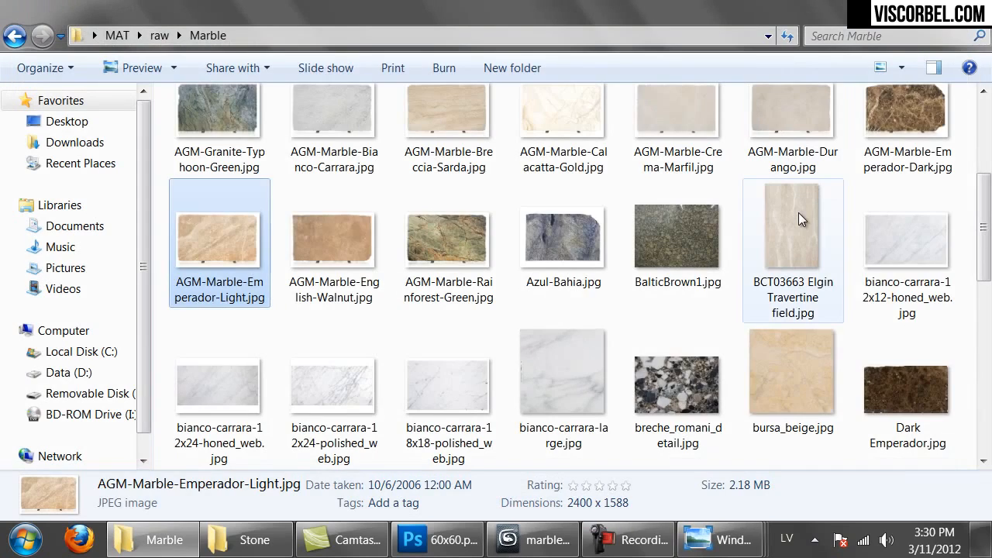
Preview the Dark Emperador.jpg marble image full size, then close it
scroll(797, 216, down, 3)
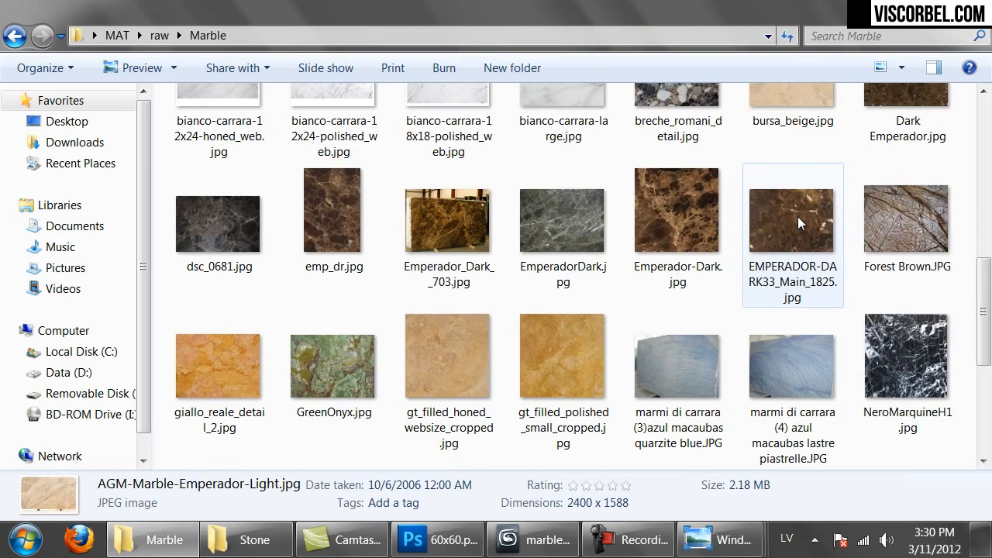
scroll(797, 216, down, 5)
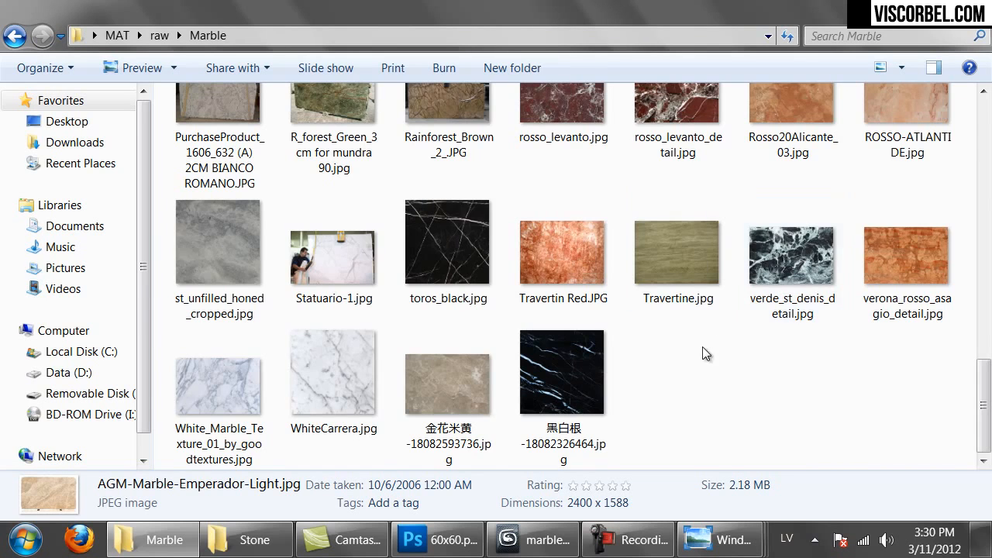
scroll(702, 346, up, 6)
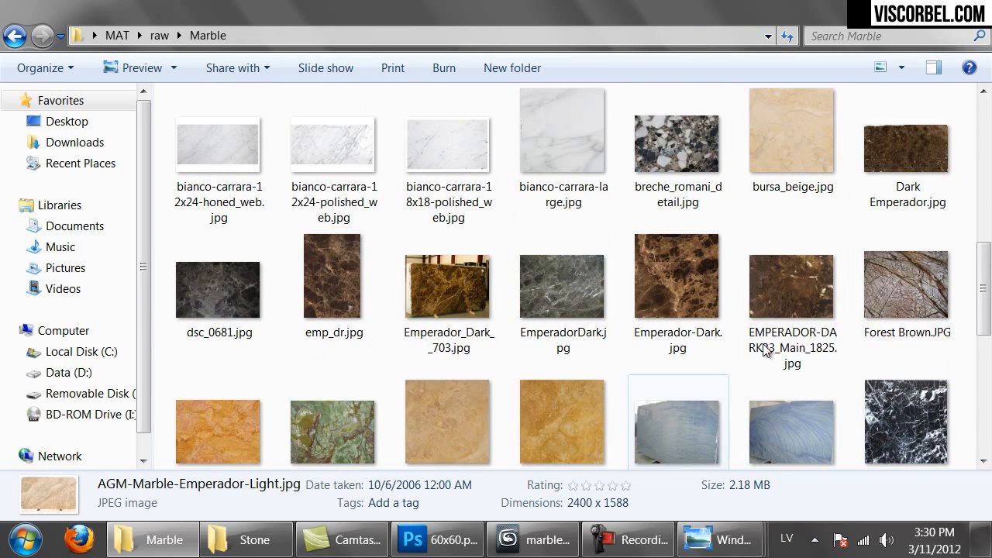
click(911, 168)
double_click(911, 168)
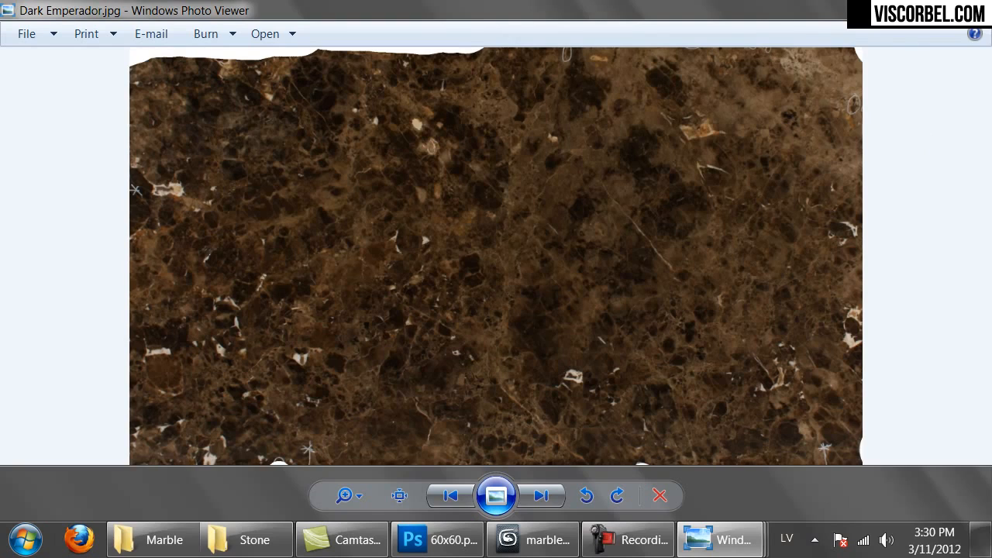
click(978, 8)
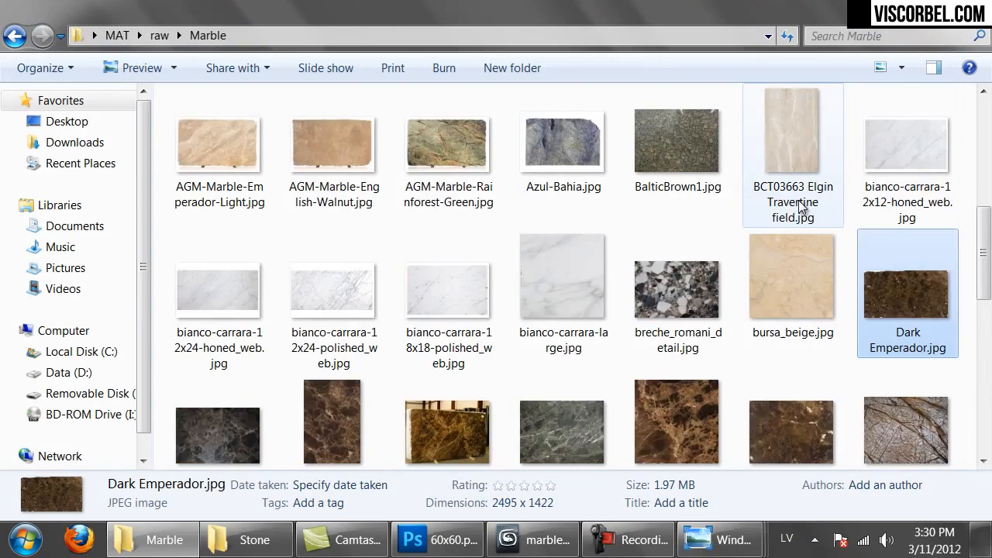
Browse the raw Marble folder, then switch back to the marble_floor scene
scroll(798, 201, up, 2)
scroll(798, 201, up, 2)
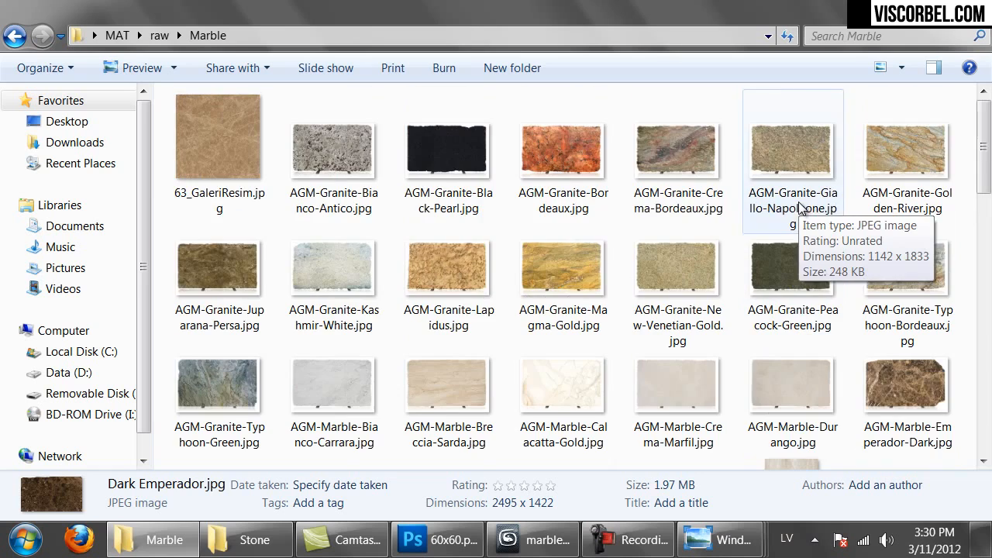
scroll(666, 265, down, 4)
scroll(620, 267, down, 4)
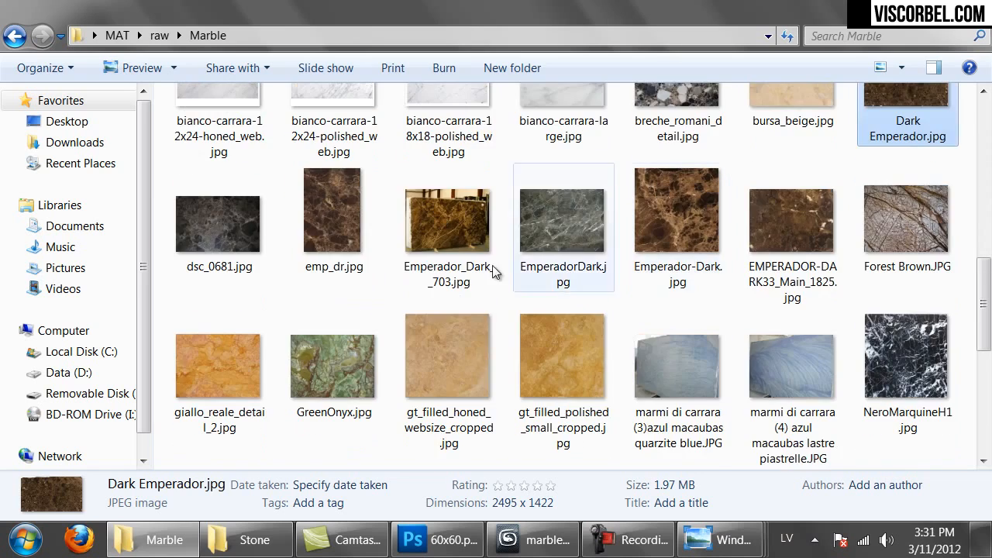
scroll(434, 270, up, 1)
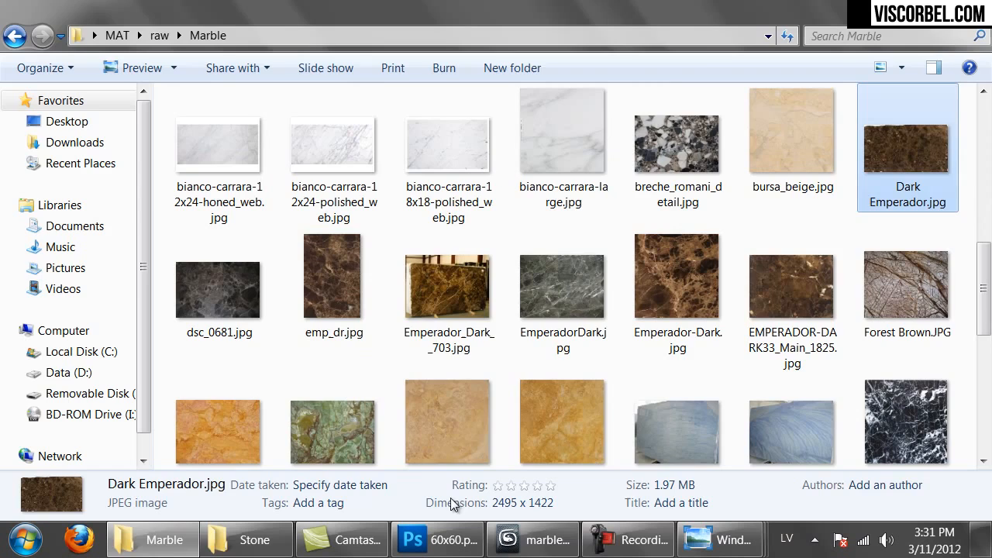
click(535, 540)
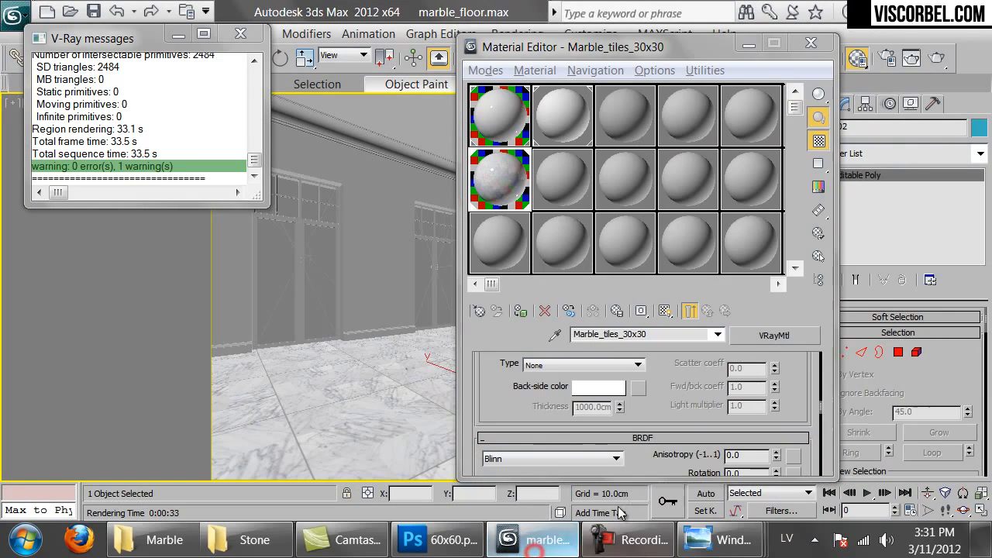
Launch a second, empty 3ds Max session from the taskbar jump list
right_click(534, 540)
click(515, 456)
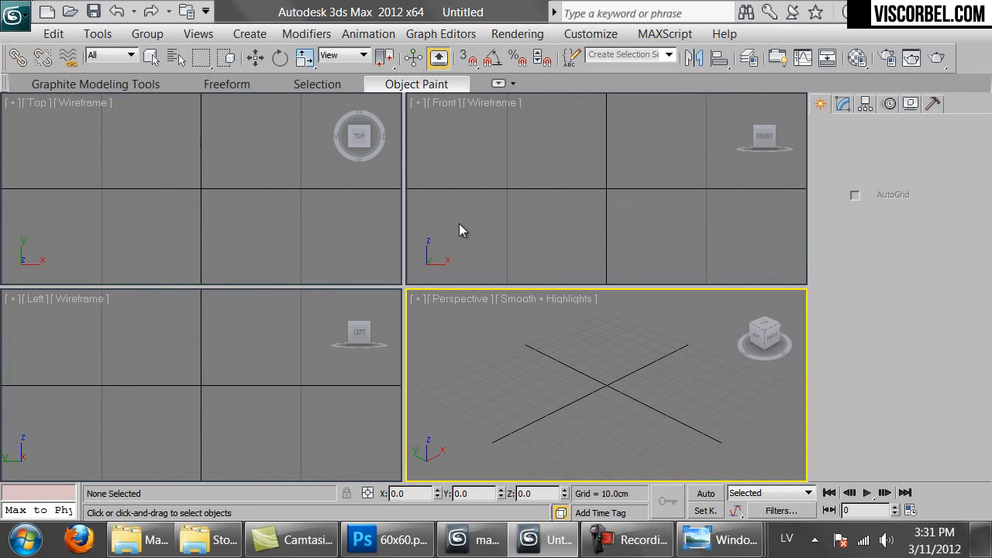
In a maximized Top view, draw a rectangle with Length and Width set to 30
click(280, 220)
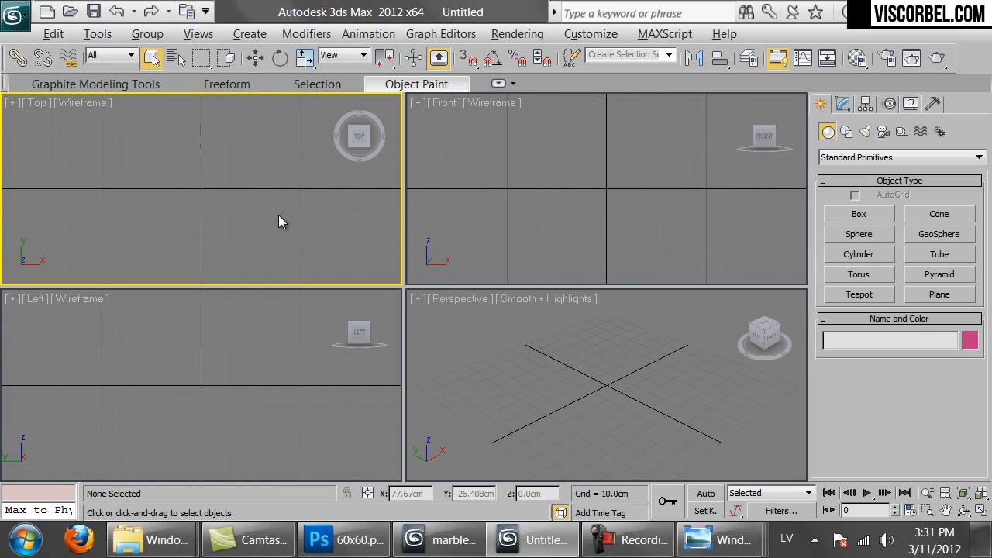
key(alt+w)
right_click(462, 240)
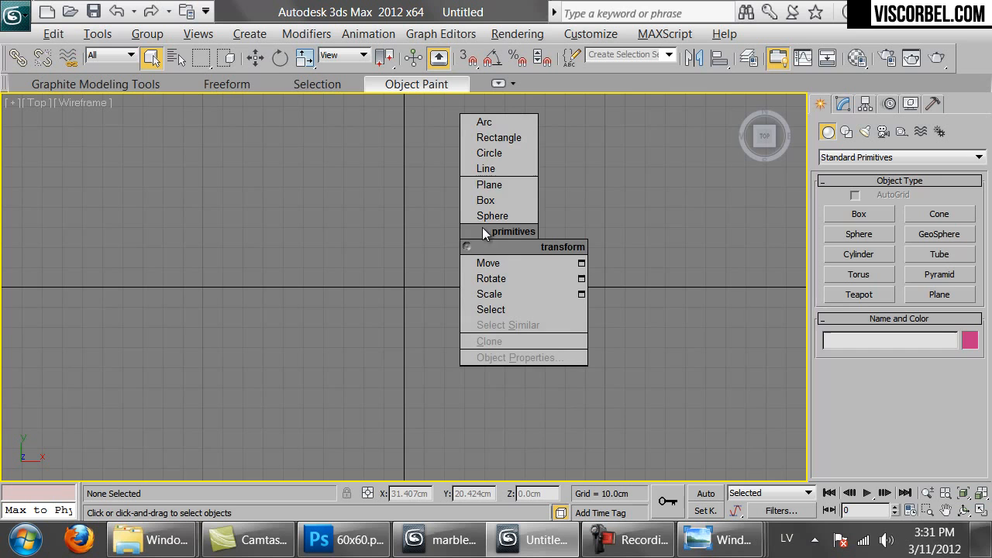
click(515, 141)
drag(275, 208, 495, 403)
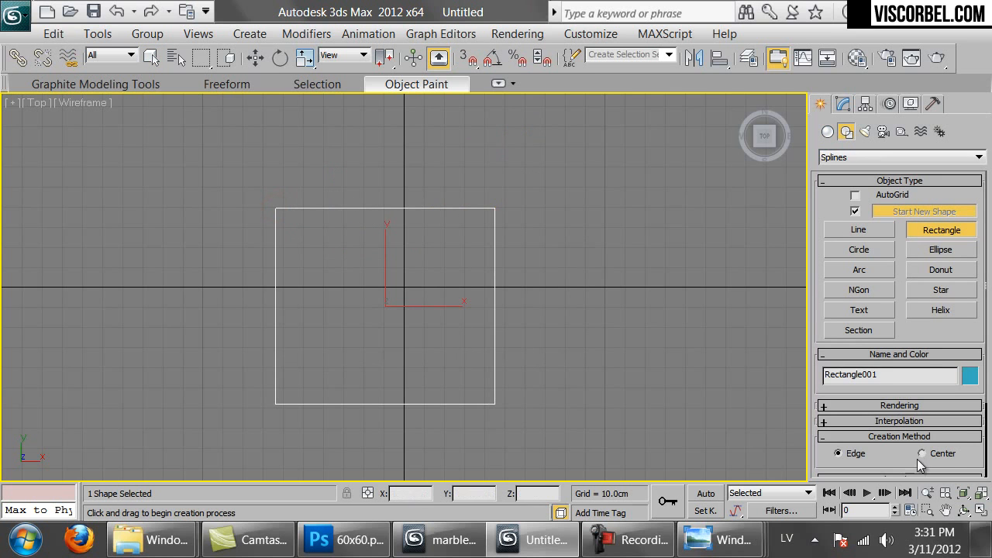
scroll(978, 464, down, 3)
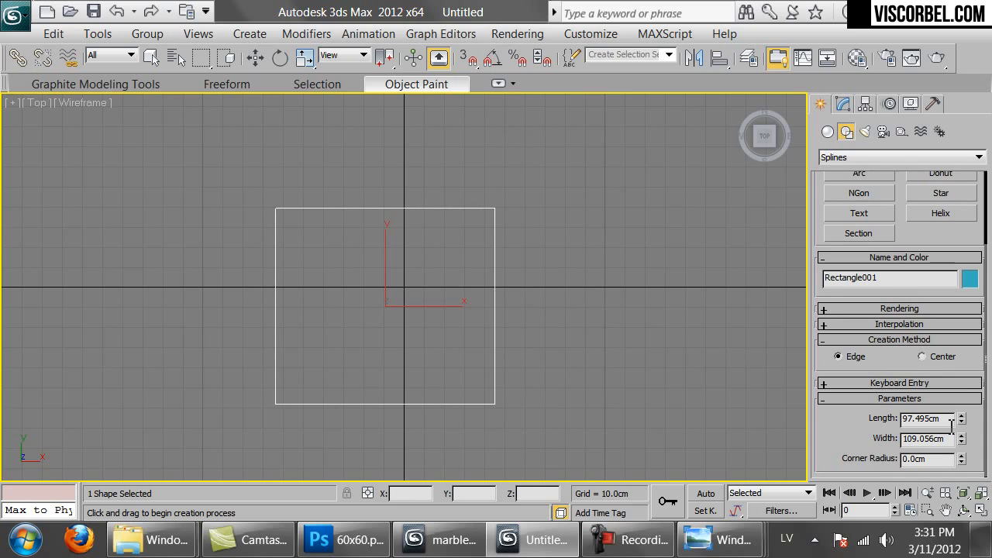
double_click(950, 422)
text(30)
key(Tab)
text(30)
key(Return)
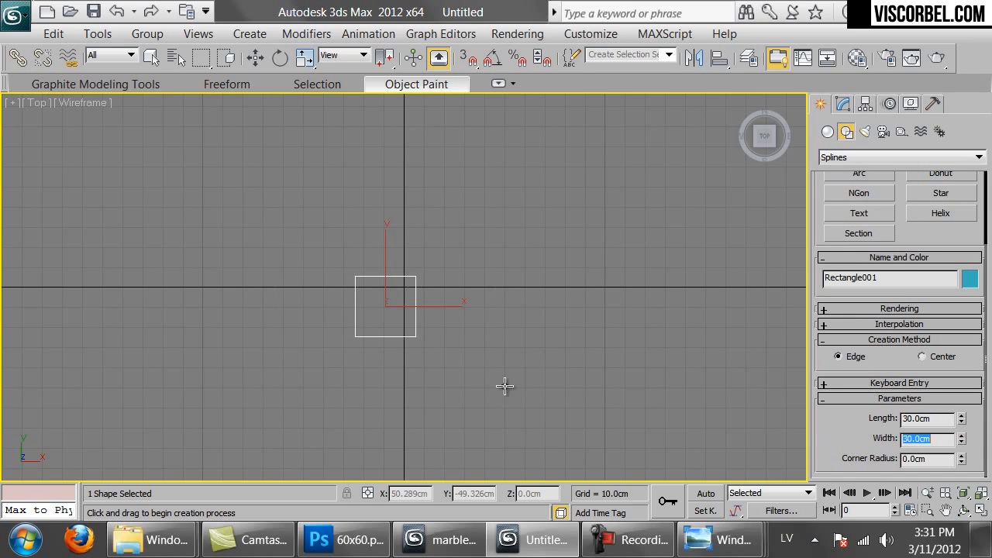
Move the rectangle to X 0, Y 0 through transform type-in
right_click(255, 57)
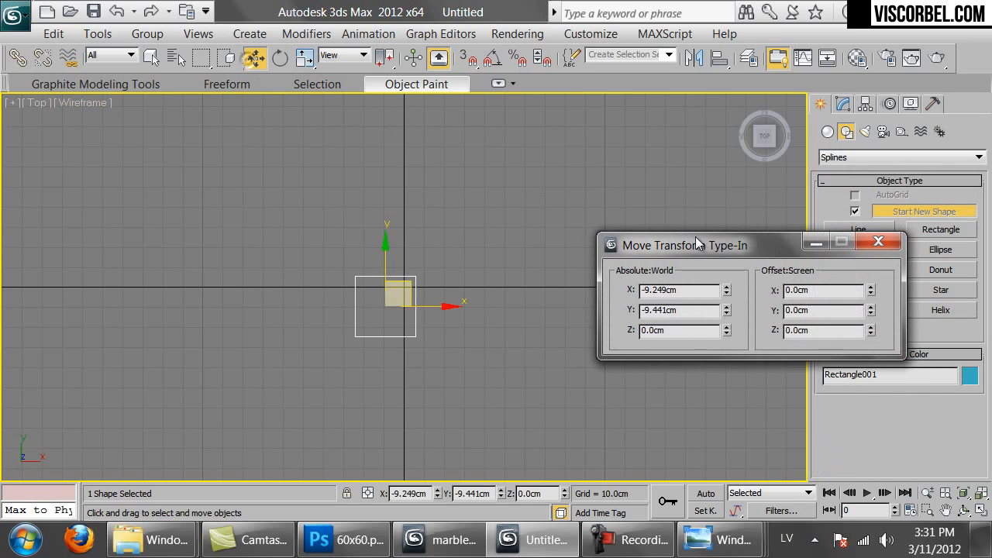
right_click(726, 291)
right_click(727, 310)
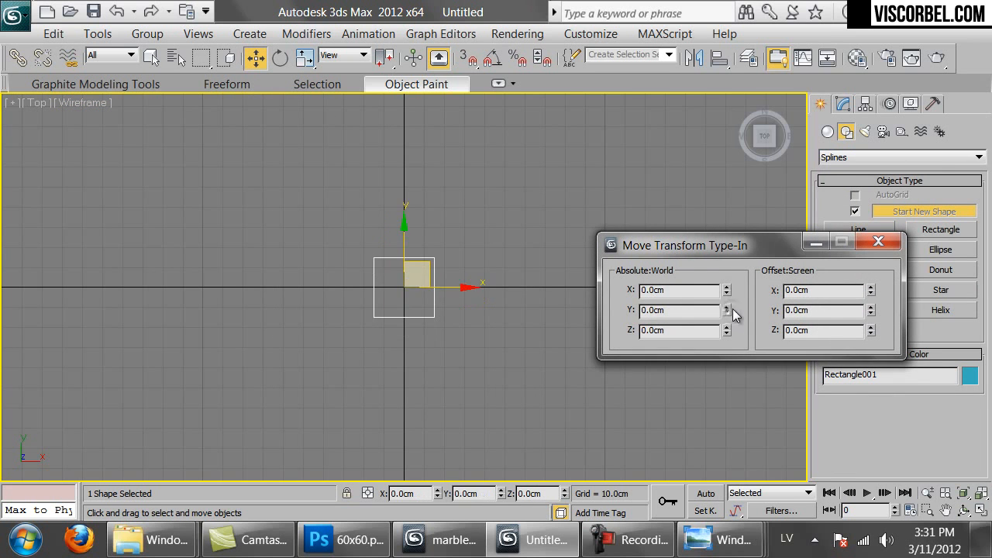
click(878, 242)
click(842, 103)
scroll(474, 310, up, 5)
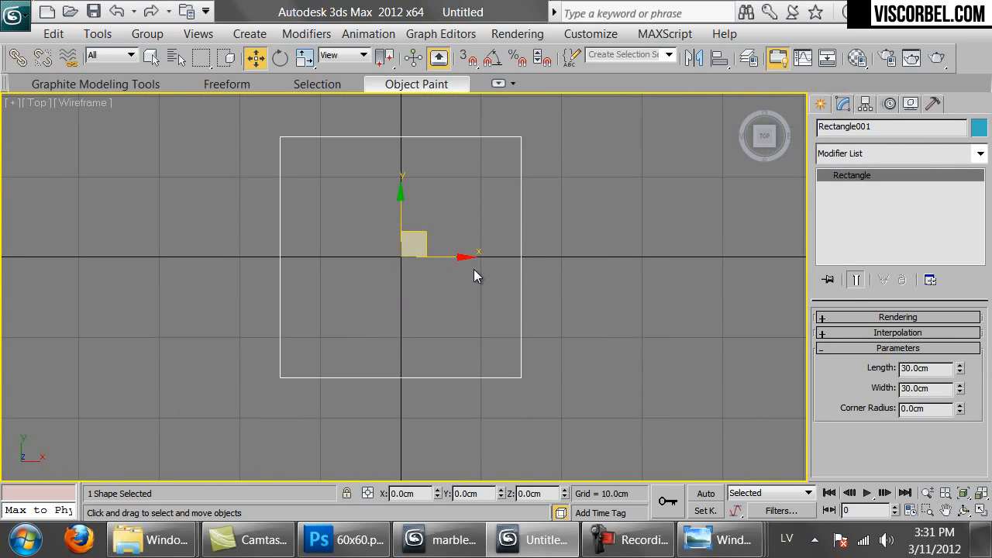
Convert the rectangle to an Editable Spline and select its four corner vertices
right_click(473, 269)
mouse_move(605, 403)
click(687, 403)
key(1)
middle_drag(466, 220, 482, 269)
key(ctrl+a)
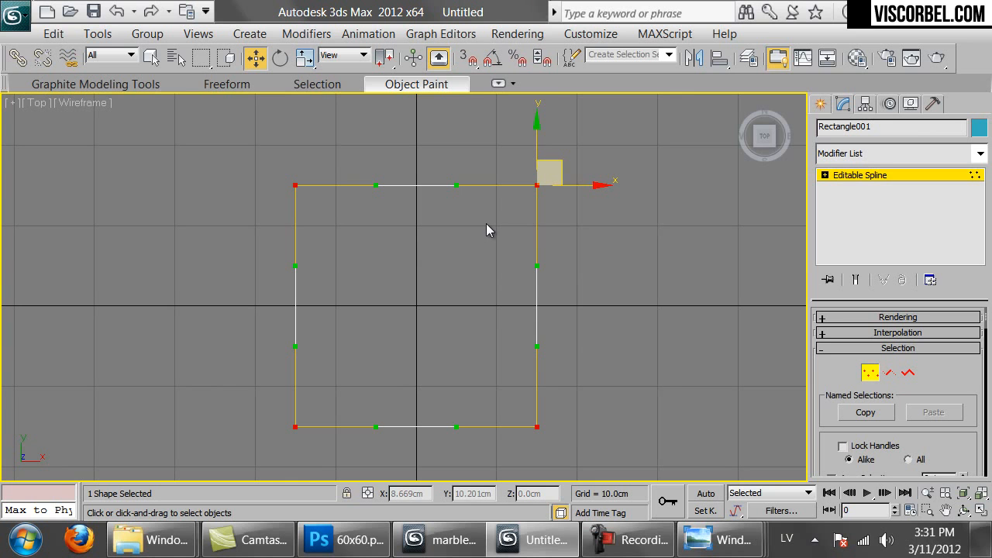
Convert the four vertices to Corner and chamfer them by 5 cm
right_click(390, 232)
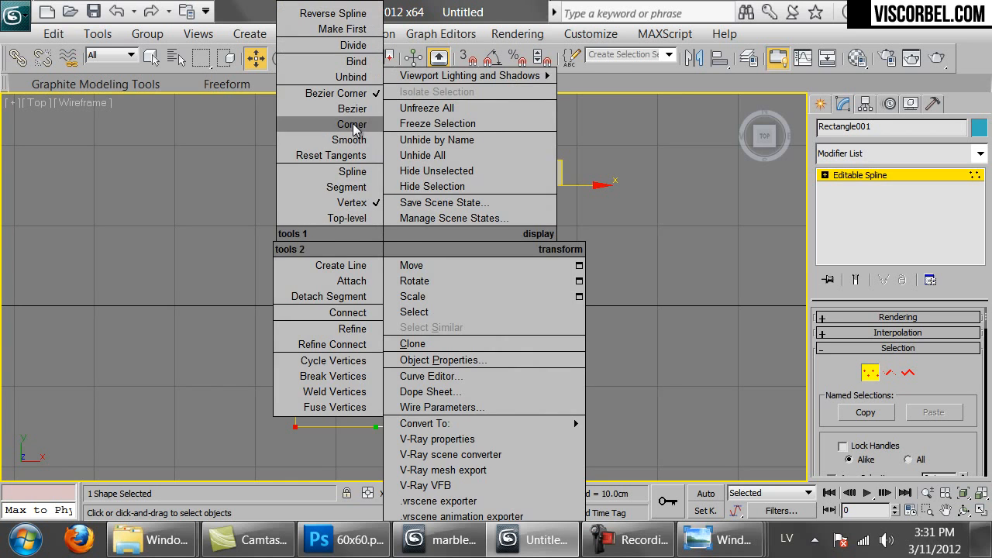
click(352, 130)
scroll(974, 418, down, 10)
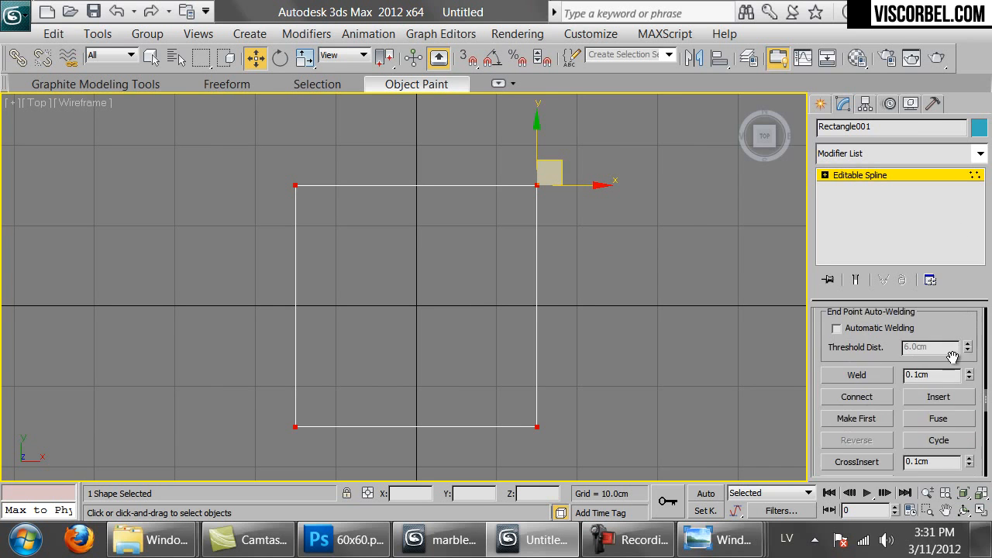
click(929, 342)
text(5)
key(Return)
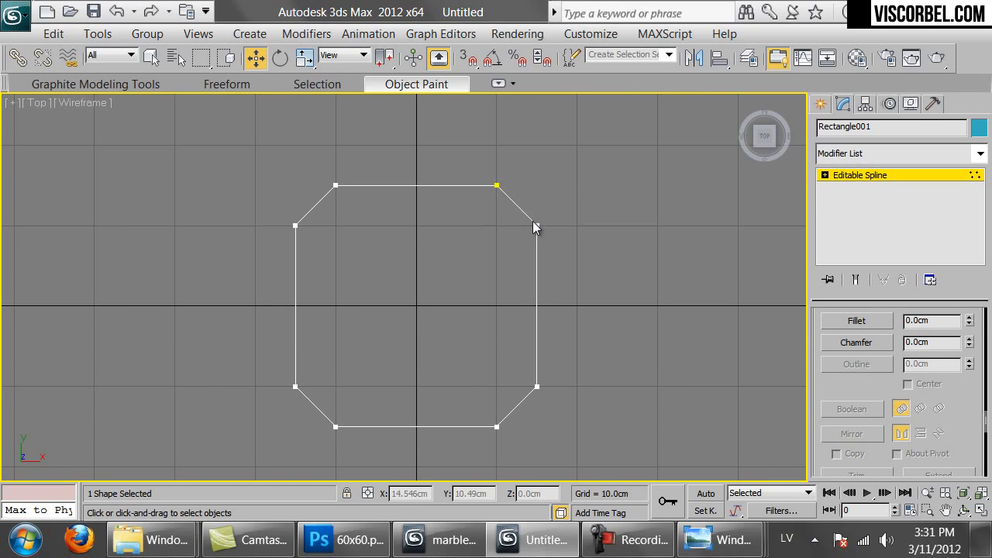
Exit Vertex mode and reselect the octagon shape
middle_drag(534, 222, 519, 236)
scroll(518, 234, down, 2)
key(1)
scroll(517, 204, up, 2)
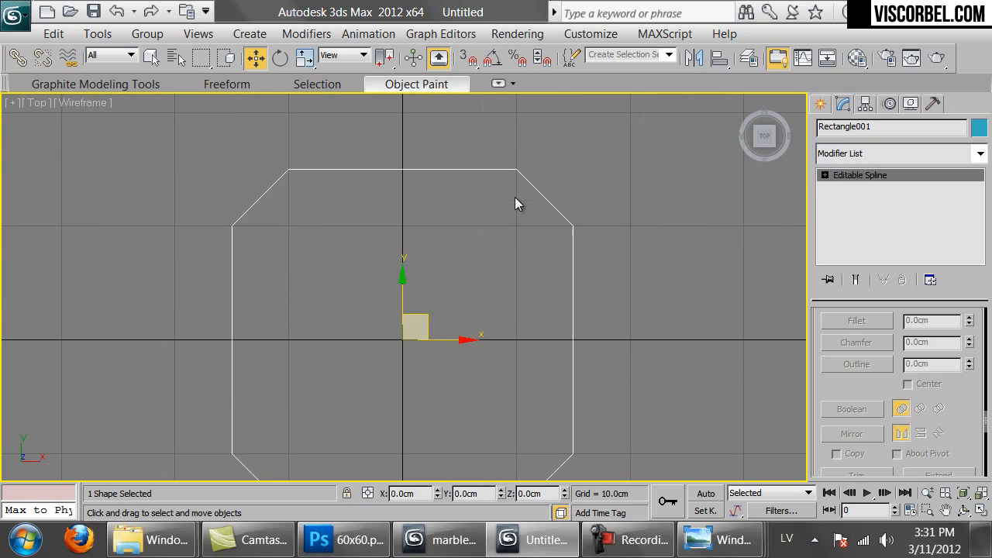
click(640, 302)
drag(638, 286, 439, 357)
scroll(489, 277, down, 2)
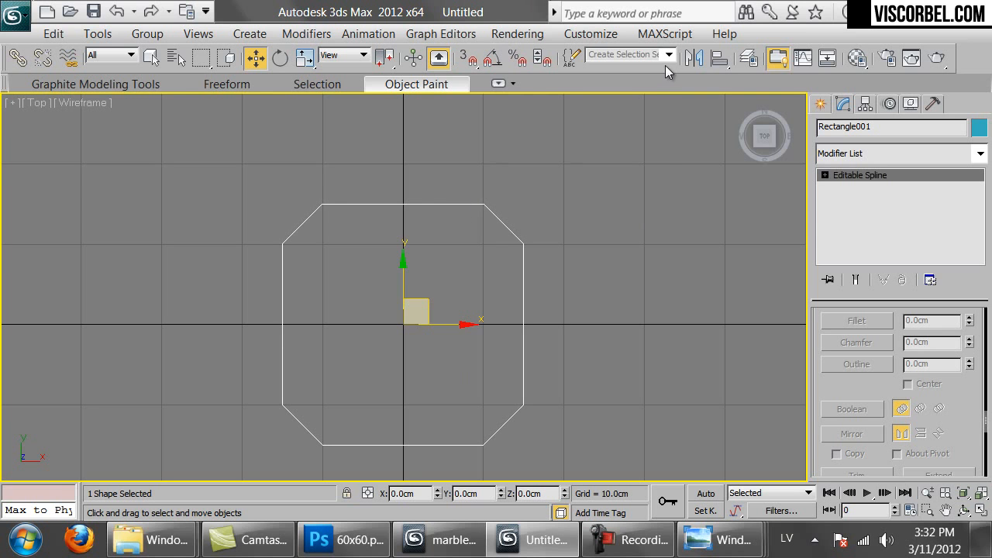
Copy the octagon and align it in X only, Minimum to Maximum, beside the original
key(ctrl+v)
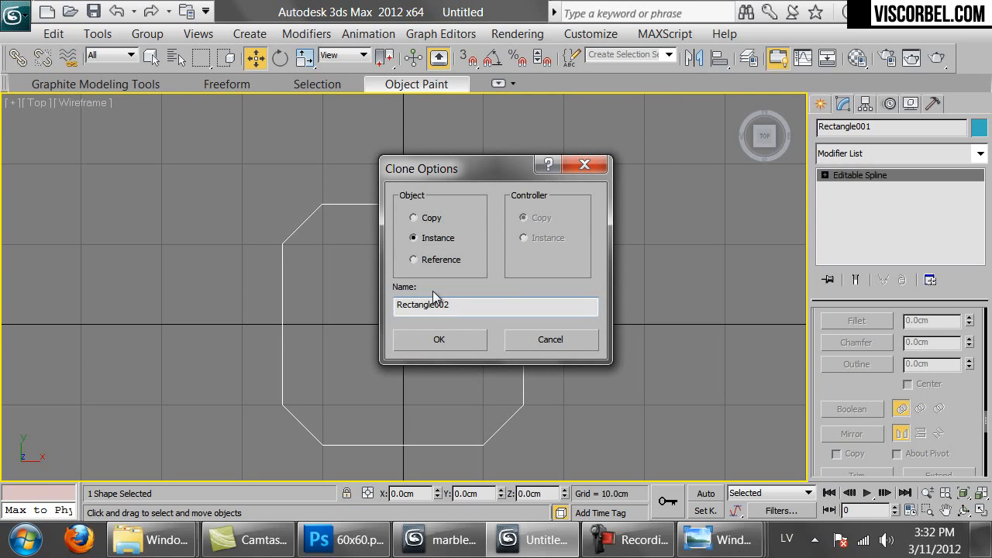
click(427, 219)
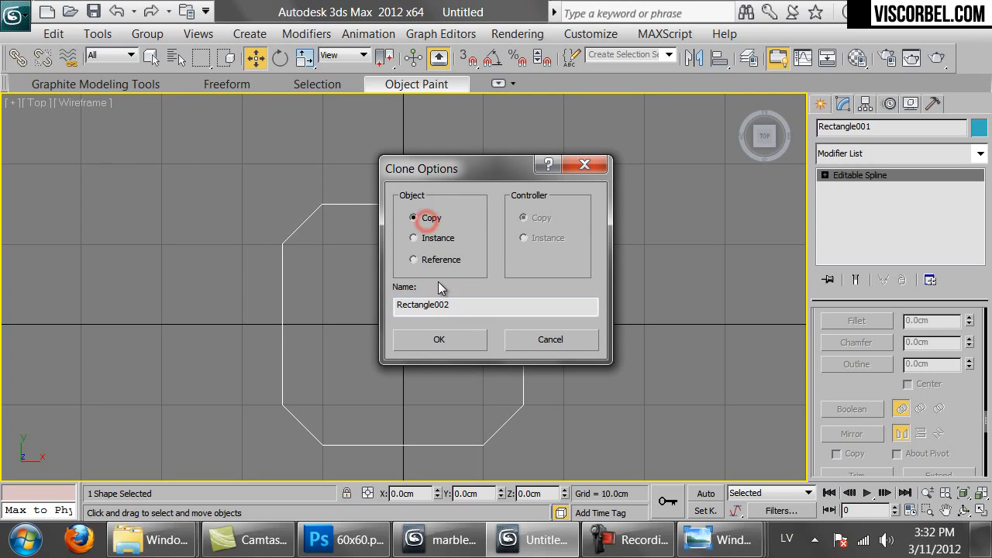
click(439, 339)
key(alt+a)
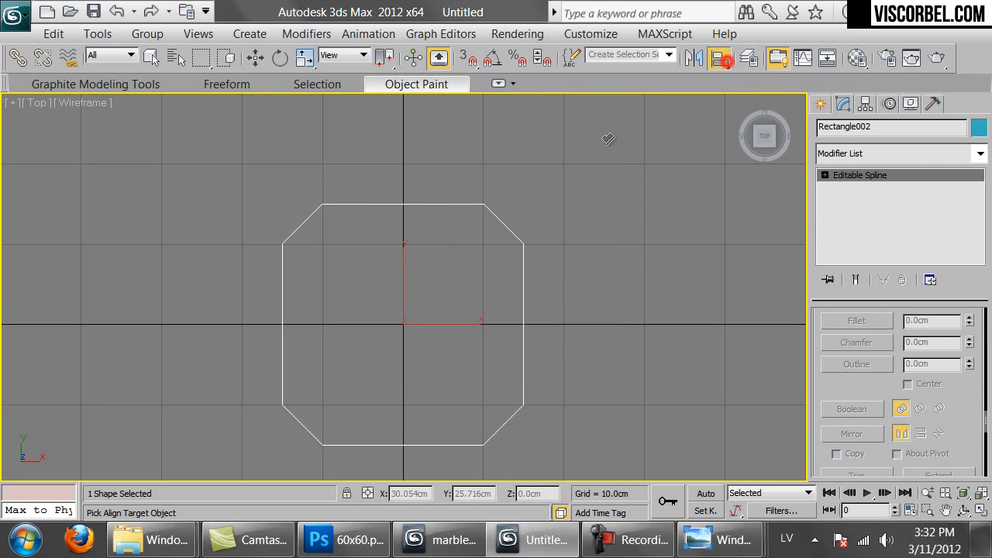
click(505, 224)
click(473, 143)
click(551, 144)
click(431, 188)
click(525, 248)
drag(488, 77, 905, 57)
click(910, 410)
Attach the original octagon to the copy so they form one shape
scroll(457, 338, down, 2)
middle_drag(455, 337, 286, 336)
scroll(868, 372, up, 6)
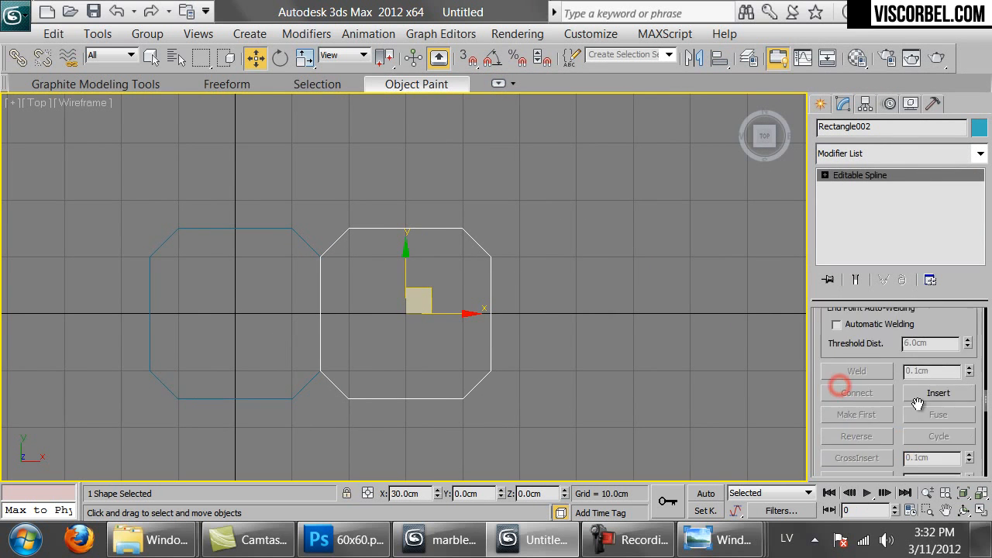
click(858, 348)
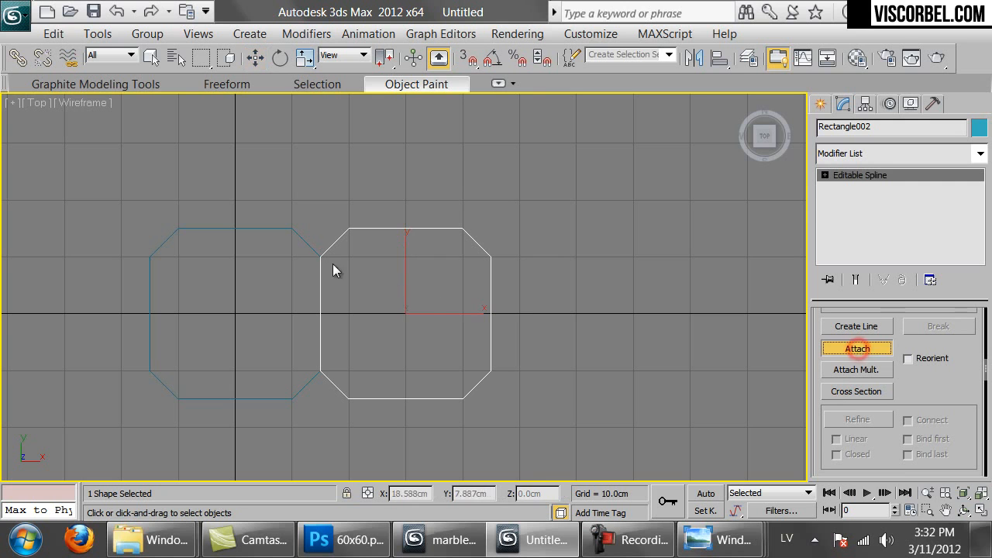
click(300, 236)
right_click(400, 218)
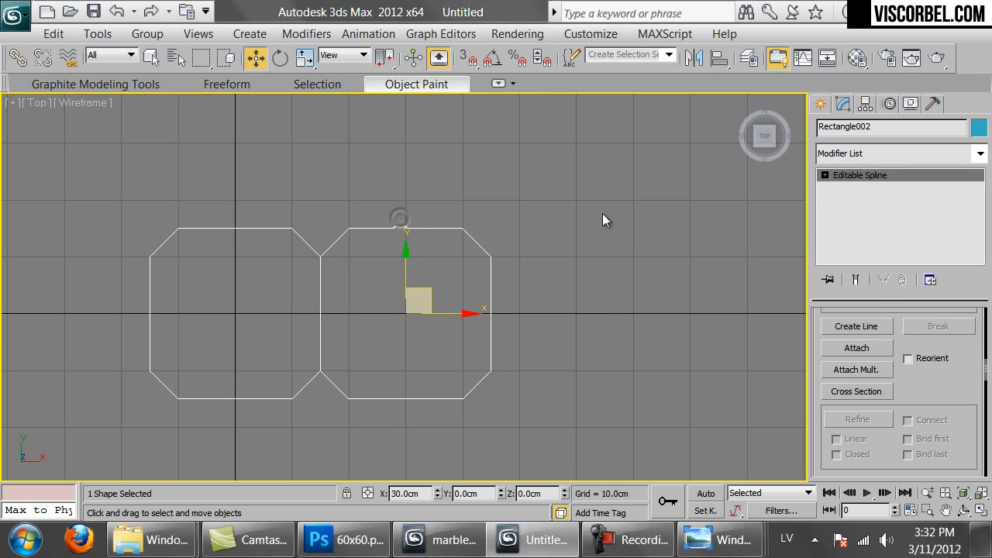
Clone the joined octagons and align the copy to their right
key(ctrl+v)
click(439, 340)
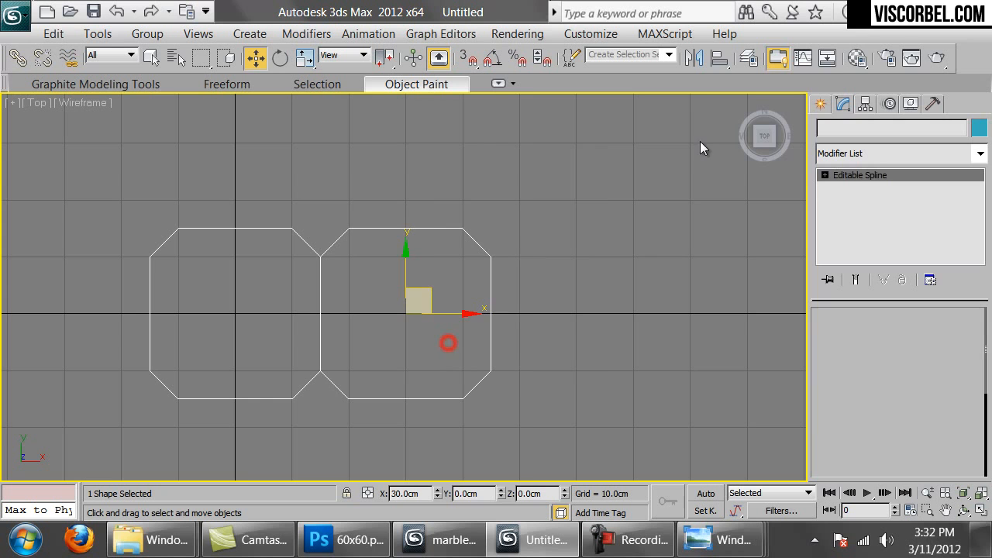
click(719, 58)
click(464, 231)
click(905, 409)
middle_drag(537, 331, 327, 338)
Clone again and align the new copy against the previous one
key(ctrl+v)
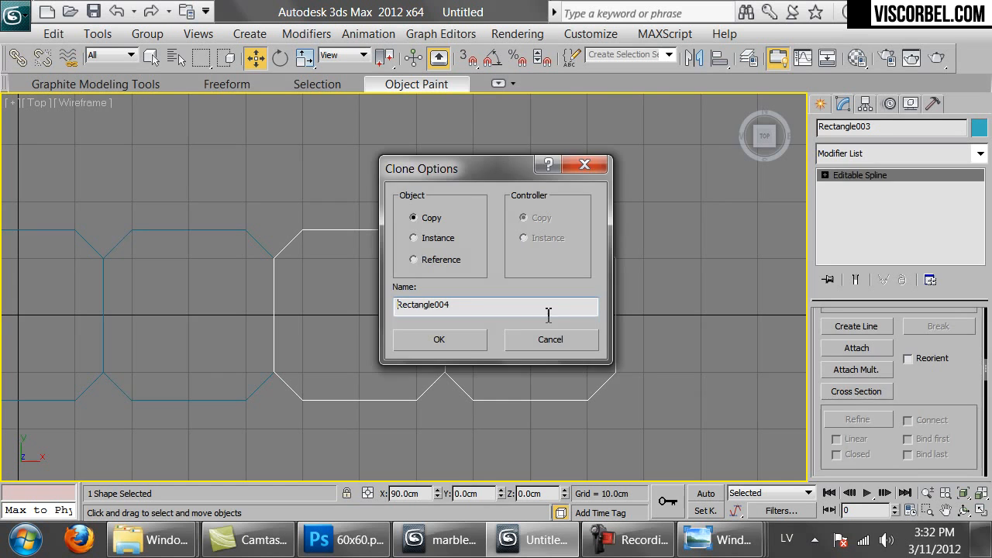
click(455, 341)
click(719, 57)
click(582, 234)
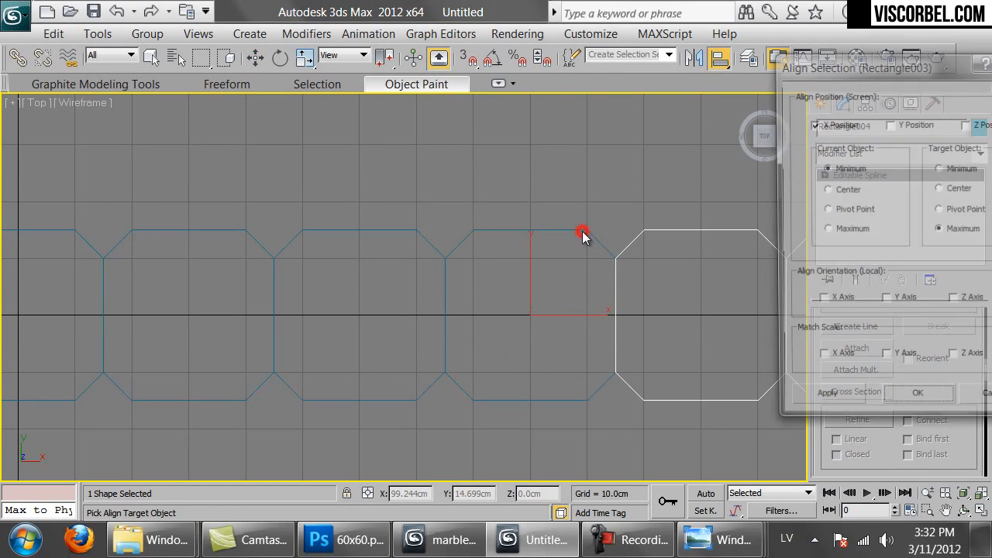
click(901, 394)
Attach the neighbouring octagon shapes into a single six-octagon row
click(854, 346)
click(592, 231)
click(225, 230)
scroll(258, 237, down, 2)
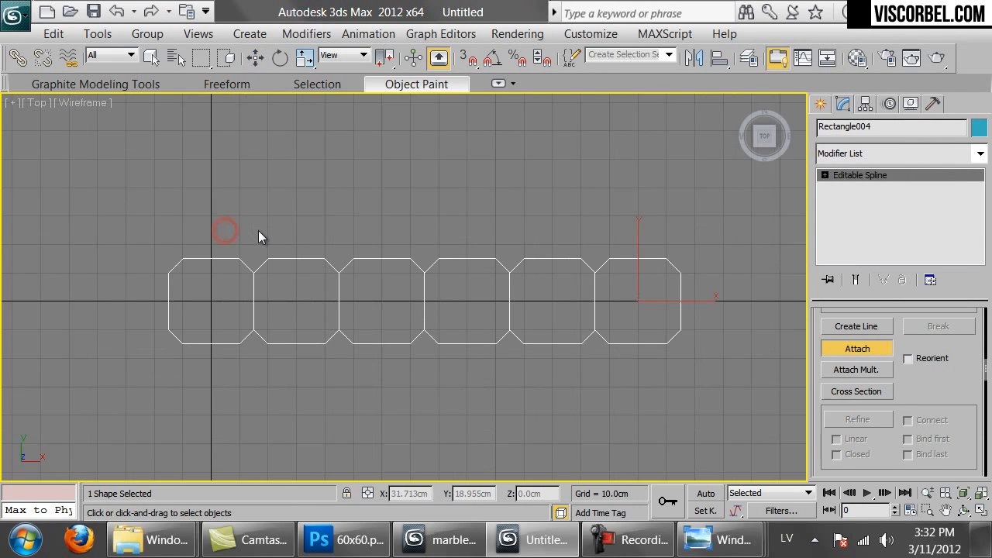
middle_drag(394, 148, 365, 207)
right_click(366, 208)
Copy the octagon row, align it in Y above the original, and attach both rows
key(ctrl+v)
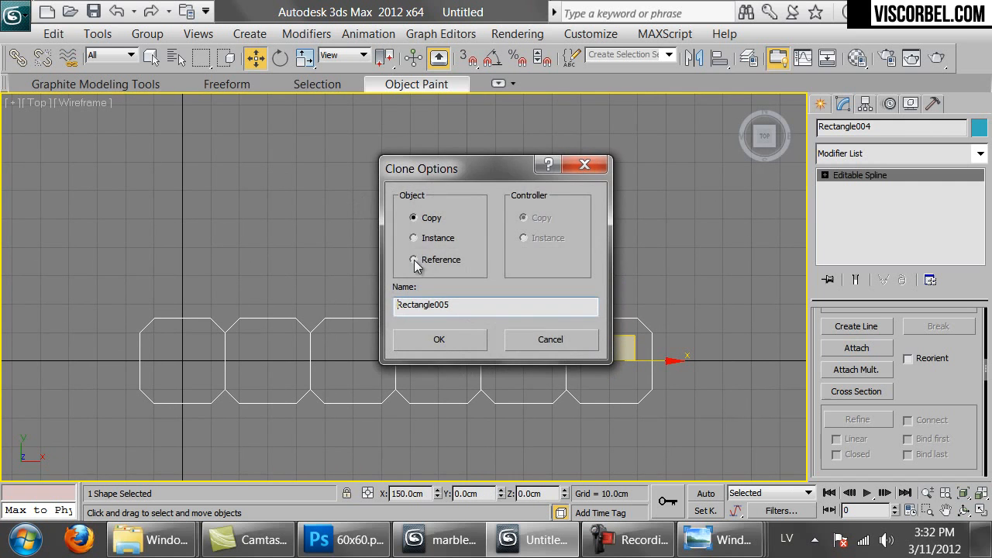
click(438, 338)
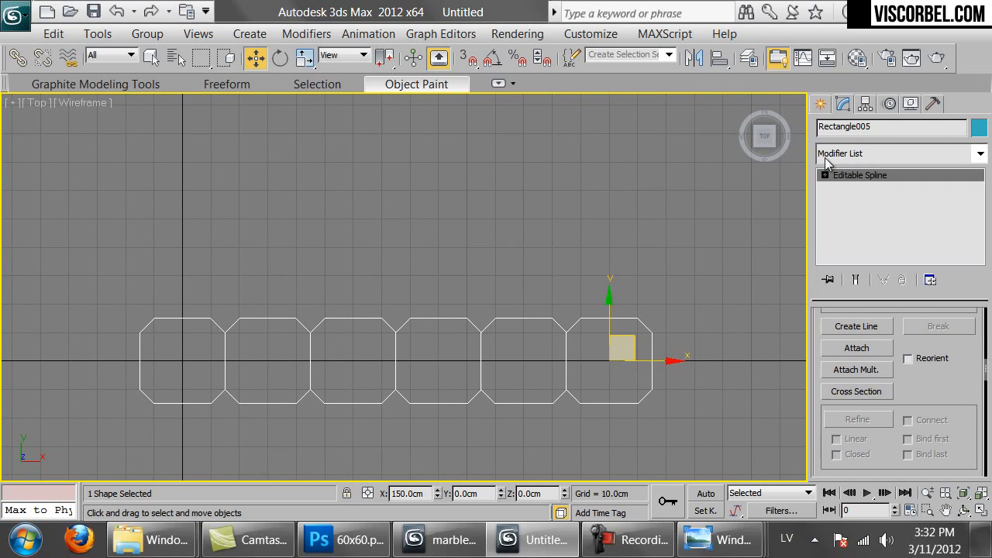
click(719, 57)
click(590, 319)
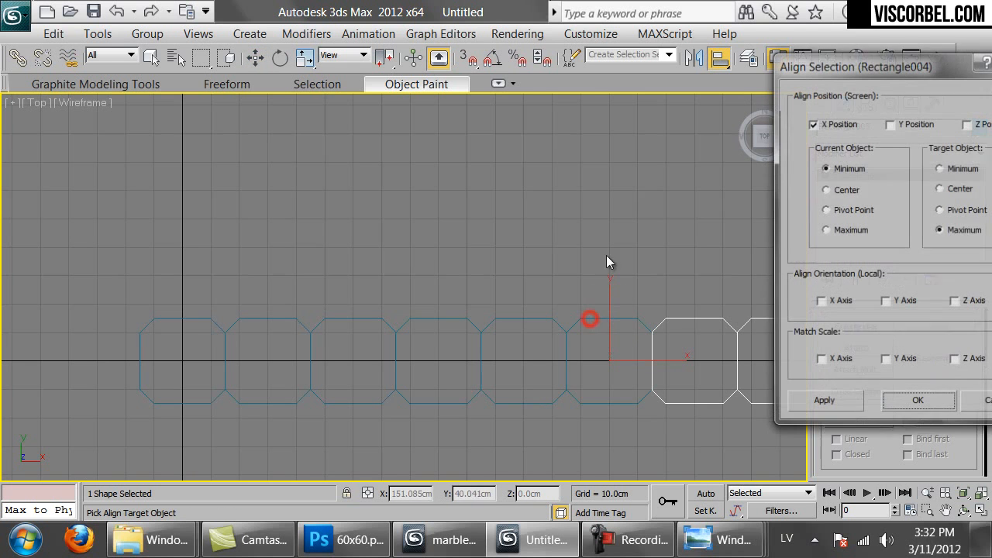
click(814, 123)
click(907, 124)
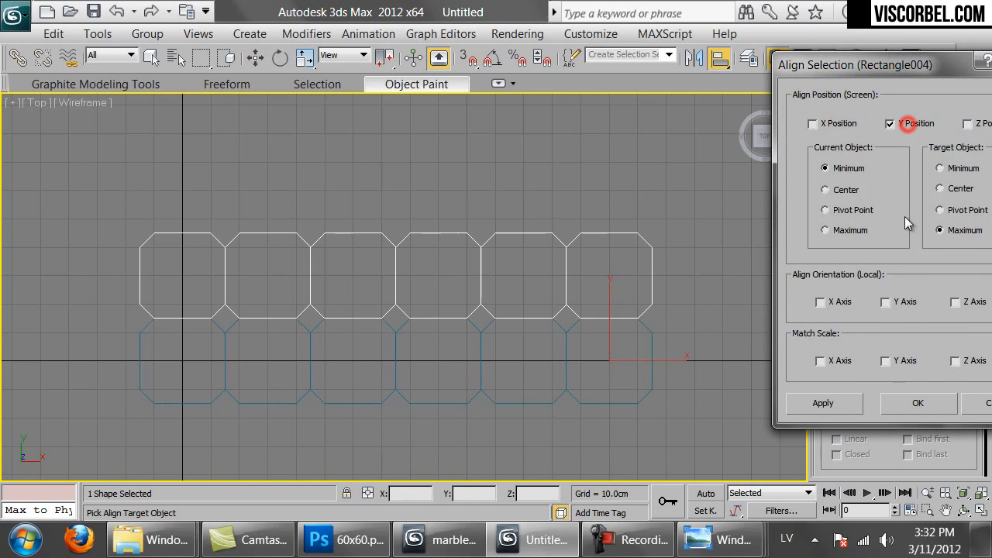
click(917, 404)
click(861, 350)
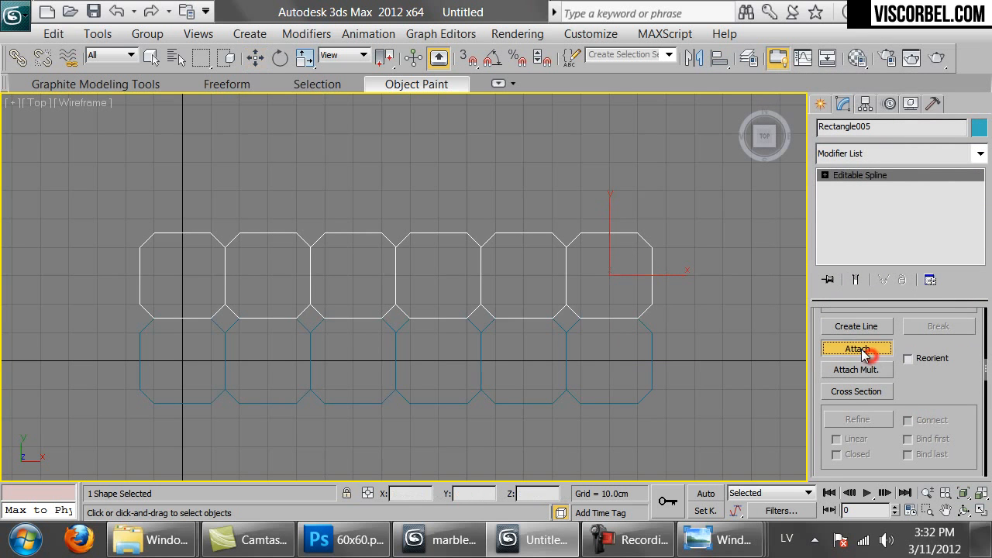
click(650, 335)
key(w)
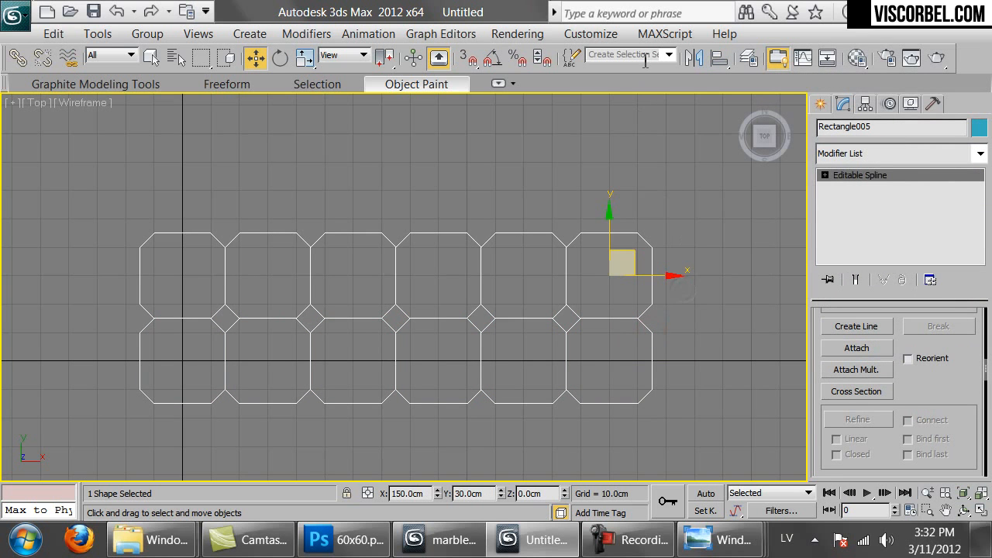
Clone the combined rows and align the copy directly above them
key(ctrl+v)
click(718, 61)
click(635, 232)
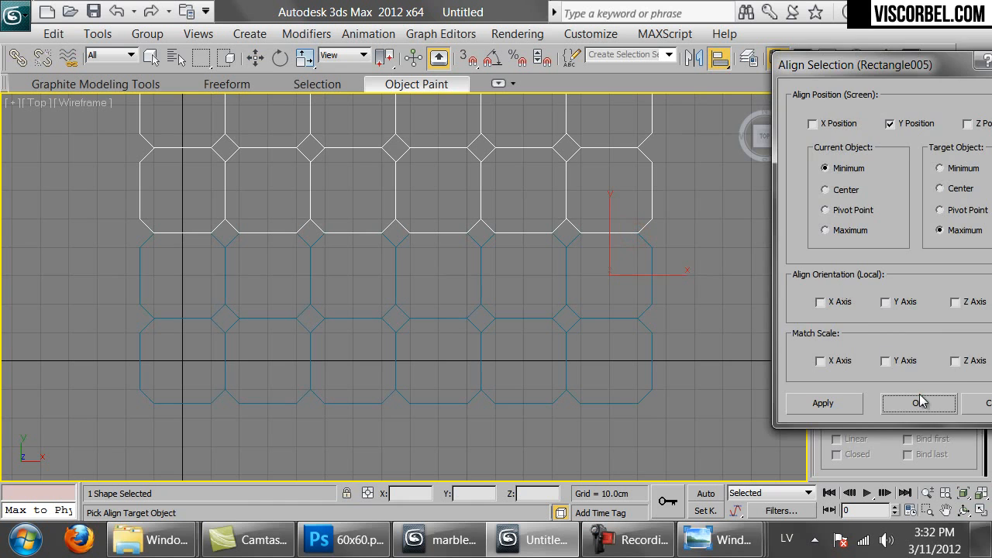
click(919, 403)
click(857, 349)
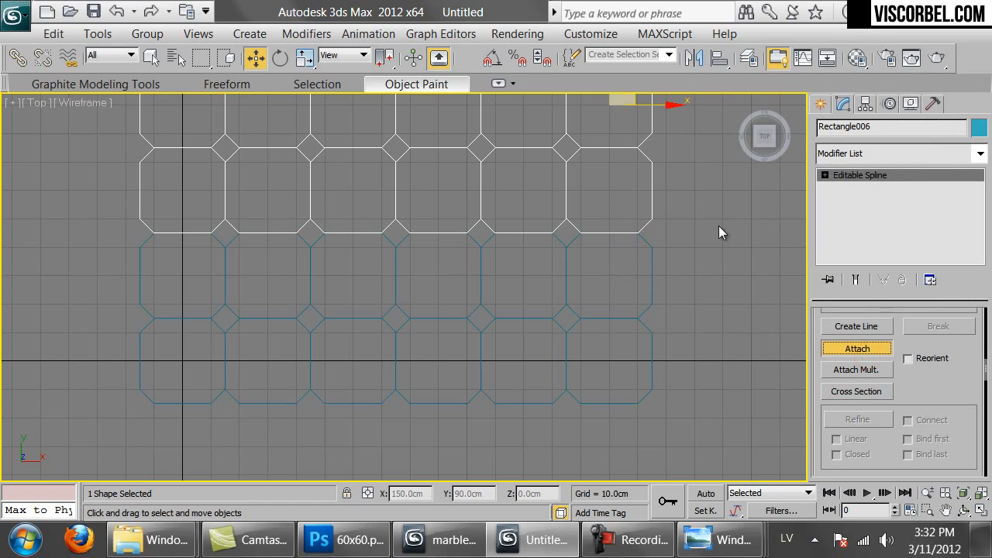
right_click(719, 225)
middle_drag(668, 172, 626, 290)
Add one more copy above and attach all rows into a single 6 x 6 grid, Rectangle007
key(ctrl+v)
click(467, 345)
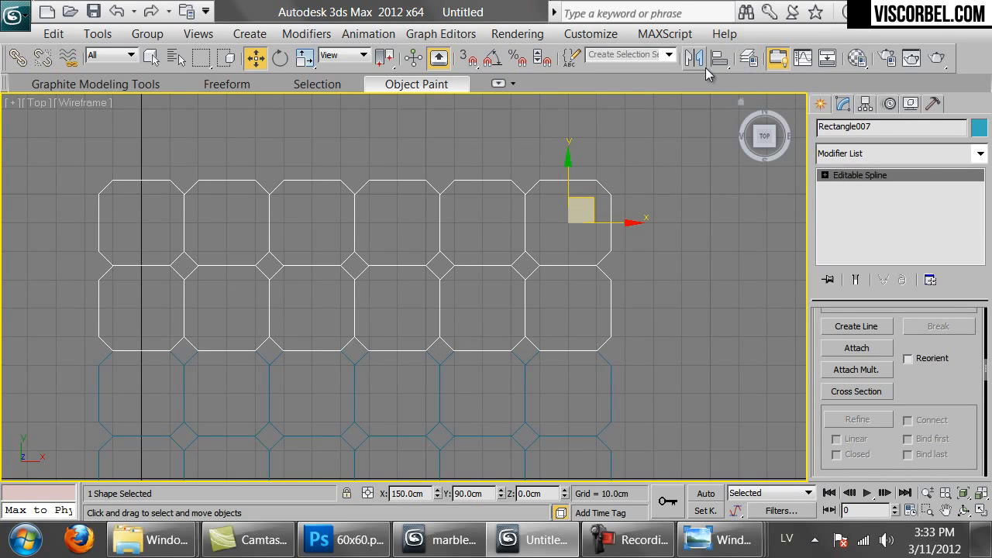
click(719, 58)
click(593, 179)
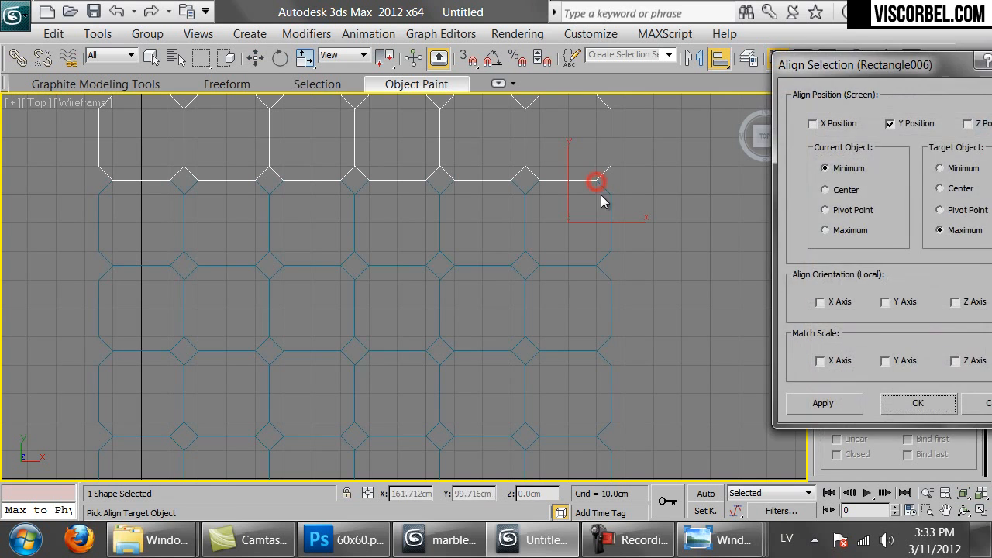
click(885, 400)
click(856, 348)
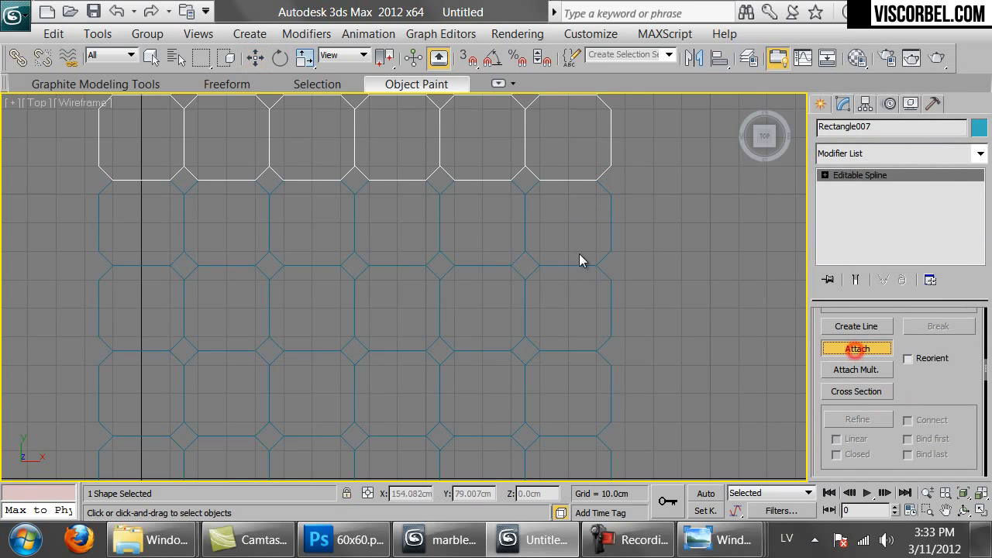
click(601, 190)
click(605, 360)
scroll(566, 334, down, 3)
middle_drag(565, 332, 571, 348)
right_click(643, 268)
click(640, 243)
Enable Rectangle007 in renderer and viewport with a Rectangular profile
drag(655, 288, 460, 369)
drag(942, 393, 964, 425)
click(862, 317)
click(853, 329)
click(852, 343)
scroll(936, 427, down, 5)
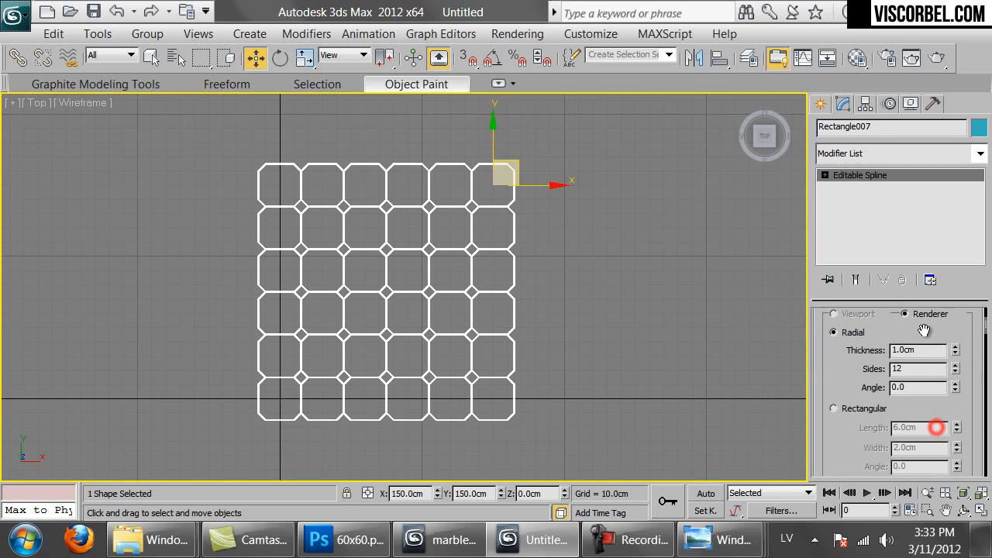
click(834, 380)
click(921, 398)
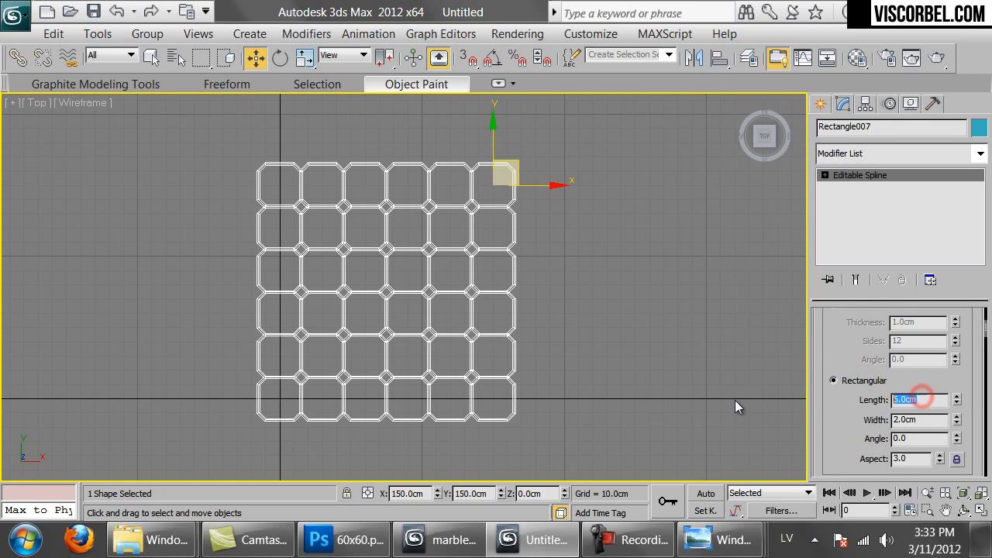
Set the rectangular line profile to 0.3 cm
drag(919, 419, 881, 418)
text(.3)
key(Return)
click(541, 231)
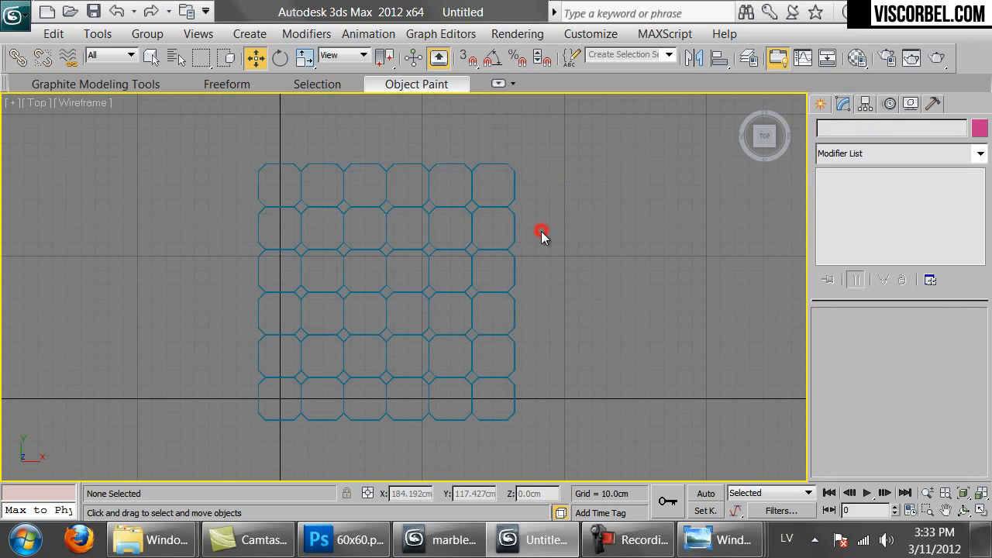
scroll(713, 184, up, 2)
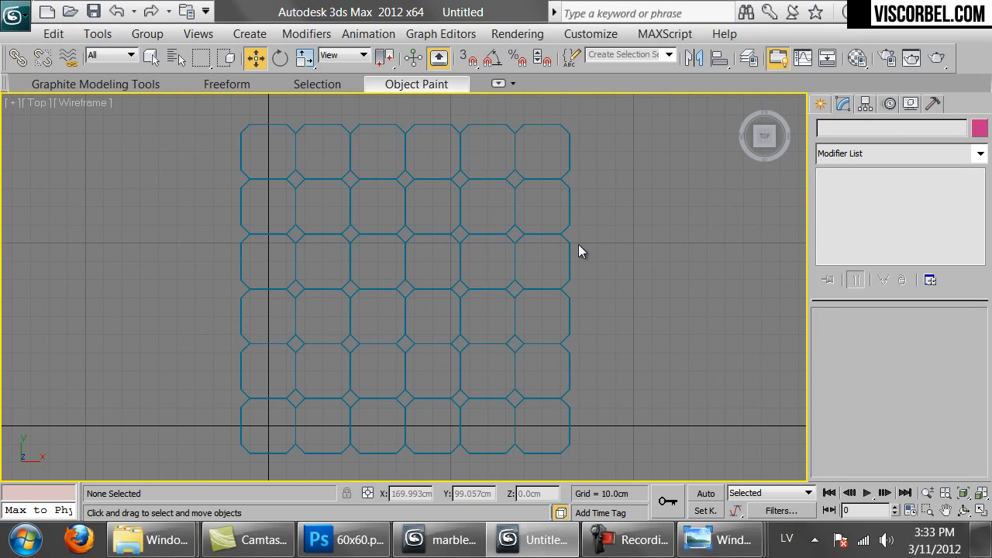
Make material 01 - Default's Diffuse black and assign it to the grid
key(m)
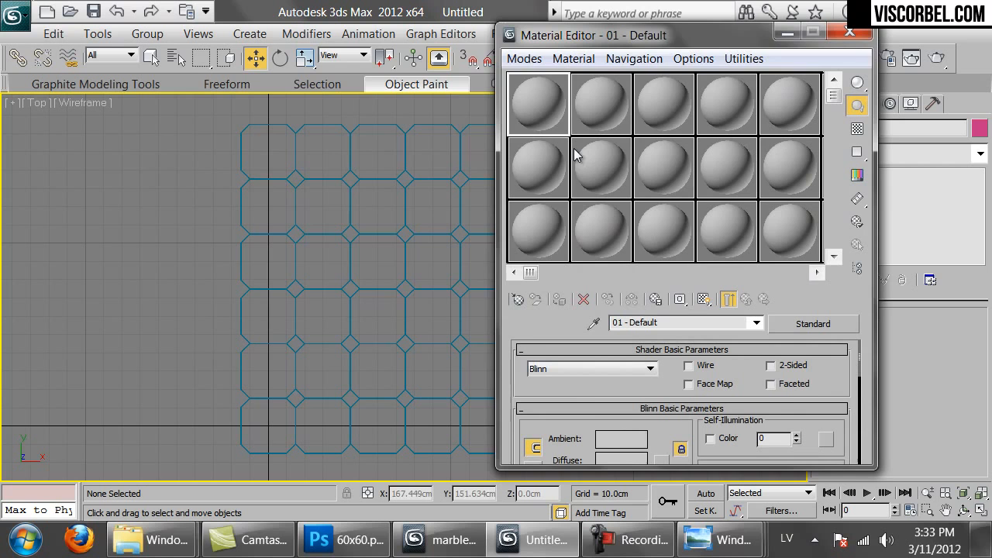
click(608, 461)
drag(589, 199, 555, 199)
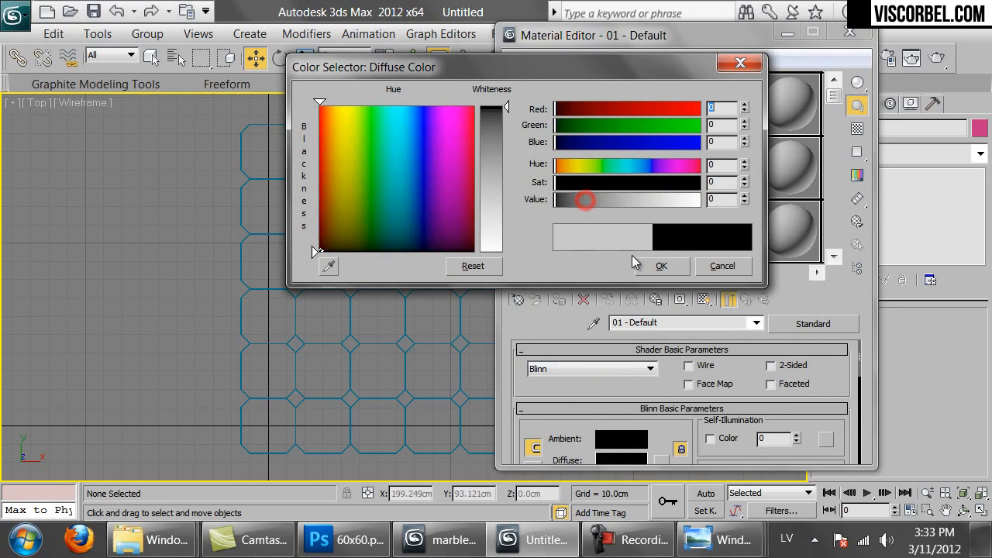
click(655, 261)
drag(165, 245, 476, 372)
click(562, 300)
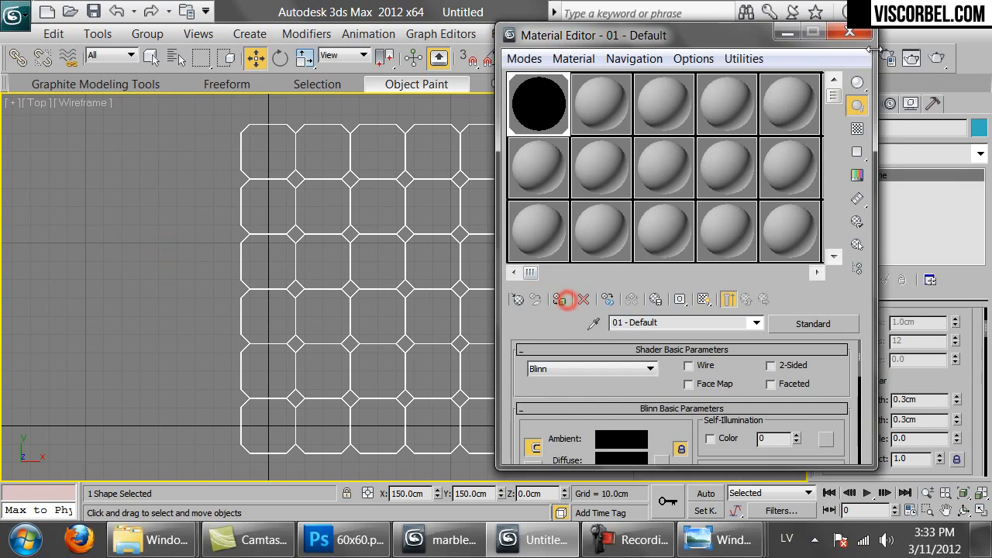
click(852, 35)
Set the Environment background colour to white
click(516, 34)
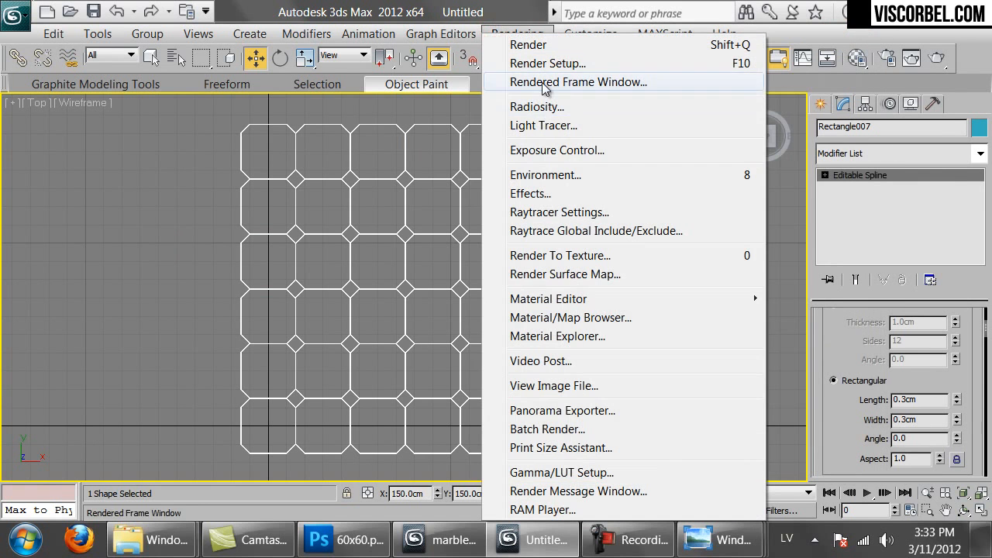
click(547, 176)
click(397, 218)
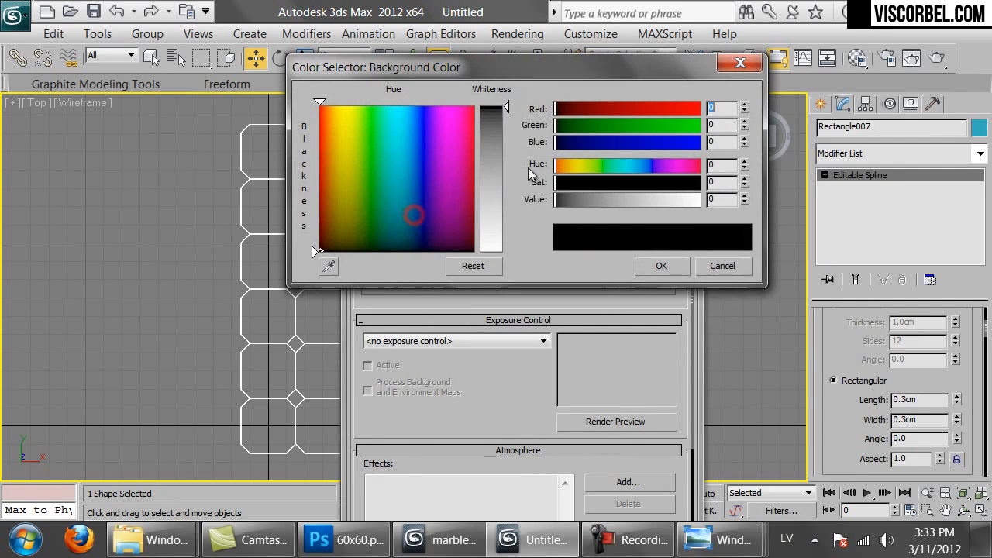
drag(489, 222, 491, 251)
click(661, 266)
click(719, 253)
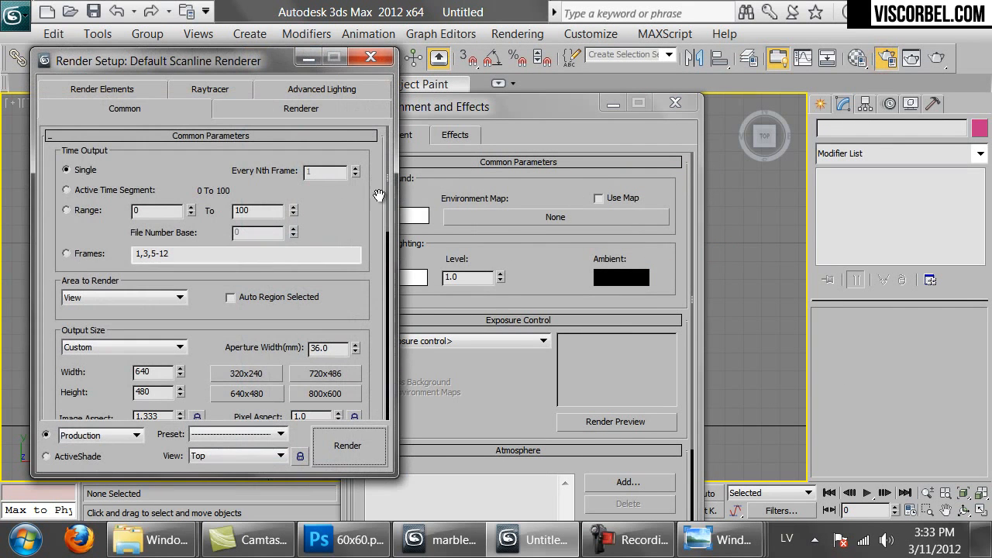
Set the output size to 4000 x 4000, then start and cancel a first render
double_click(146, 372)
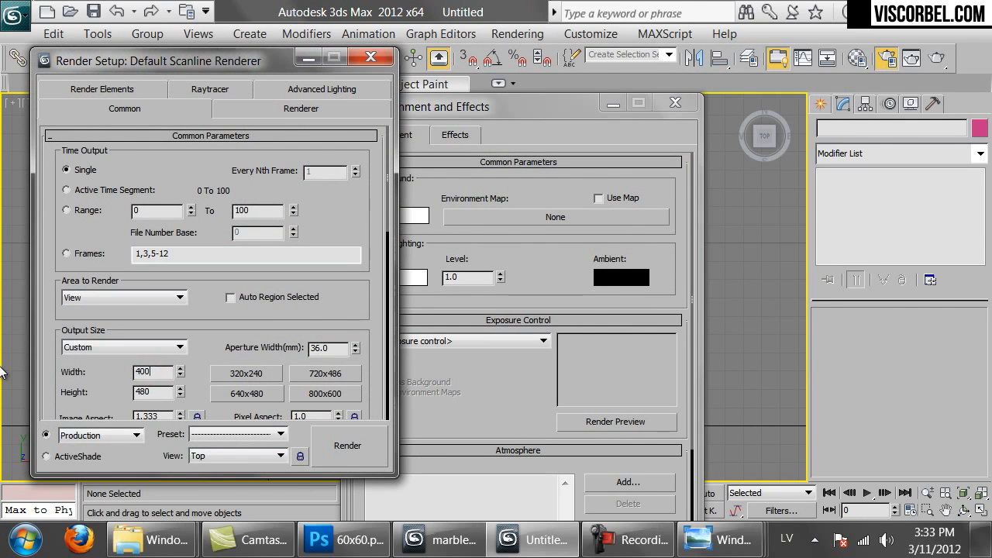
click(347, 446)
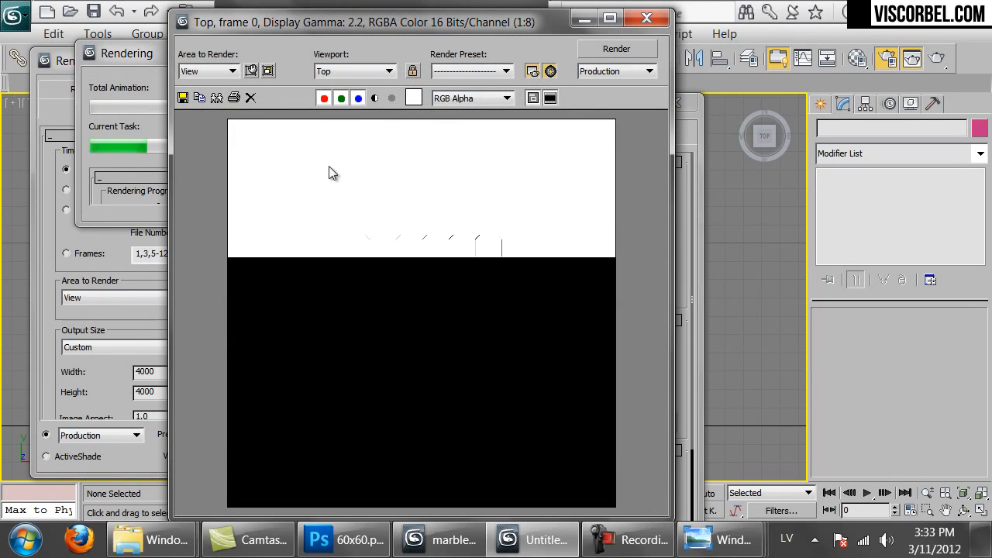
click(420, 82)
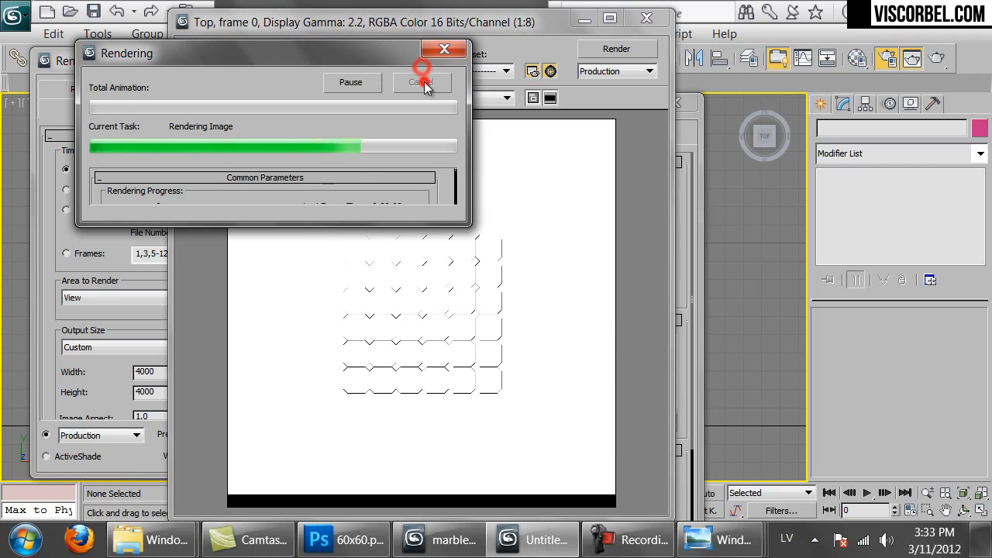
click(647, 18)
click(679, 101)
click(366, 60)
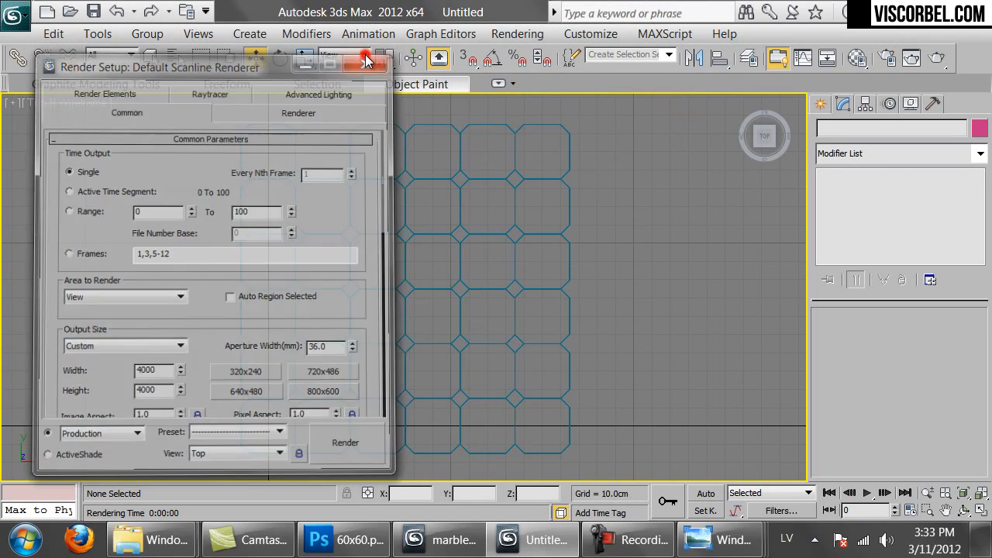
Turn on Safe Frame, render the Top view again, and zoom into the result
key(shift+f)
scroll(394, 317, up, 6)
scroll(397, 279, up, 2)
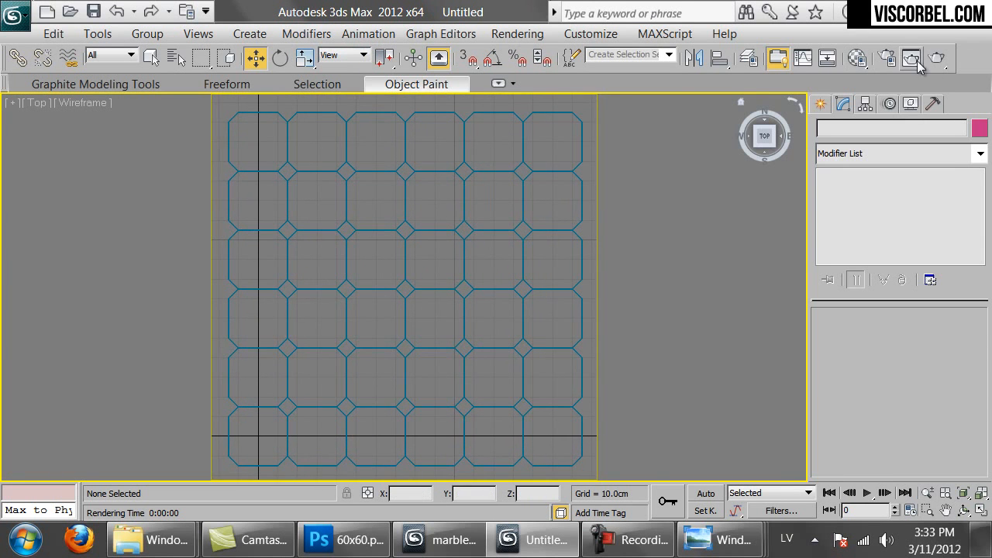
click(912, 59)
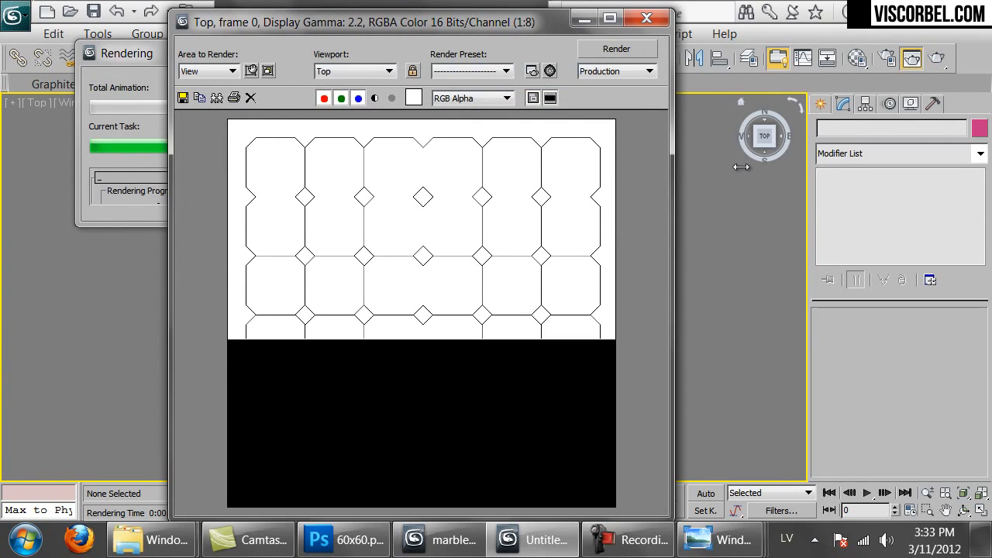
scroll(427, 267, up, 1)
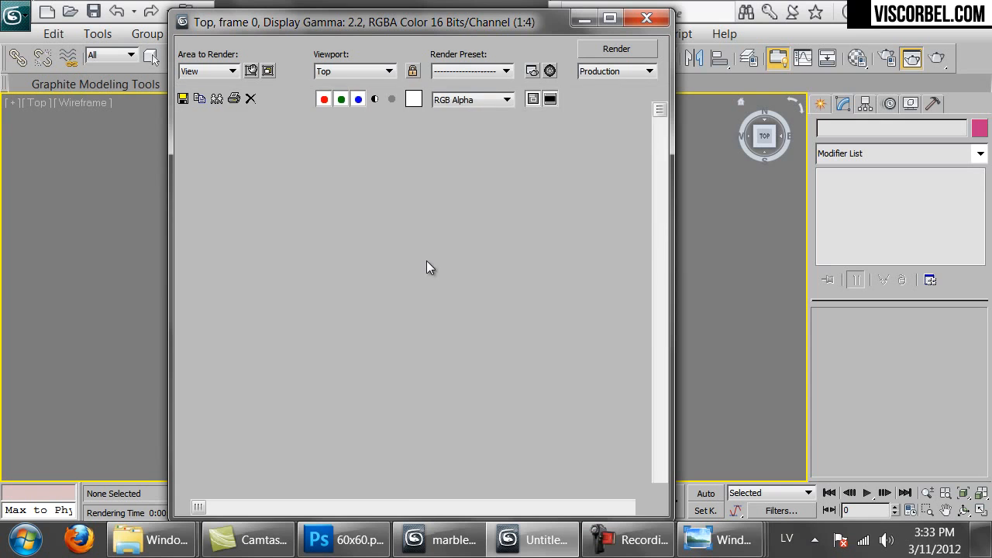
scroll(427, 268, up, 1)
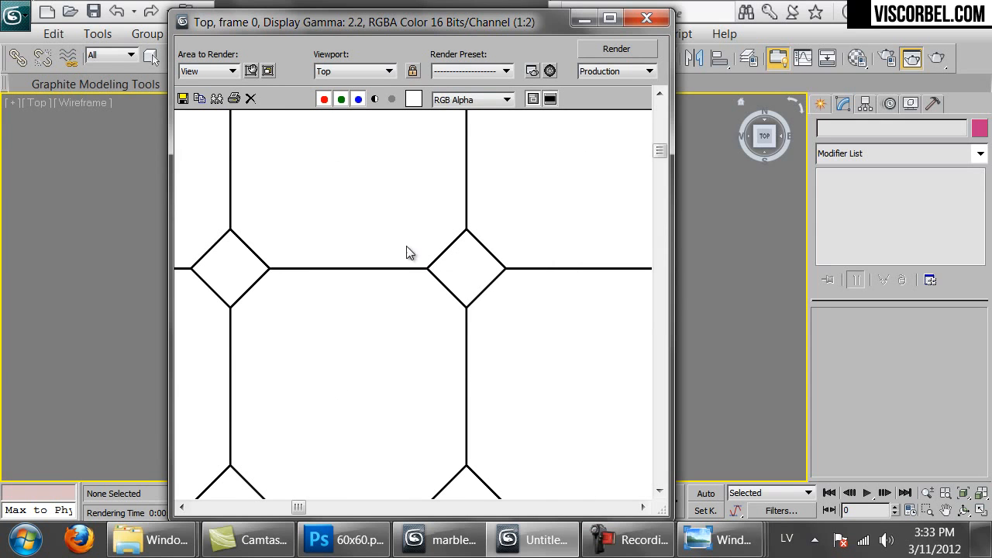
scroll(410, 263, up, 1)
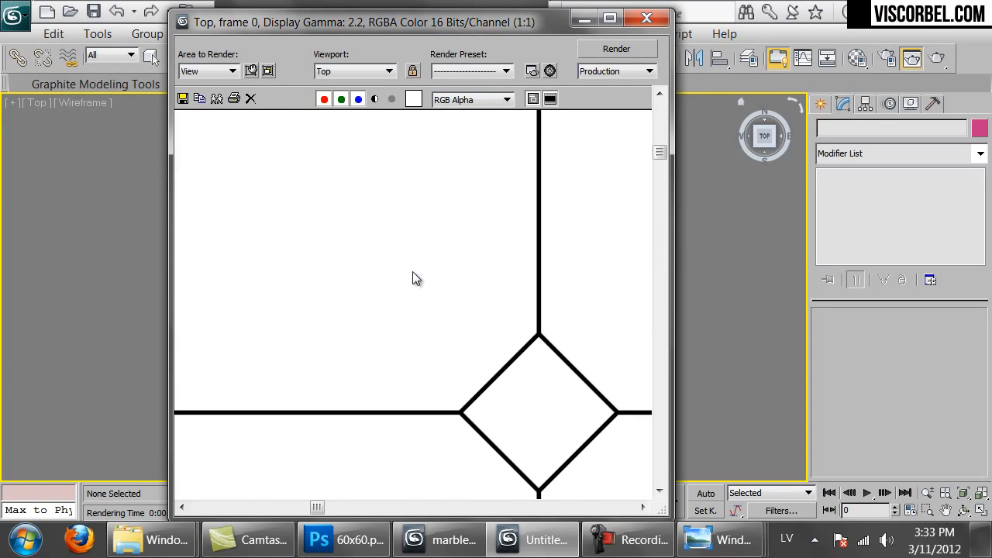
Save the render as 30x30_octa.png with default PNG options and switch to Photoshop
click(185, 99)
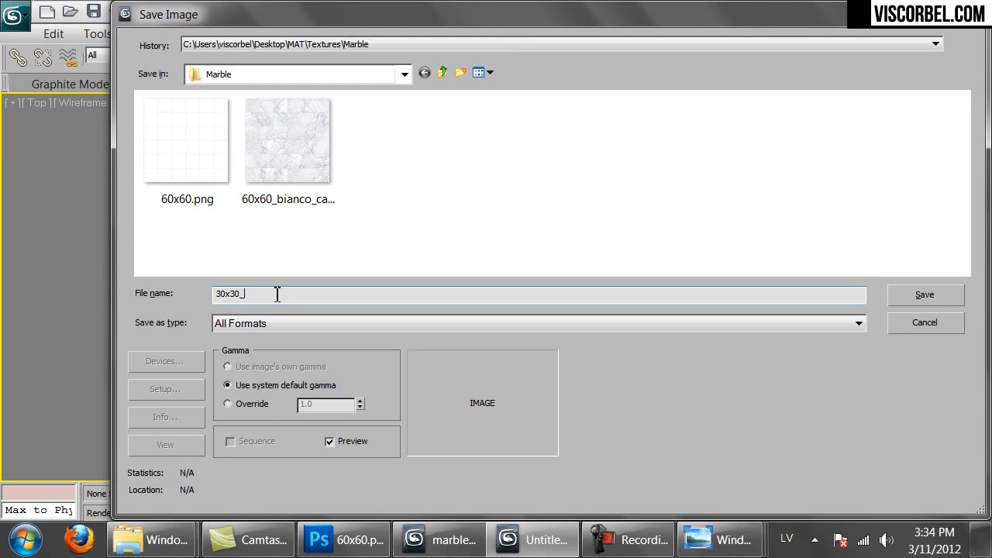
text(30x30_octa.png)
key(Return)
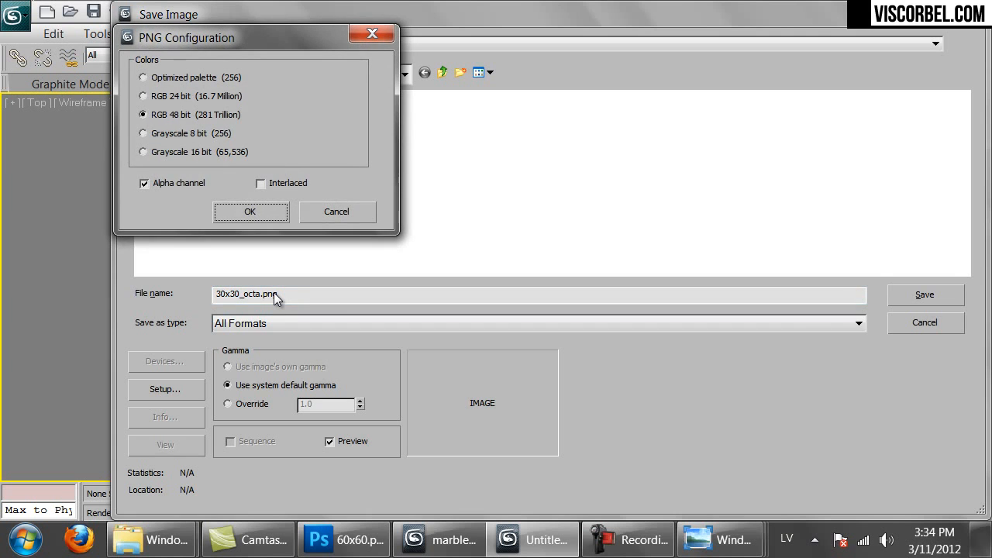
key(Return)
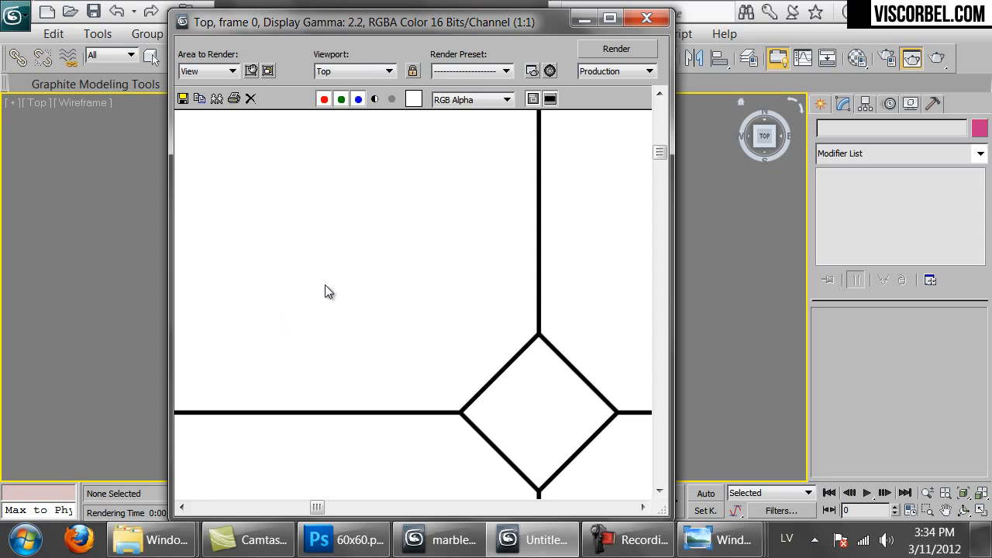
click(341, 540)
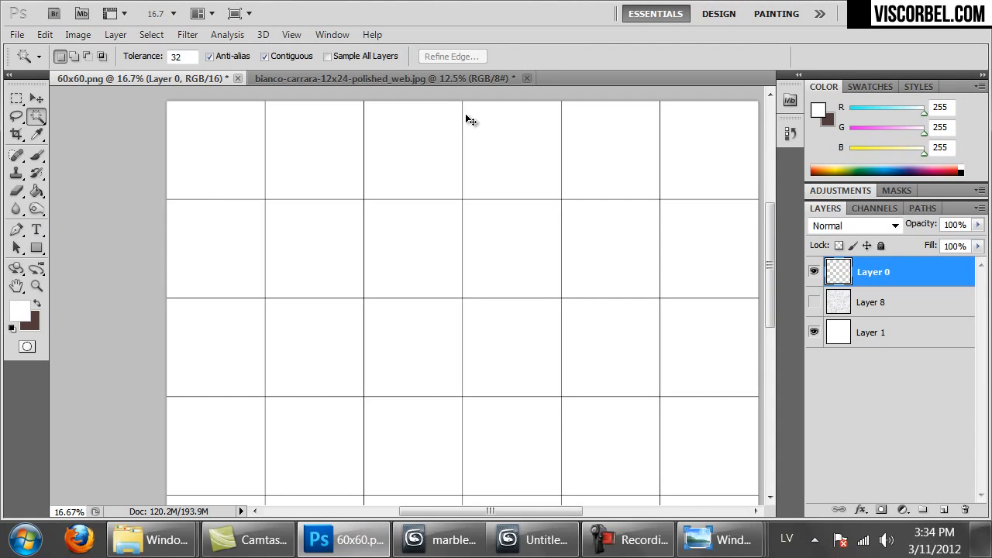
Close the marble photo without saving and open 30x30_octa.png
key(ctrl+Tab)
key(ctrl+w)
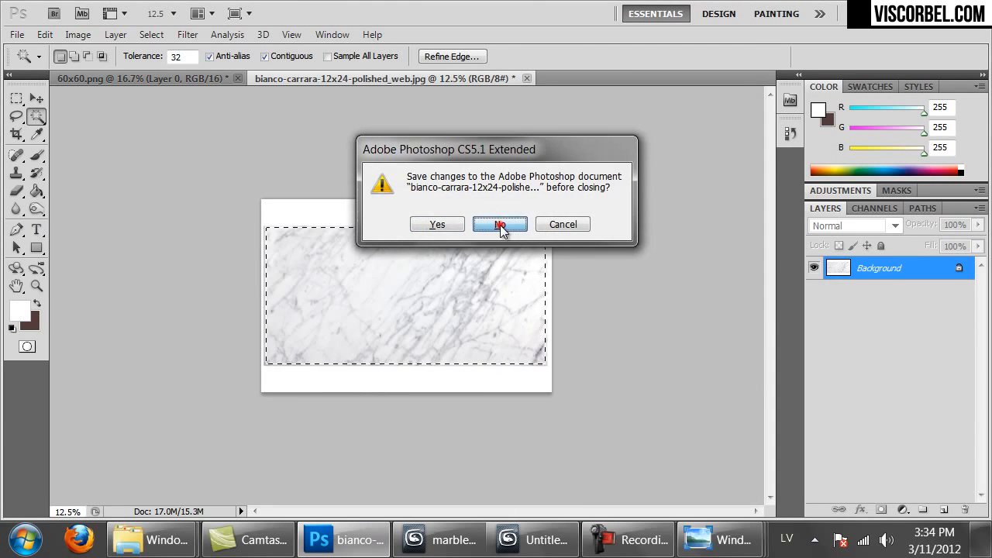
click(503, 225)
key(ctrl+o)
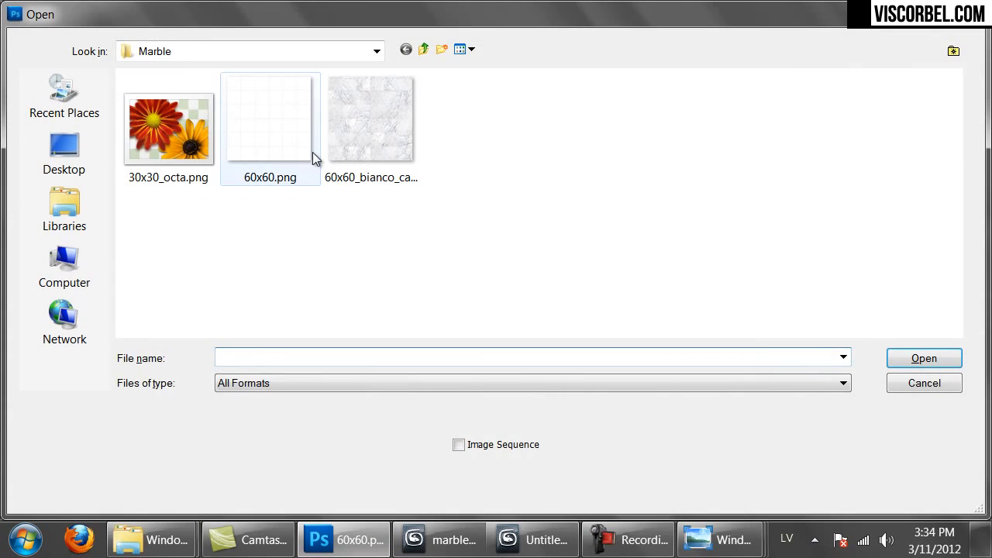
double_click(176, 145)
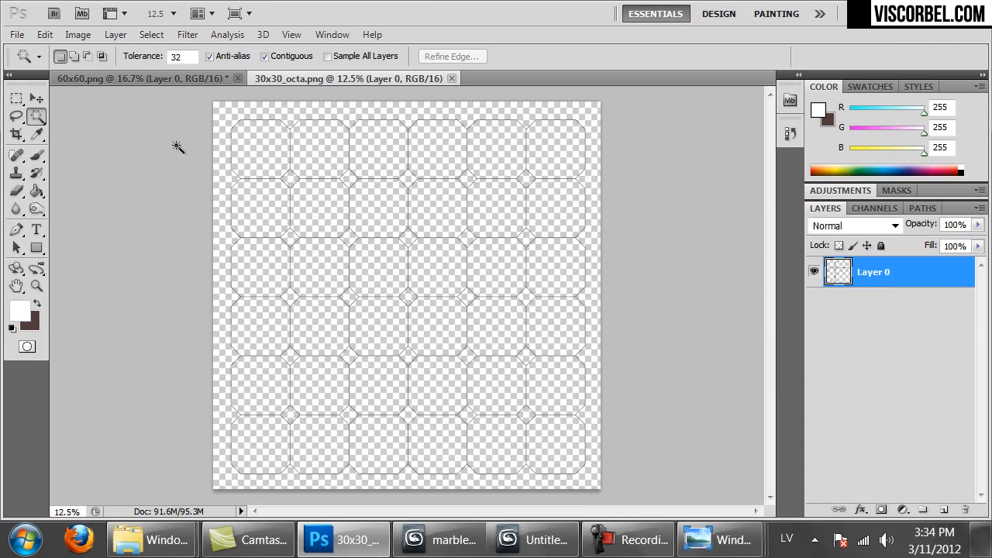
Trim the transparent border from the image and view it at 100%
click(76, 35)
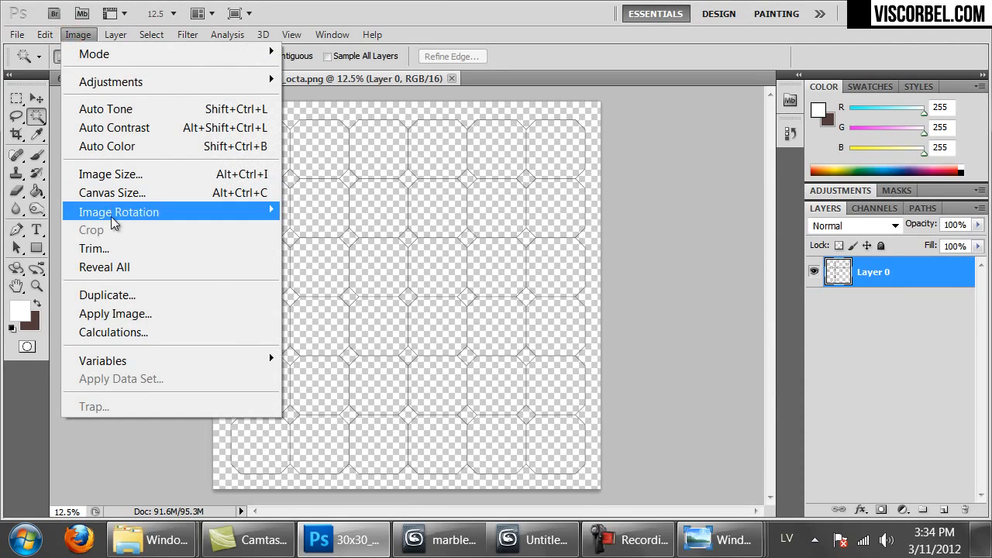
click(105, 249)
click(568, 160)
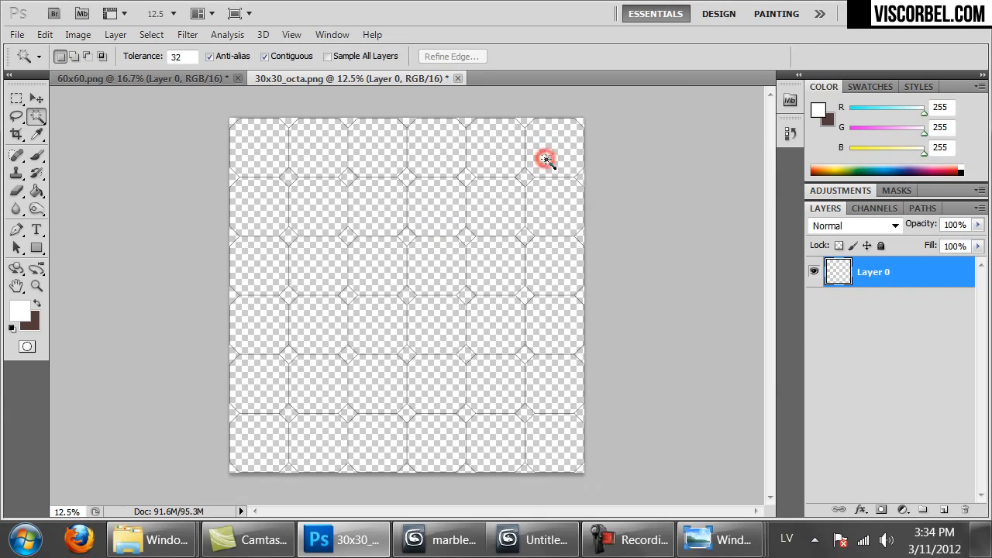
key(ctrl+1)
Zoom in on the top-left octagon corner and bring up Canvas Size
drag(281, 336, 736, 329)
drag(631, 206, 611, 407)
drag(558, 197, 541, 423)
drag(569, 233, 565, 449)
drag(561, 240, 526, 454)
drag(473, 246, 475, 402)
drag(474, 390, 438, 417)
key(ctrl+plus)
key(ctrl+plus)
key(ctrl+plus)
key(ctrl+plus)
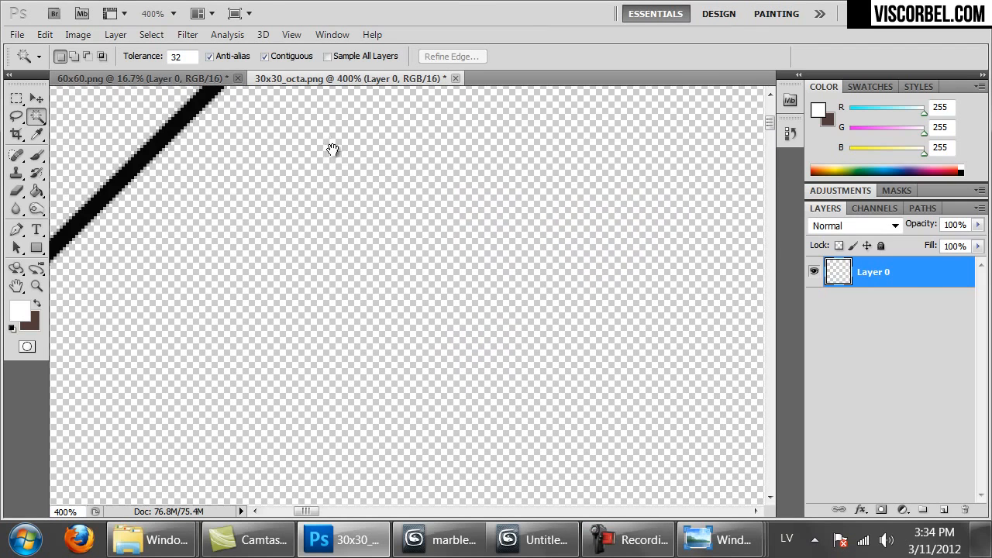
drag(331, 166, 345, 249)
key(ctrl+alt+c)
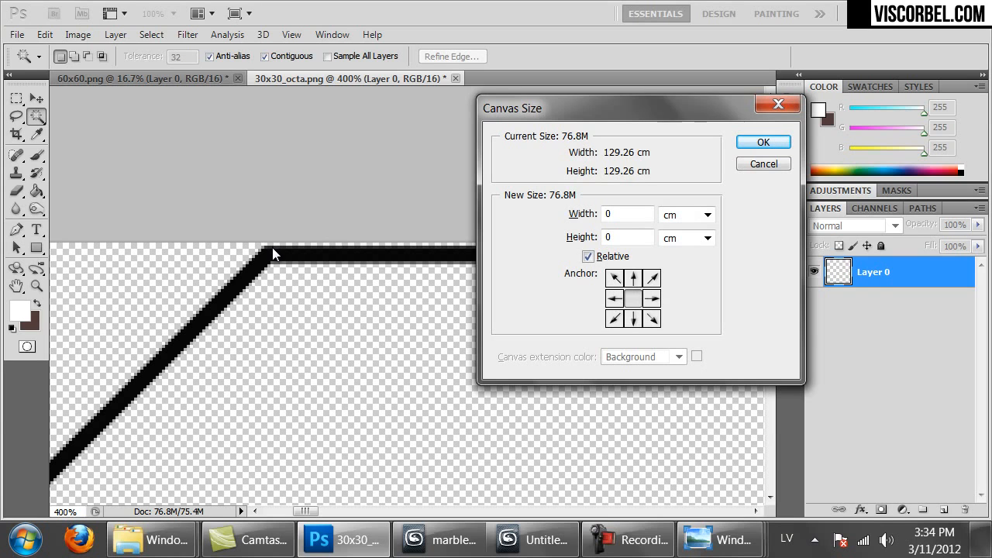
Reduce the canvas by -8 pixels relative in width and height, accepting the clipping
click(672, 216)
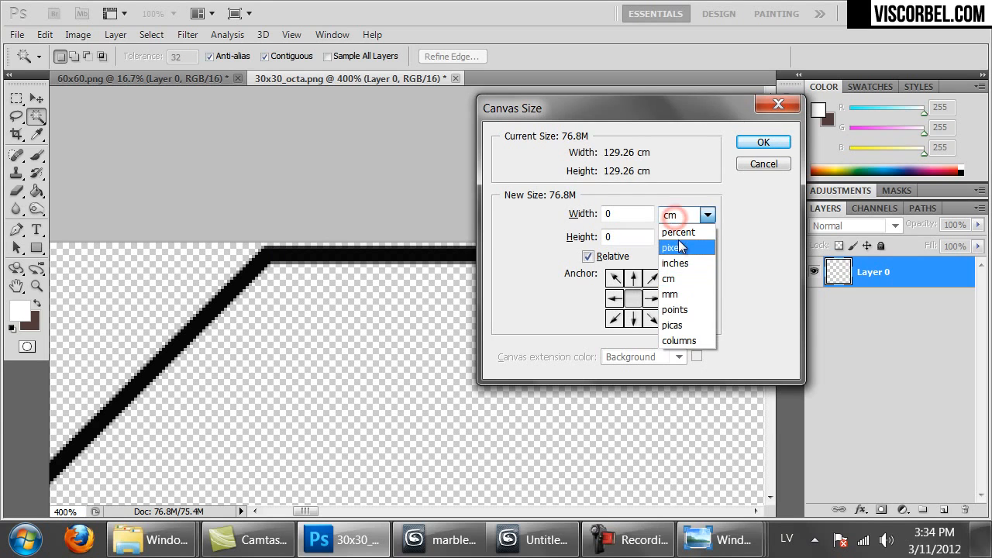
click(681, 247)
double_click(628, 213)
text(-)
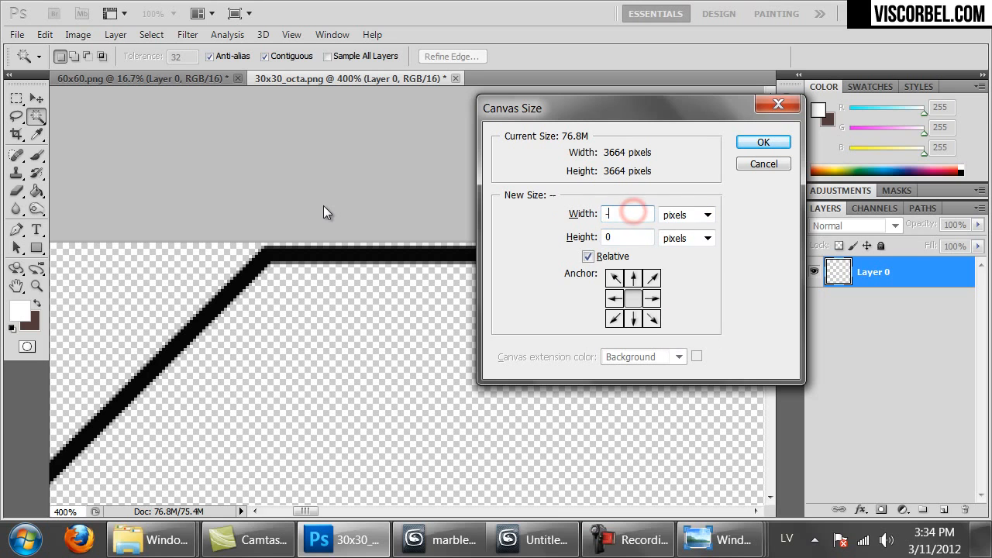
key(Tab)
text(-8)
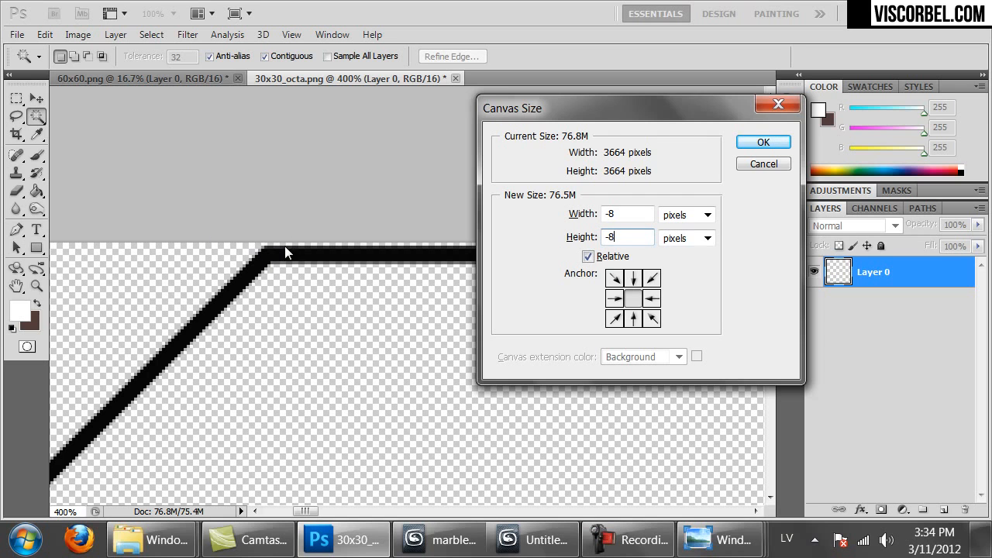
click(761, 143)
click(457, 217)
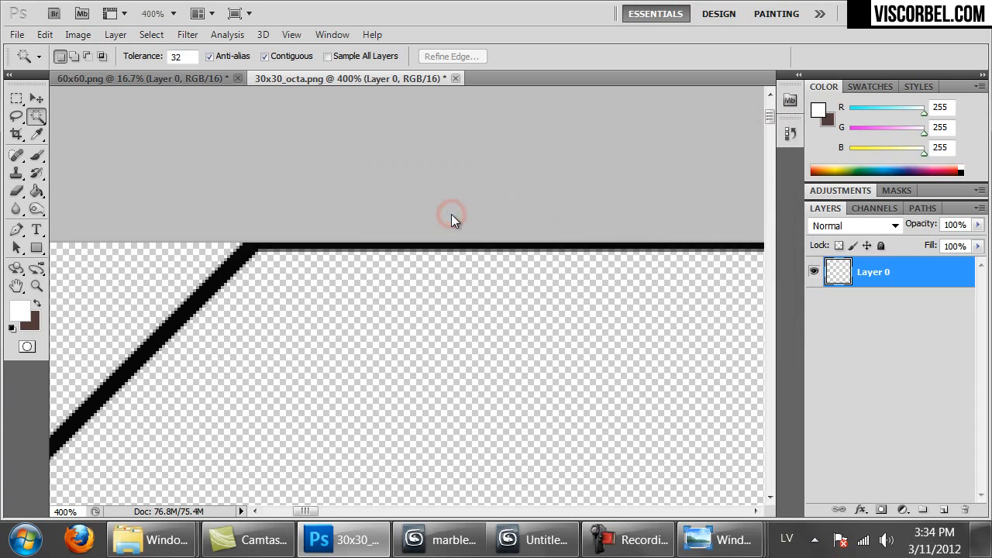
key(ctrl+1)
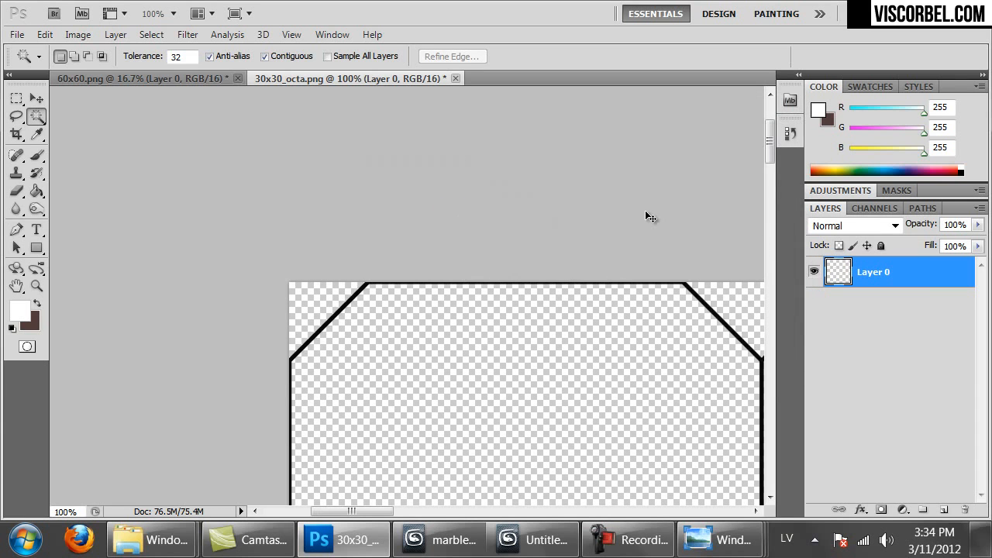
key(ctrl+minus)
key(ctrl+minus)
key(ctrl+minus)
key(ctrl+minus)
key(ctrl+minus)
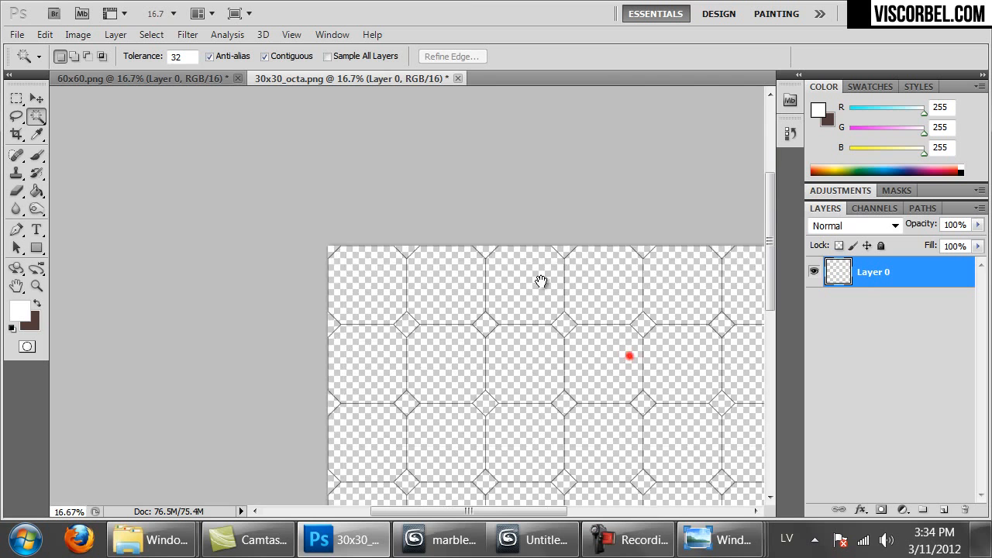
Add a new layer below Layer 0 and fill it white with the Paint Bucket
drag(541, 281, 468, 159)
click(944, 509)
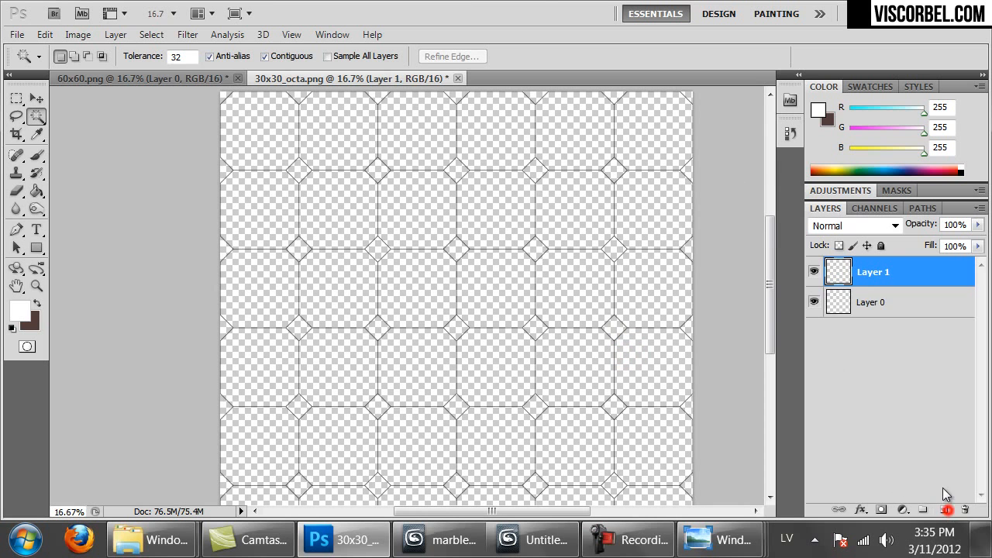
drag(847, 275, 862, 307)
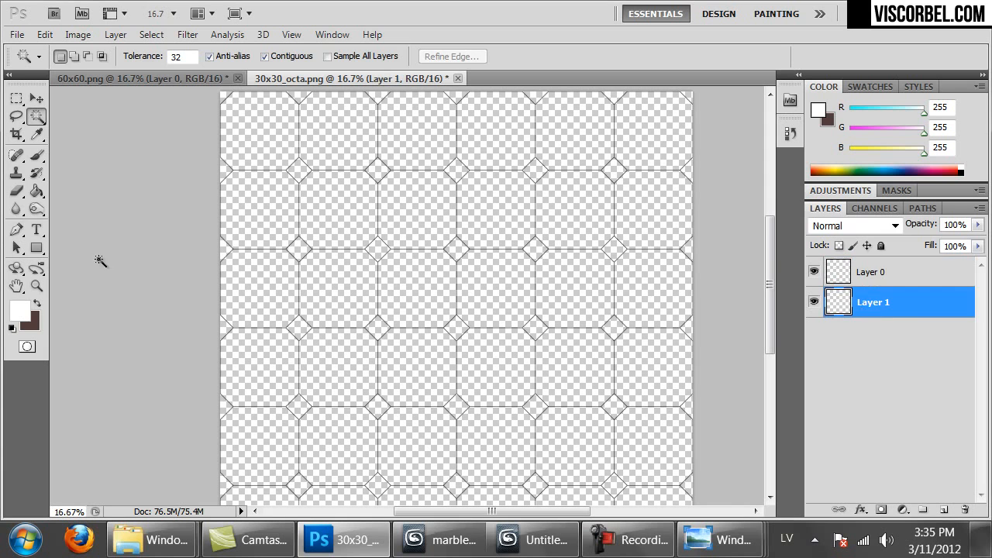
click(36, 190)
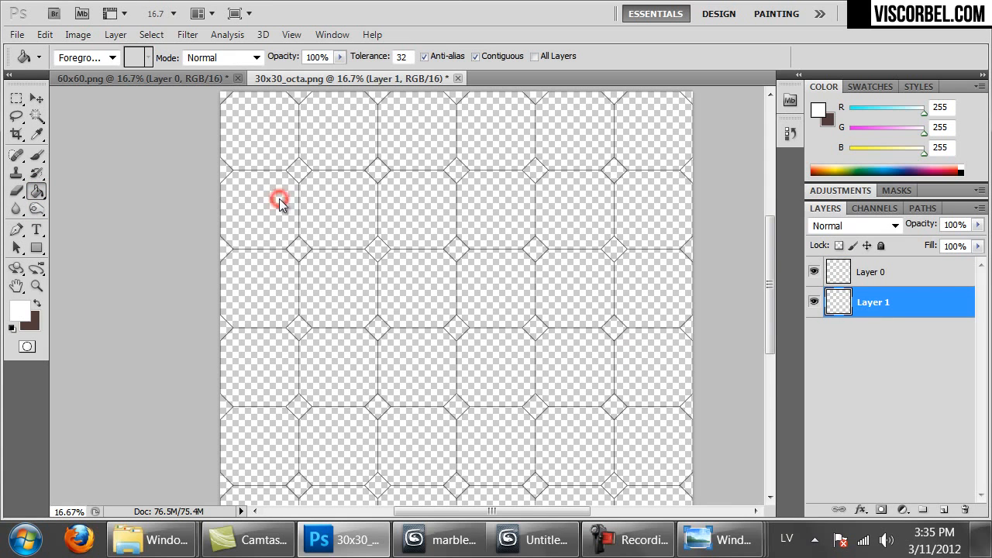
click(280, 202)
drag(608, 278, 548, 338)
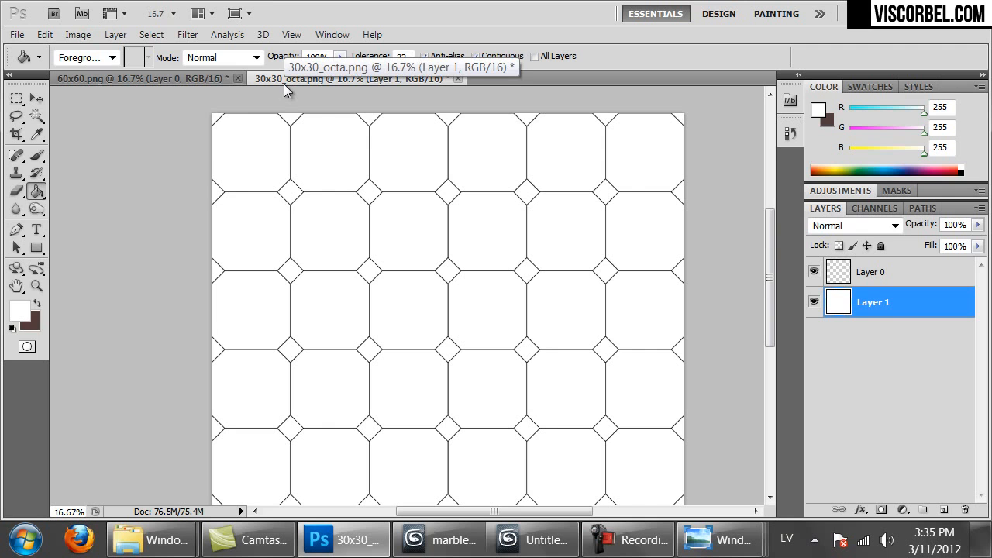
Save the document as PNG, replacing the existing 30x30_octa.png
key(ctrl+shift+s)
click(352, 376)
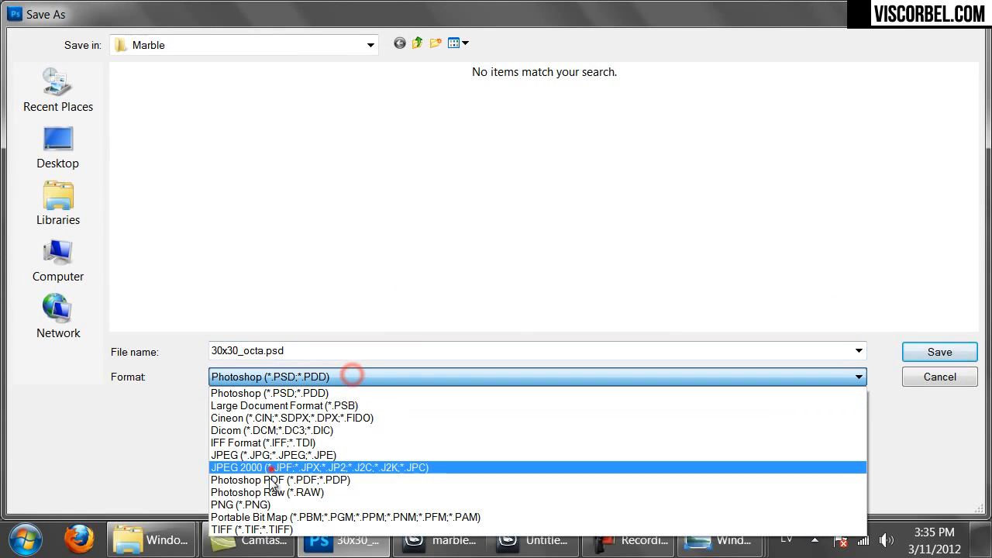
click(264, 496)
double_click(180, 141)
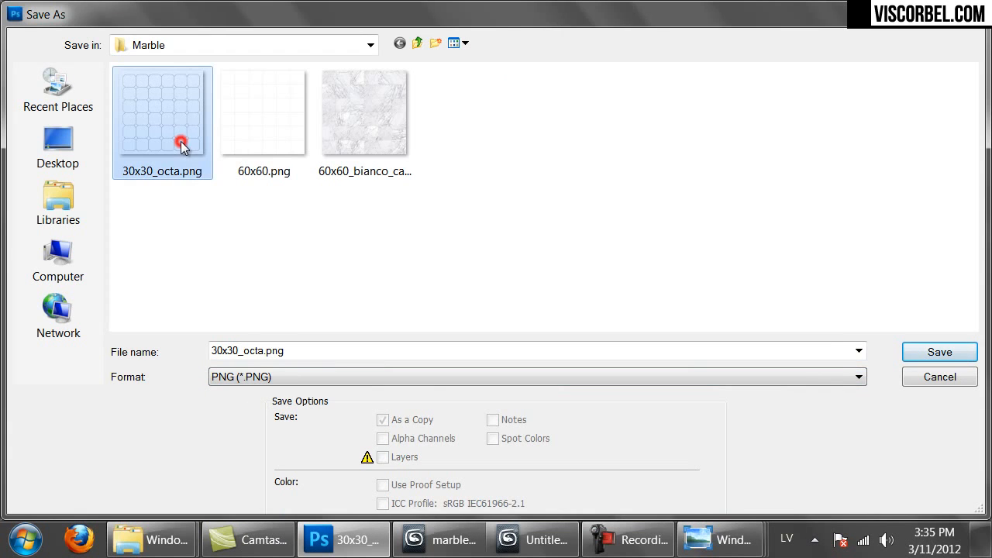
click(462, 217)
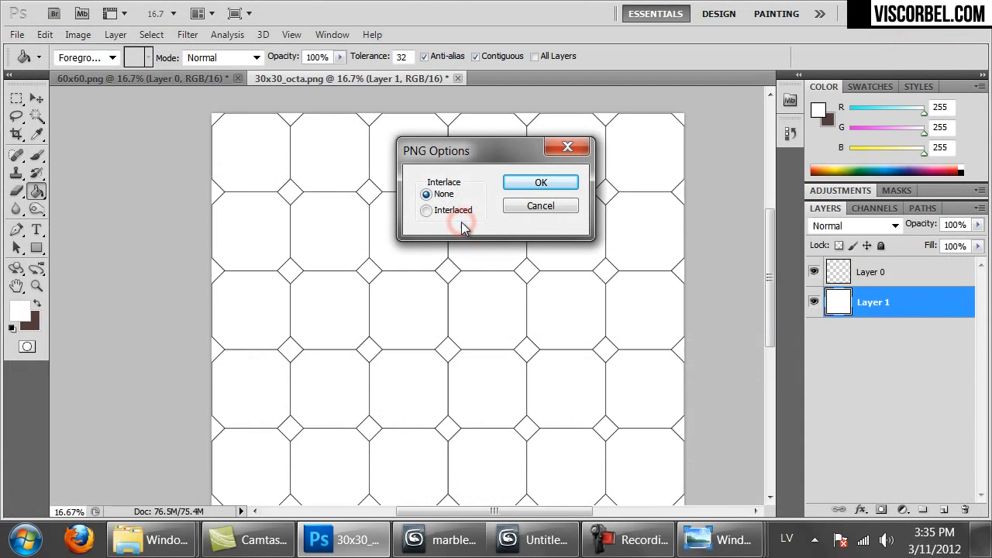
click(545, 187)
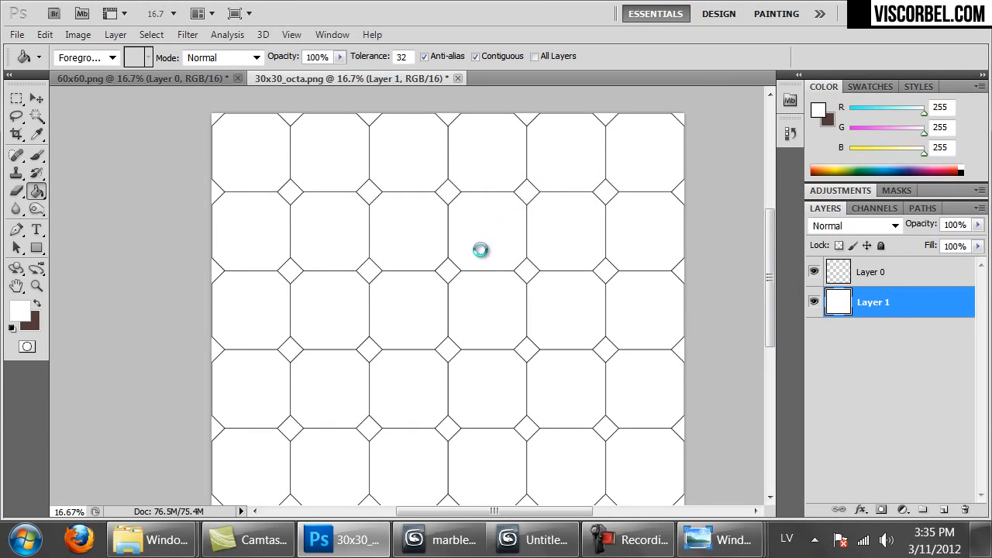
Drag the Emperador Light marble file from the Marble folder into Photoshop
drag(473, 316, 407, 295)
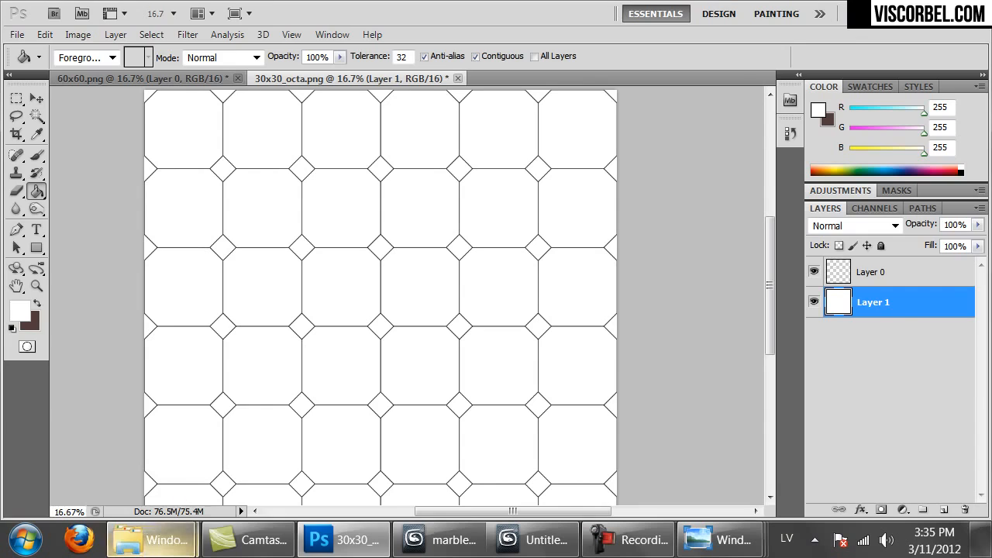
mouse_move(151, 540)
click(143, 449)
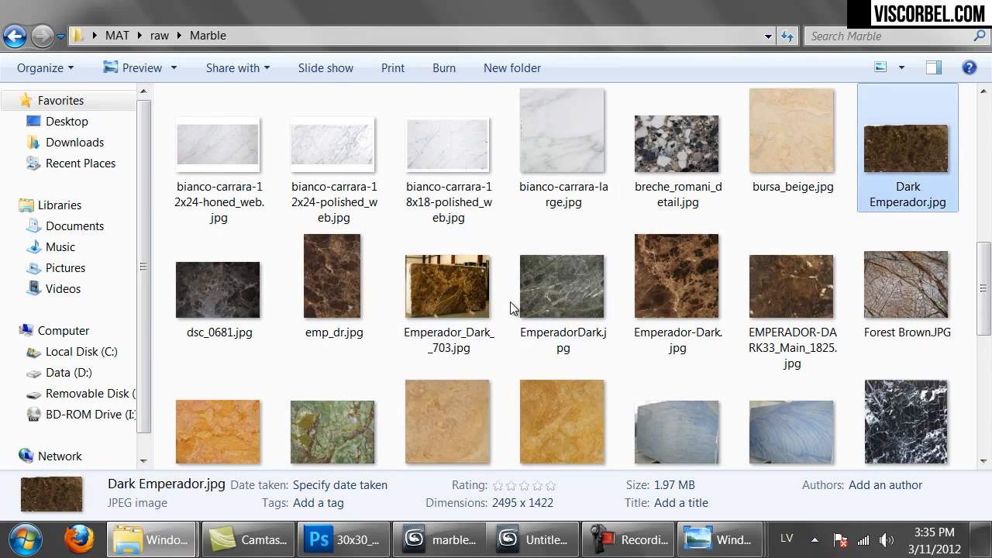
scroll(519, 259, up, 10)
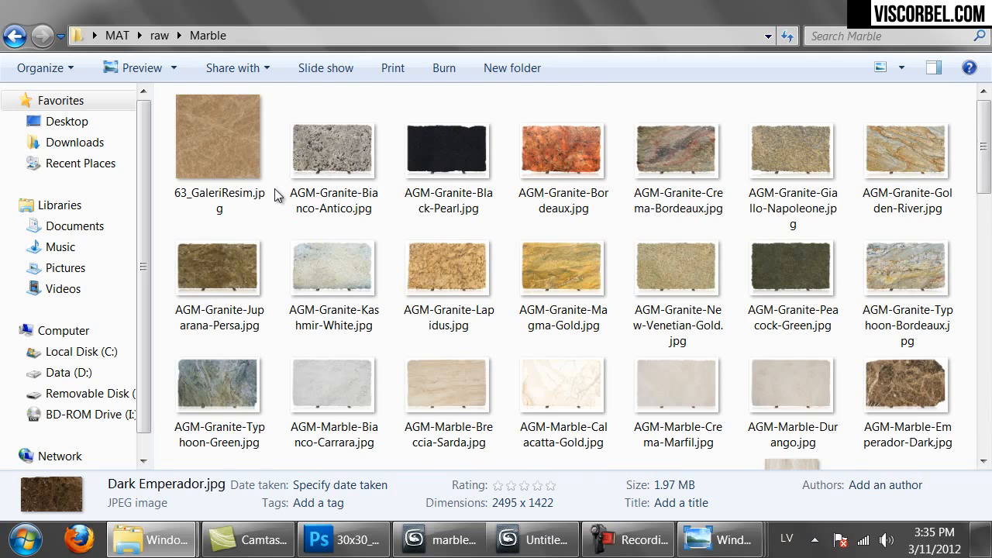
scroll(275, 194, down, 4)
drag(223, 243, 620, 6)
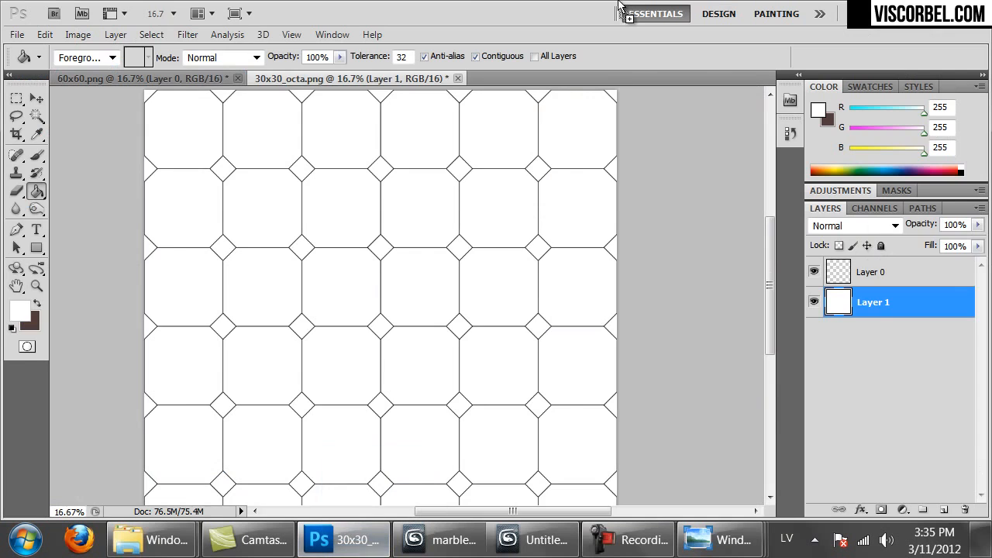
Open the Emperador Light marble, hide its grid, and select most of the slab
drag(613, 51, 605, 44)
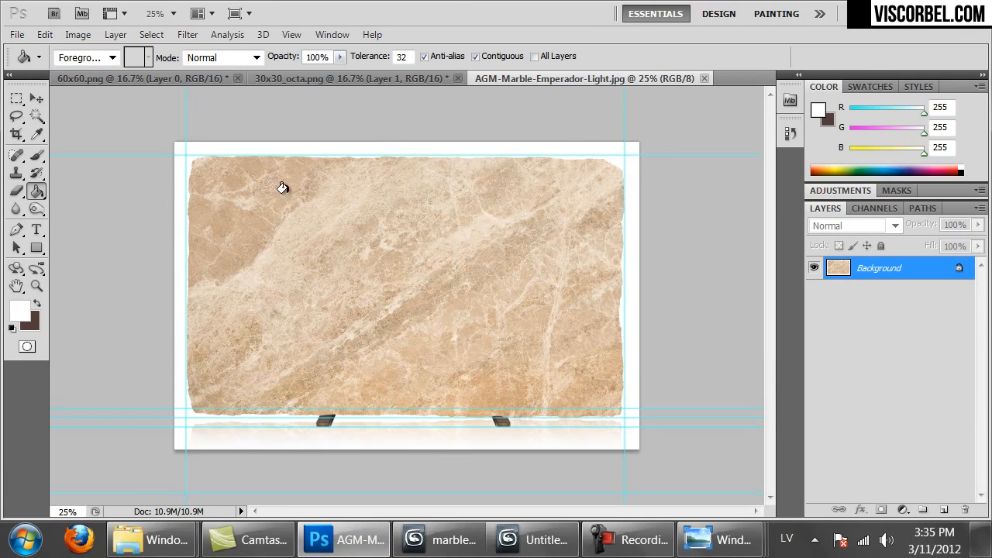
key(ctrl+apostrophe)
key(ctrl+h)
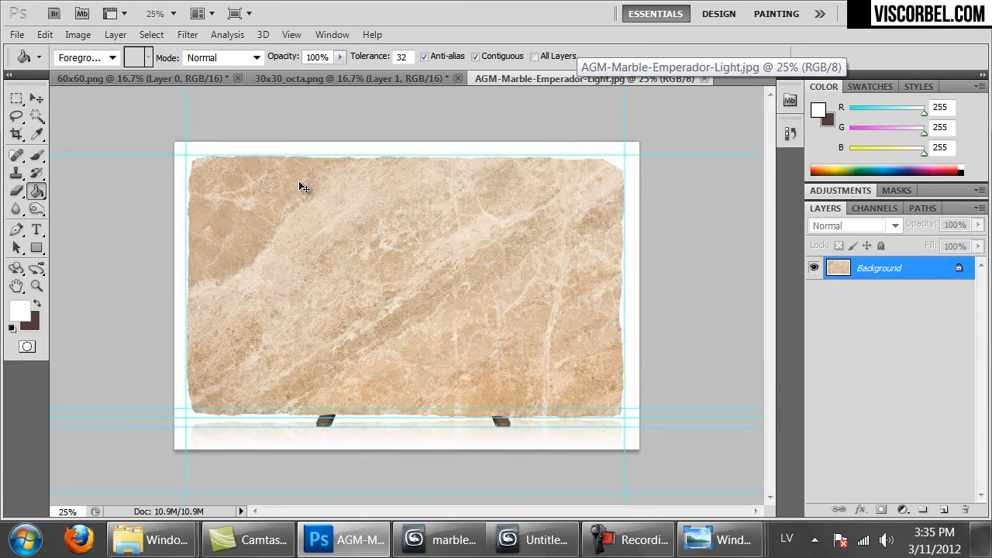
key(m)
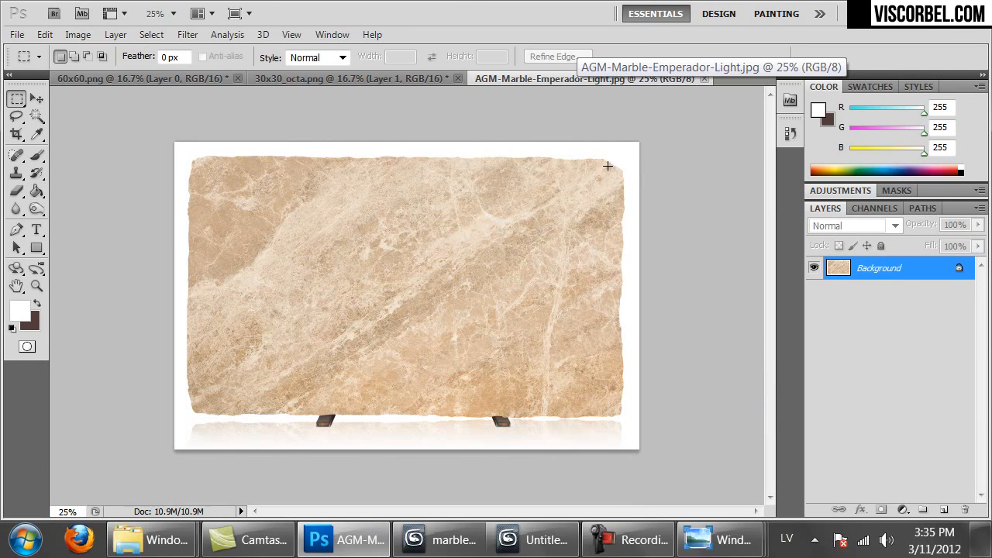
drag(386, 335, 204, 408)
Paste two marble copies at the top-left of the tile sheet, the second butted below the first
key(ctrl+Tab)
key(ctrl+Tab)
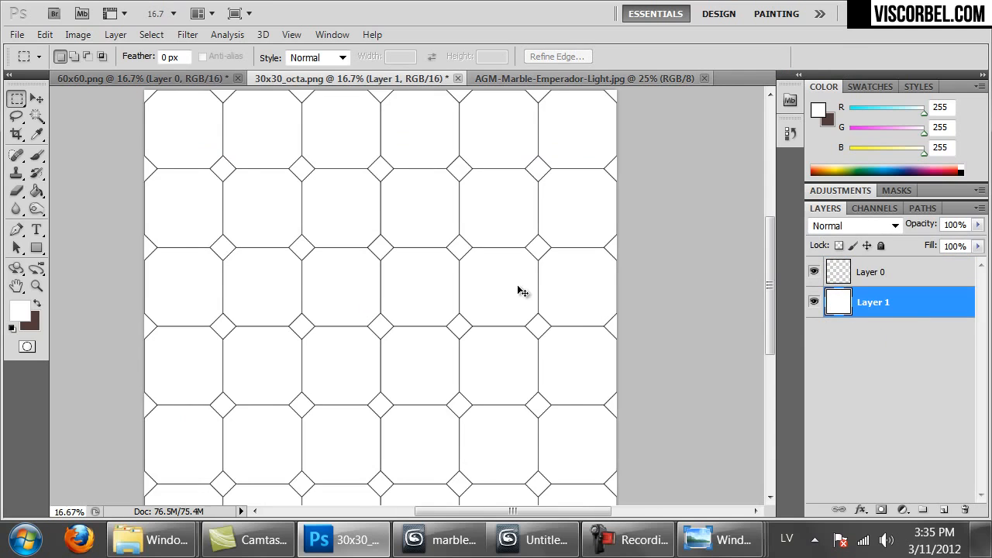
key(ctrl+minus)
key(ctrl+v)
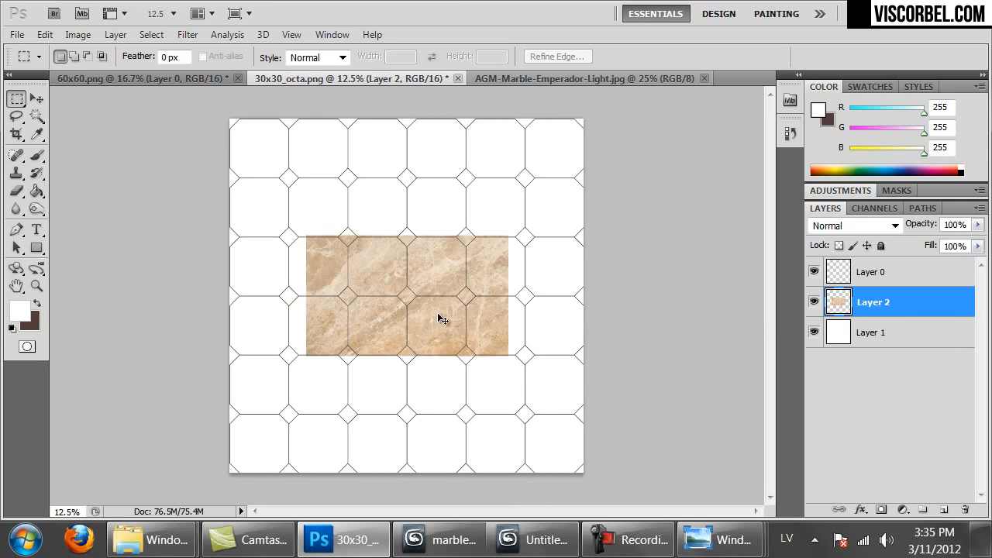
ctrl+drag(438, 313, 361, 197)
key(ctrl+plus)
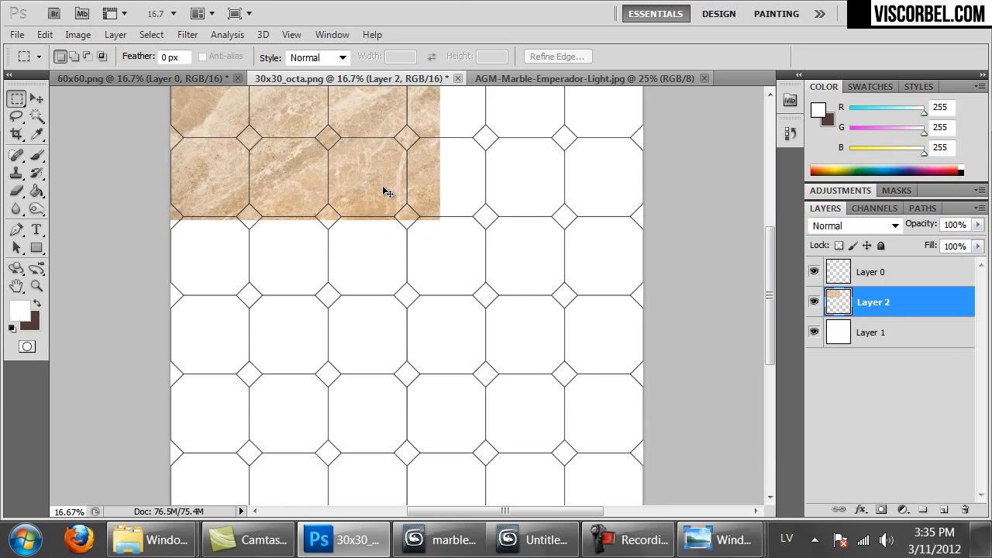
key(ctrl+minus)
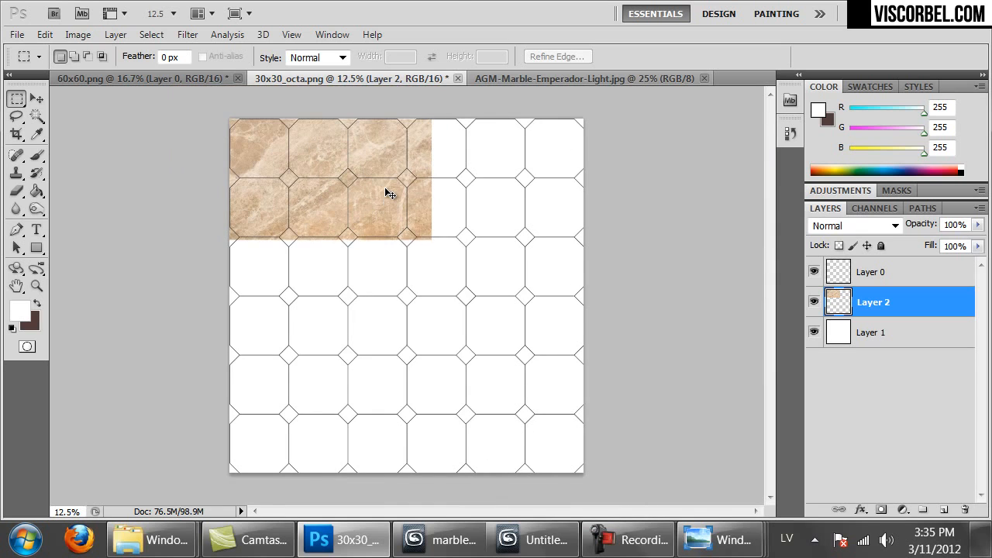
key(ctrl+v)
ctrl+drag(388, 173, 311, 174)
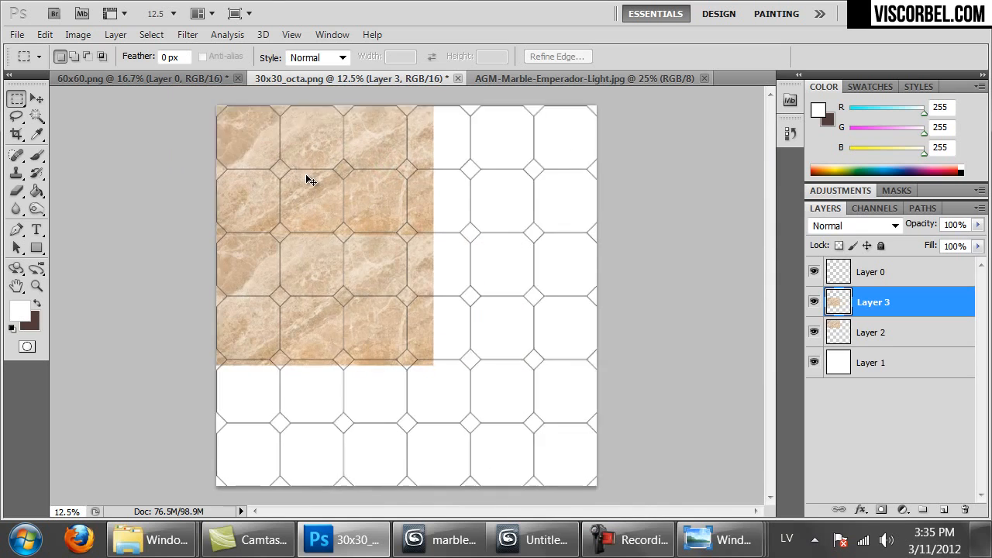
key(ctrl+plus)
key(ctrl+plus)
key(ctrl+plus)
key(ctrl+plus)
drag(348, 212, 387, 337)
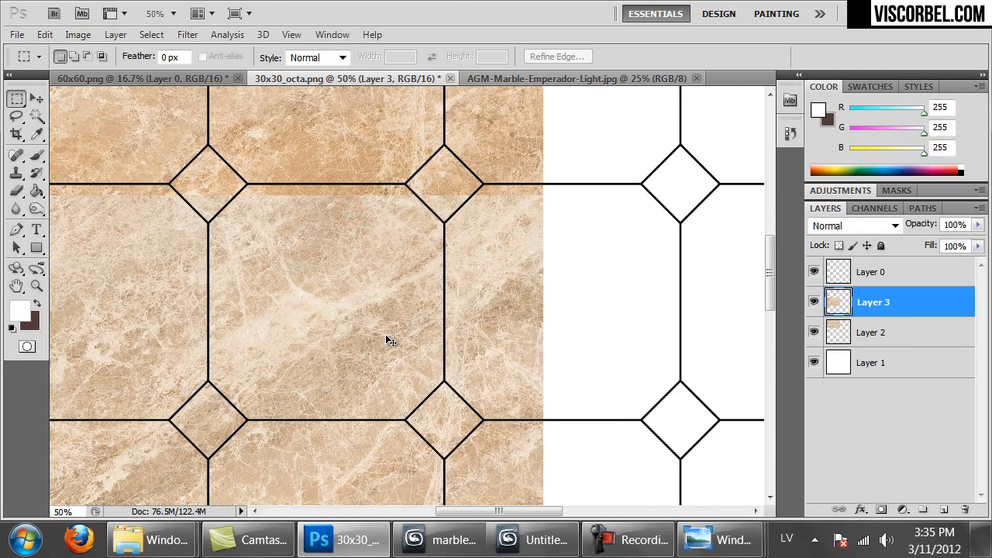
key(shift+ctrl+Up)
key(shift+ctrl+Up)
key(shift+ctrl+Up)
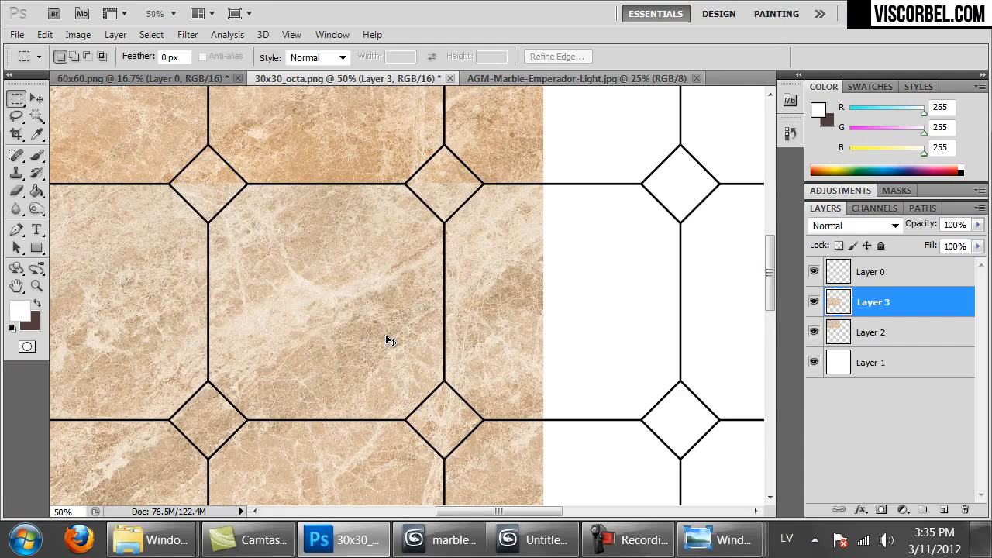
key(ctrl+minus)
key(ctrl+minus)
key(ctrl+minus)
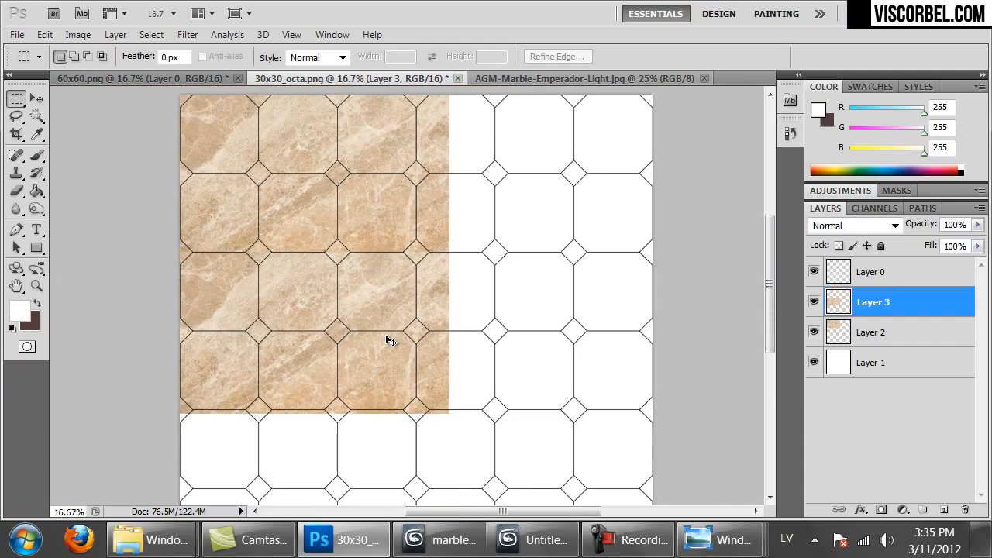
Paste two more marble copies to the right and lower right, nudging them onto the grout lines
key(ctrl+v)
ctrl+drag(262, 341, 407, 303)
key(ctrl+plus)
key(ctrl+plus)
key(ctrl+plus)
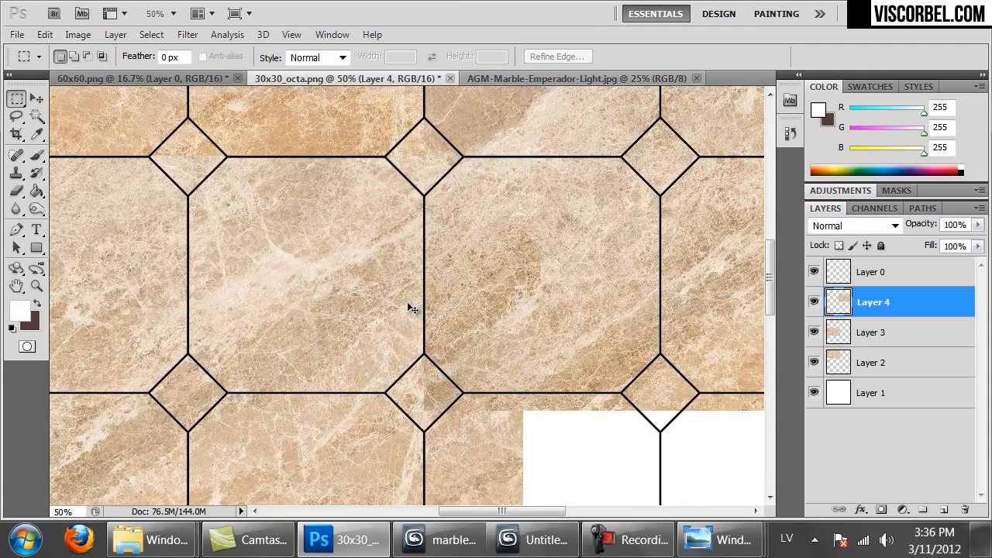
drag(407, 302, 454, 391)
key(ctrl+Up)
key(ctrl+Up)
key(ctrl+Up)
key(ctrl+Up)
key(ctrl+Up)
key(ctrl+Up)
key(ctrl+Up)
key(ctrl+Up)
key(ctrl+Up)
key(ctrl+Up)
key(ctrl+Up)
key(ctrl+Up)
key(ctrl+Up)
key(ctrl+Up)
key(ctrl+Up)
key(ctrl+Up)
key(ctrl+Up)
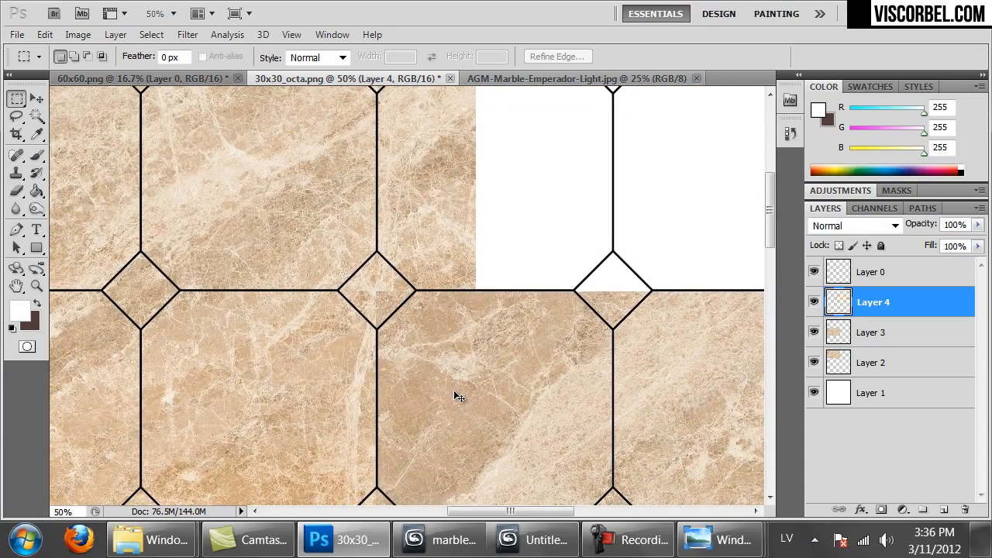
key(ctrl+minus)
key(ctrl+minus)
key(ctrl+minus)
key(ctrl+minus)
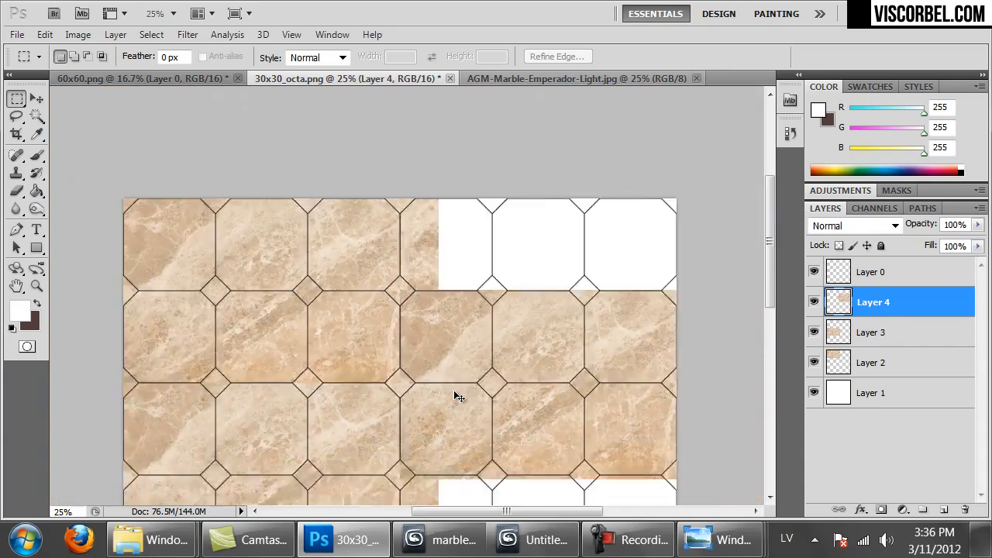
key(ctrl+v)
ctrl+drag(407, 275, 452, 337)
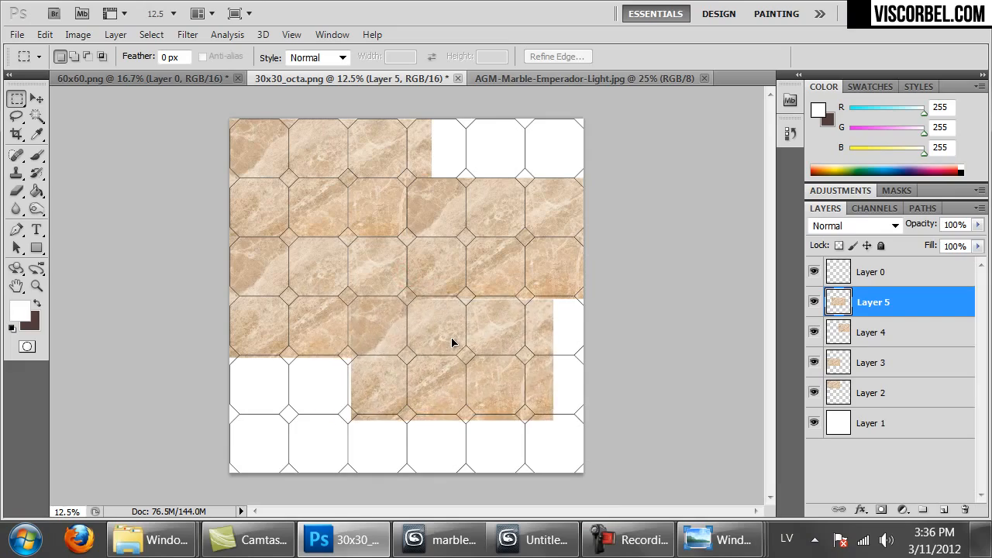
key(ctrl+plus)
key(ctrl+plus)
key(ctrl+plus)
key(ctrl+shift+Left)
key(ctrl+shift+Left)
key(ctrl+shift+Left)
key(ctrl+Up)
key(ctrl+Up)
key(ctrl+Up)
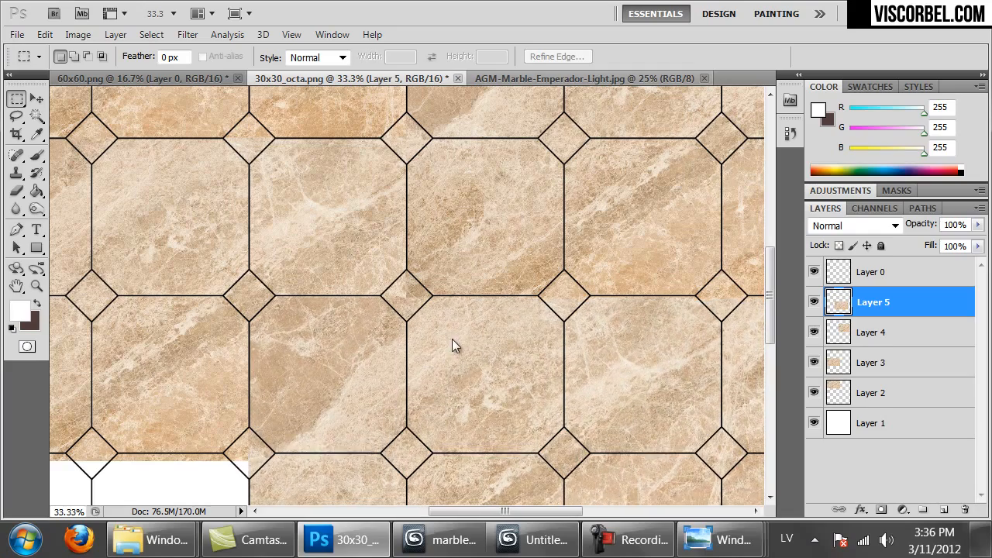
key(ctrl+minus)
key(ctrl+minus)
key(ctrl+minus)
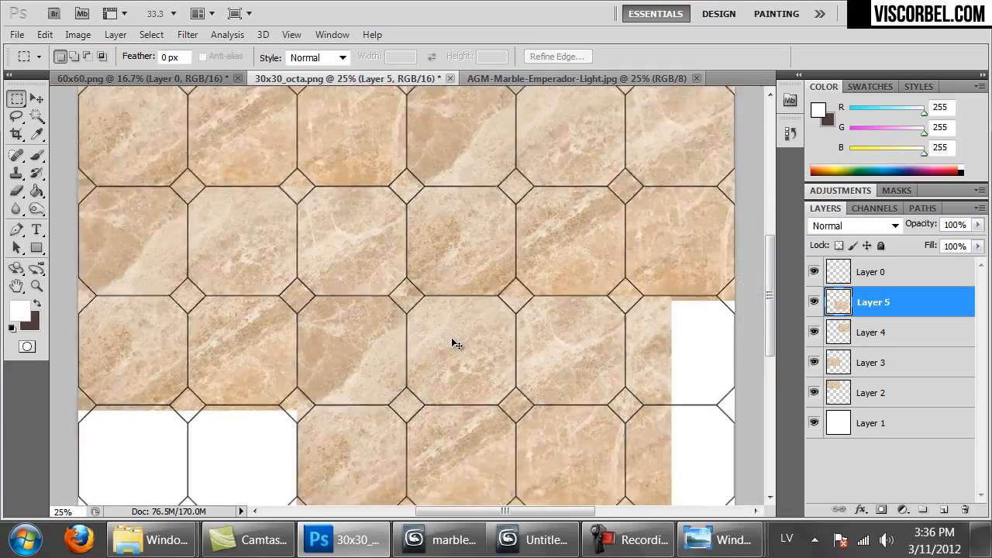
Cover the bottom-left and bottom-row white tiles with marble copies, nudging out the gaps
ctrl+alt+drag(433, 283, 281, 439)
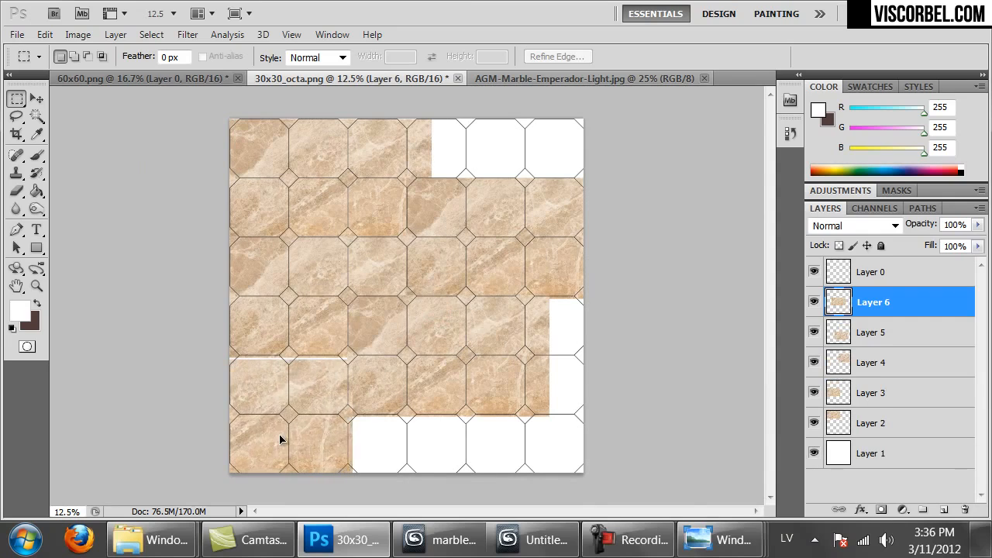
alt+scroll(280, 439, up, 3)
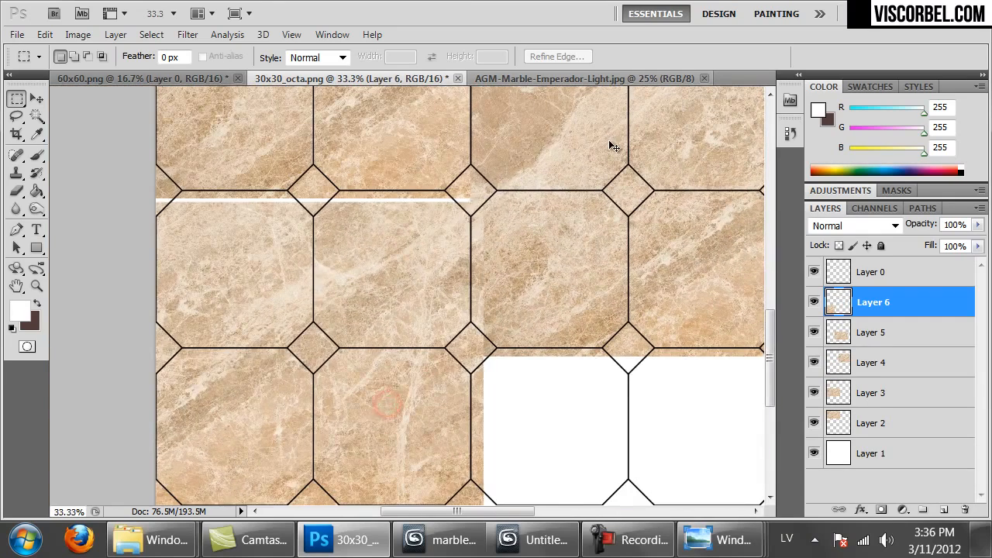
key(ctrl+shift+Up)
key(ctrl+shift+Up)
key(ctrl+shift+Up)
key(ctrl+shift+Up)
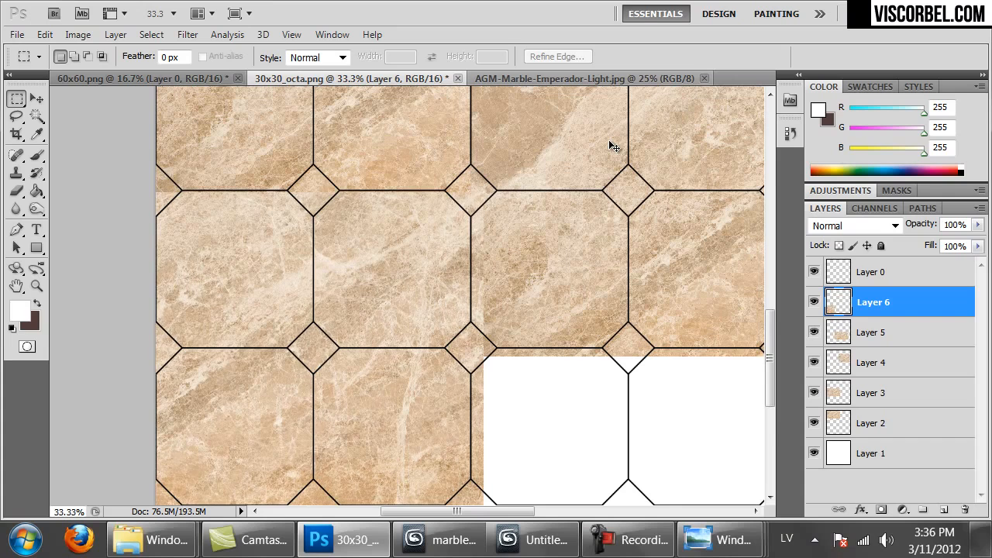
key(ctrl+shift+Left)
key(ctrl+shift+Left)
key(ctrl+shift+Left)
key(ctrl+shift+Left)
key(ctrl+shift+Left)
key(ctrl+shift+Left)
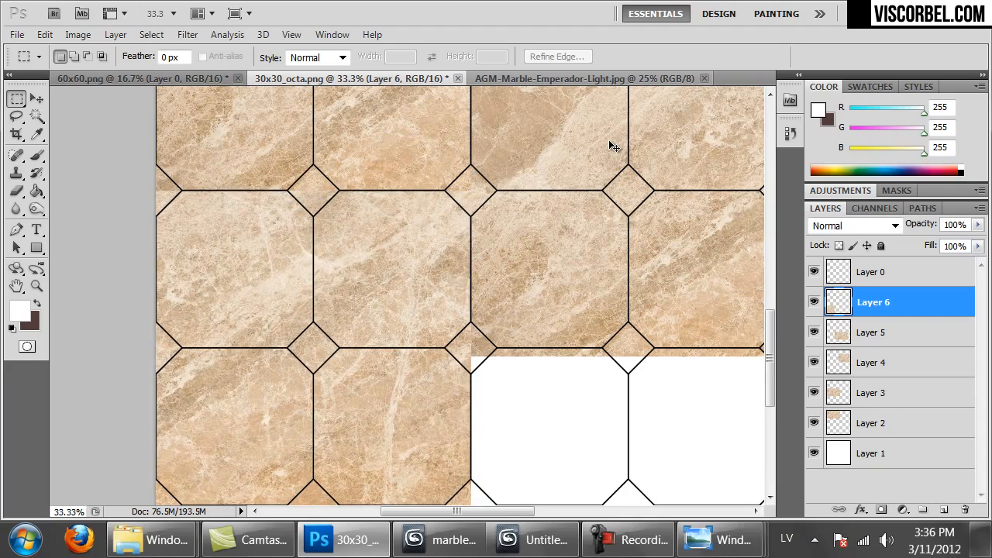
drag(462, 355, 243, 278)
alt+scroll(243, 278, down, 2)
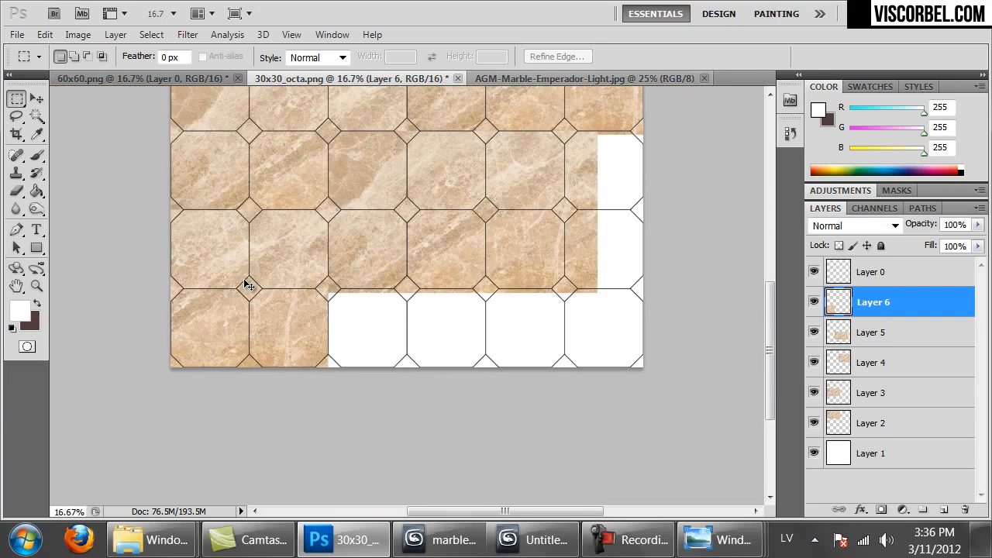
key(ctrl+v)
ctrl+drag(365, 262, 538, 271)
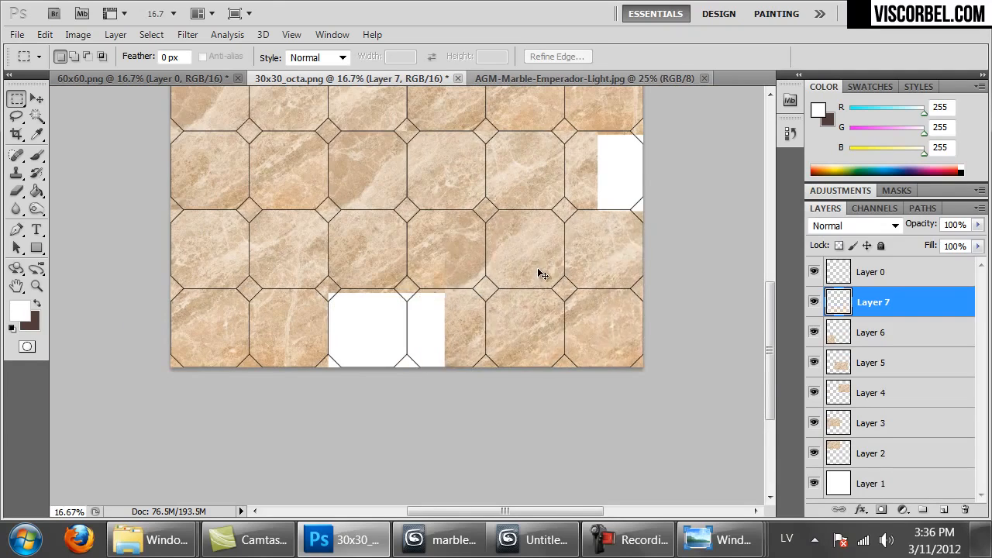
key(ctrl+plus)
key(ctrl+plus)
key(ctrl+shift+Left)
key(ctrl+shift+Left)
key(ctrl+shift+Left)
key(ctrl+shift+Left)
key(ctrl+shift+Left)
key(ctrl+shift+Left)
key(ctrl+shift+Left)
key(ctrl+shift+Left)
key(ctrl+shift+Left)
key(ctrl+shift+Left)
key(ctrl+shift+Left)
key(ctrl+shift+Left)
key(ctrl+shift+Left)
key(ctrl+shift+Left)
key(ctrl+shift+Left)
key(ctrl+shift+Left)
key(ctrl+shift+Left)
key(ctrl+shift+Left)
key(ctrl+shift+Left)
key(ctrl+shift+Left)
key(ctrl+shift+Left)
key(ctrl+shift+Left)
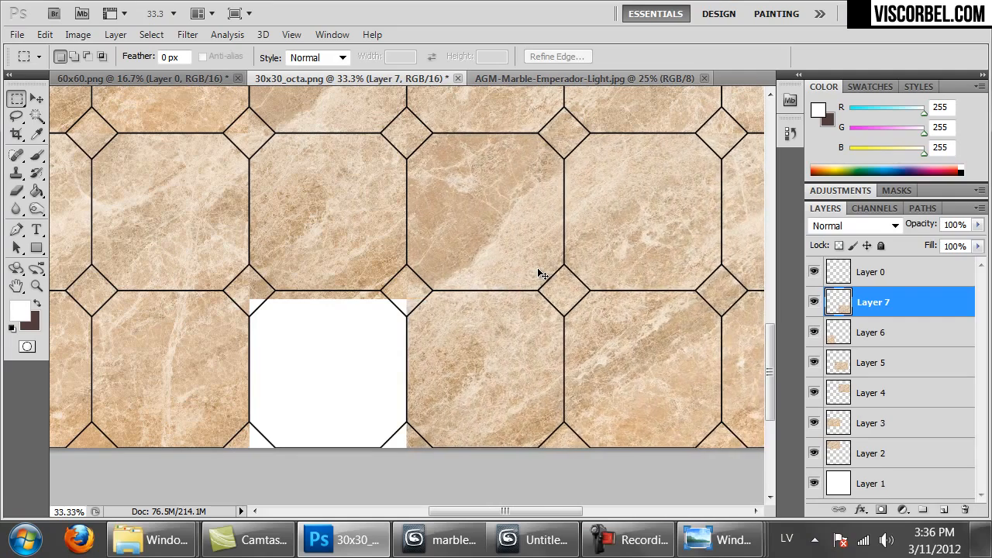
key(ctrl+minus)
key(ctrl+minus)
key(ctrl+minus)
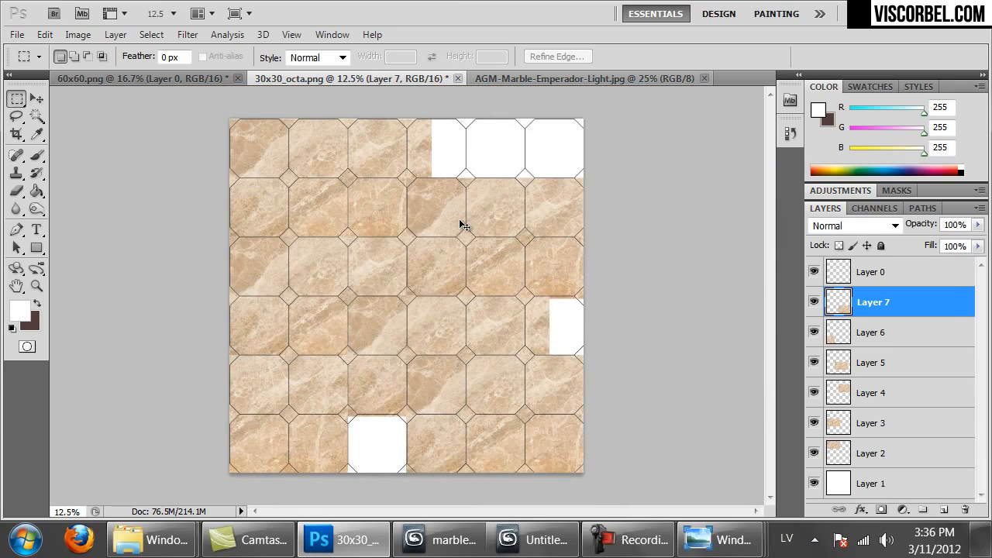
Paste a final marble copy over the top-right tiles and nudge it left into alignment
key(ctrl+v)
drag(432, 302, 534, 146)
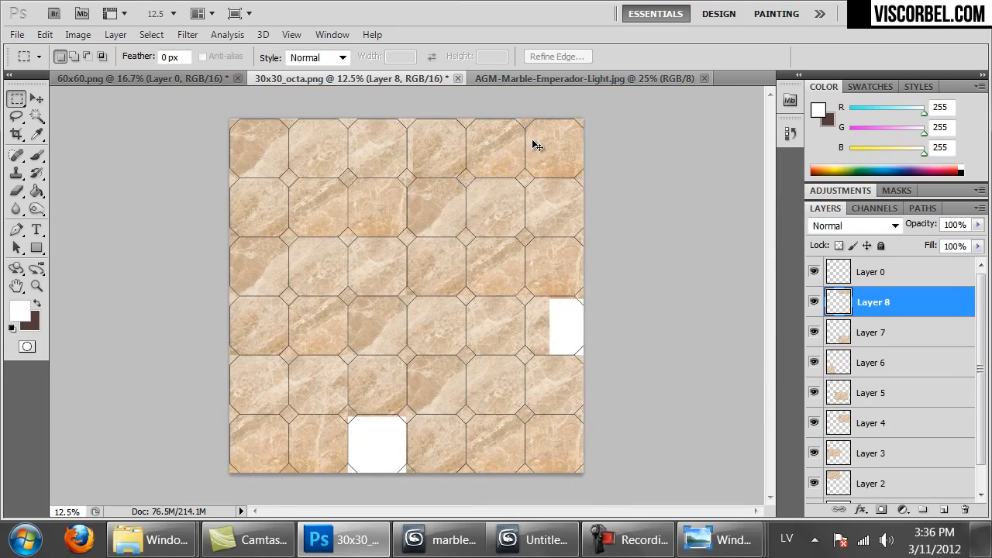
key(ctrl+plus)
drag(517, 218, 493, 366)
key(ctrl+plus)
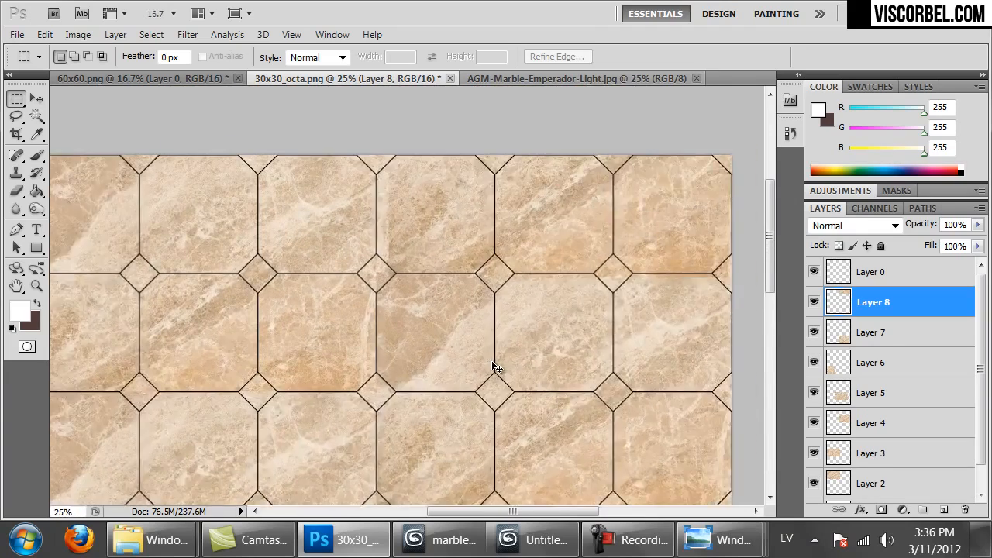
key(ctrl+plus)
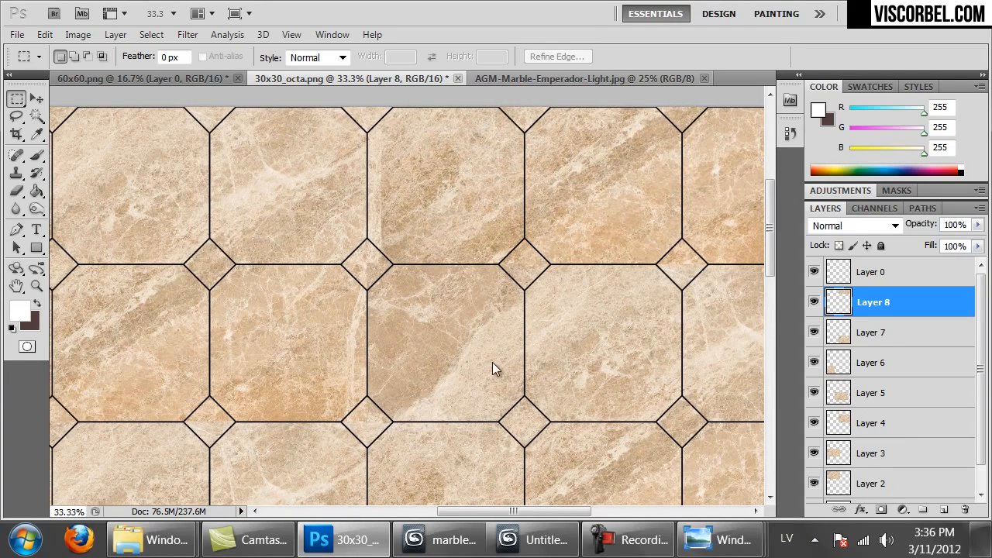
key(ctrl+shift+Left)
key(ctrl+shift+Left)
key(ctrl+shift+Left)
key(ctrl+shift+Left)
key(ctrl+shift+Left)
key(ctrl+shift+Left)
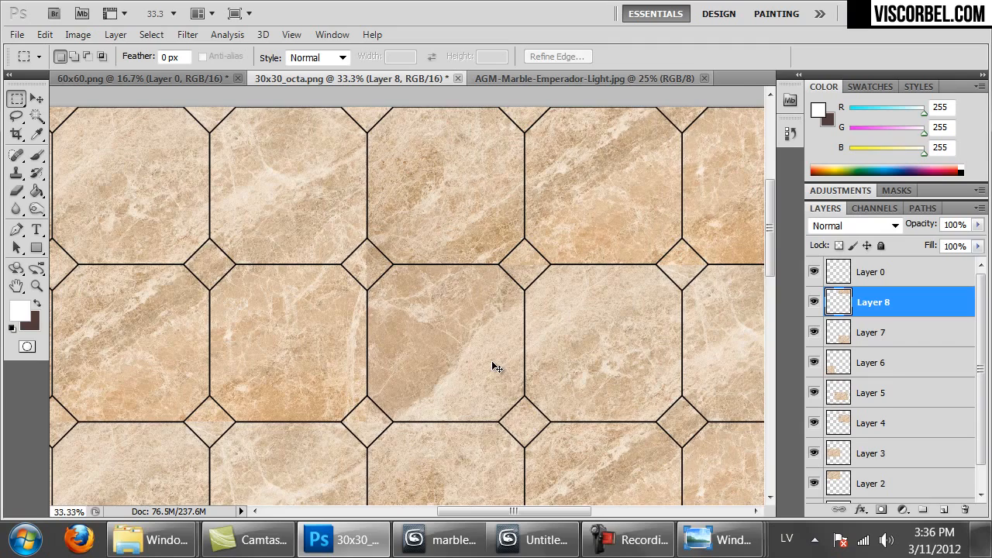
key(ctrl+minus)
key(ctrl+minus)
key(ctrl+minus)
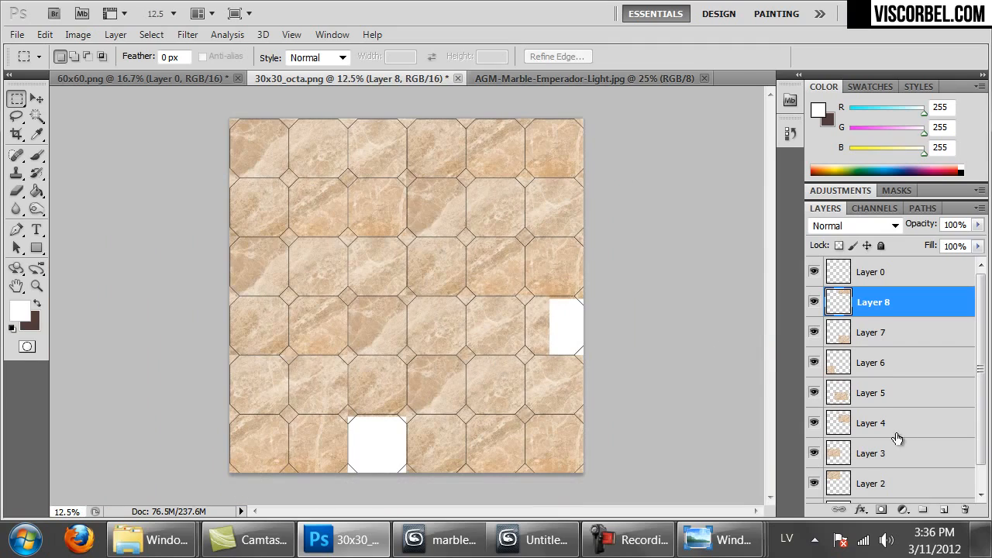
scroll(897, 464, down, 1)
Merge marble Layers 2–8 into one layer and copy the whole canvas
shift+click(893, 459)
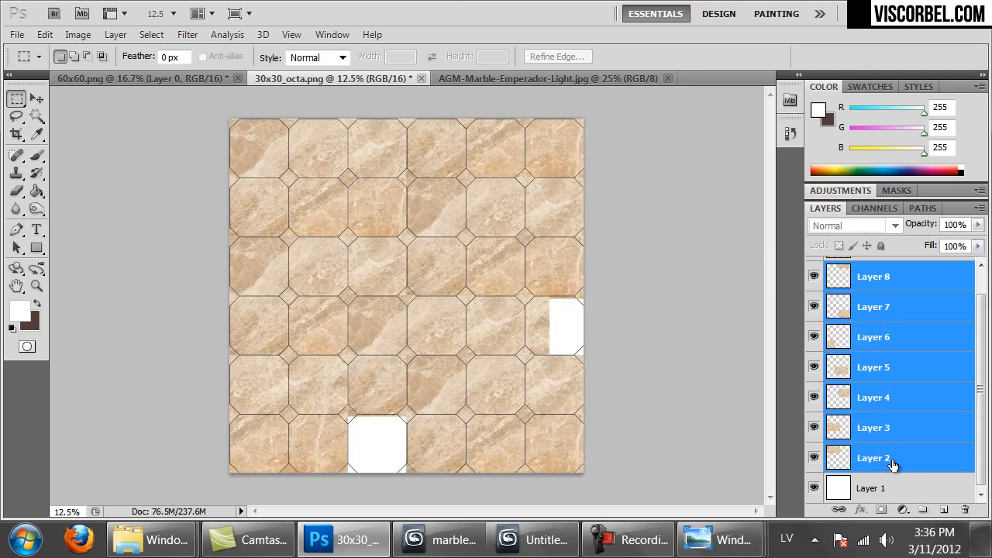
key(ctrl+e)
key(ctrl+a)
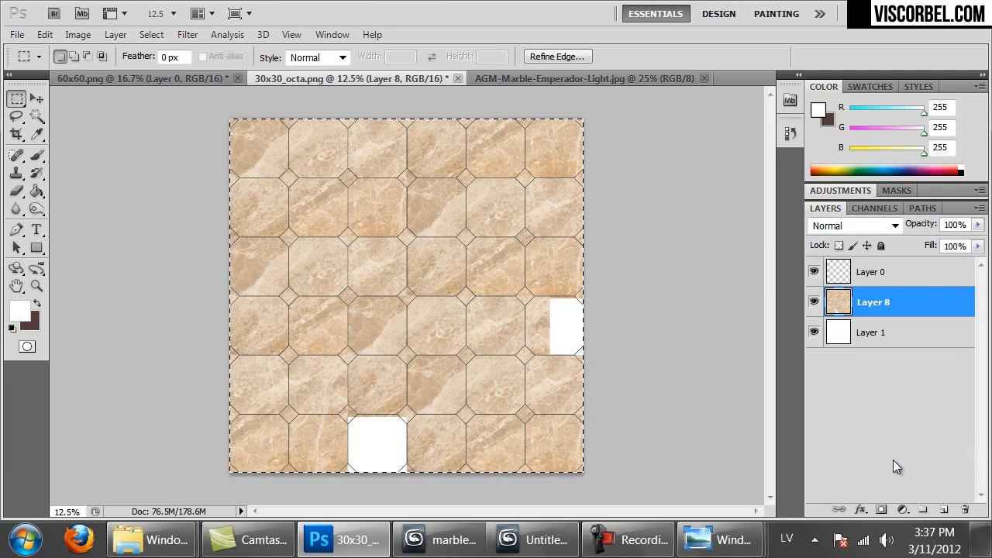
key(ctrl+c)
Magic Wand-select alternating octagons on Layer 0, then mask Layer 8's marble to them
click(872, 274)
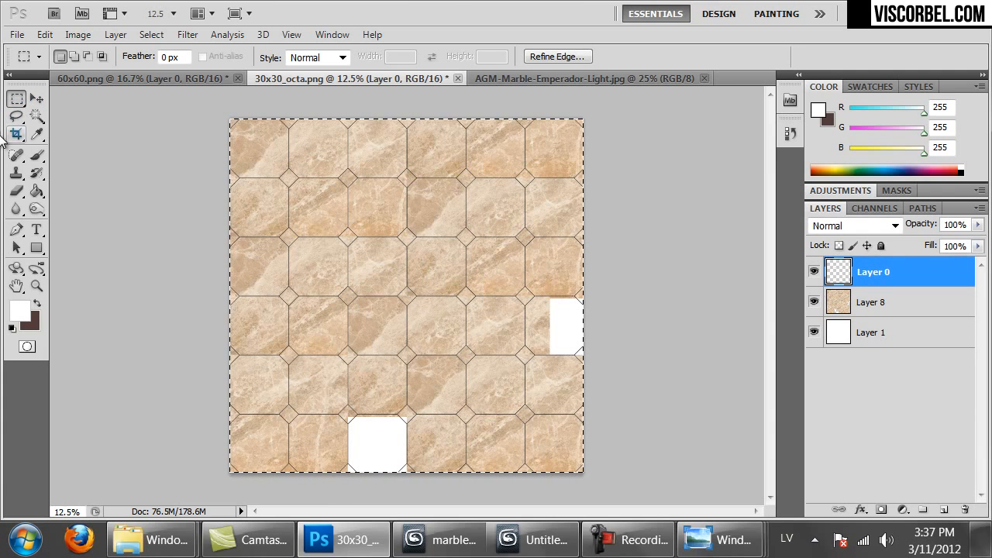
click(36, 116)
click(186, 159)
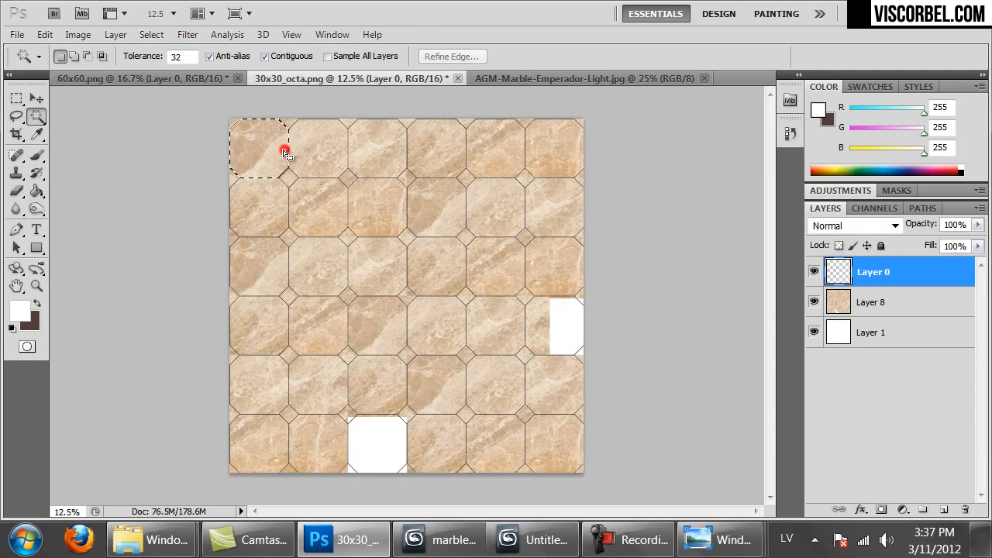
click(388, 277)
click(430, 333)
click(486, 381)
click(552, 434)
click(442, 434)
click(382, 396)
click(310, 332)
click(253, 279)
click(352, 141)
click(445, 215)
click(499, 267)
click(555, 226)
click(503, 157)
click(267, 385)
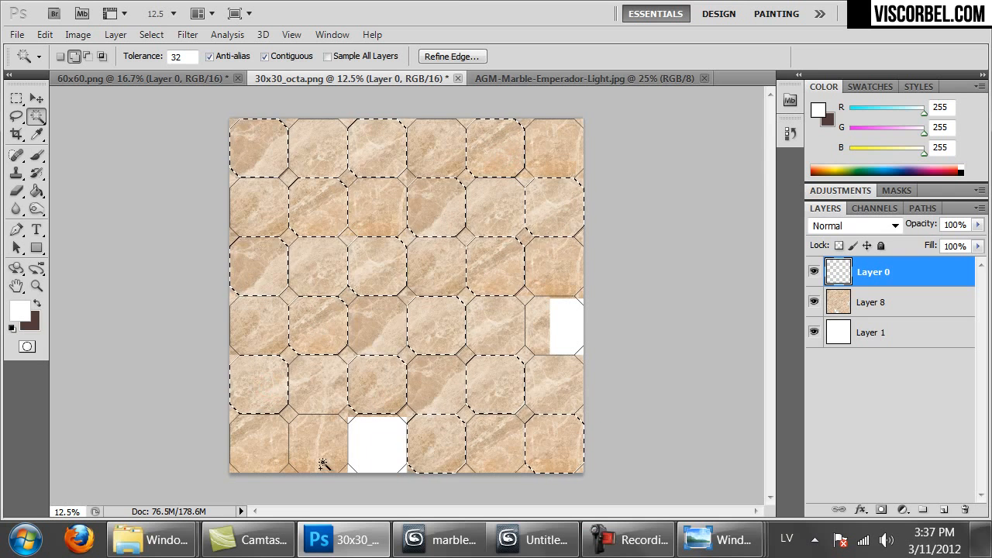
click(323, 456)
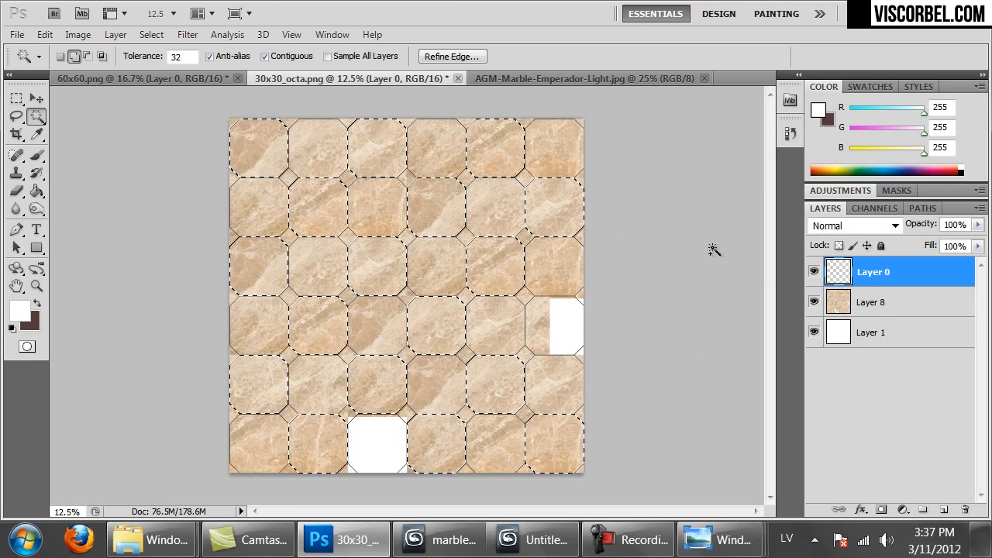
click(908, 309)
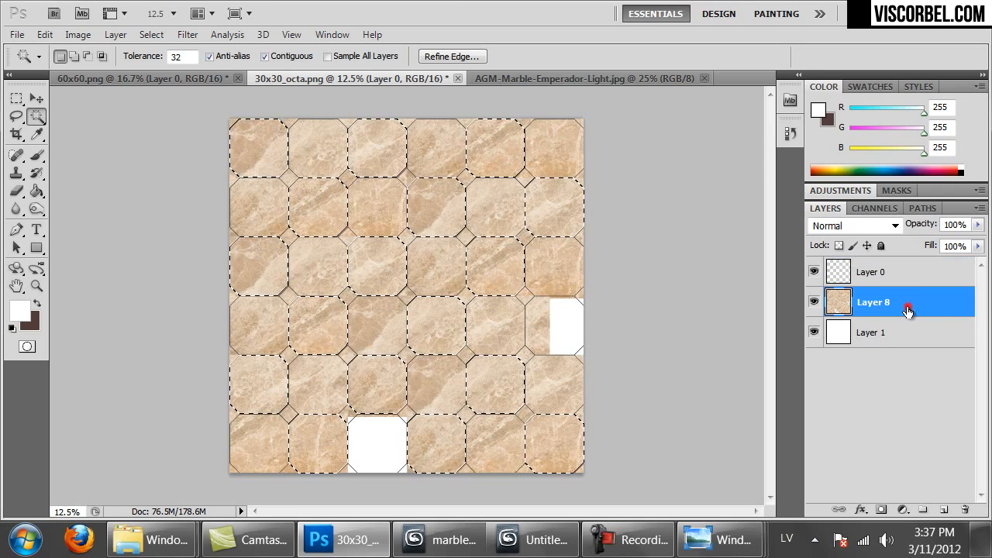
click(881, 509)
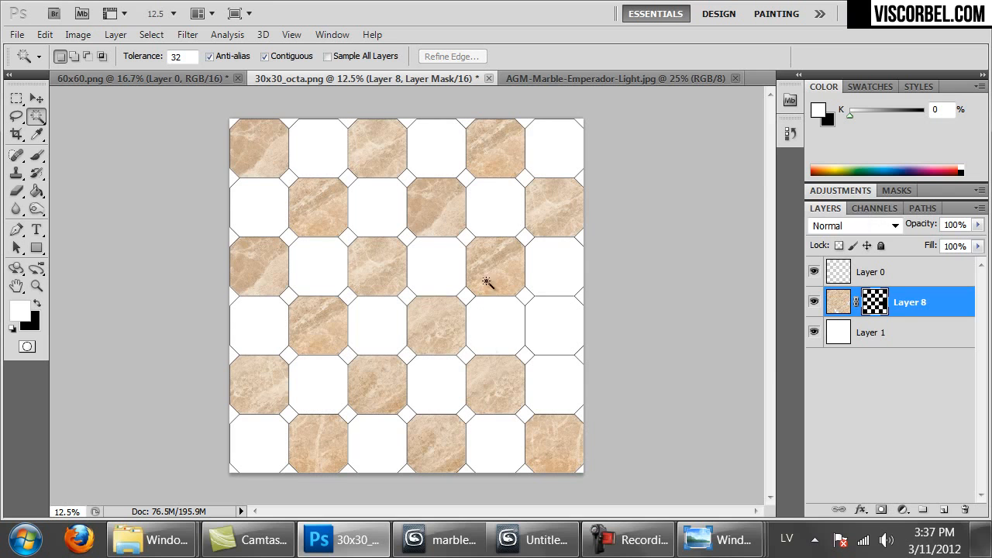
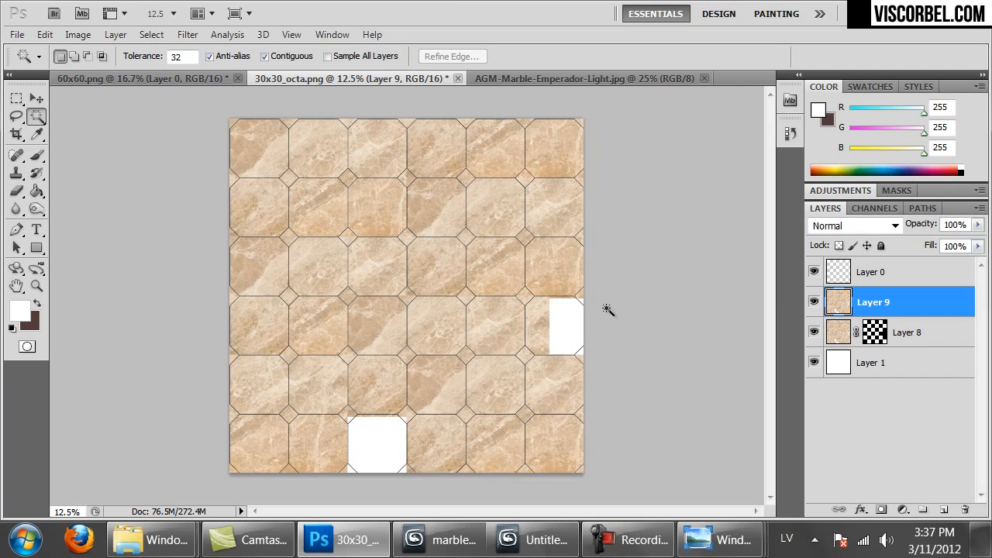
Rotate the Layer 9 marble 90° with Free Transform and move it below Layer 8
right_click(526, 248)
click(17, 98)
click(17, 98)
right_click(355, 197)
click(401, 348)
drag(632, 413, 340, 407)
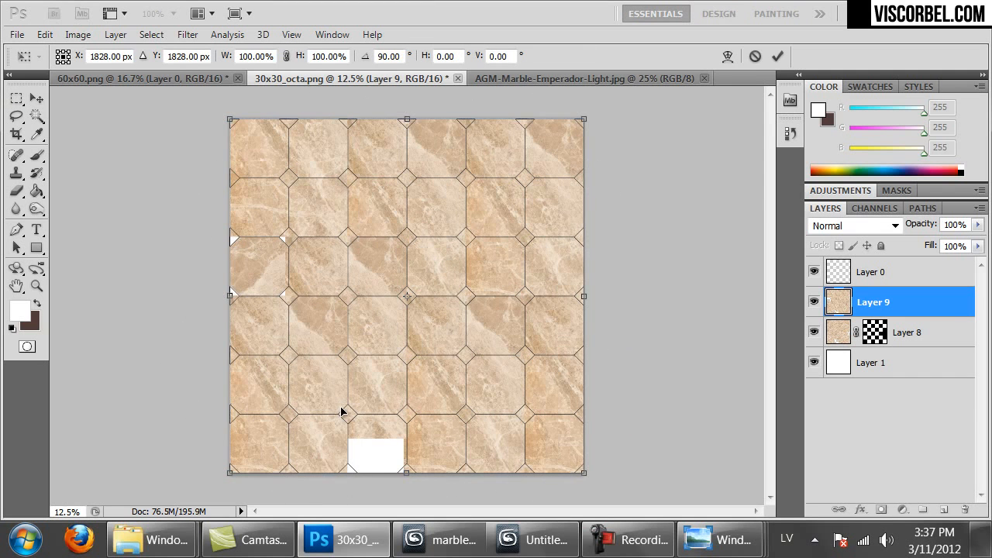
key(Return)
drag(855, 311, 833, 333)
Nudge the Layer 9 marble down-left into alignment, comparing it against Layer 8
click(858, 273)
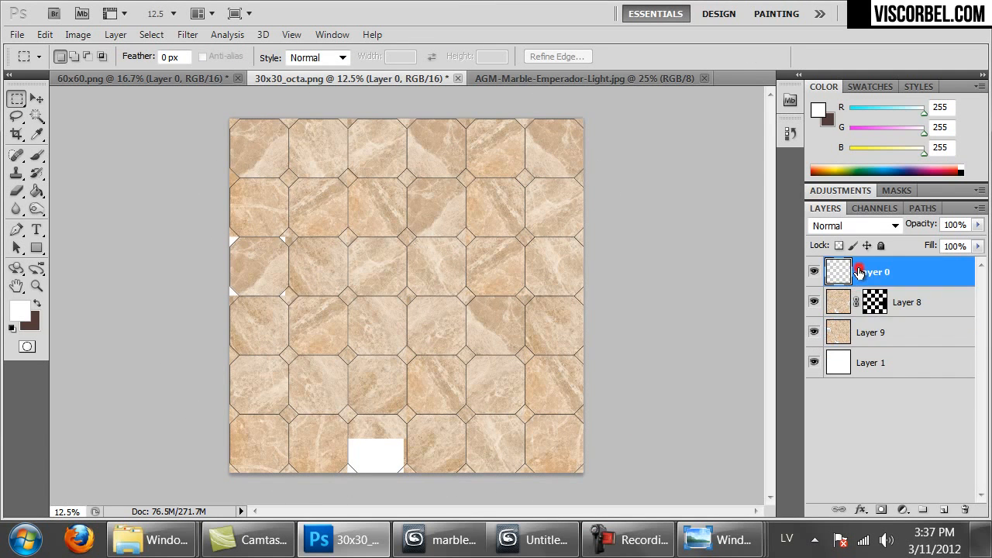
ctrl+drag(506, 331, 476, 341)
key(ctrl+z)
click(855, 334)
ctrl+drag(414, 292, 481, 280)
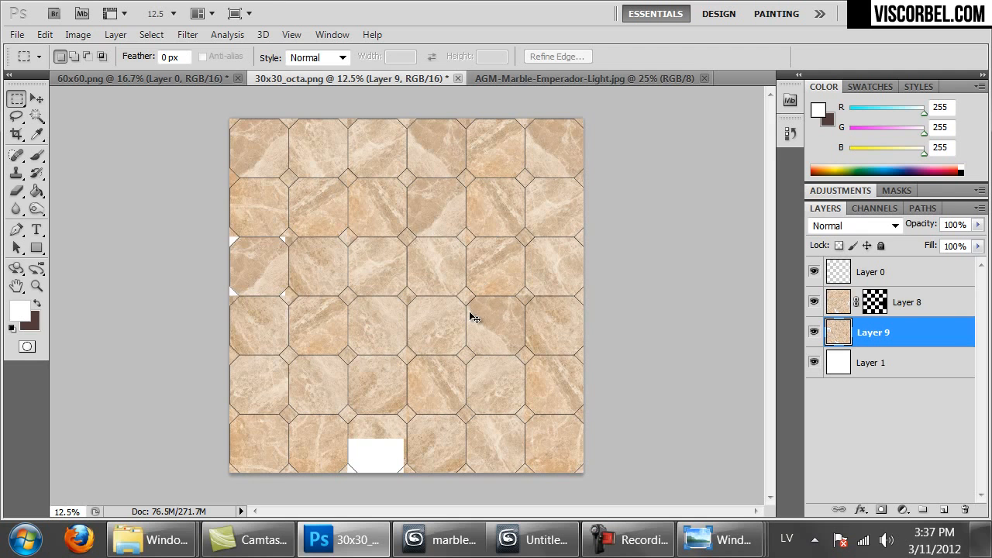
click(814, 302)
click(813, 302)
click(897, 274)
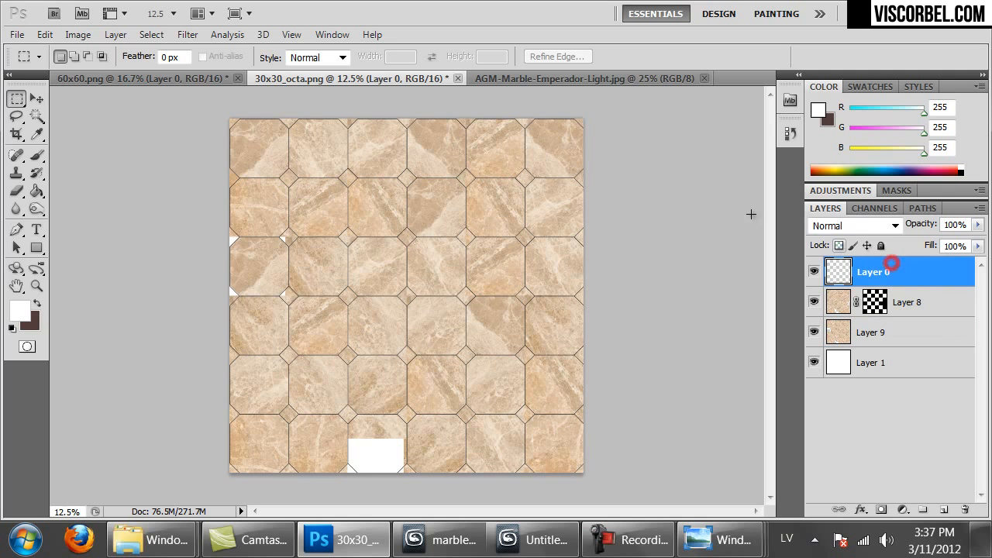
click(35, 115)
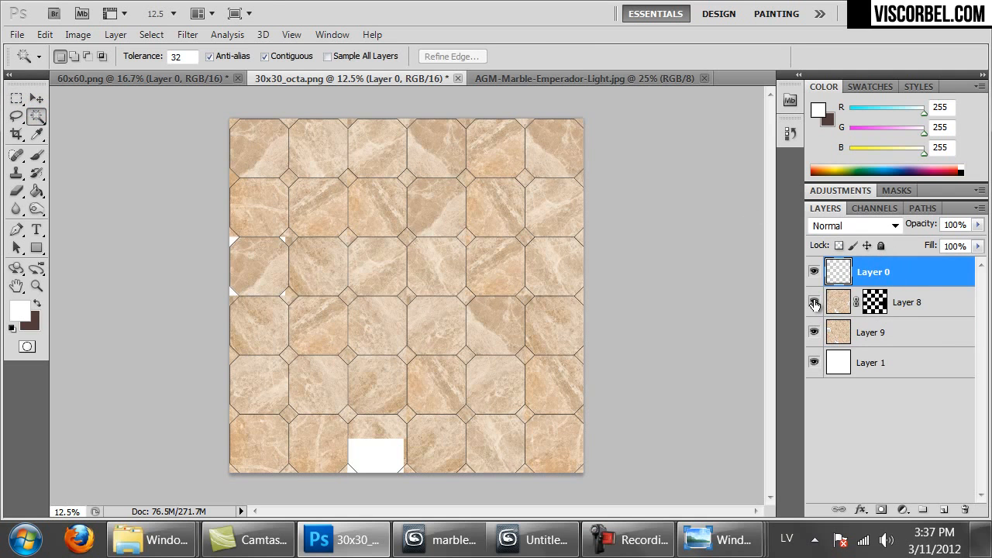
Magic Wand-select twelve alternating octagon tiles across all five rows
shift+click(254, 209)
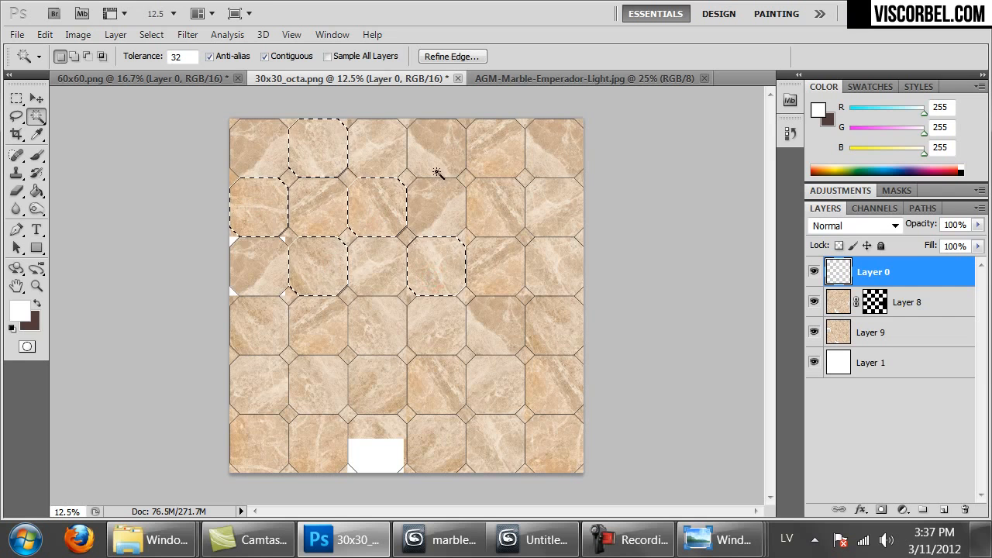
click(502, 219)
click(546, 161)
click(545, 269)
click(489, 335)
click(386, 328)
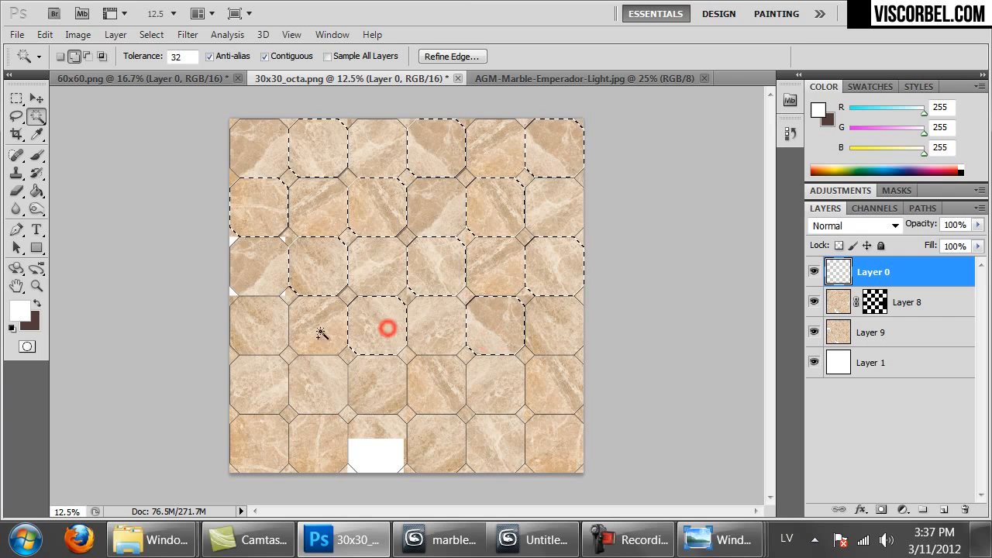
click(264, 337)
click(313, 381)
click(259, 454)
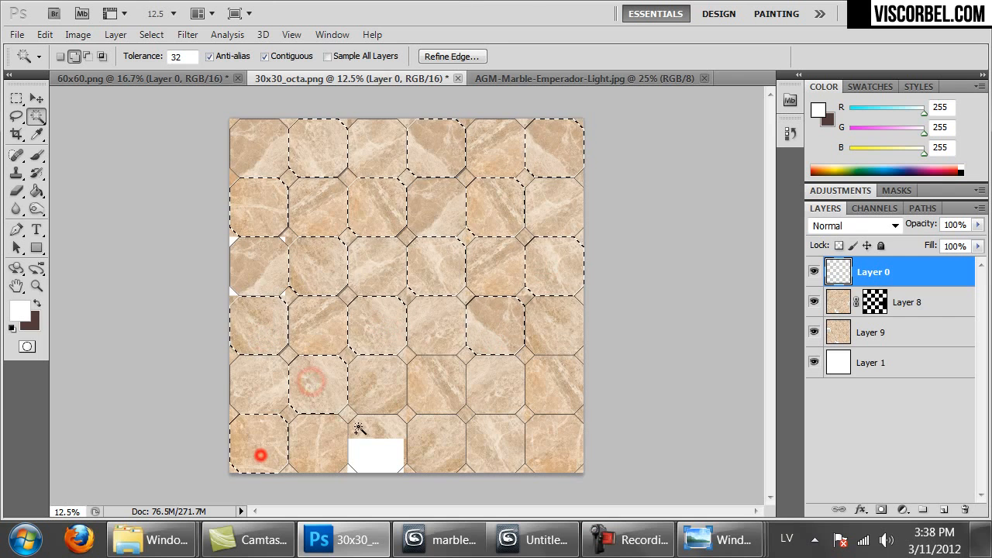
click(431, 394)
click(489, 450)
click(571, 373)
Mask Layer 9 to the selected tiles, then place Layer 10 beneath it, offset right and down
click(841, 302)
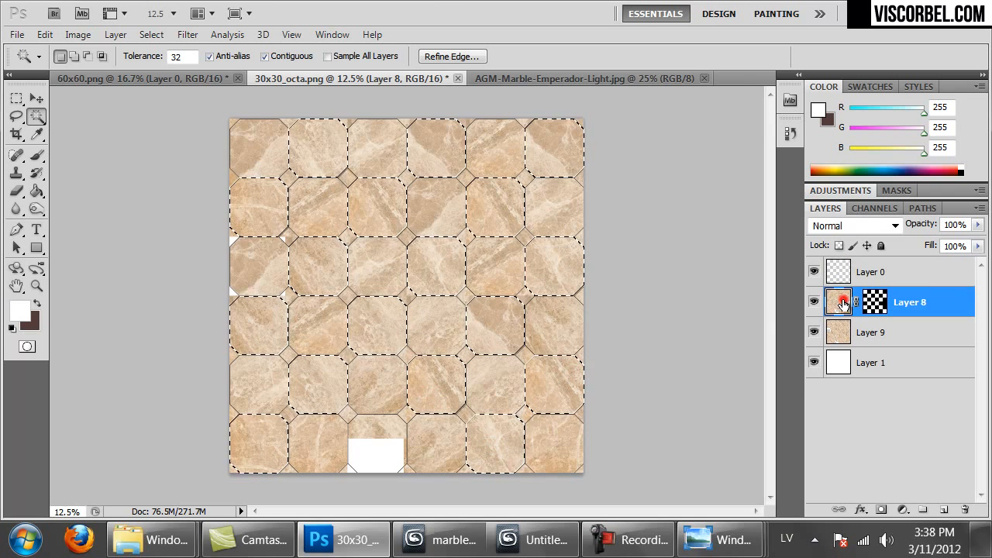
click(838, 338)
click(881, 509)
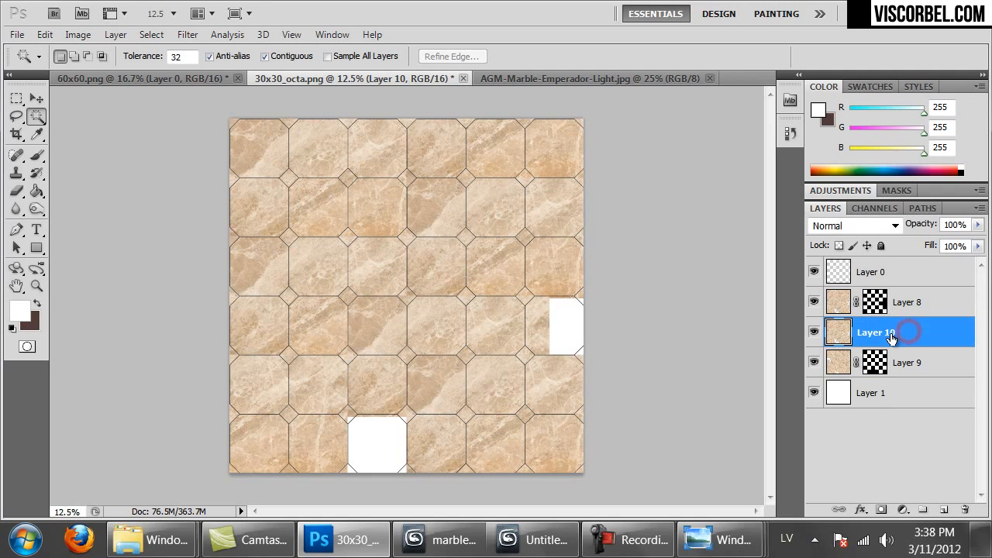
drag(891, 338, 849, 371)
ctrl+drag(440, 403, 462, 422)
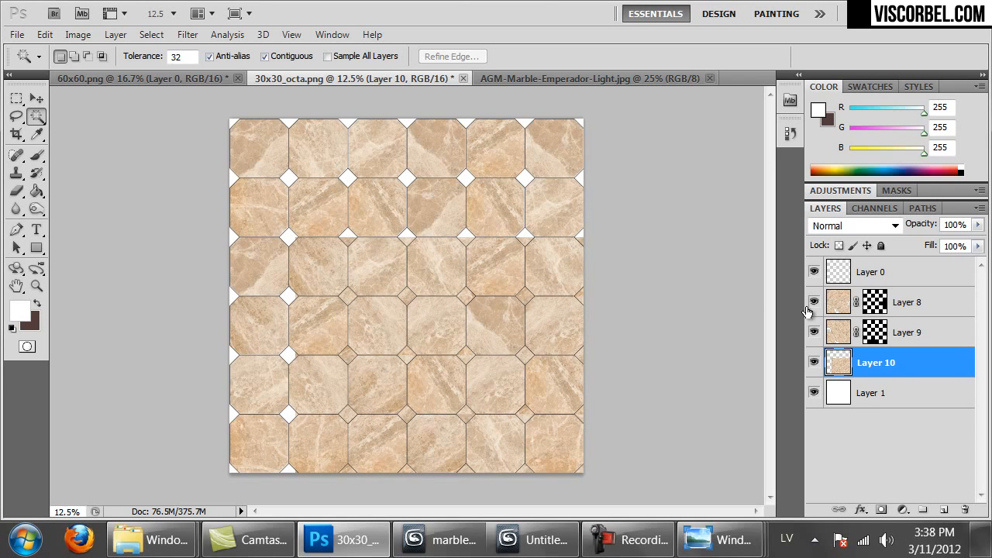
Select the remaining octagon tiles on Layer 0 and mask Layer 10 to them
click(839, 287)
click(381, 457)
click(814, 362)
click(814, 362)
shift+click(552, 335)
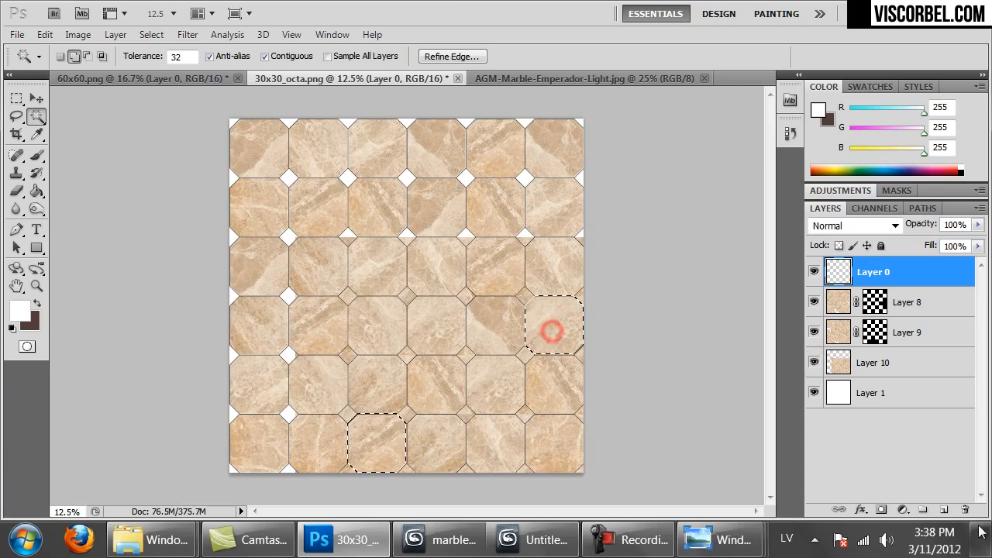
click(881, 509)
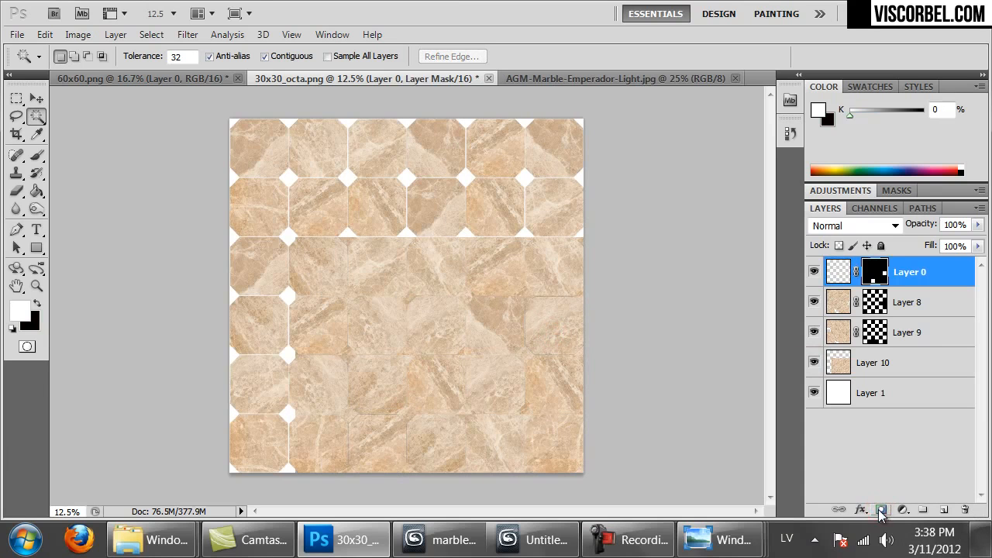
key(ctrl+z)
click(873, 362)
click(881, 509)
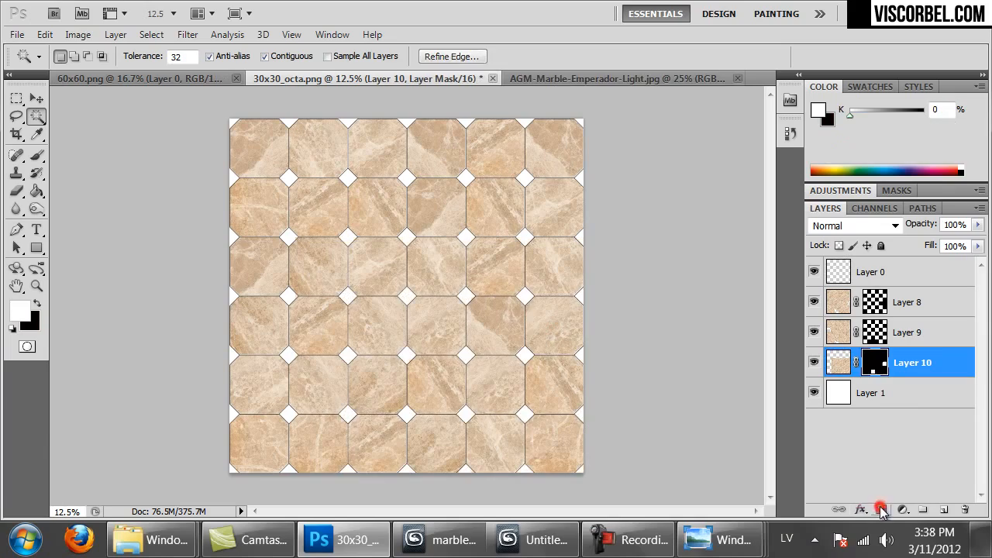
Zoom in to check the white diamond insets, then bring up the AGM-Marble-Emperador-Light.jpg slab
key(ctrl+alt+0)
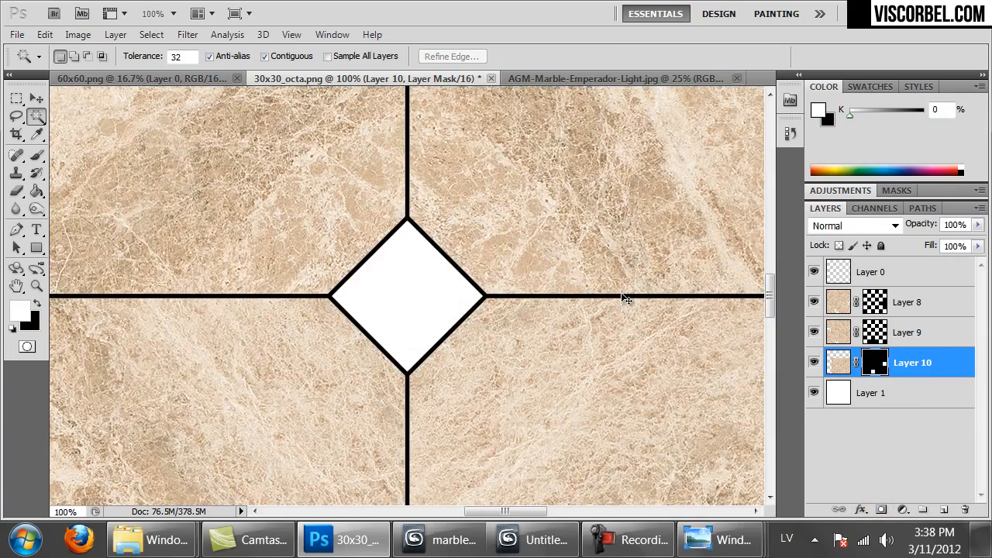
key(ctrl+minus)
key(ctrl+minus)
key(ctrl+minus)
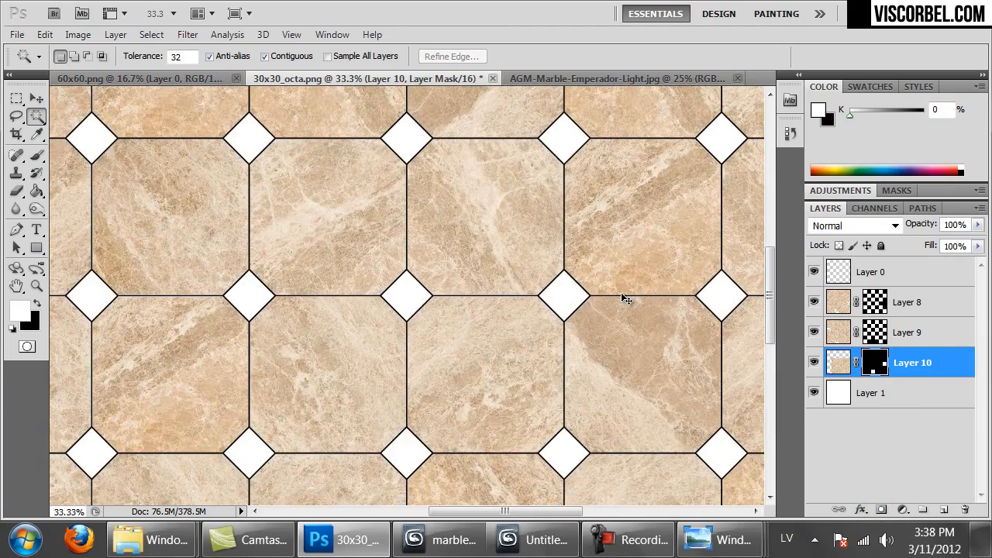
key(ctrl+minus)
key(ctrl+minus)
key(ctrl+minus)
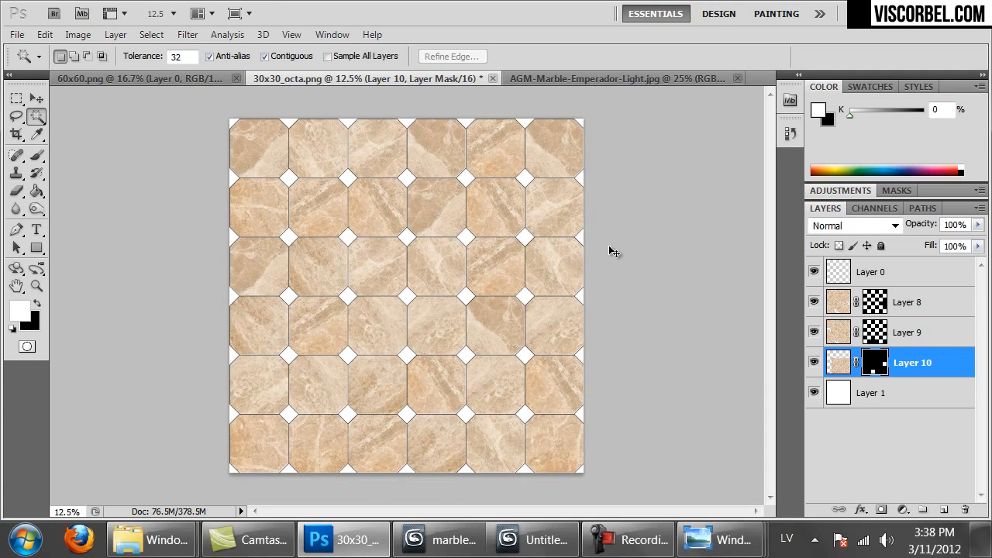
click(583, 77)
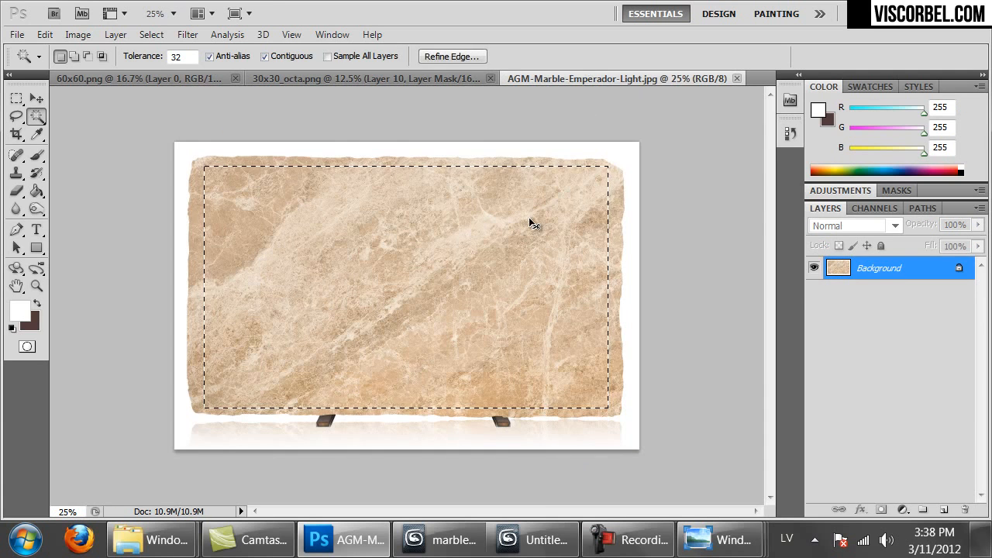
Paste the slab marble above Layer 8 in 30x30_octa as Layer 11 over the row 2-3 diamonds
key(ctrl+Tab)
key(ctrl+Tab)
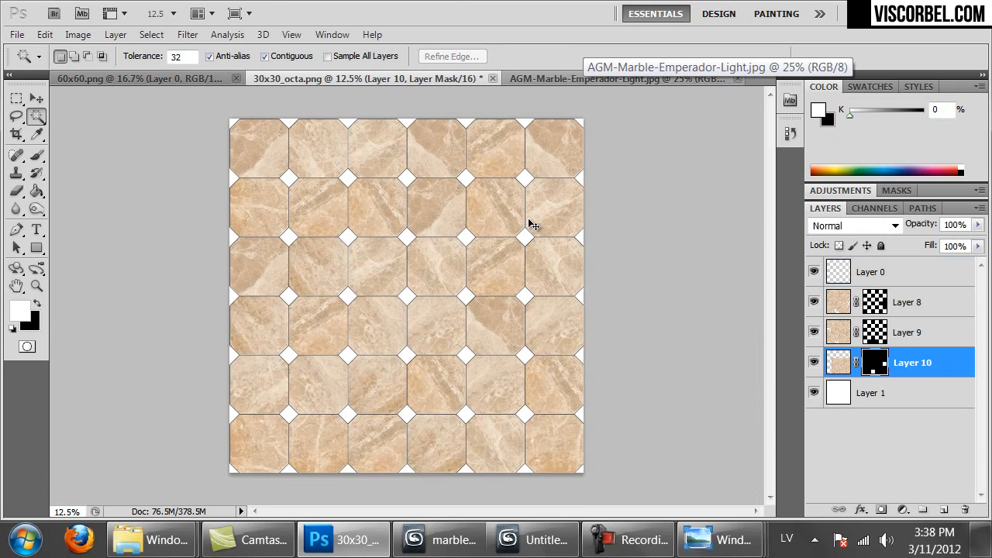
click(915, 303)
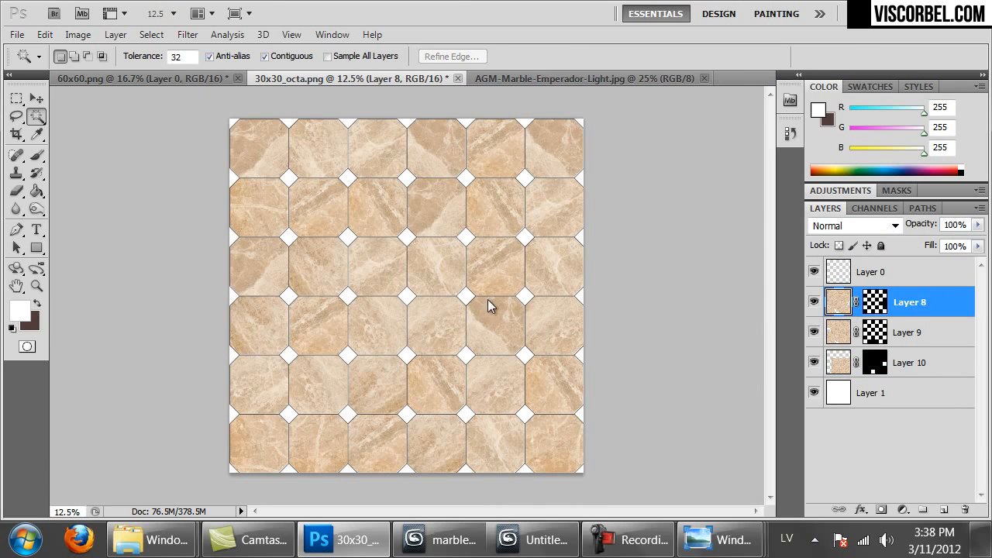
key(ctrl+v)
ctrl+drag(448, 316, 465, 271)
key(m)
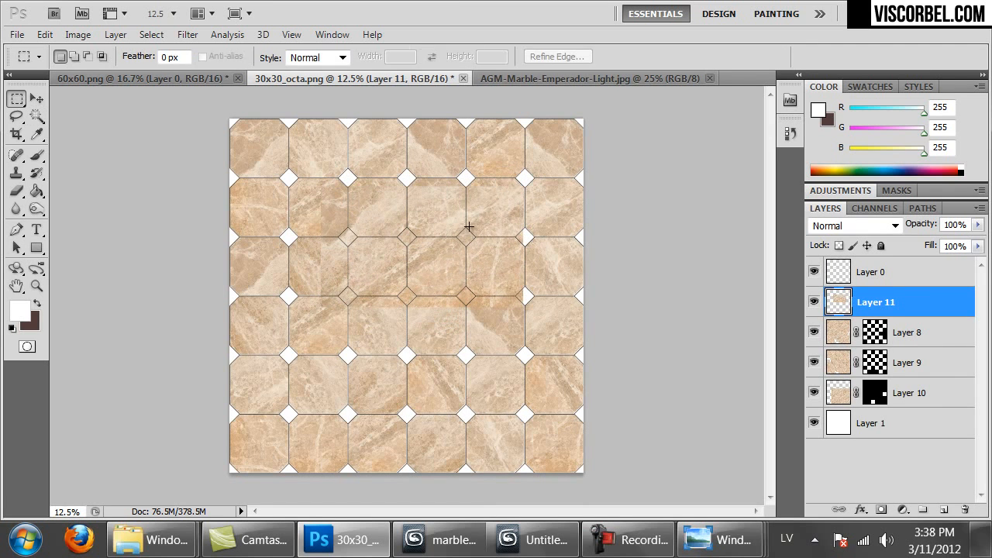
Rotate the Layer 11 marble patch and position it over the centre-right diamonds
right_click(470, 218)
click(539, 364)
drag(565, 411, 535, 228)
double_click(421, 224)
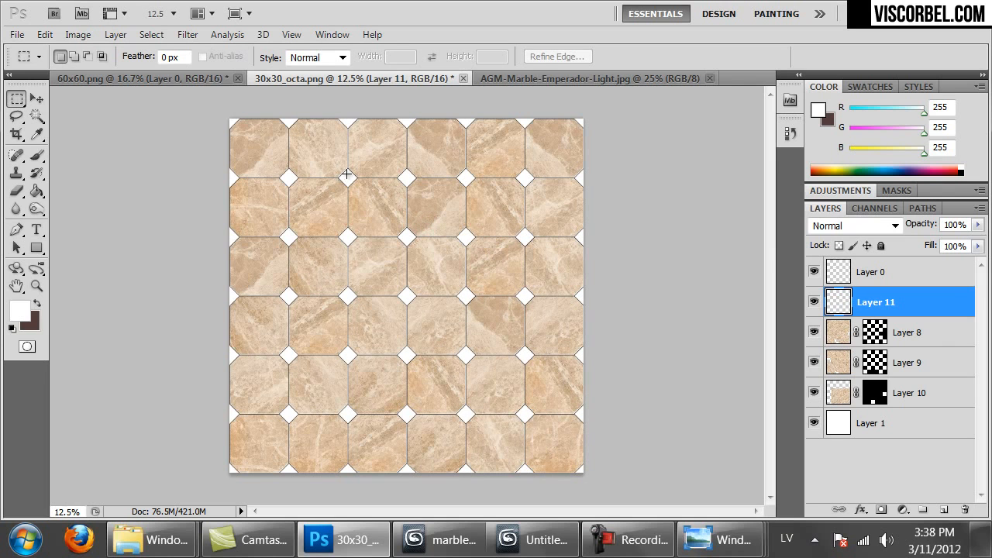
drag(317, 309, 281, 358)
drag(451, 409, 464, 424)
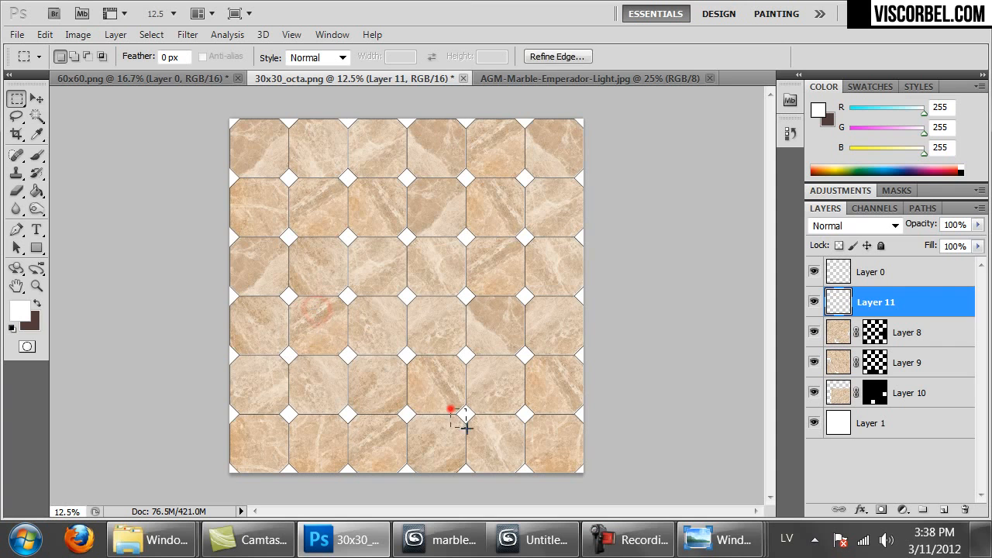
click(535, 272)
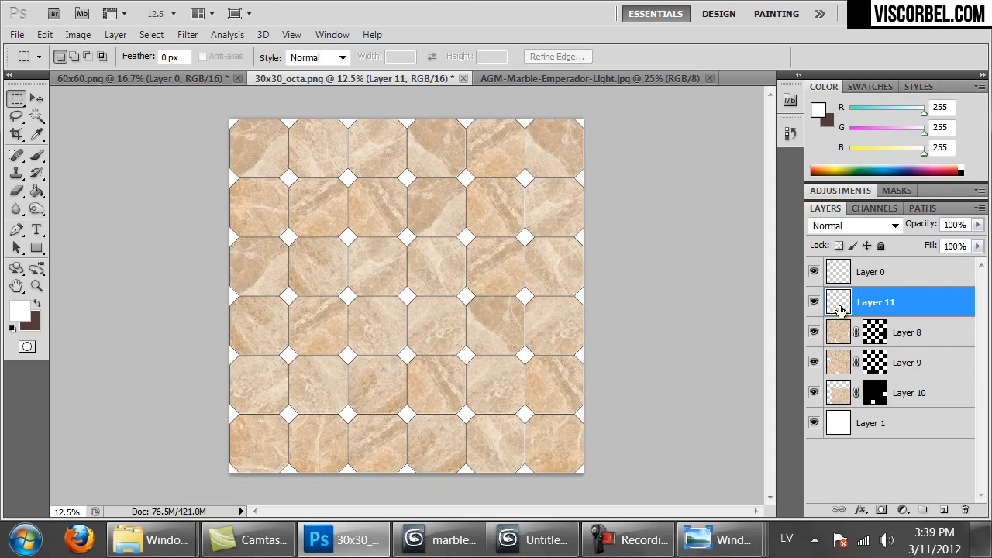
ctrl+drag(502, 361, 313, 166)
ctrl+drag(441, 323, 398, 150)
Merge Layer 11 and its three copies into Layer 11 copy 3
shift+click(848, 376)
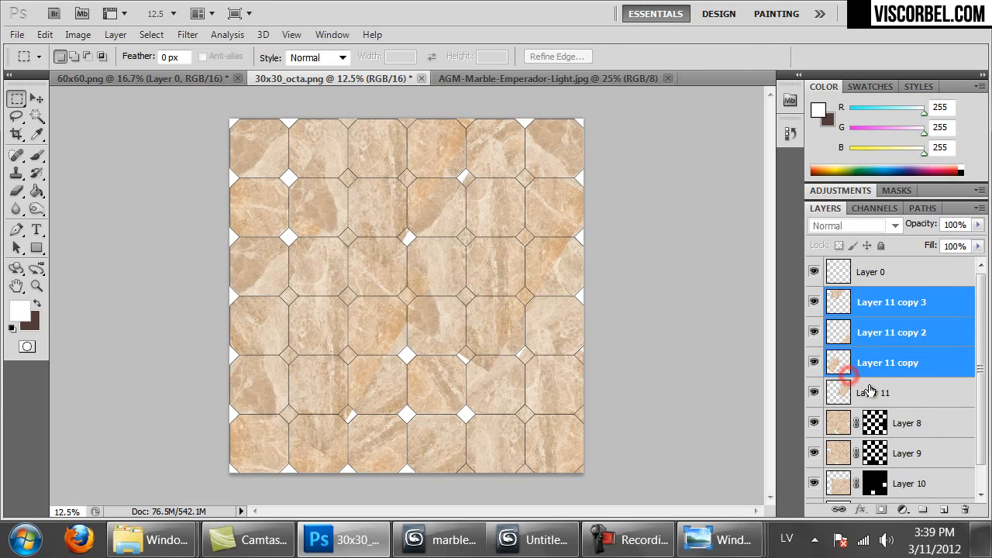
shift+click(872, 393)
key(ctrl+e)
Magic Wand-select a few scattered octagon tiles on Layer 0, comparing with the patch layer hidden
click(840, 270)
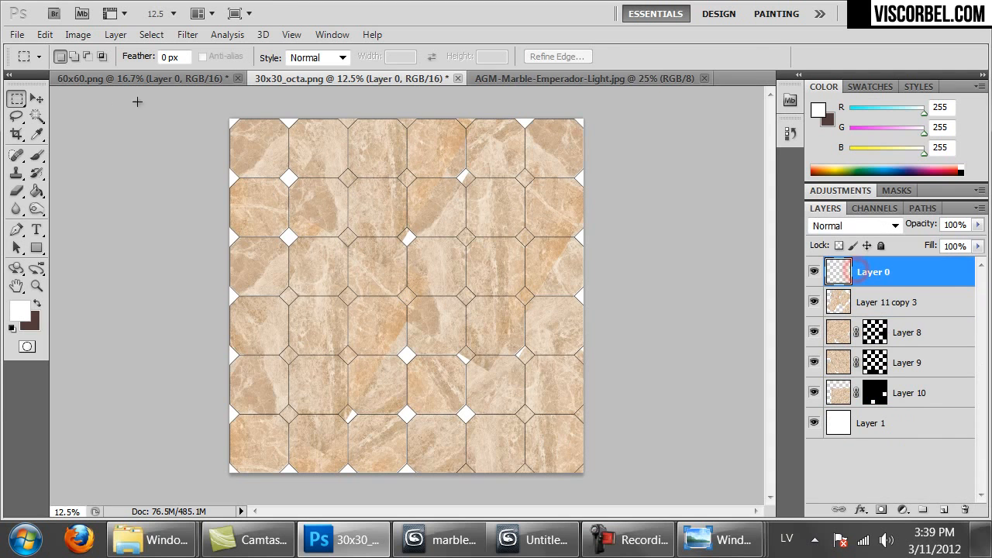
click(42, 115)
click(371, 213)
shift+click(490, 215)
shift+click(494, 282)
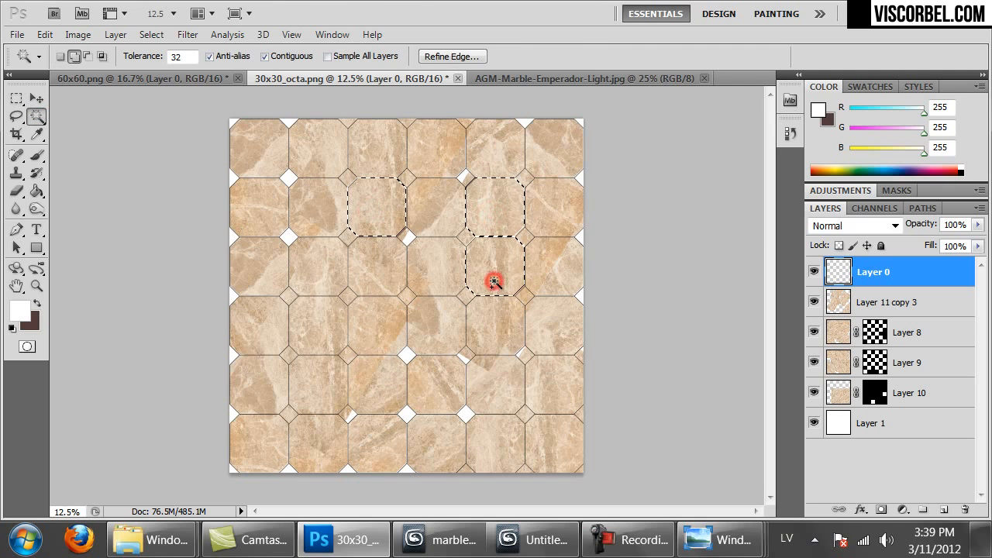
click(815, 304)
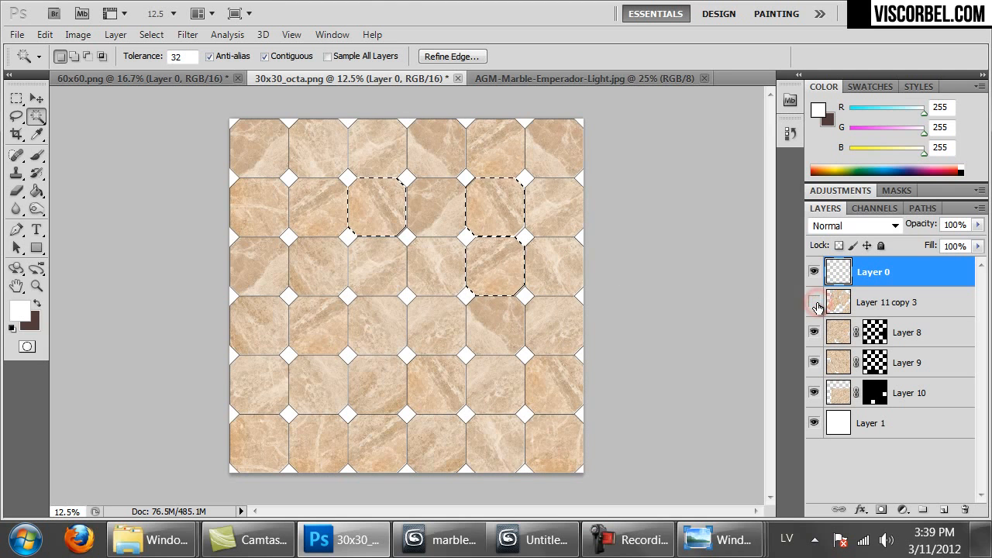
click(814, 305)
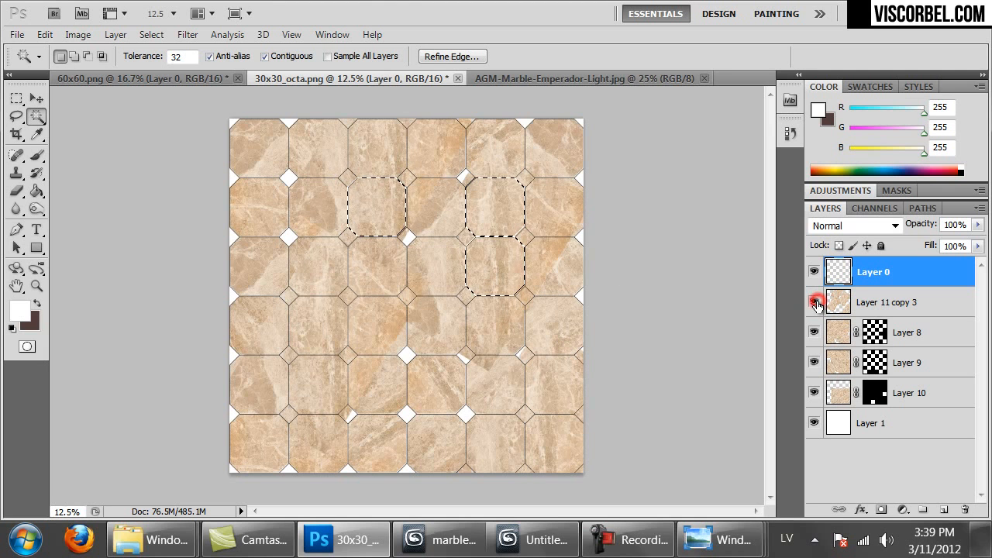
shift+click(313, 320)
click(816, 305)
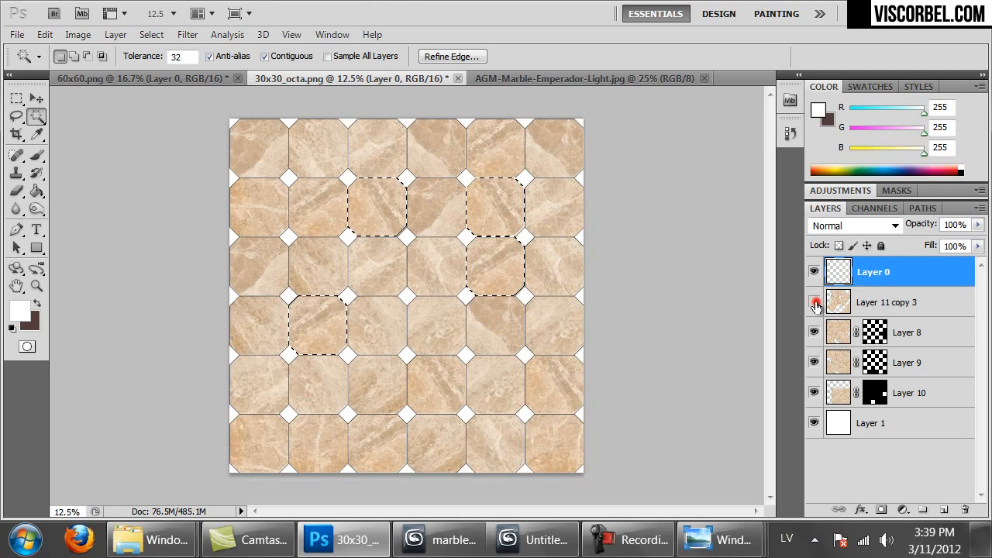
click(815, 305)
shift+click(566, 388)
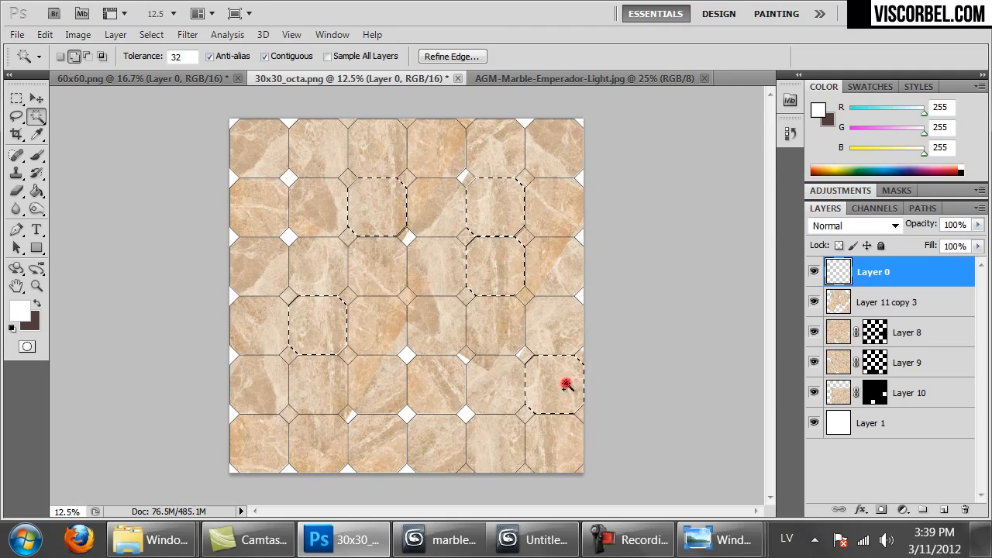
Mask Layer 11 copy 3 to the selected tiles and check it at actual pixels
click(884, 302)
click(881, 509)
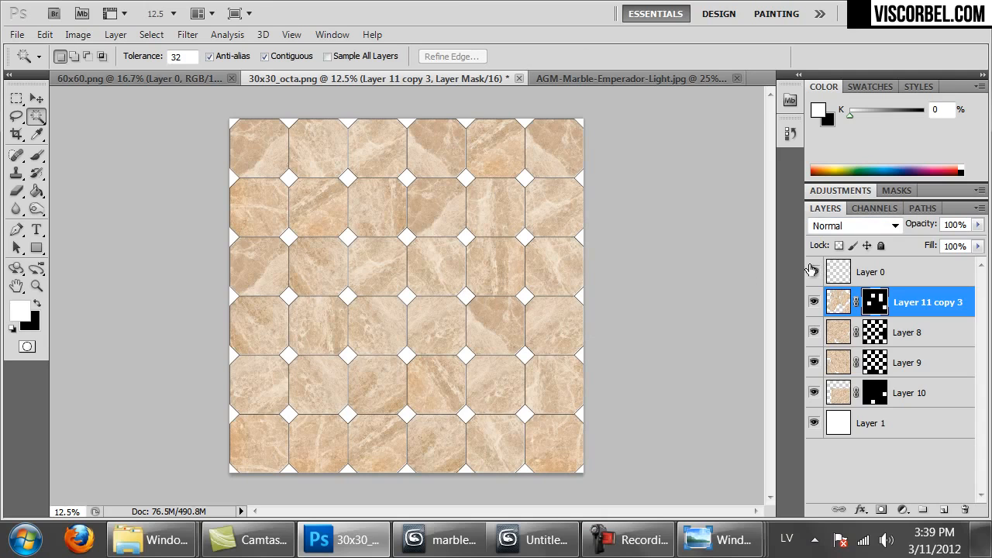
key(ctrl+1)
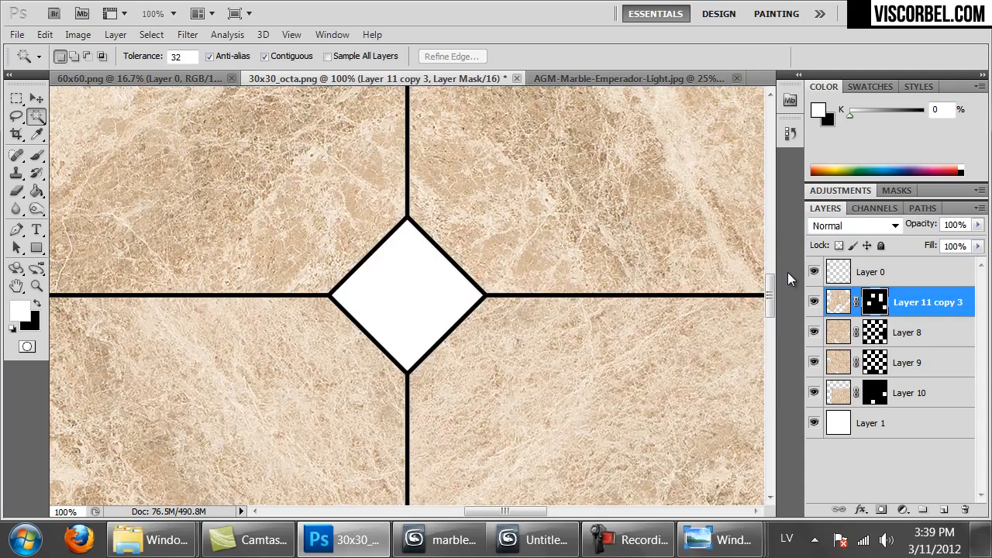
key(ctrl+minus)
key(ctrl+minus)
key(ctrl+minus)
key(ctrl+minus)
key(ctrl+minus)
key(ctrl+minus)
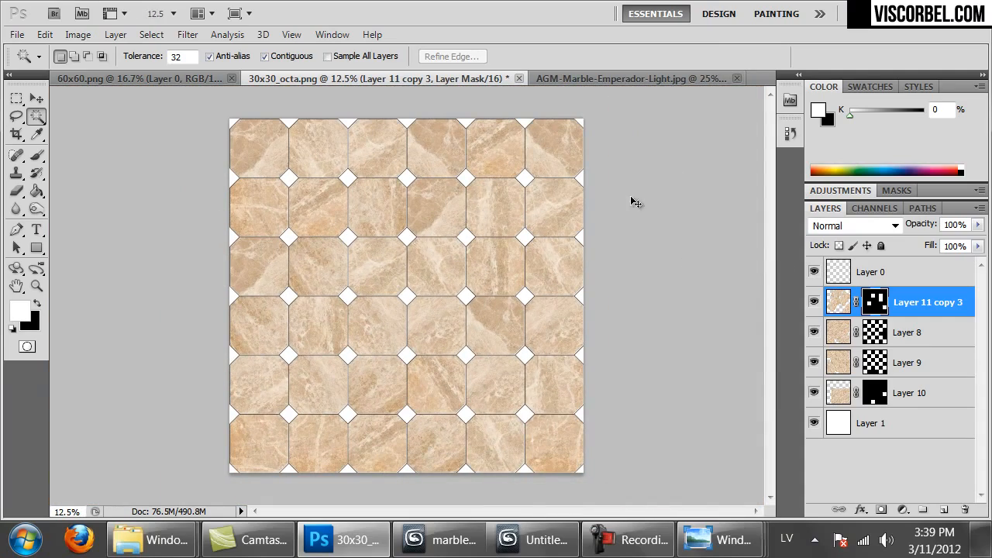
Preview AGM-Granite-Juparana-Persa.jpg from the Marble folder and drag it into Photoshop
mouse_move(155, 540)
click(142, 421)
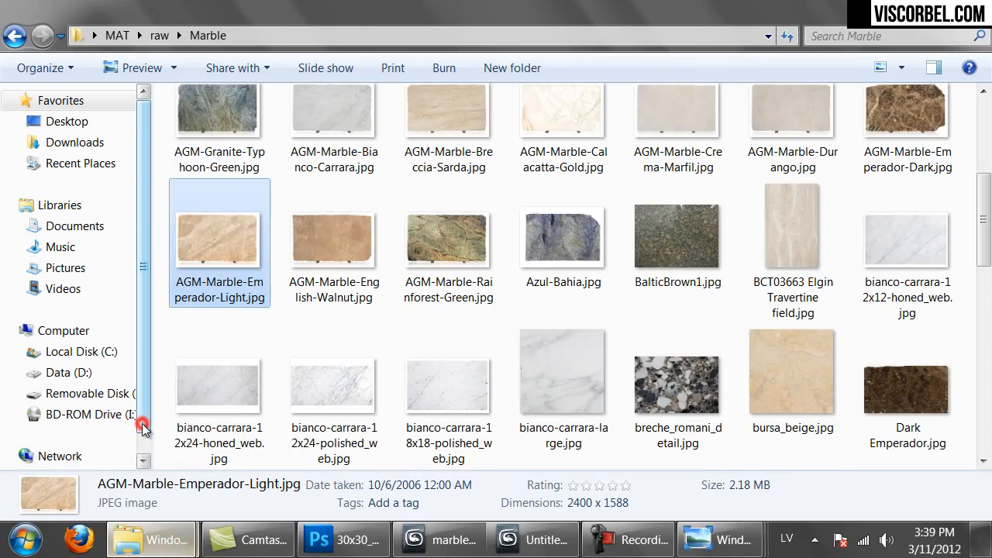
scroll(843, 295, up, 3)
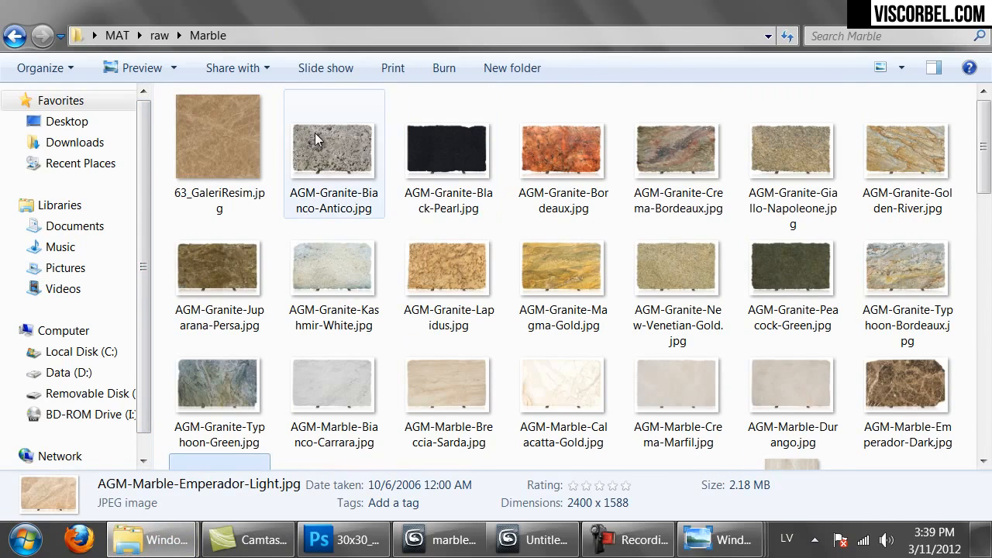
double_click(236, 260)
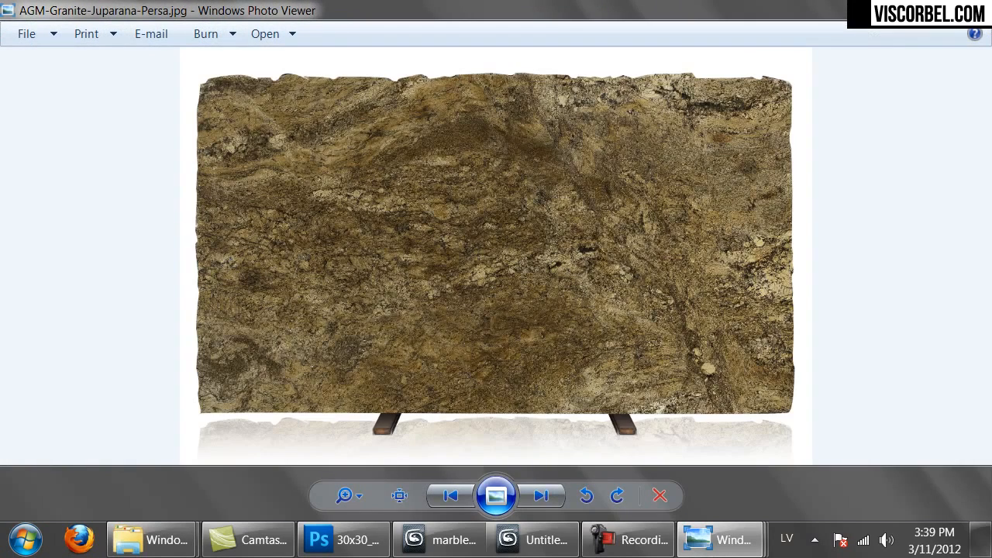
click(973, 7)
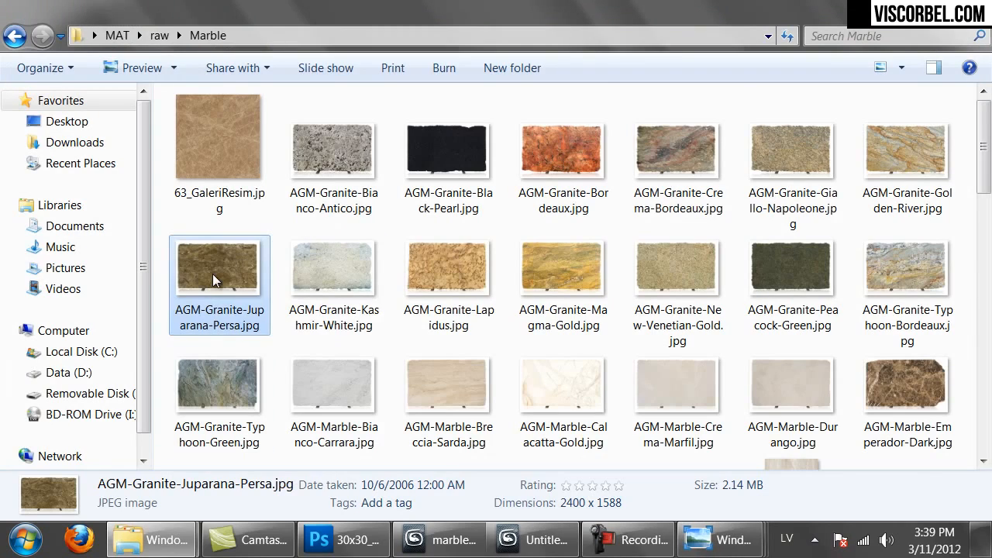
drag(214, 266, 673, 17)
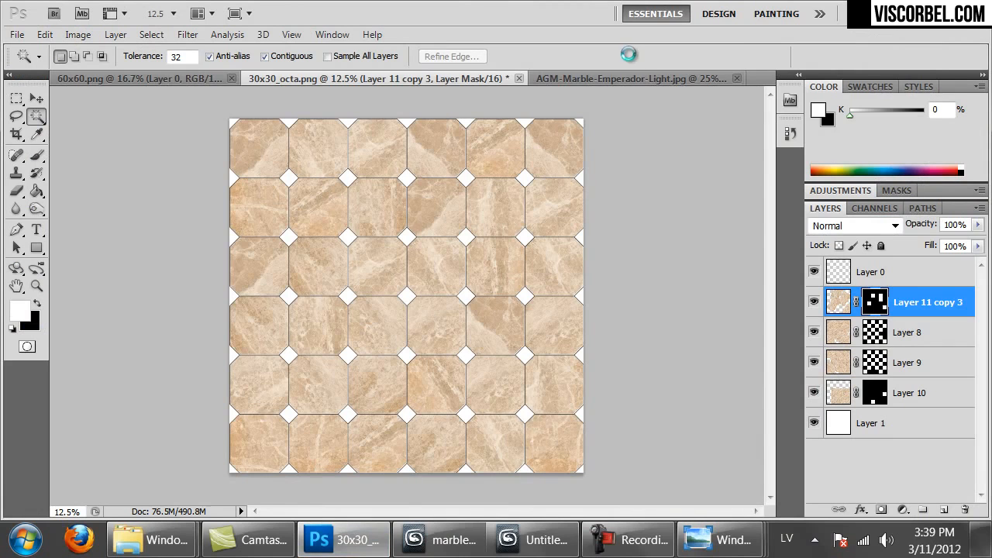
Hide the guides and marquee-select the granite slab inside its rough edges
key(ctrl+semicolon)
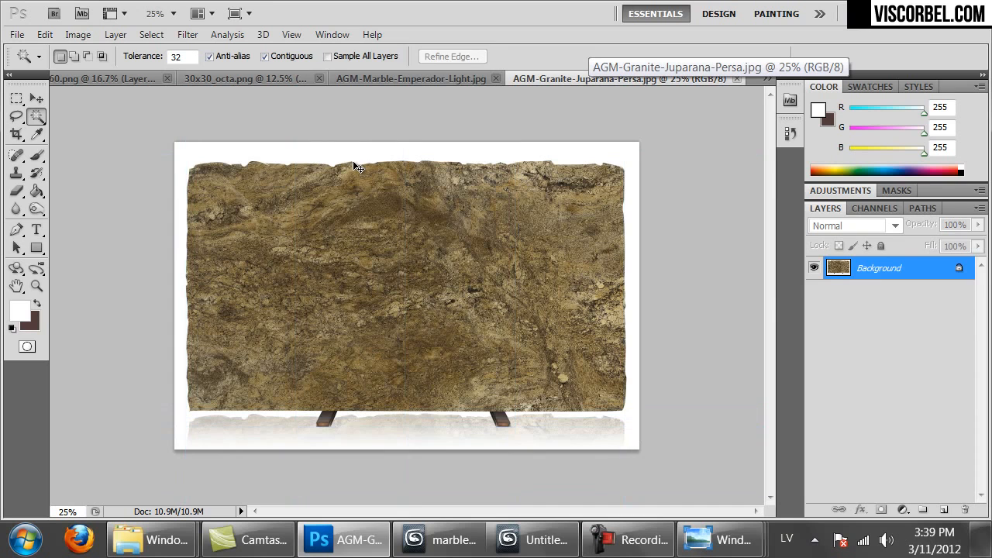
key(m)
drag(612, 169, 198, 404)
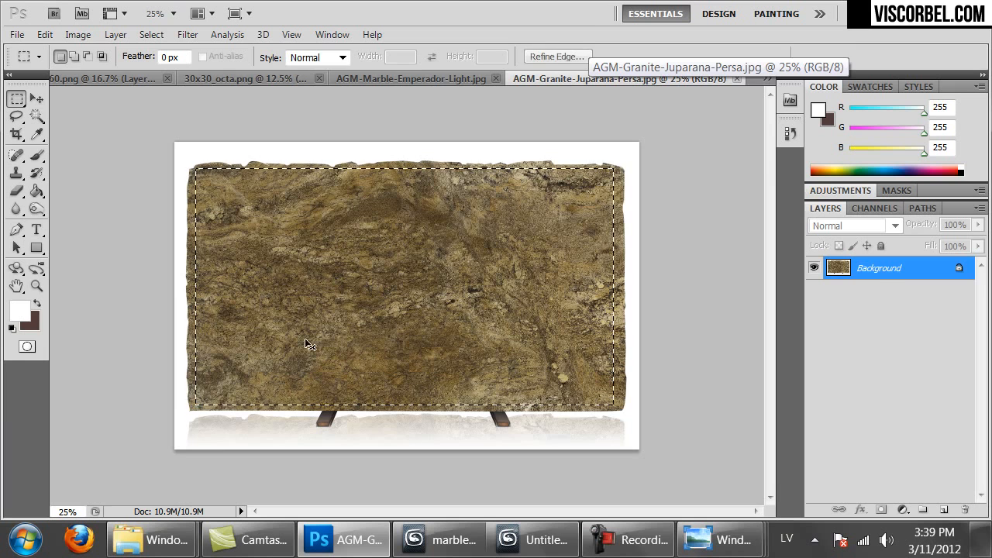
click(363, 78)
click(260, 79)
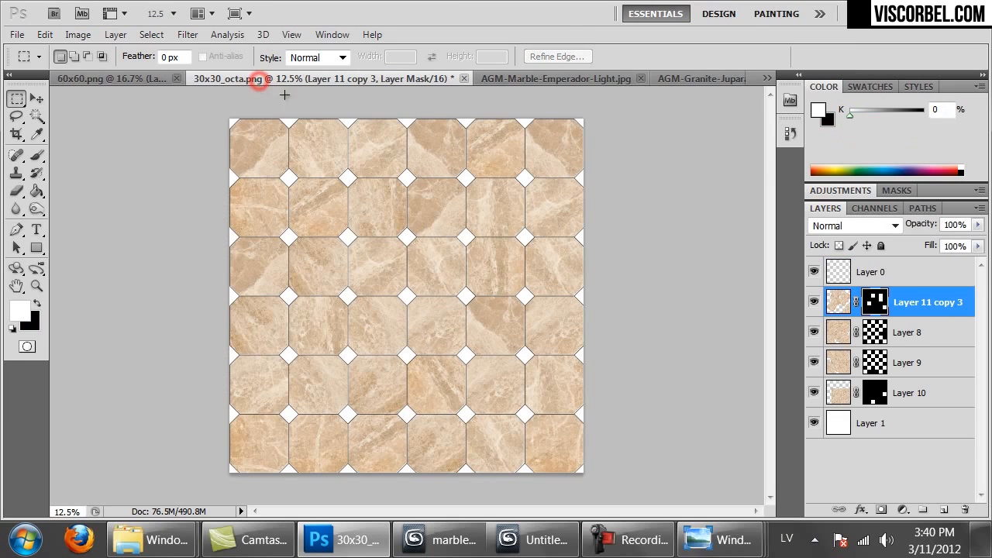
Paste granite above Layer 1 and place pieces over the top rows, corner rows and right columns
click(886, 422)
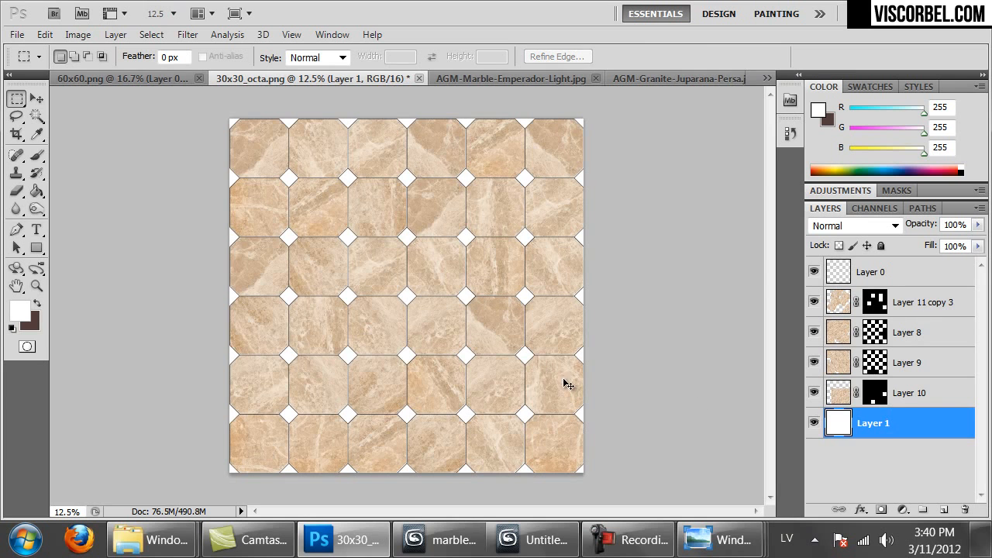
key(ctrl+v)
drag(432, 303, 288, 280)
key(ctrl+plus)
key(ctrl+v)
drag(435, 357, 445, 258)
key(ctrl+v)
ctrl+drag(393, 279, 314, 334)
key(ctrl+v)
ctrl+drag(318, 297, 449, 307)
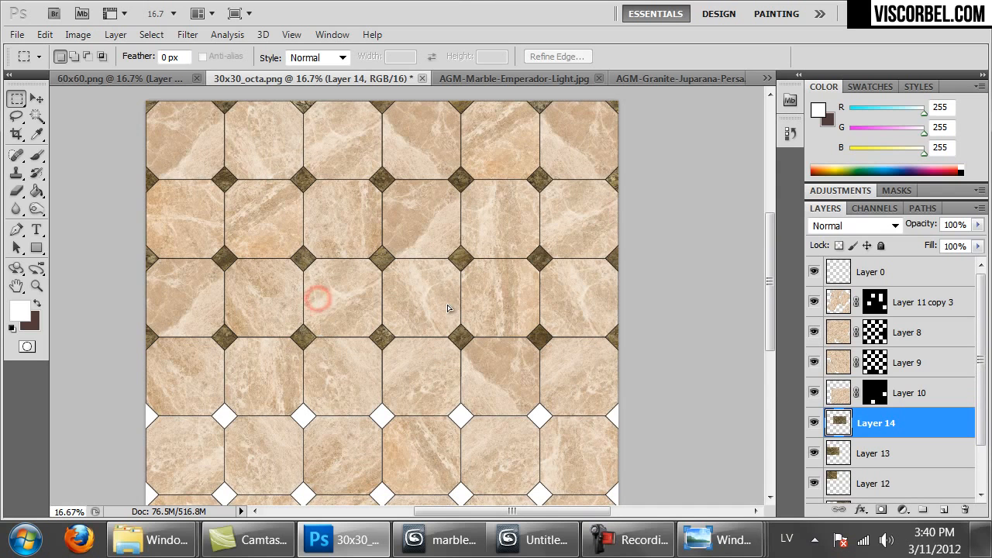
Paste more granite over the left columns, right-hand gaps and bottom-edge triangles
drag(459, 409, 472, 299)
key(ctrl+v)
ctrl+drag(441, 257, 319, 298)
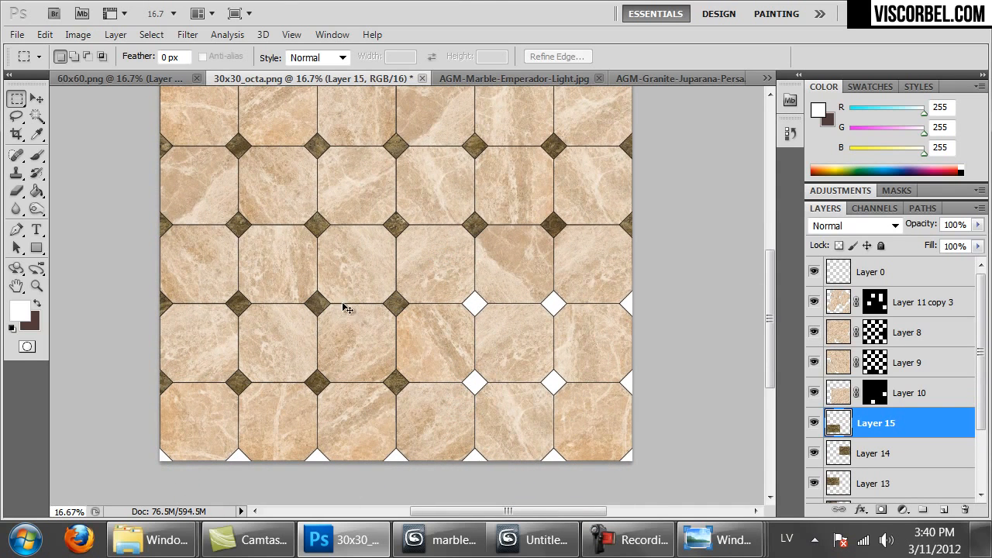
key(ctrl+v)
ctrl+drag(348, 327, 494, 364)
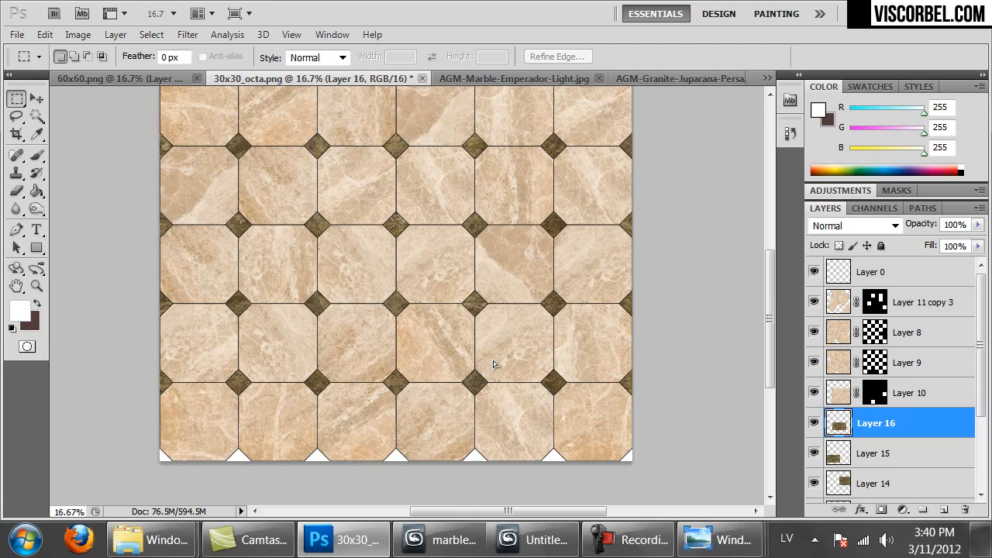
key(ctrl+v)
ctrl+drag(512, 325, 625, 460)
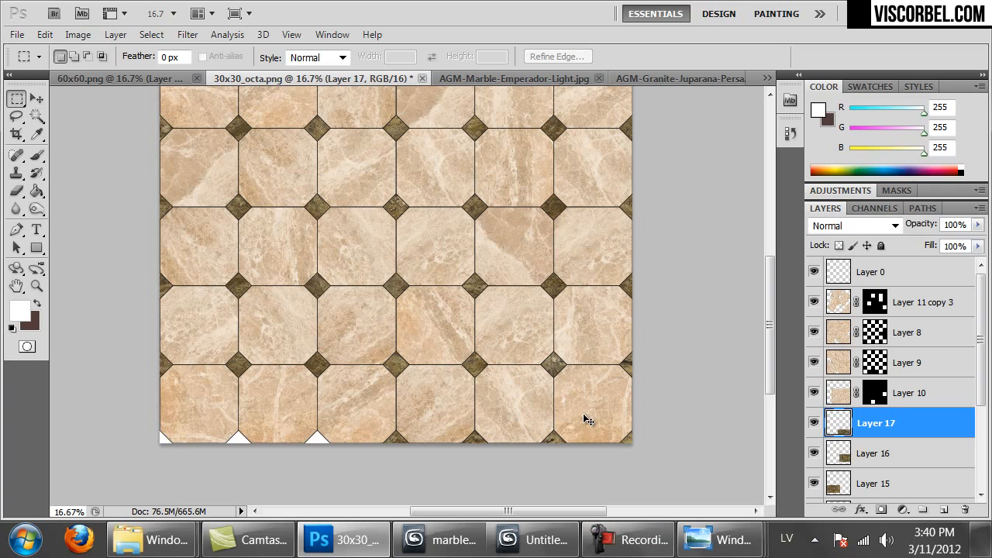
key(ctrl+v)
ctrl+drag(425, 303, 268, 473)
key(ctrl+minus)
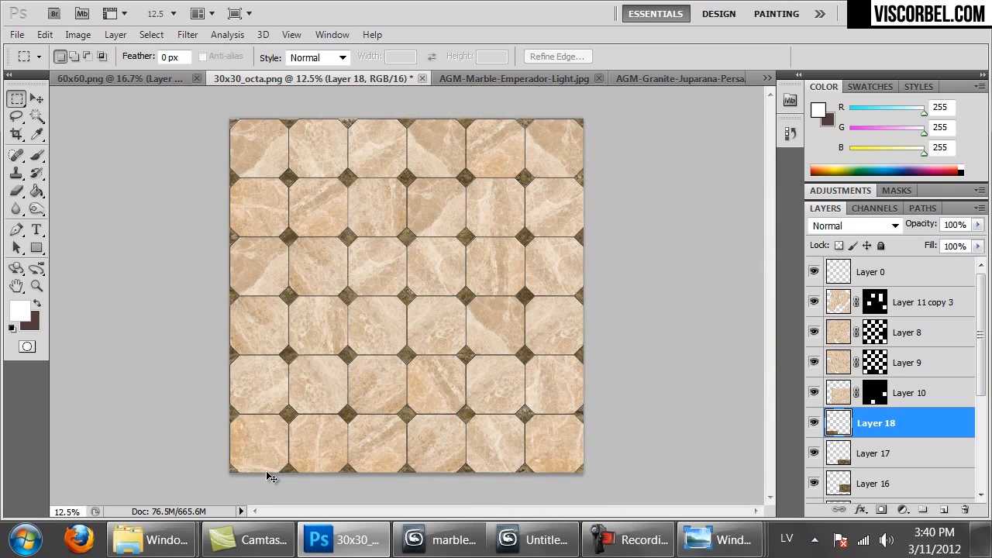
scroll(911, 469, down, 5)
Merge the granite diamond layers 11–18 into Layer 18 and inspect the pattern
shift+click(888, 465)
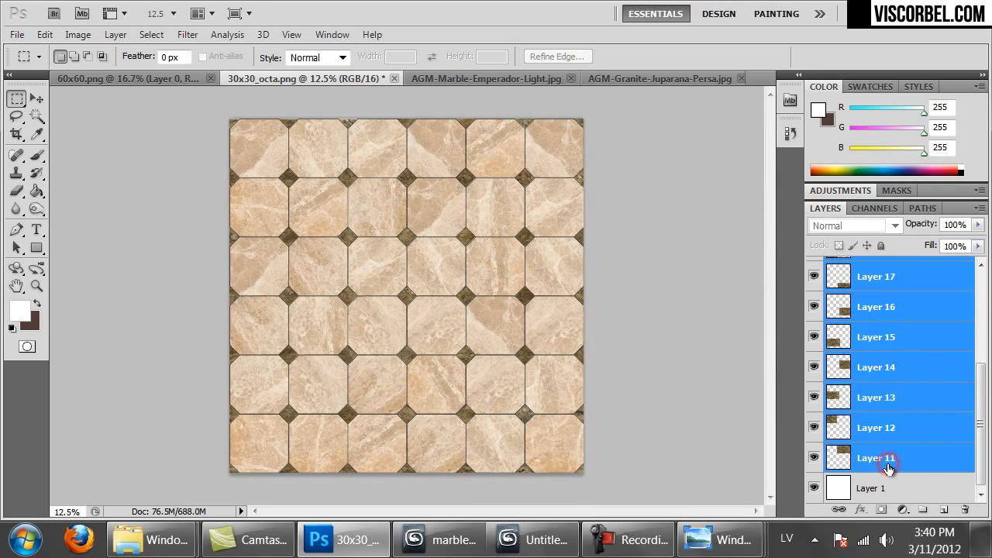
key(ctrl+e)
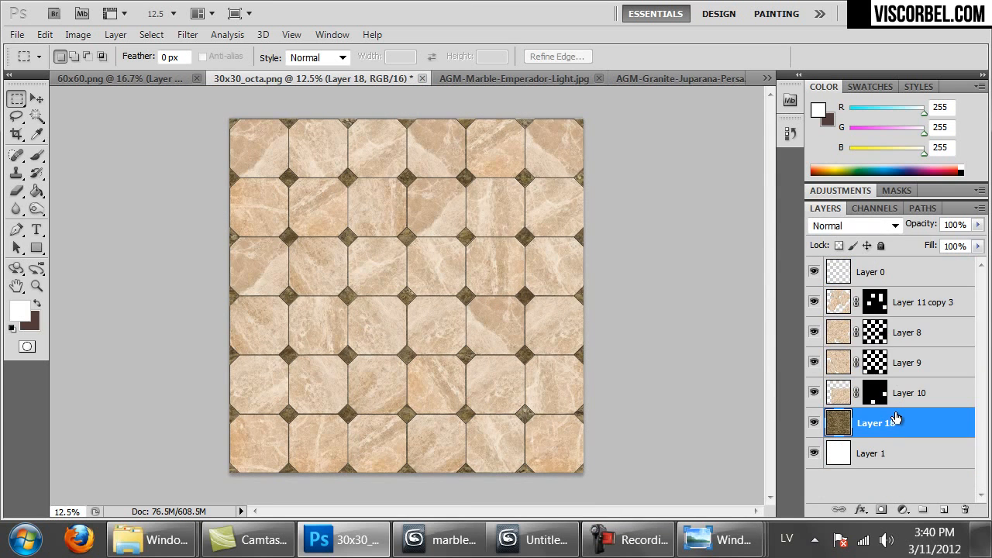
key(ctrl+1)
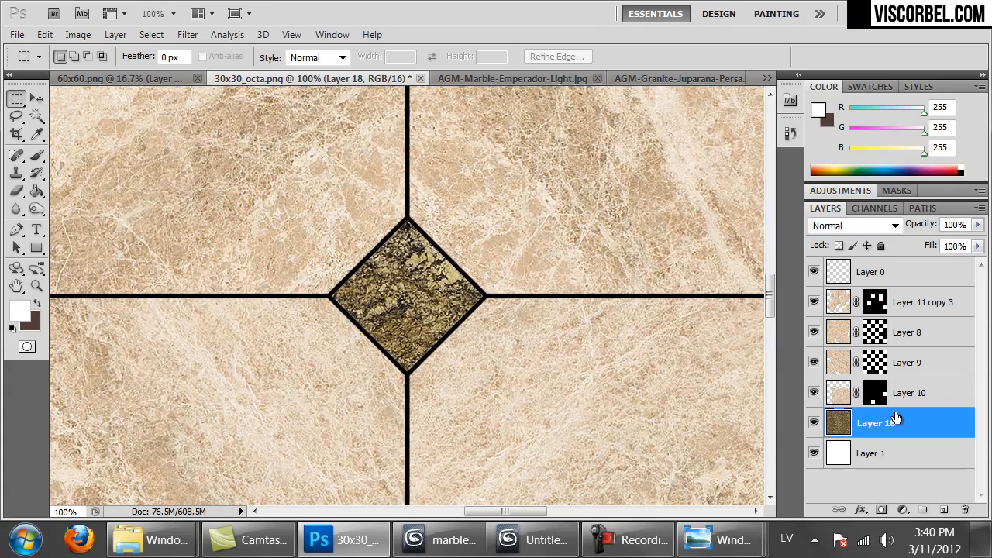
key(ctrl+minus)
key(ctrl+minus)
key(ctrl+minus)
key(ctrl+minus)
key(ctrl+minus)
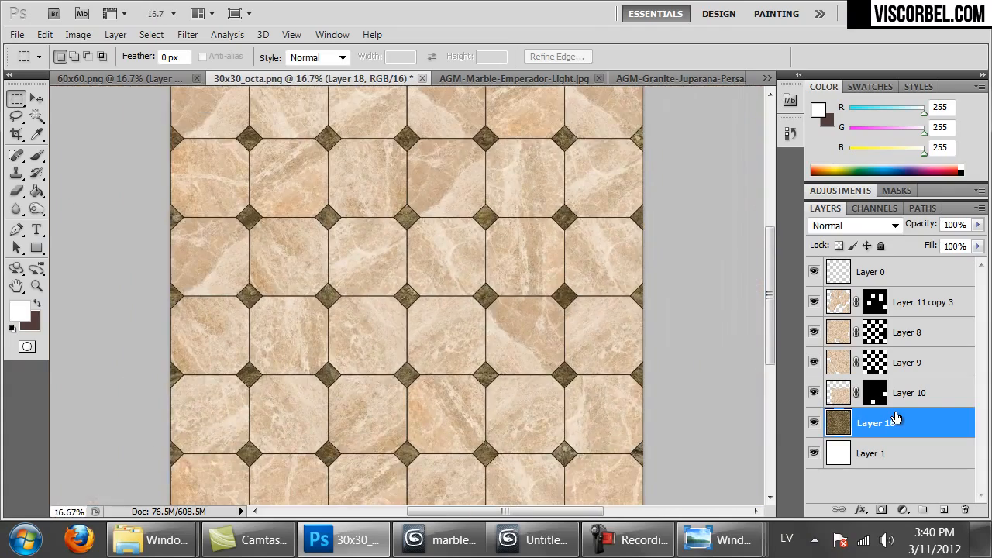
drag(566, 193, 584, 337)
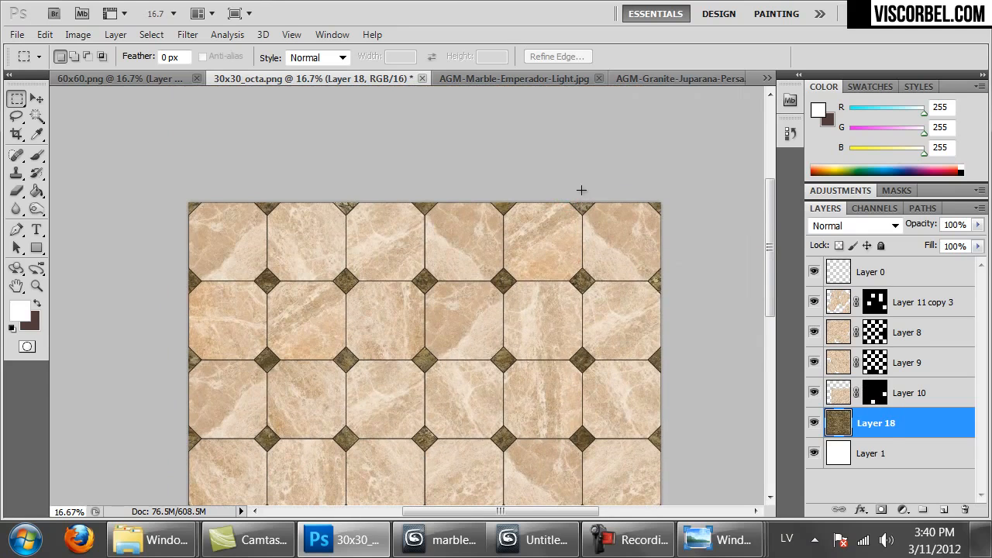
drag(498, 389, 499, 329)
drag(511, 225, 507, 266)
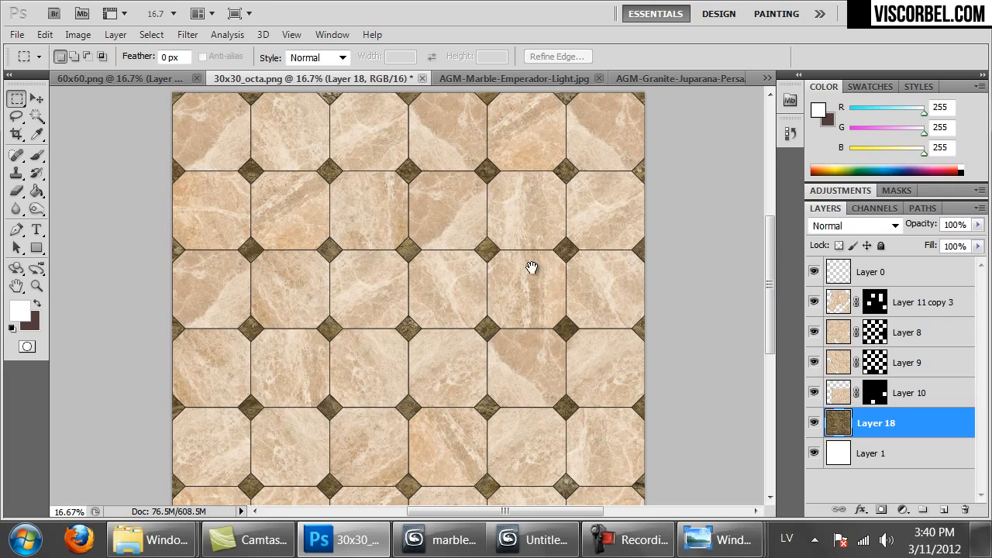
Merge Layer 11 copy 3 down through Layer 10 into one marble layer
click(915, 302)
shift+click(898, 395)
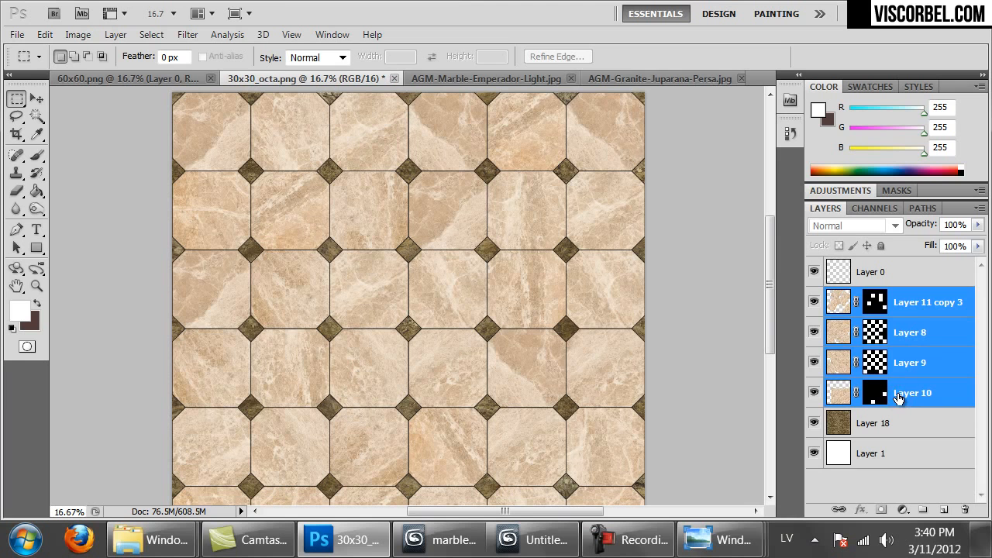
key(ctrl+e)
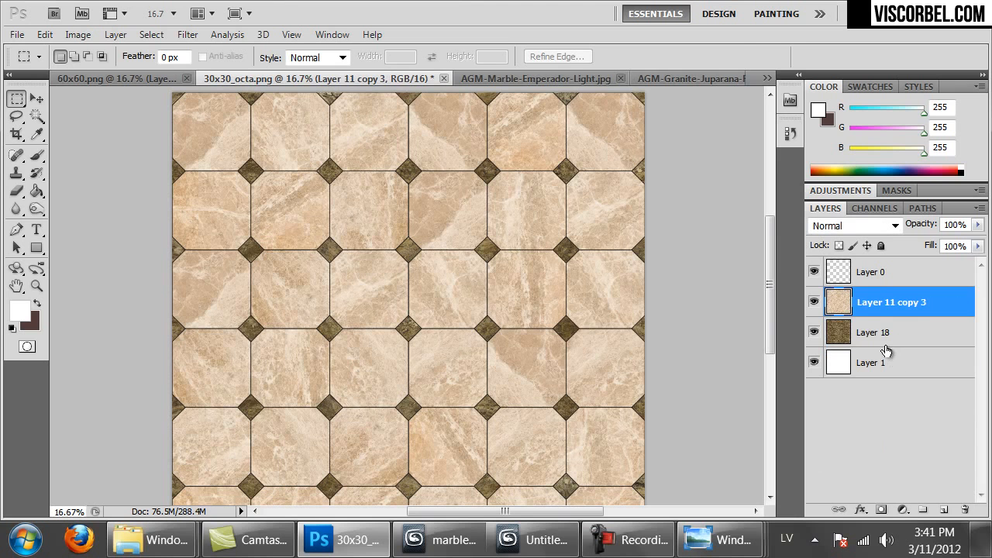
click(885, 348)
Check the marble layers, hide the beige Layer 11 copy 3, and select dark marble Layer 18
double_click(884, 349)
click(698, 101)
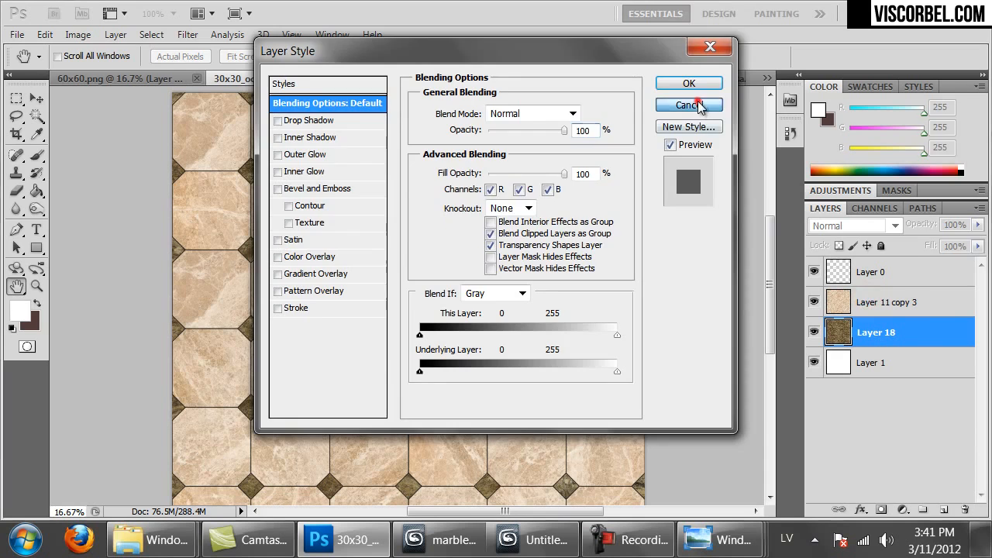
click(813, 302)
click(813, 301)
click(839, 333)
click(814, 332)
click(813, 332)
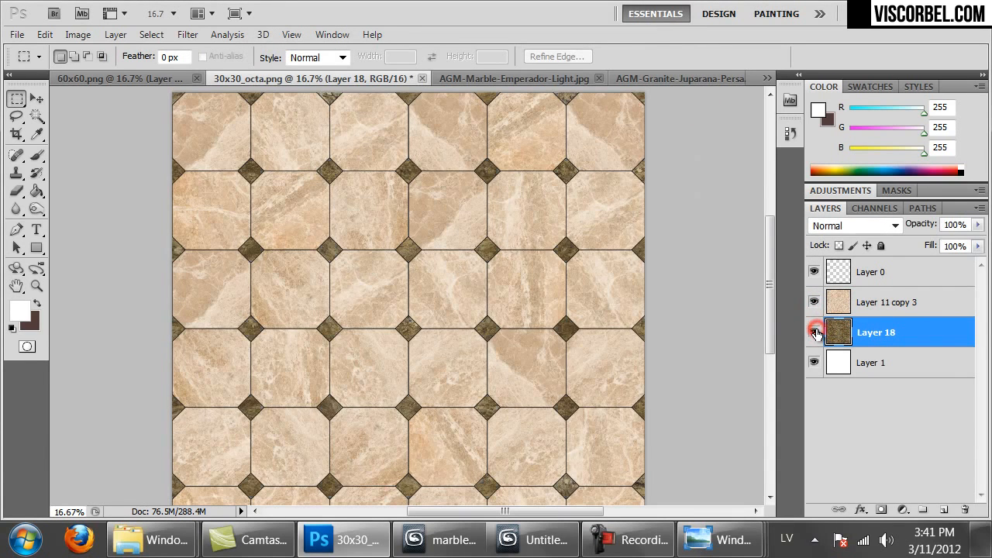
click(813, 302)
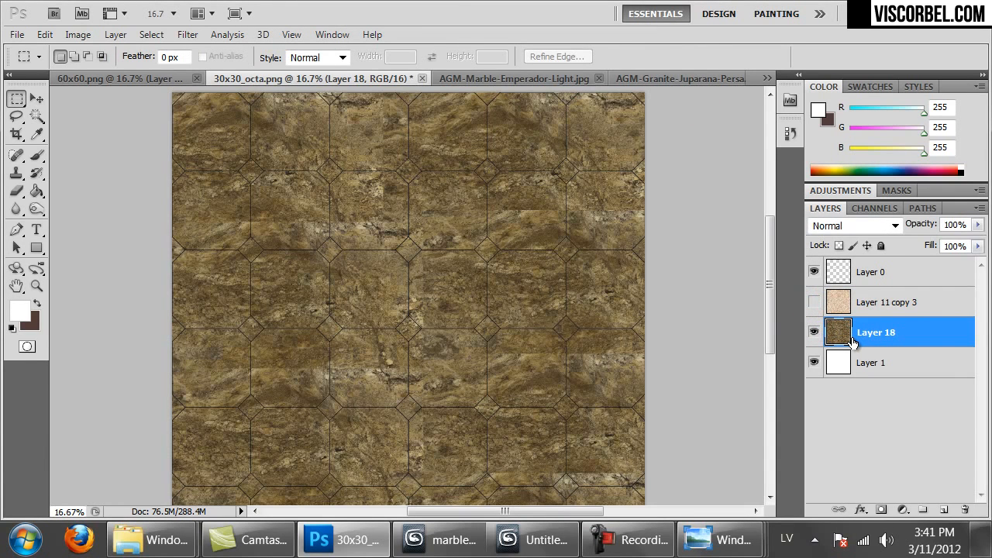
click(852, 338)
Duplicate the dark marble Layer 18 into a new layer and hide the original
click(197, 36)
mouse_move(337, 416)
click(433, 488)
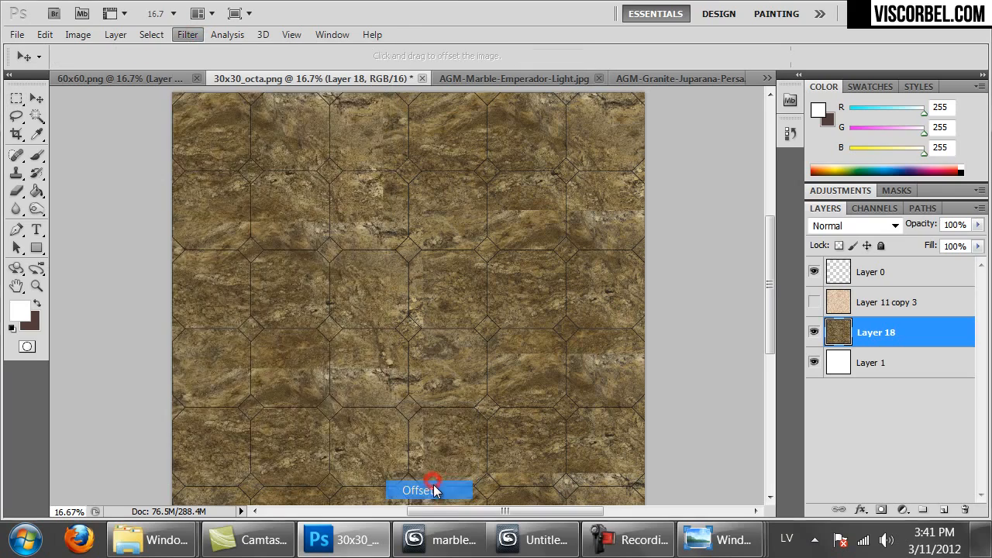
click(778, 174)
key(ctrl+a)
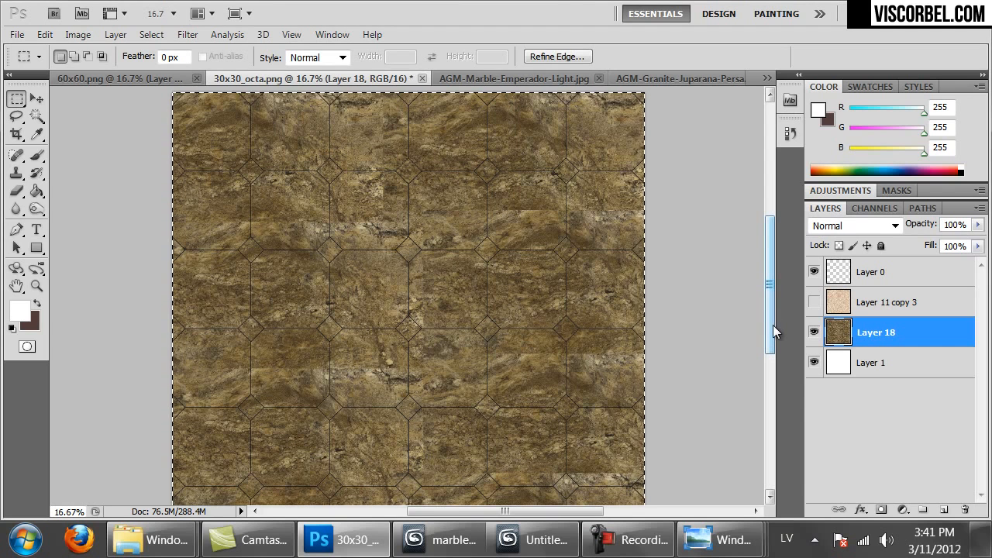
key(ctrl+j)
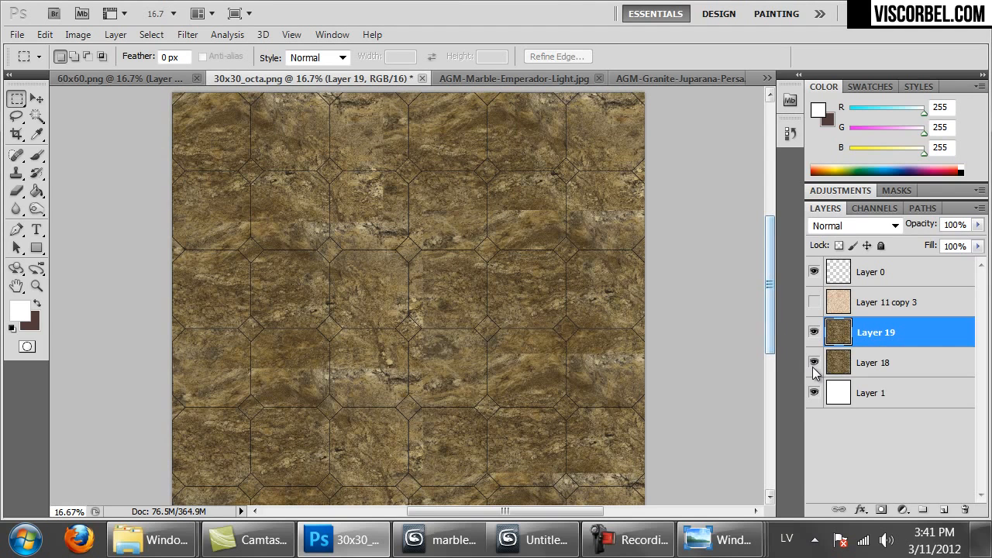
click(813, 362)
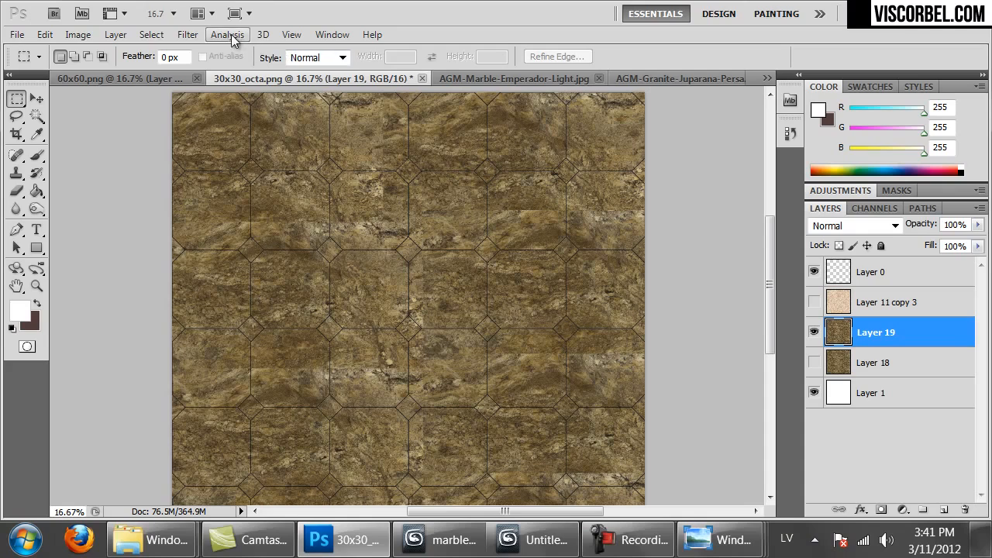
Offset the copy 1500 px right and down with wrap-around, then show the beige marble again
click(184, 35)
mouse_move(341, 417)
click(411, 487)
text(1500)
key(Tab)
text(1500)
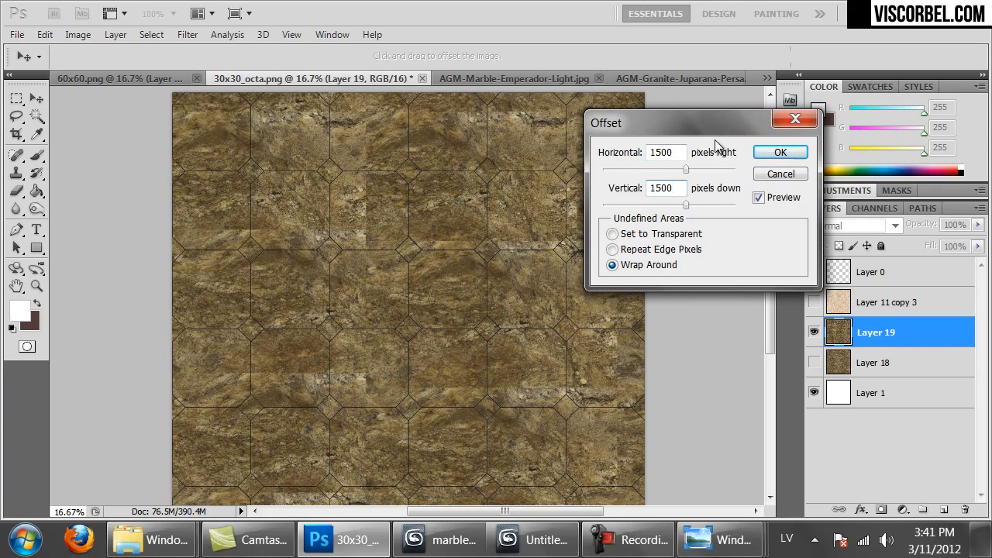
click(778, 152)
key(m)
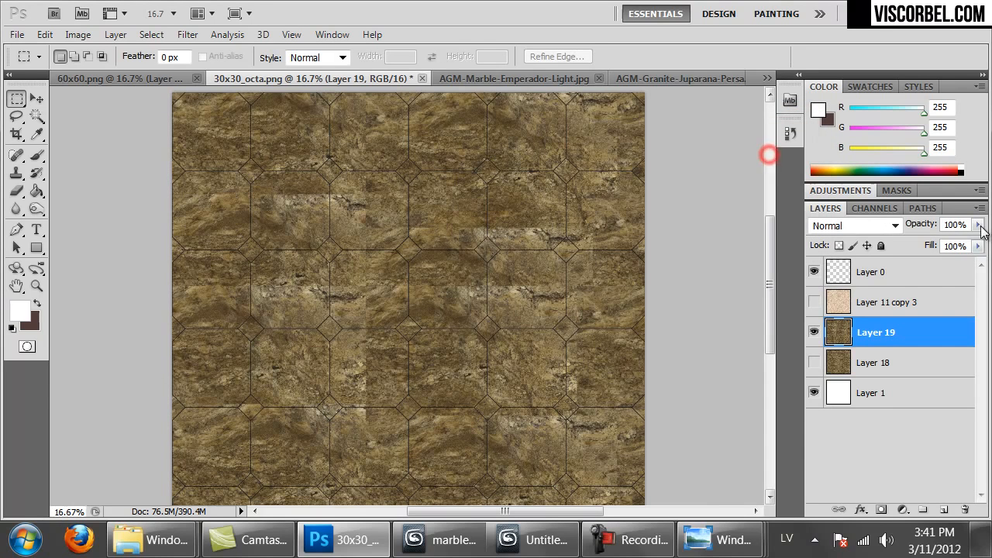
click(814, 302)
mouse_move(488, 215)
mouse_down()
mouse_move(478, 244)
mouse_move(472, 122)
mouse_move(481, 212)
mouse_up()
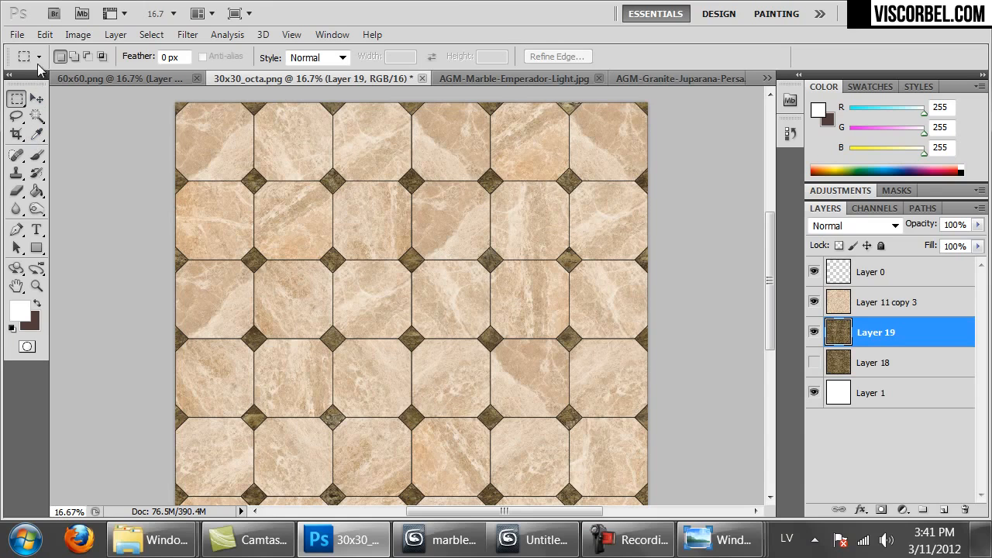
Select the grout Layer 0 and open Hue/Saturation with Colorize enabled
click(815, 270)
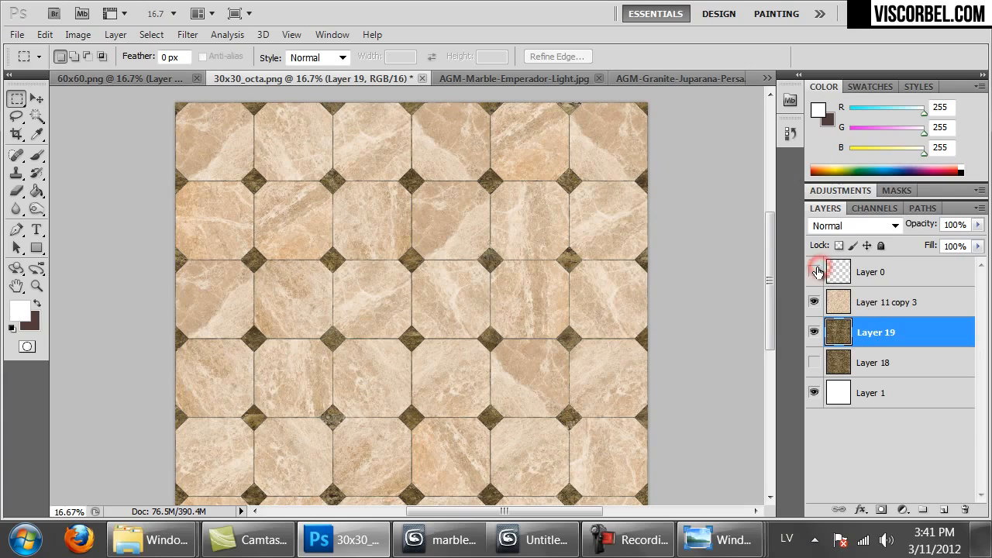
click(813, 271)
click(843, 275)
key(ctrl+u)
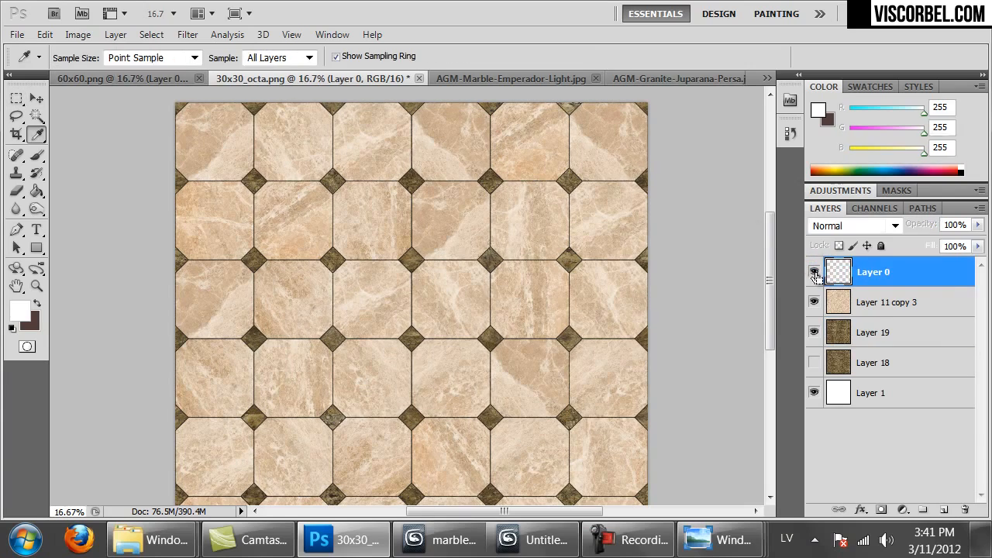
key(ctrl+plus)
key(ctrl+plus)
key(ctrl+plus)
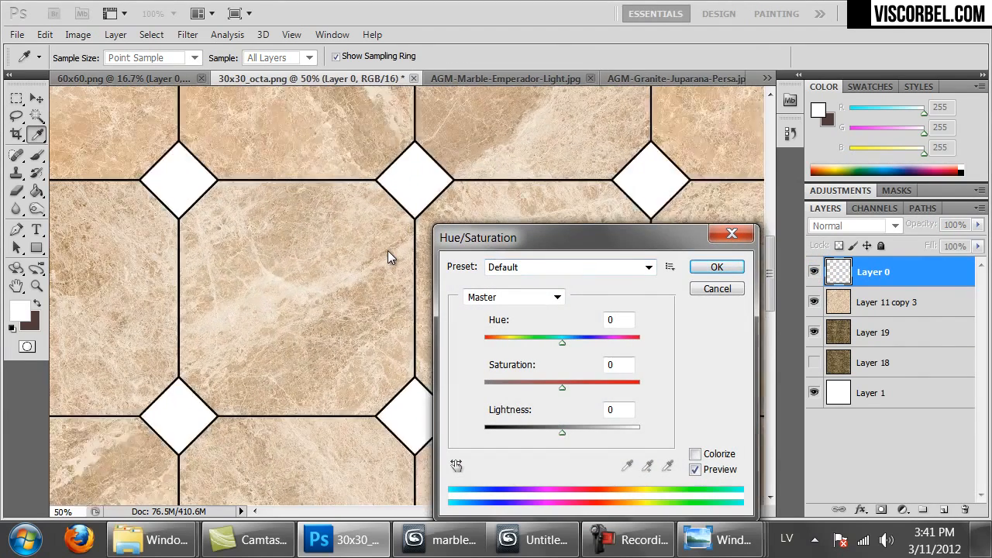
key(ctrl+plus)
click(580, 428)
click(712, 453)
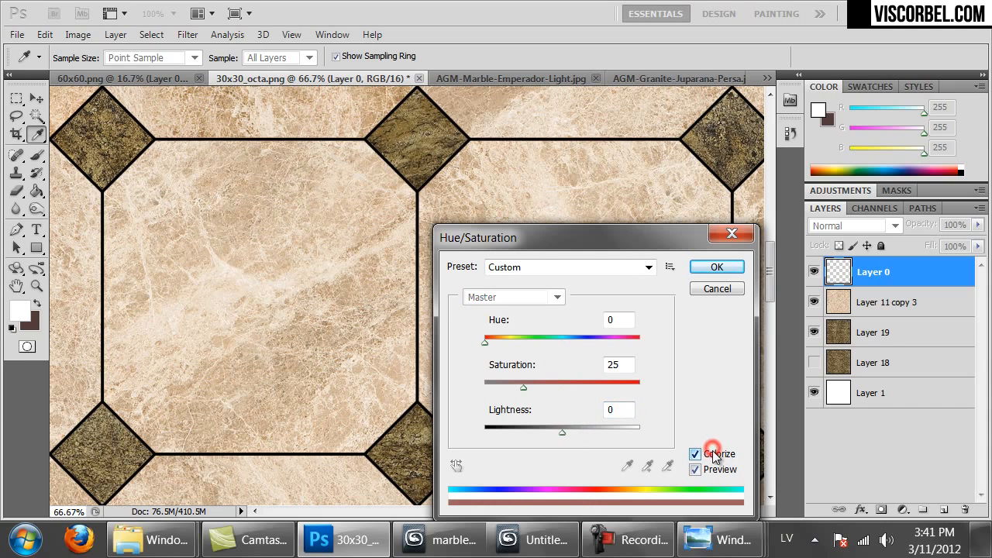
Tint the grout pale beige with Hue 40, Saturation 28, Lightness +66 and apply
drag(563, 432, 589, 437)
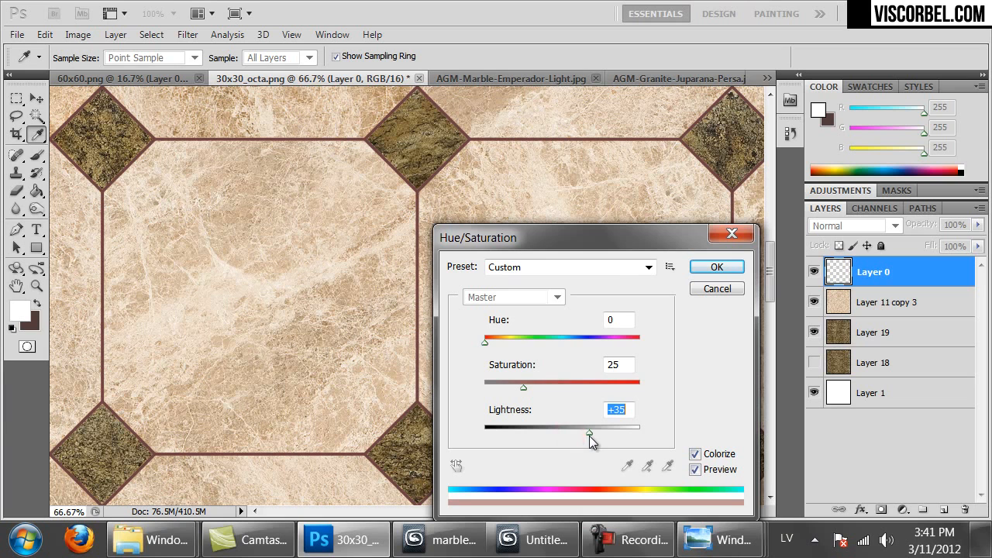
drag(486, 341, 502, 343)
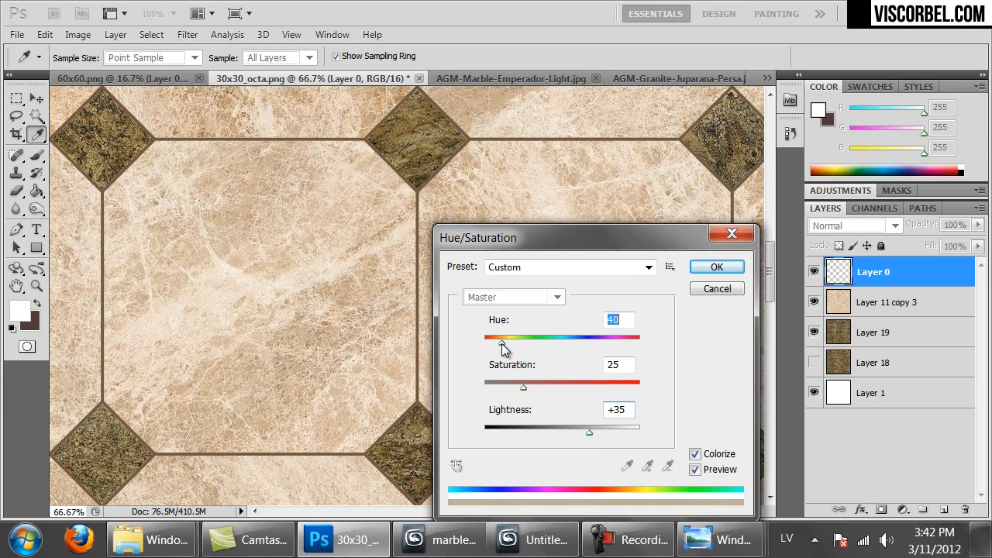
drag(594, 430, 598, 432)
drag(523, 385, 502, 384)
drag(598, 431, 612, 436)
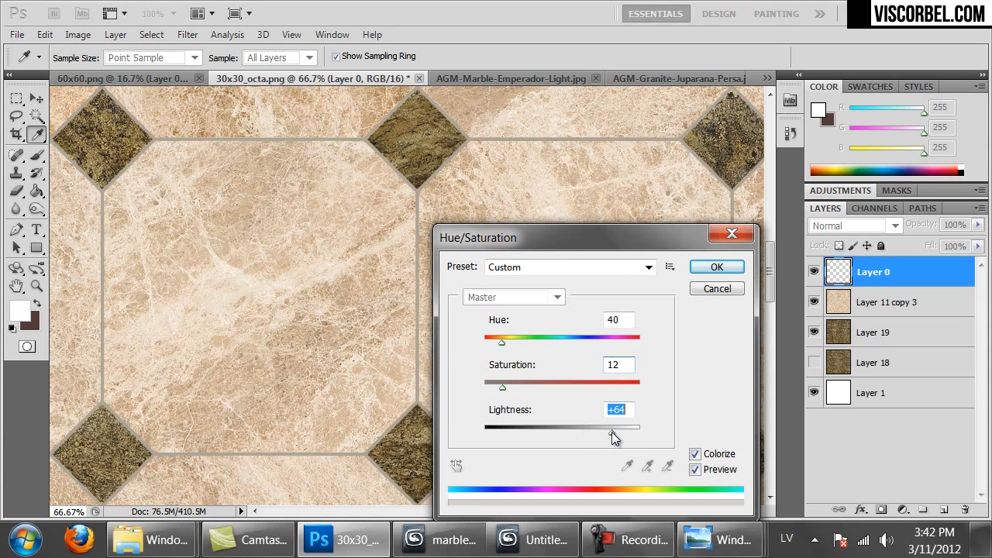
drag(503, 385, 517, 387)
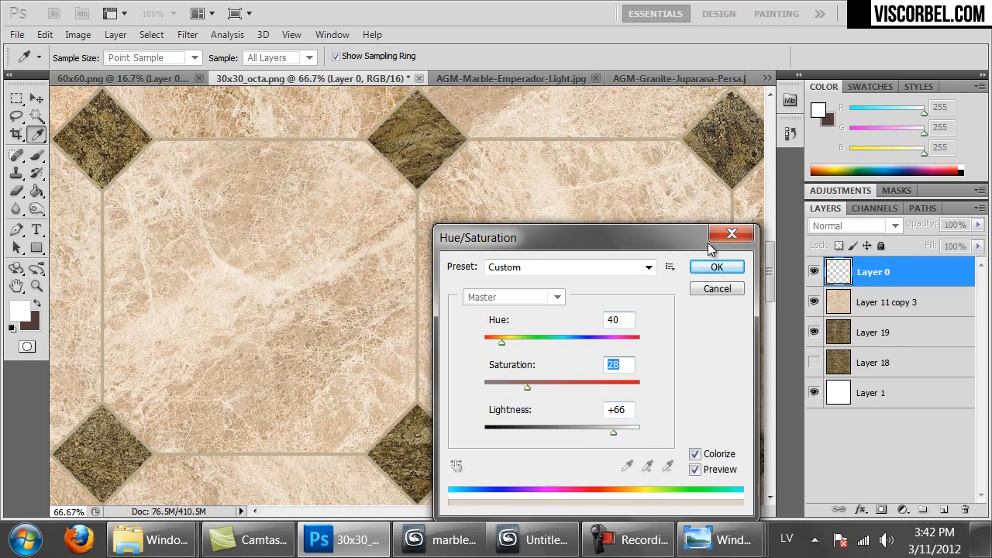
click(717, 267)
Save the texture as PNG named 30x30_octa_color.png with default PNG options
key(m)
key(ctrl+minus)
key(ctrl+minus)
key(ctrl+minus)
key(ctrl+minus)
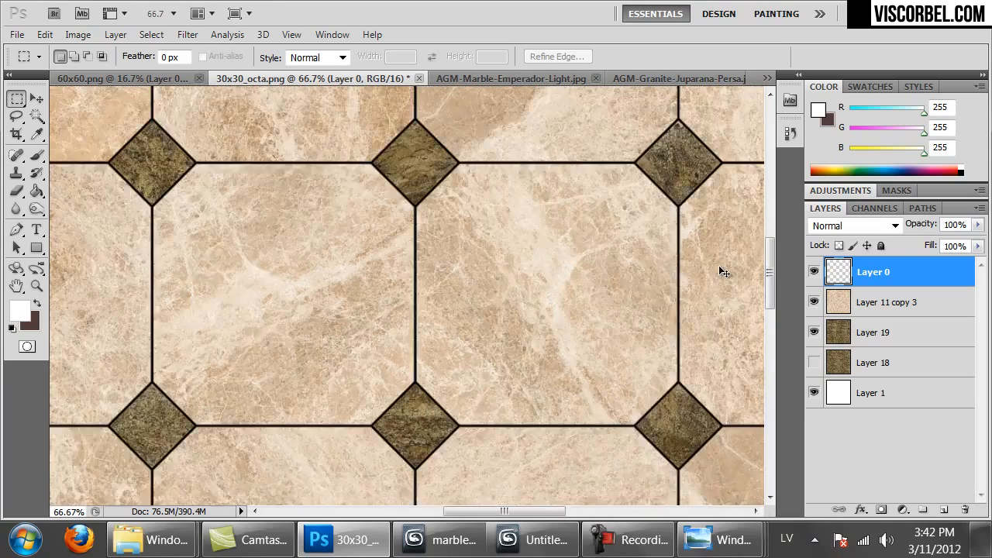
key(ctrl+minus)
key(ctrl+shift+s)
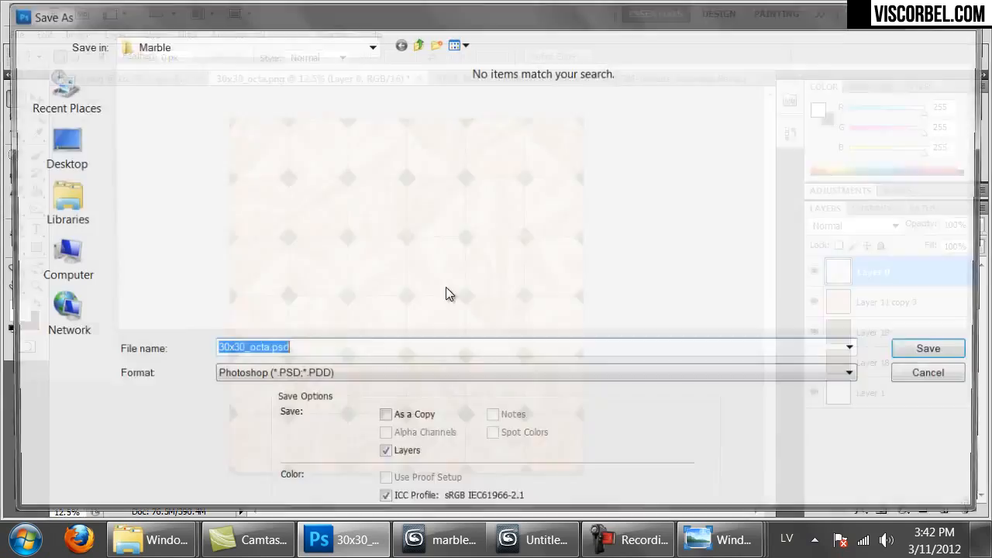
click(309, 377)
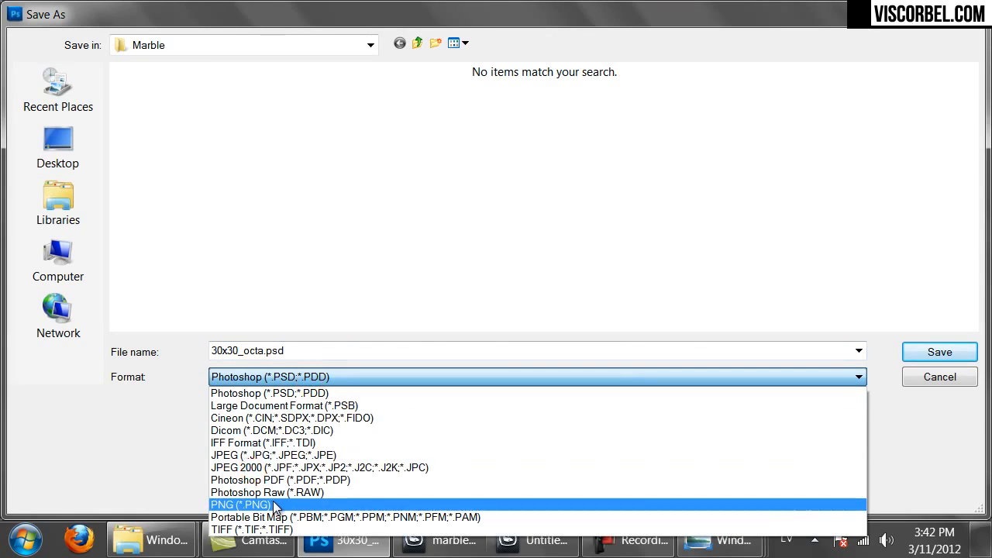
click(248, 504)
double_click(250, 349)
click(237, 350)
click(262, 351)
text(_color)
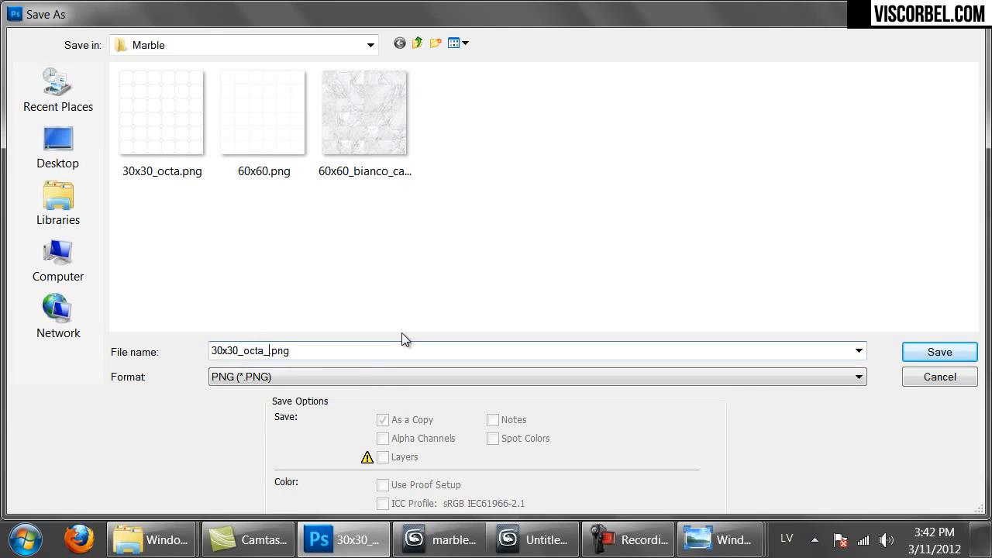
key(Return)
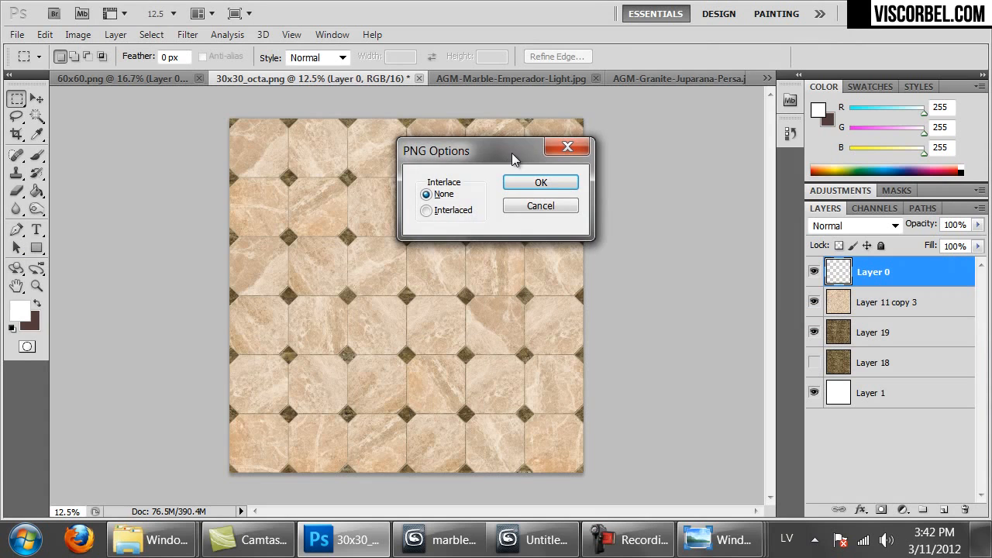
click(517, 185)
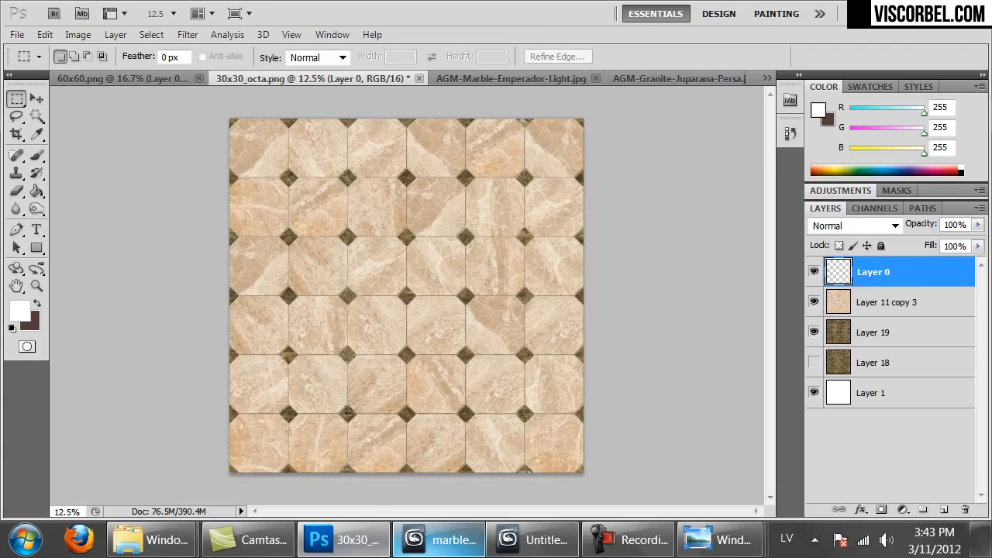
Create a new VRayMtl with 30x30_octa_color.png as its diffuse bitmap, shown in the viewport
click(441, 540)
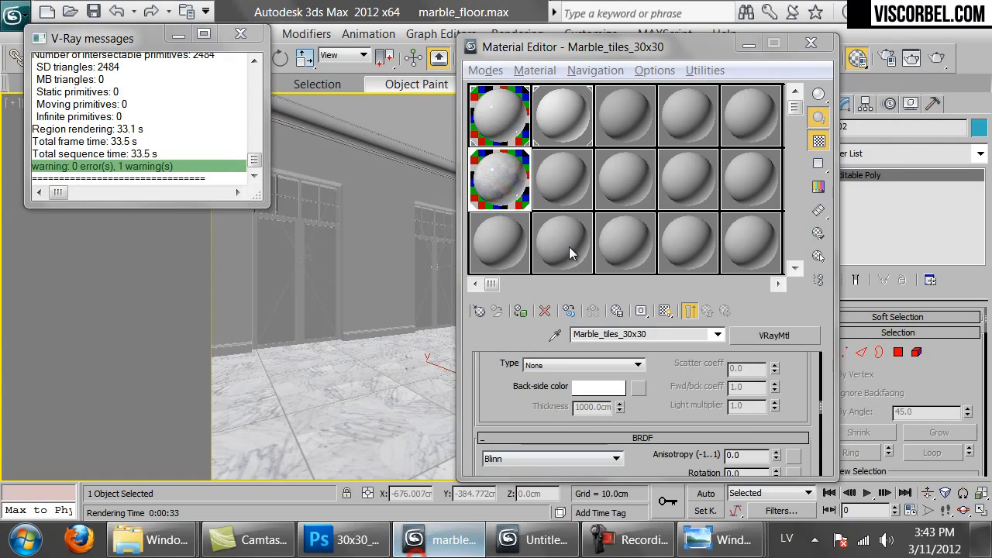
click(555, 181)
click(479, 310)
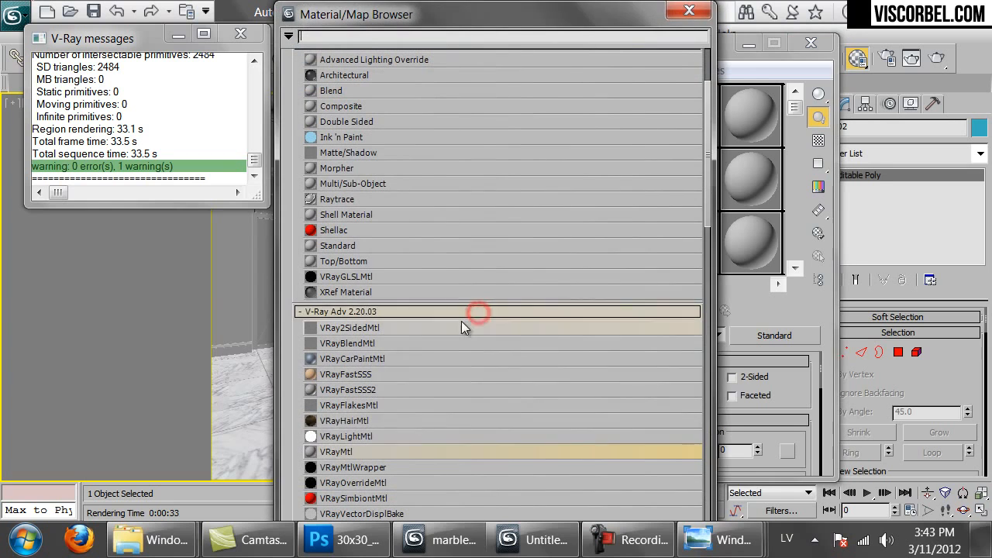
double_click(335, 451)
click(689, 10)
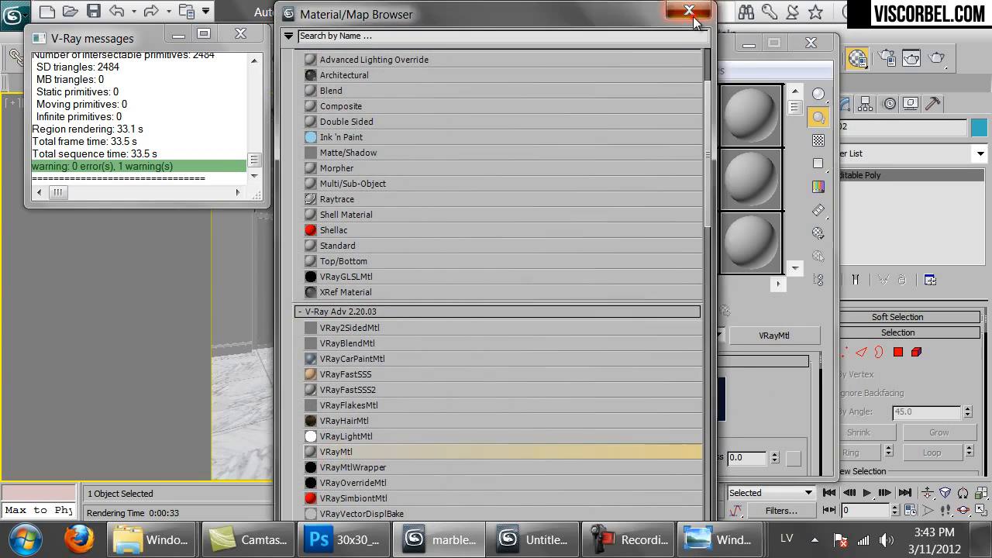
click(638, 457)
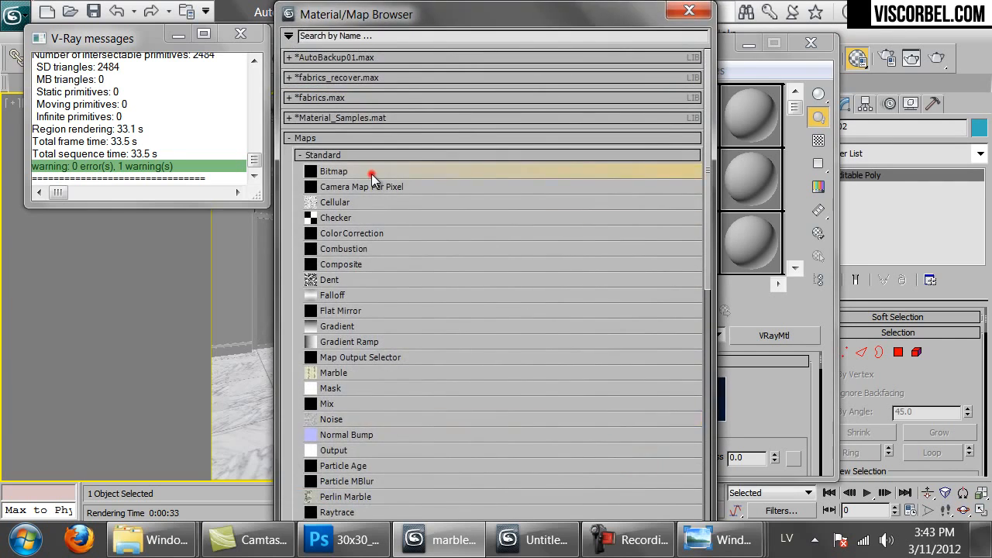
double_click(369, 171)
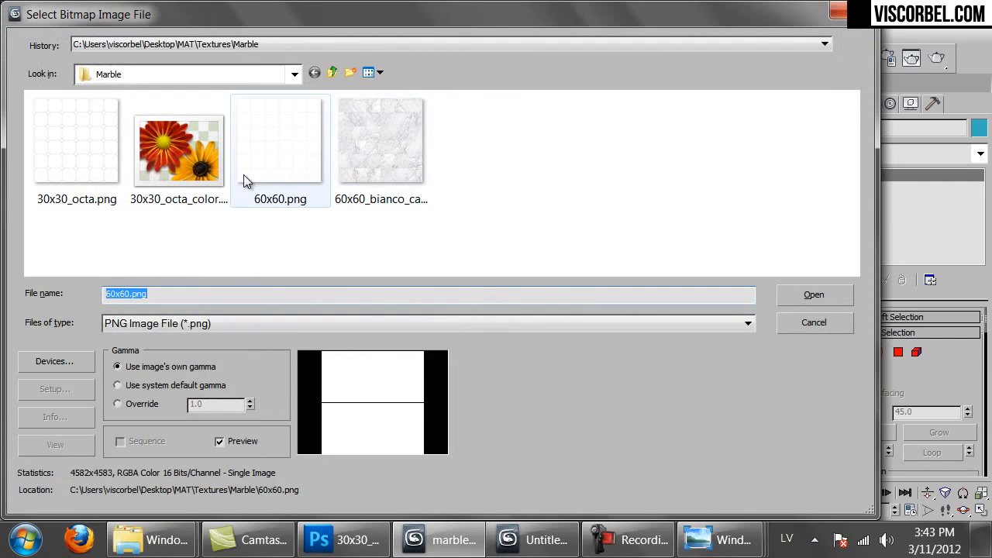
double_click(193, 183)
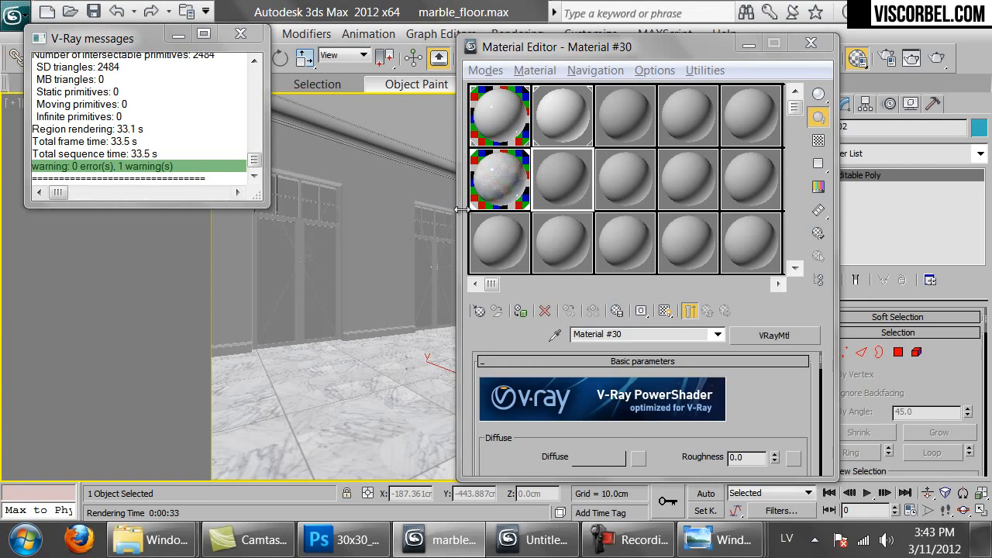
click(664, 311)
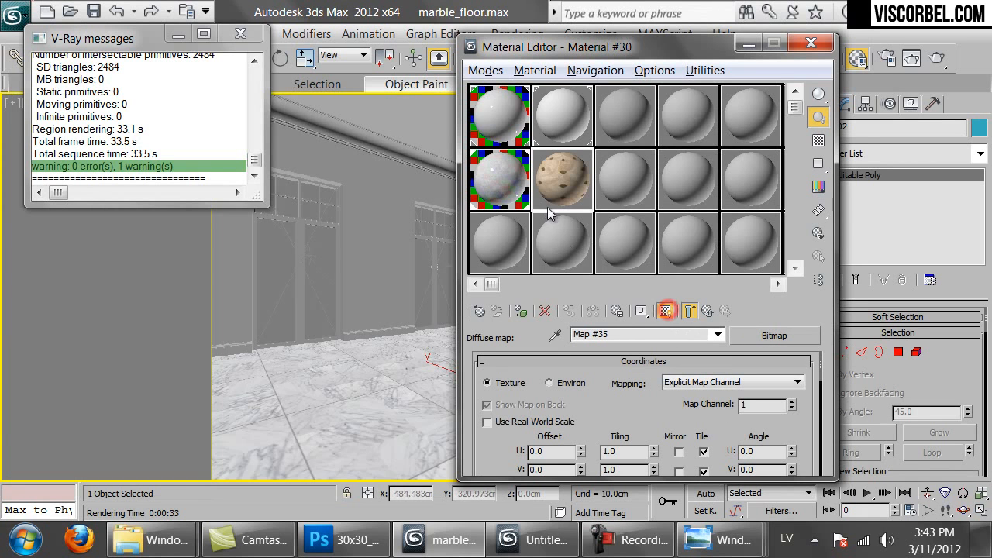
Give the diffuse bitmap real-world scale of 180 × 180 cm and expand the material's Maps rollout
click(317, 545)
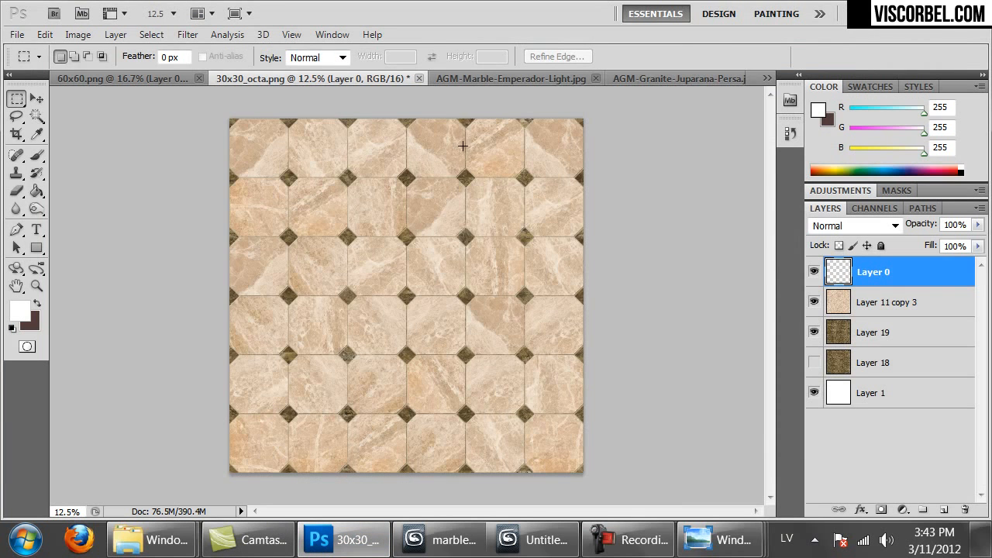
click(440, 540)
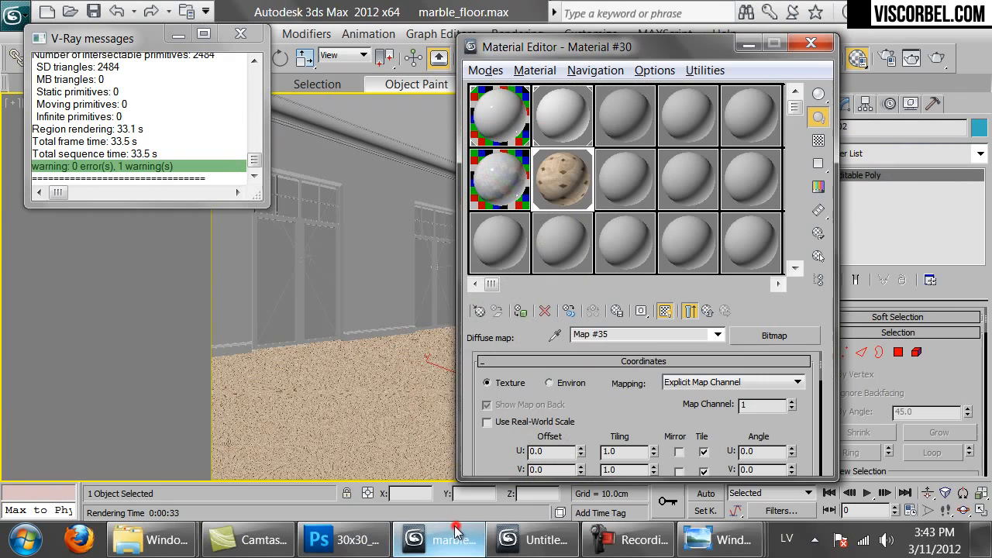
click(544, 421)
drag(607, 406, 610, 347)
text(180.0cm)
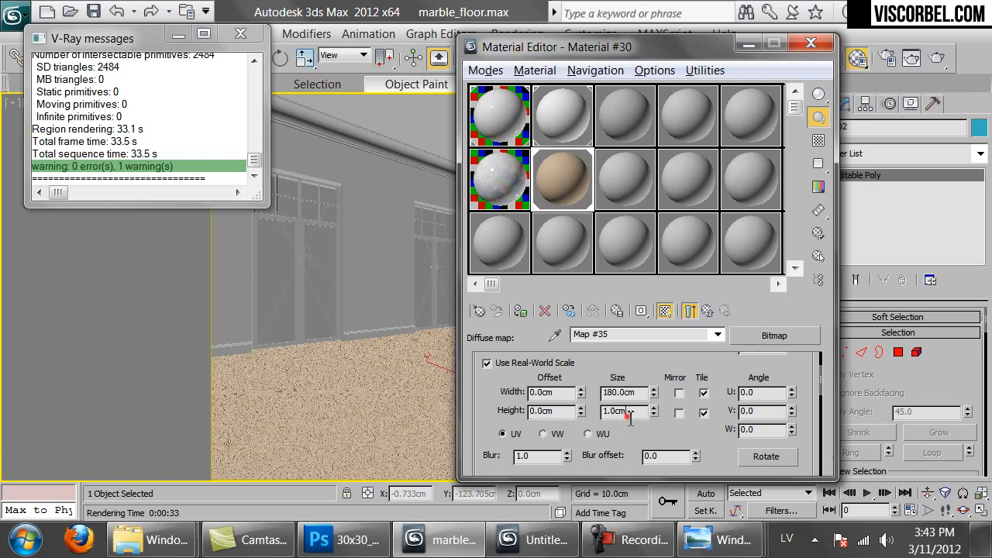
double_click(628, 412)
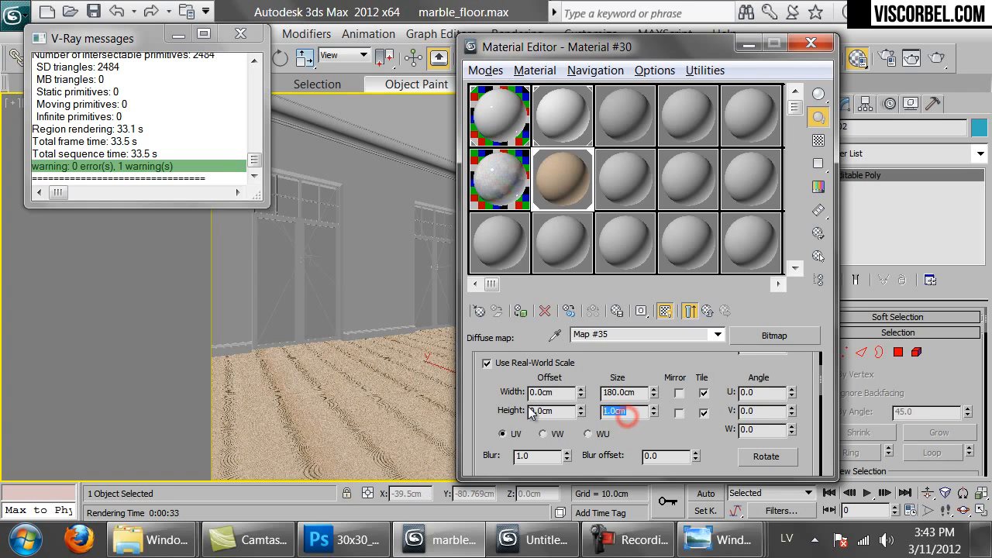
text(180)
key(Return)
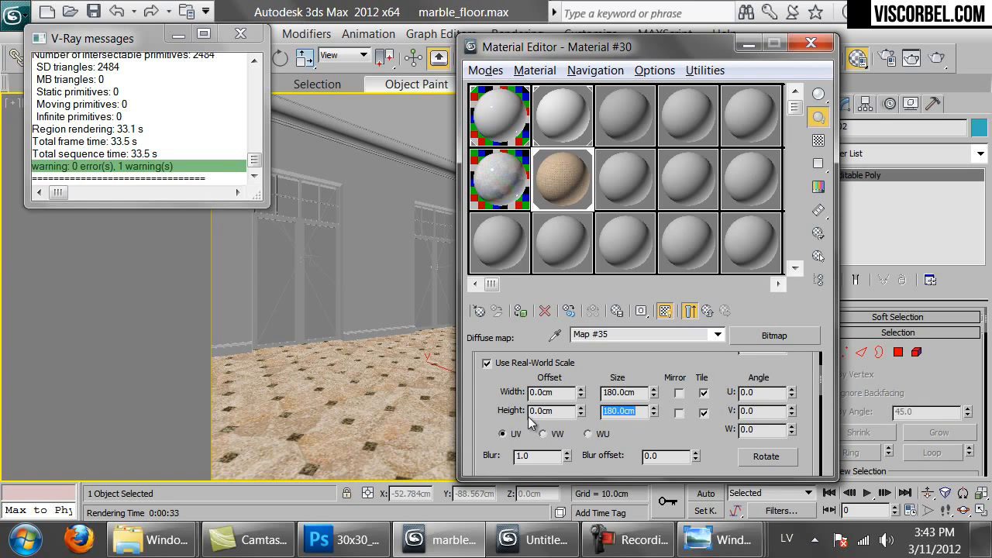
click(706, 310)
drag(672, 459, 657, 336)
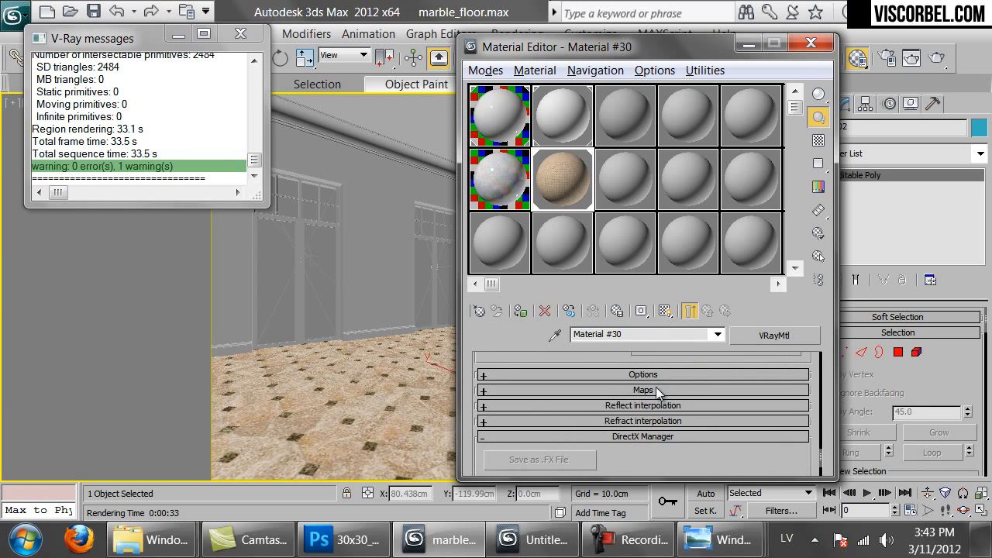
click(655, 392)
drag(487, 451, 626, 359)
Load 30x30_octa.png as a bitmap in the material's Bump slot
scroll(628, 365, down, 2)
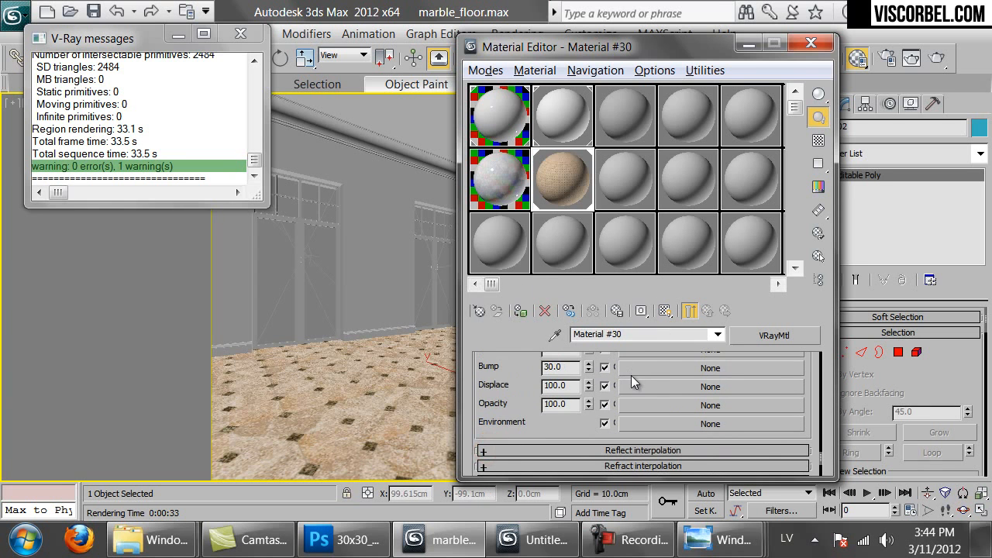
click(632, 370)
double_click(338, 172)
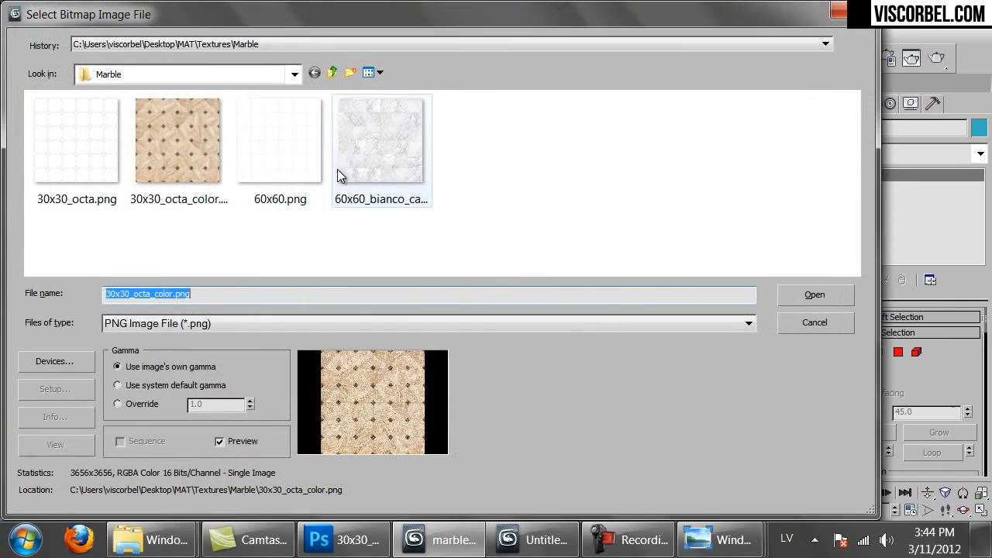
click(88, 178)
double_click(88, 177)
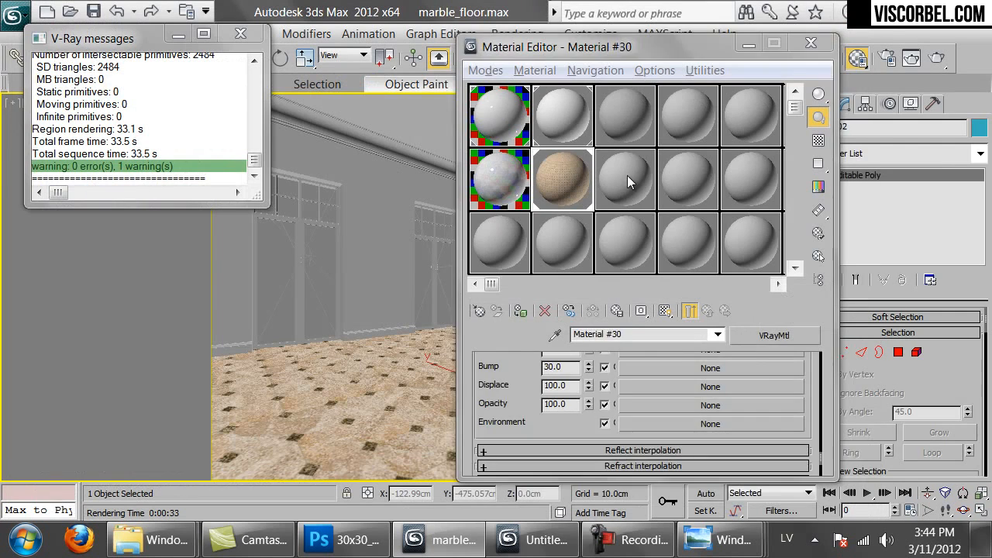
Set the bump bitmap to real-world scale at 180 cm with Filtering set to None
click(499, 425)
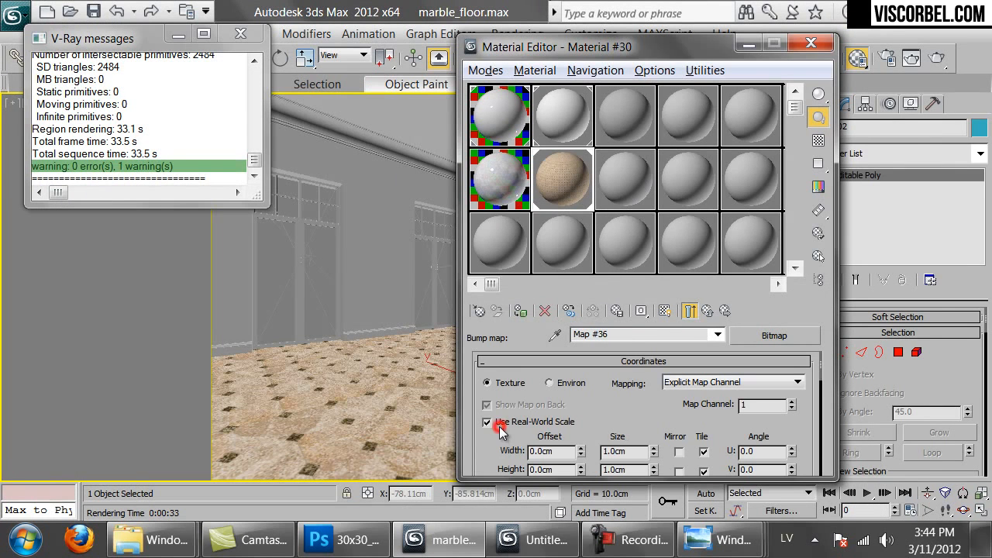
double_click(638, 451)
text(108)
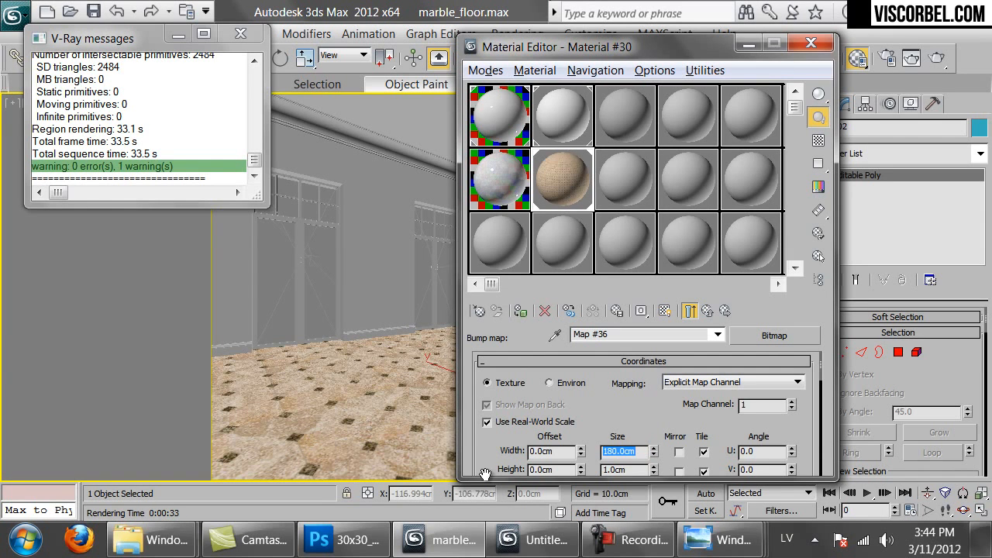
key(Tab)
double_click(552, 170)
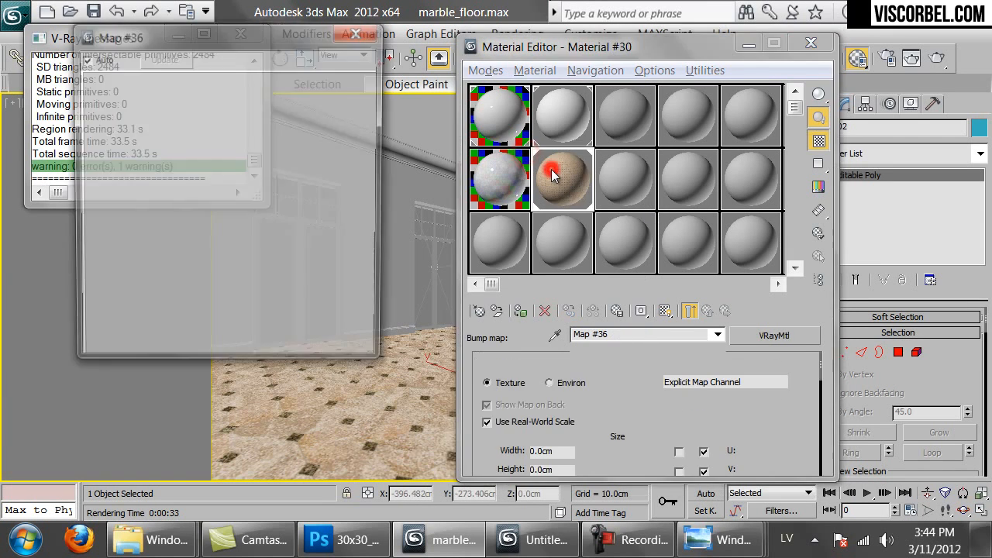
drag(612, 412, 581, 365)
scroll(573, 372, down, 3)
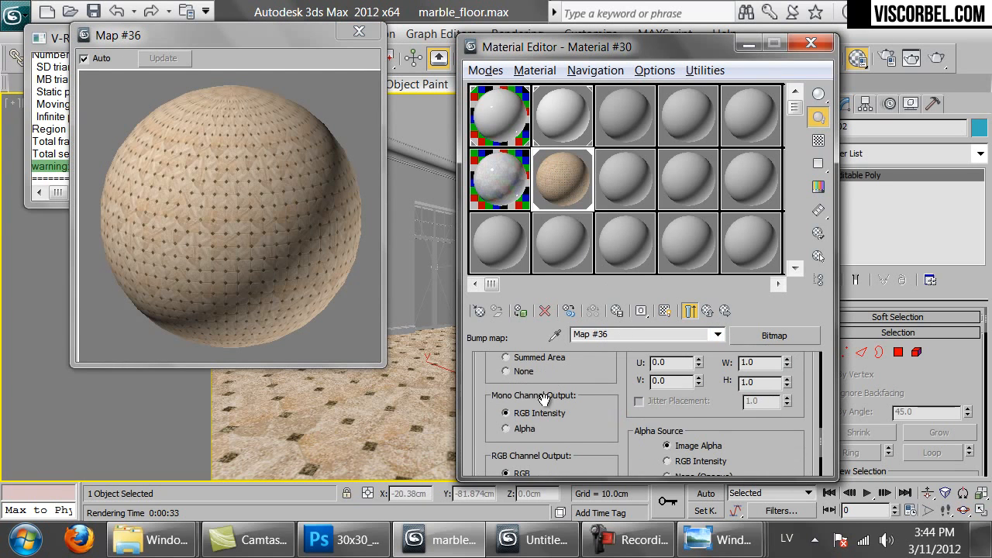
click(506, 371)
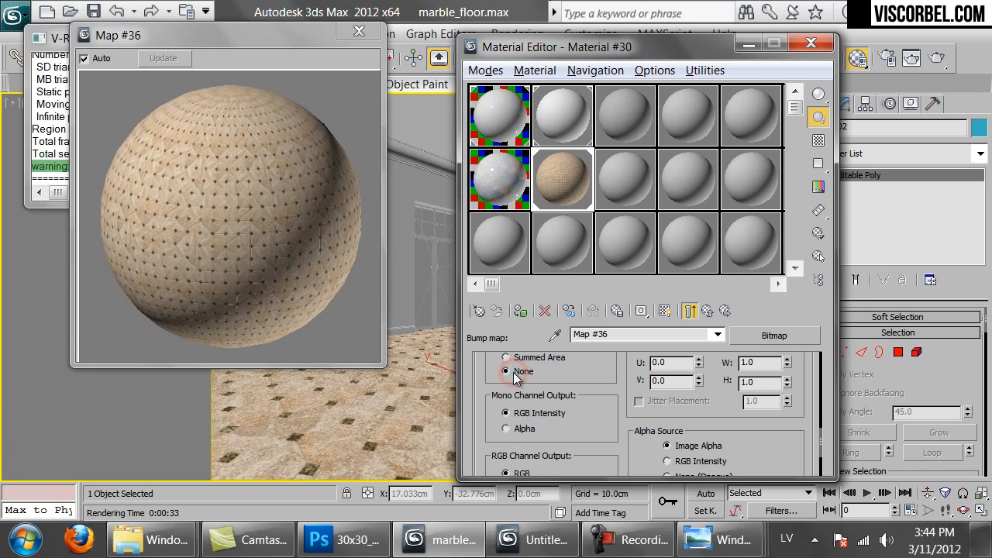
click(706, 310)
drag(513, 380, 524, 461)
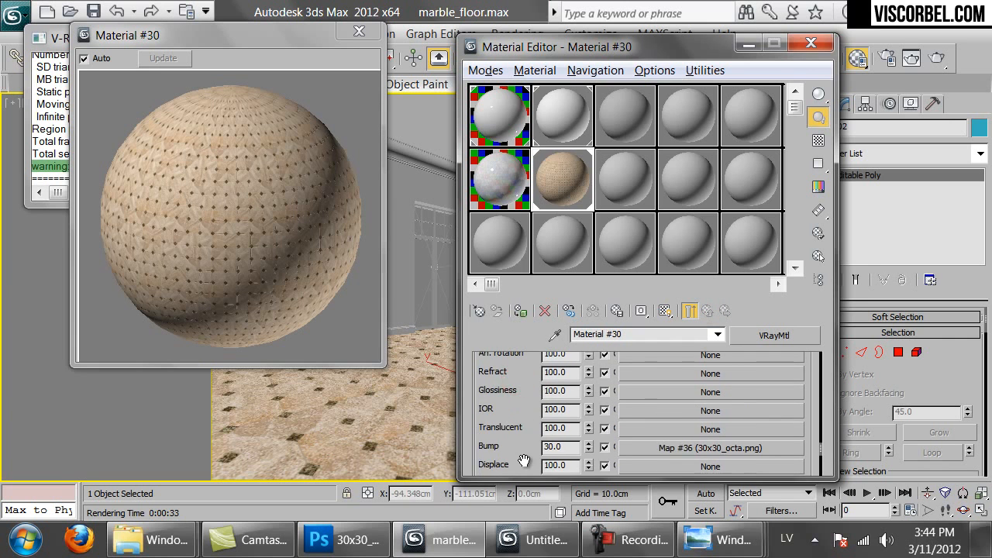
Set the reflection colour to grey with Value 80 and enable the checker background
scroll(535, 446, up, 10)
click(594, 425)
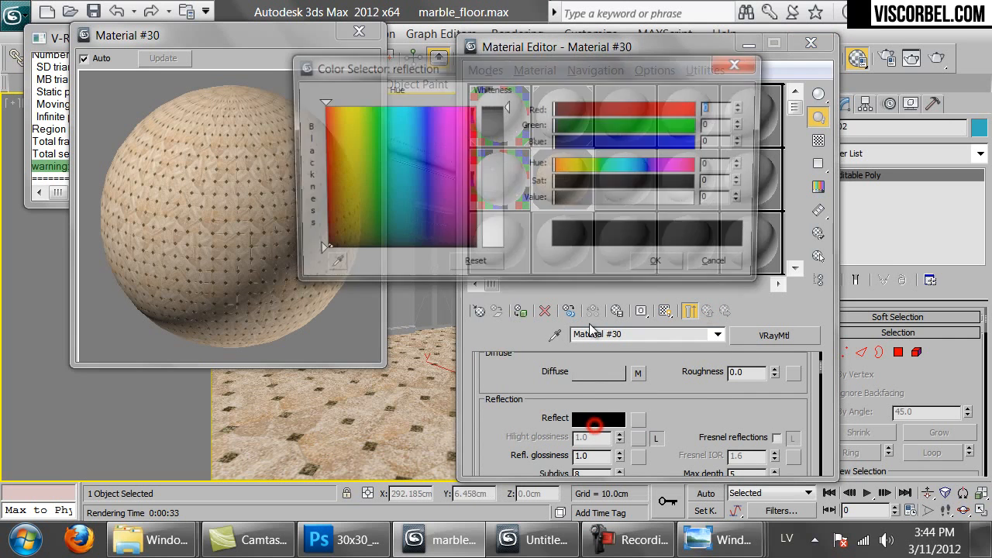
click(627, 199)
double_click(728, 200)
text(80)
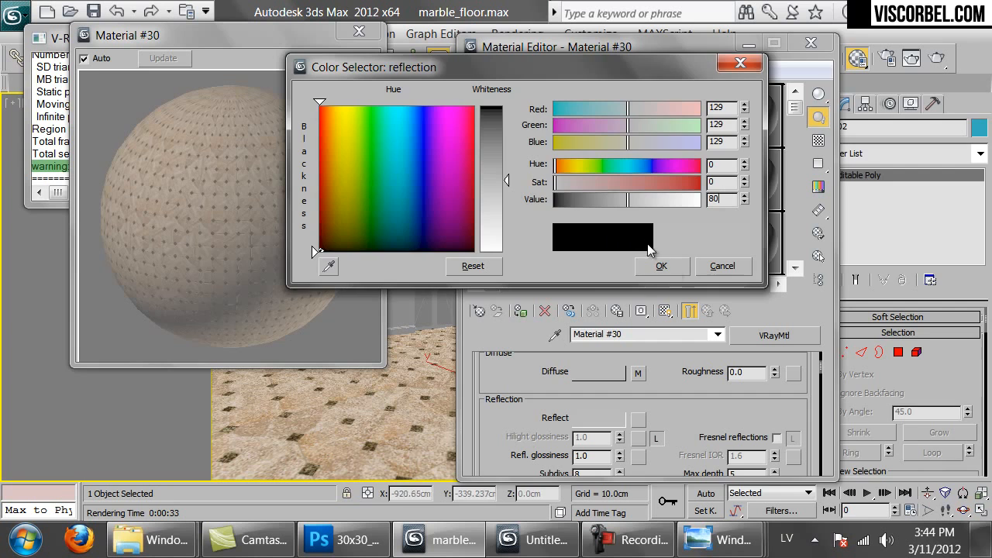
key(Return)
key(Return)
click(818, 141)
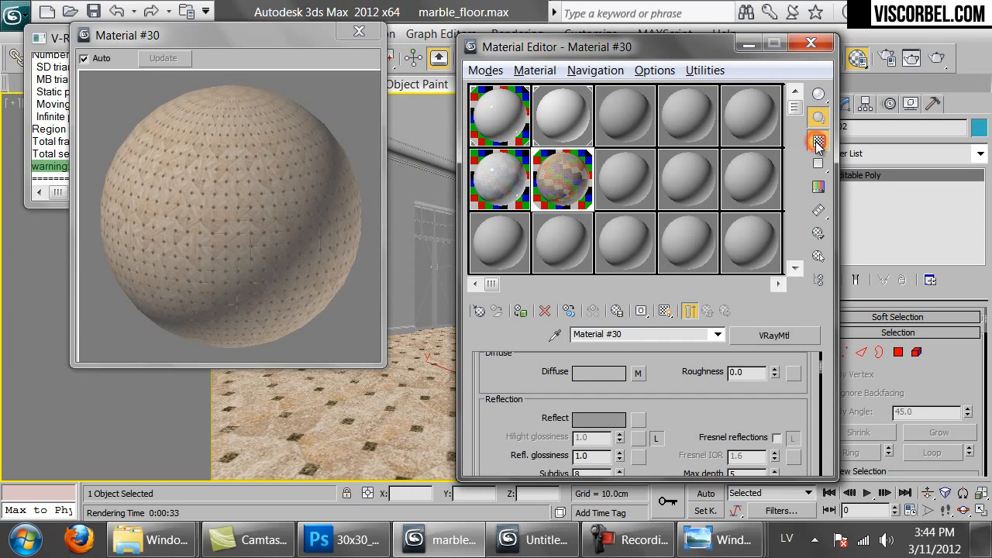
Turn on Fresnel reflections for Material #30 with a Fresnel IOR of 3.0
click(501, 173)
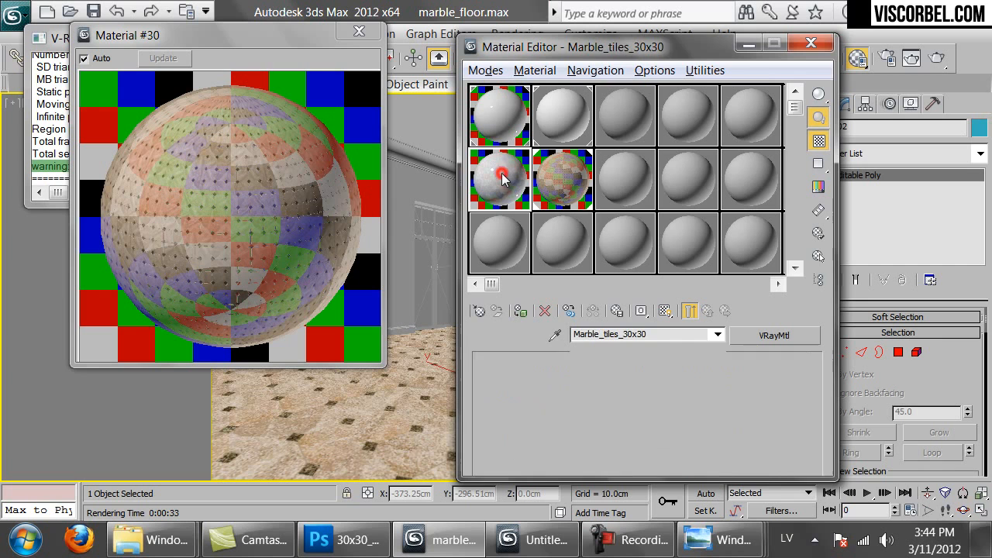
scroll(644, 414, up, 5)
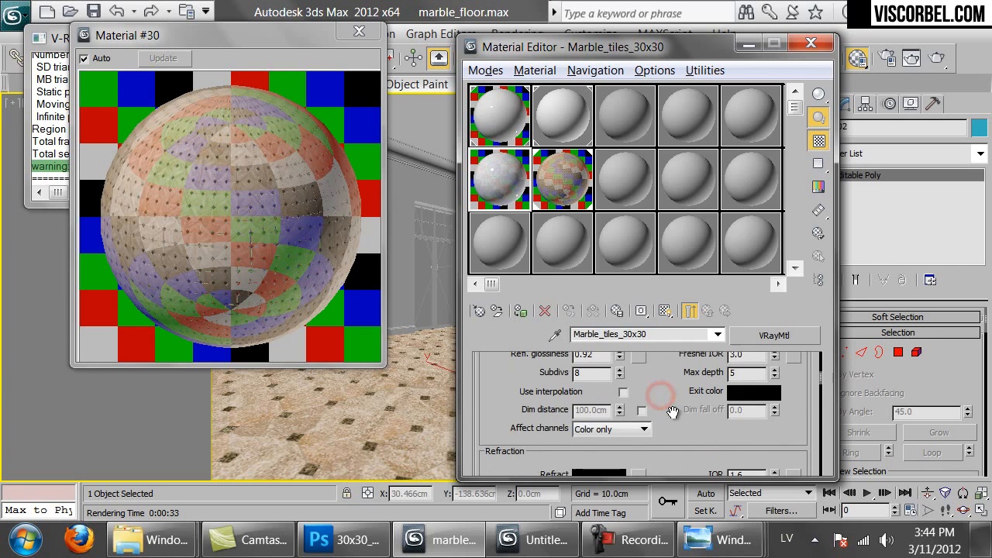
click(545, 179)
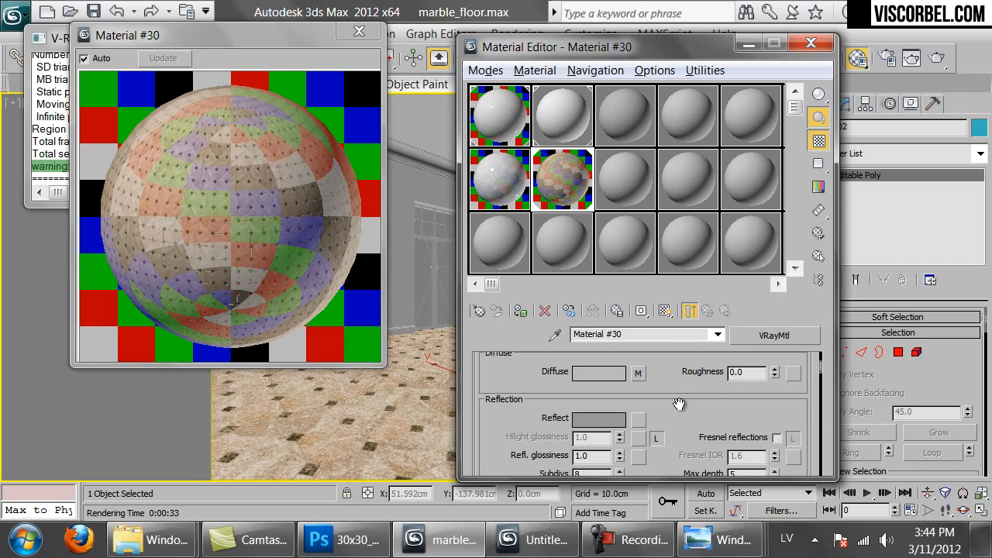
click(776, 437)
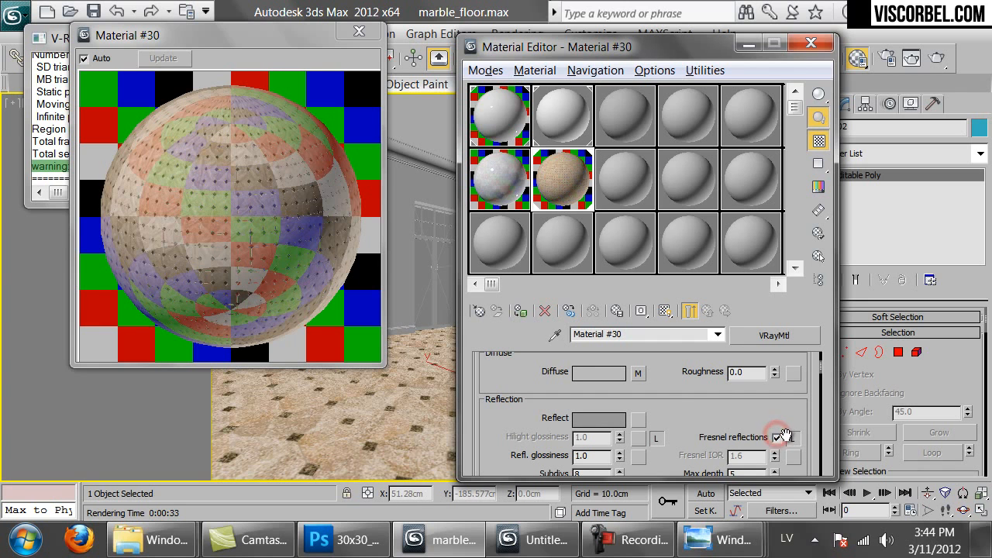
click(748, 456)
text(3)
key(Return)
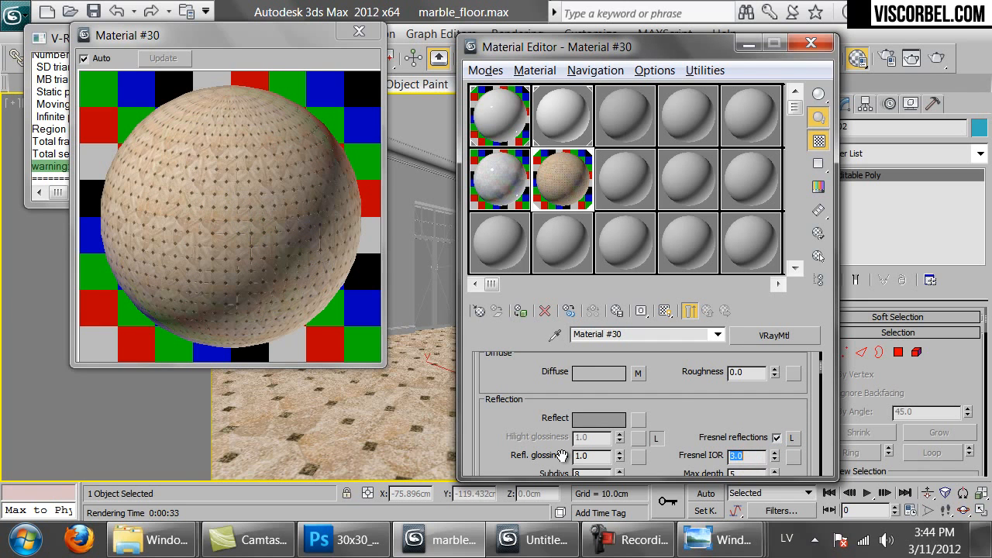
click(555, 166)
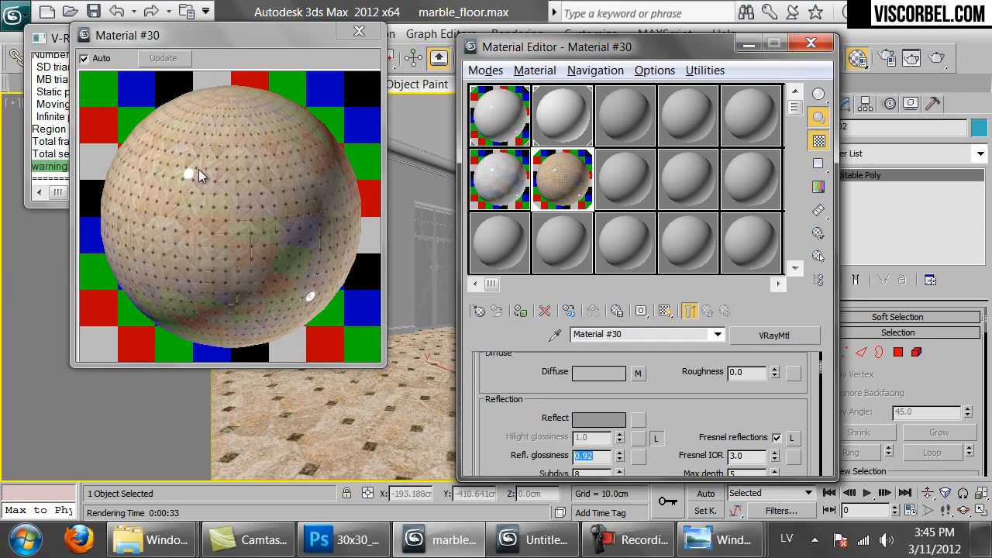
Test-render the room, cancel it midway, and return to the Marble_tiles_30x30 material
click(937, 59)
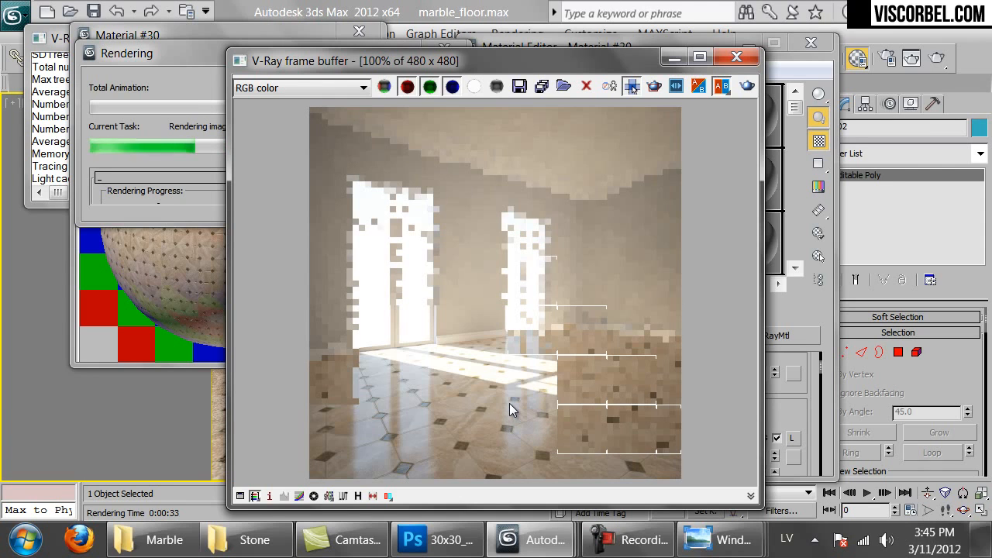
click(161, 204)
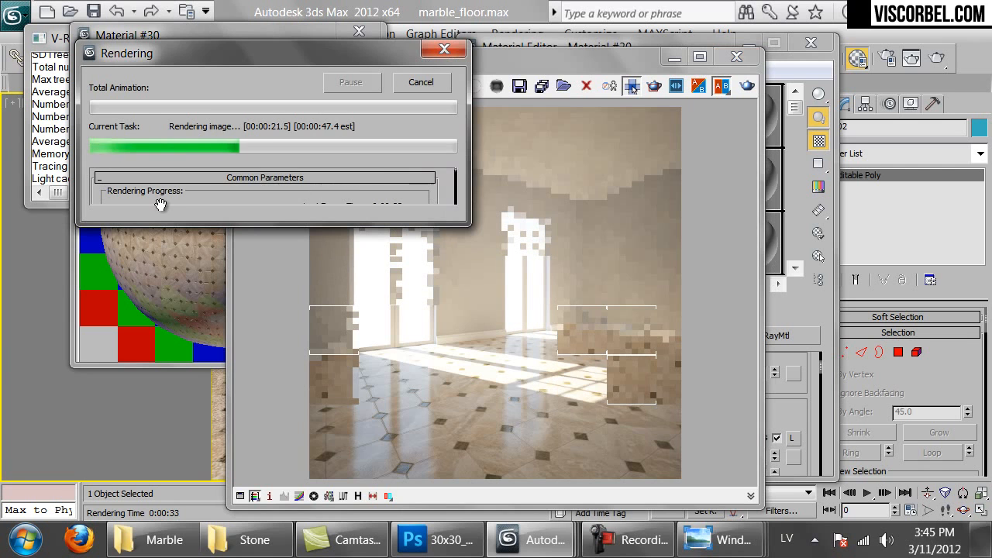
click(439, 82)
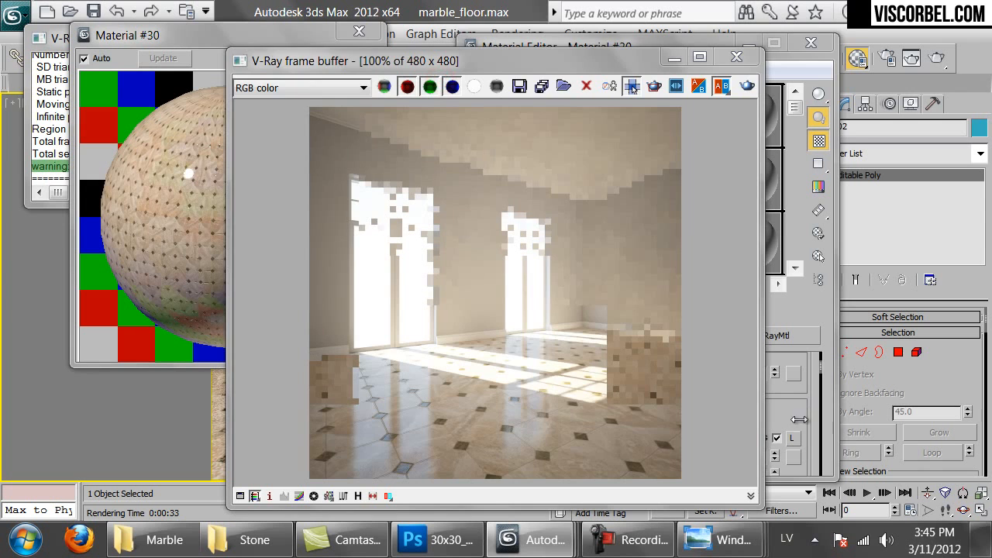
click(791, 412)
click(502, 178)
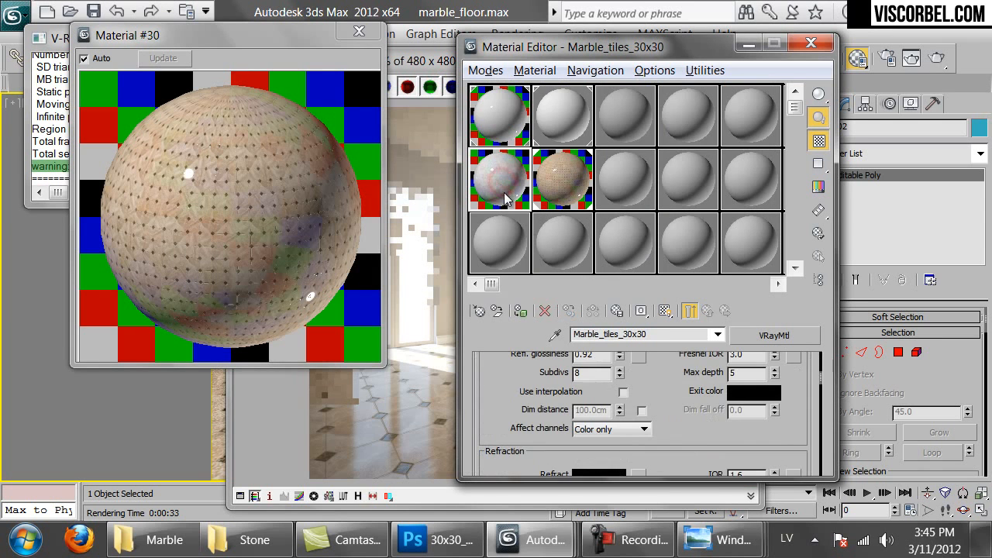
Copy the Marble_tiles_30x30 reflection Mix map into Material #30's Reflect slot
scroll(650, 385, up, 5)
scroll(655, 434, down, 1)
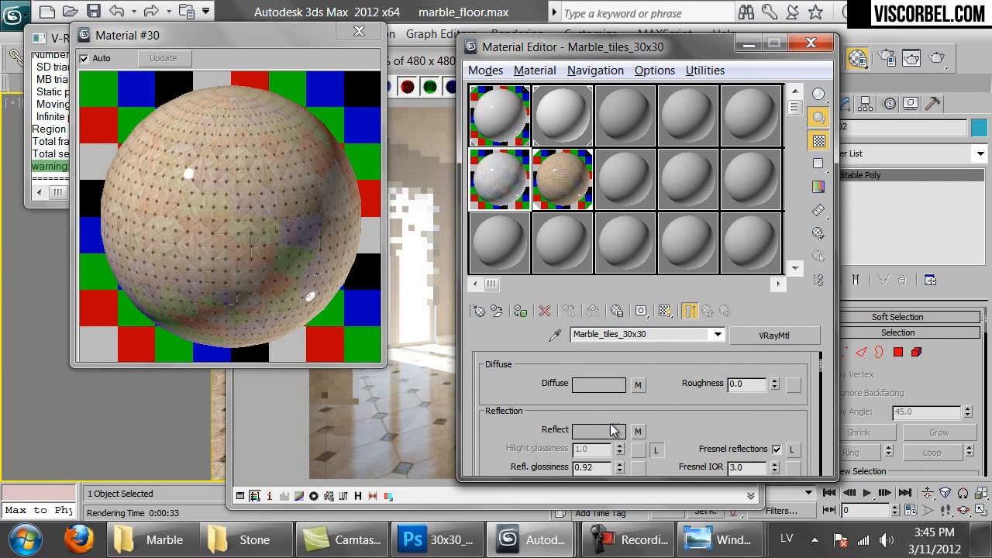
click(637, 432)
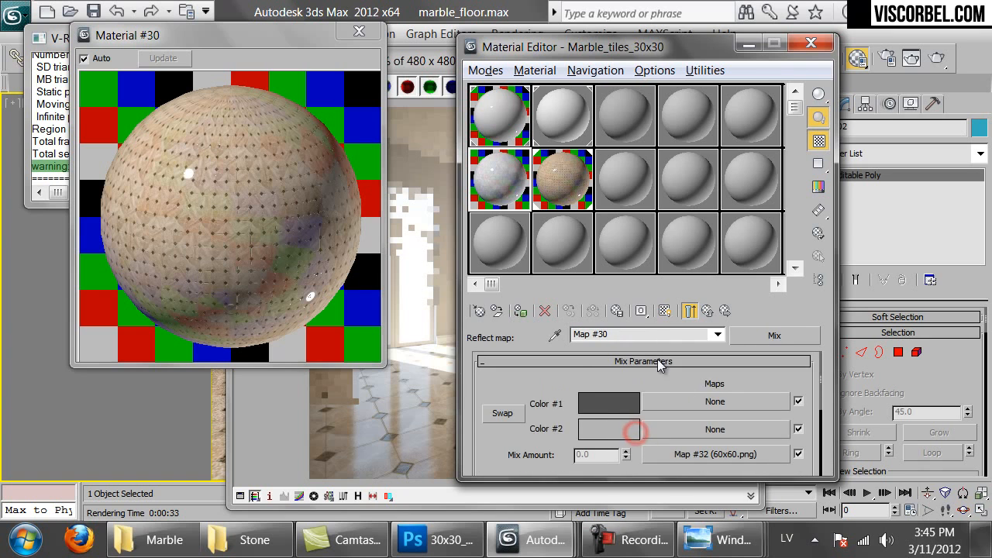
click(707, 310)
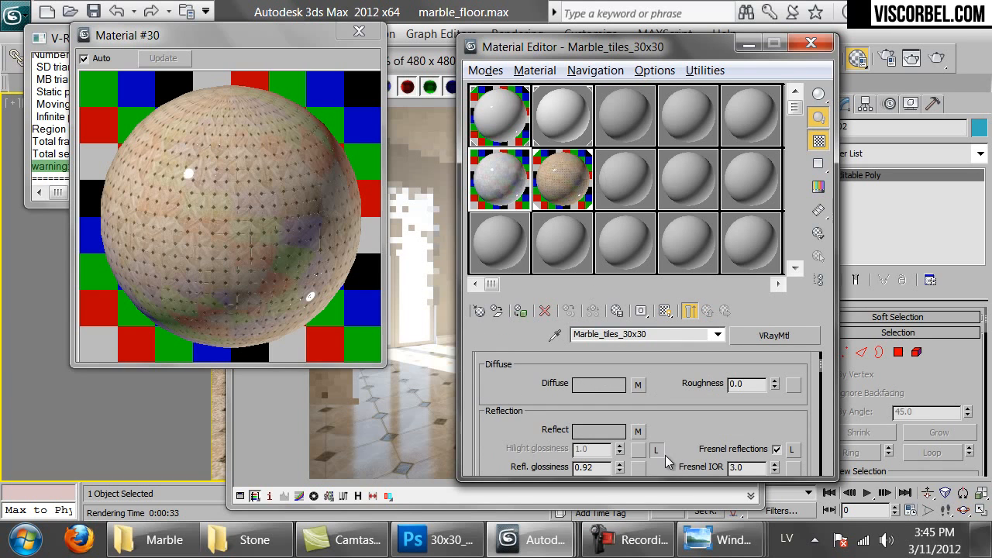
right_click(633, 432)
click(689, 339)
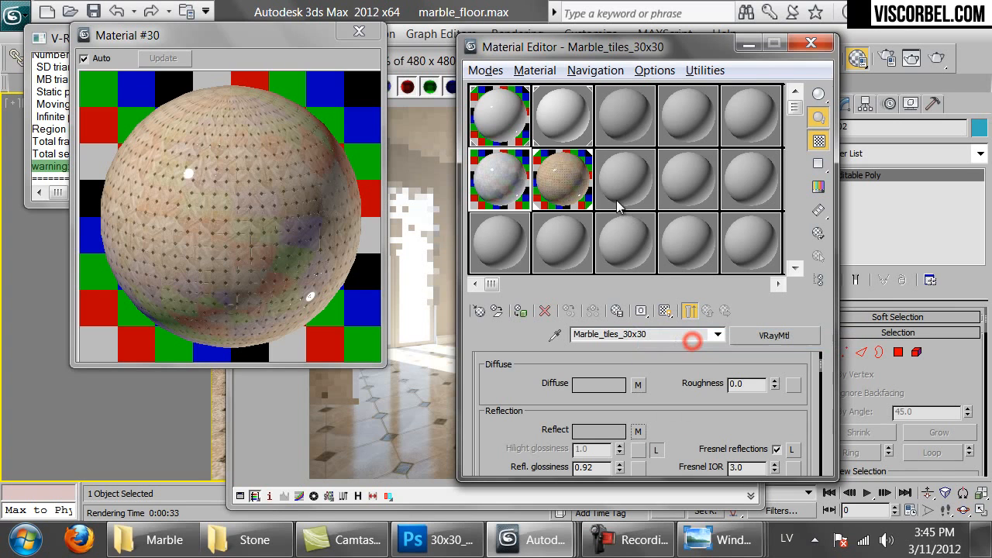
click(544, 172)
right_click(638, 419)
click(685, 426)
Paste a copy of the 30x30_octa.png bump bitmap into the reflection mix's Mix Amount slot
scroll(682, 426, down, 10)
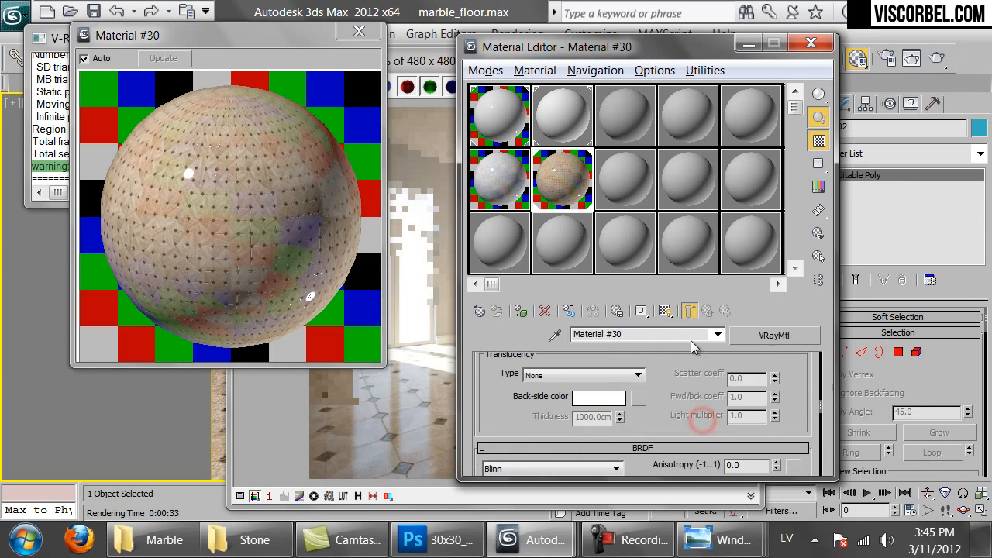
scroll(652, 438, down, 2)
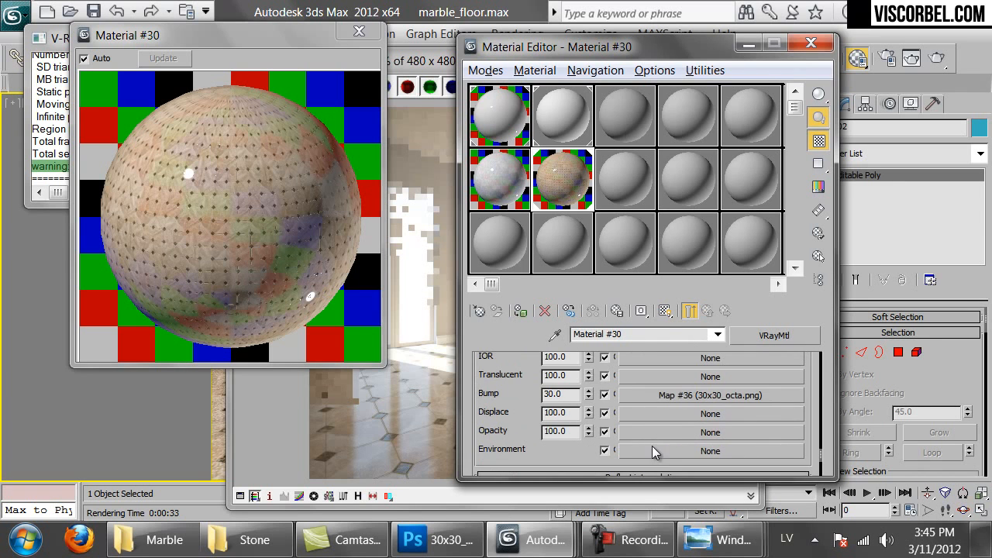
click(653, 395)
scroll(661, 416, down, 5)
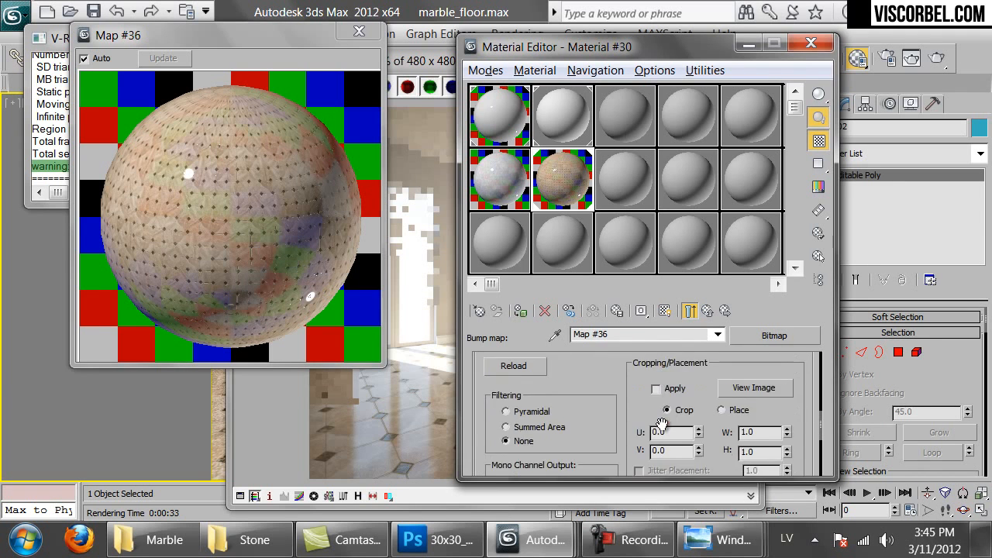
click(690, 311)
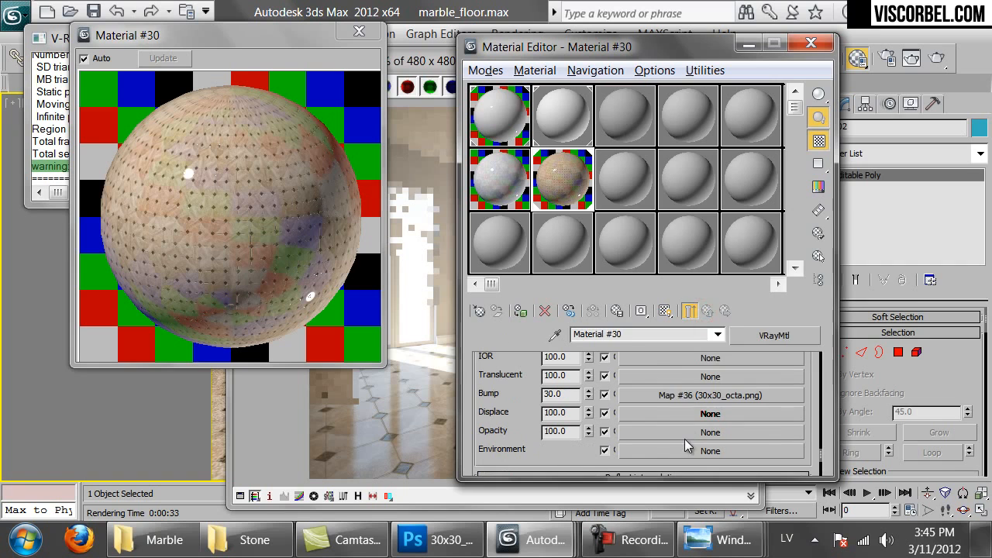
right_click(682, 398)
click(736, 262)
scroll(652, 464, up, 6)
click(651, 411)
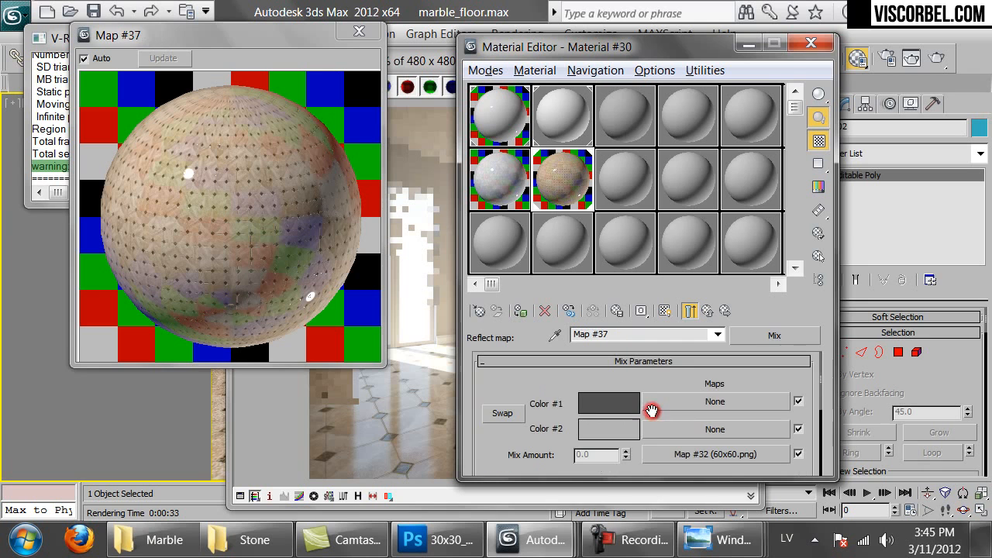
right_click(671, 464)
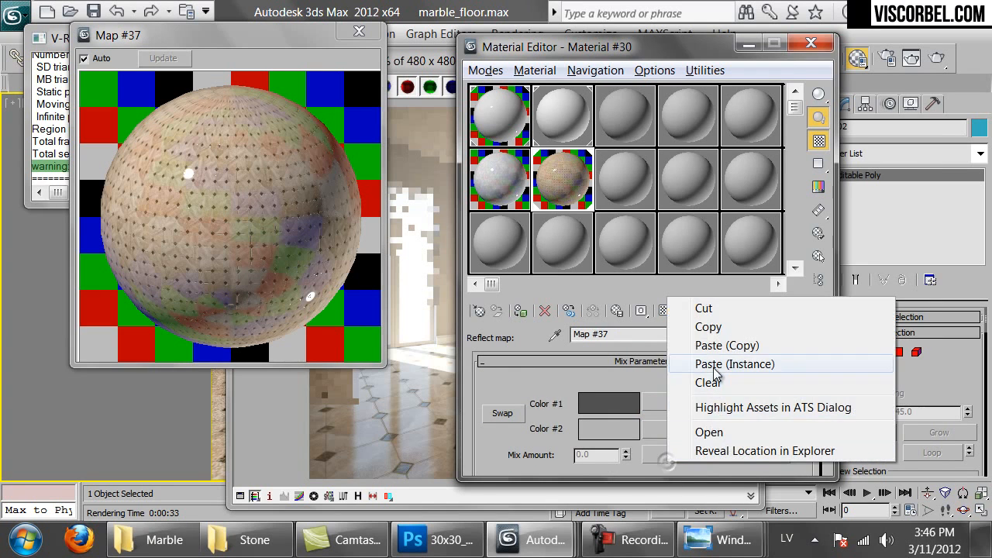
click(714, 350)
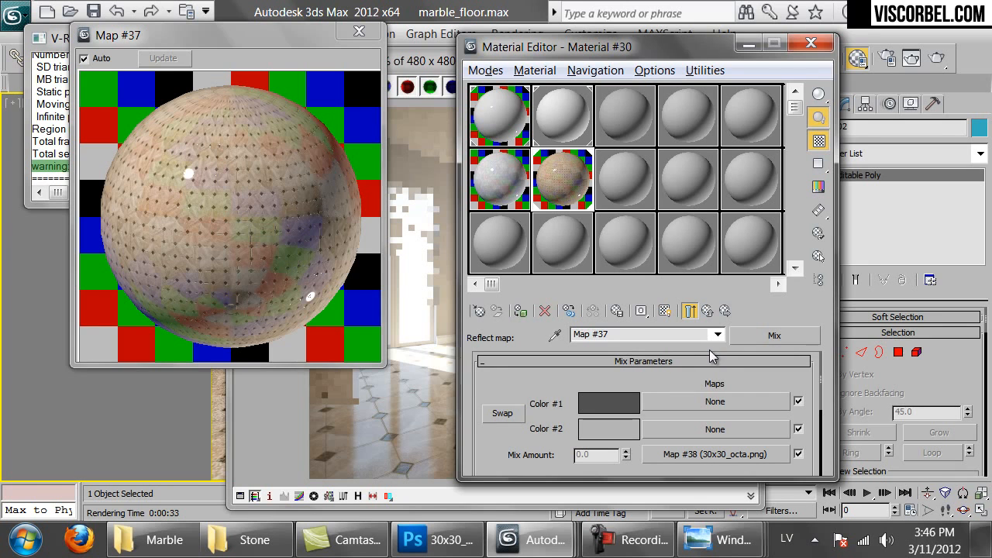
Darken the first reflection mix colour to 5,5,5
drag(378, 363, 540, 518)
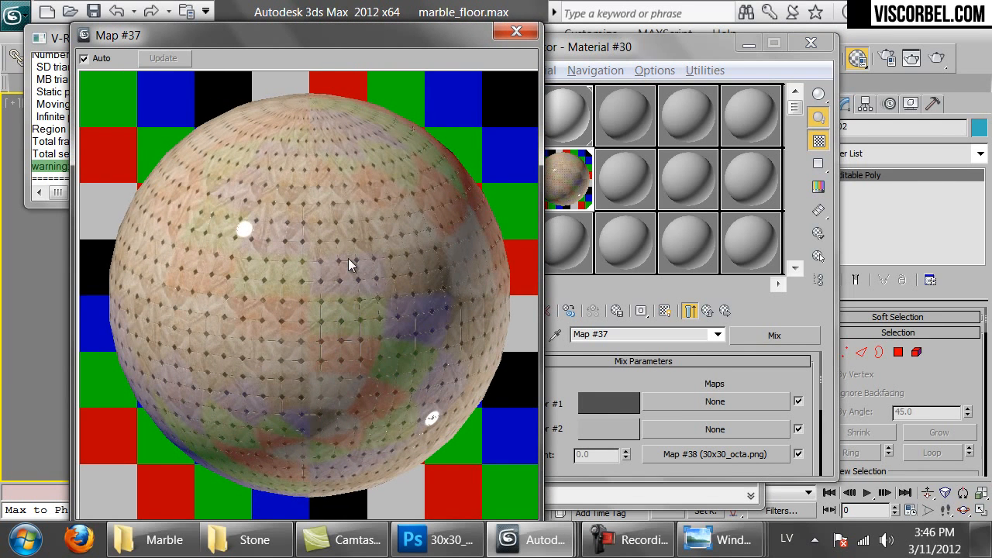
click(601, 406)
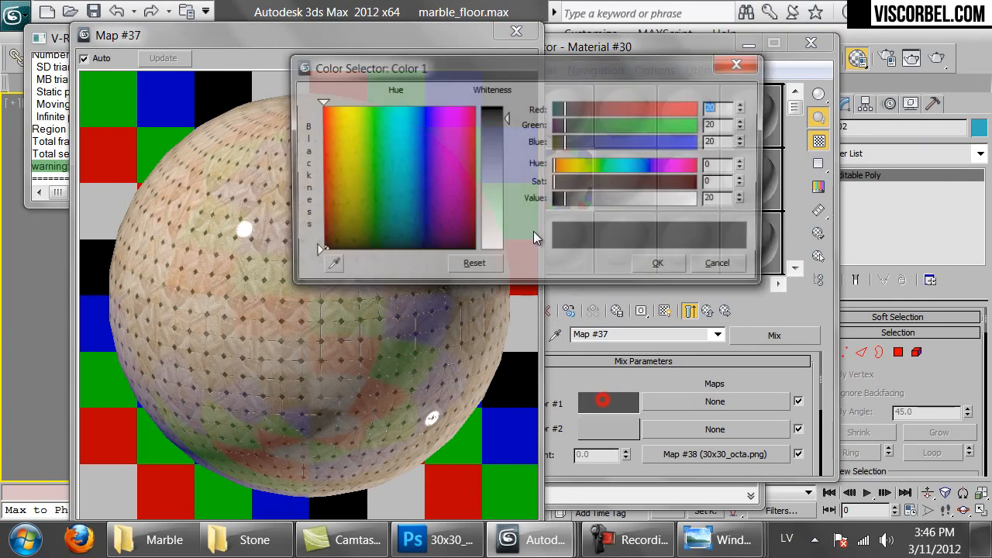
double_click(720, 200)
text(5)
key(Return)
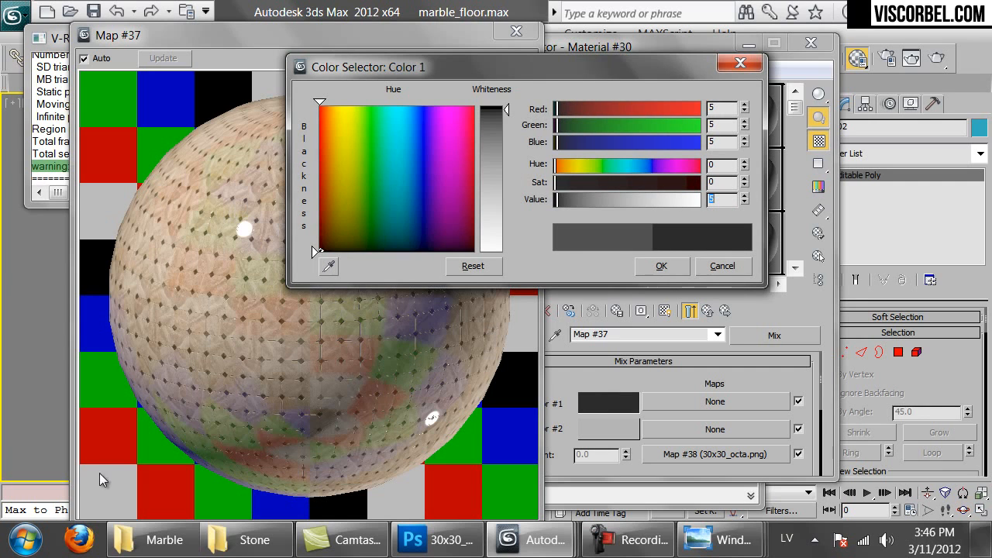
click(658, 266)
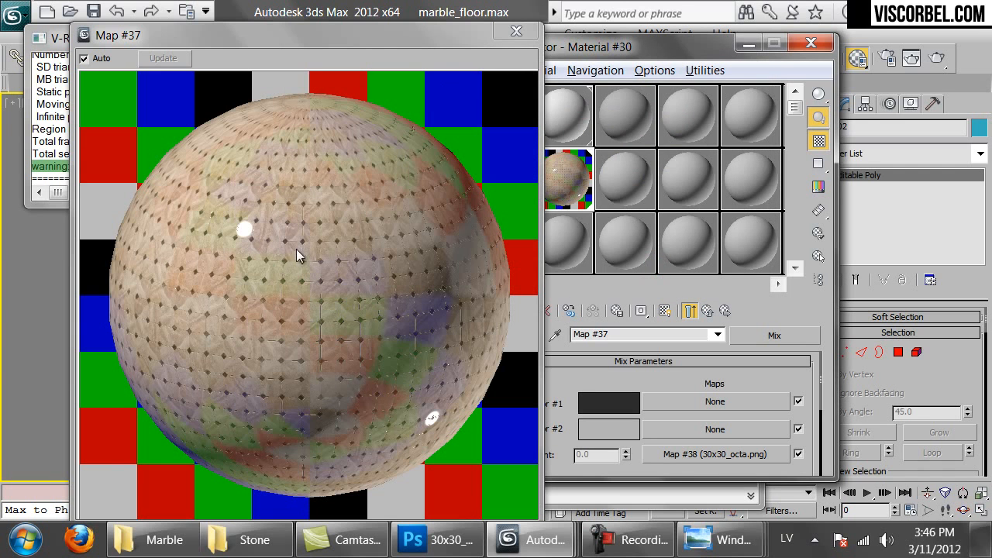
Set the second mix colour to 80,80,80 and return to Material #30
click(591, 428)
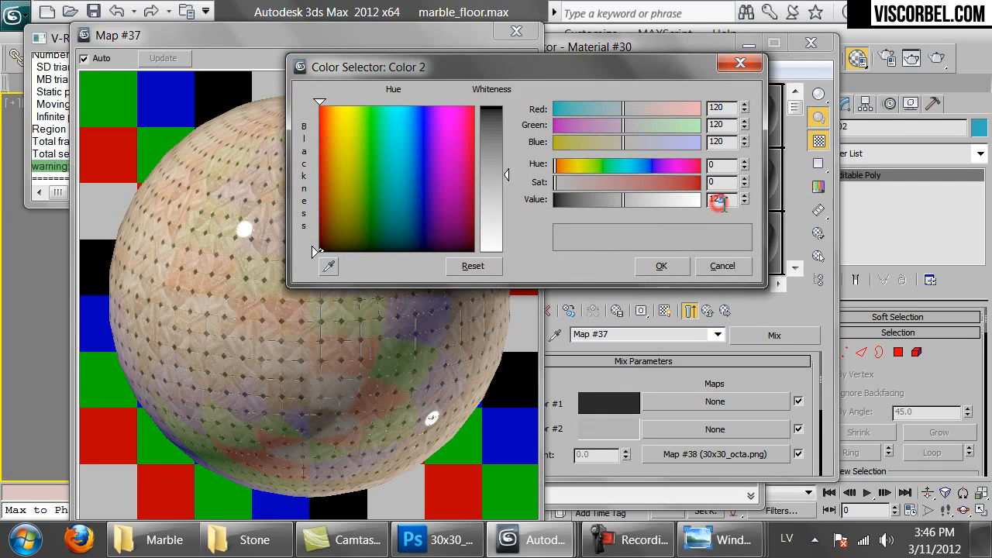
double_click(720, 199)
text(80)
key(Return)
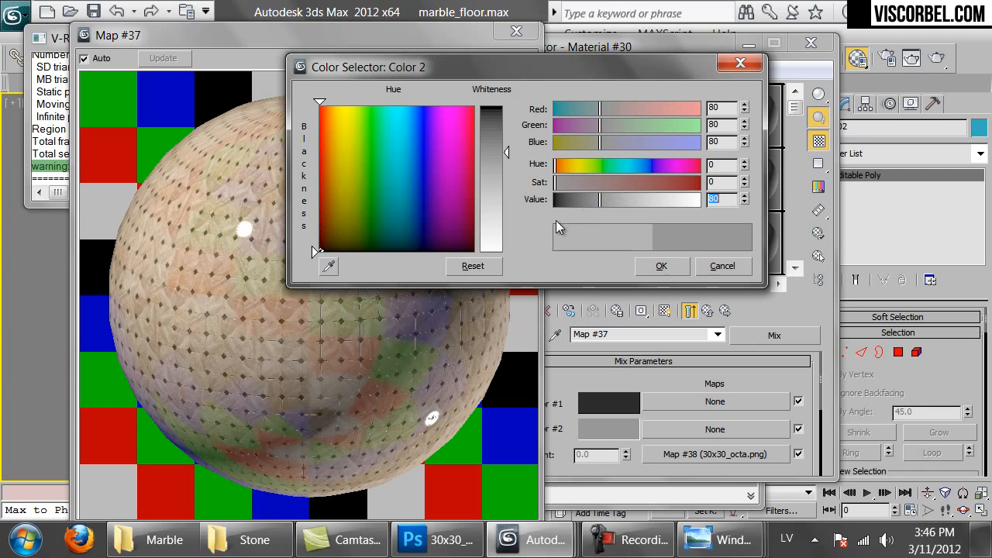
click(660, 268)
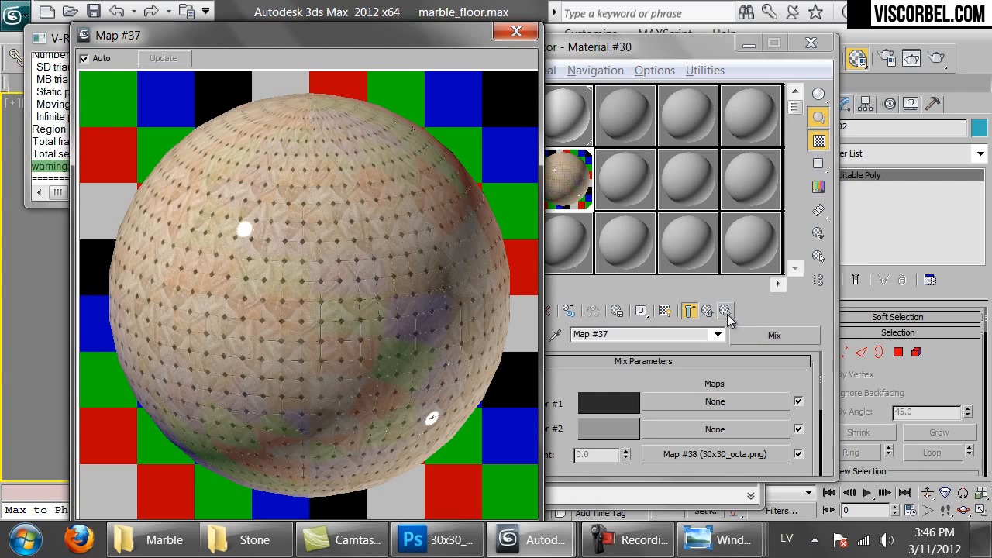
click(725, 311)
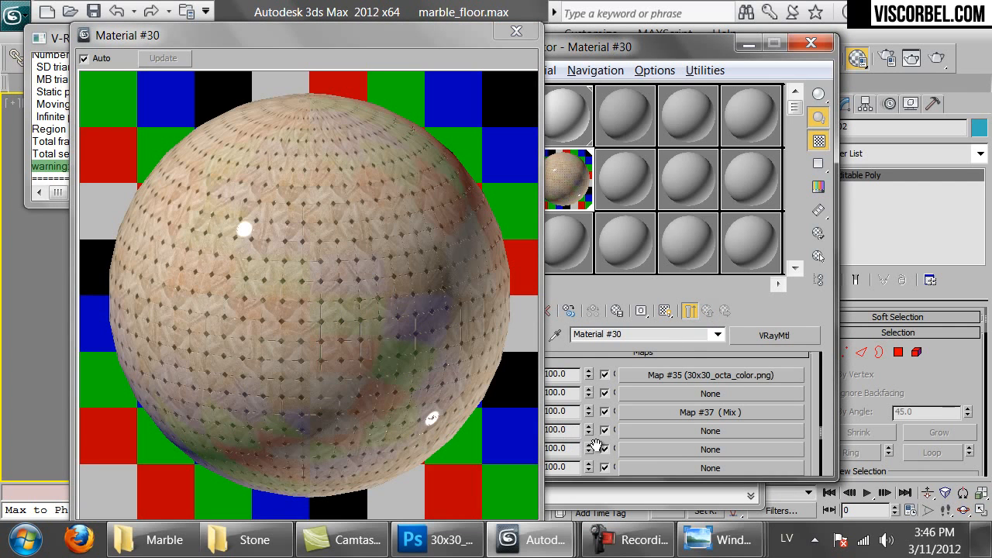
Turn the bump bitmap into a Mix that keeps 30x30_octa.png and adds Noise as Color #2
scroll(826, 440, down, 5)
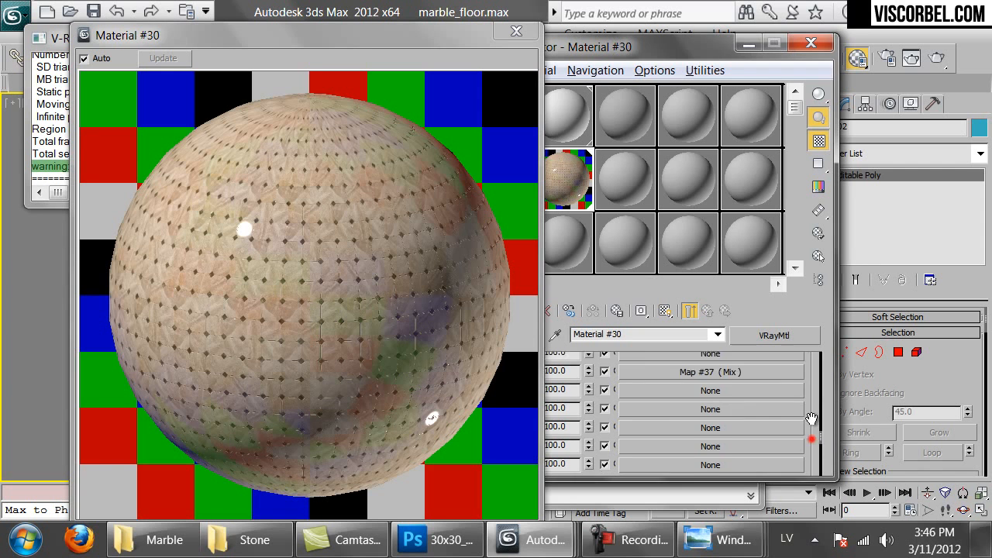
click(516, 31)
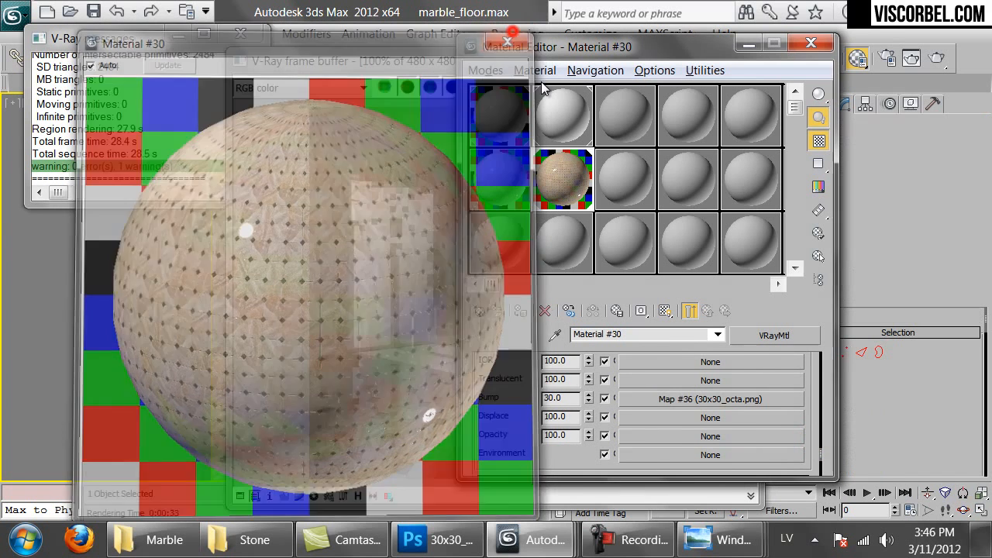
click(693, 398)
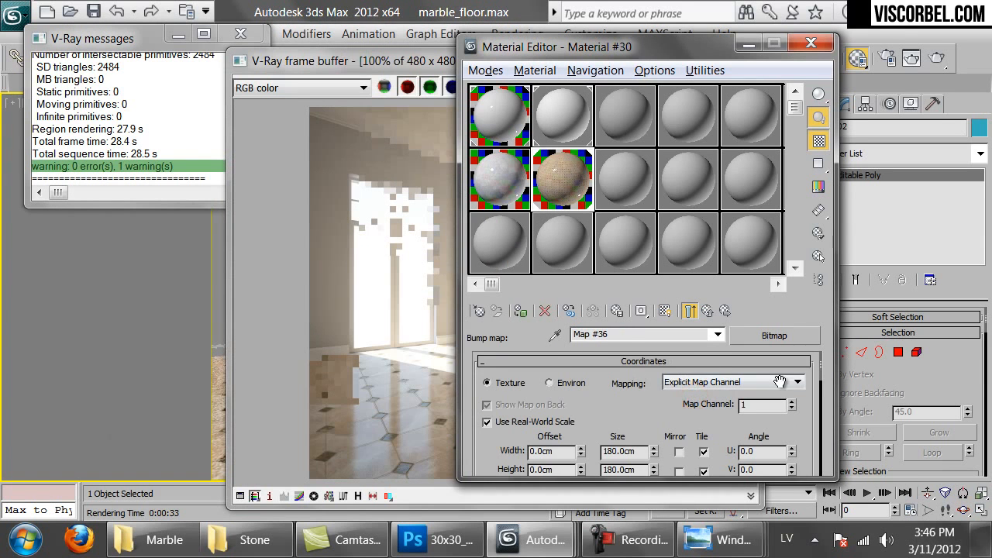
click(800, 343)
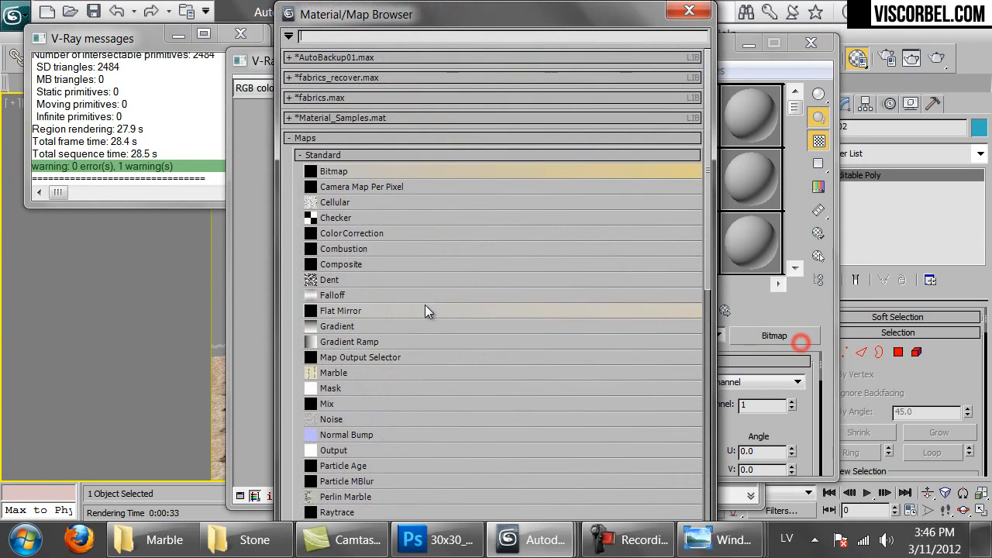
double_click(334, 409)
click(580, 310)
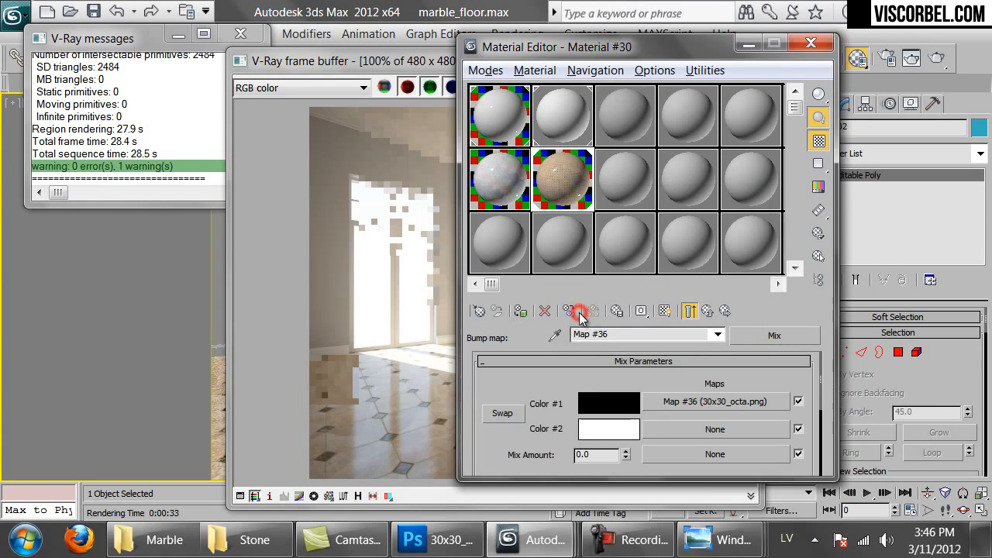
click(673, 433)
double_click(343, 420)
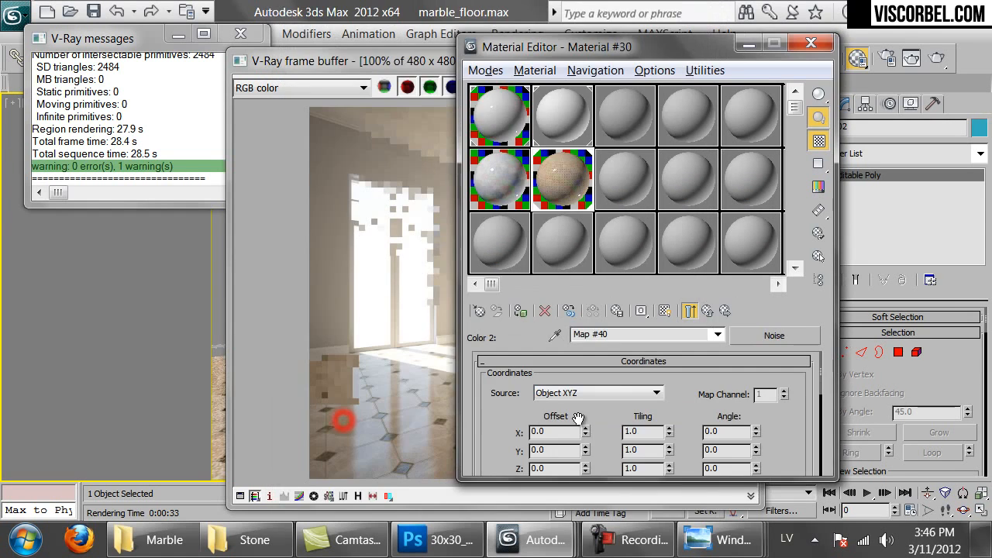
Adjust the Noise map settings, then set the bump Mix amount to 50
scroll(604, 434, down, 5)
text(100.0)
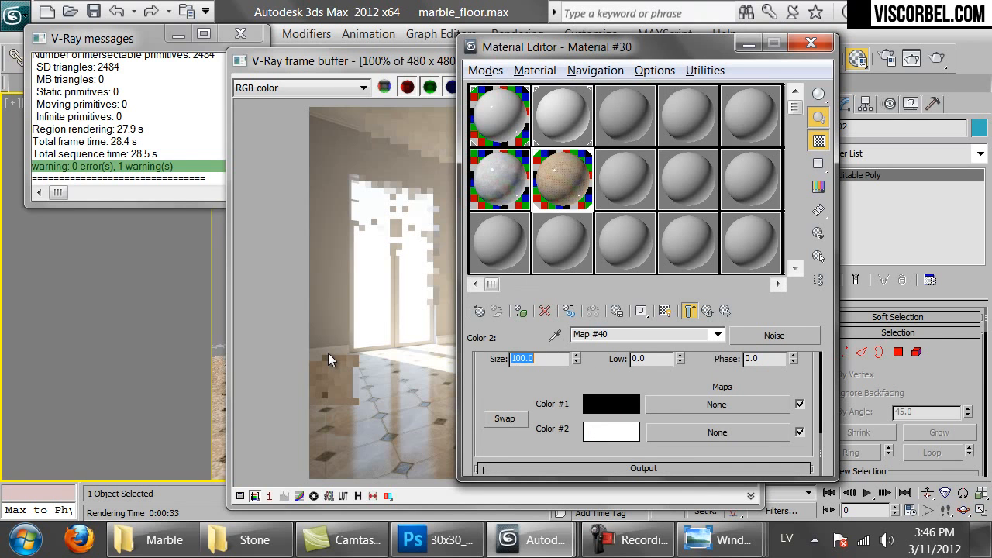
click(691, 312)
double_click(612, 455)
text(50)
key(Return)
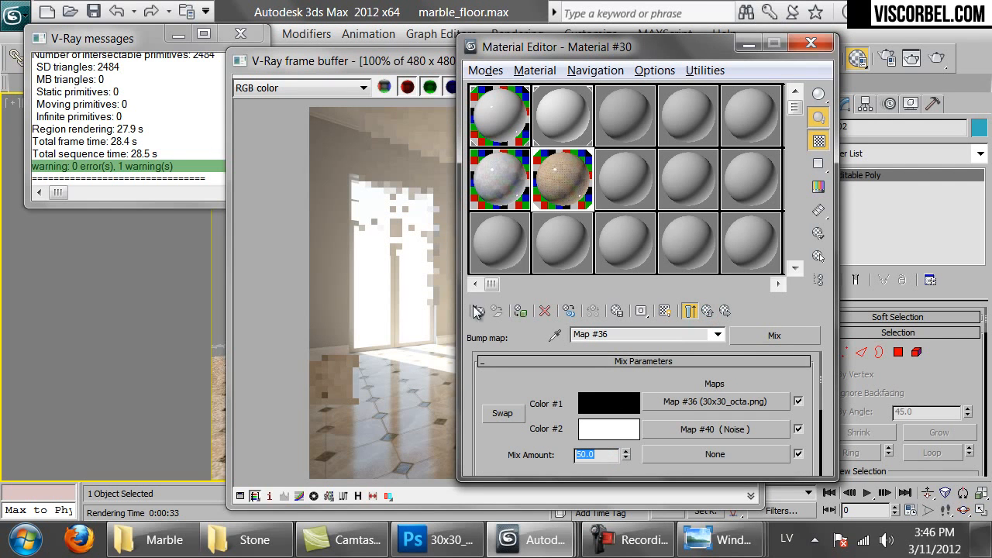
click(354, 302)
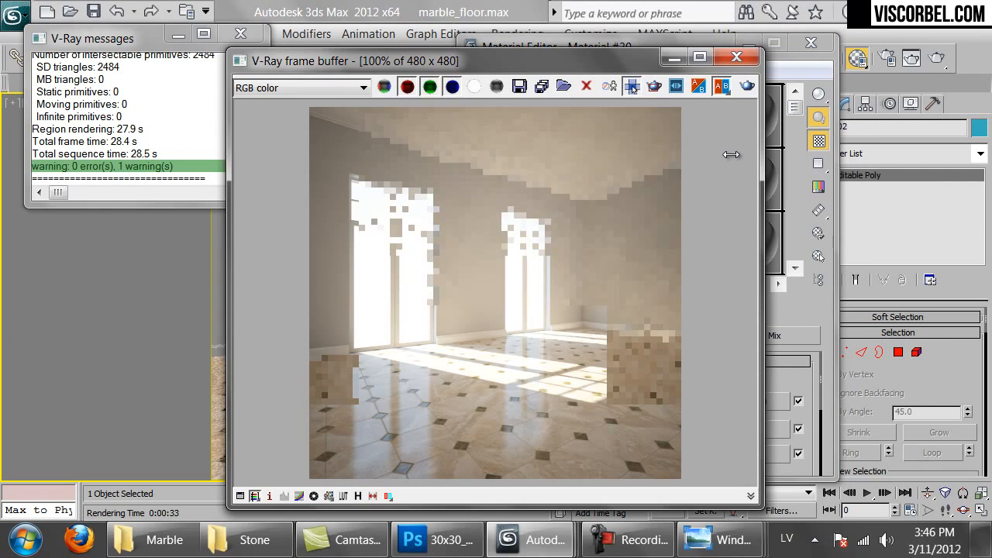
Re-render the room in V-Ray to show the glossy octagon marble floor
click(747, 85)
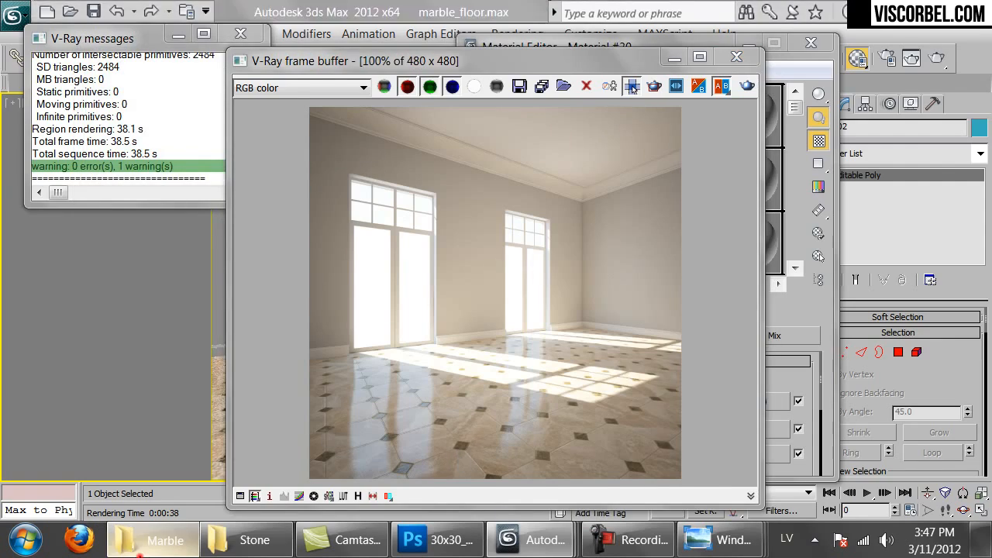
click(155, 540)
Preview the dublin.jpg octagonal tile reference photo from the Marble folder
scroll(352, 401, down, 5)
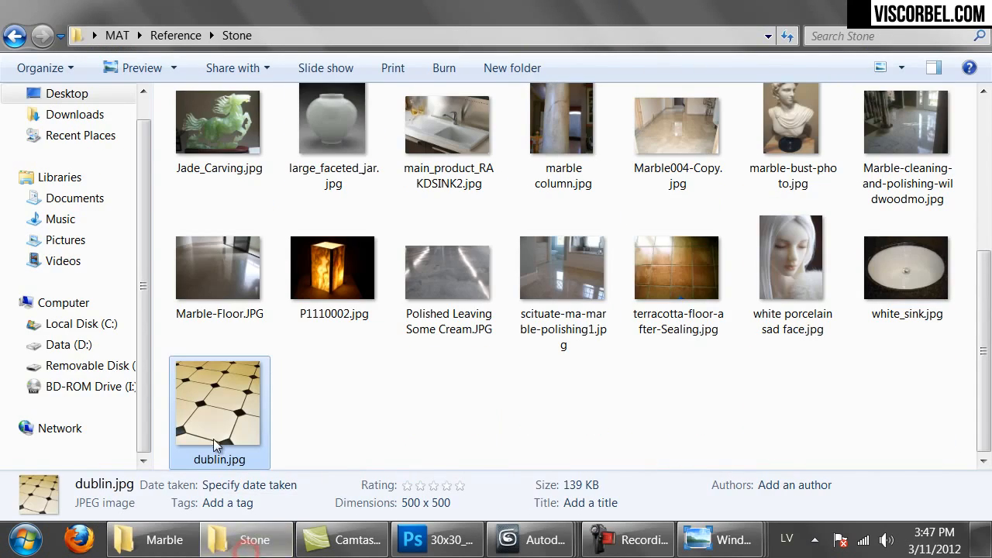
double_click(205, 426)
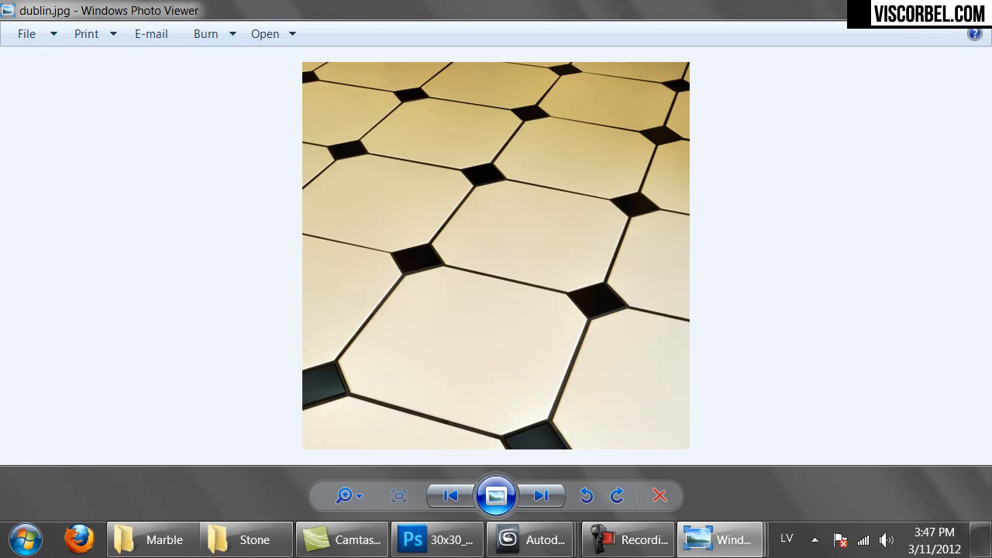
click(899, 8)
drag(492, 396, 536, 429)
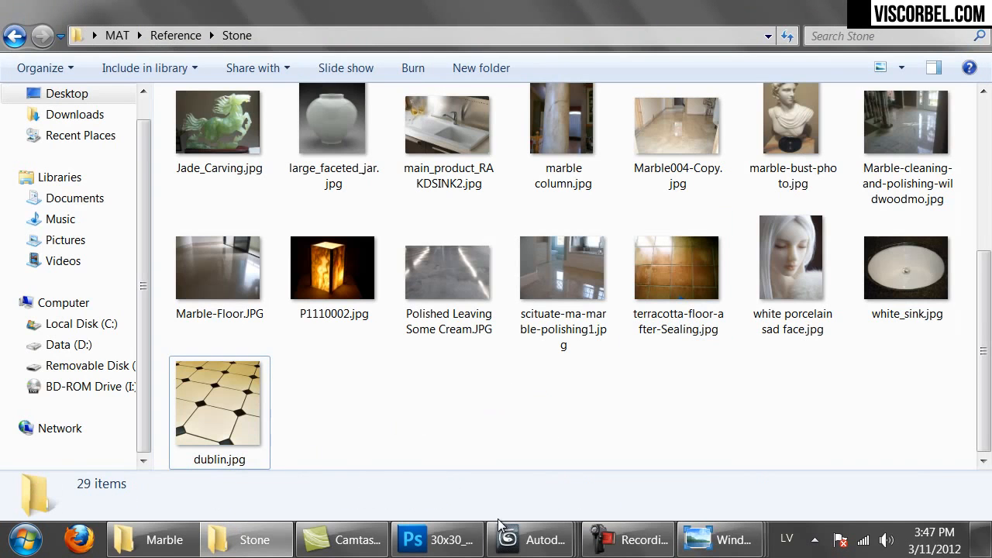
Return to 3ds Max, close the V-Ray render window and select the marble floor material
mouse_move(512, 535)
click(763, 465)
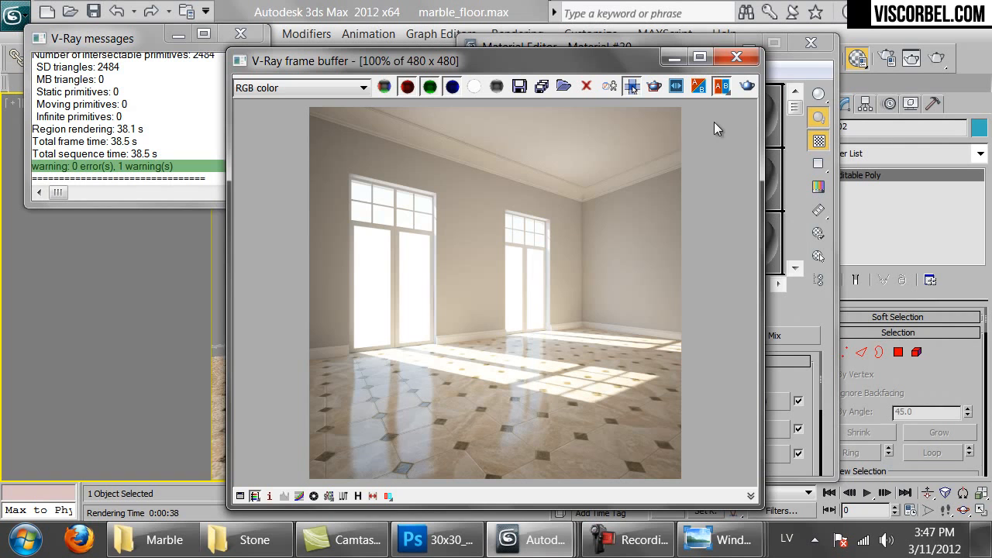
click(736, 58)
click(555, 181)
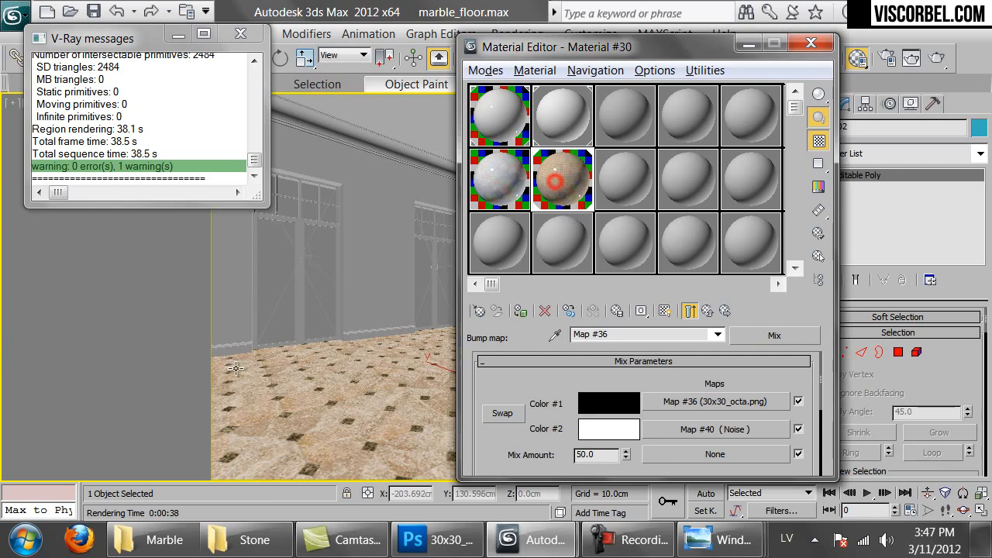
Hide Layer 11 copy 3 and Layer 19, and set the grout lines to Lightness -100
click(437, 540)
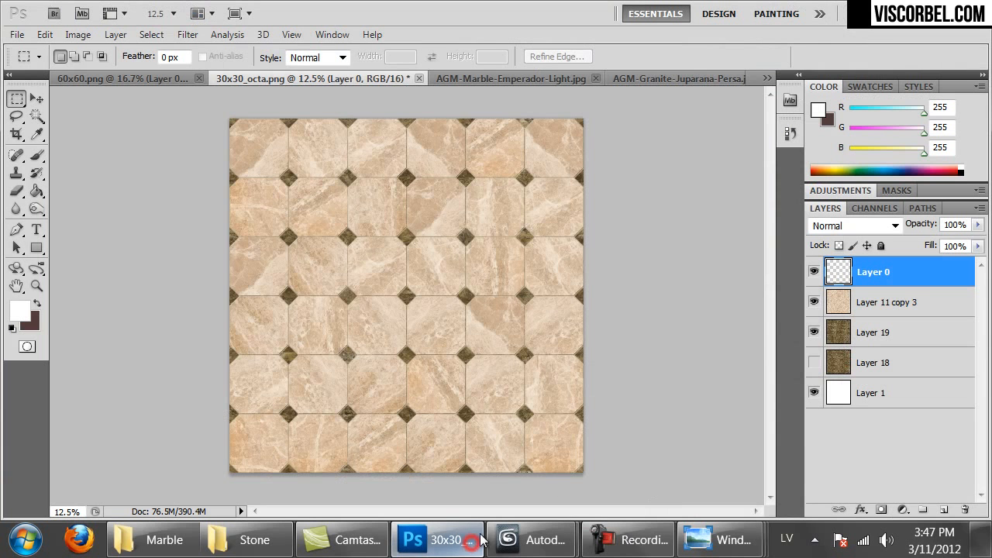
click(813, 302)
click(814, 332)
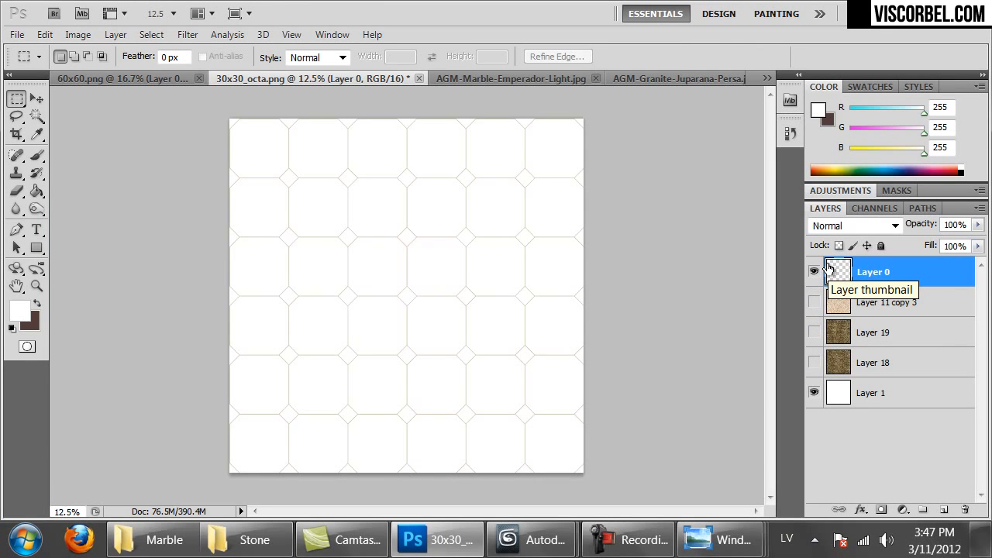
key(ctrl+u)
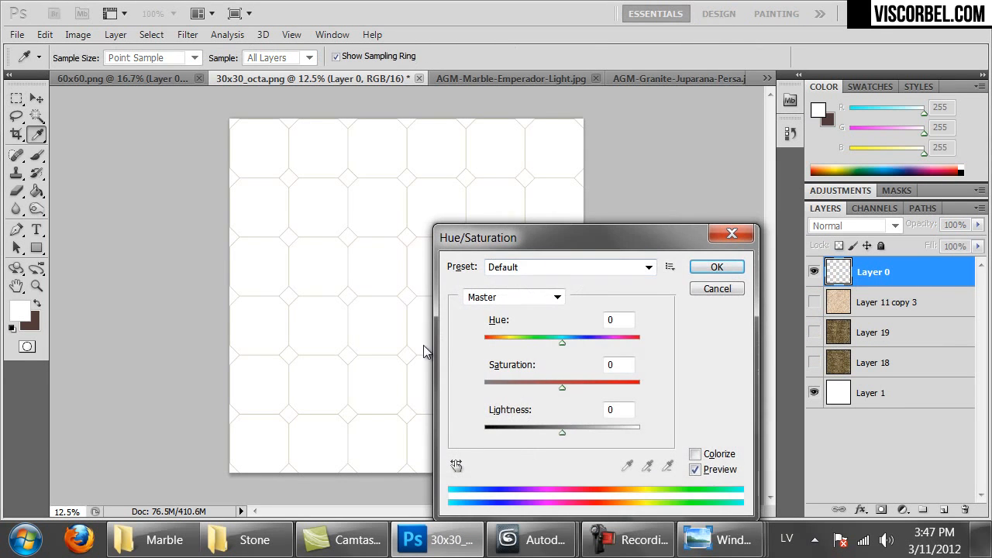
drag(520, 432, 473, 434)
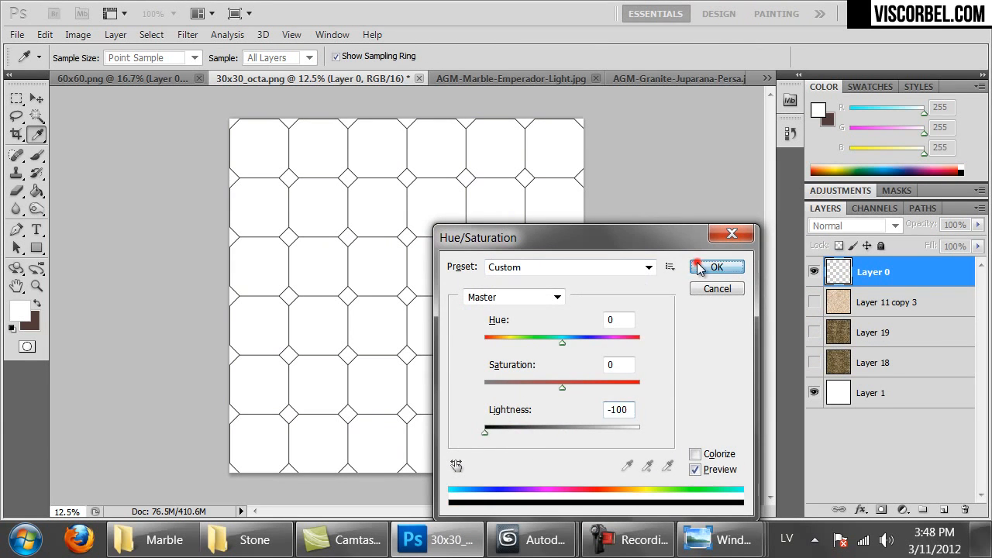
click(697, 266)
Add an empty Layer 20 and ready the Paint Bucket with black (000000) as foreground
click(944, 510)
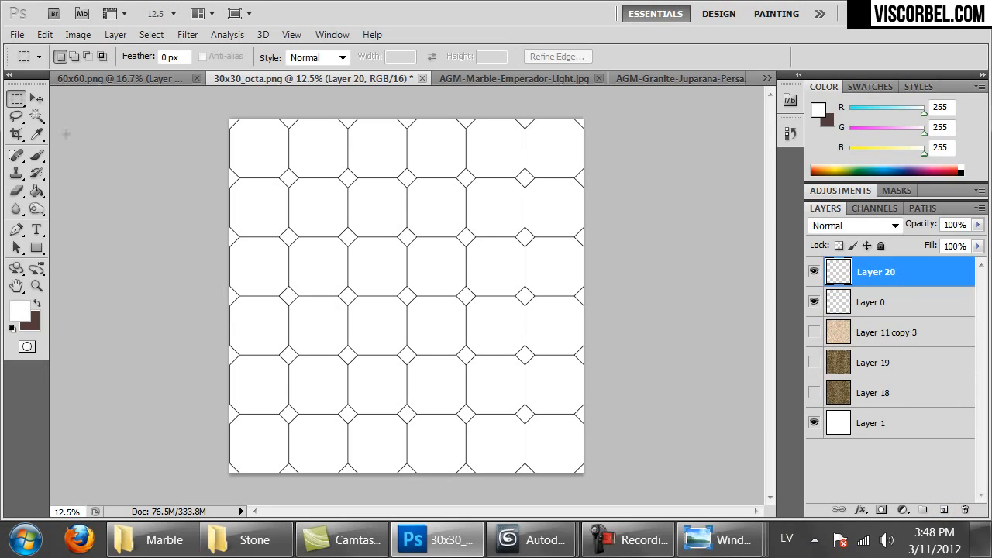
click(37, 191)
click(26, 313)
click(622, 312)
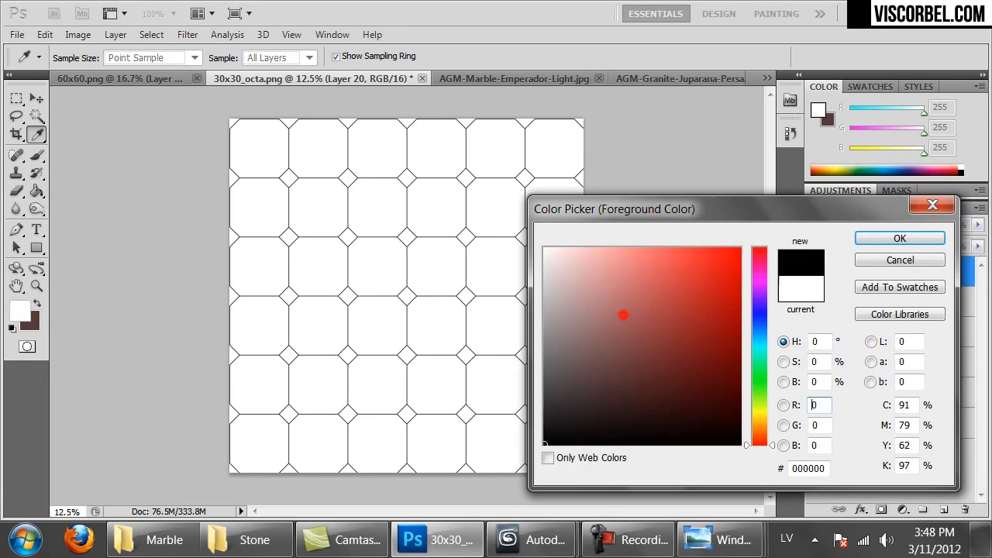
click(875, 237)
click(520, 178)
key(ctrl+z)
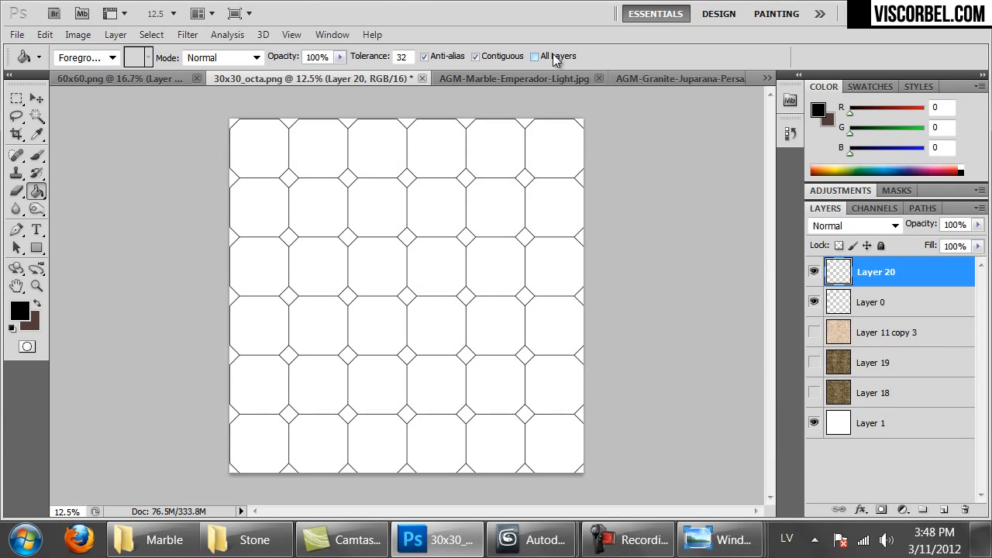
With All Layers sampling on, fill every diamond and half-diamond between the octagons black
click(535, 57)
click(232, 178)
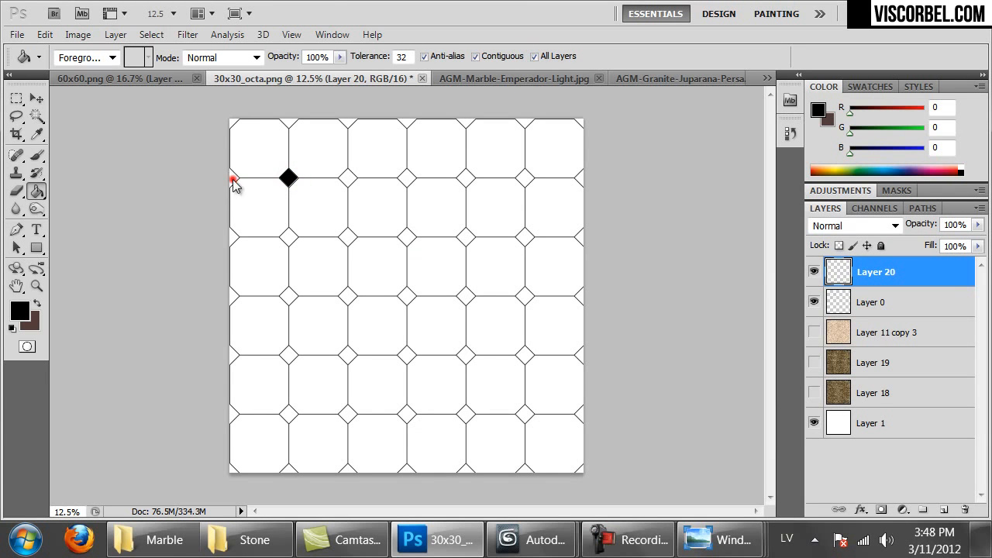
click(230, 117)
click(285, 118)
click(346, 178)
click(346, 122)
click(405, 177)
click(405, 121)
click(464, 118)
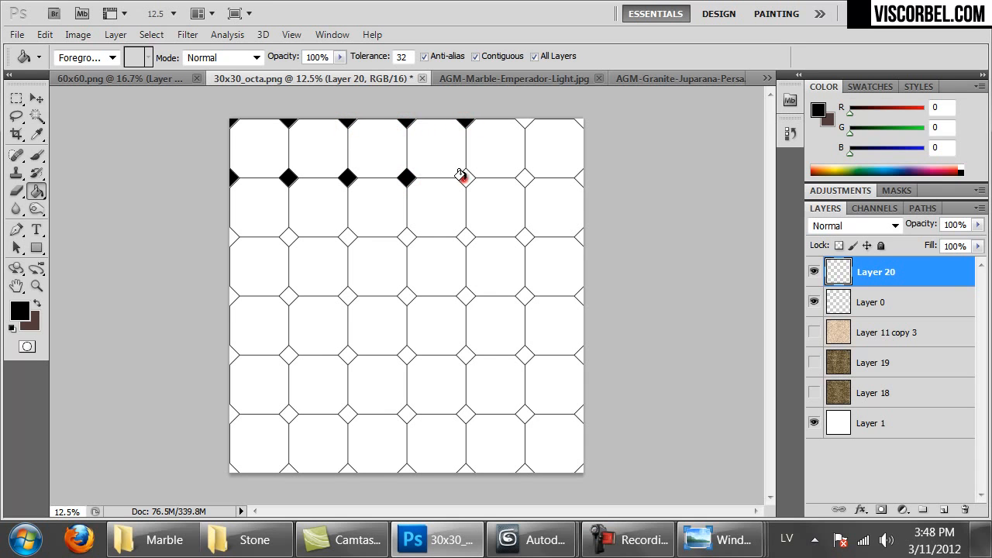
click(464, 177)
click(249, 424)
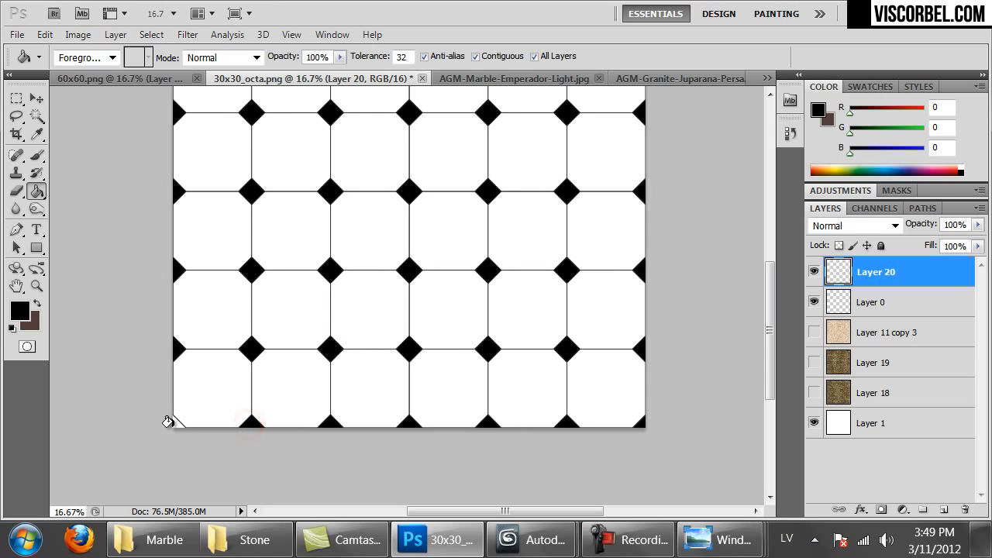
Zoom in to check a diamond and load Layer 20's black diamonds as a selection
key(ctrl+1)
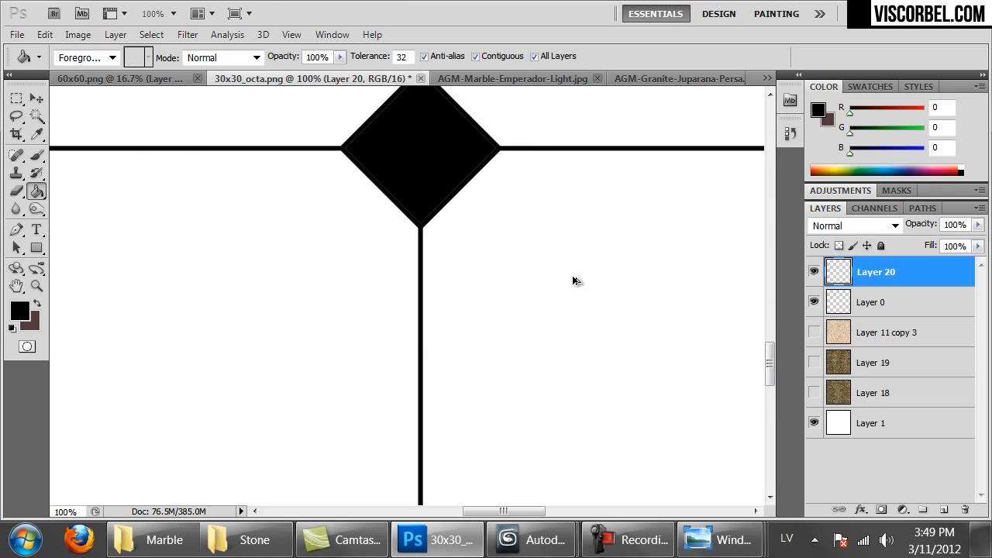
drag(551, 262, 557, 351)
key(ctrl+plus)
key(ctrl+plus)
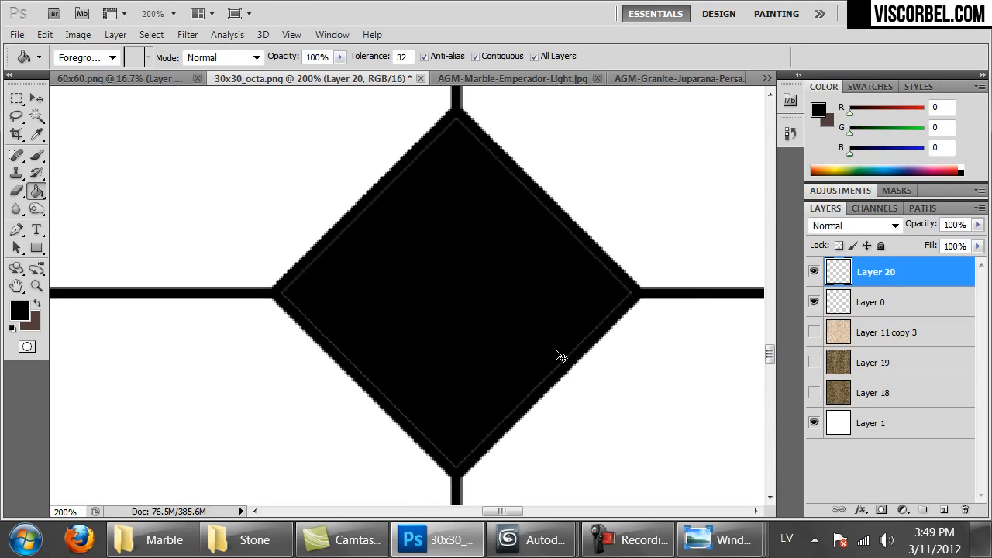
ctrl+click(842, 279)
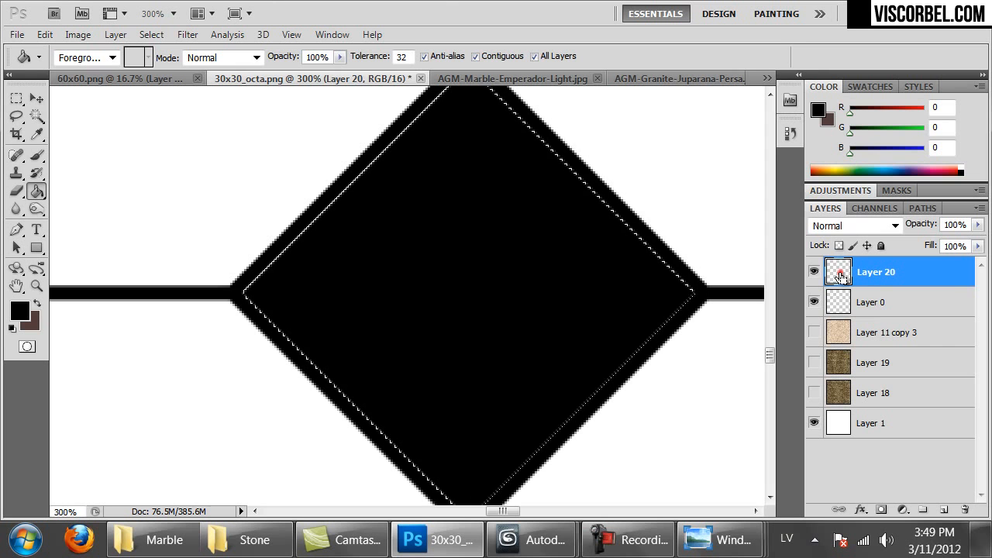
key(ctrl+minus)
key(ctrl+minus)
key(ctrl+minus)
key(ctrl+minus)
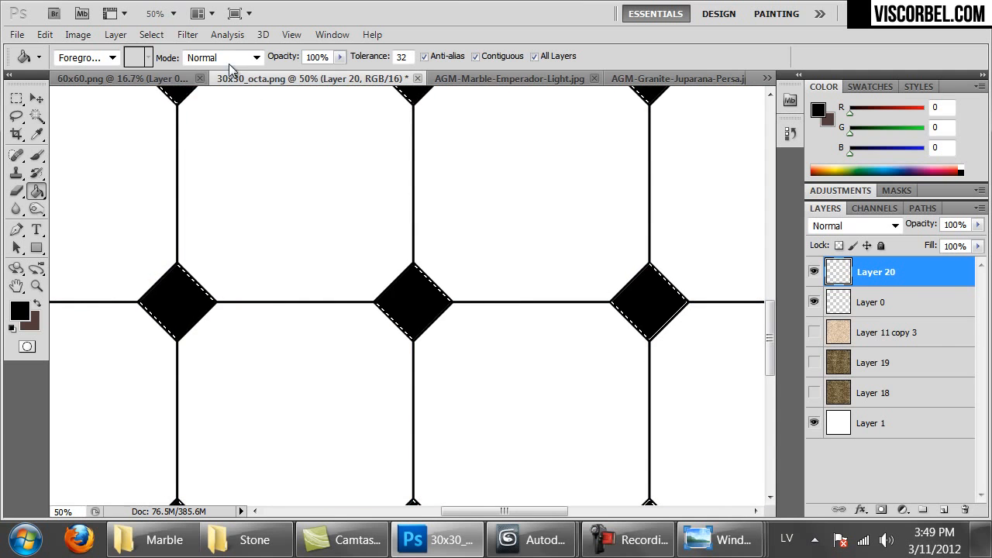
Expand the diamond selection by 2 pixels and fill it black
click(188, 34)
mouse_move(151, 34)
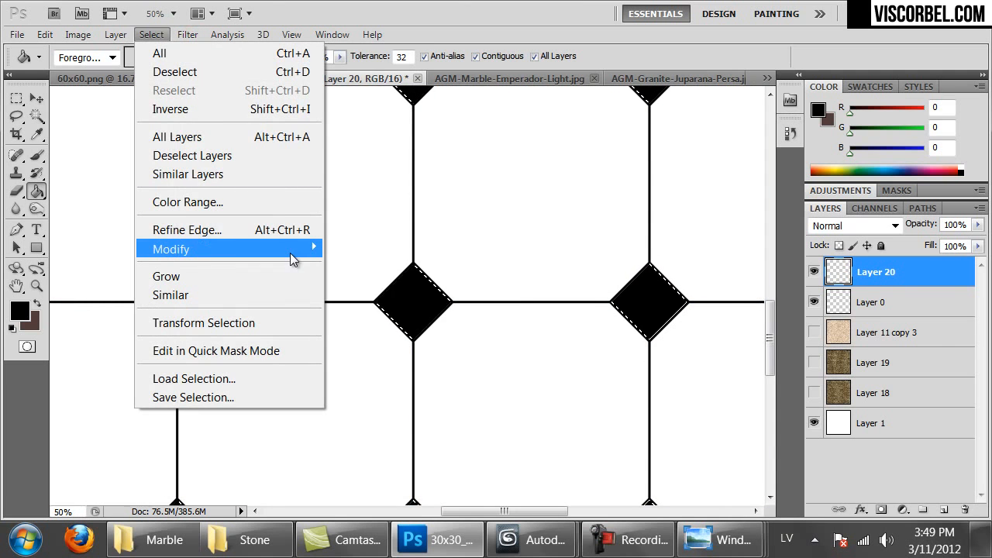
mouse_move(290, 252)
click(378, 286)
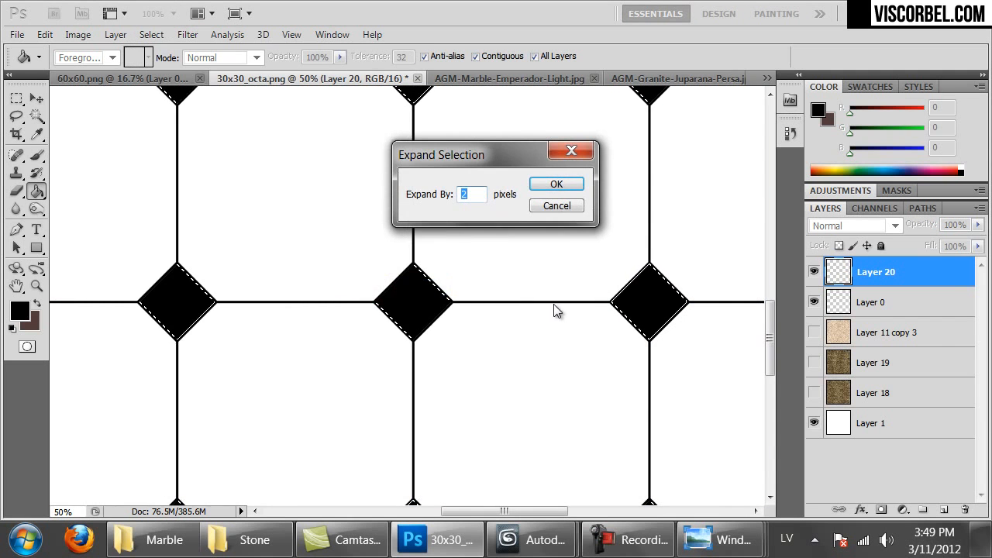
click(554, 179)
click(553, 179)
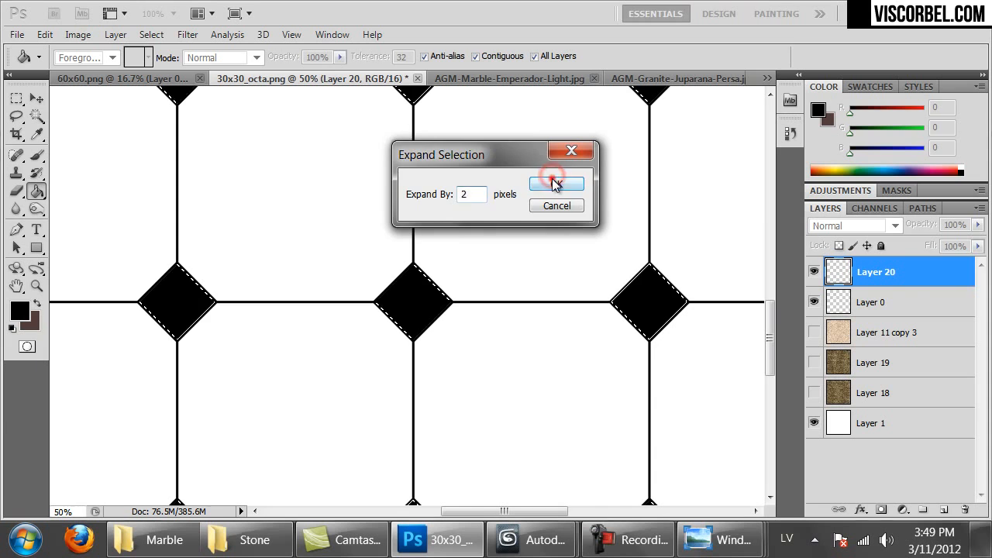
click(423, 302)
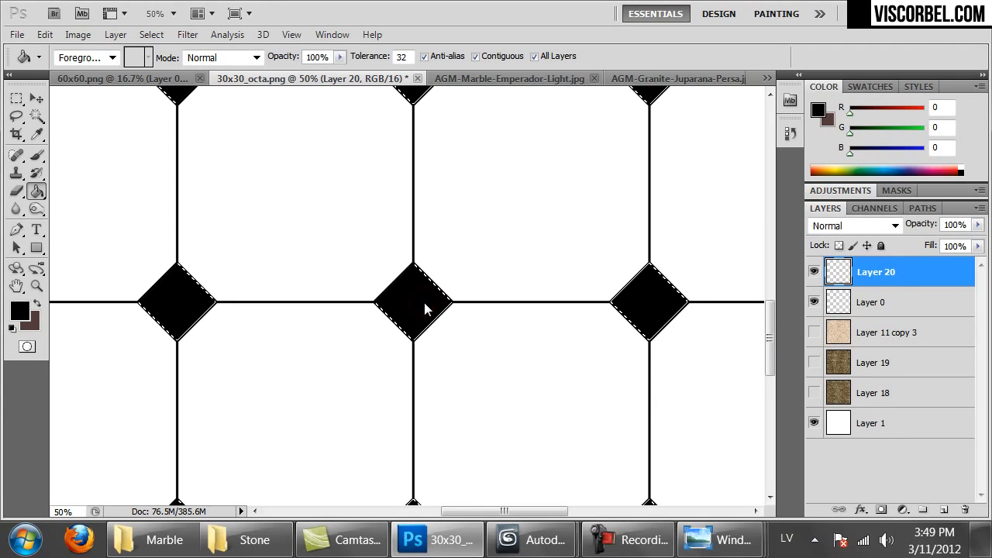
Show only Layer 20's diamonds over the white Layer 1 background
click(812, 274)
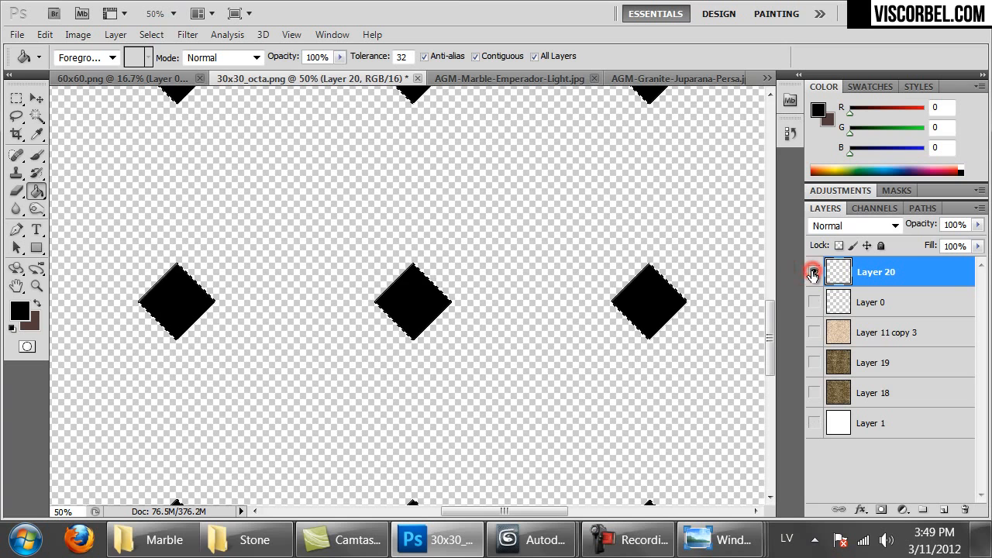
key(ctrl+minus)
key(ctrl+minus)
key(ctrl+minus)
key(ctrl+minus)
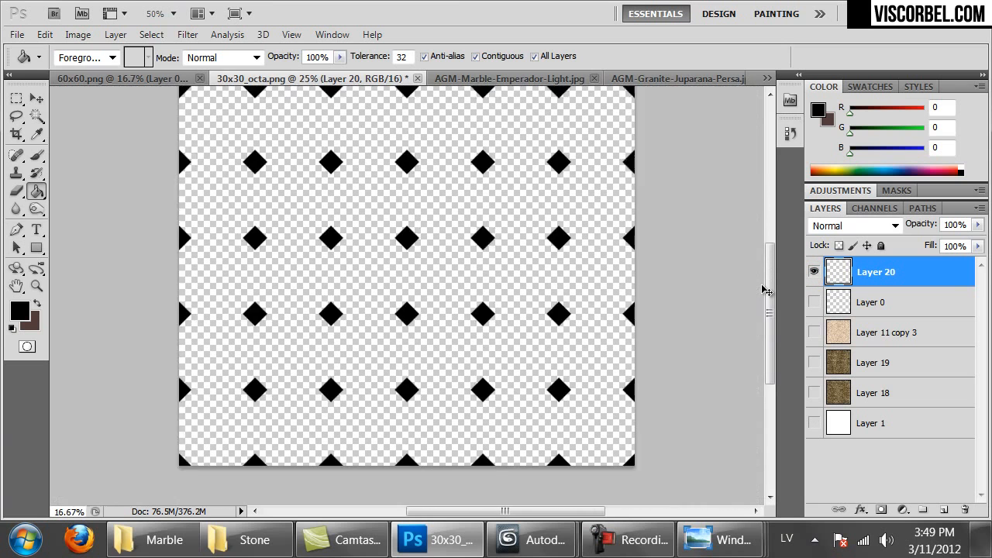
click(813, 425)
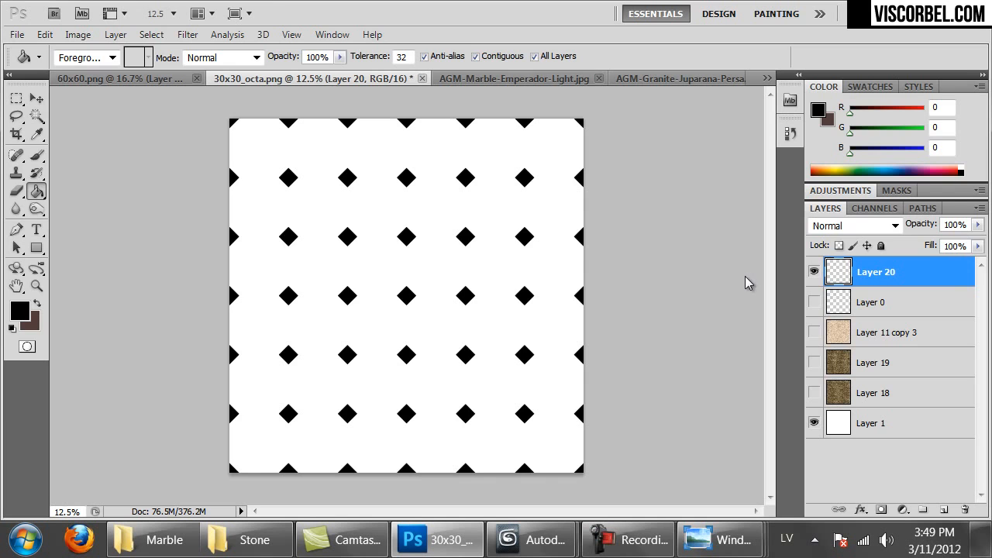
Save the image as PNG named 30x30_squares_only.png with Interlace set to None
key(ctrl+shift+s)
click(295, 373)
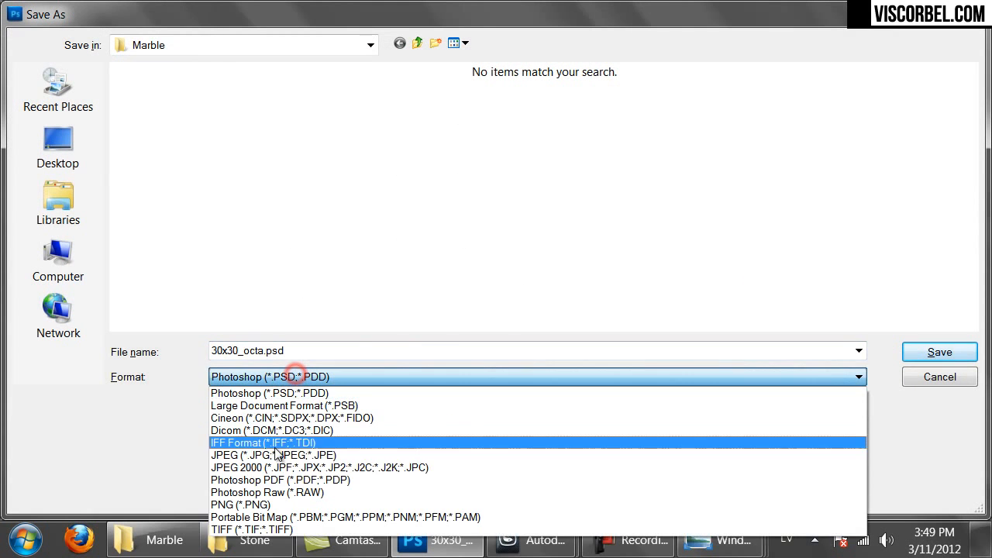
click(282, 503)
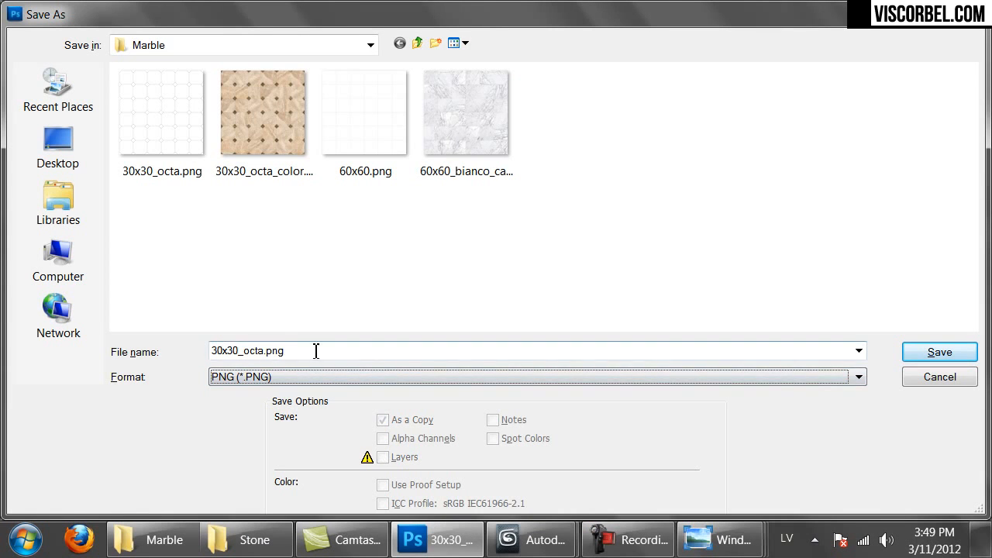
click(310, 351)
click(263, 350)
drag(245, 351, 265, 351)
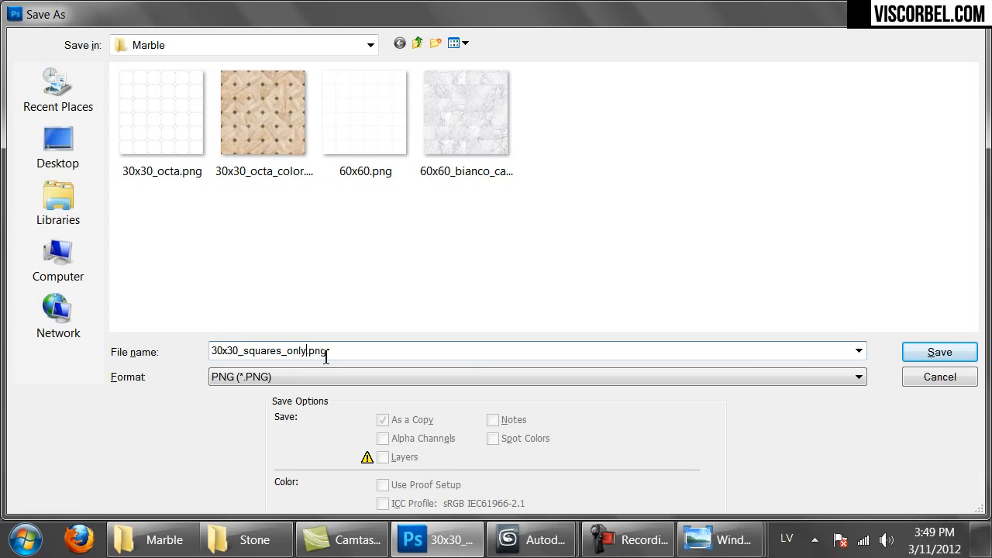
key(Return)
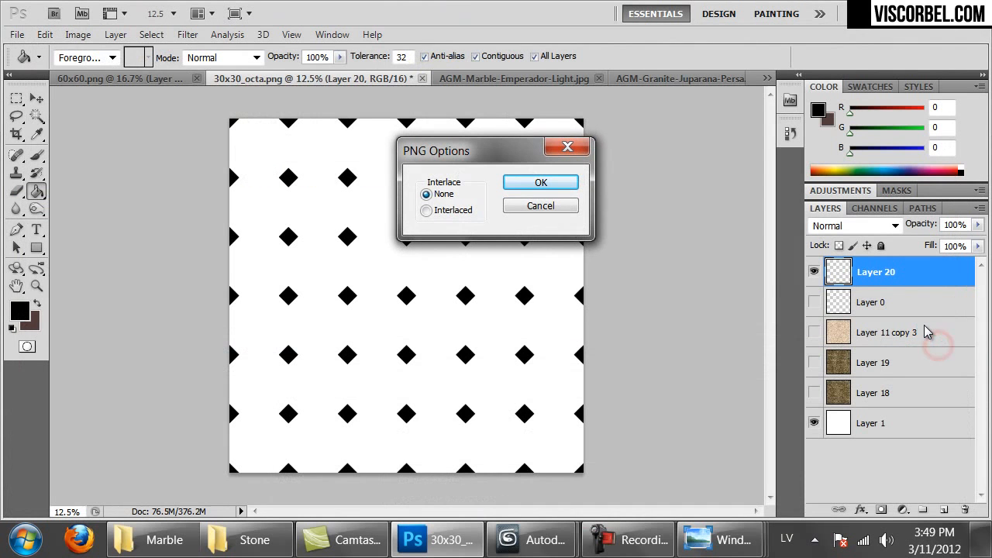
click(534, 184)
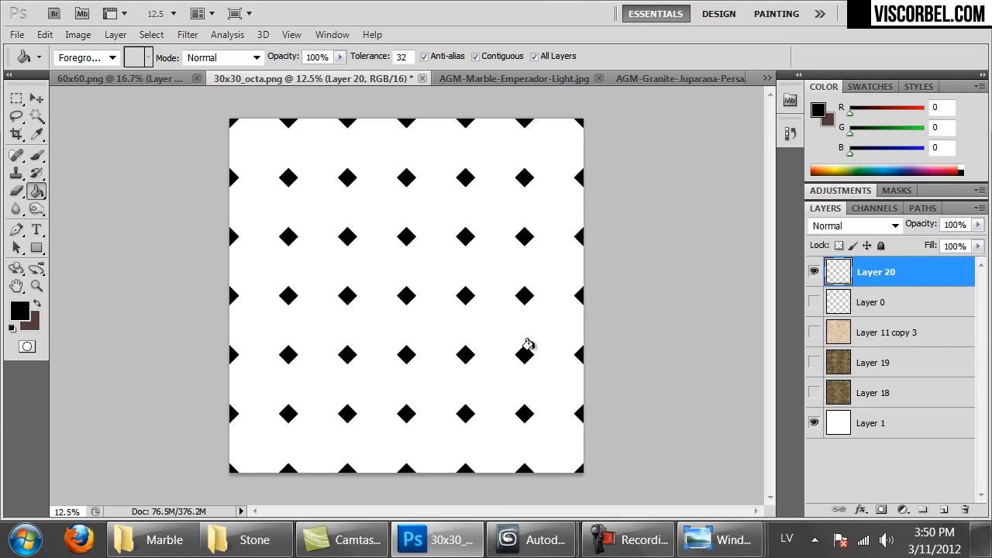
Back in 3ds Max, return from the Mix bump to Material #30 and pick the empty third-row sample slot
mouse_move(533, 540)
click(424, 472)
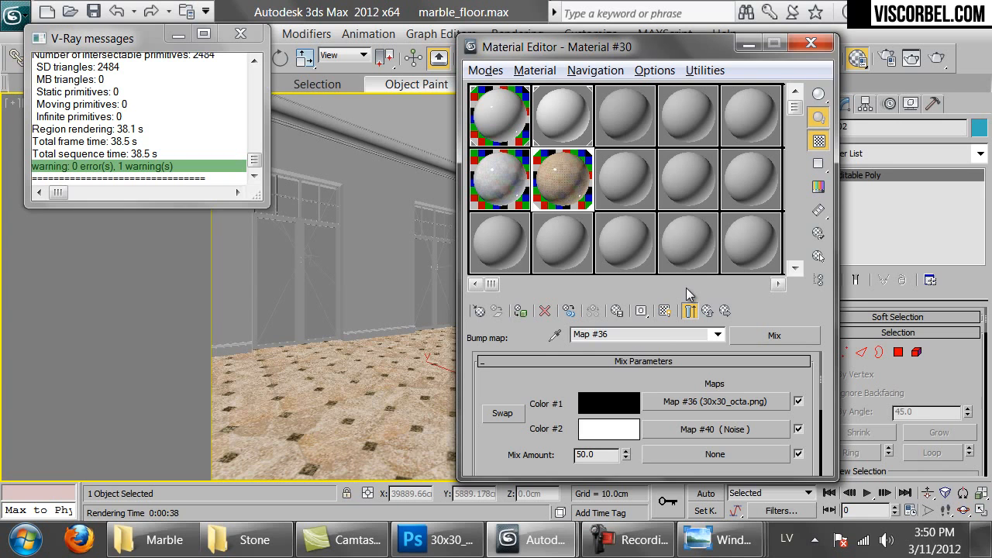
click(689, 310)
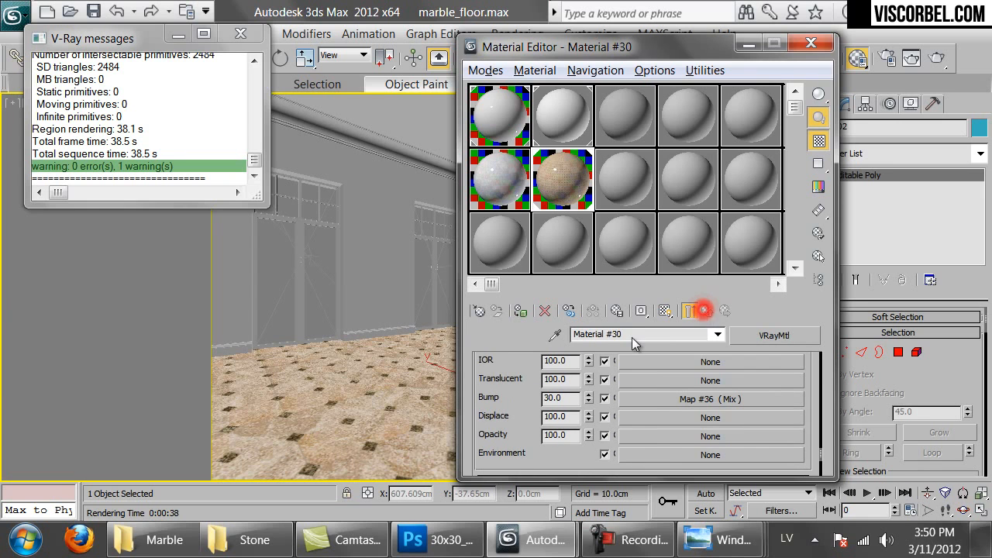
scroll(518, 366, up, 5)
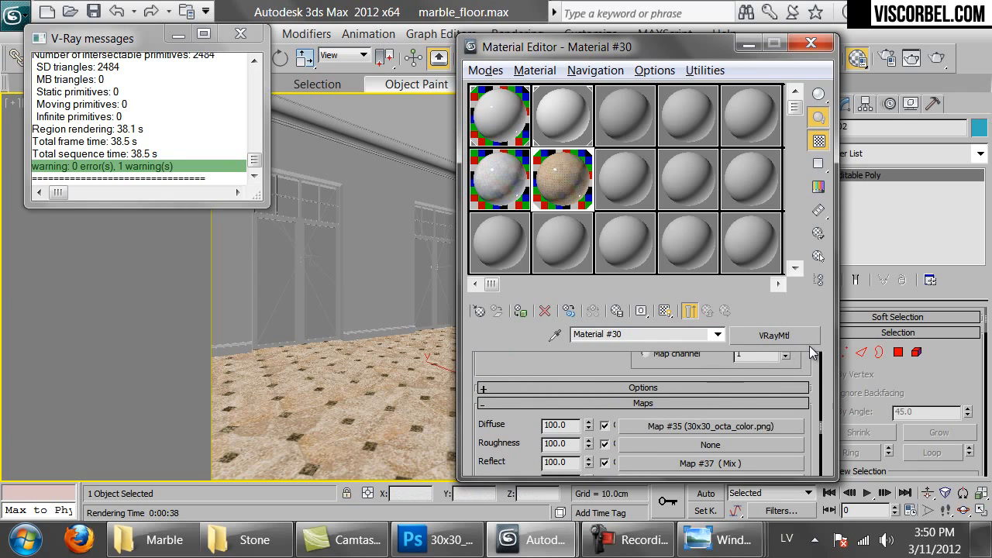
click(781, 338)
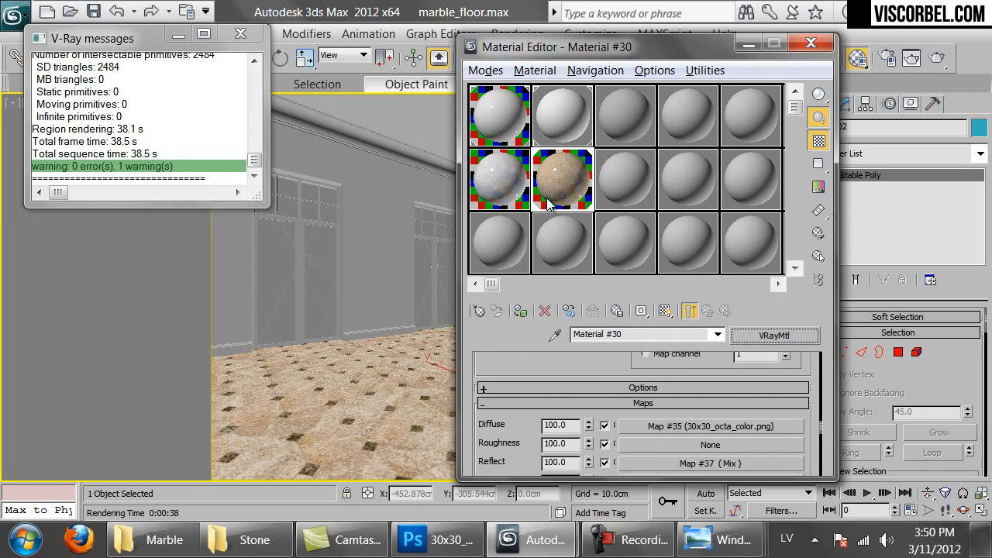
click(505, 228)
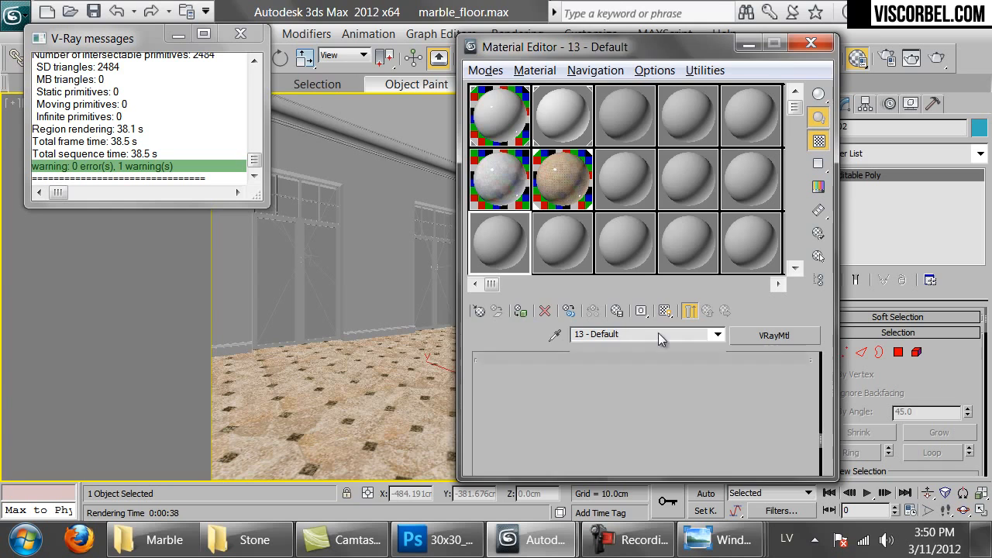
Make Material #30 a VRayBlendMtl with the old material as base, instanced as Coat 1, previewed enlarged
click(773, 335)
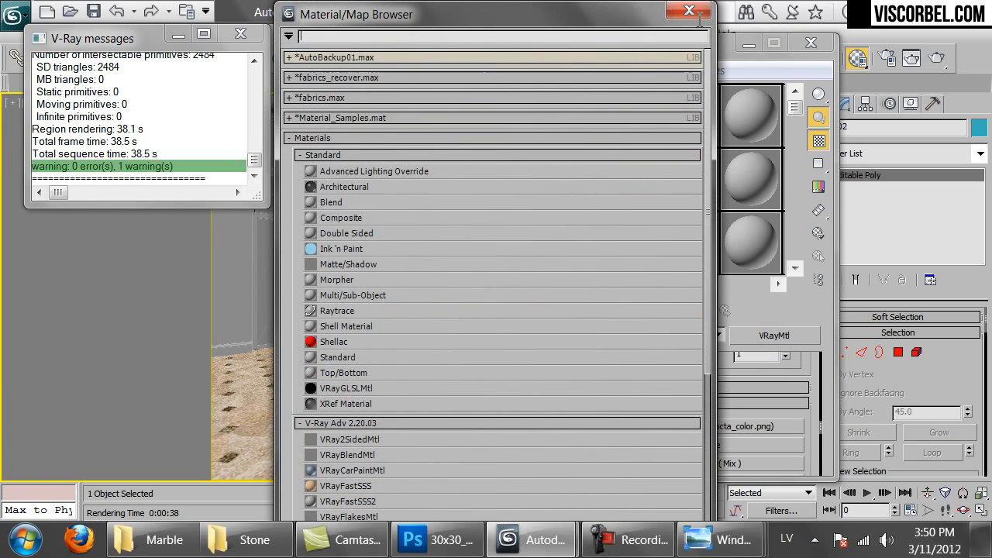
double_click(369, 456)
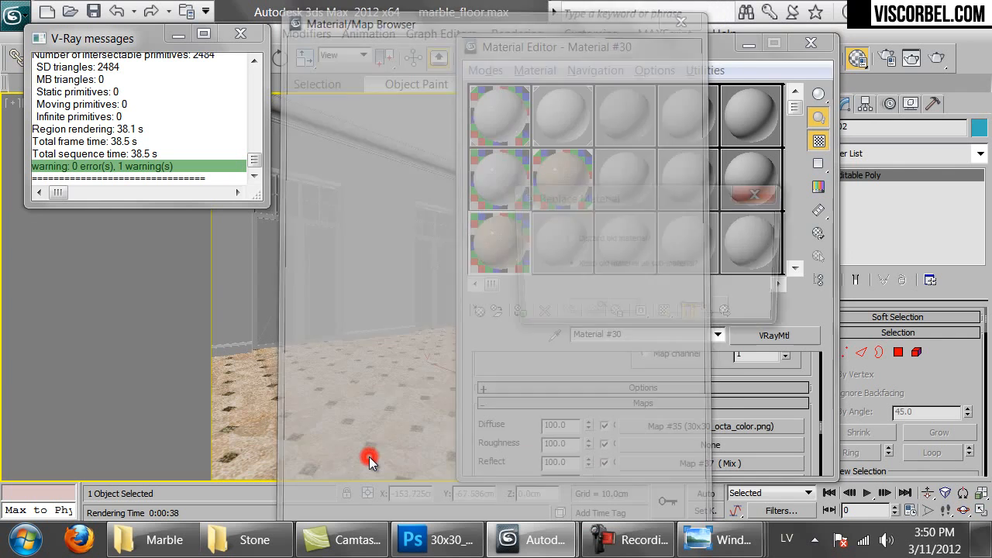
click(580, 309)
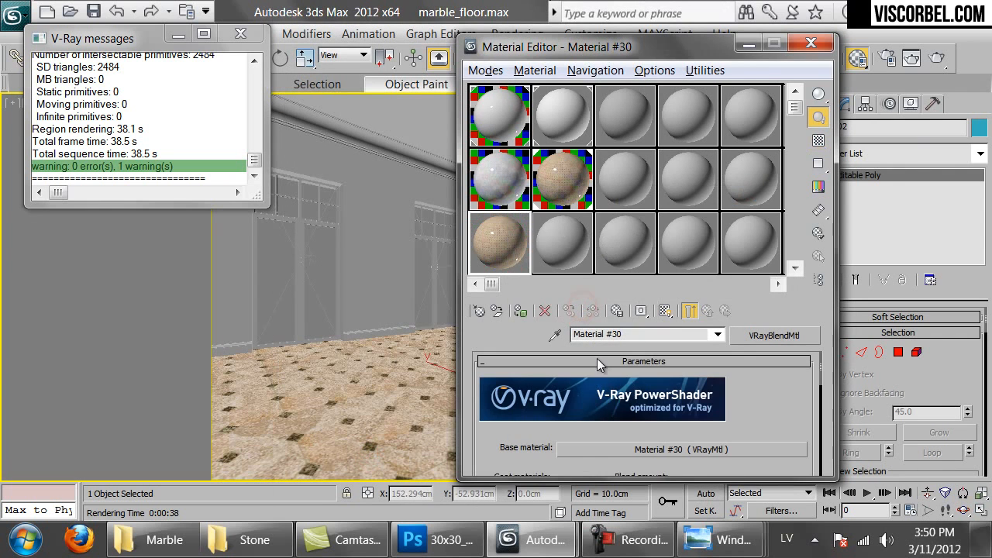
scroll(620, 356, down, 3)
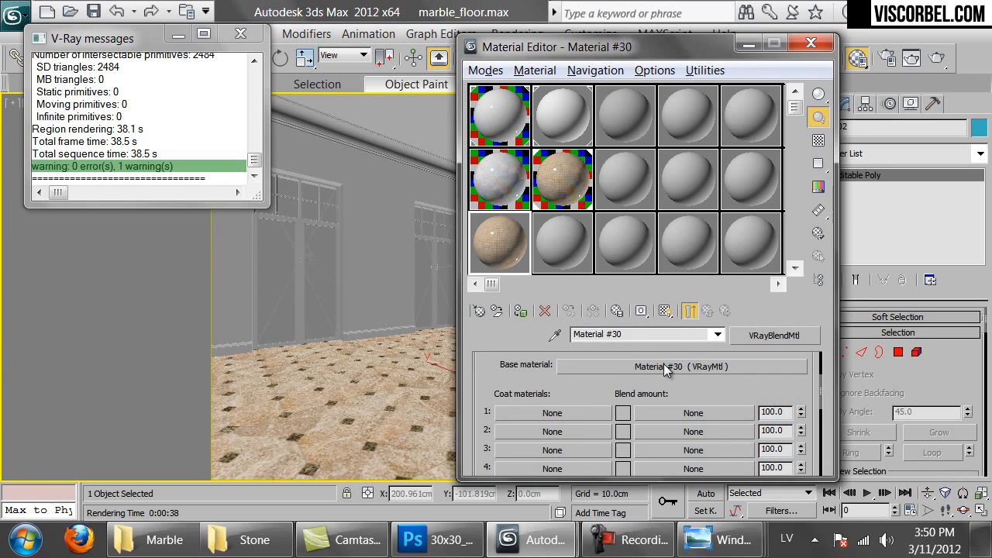
drag(659, 367, 547, 417)
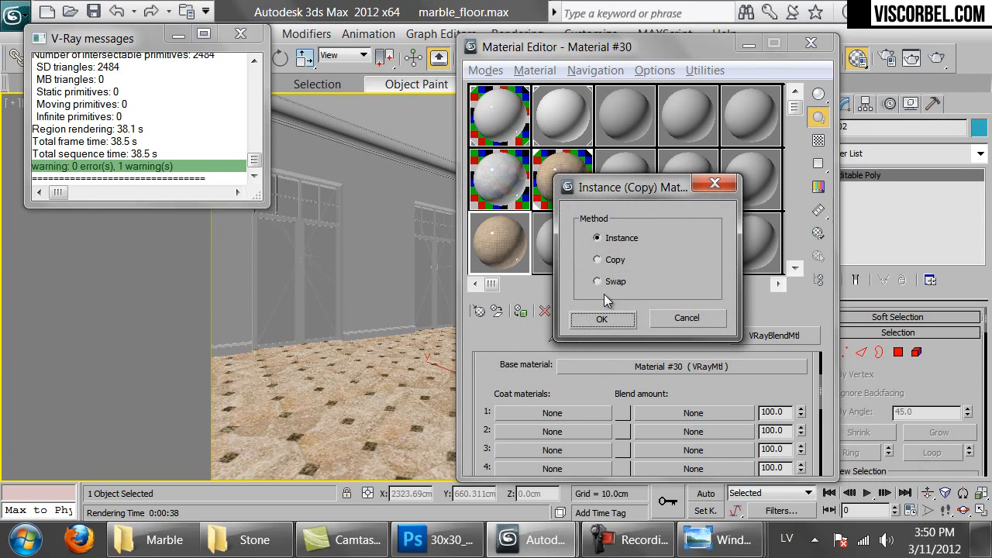
click(598, 316)
click(549, 417)
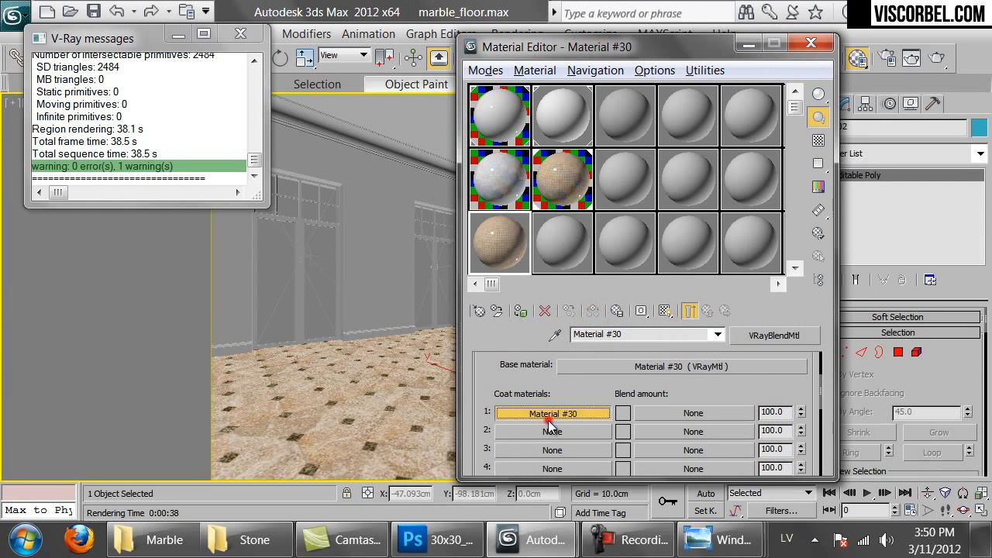
double_click(498, 236)
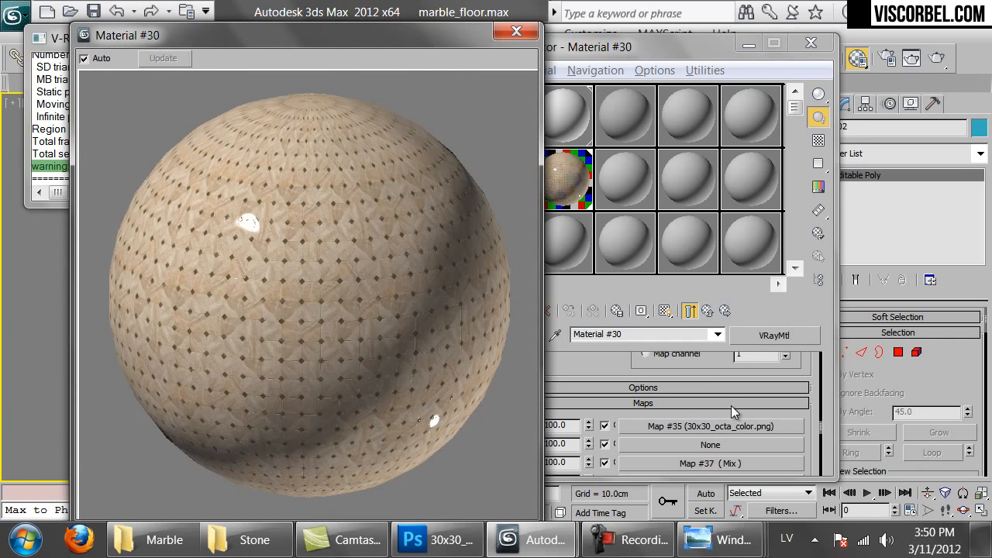
Remove the Mix map from Coat 1's reflect channel and darken the reflect colour to 20
scroll(666, 400, down, 2)
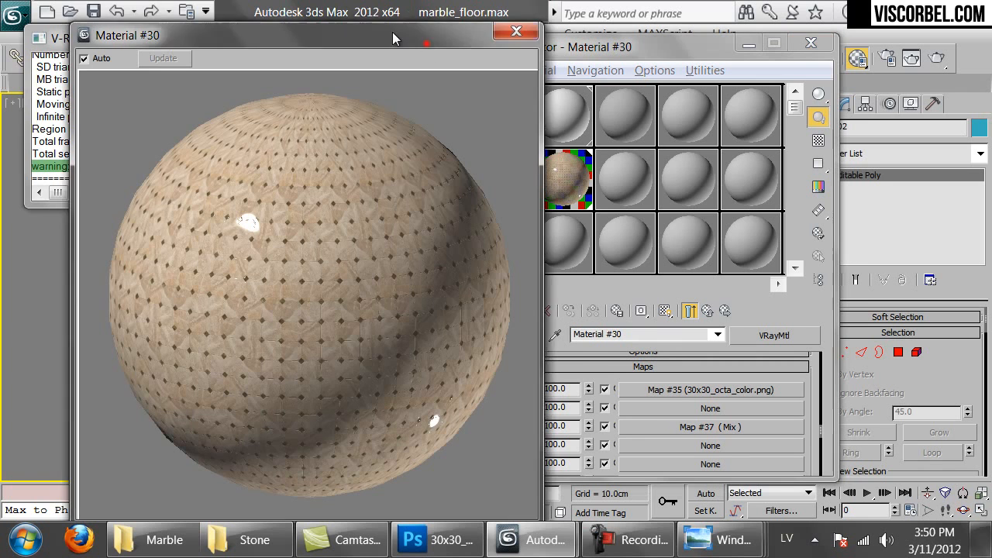
drag(427, 44, 356, 23)
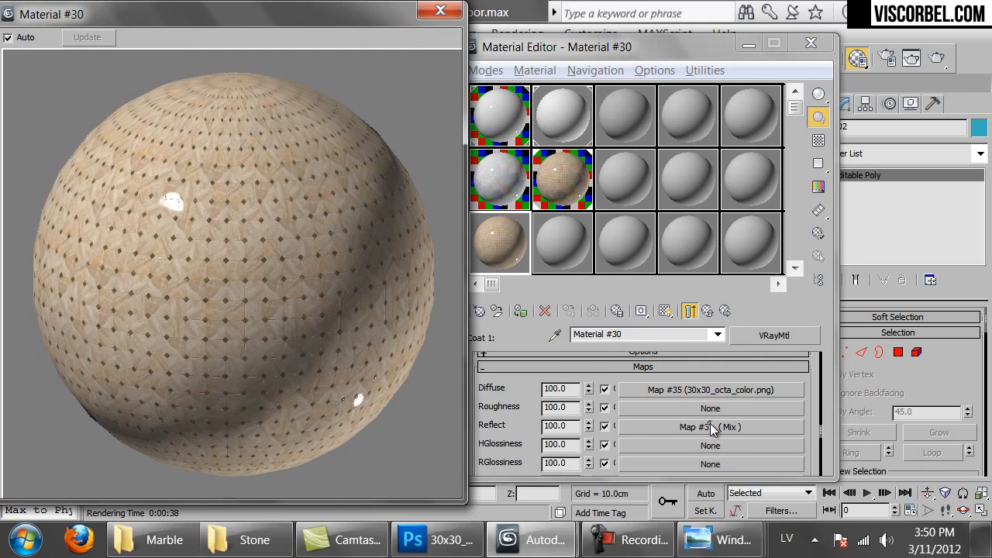
right_click(711, 430)
click(746, 388)
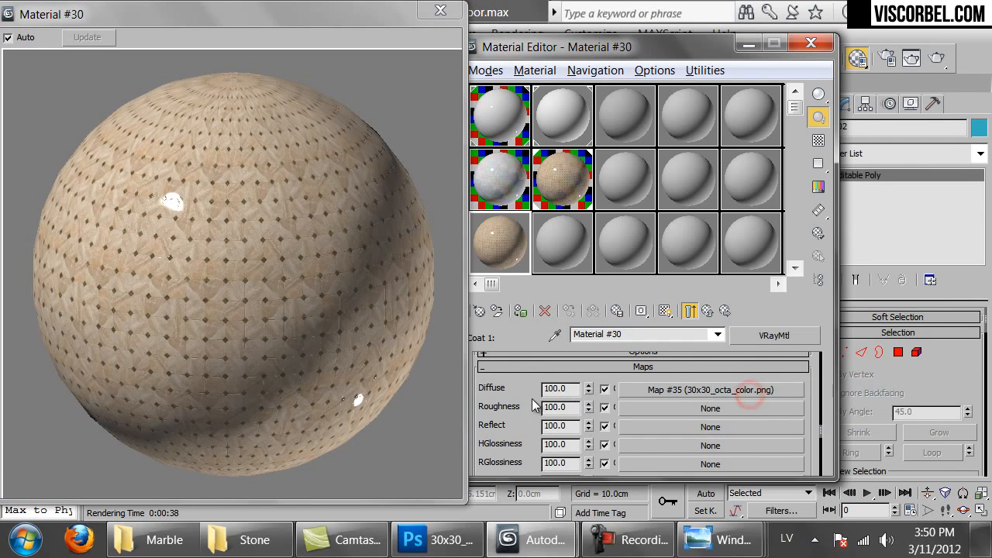
scroll(576, 403, up, 5)
scroll(577, 383, up, 5)
scroll(591, 409, down, 2)
click(600, 433)
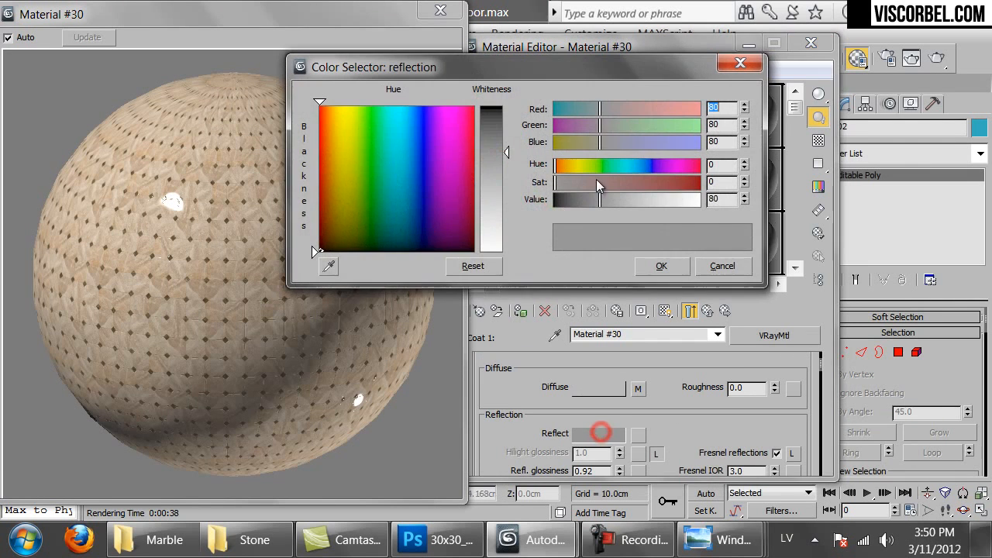
drag(718, 202, 634, 199)
text(20)
key(Return)
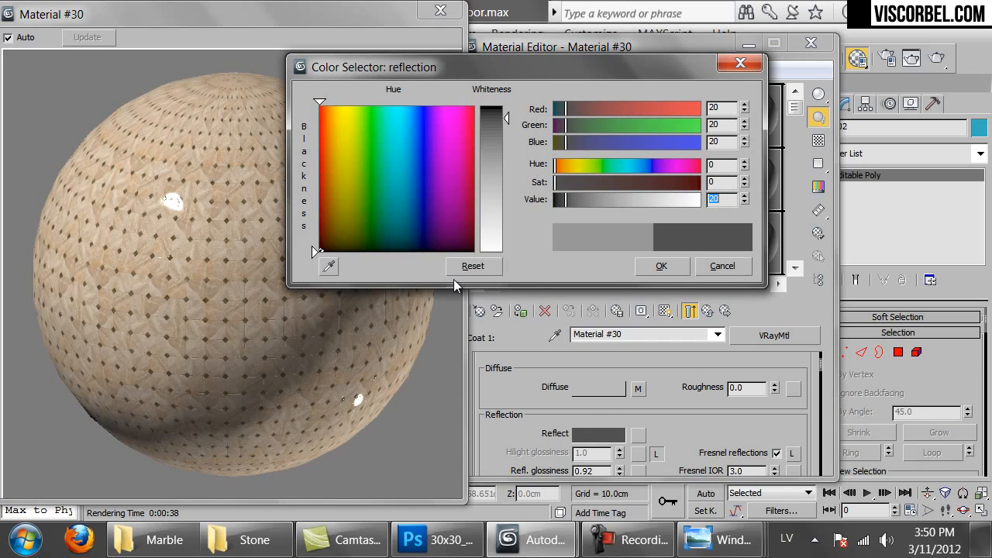
click(657, 262)
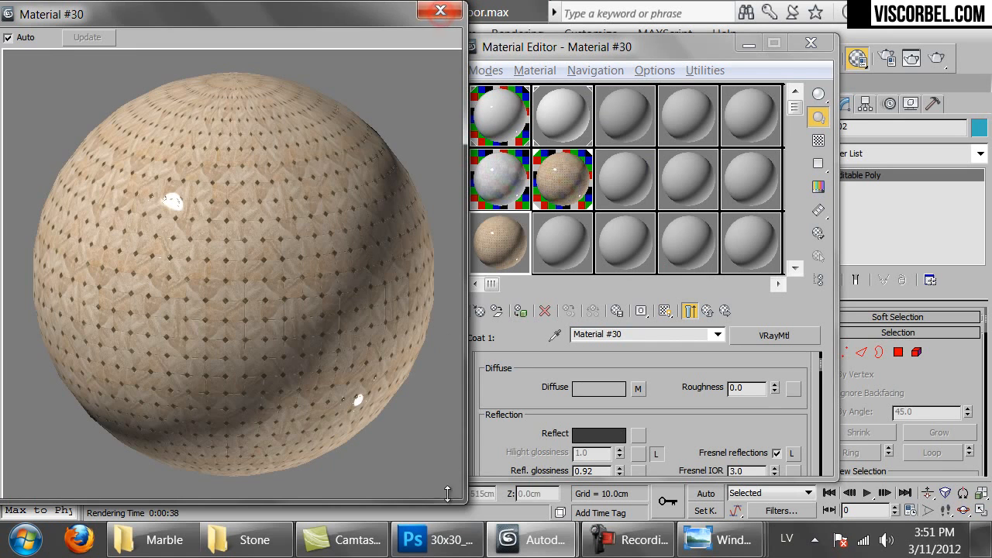
Compare coat-only and blended previews, set the reflect colour to 10 and lower the glossiness
drag(464, 502, 197, 68)
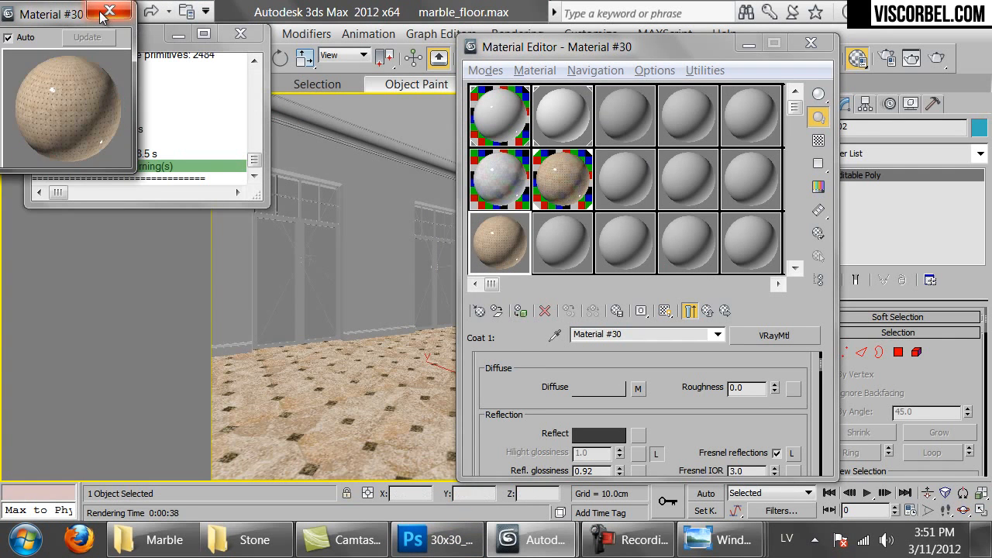
click(102, 13)
click(687, 310)
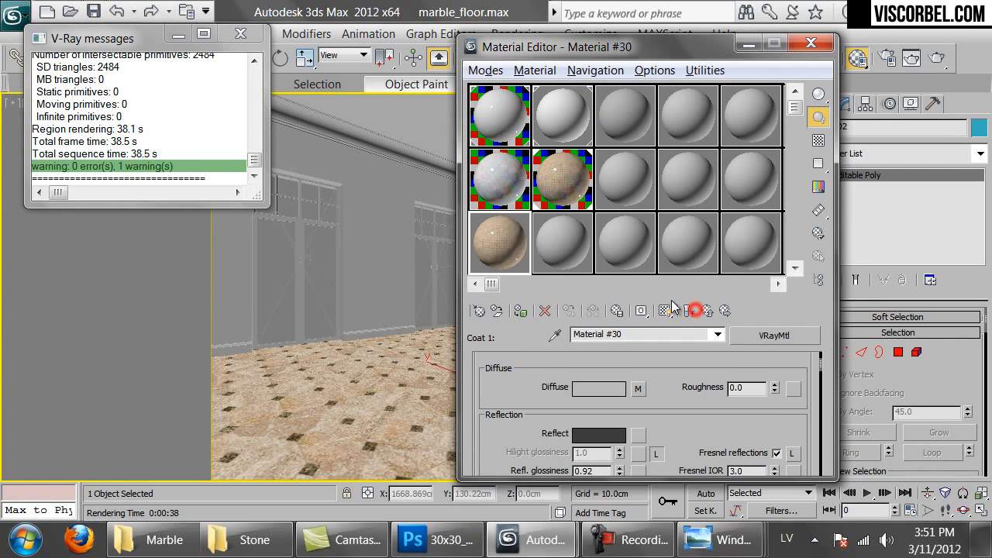
double_click(504, 241)
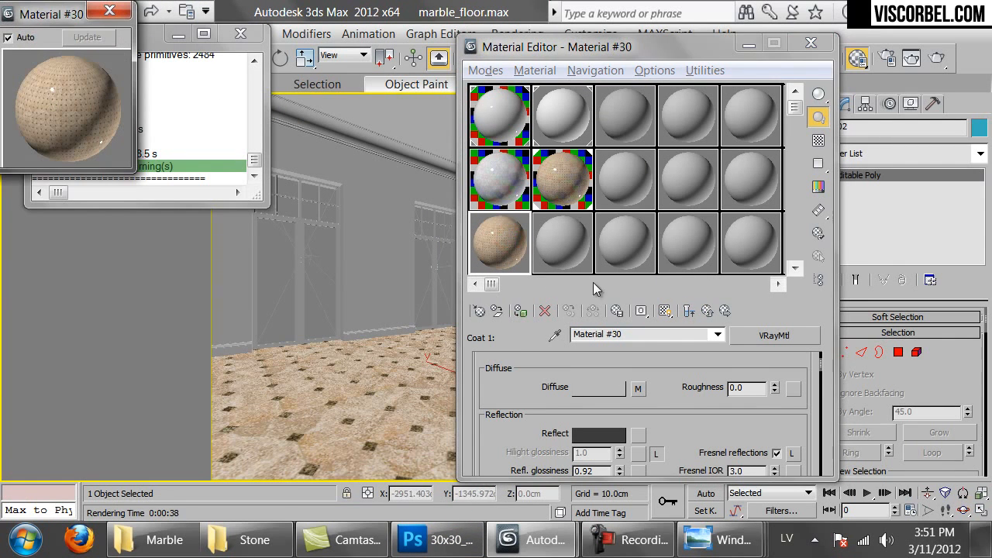
click(689, 311)
click(690, 315)
scroll(676, 430, down, 2)
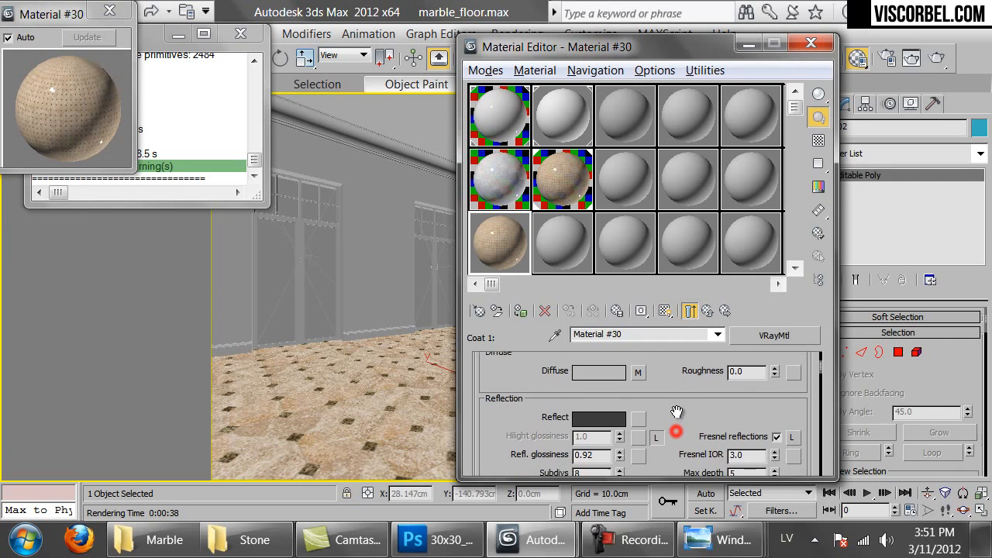
click(606, 408)
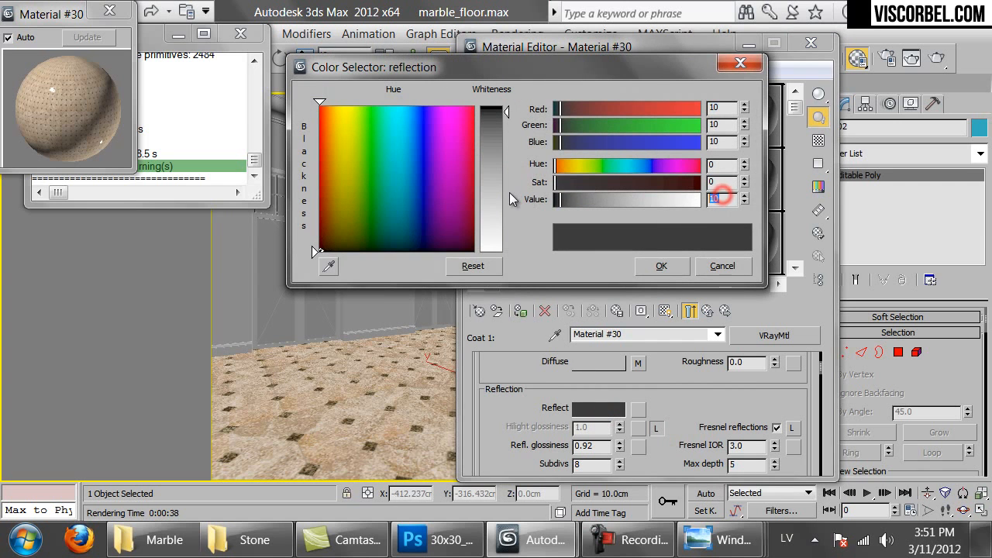
click(661, 265)
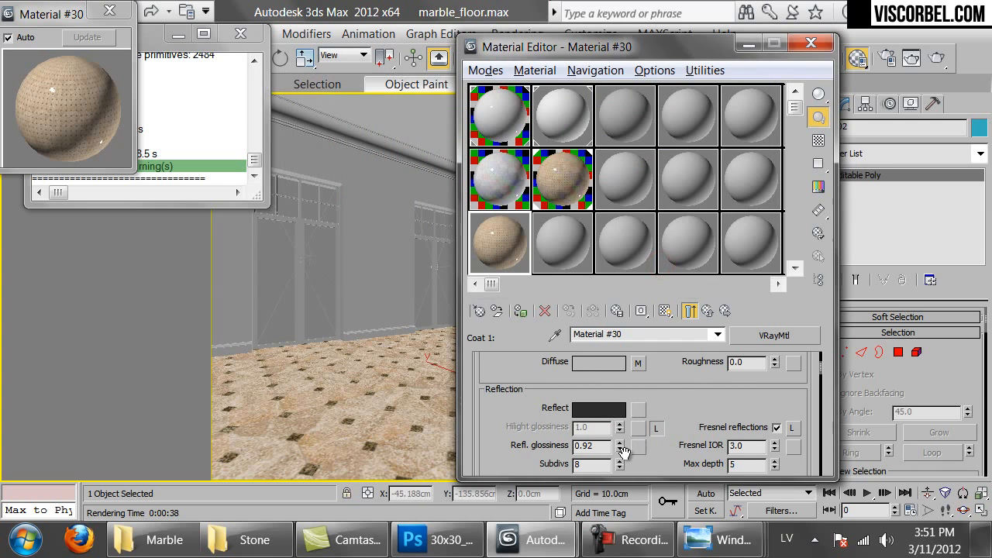
drag(621, 450, 621, 464)
Set reflection glossiness to 0.66 and reflect colour to 19, then return to the blend material
drag(128, 167, 397, 370)
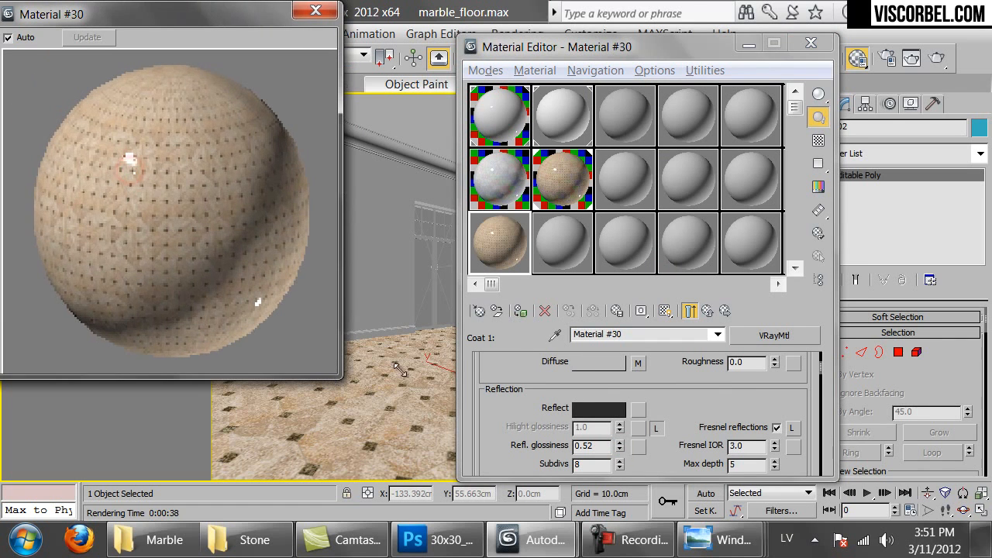
click(690, 311)
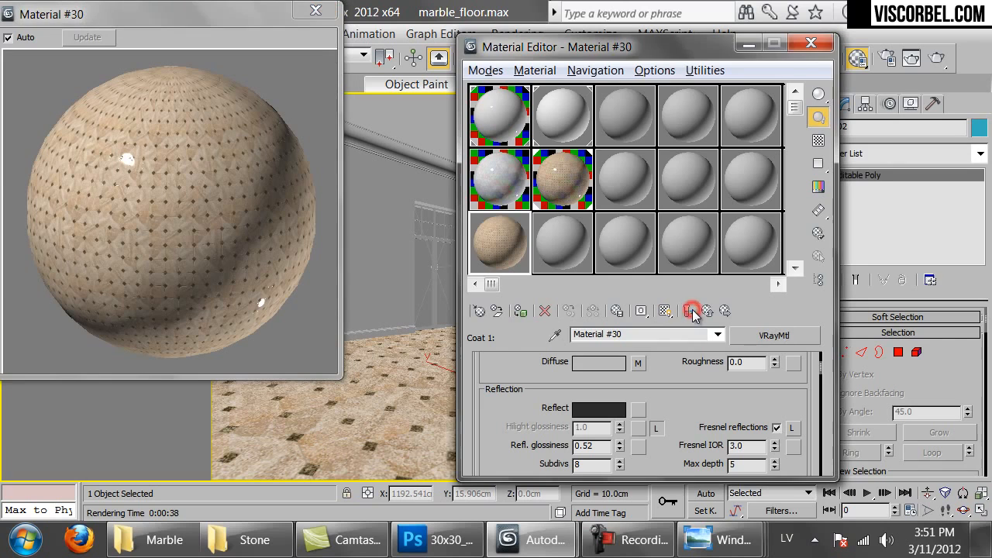
drag(620, 448, 618, 436)
click(600, 409)
drag(564, 199, 604, 199)
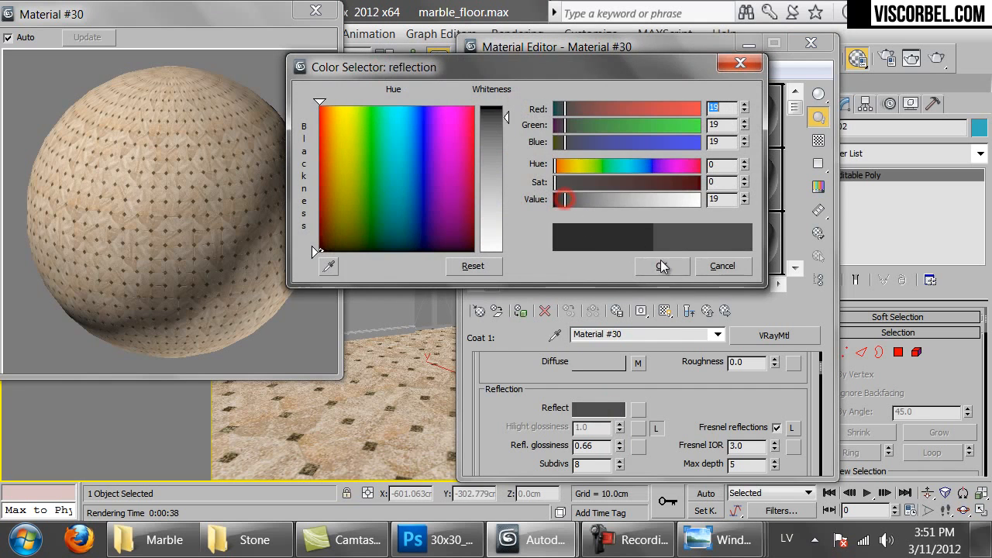
click(661, 266)
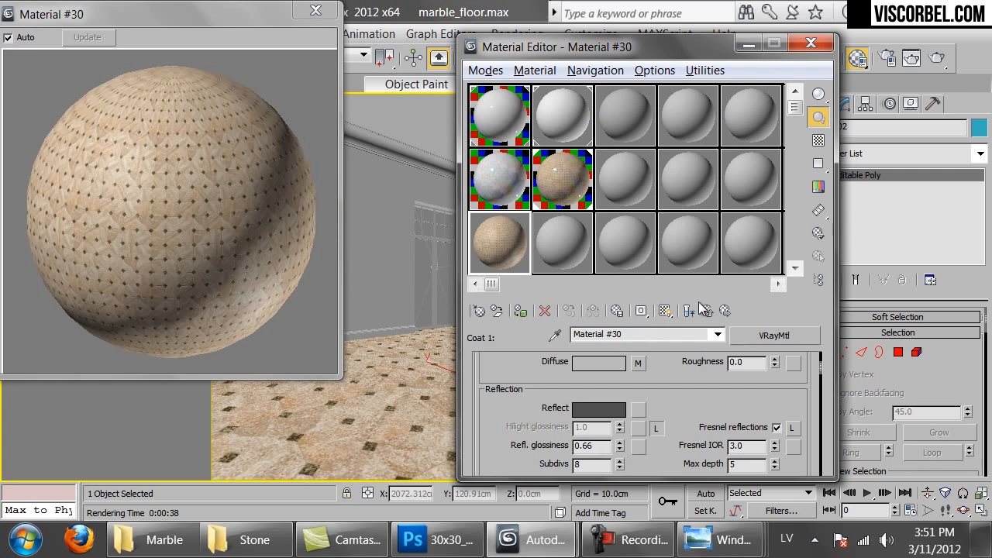
click(706, 312)
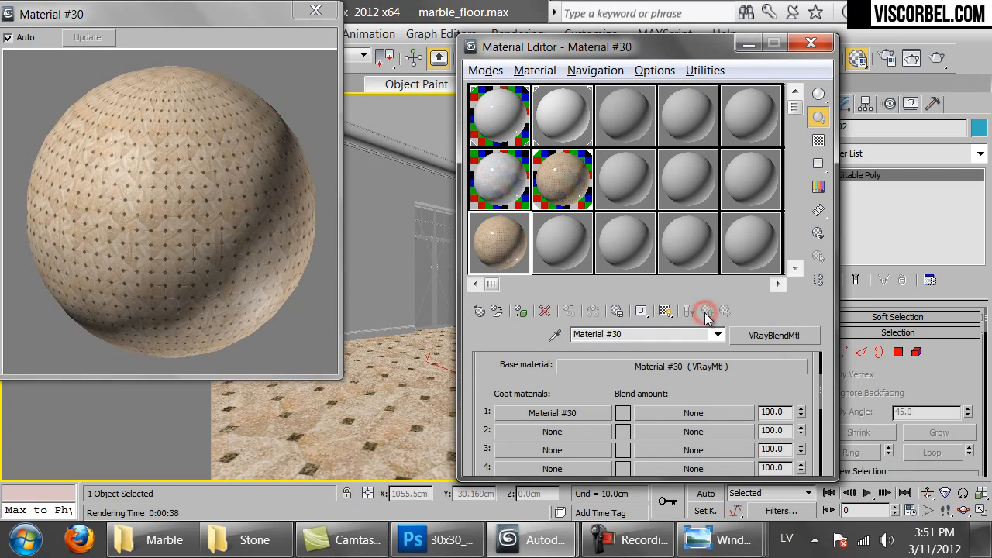
Load the 30x30 squares PNG as a Bitmap mask in Coat 1's blend slot
click(677, 412)
double_click(418, 168)
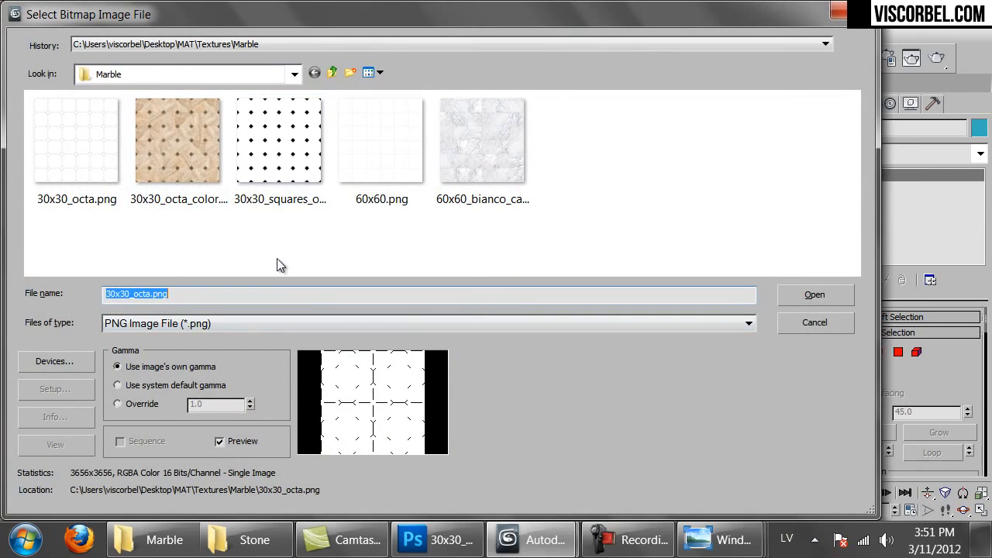
double_click(308, 129)
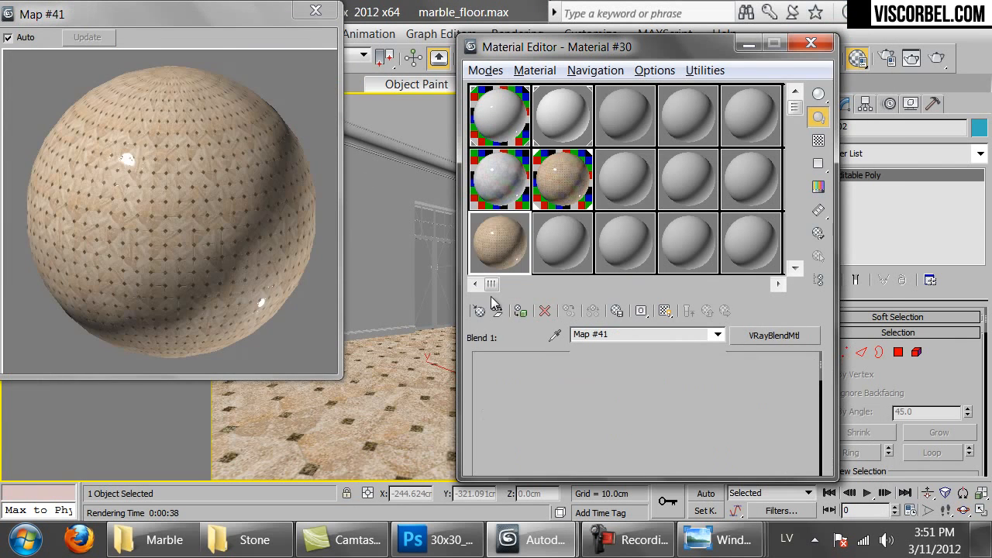
Switch the mask to real-world scale at 180 cm wide by 180 cm high
click(486, 422)
double_click(631, 451)
text(108)
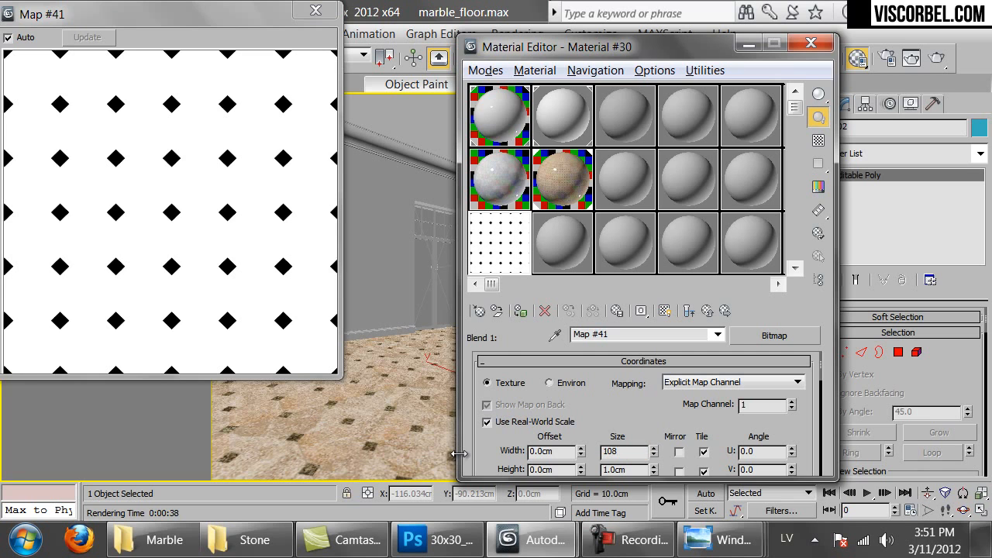
double_click(632, 469)
text(180)
key(Return)
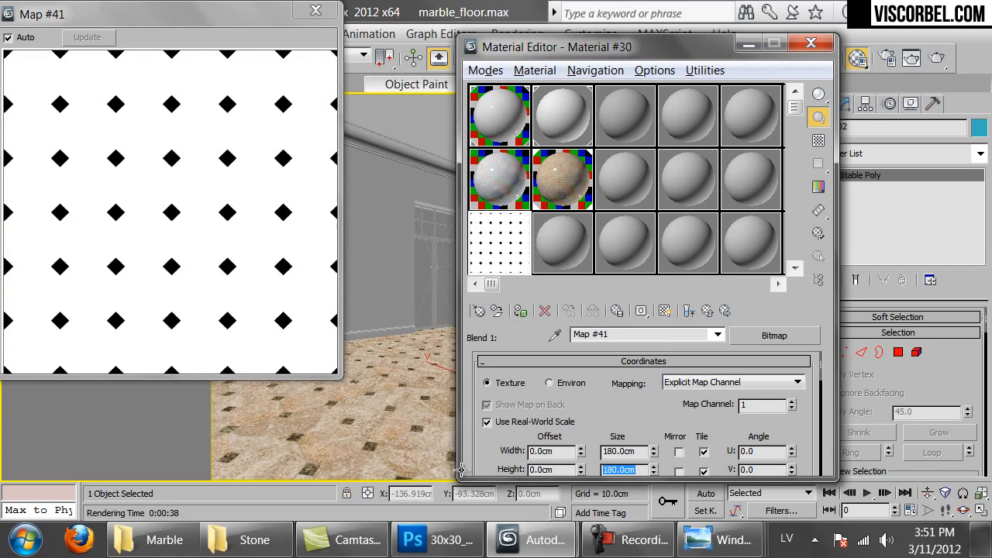
Invert the squares mask in its Output settings and run a quick test render
click(689, 311)
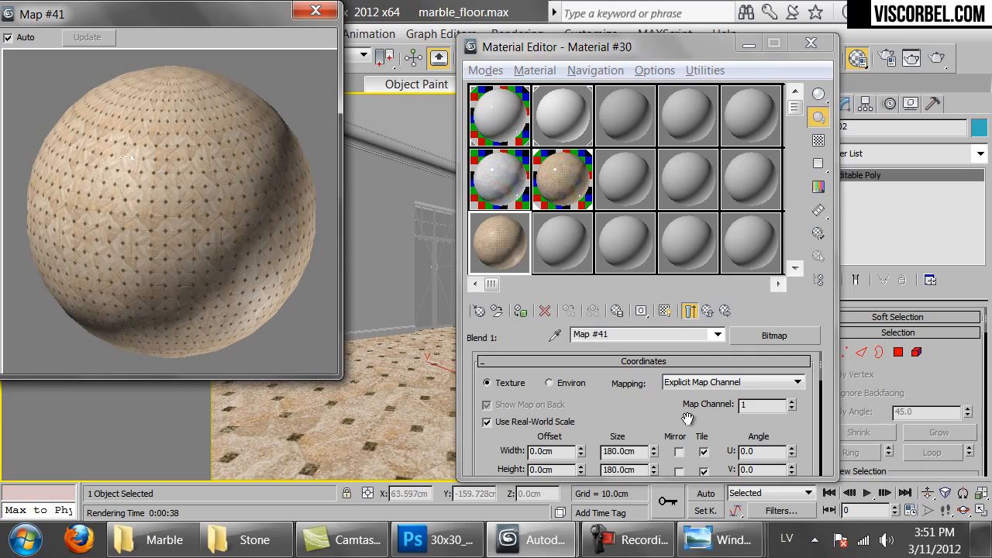
scroll(604, 407, down, 10)
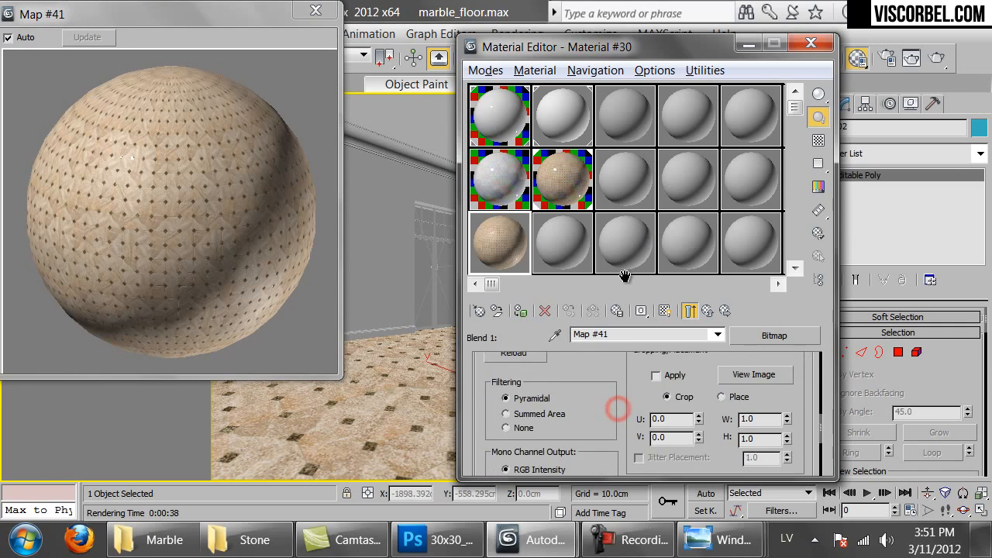
click(510, 469)
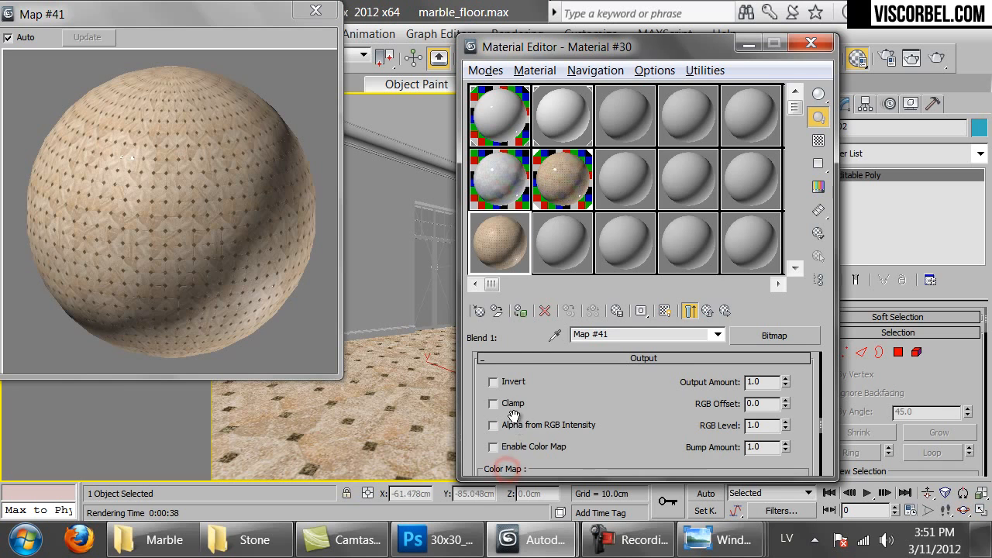
click(508, 384)
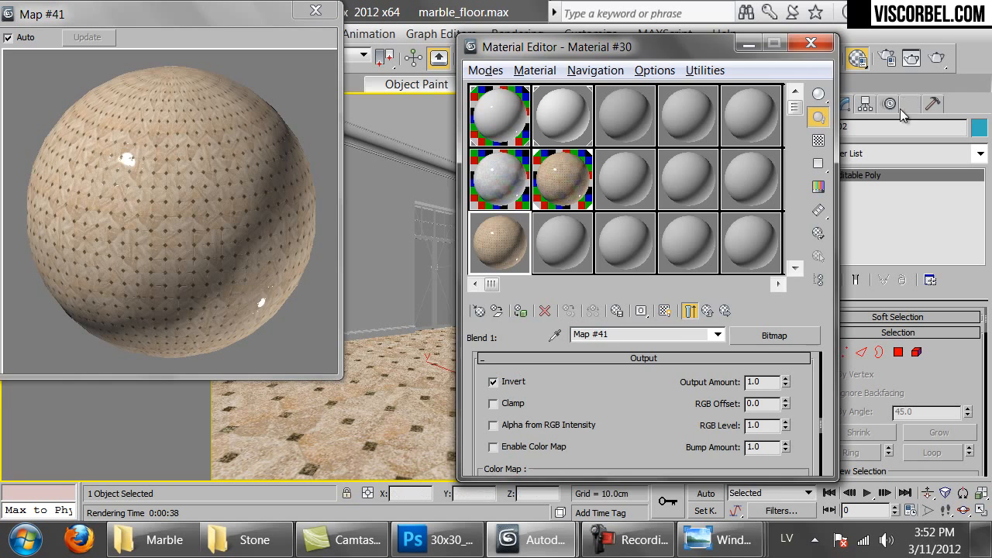
click(936, 57)
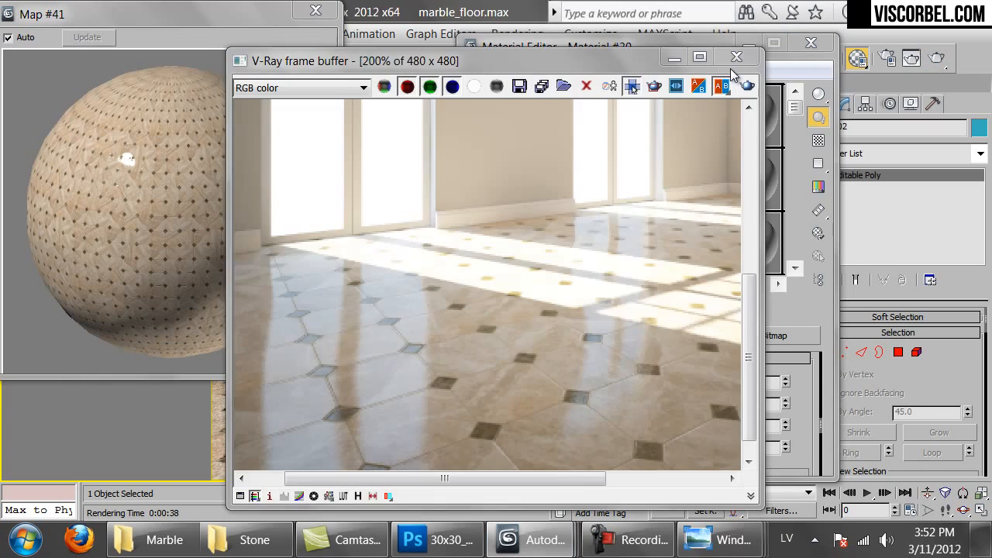
click(737, 58)
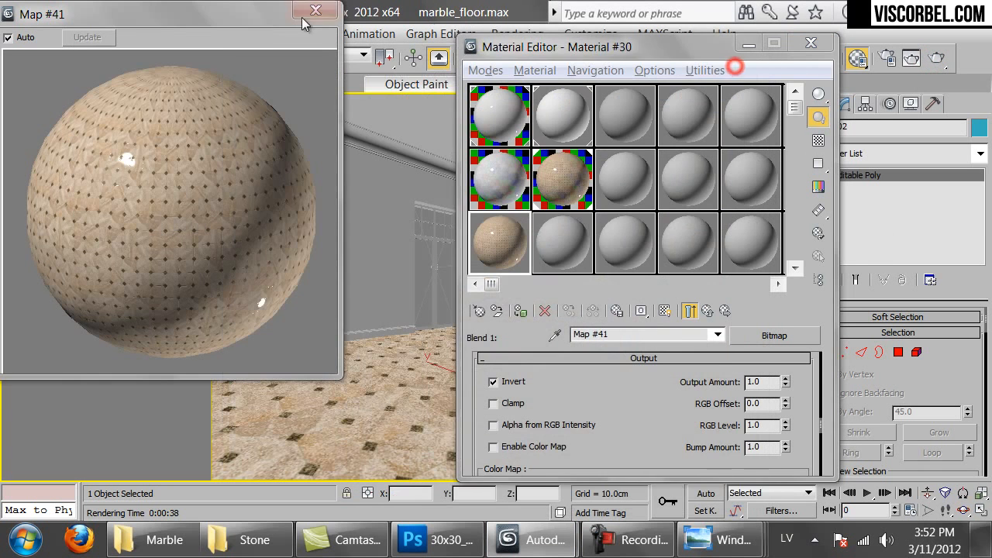
Assign the blend material to the floor, renamed to Material #305
click(316, 11)
drag(329, 407, 311, 441)
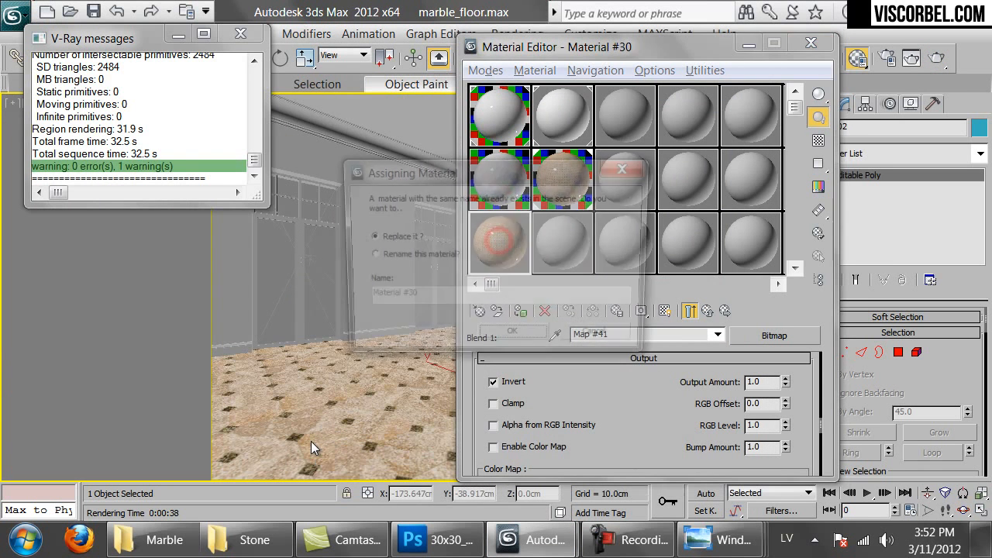
click(420, 260)
click(421, 296)
text(5)
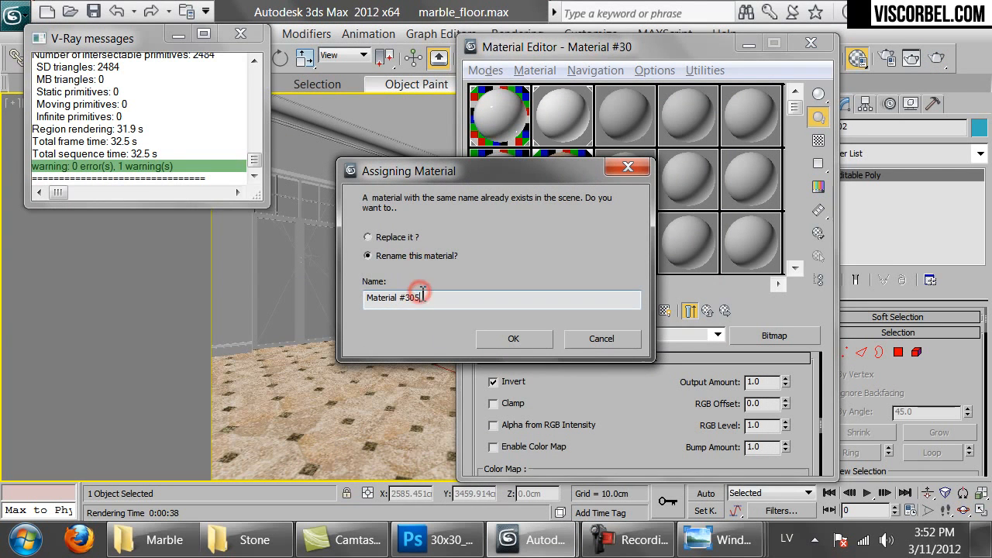
click(515, 341)
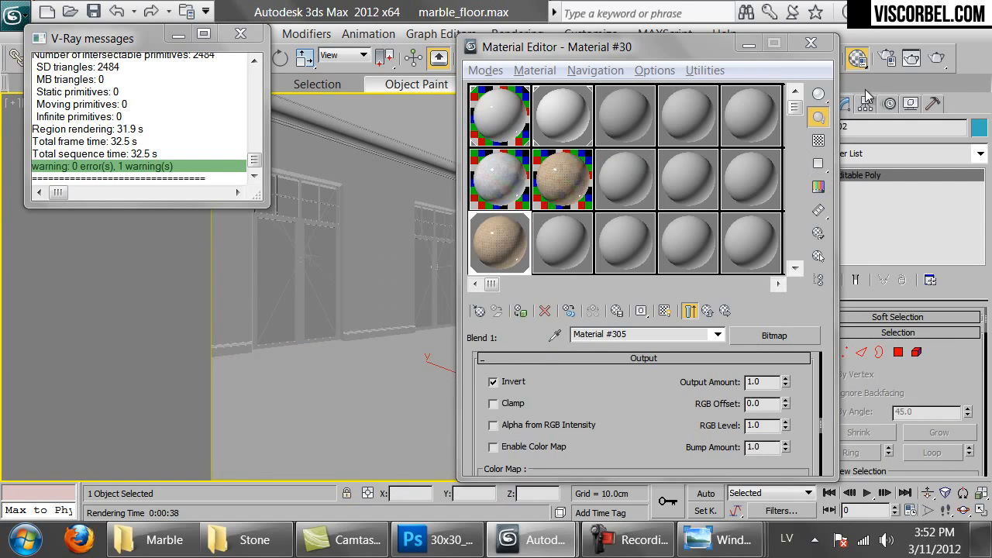
Render the room with the new floor material and inspect the frame buffer
click(936, 57)
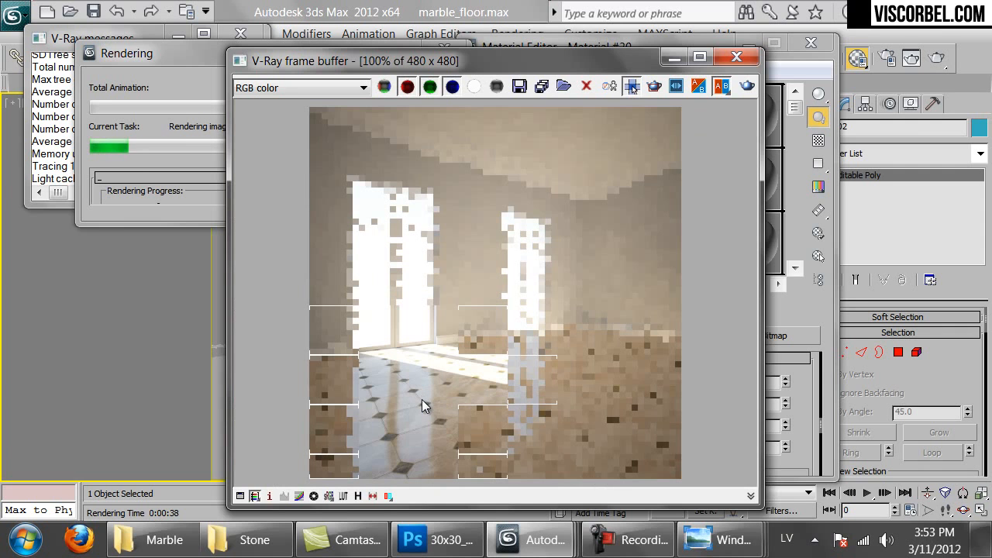
scroll(434, 415, up, 1)
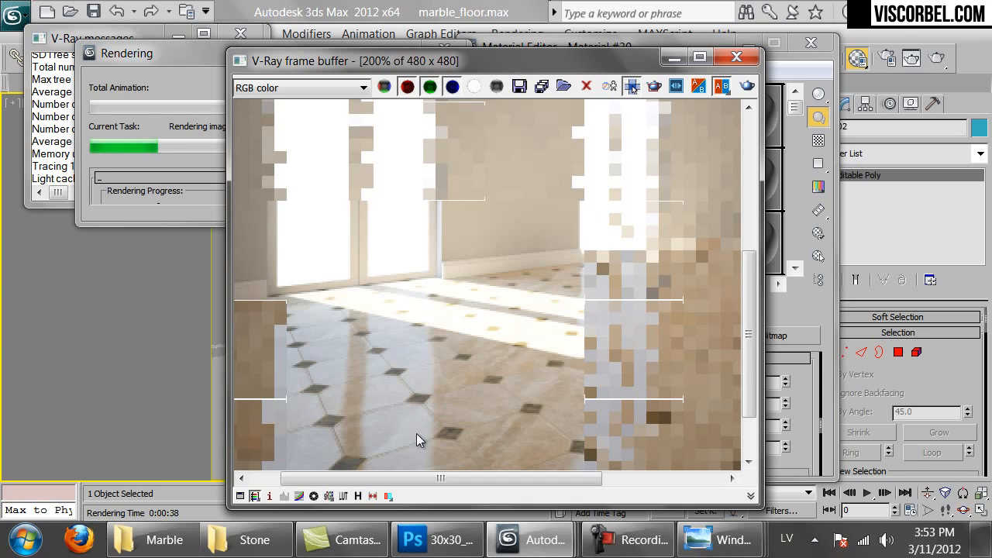
middle_drag(448, 431, 487, 273)
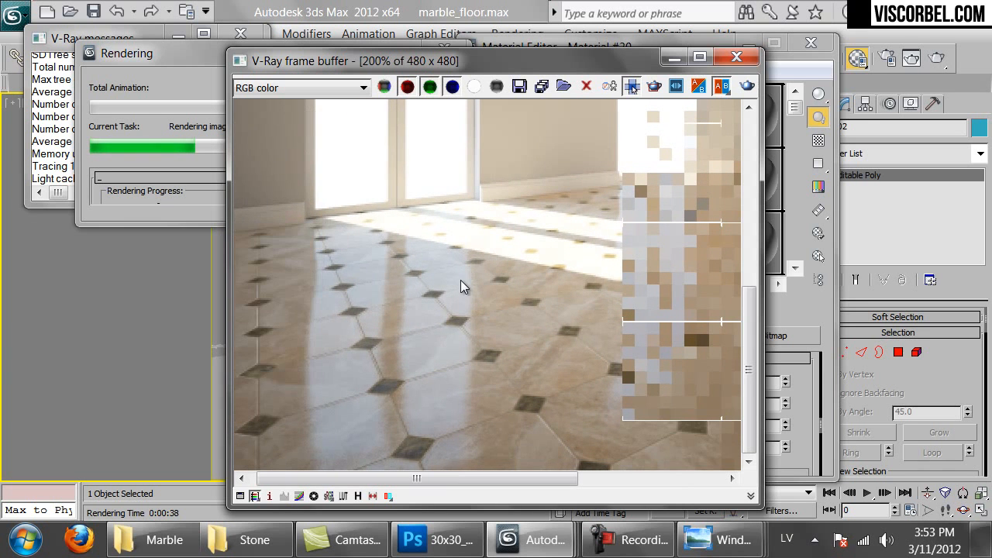
scroll(482, 318, down, 1)
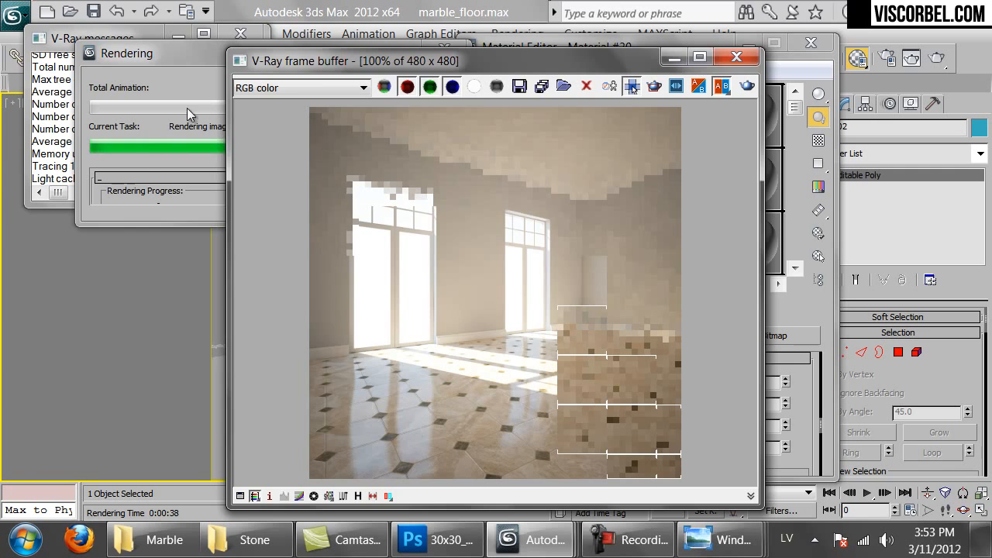
click(128, 190)
click(439, 77)
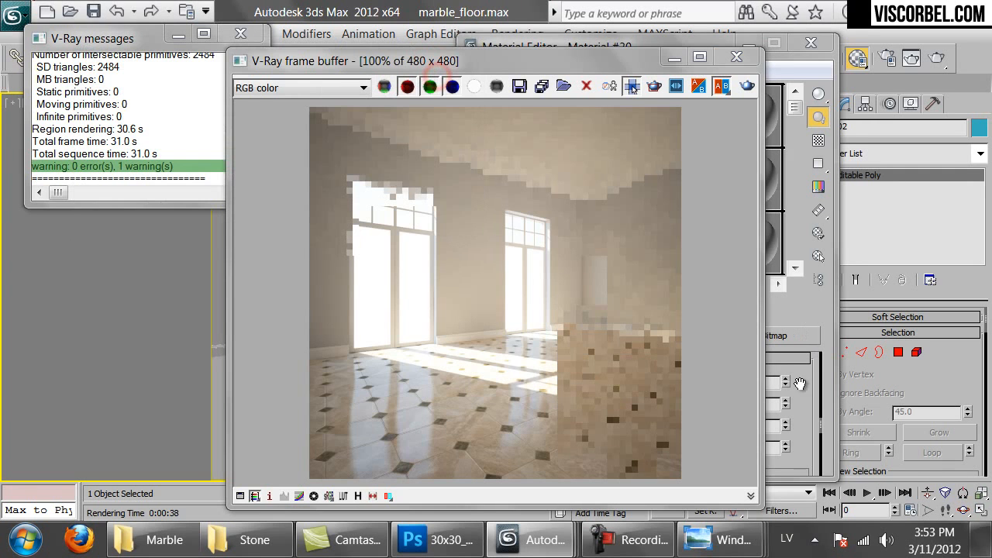
click(799, 383)
Return to Material #305, open Coat 1, and clear its diffuse texture map
click(706, 311)
click(706, 311)
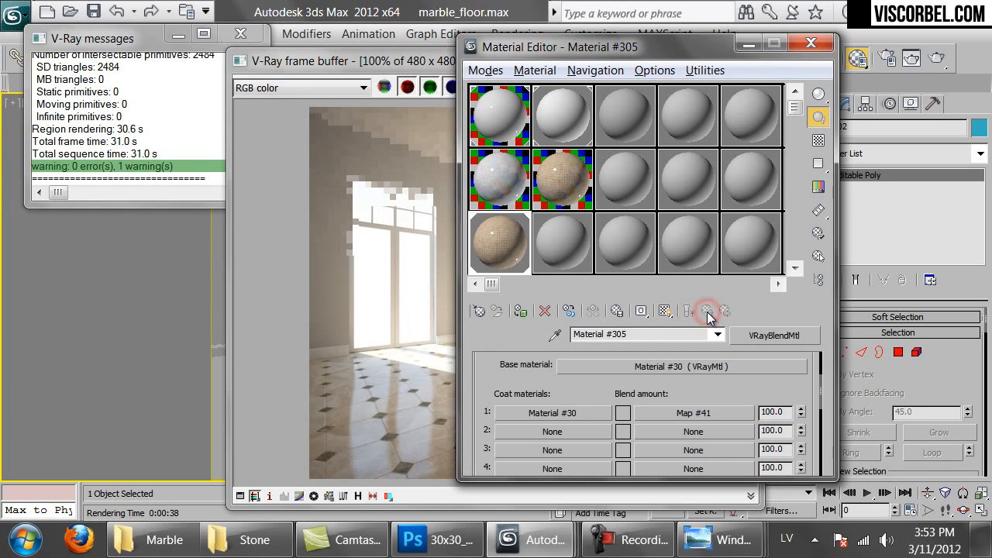
click(586, 414)
drag(499, 373, 496, 398)
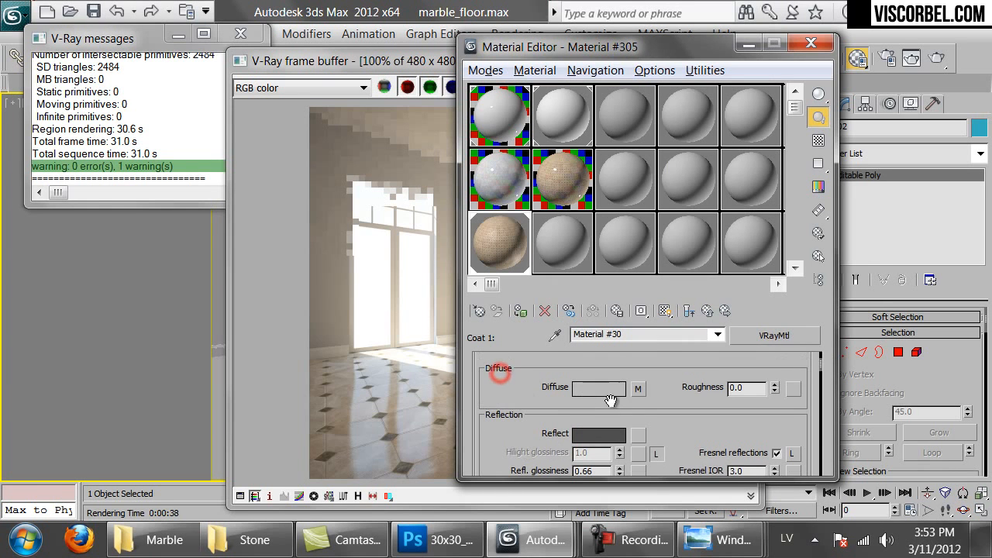
right_click(643, 396)
click(685, 318)
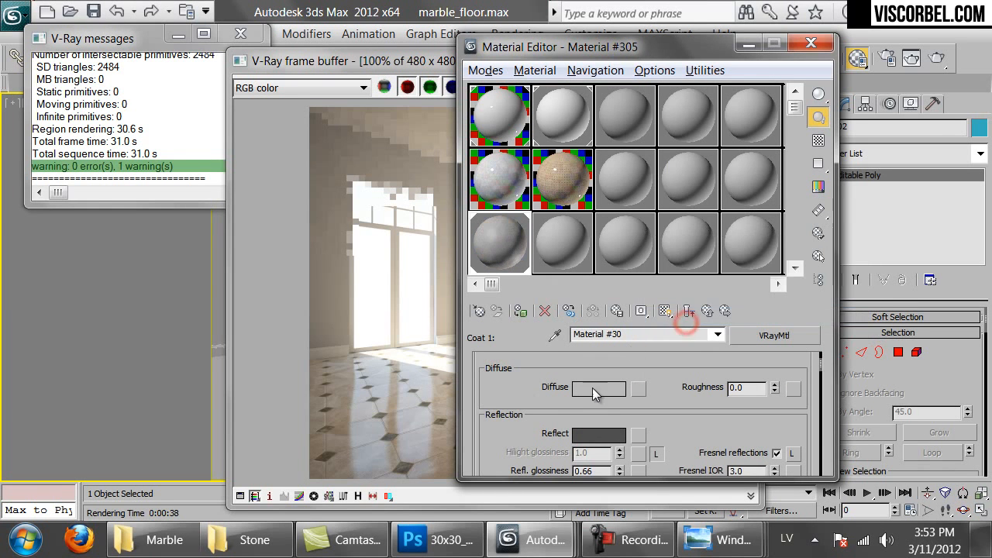
Set Coat 1's diffuse colour to near-black, RGB 1,1,1 (Value 1)
click(594, 388)
drag(611, 203, 587, 230)
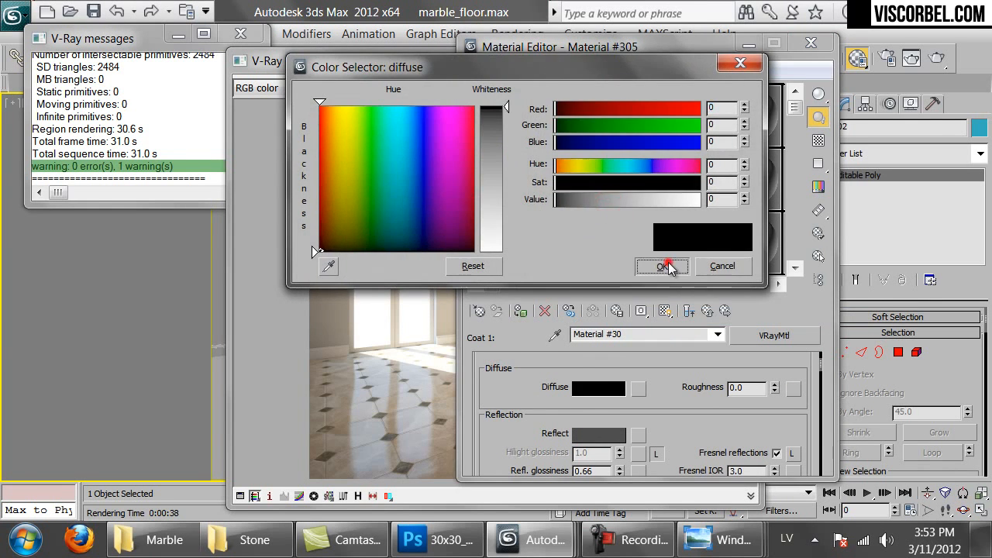
click(668, 267)
click(689, 310)
double_click(512, 237)
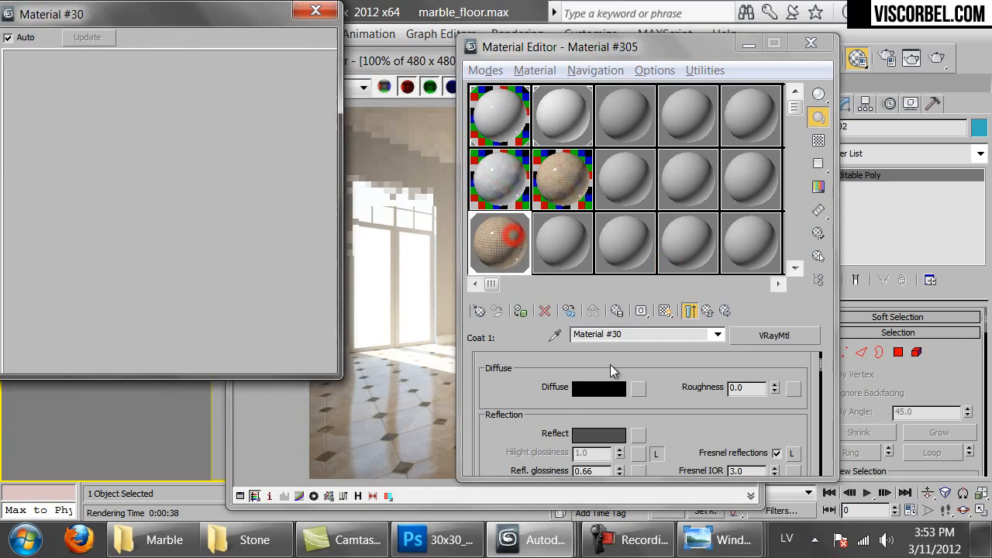
click(609, 387)
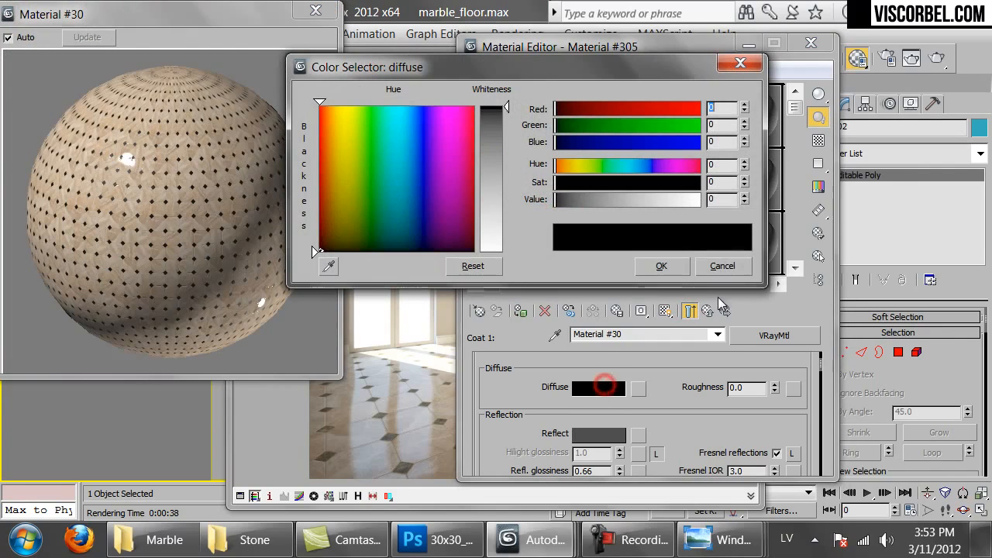
click(744, 195)
click(659, 264)
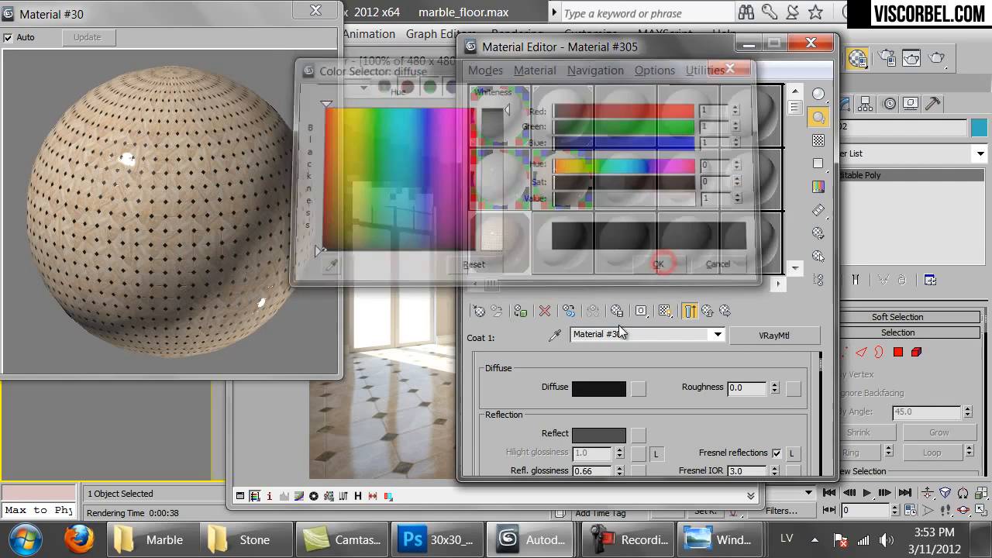
Start a new render from the V-Ray frame buffer to check the dark insets
click(402, 383)
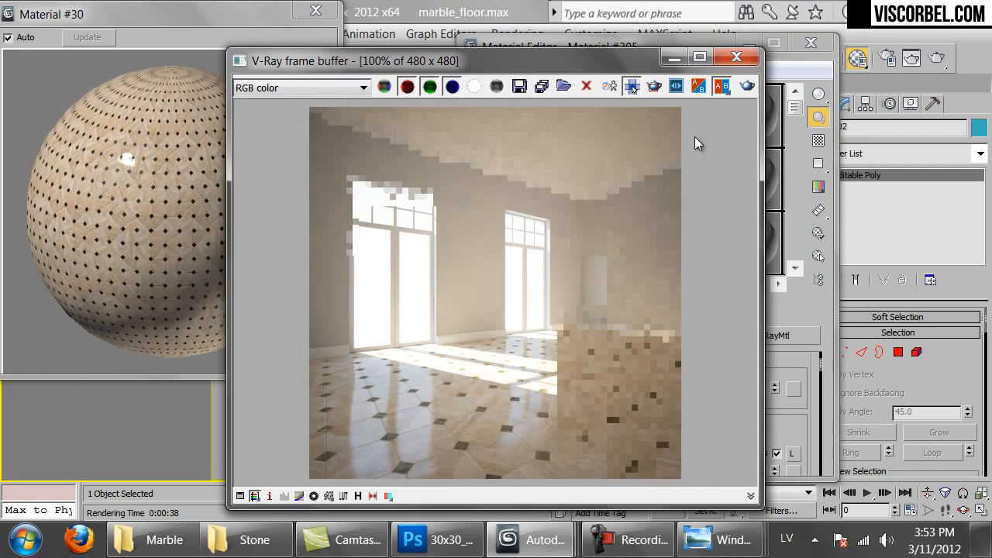
click(744, 86)
scroll(462, 362, down, 1)
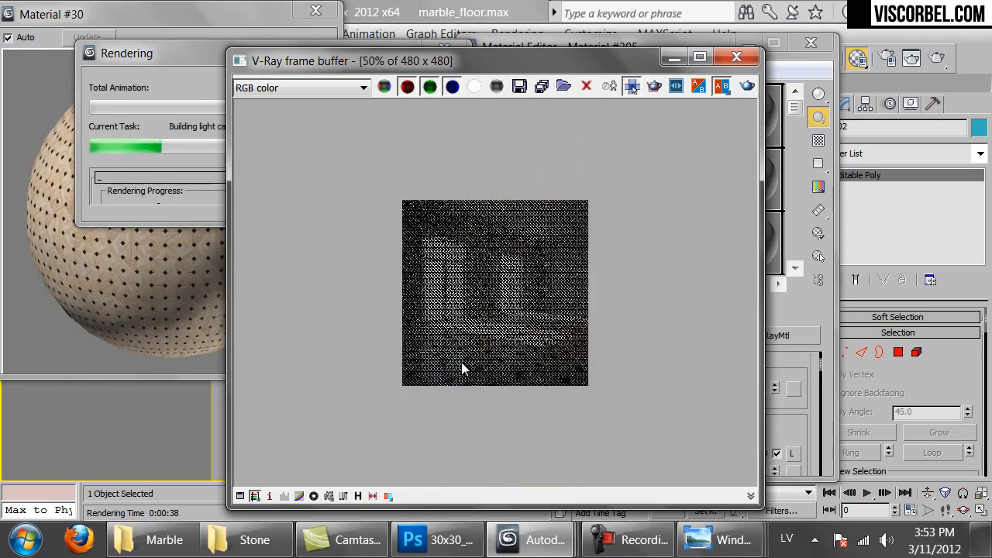
scroll(461, 362, up, 1)
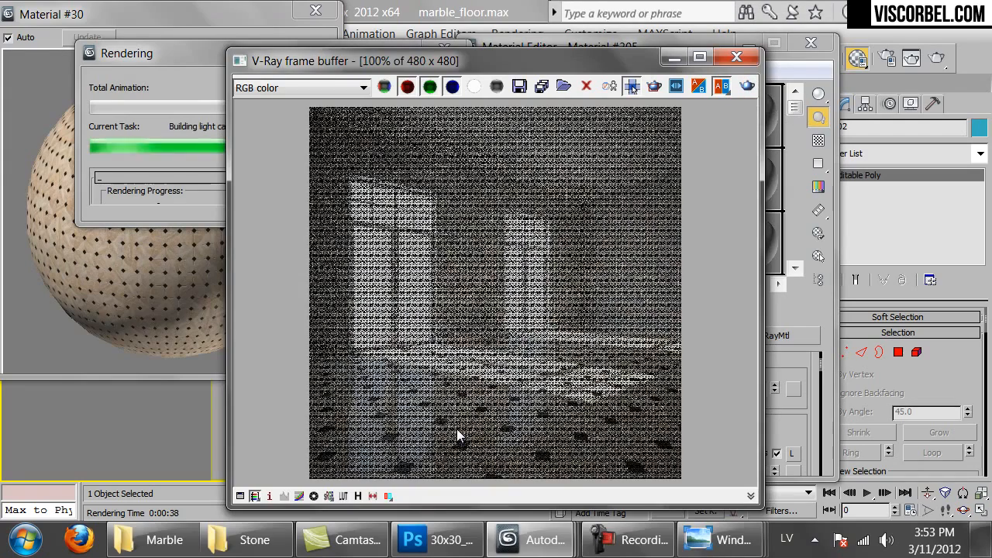
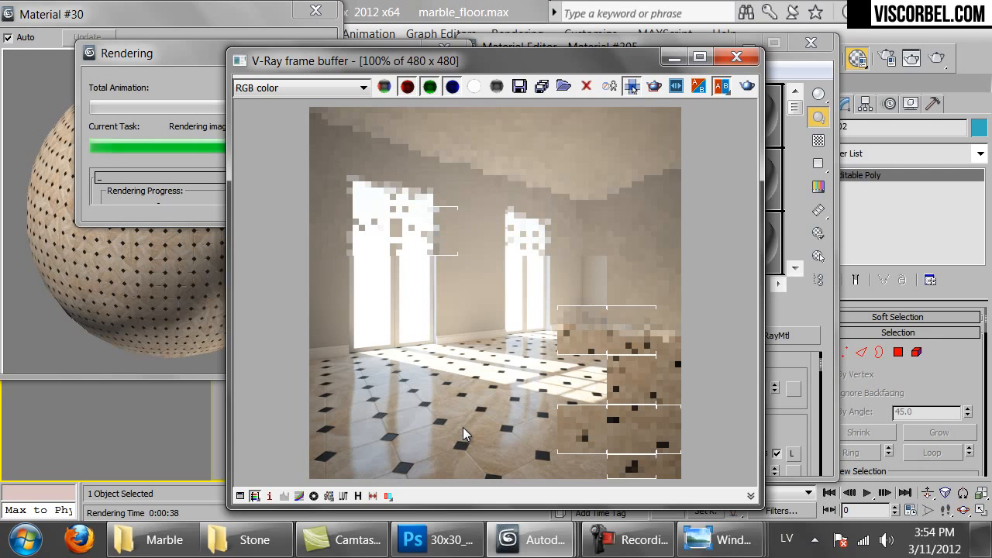
Cancel the unfinished marble floor render and close the V-Ray frame buffer
scroll(463, 427, down, 1)
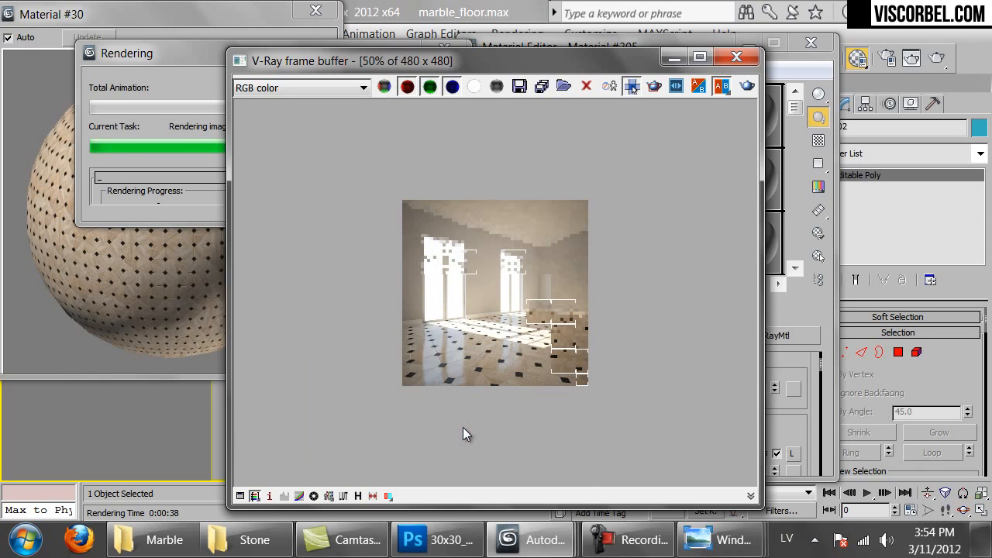
scroll(482, 363, up, 1)
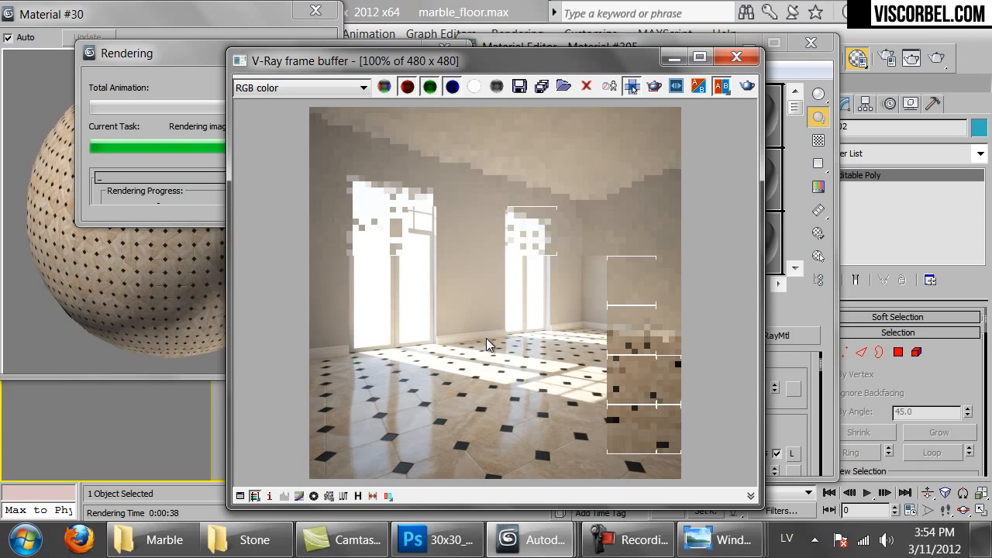
click(162, 199)
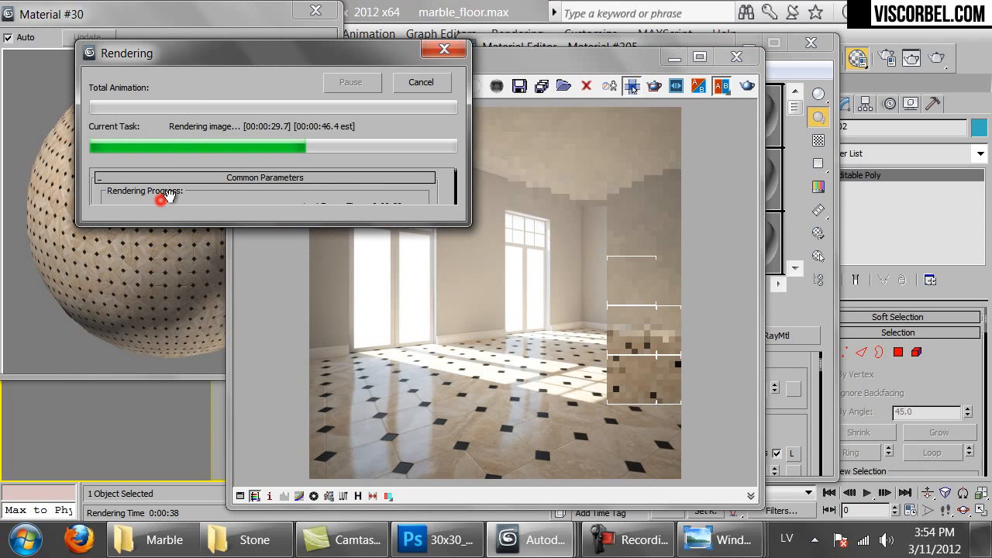
click(442, 89)
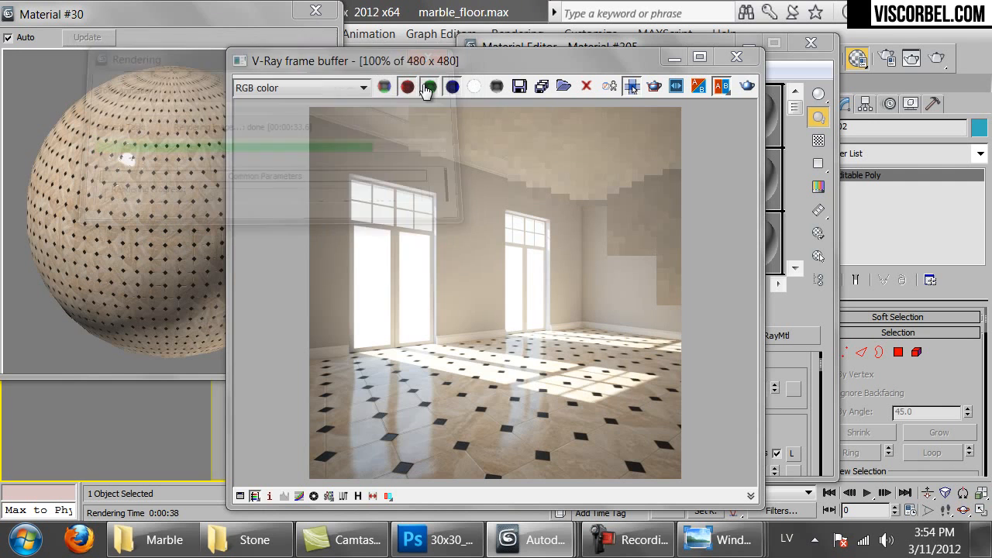
click(743, 57)
Copy the octagonal tile material (Material #30) into an empty sample slot
click(313, 12)
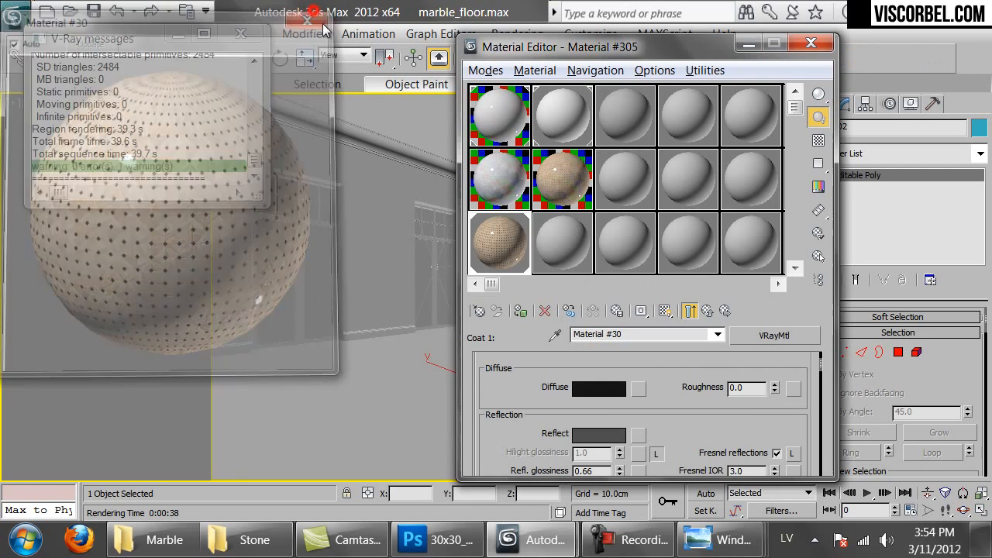
click(573, 179)
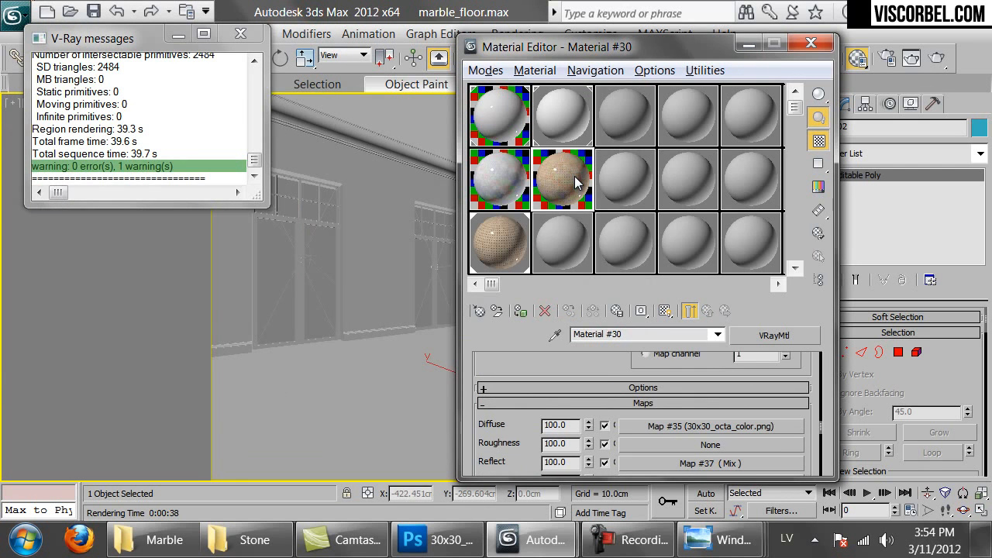
drag(575, 182, 565, 256)
Name the copied material Octagonal_tiles_rough
click(642, 334)
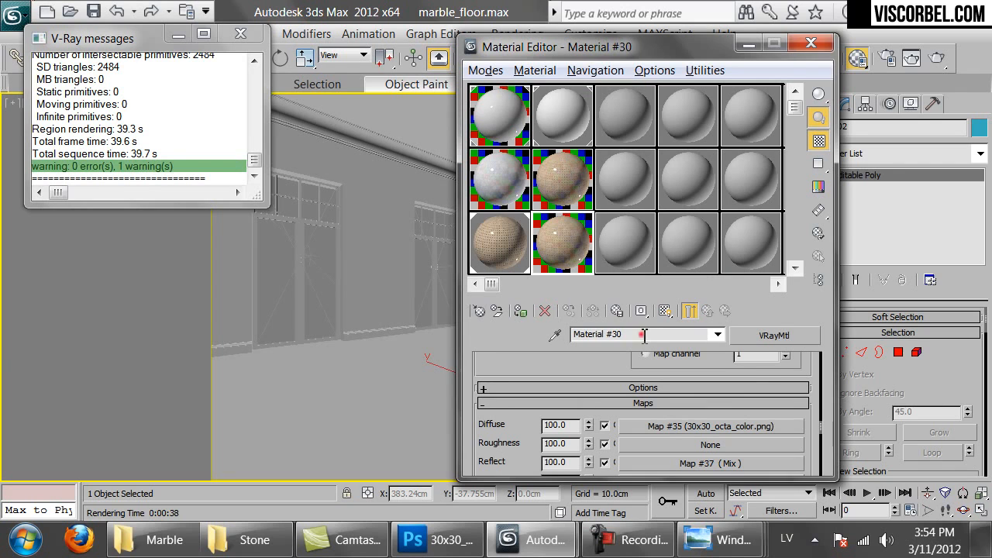
text(Octagonal_tiles)
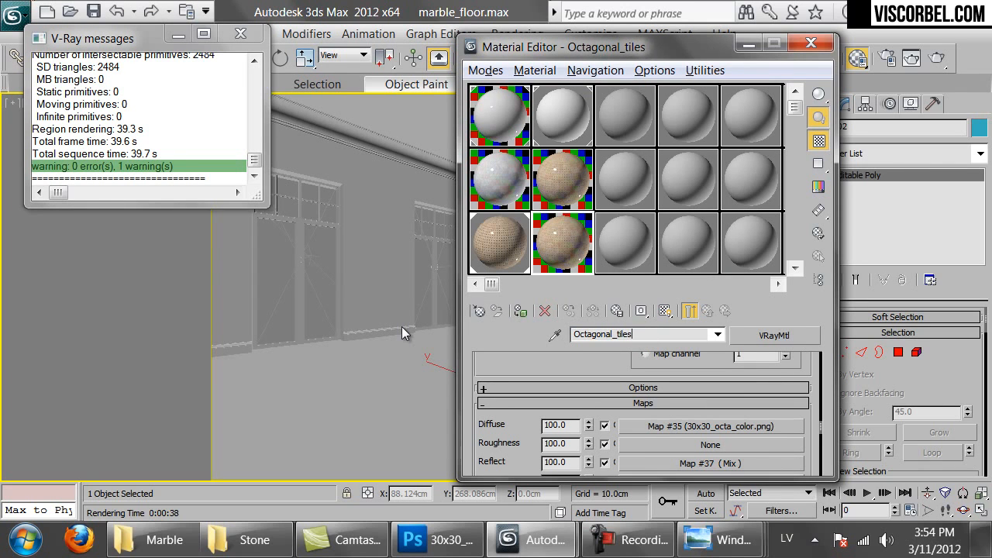
click(665, 334)
text(h)
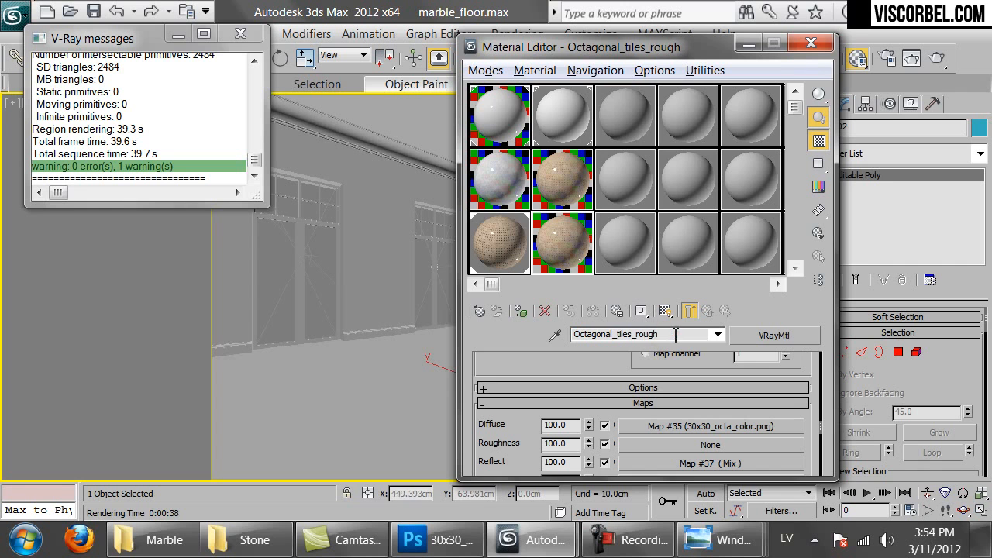
double_click(671, 334)
key(ctrl+c)
Rename the original tile material to Octagonal_tiles
click(572, 190)
double_click(667, 334)
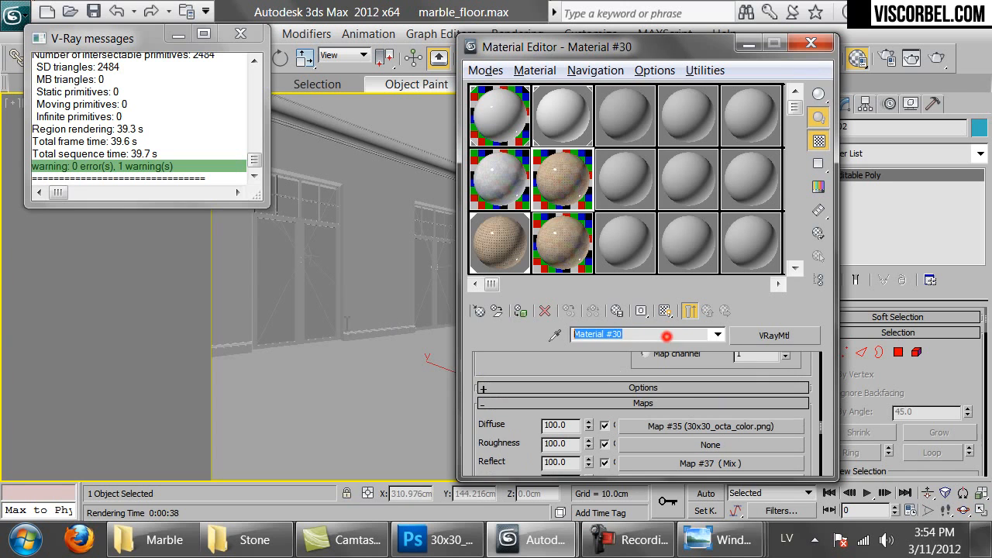
key(ctrl+v)
drag(683, 338, 625, 348)
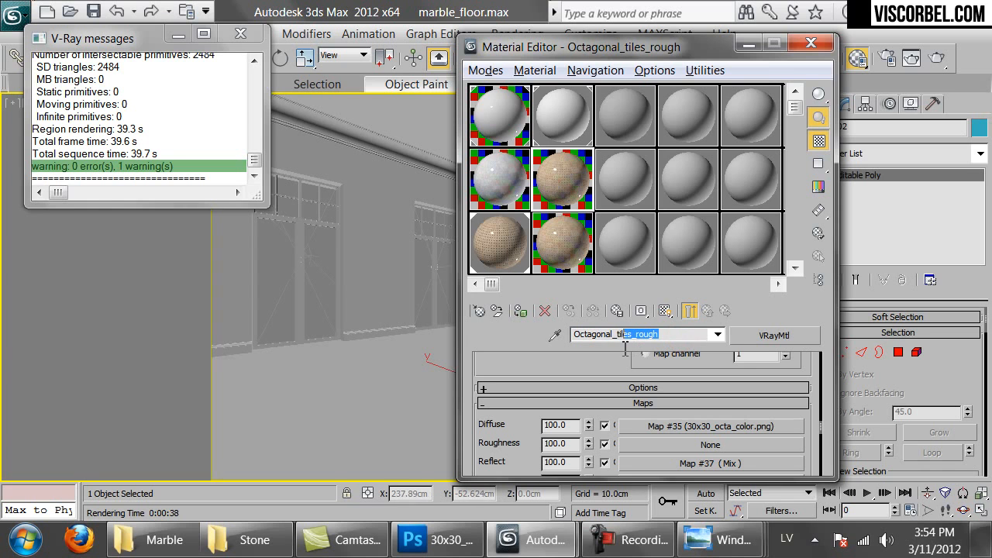
key(BackSpace)
Paste the tile name onto the blend's coat material to make Octagonal_tiles_blend
click(515, 249)
double_click(635, 334)
key(ctrl+v)
drag(680, 334, 636, 342)
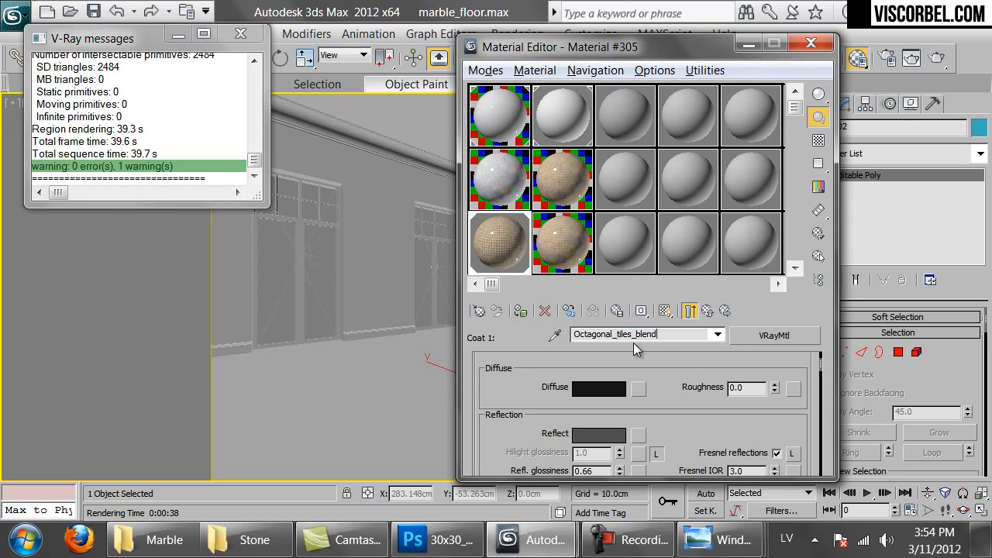
In Photoshop's 30x30_octa.png texture, show Layer 0's octagonal tile outlines
click(499, 178)
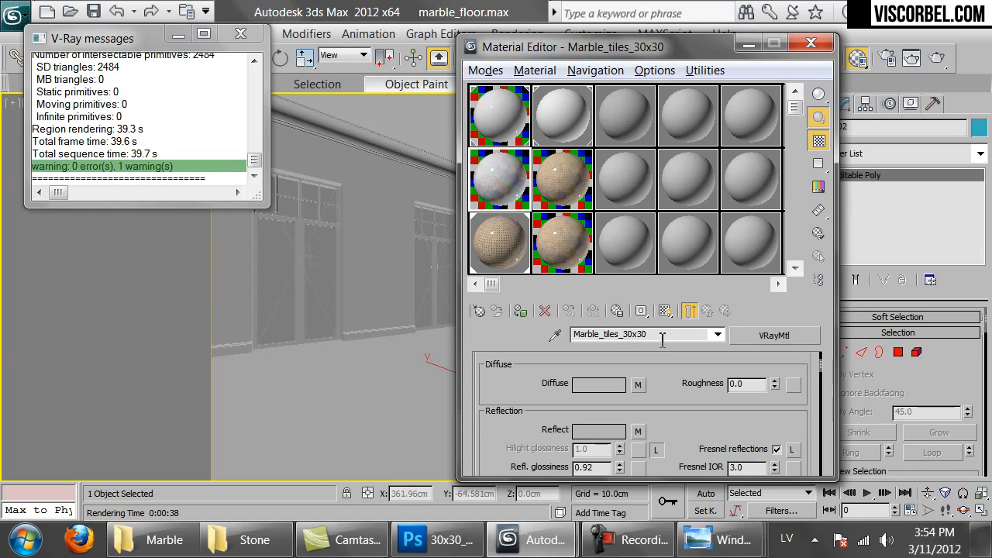
click(583, 250)
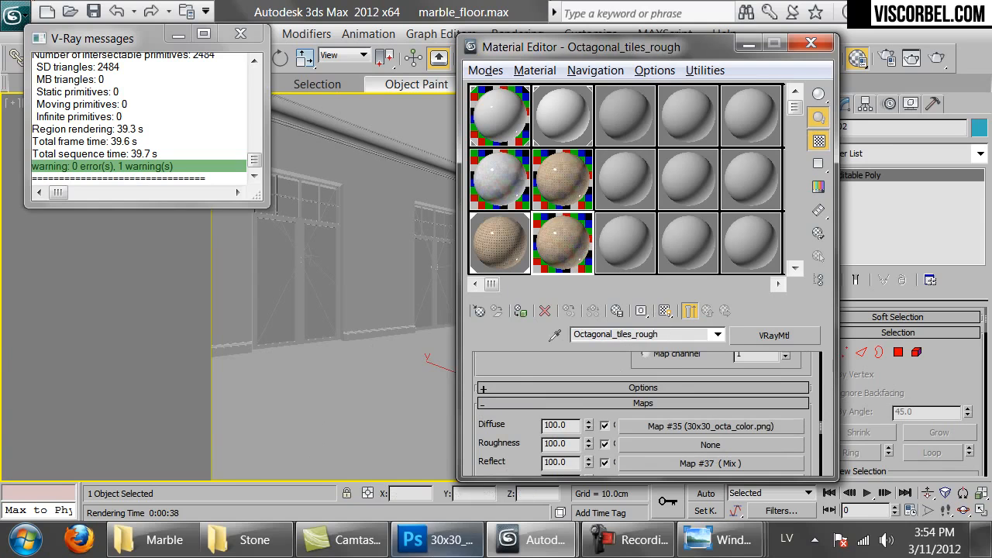
click(457, 541)
click(814, 302)
Hide Layer 20's black diamonds and show the marble tile and granite diamond layers
click(813, 272)
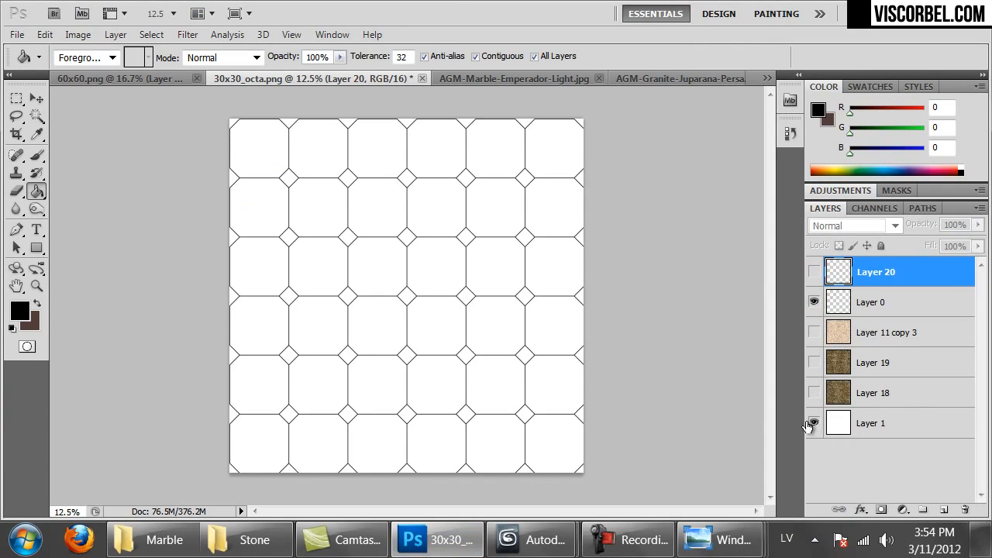
click(813, 333)
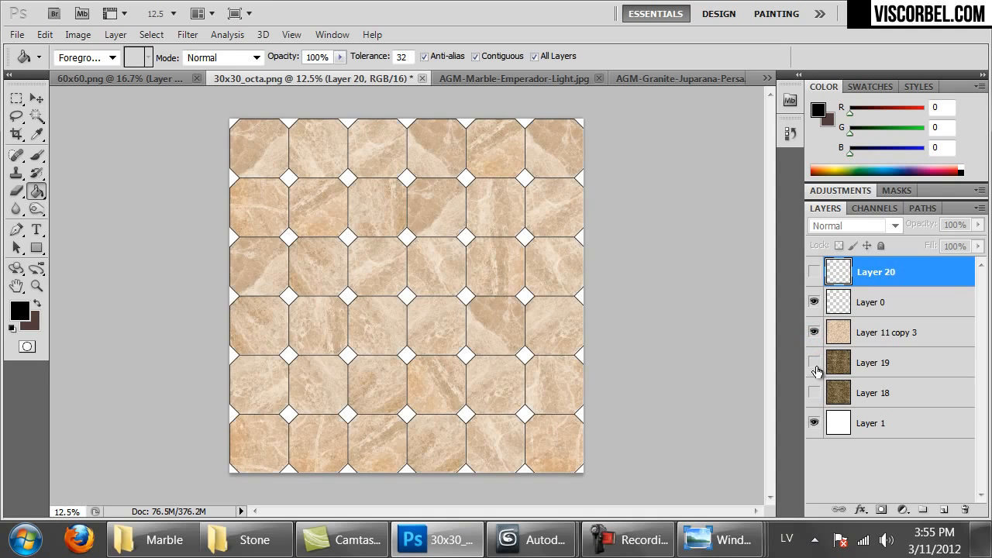
click(814, 362)
key(ctrl+1)
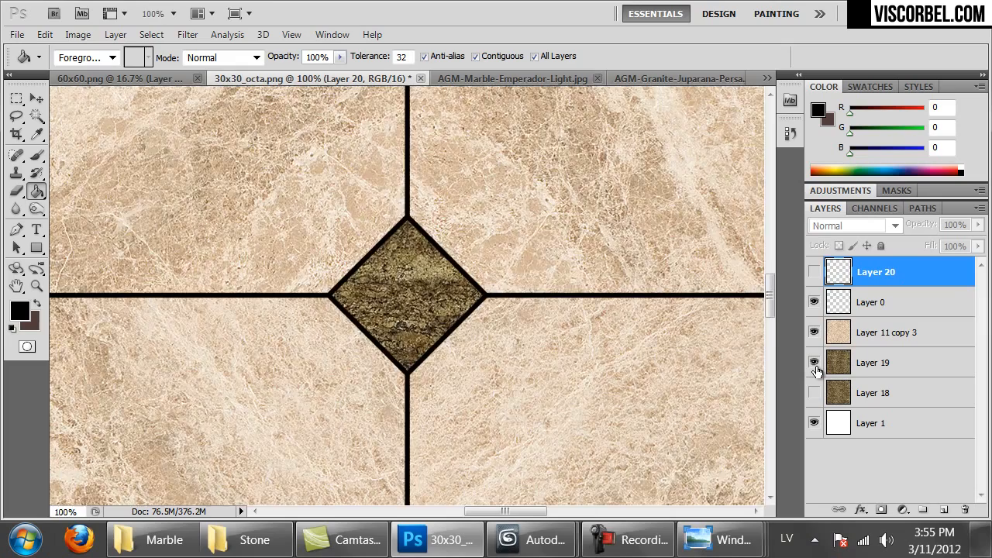
key(ctrl+minus)
key(ctrl+minus)
key(ctrl+minus)
key(ctrl+minus)
key(ctrl+minus)
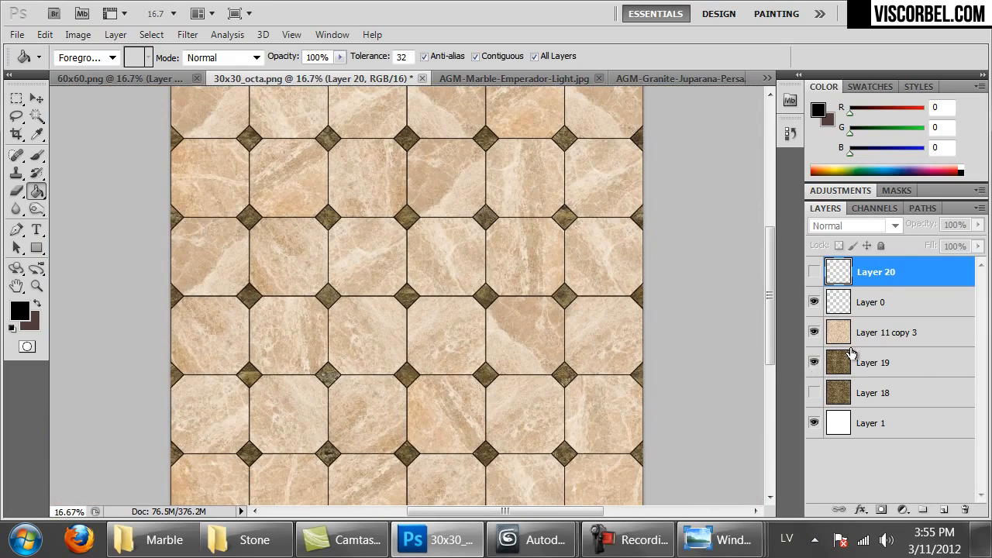
Desaturate the granite diamond layer to grey with Saturation -100
click(841, 368)
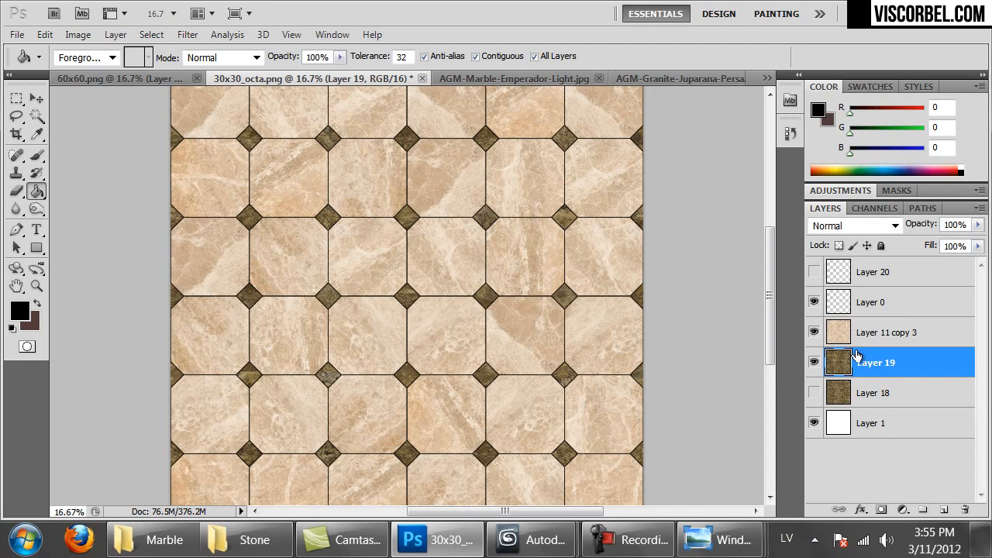
key(ctrl+u)
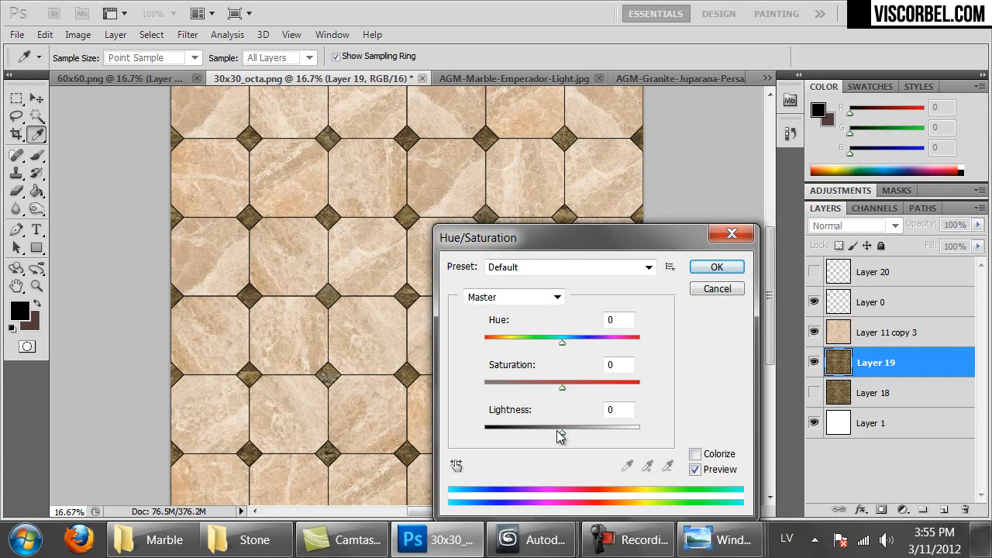
drag(533, 386, 484, 386)
click(717, 267)
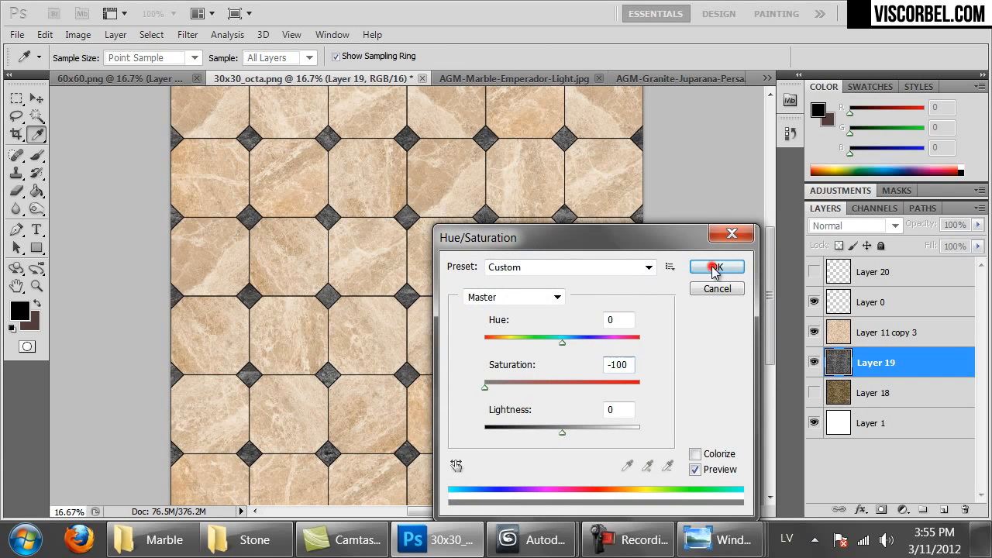
Desaturate the marble tile layer to grey with Saturation -100
click(871, 334)
key(ctrl+u)
drag(520, 386, 435, 388)
click(717, 266)
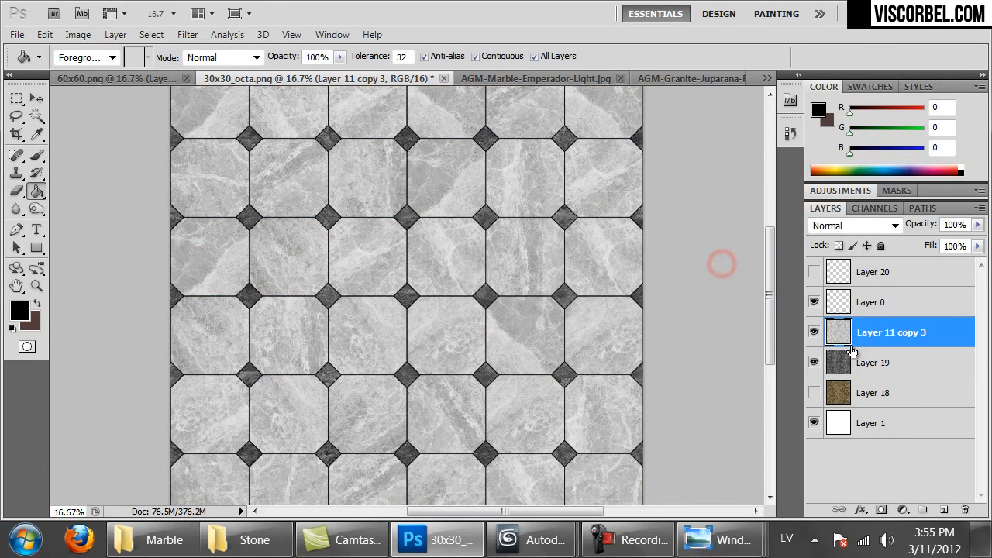
click(850, 372)
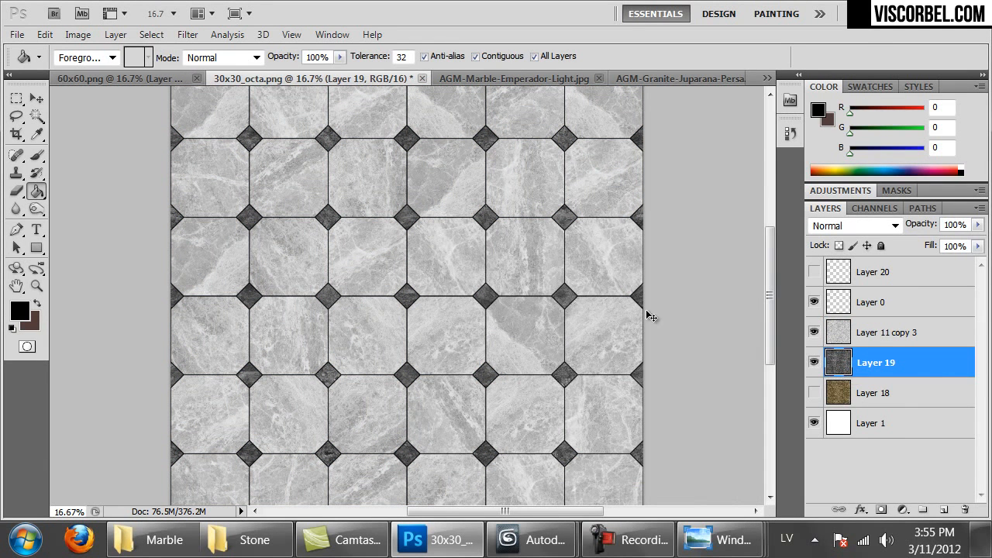
click(114, 34)
Brighten the grey diamonds' midtones with a Curves adjustment
mouse_move(78, 34)
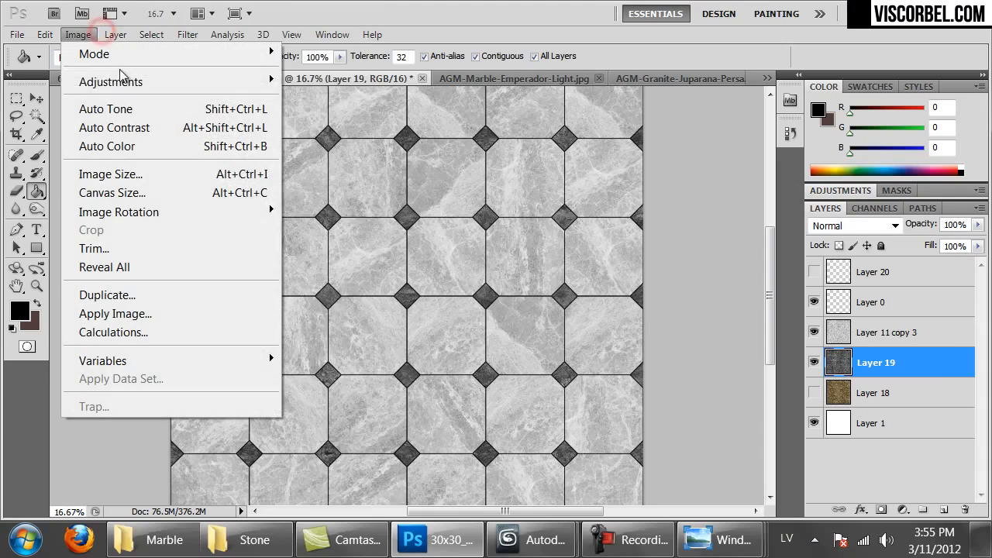
click(124, 81)
click(345, 118)
click(755, 330)
drag(755, 330, 717, 307)
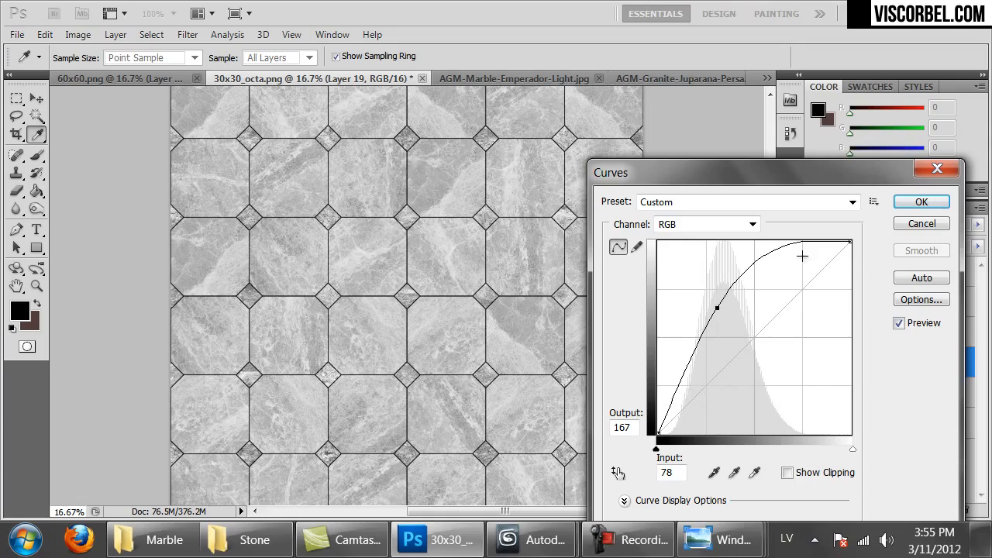
click(922, 201)
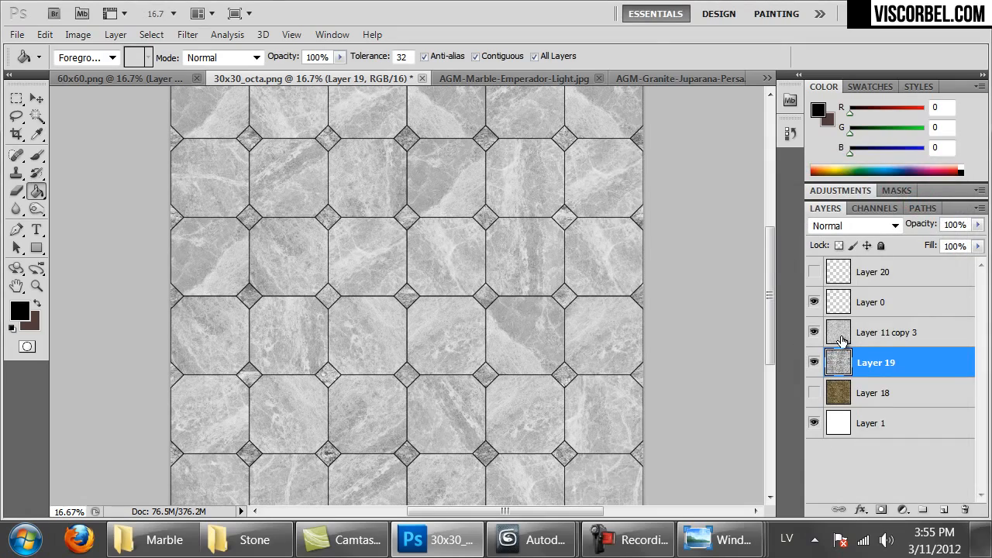
key(ctrl+1)
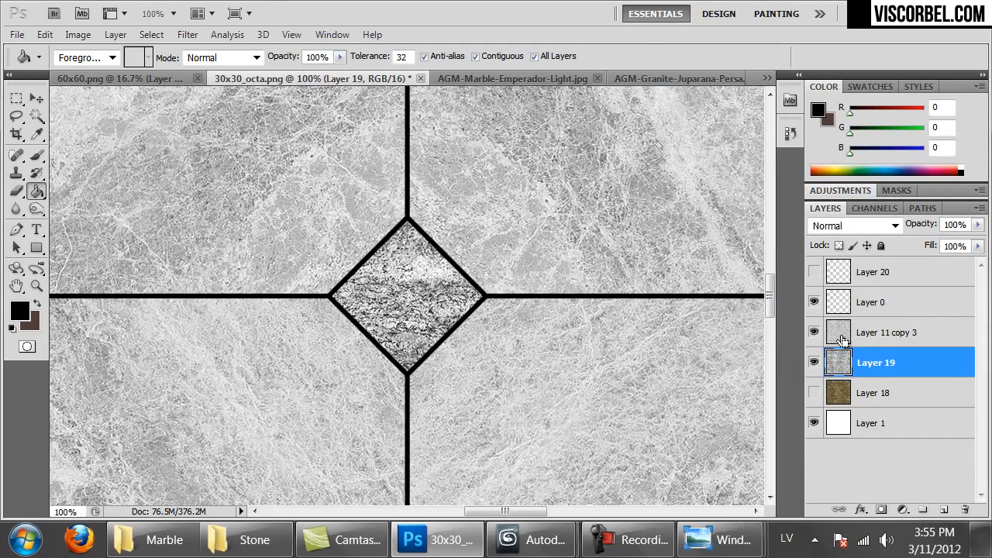
key(ctrl+minus)
key(ctrl+minus)
key(ctrl+minus)
key(ctrl+minus)
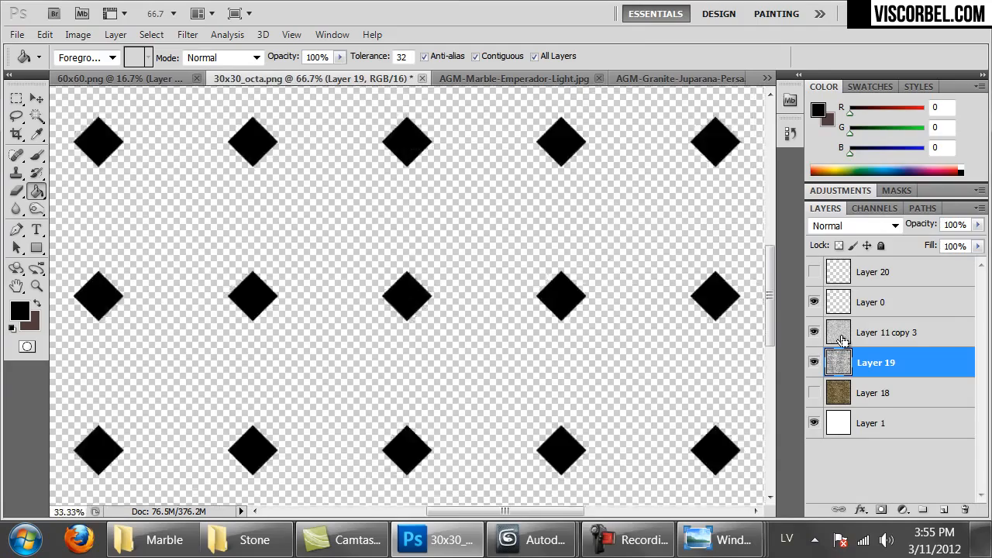
Save the texture as a non-interlaced PNG named 30x30_octa_rough.png
key(ctrl+shift+s)
click(312, 383)
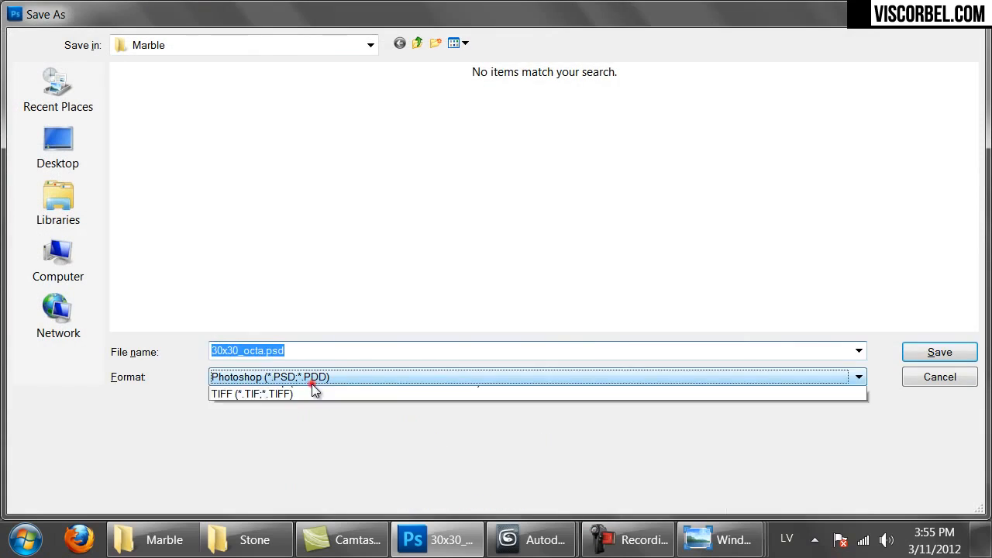
click(272, 504)
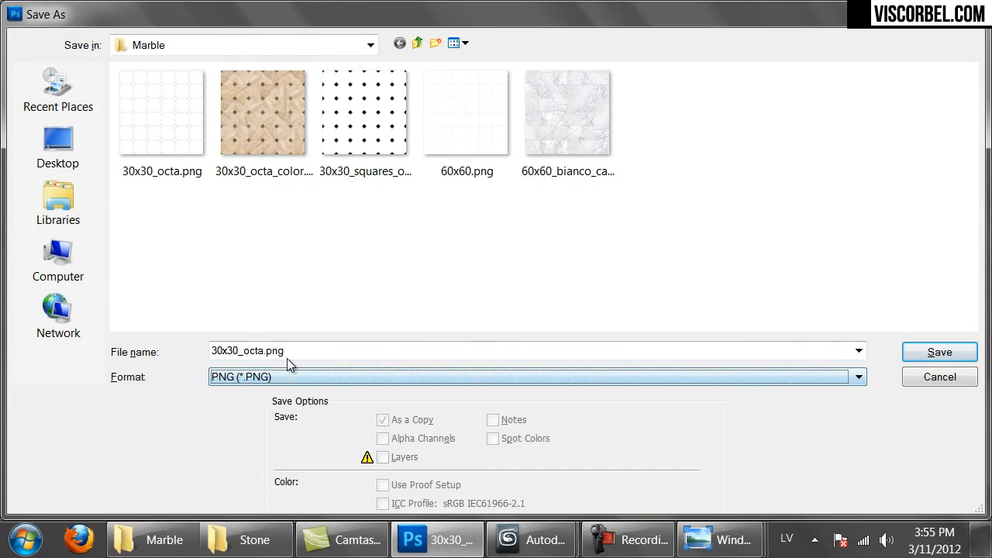
click(317, 350)
click(263, 350)
text(_rou)
text(gh)
key(Return)
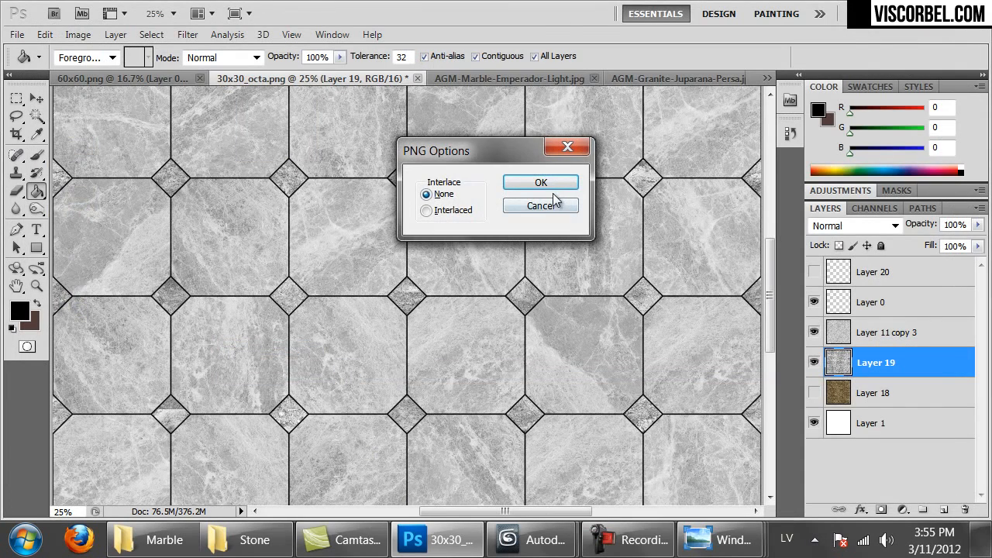
click(541, 184)
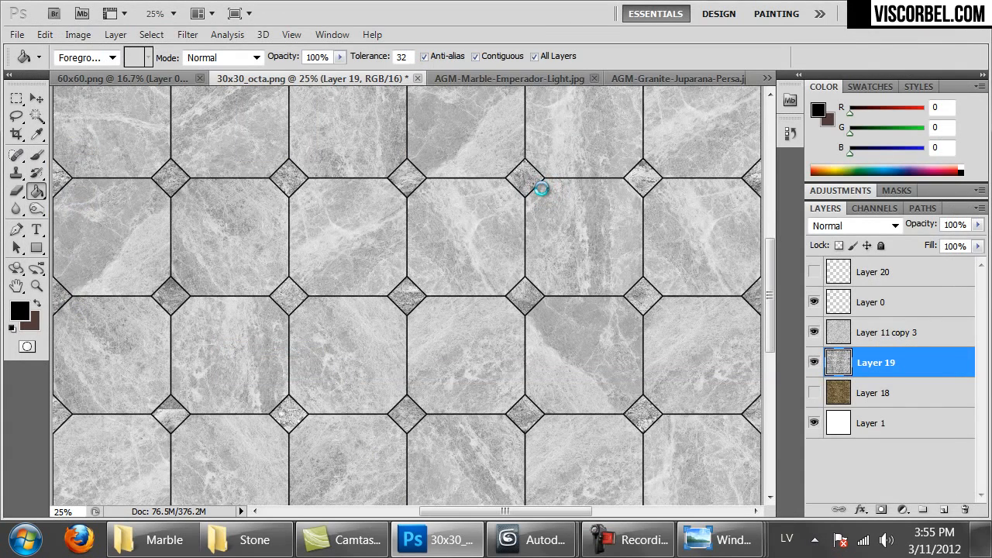
click(531, 540)
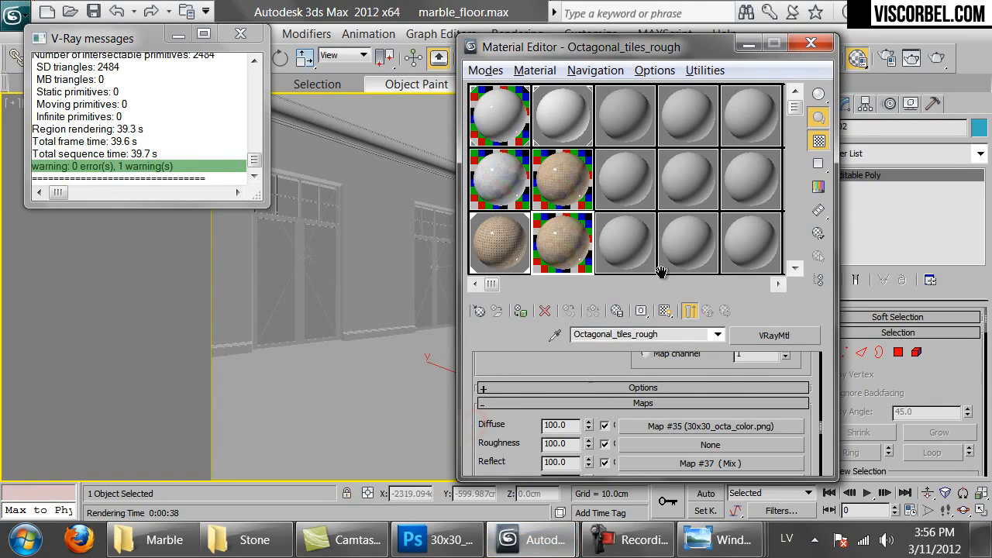
Load 30x30_octa_rough.png into the bump mix's Color #1 bitmap and preview it enlarged
scroll(519, 469, down, 5)
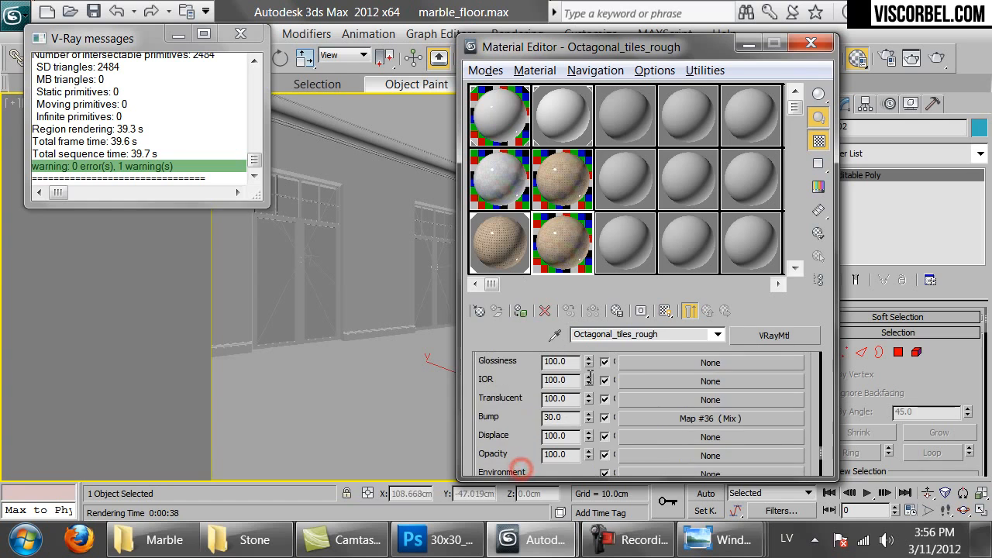
click(682, 421)
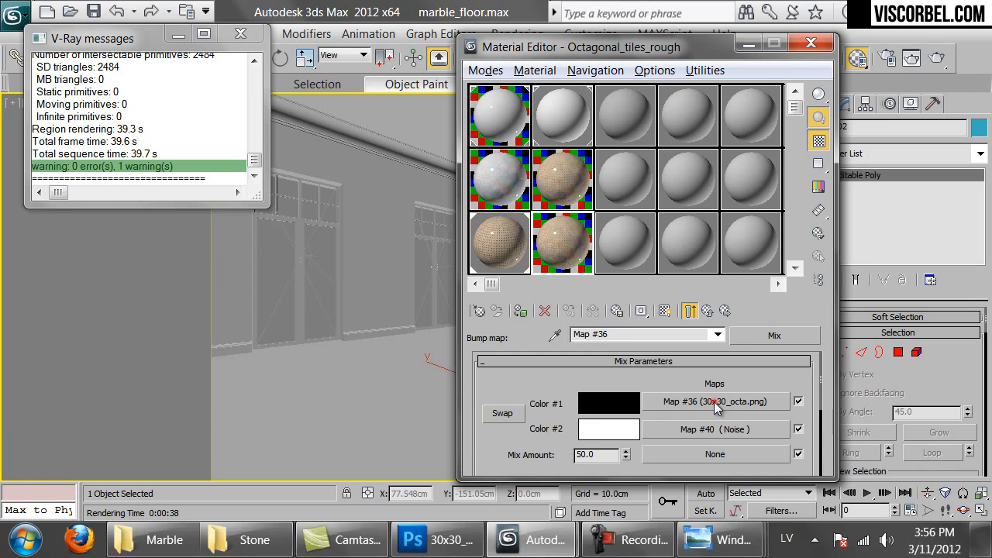
click(714, 402)
drag(647, 400, 647, 385)
scroll(647, 386, down, 3)
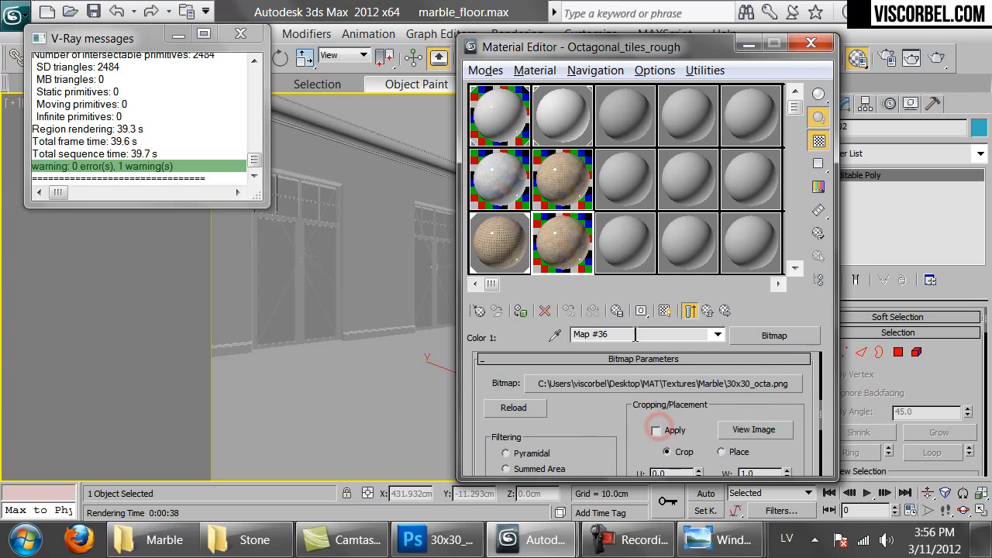
click(640, 375)
click(354, 177)
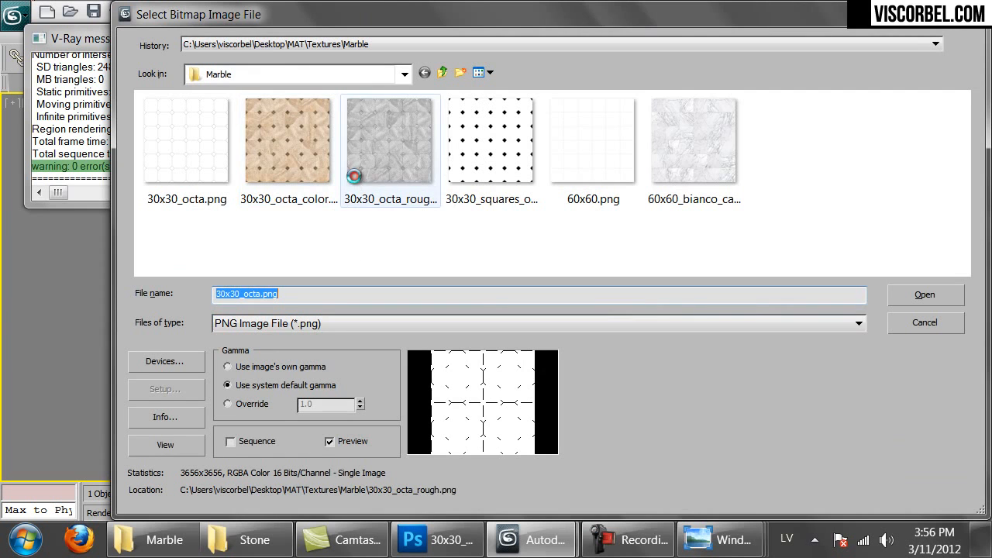
double_click(354, 176)
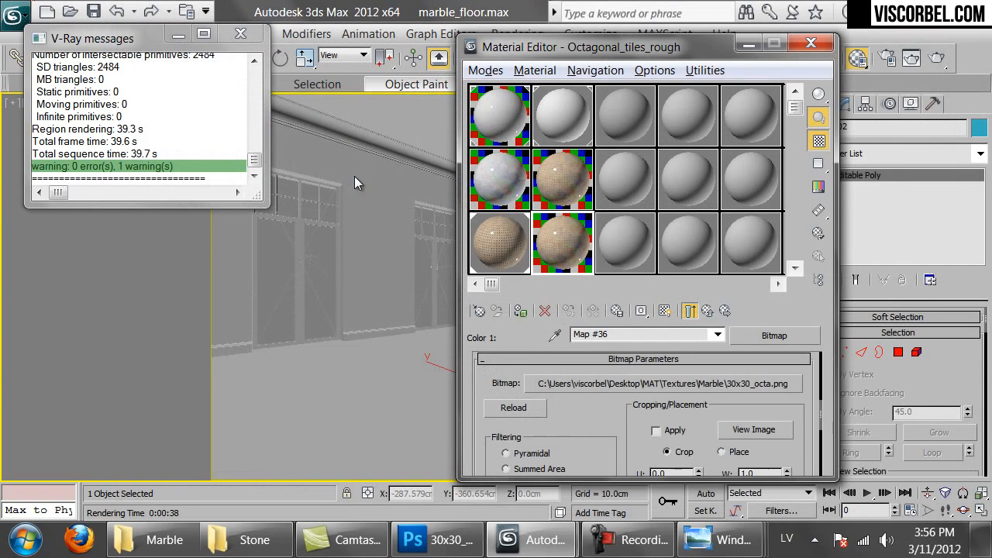
double_click(544, 250)
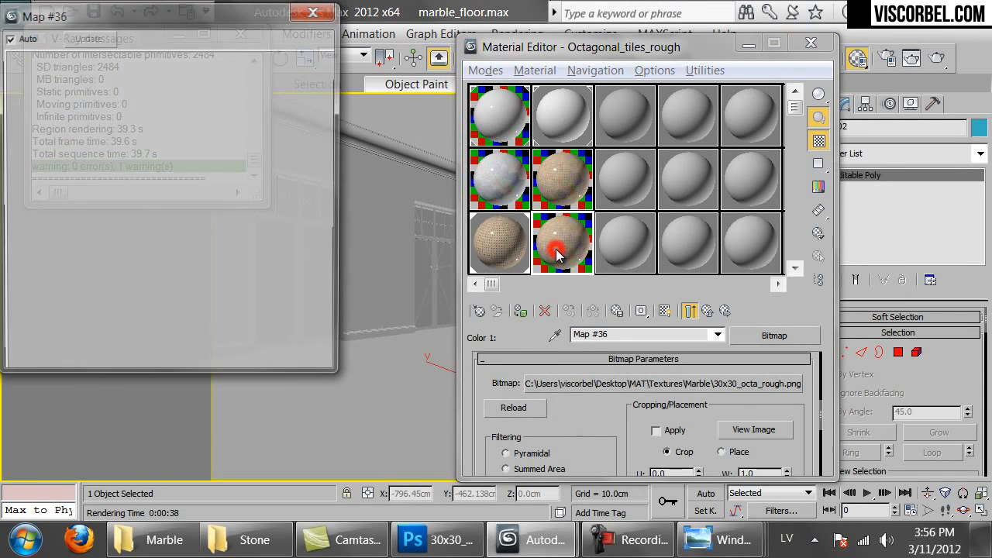
drag(341, 379, 464, 501)
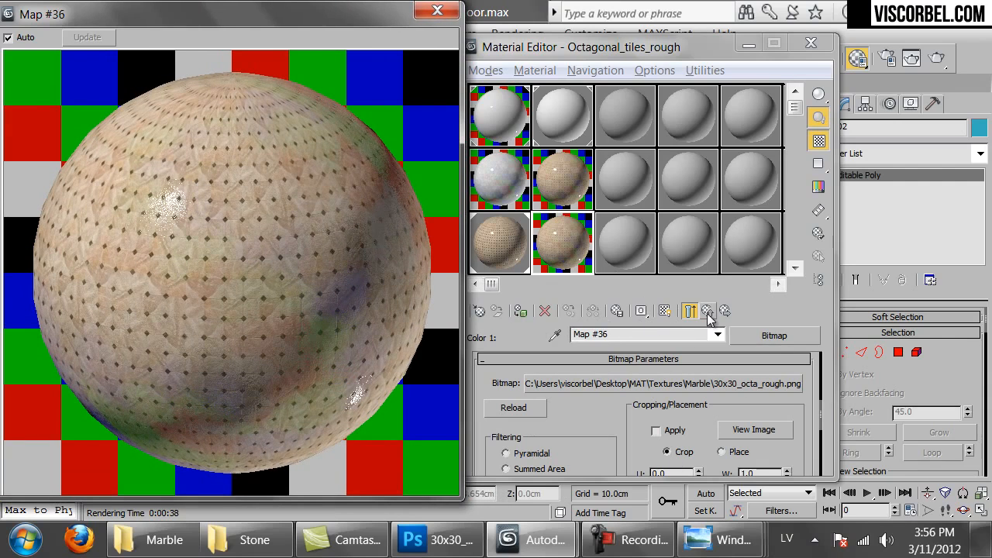
Start a render, stop it, and close the frame buffer and enlarged map preview
click(937, 61)
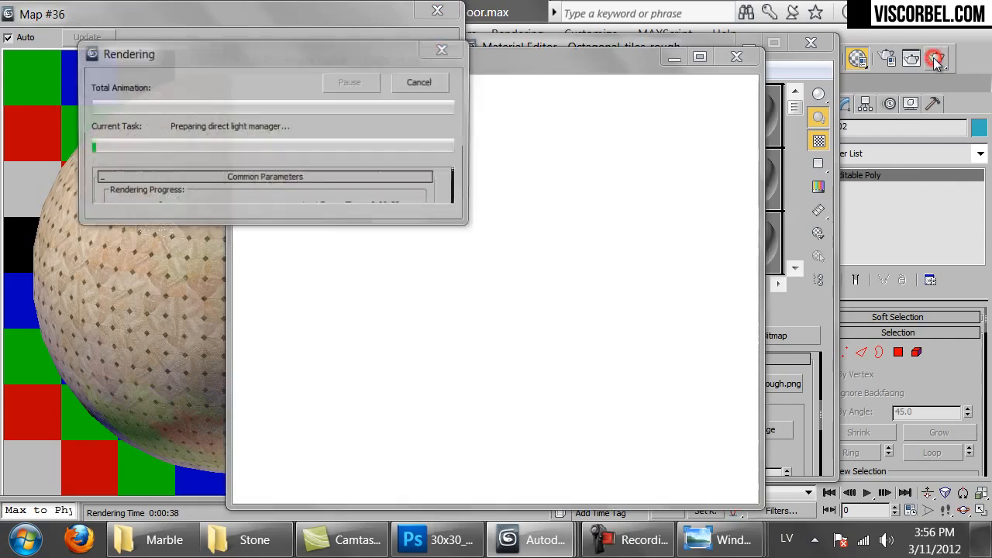
click(381, 41)
click(442, 88)
click(732, 60)
click(436, 11)
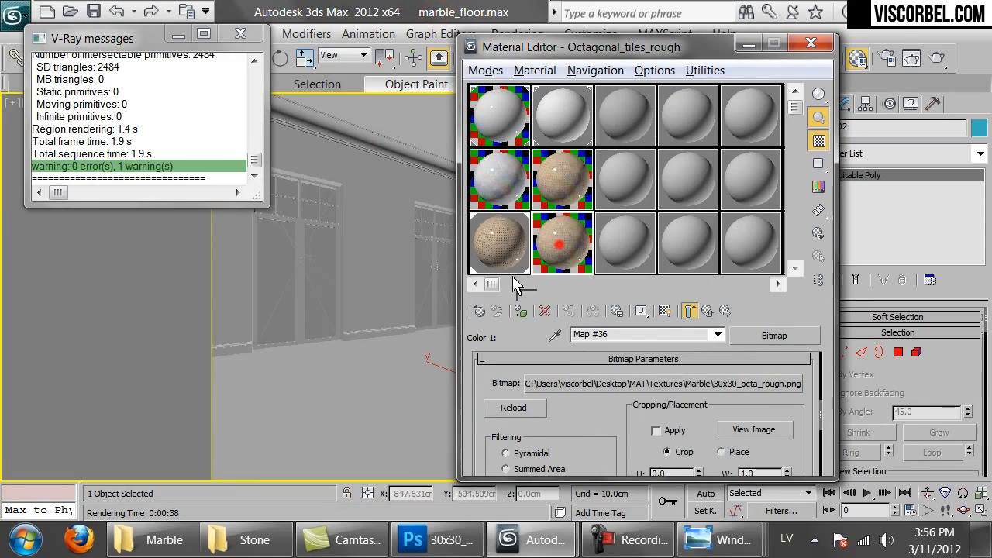
Re-render the room and stop once the octagonal floor tiles are visible
click(936, 58)
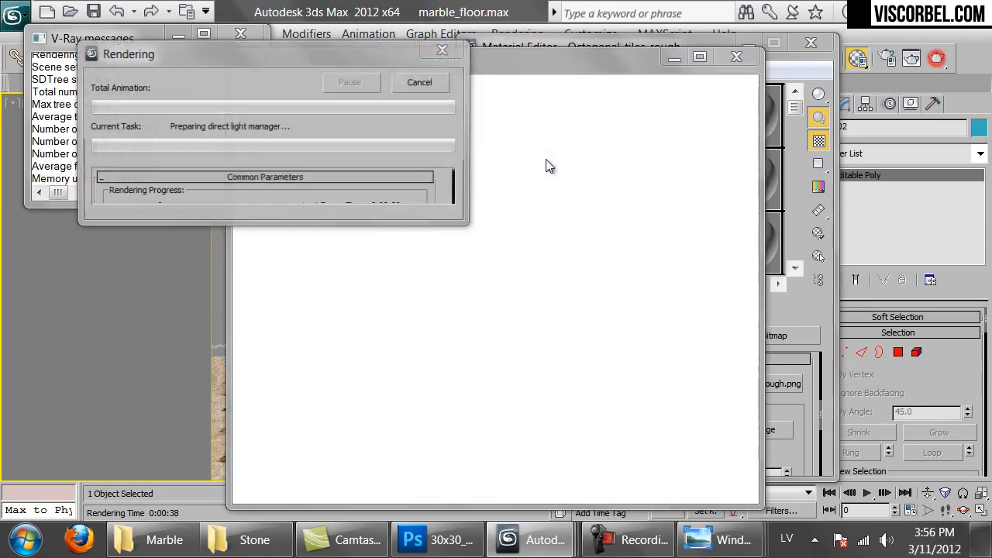
scroll(430, 408, up, 1)
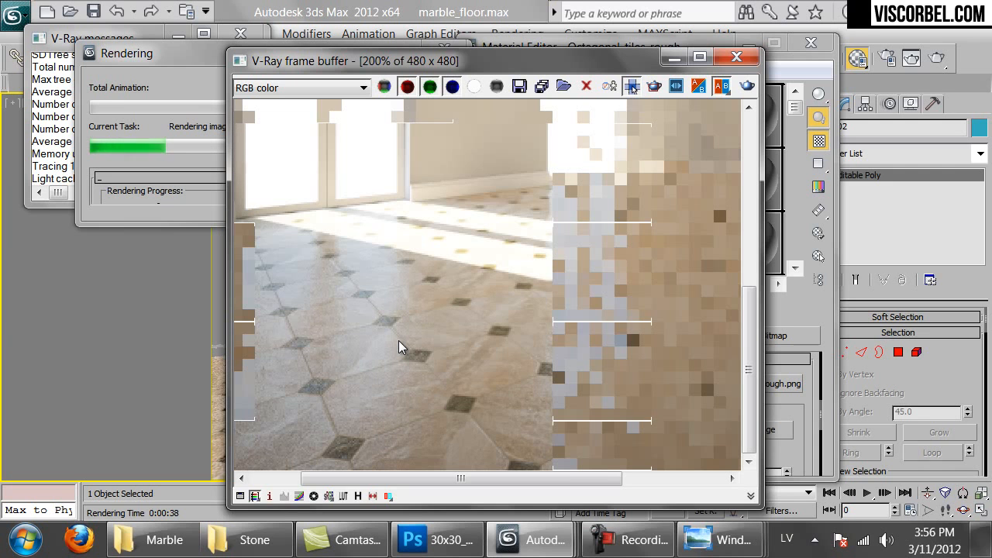
scroll(540, 362, down, 1)
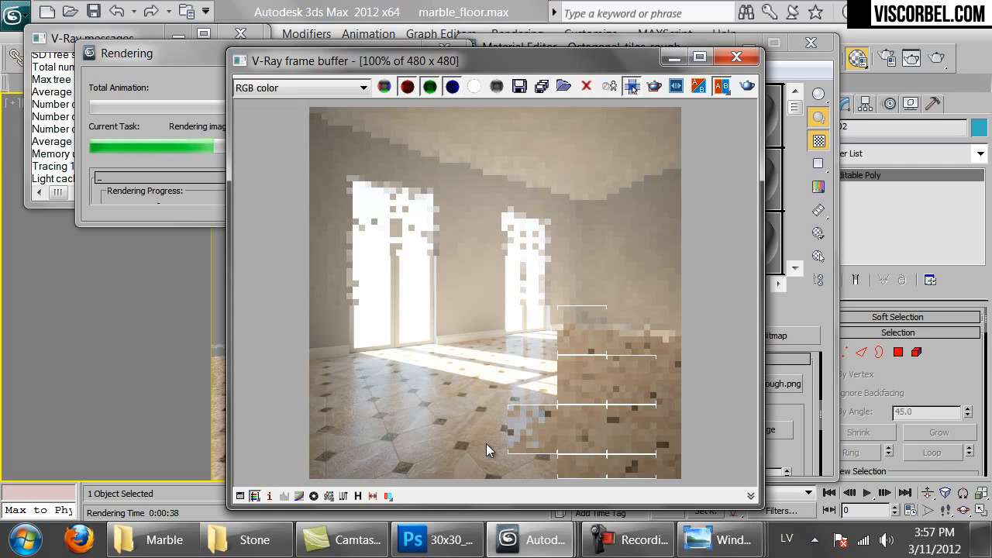
click(167, 190)
click(431, 82)
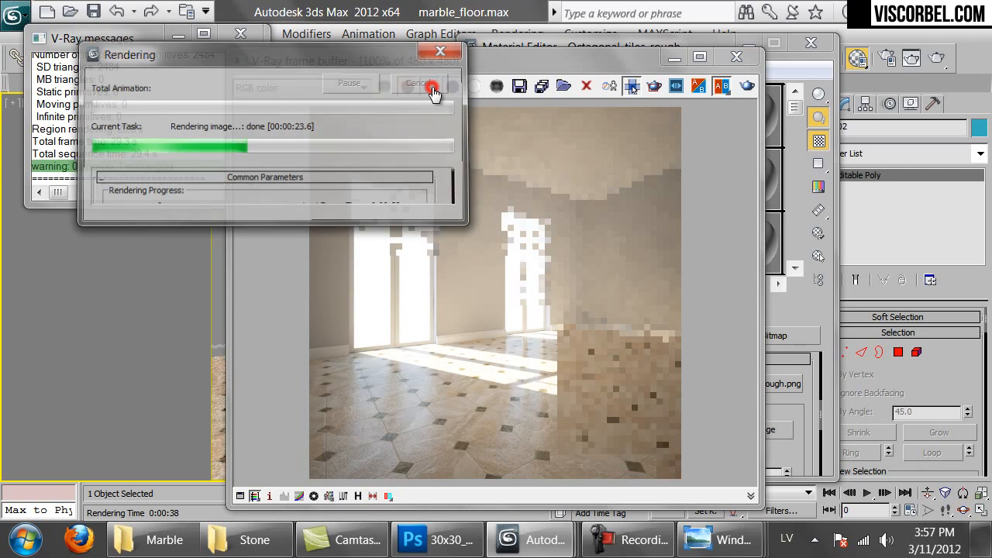
click(812, 316)
Set the Octagonal_tiles_rough bump strength to 60
click(708, 311)
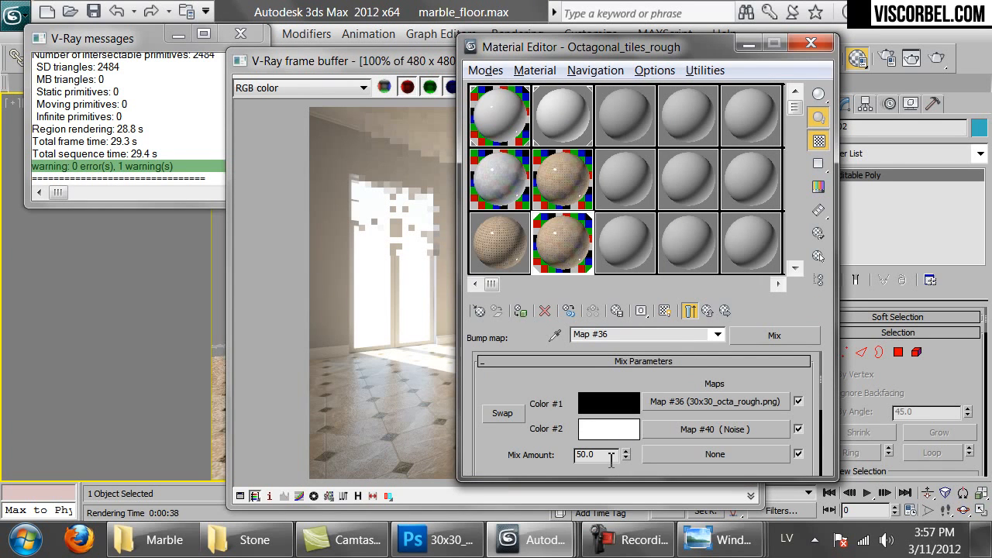
click(707, 311)
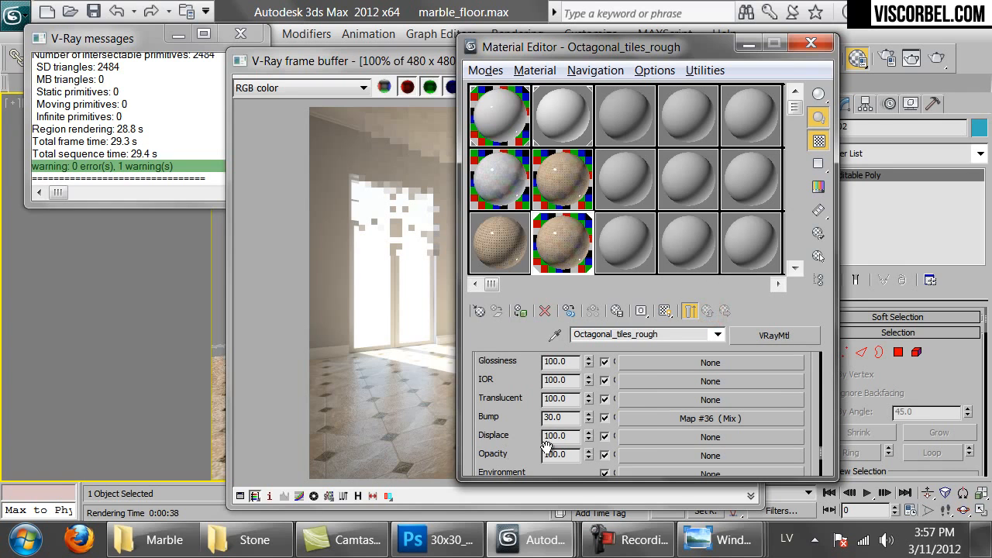
double_click(571, 419)
text(60)
key(Return)
Darken the reflection mix's second colour to Value 55
double_click(552, 223)
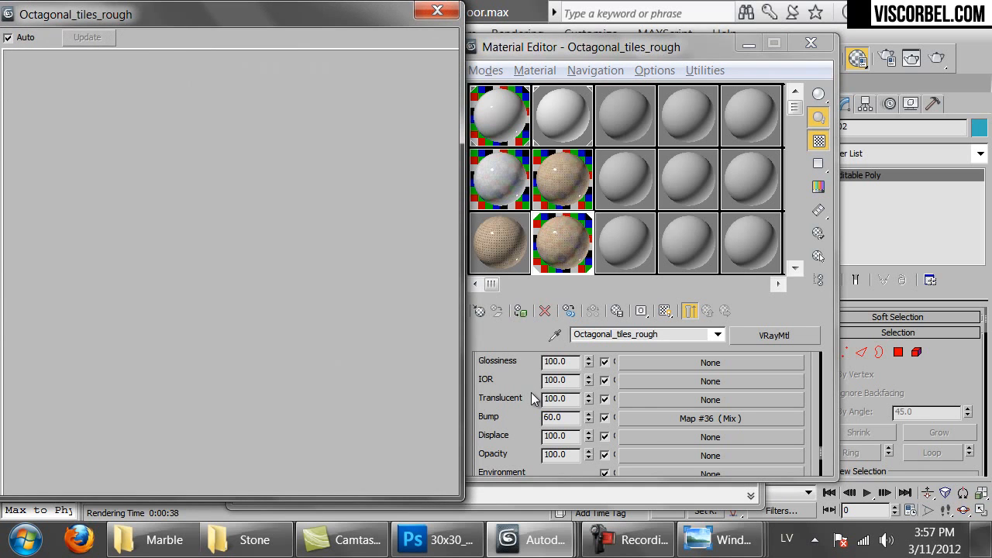
scroll(670, 409, up, 15)
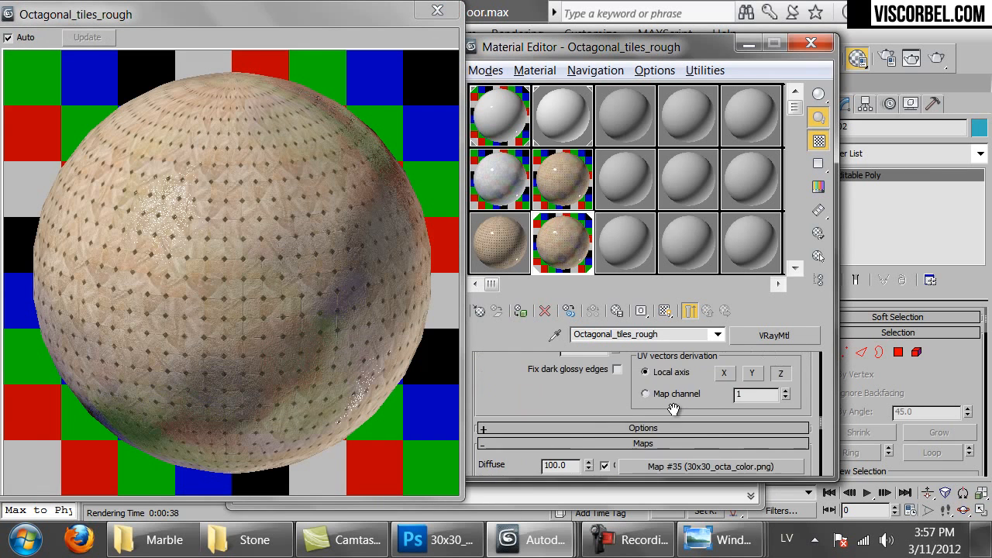
scroll(648, 419, up, 1)
click(638, 375)
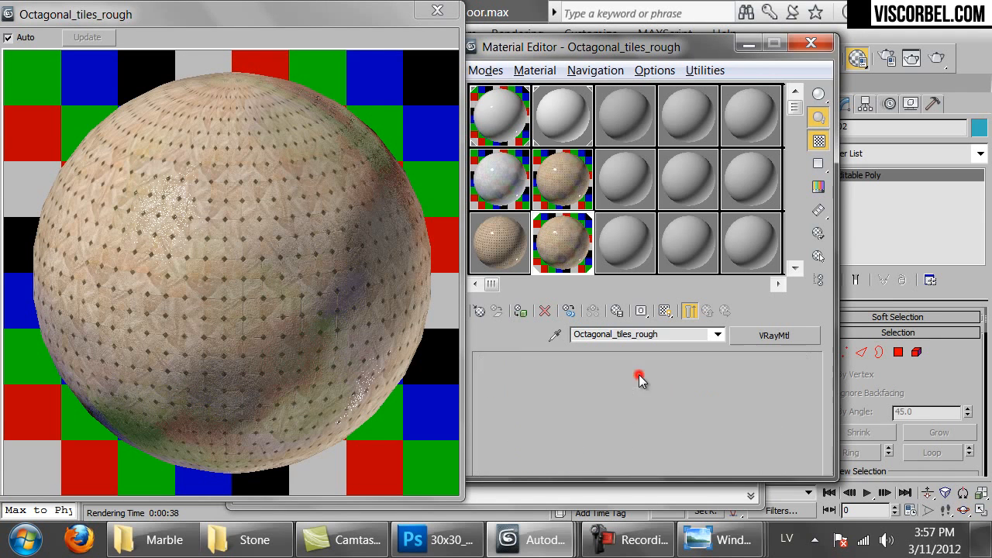
click(592, 431)
drag(599, 200, 587, 203)
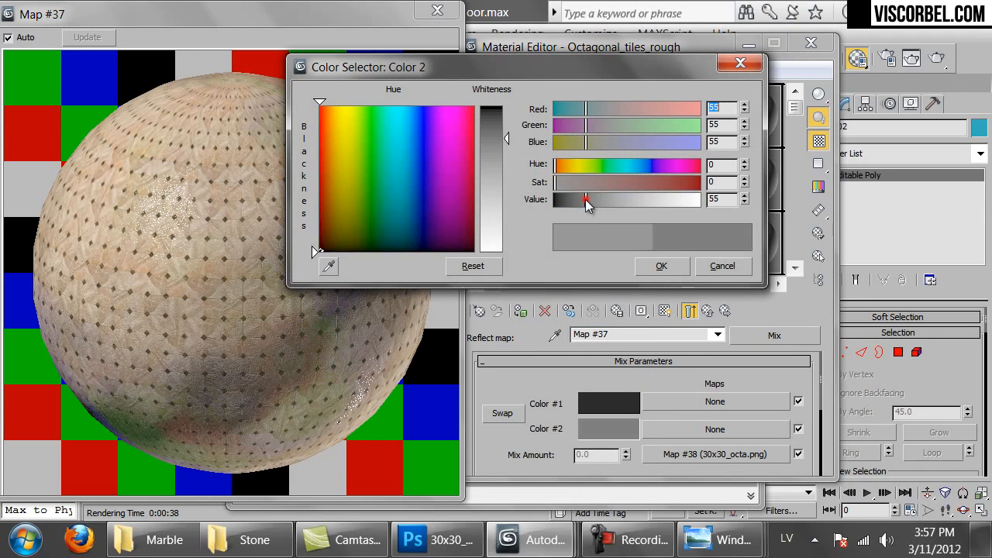
click(655, 266)
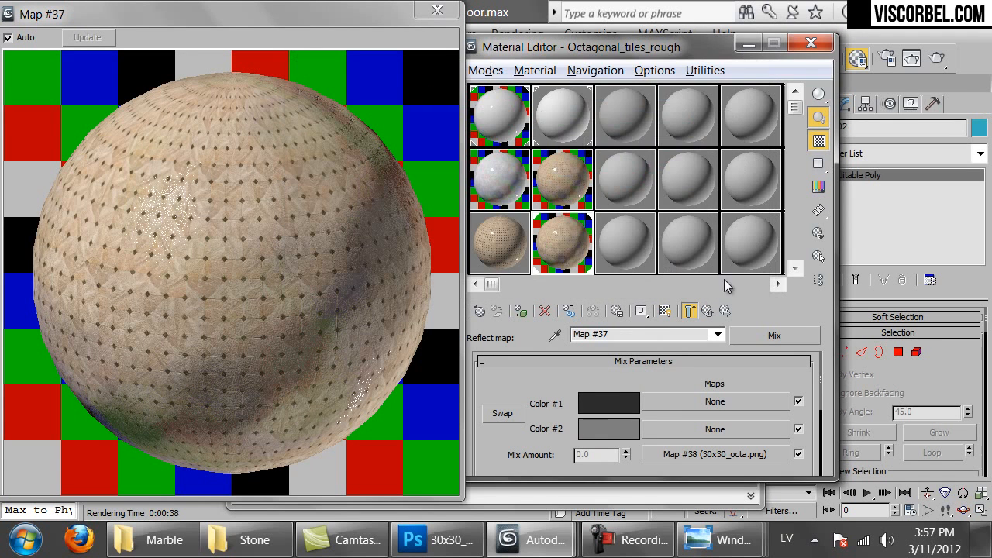
click(707, 309)
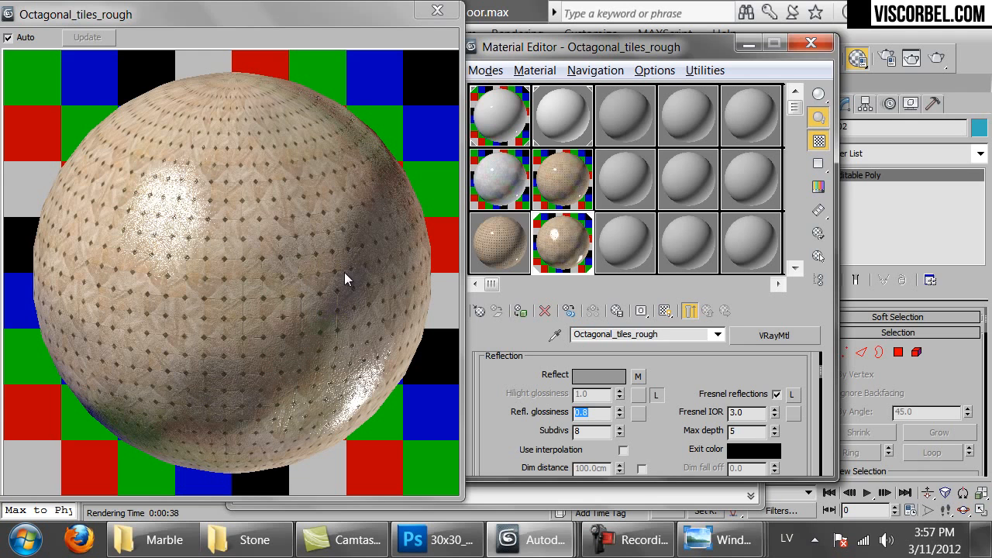
Set the reflection subdivisions to 16
double_click(585, 432)
text(16)
key(Return)
scroll(658, 448, down, 15)
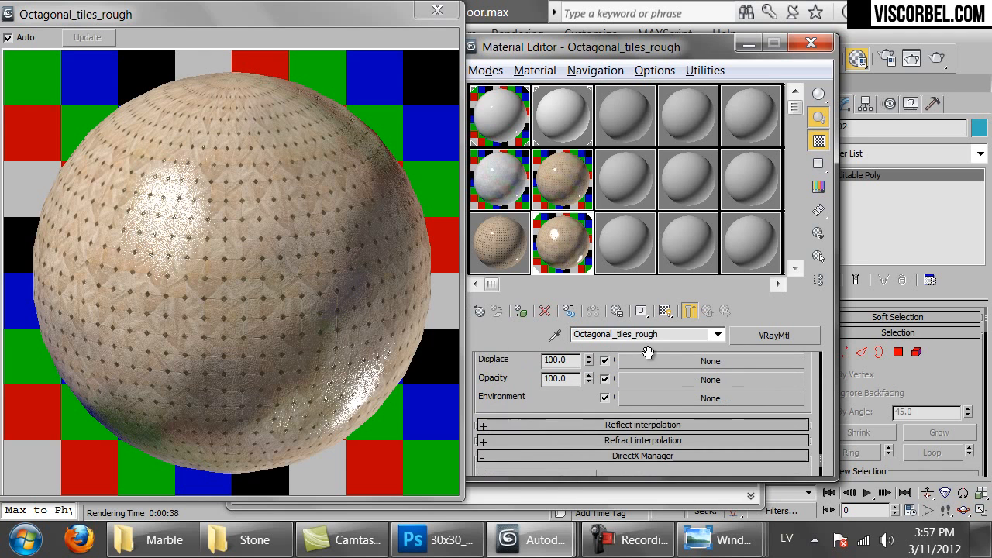
scroll(647, 379, up, 2)
Set the bump Mix map's mix amount to 30
click(655, 382)
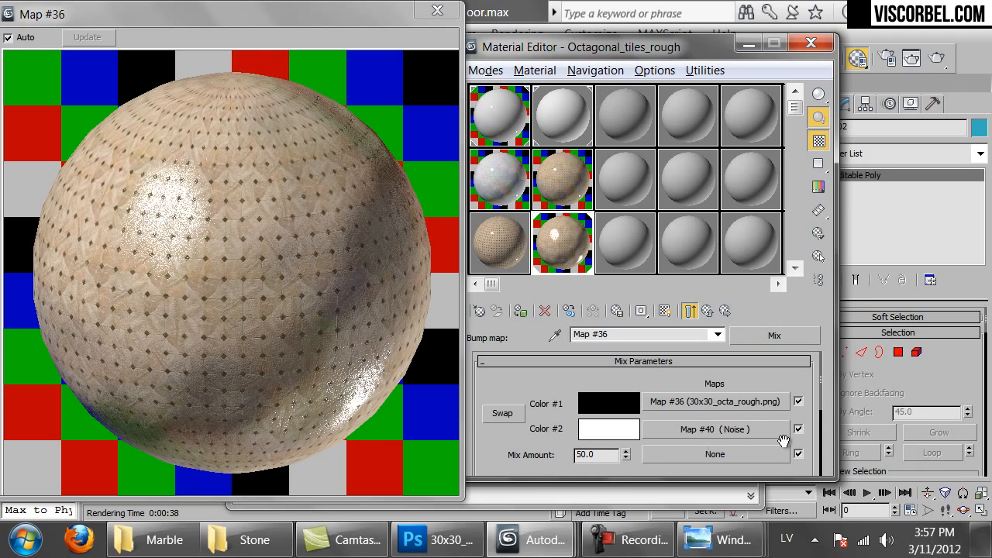
click(687, 310)
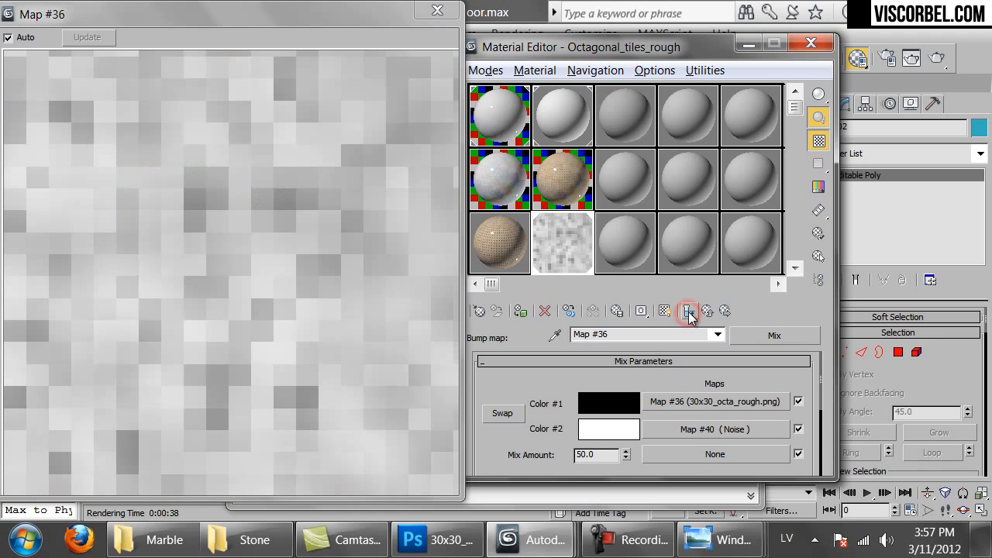
double_click(611, 456)
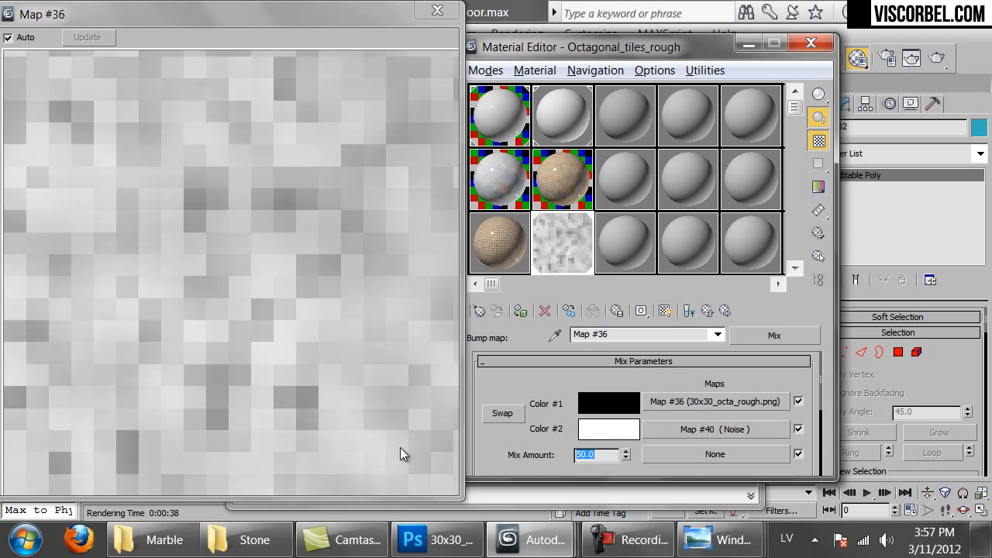
text(30)
key(Return)
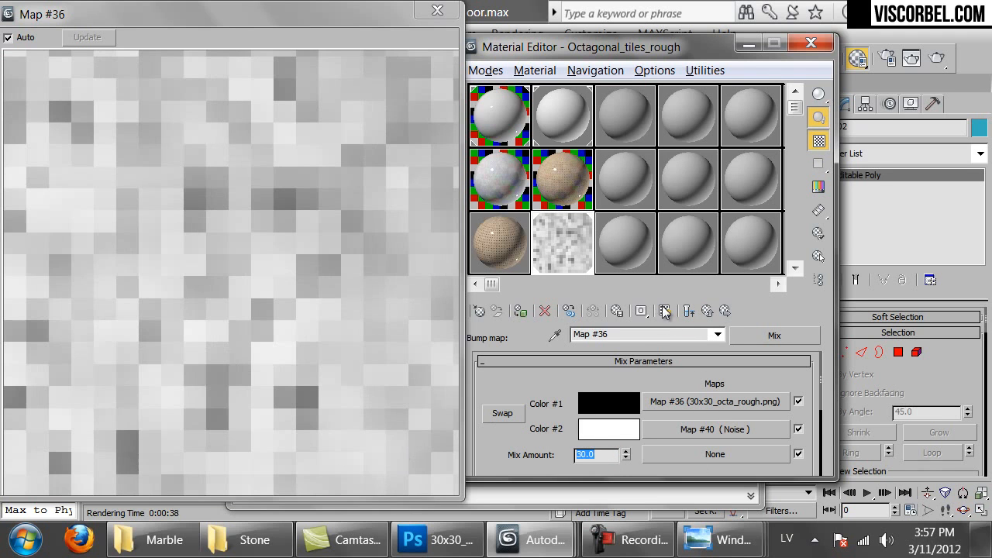
click(688, 310)
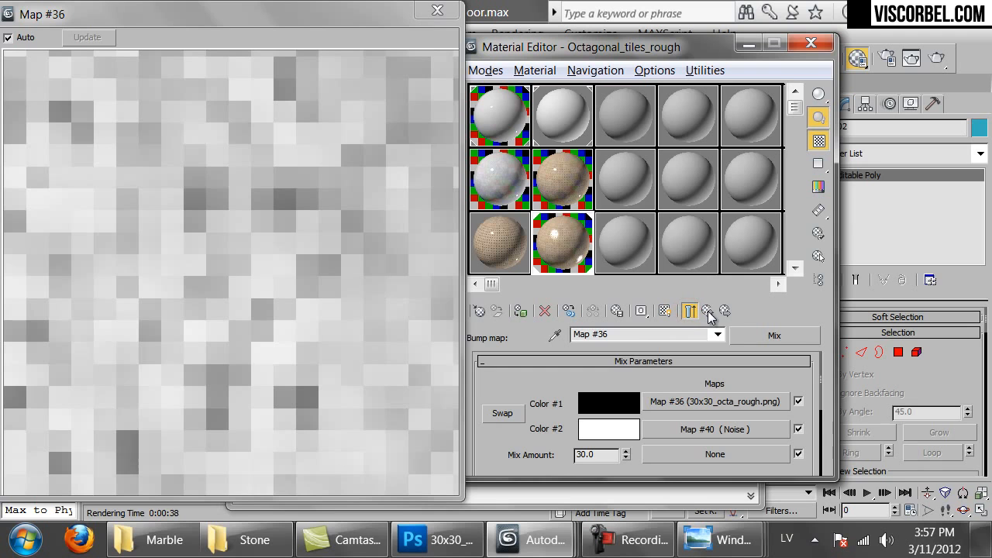
click(707, 311)
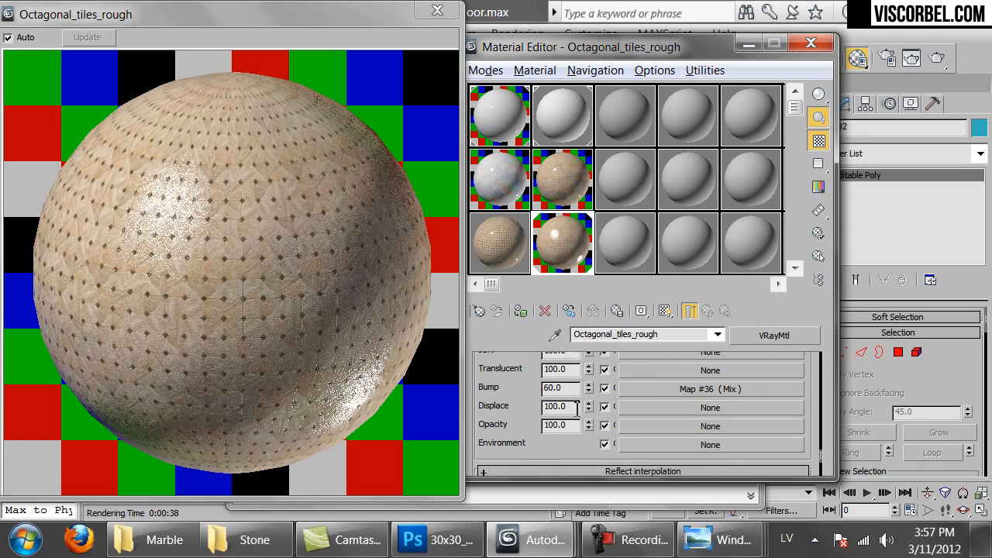
Lower the bump strength to 50 and close the enlarged material preview
double_click(574, 392)
text(50)
key(Return)
click(290, 207)
click(437, 10)
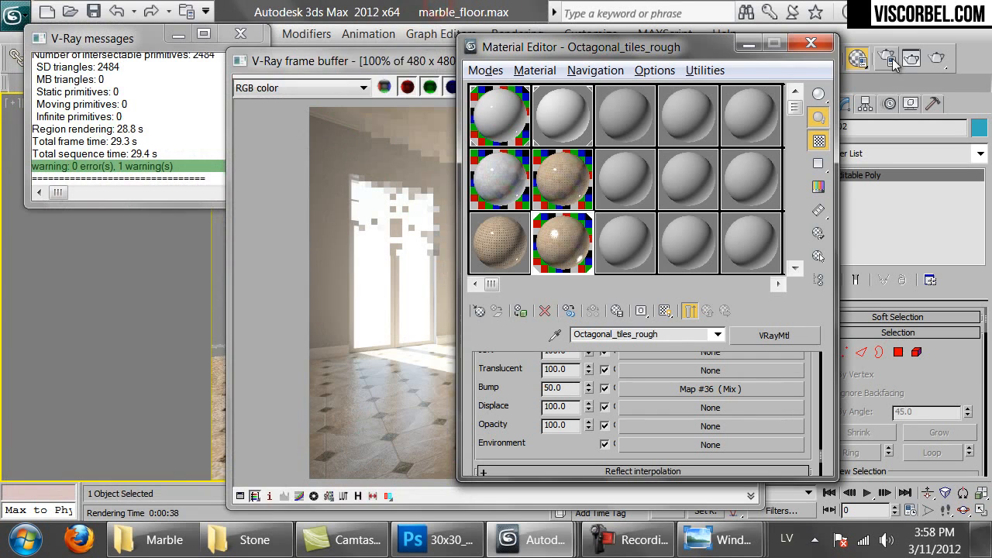
Start another room render and stop it before it finishes
click(318, 254)
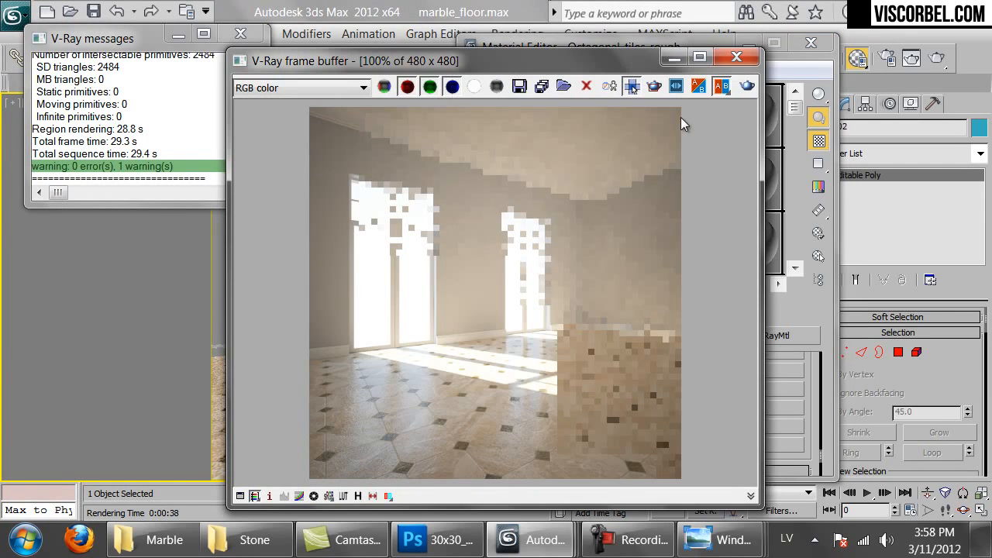
click(747, 87)
click(188, 183)
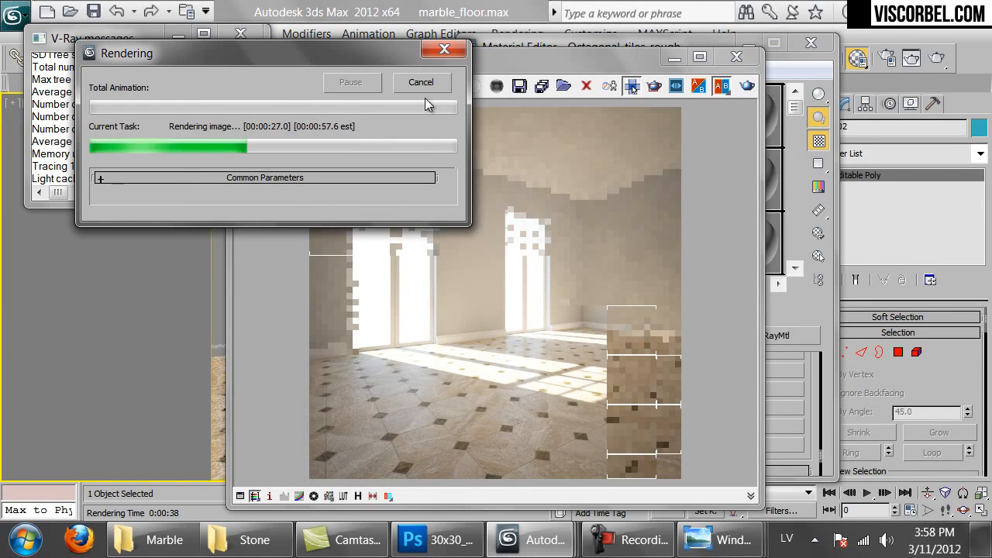
click(423, 83)
click(795, 380)
Lighten the reflection mix's second colour to a lighter grey
scroll(776, 384, up, 3)
scroll(776, 383, up, 10)
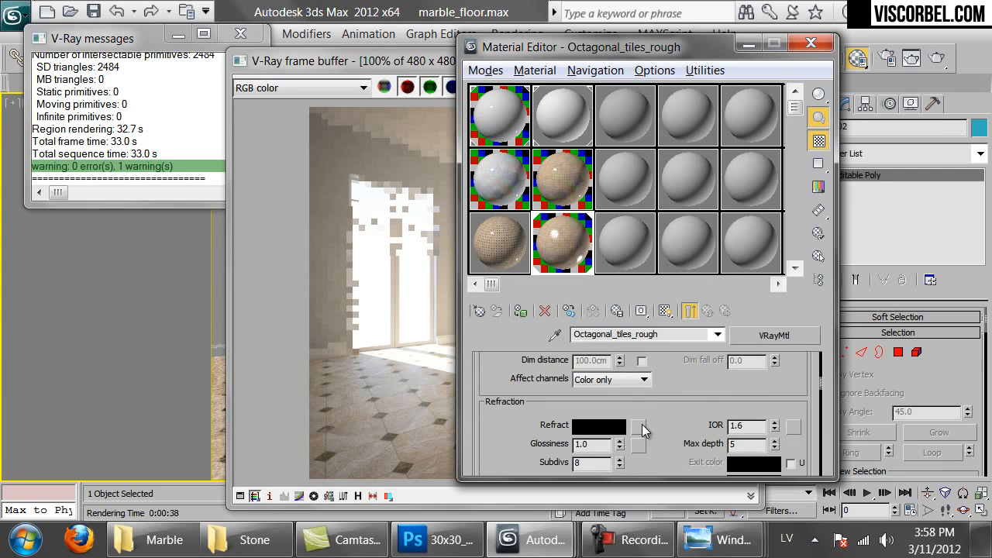
scroll(637, 427, up, 5)
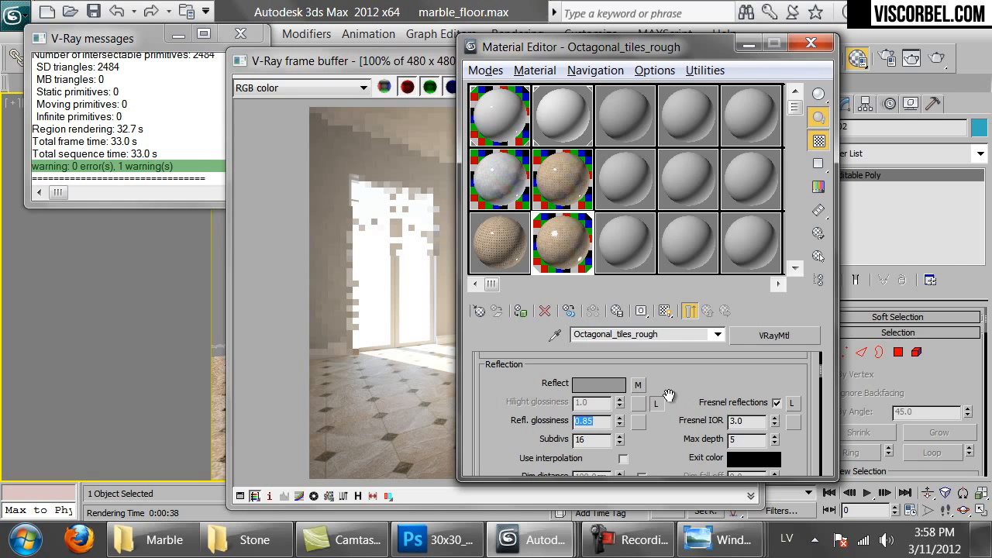
click(638, 384)
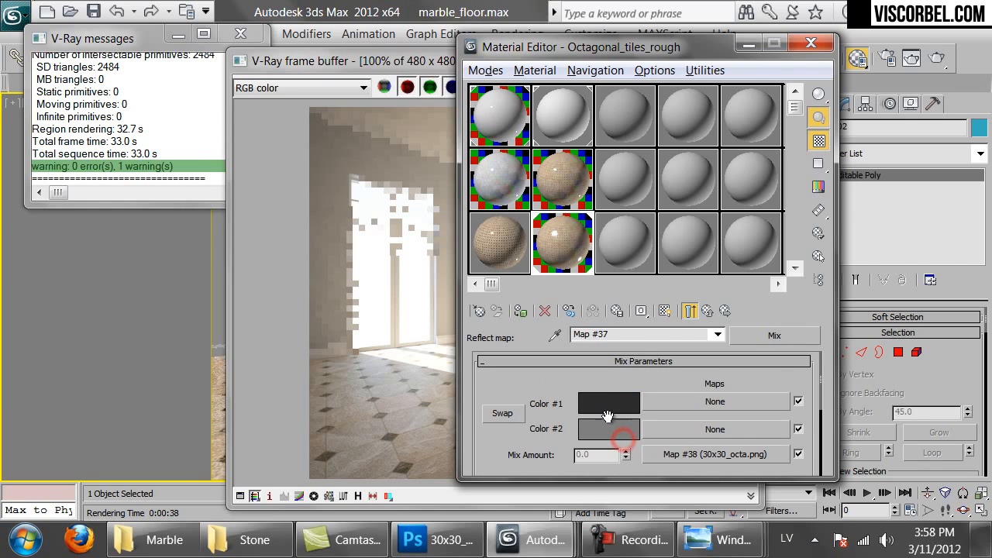
click(622, 439)
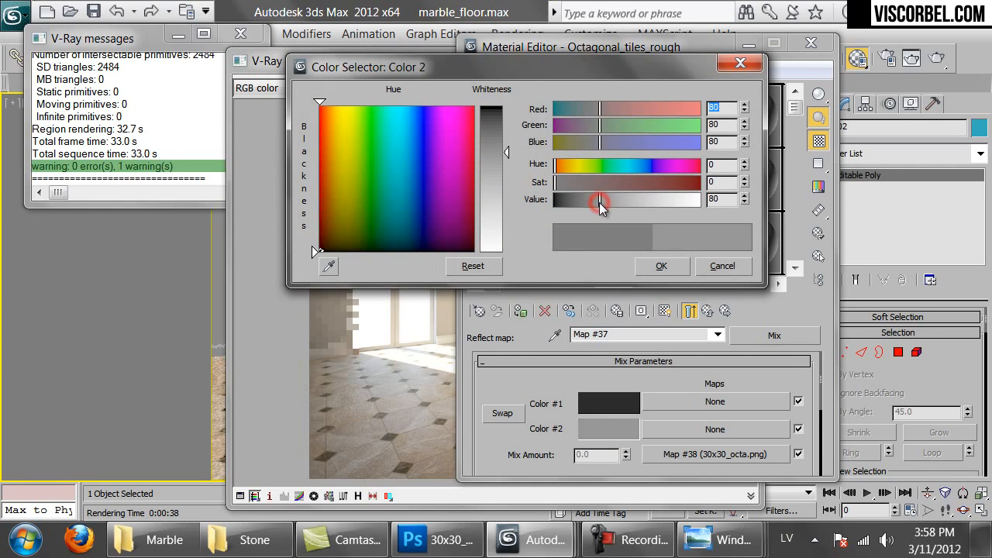
drag(599, 203, 605, 202)
click(661, 266)
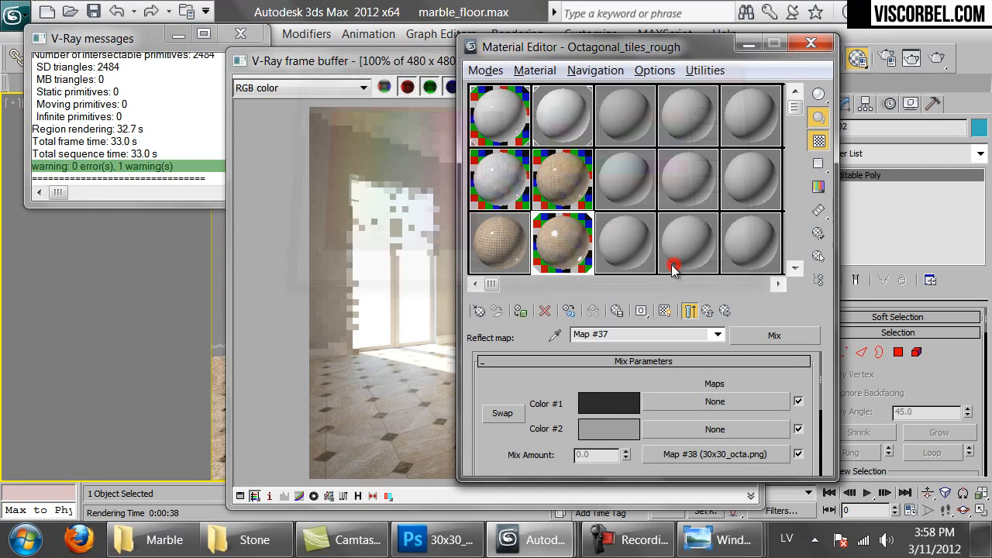
double_click(564, 247)
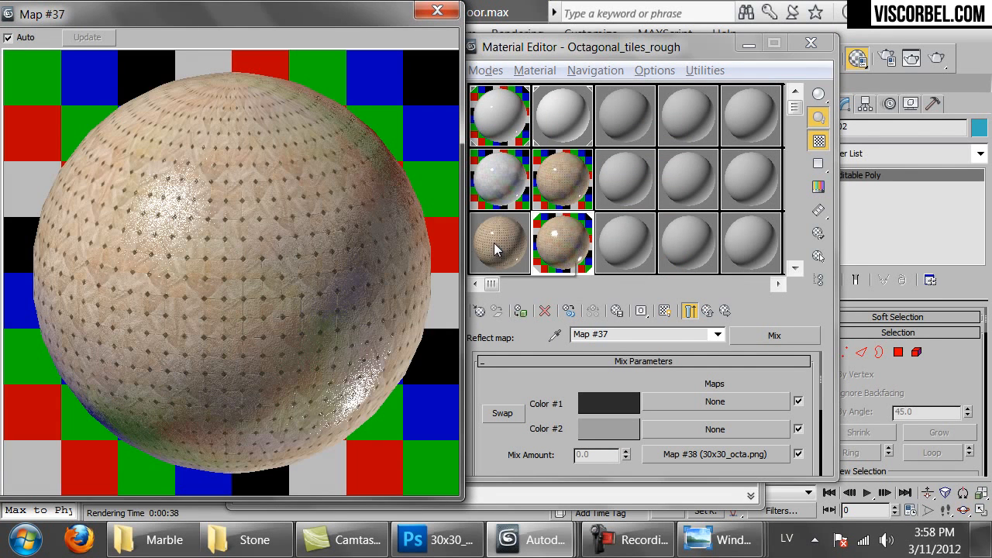
click(690, 310)
Raise the tile material's Bump amount to 80 and render the room
scroll(656, 381, down, 15)
double_click(575, 424)
text(80)
key(Return)
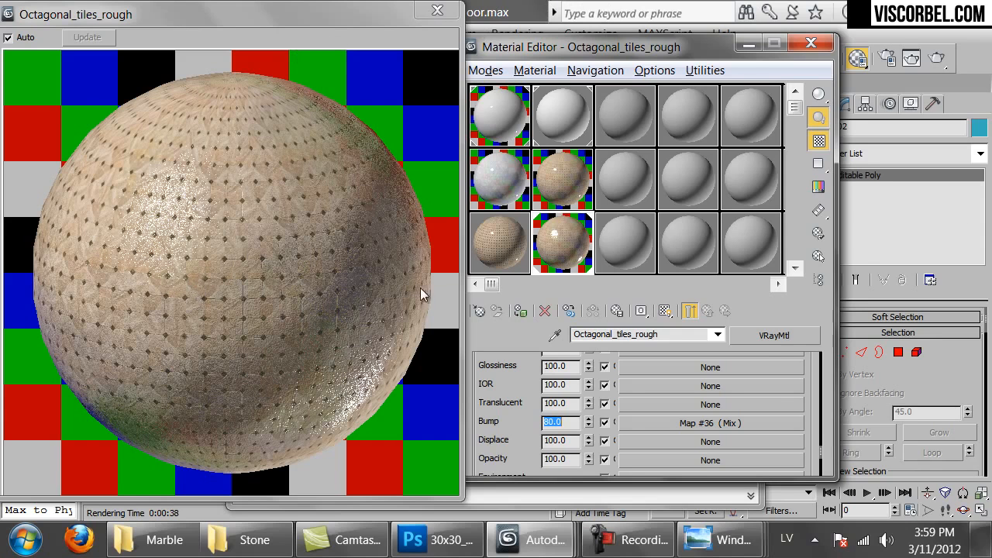
click(978, 51)
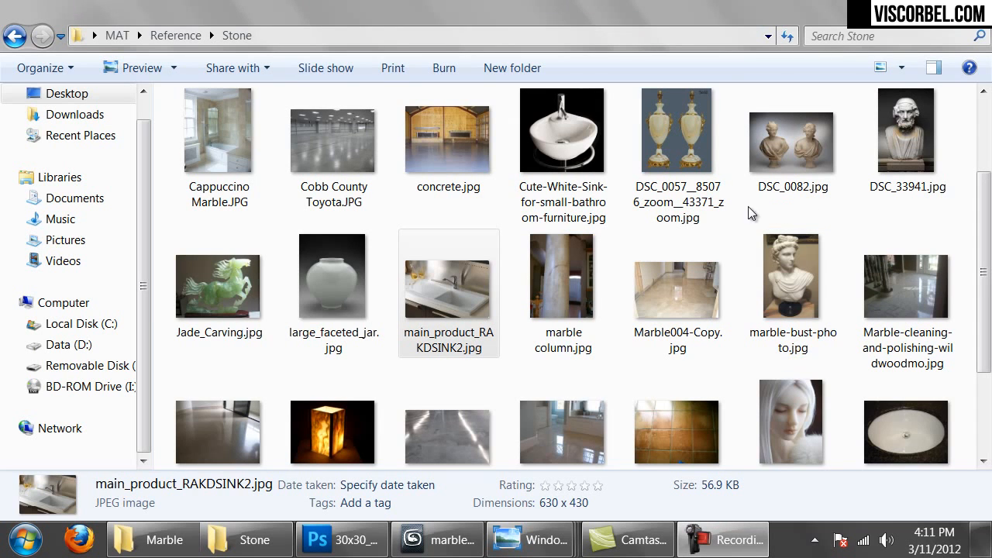
Bring the MAT\Reference\Stone folder of marble reference photos to the front
click(431, 547)
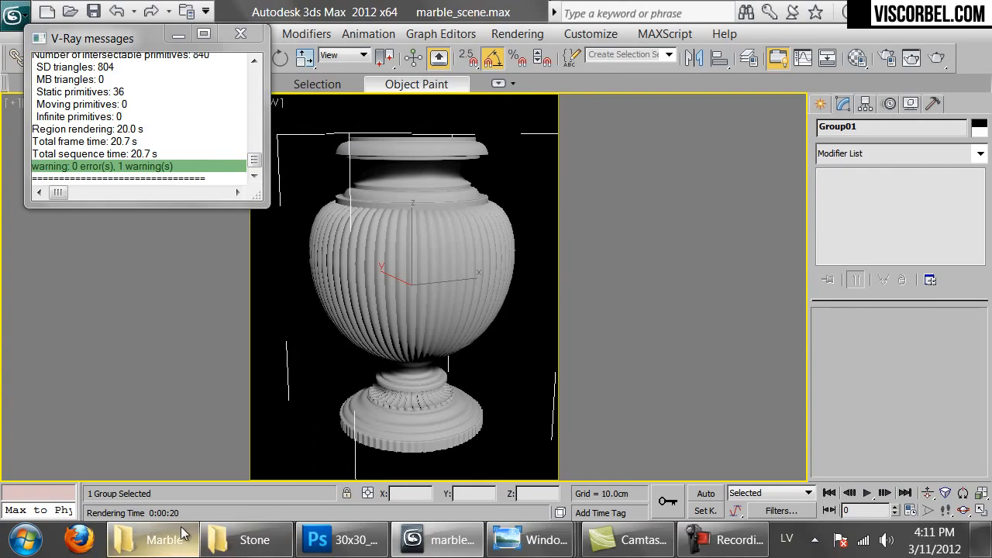
click(242, 540)
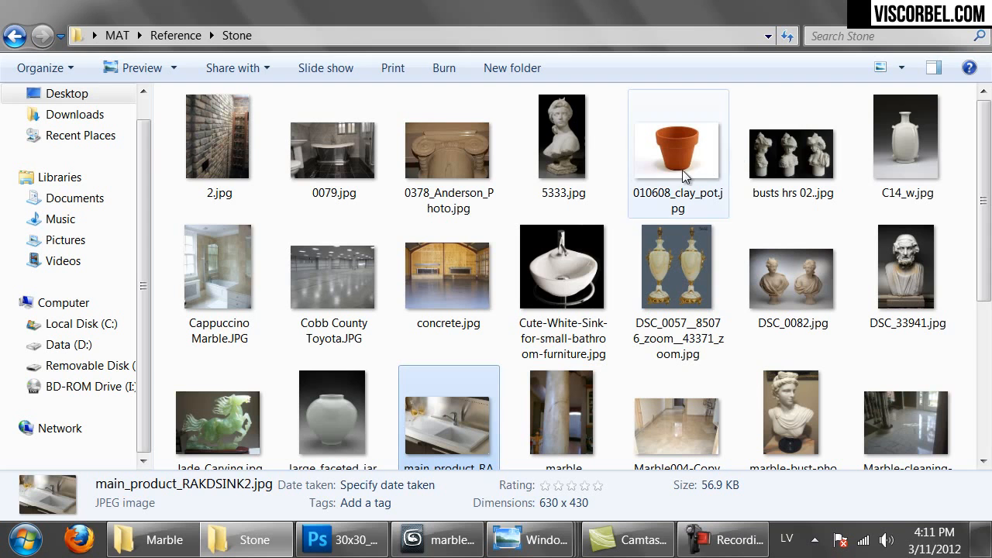
View the marble bust reference photos 5333.jpg, busts hrs 02.jpg and marble-bust-photo.jpg
double_click(561, 137)
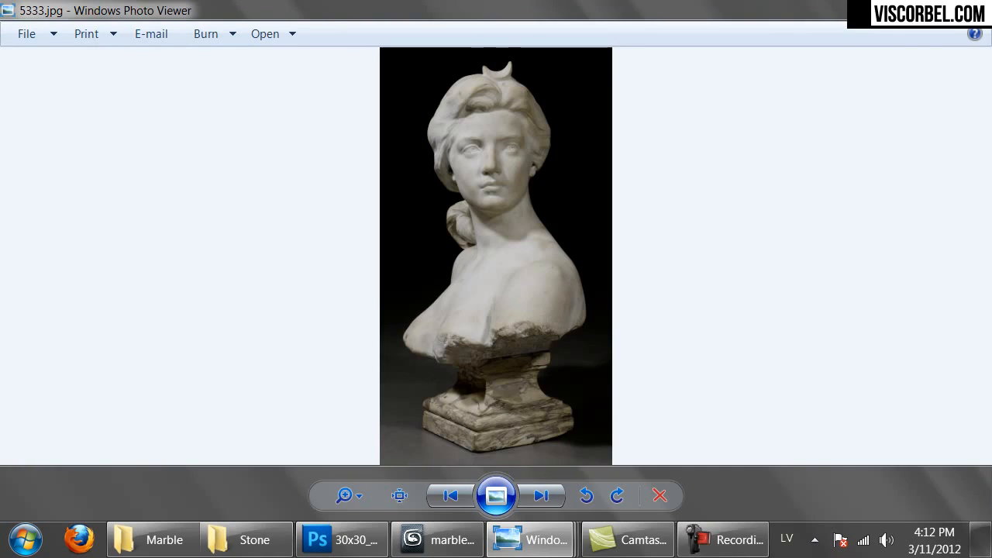
key(alt+Tab)
click(786, 171)
double_click(787, 169)
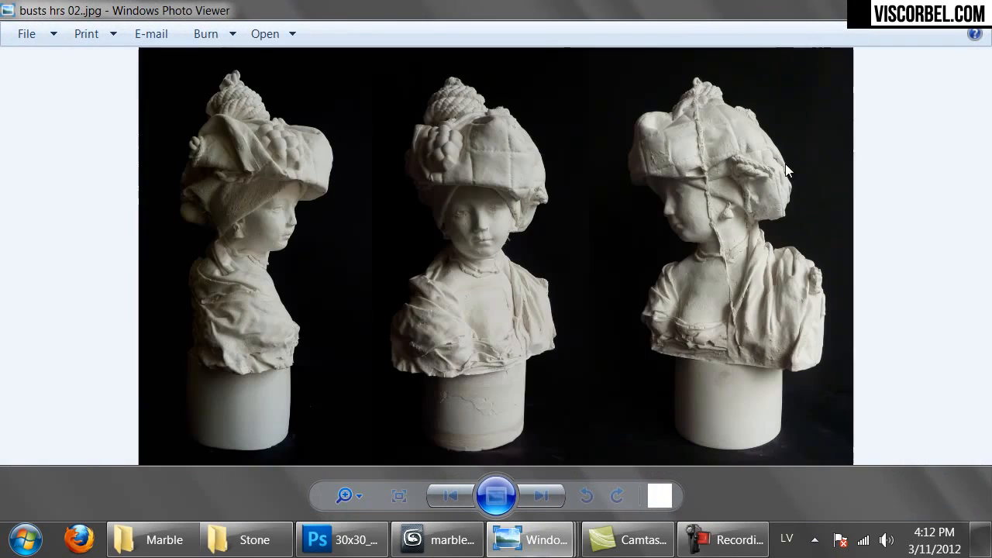
key(alt+Tab)
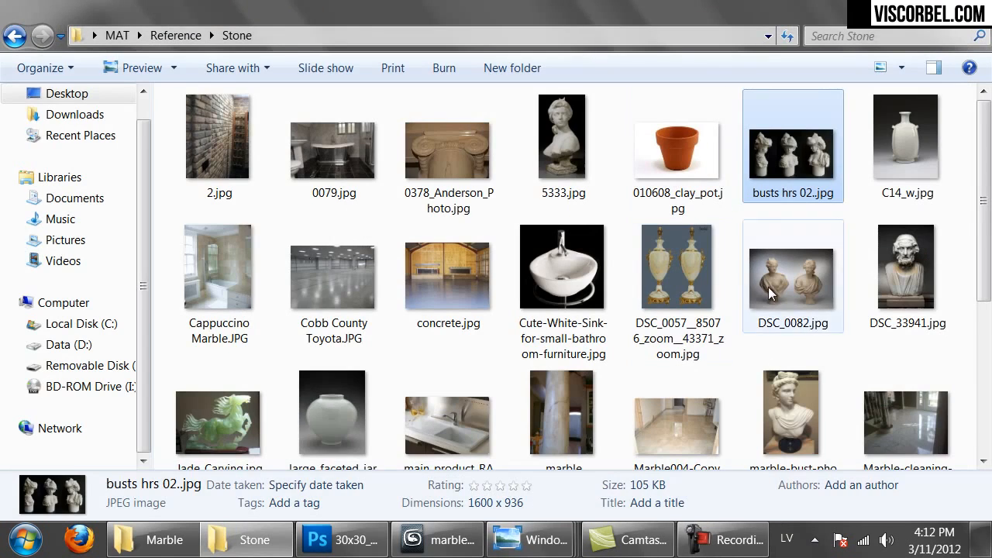
scroll(775, 326, down, 1)
click(790, 380)
double_click(791, 376)
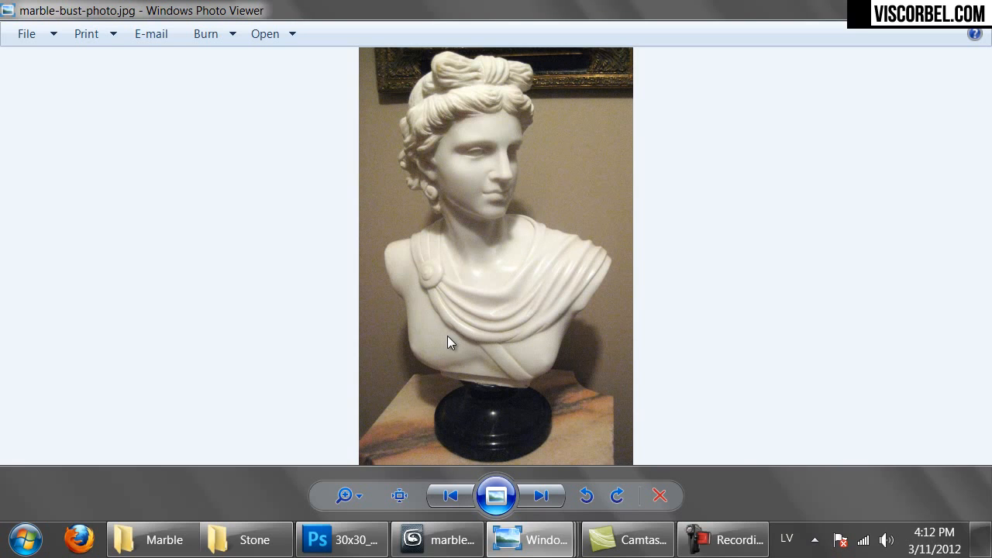
key(alt+Tab)
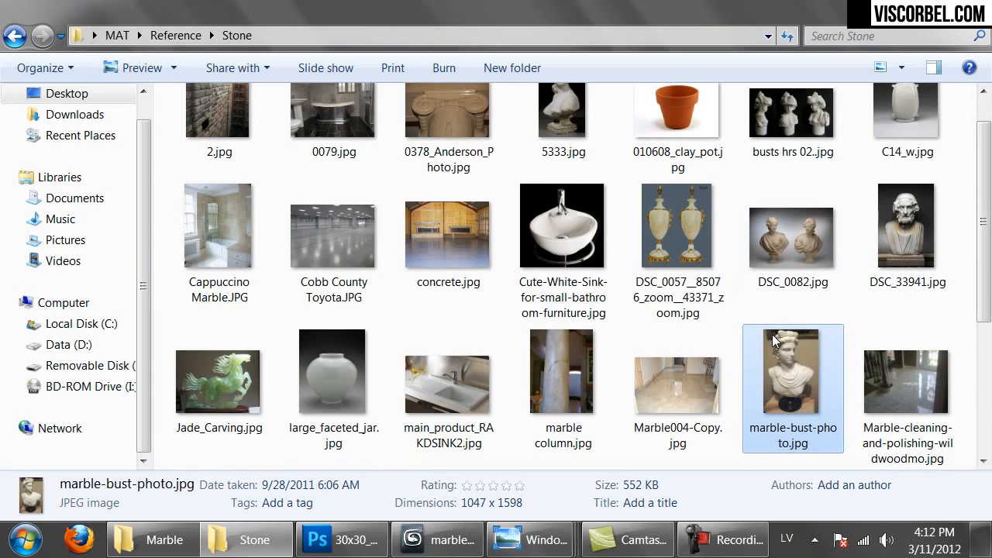
Review the Jade_Carving and white sink photos, then return to the 3ds Max vase scene
scroll(777, 329, down, 2)
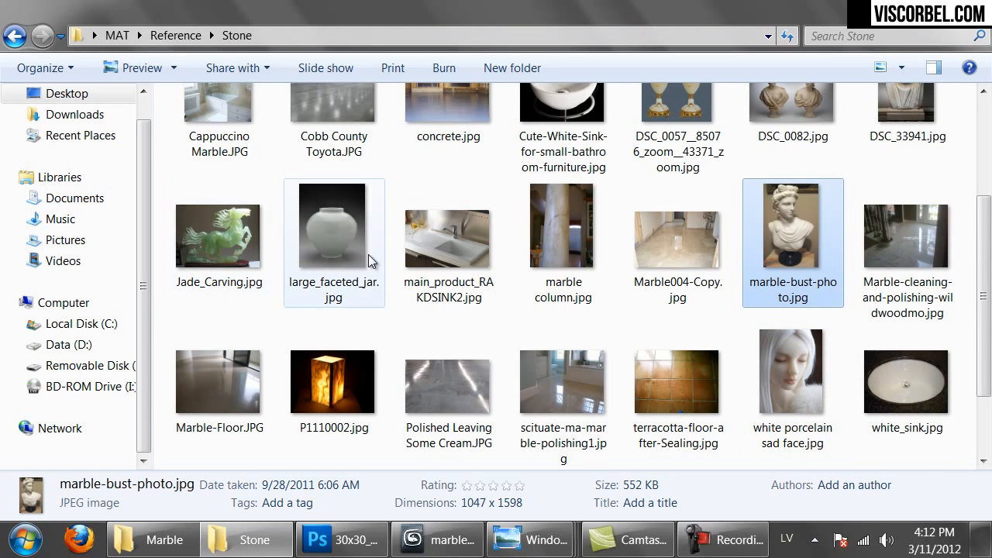
scroll(368, 258, up, 2)
double_click(235, 431)
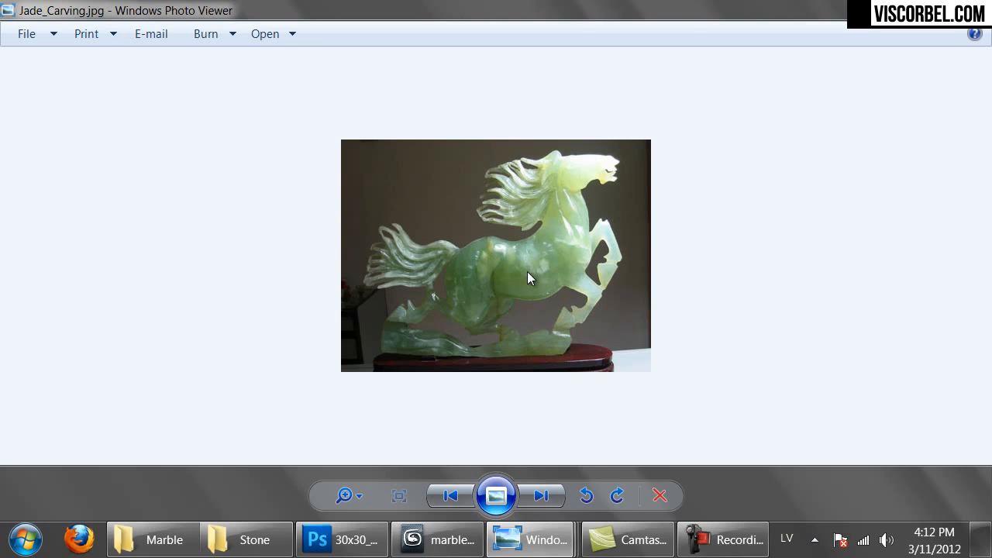
click(974, 7)
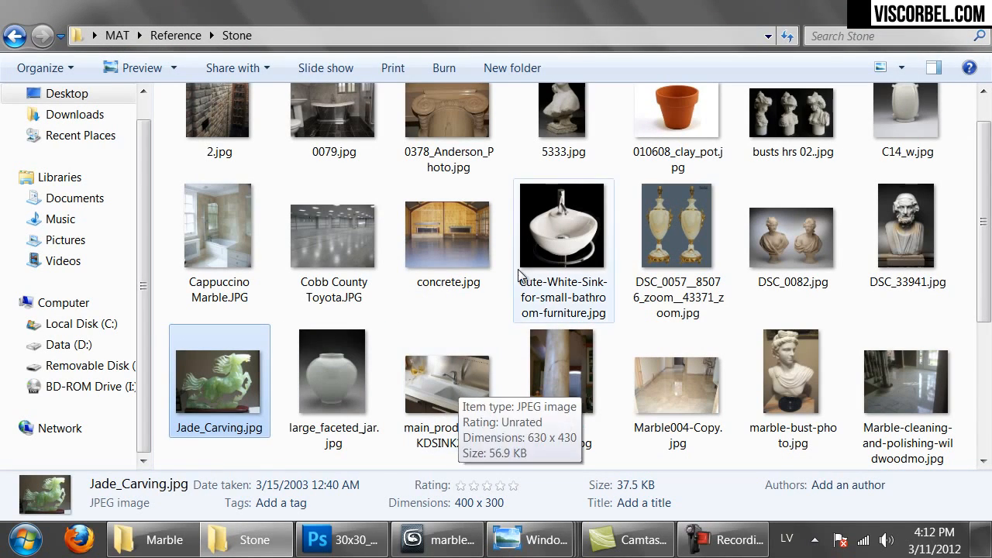
double_click(546, 230)
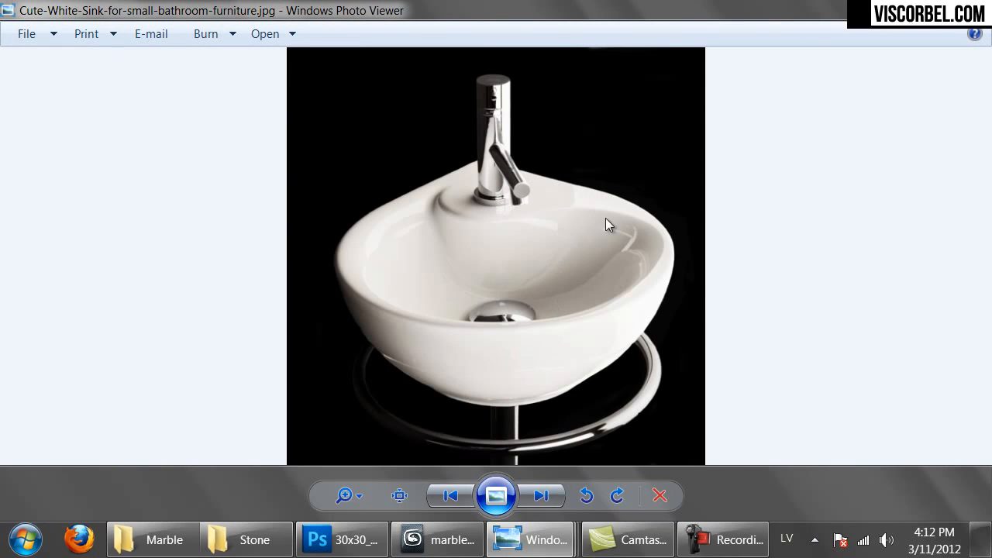
click(974, 7)
scroll(702, 324, up, 1)
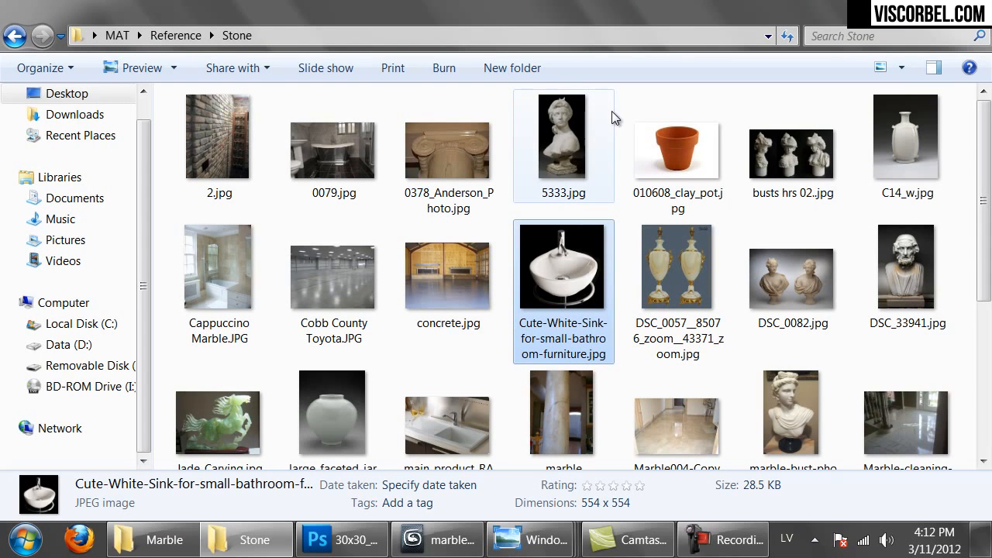
click(445, 542)
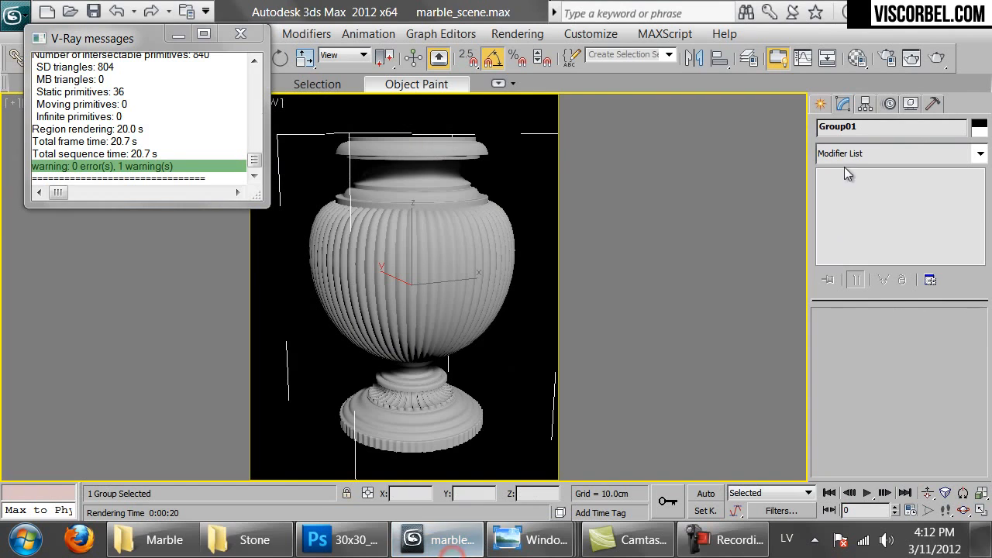
Make the first material slot a VRayFastSSS2 using the Marble (white) preset
key(m)
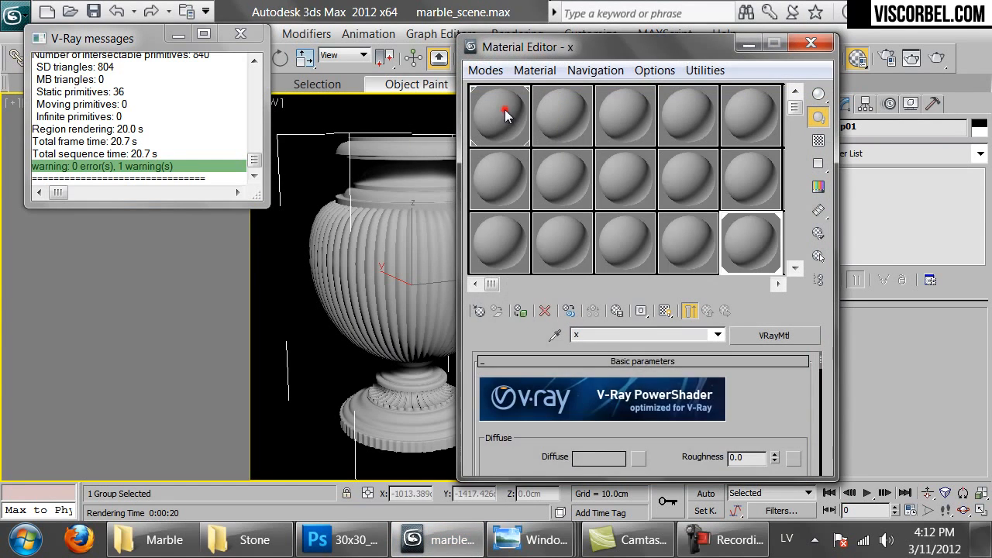
click(502, 113)
click(478, 313)
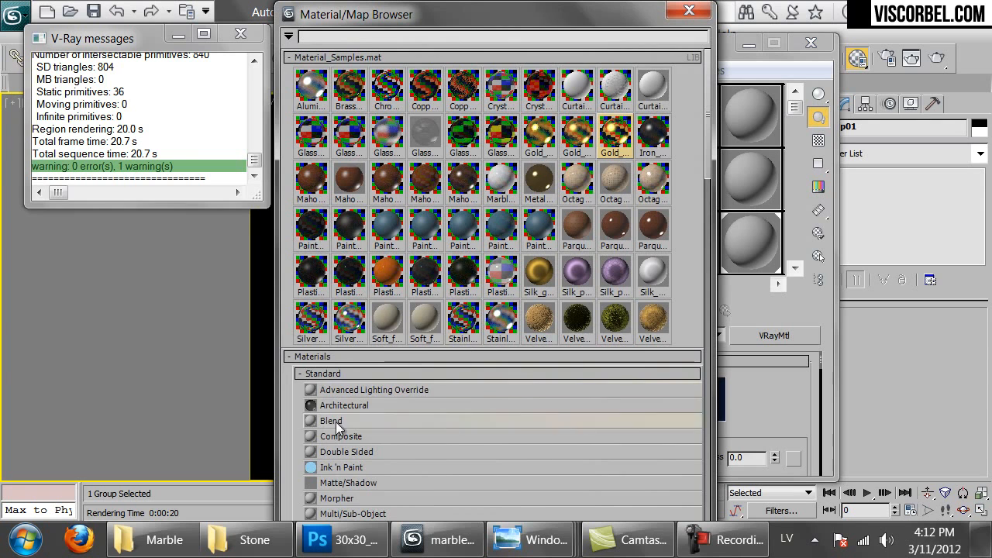
click(361, 436)
click(336, 57)
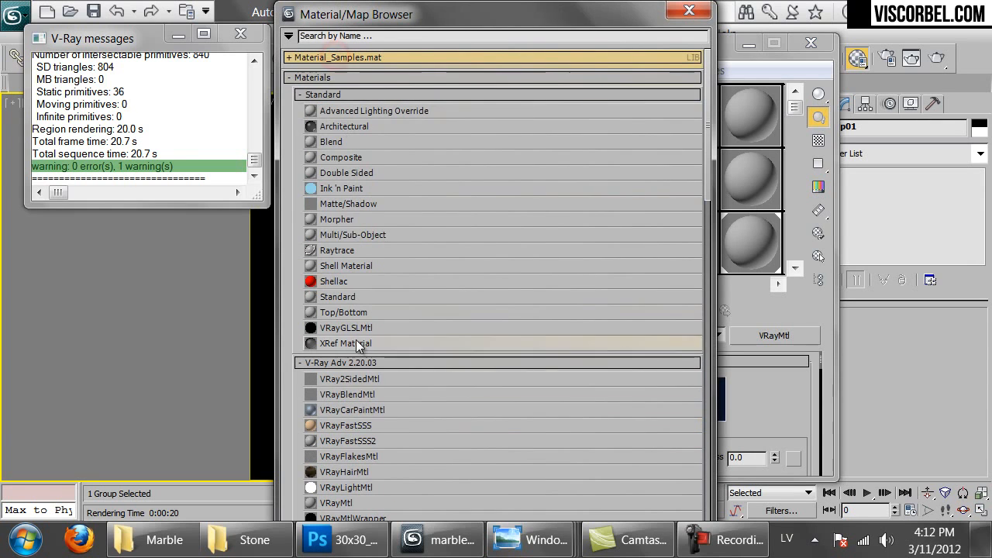
click(345, 441)
click(346, 441)
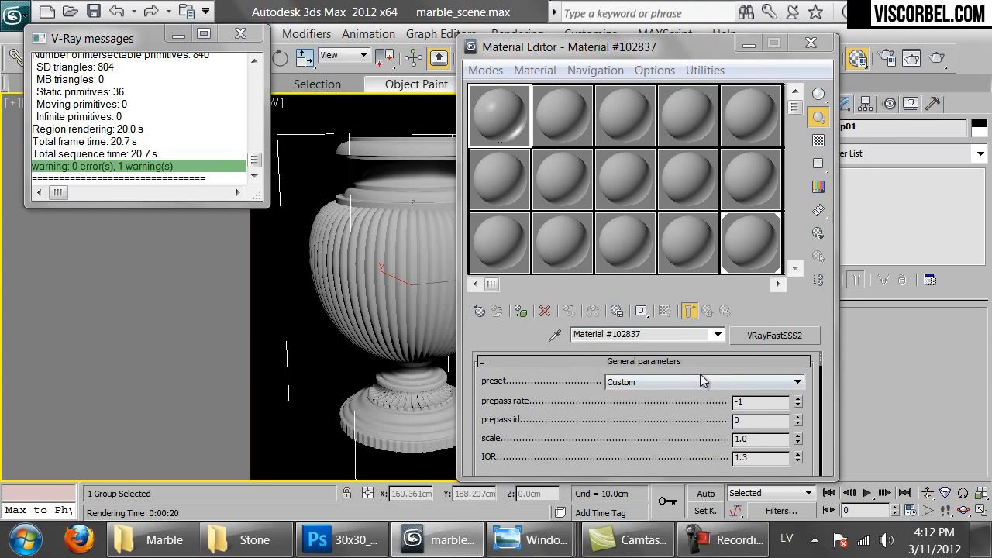
click(699, 380)
click(635, 456)
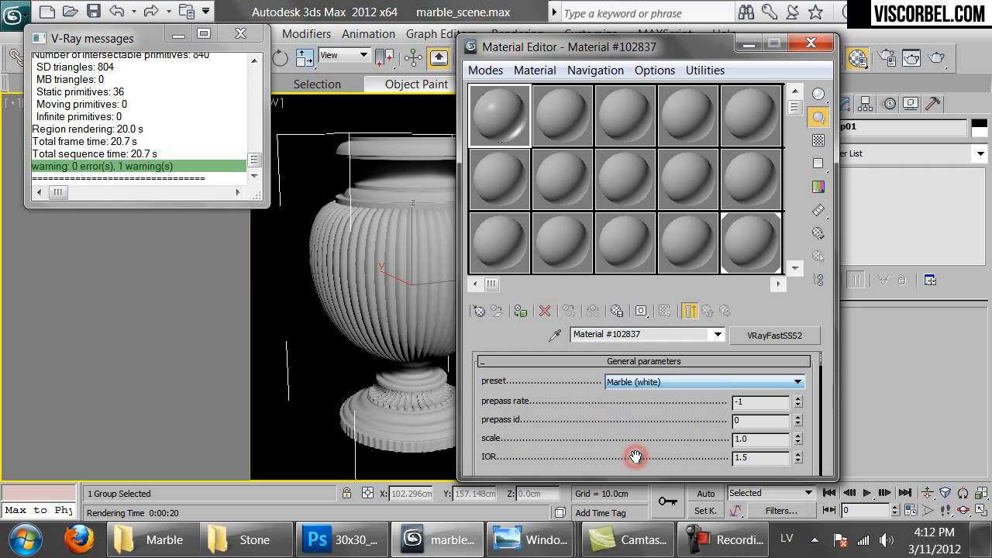
Assign the white marble material to the selected vase
drag(500, 130, 401, 258)
click(450, 241)
click(447, 300)
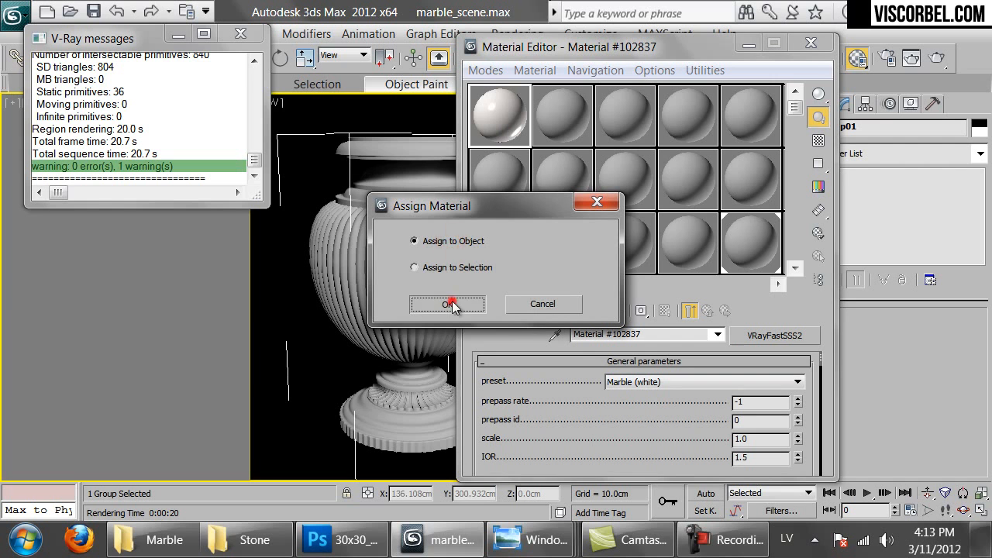
click(425, 267)
click(446, 302)
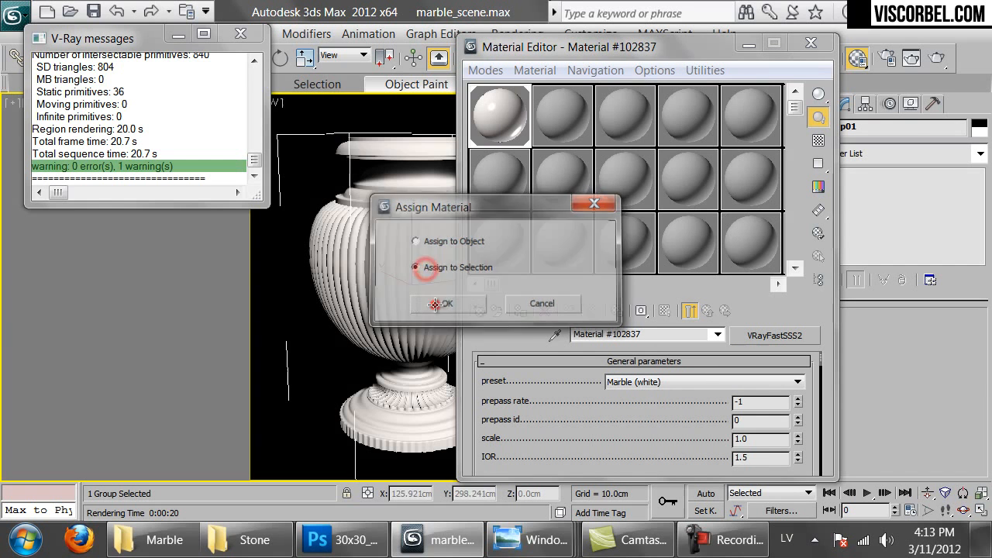
Render the vase and inspect the rim, neck and base up close in the frame buffer
click(857, 58)
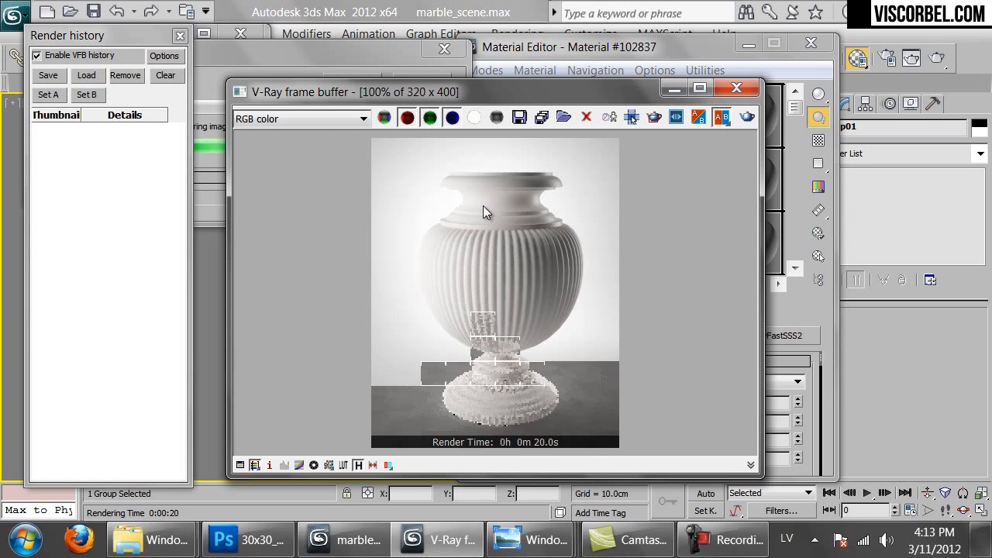
scroll(488, 241, up, 1)
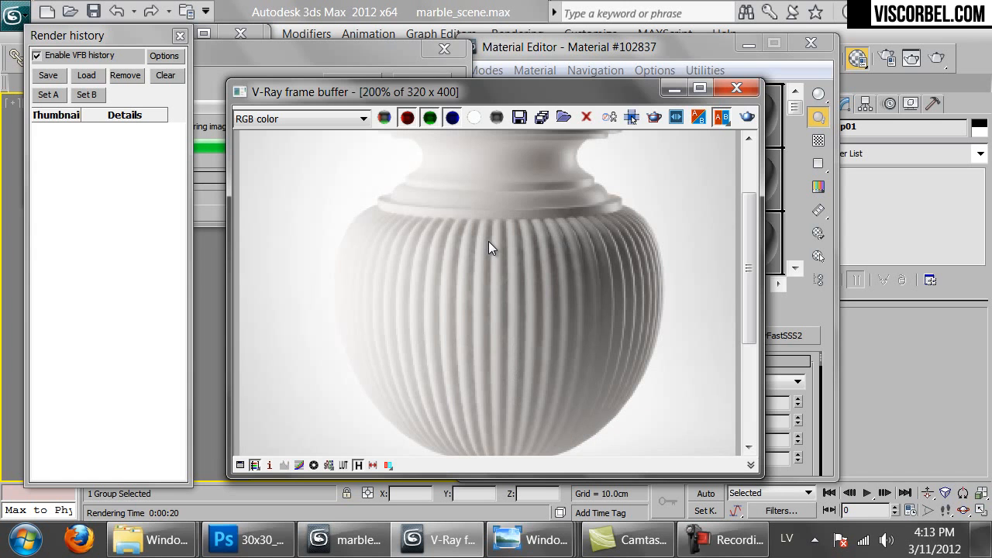
middle_drag(483, 165, 482, 254)
middle_drag(501, 326, 493, 153)
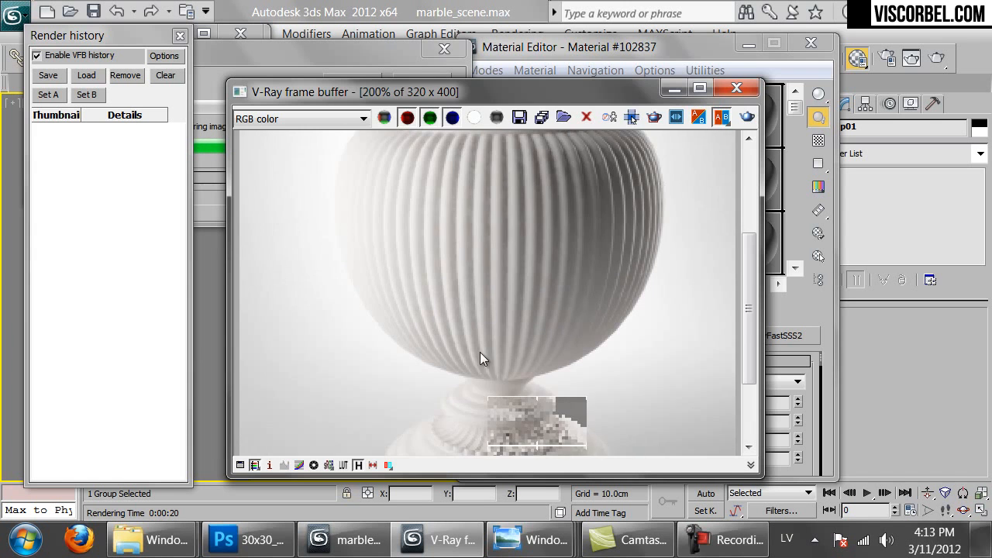
middle_drag(479, 351, 488, 255)
scroll(474, 240, down, 1)
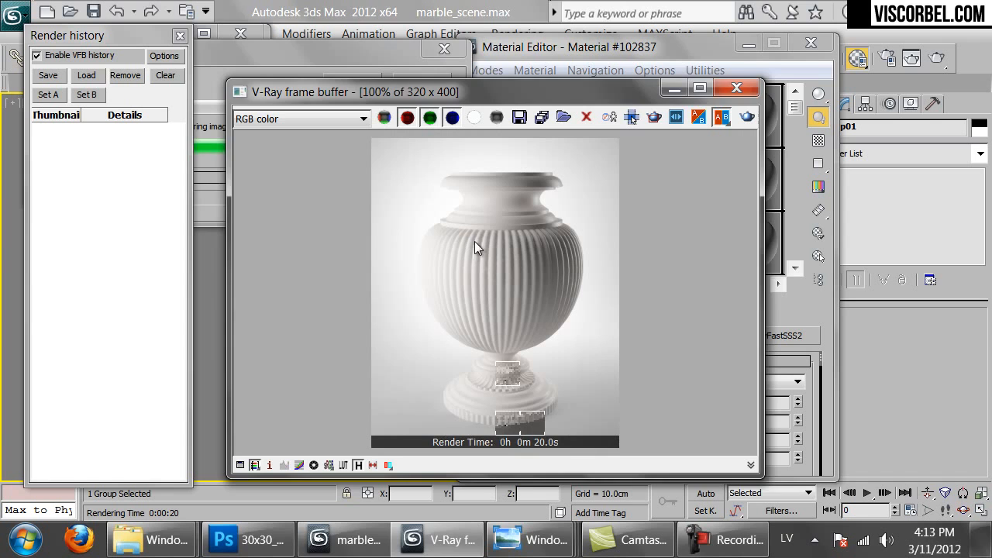
Change the VRayFastSSS2 scatter radius from 1.0 to 5.0
click(736, 90)
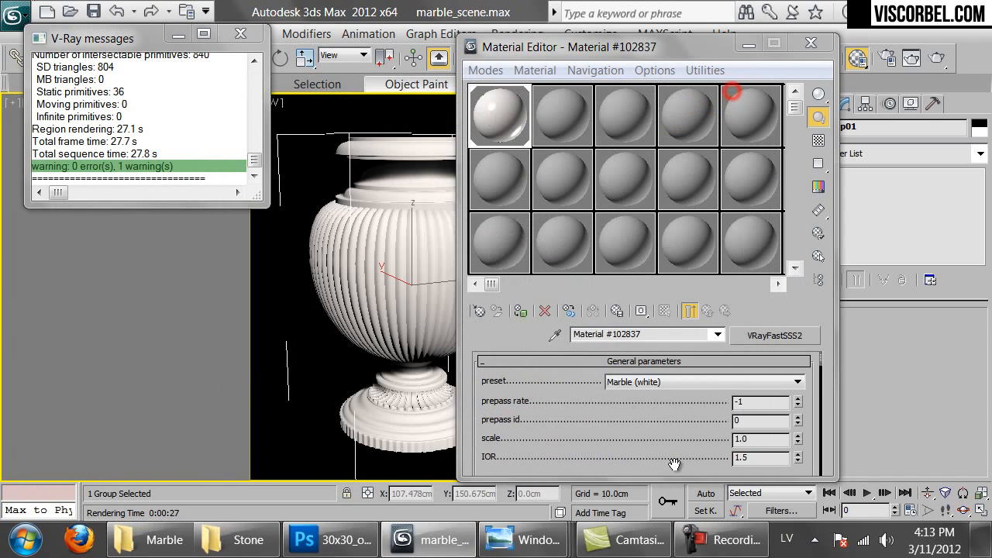
scroll(643, 259, down, 5)
scroll(777, 405, up, 1)
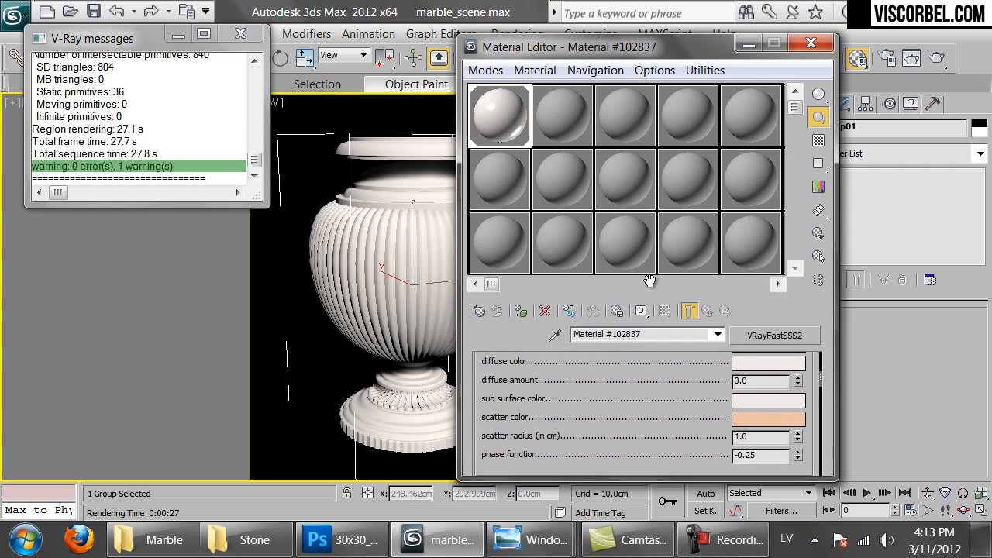
click(766, 439)
text(5)
key(Return)
Re-render the vase and zoom in to check the 22-second result
click(938, 62)
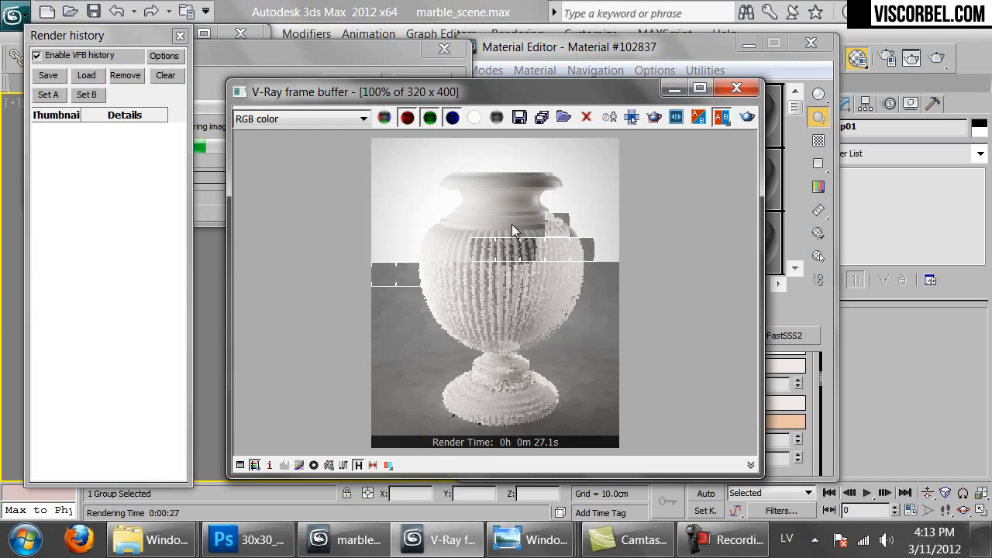
scroll(461, 217, up, 1)
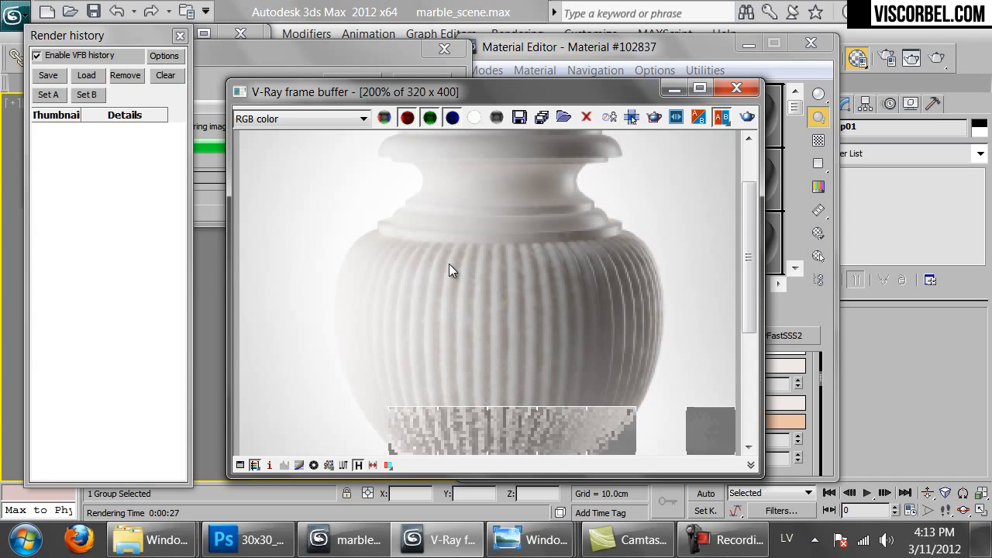
scroll(454, 259, down, 1)
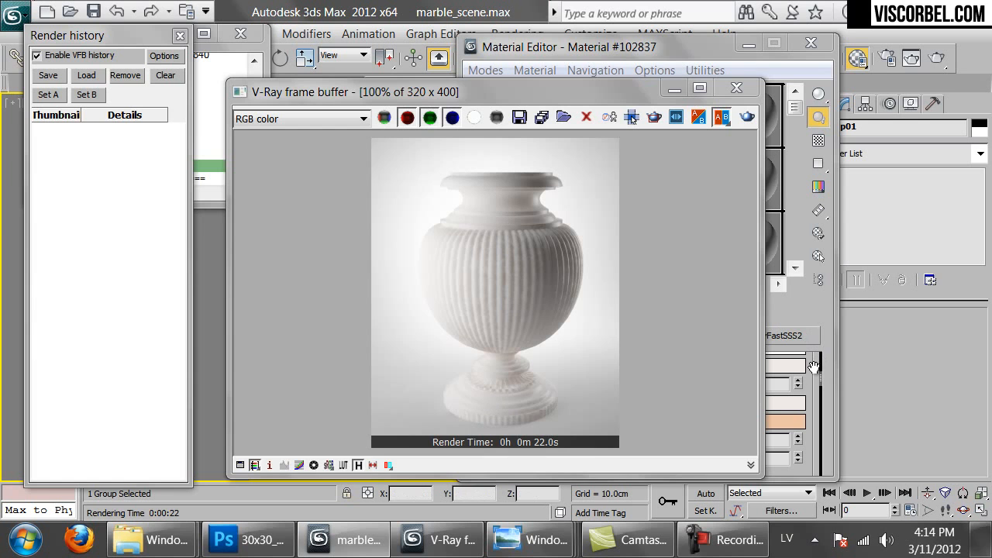
click(780, 349)
Rename the marble material to white_marble
click(668, 334)
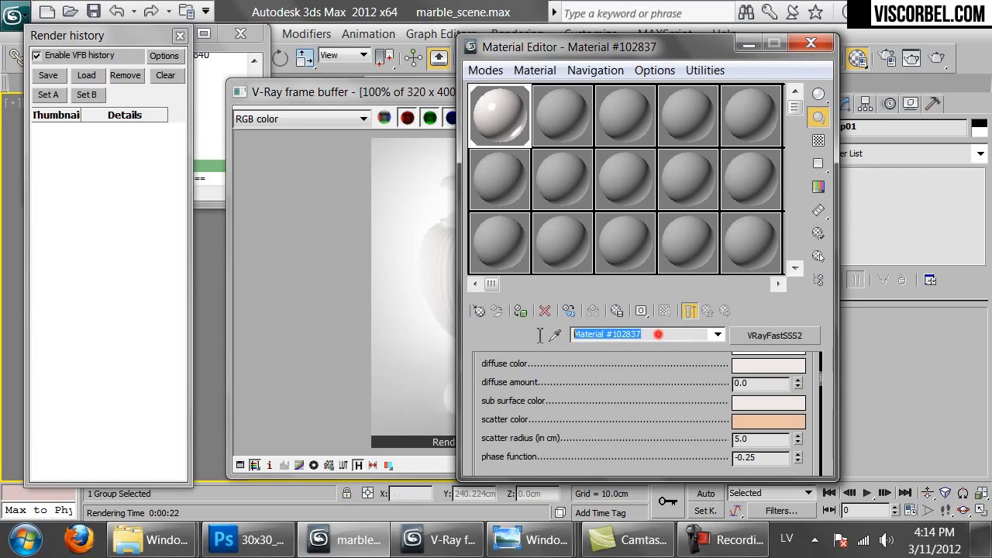
text(white_marble)
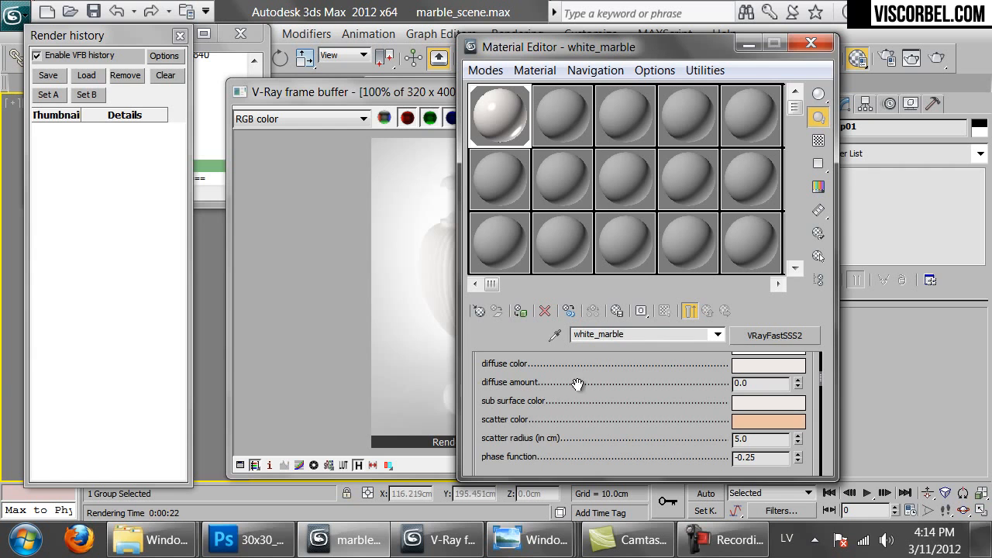
scroll(655, 374, up, 5)
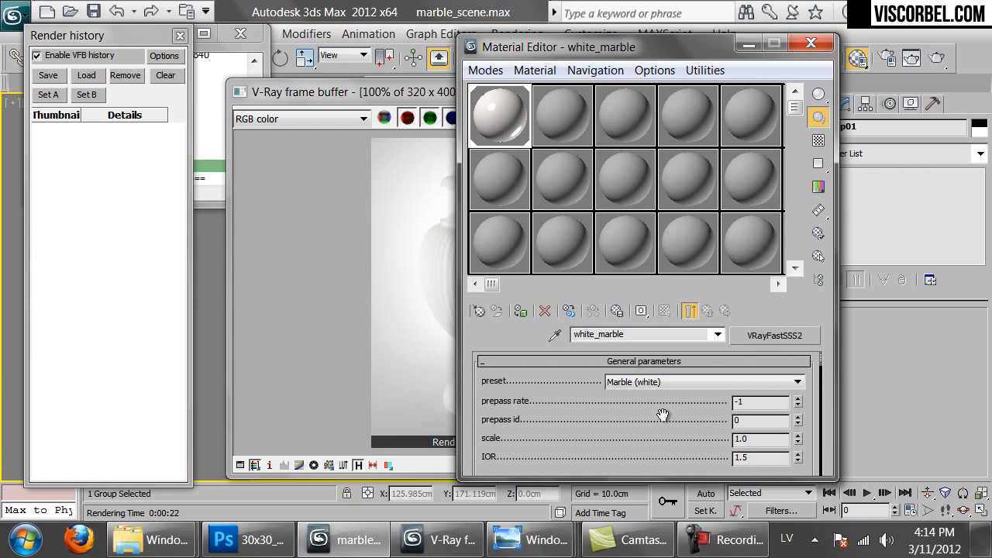
scroll(649, 405, down, 6)
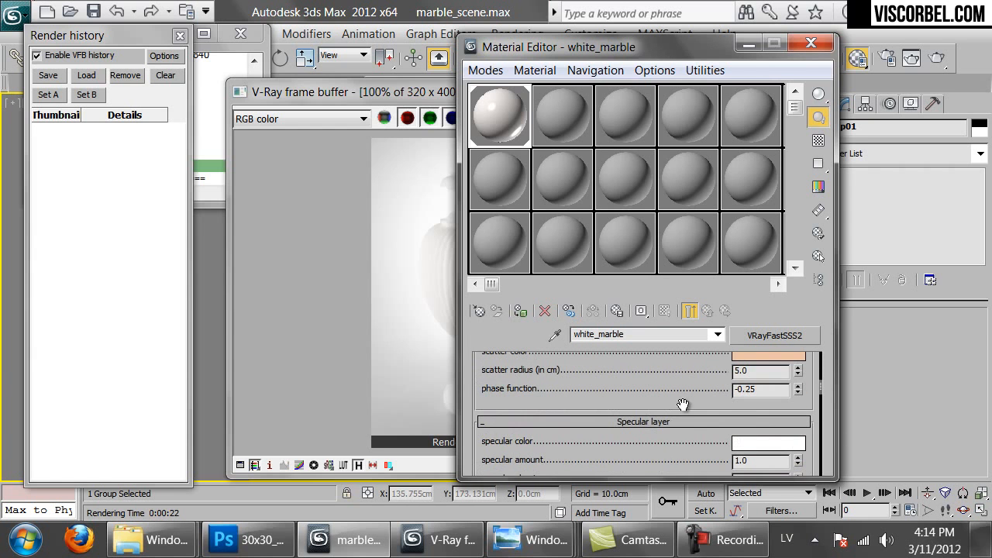
mouse_move(151, 540)
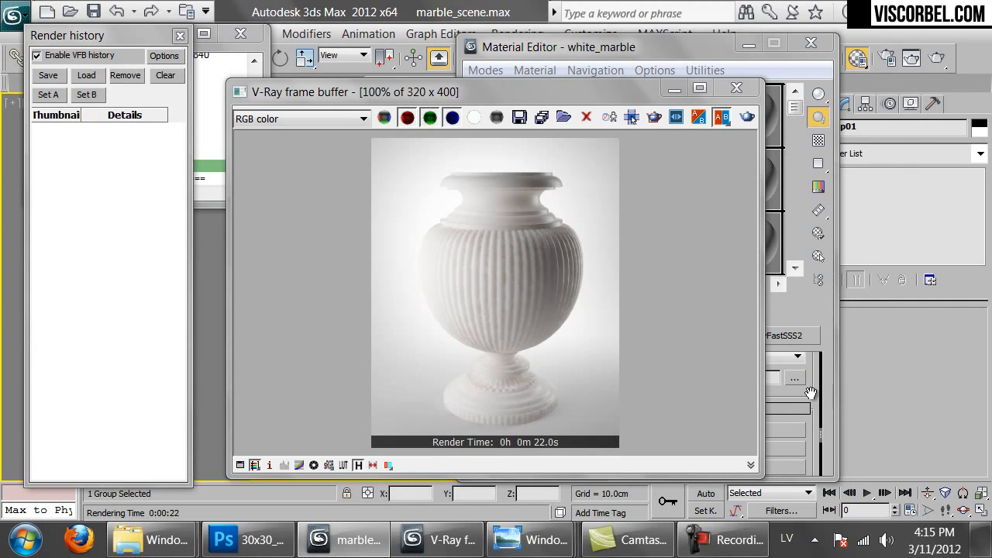
drag(811, 393, 784, 540)
scroll(758, 441, up, 3)
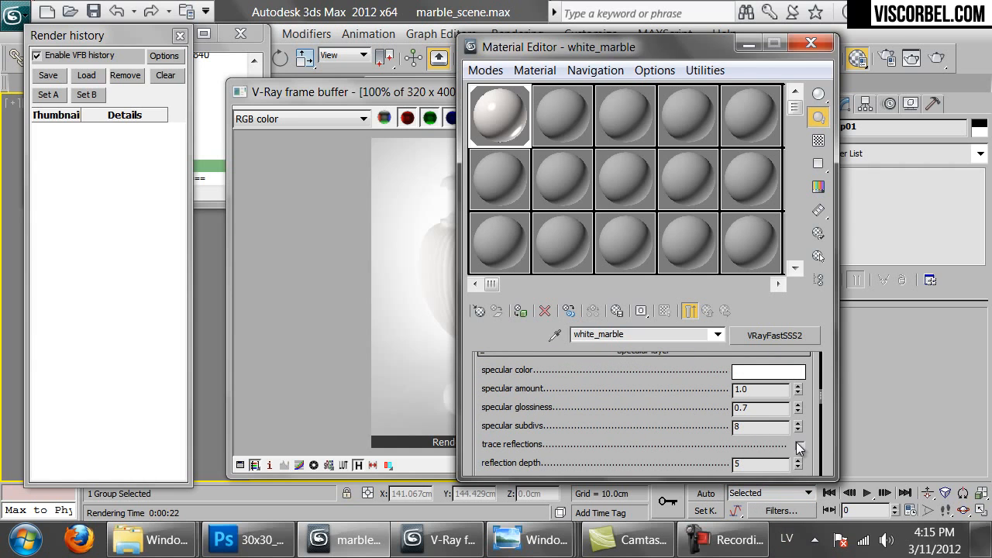
drag(390, 94, 278, 76)
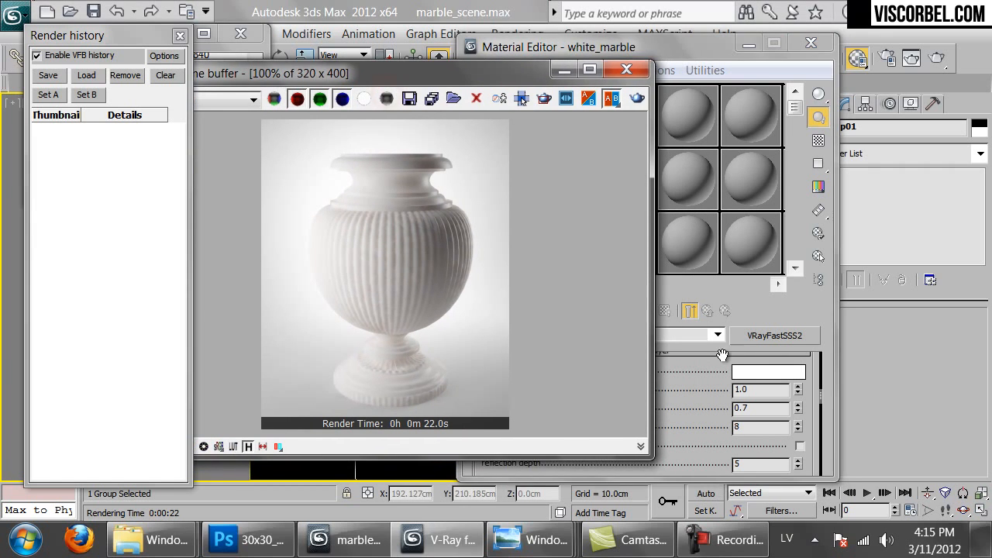
Enable Trace reflections and set single scatter to Raytraced (solid)
click(800, 445)
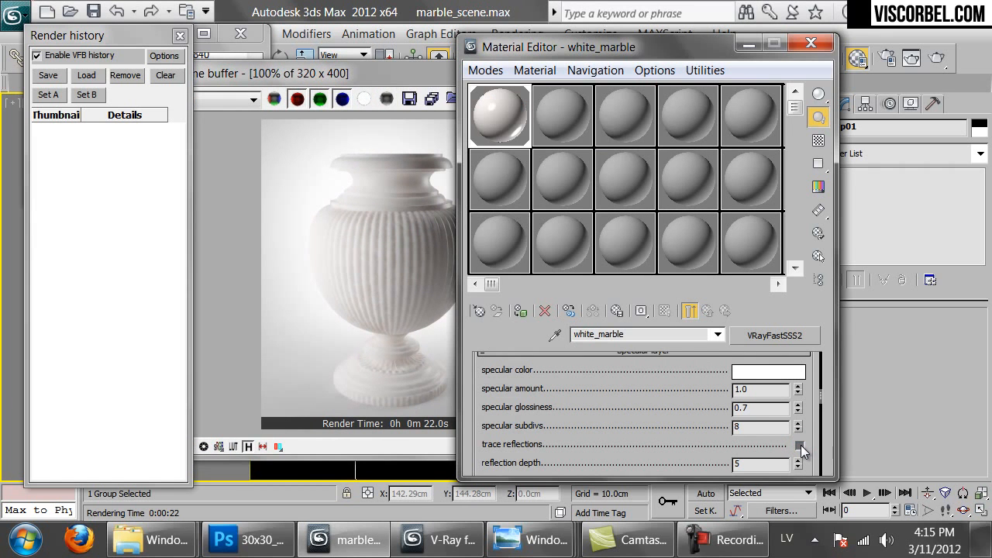
mouse_move(643, 405)
mouse_down()
mouse_move(643, 421)
mouse_move(671, 389)
mouse_up()
scroll(673, 429, up, 7)
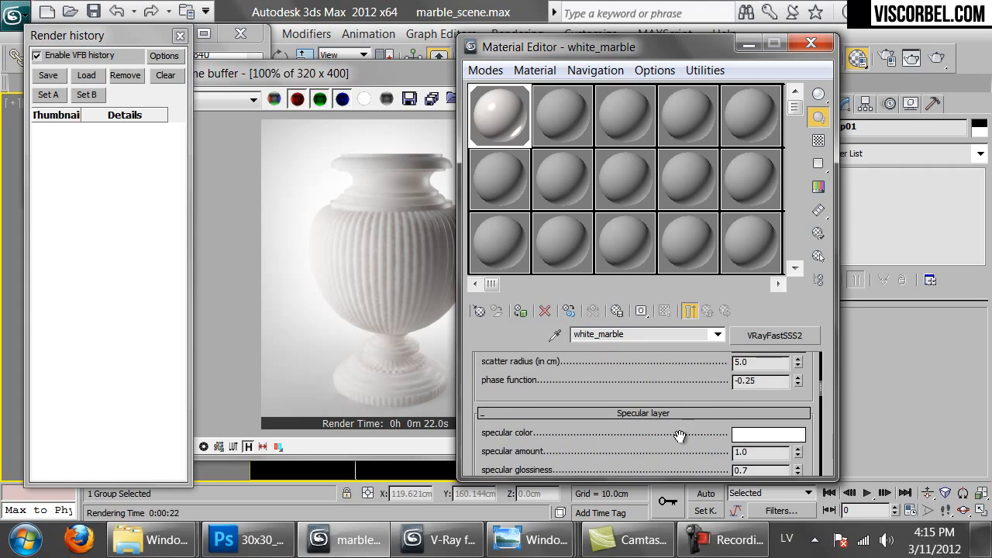
scroll(680, 436, down, 10)
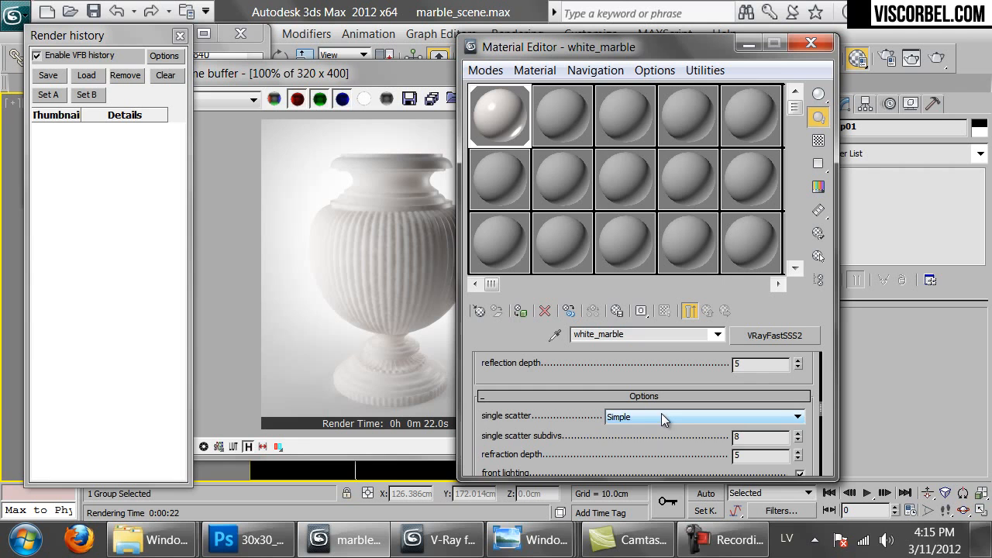
click(662, 417)
click(663, 451)
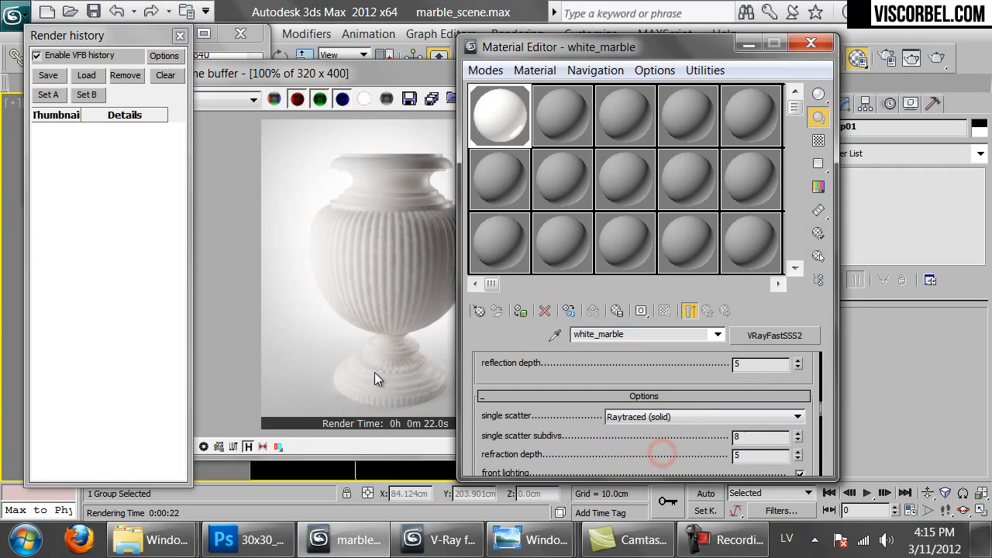
click(354, 313)
Run Render last to re-render the white_marble vase, about 1m 10s
click(635, 98)
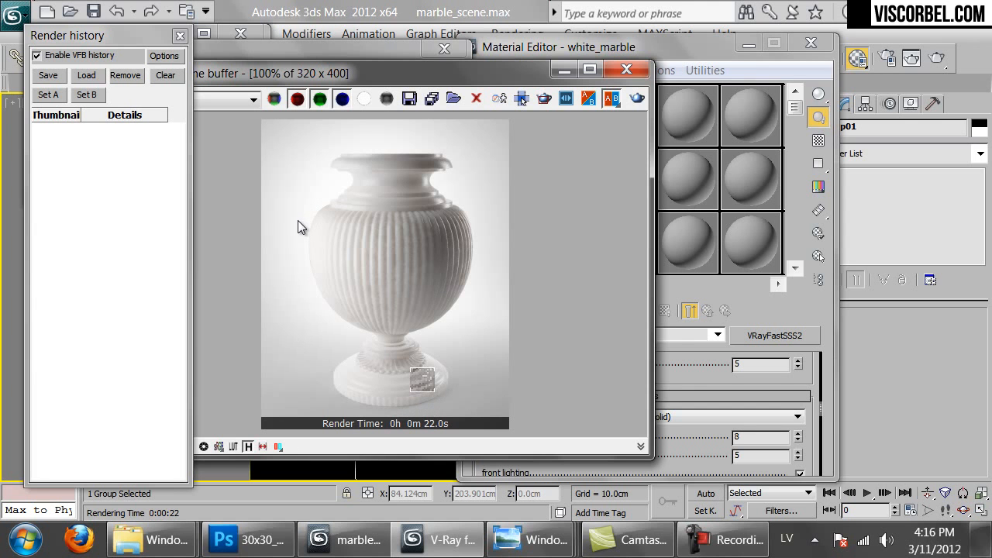
Copy white_marble into the second slot and rename the copy porcelaine
click(759, 304)
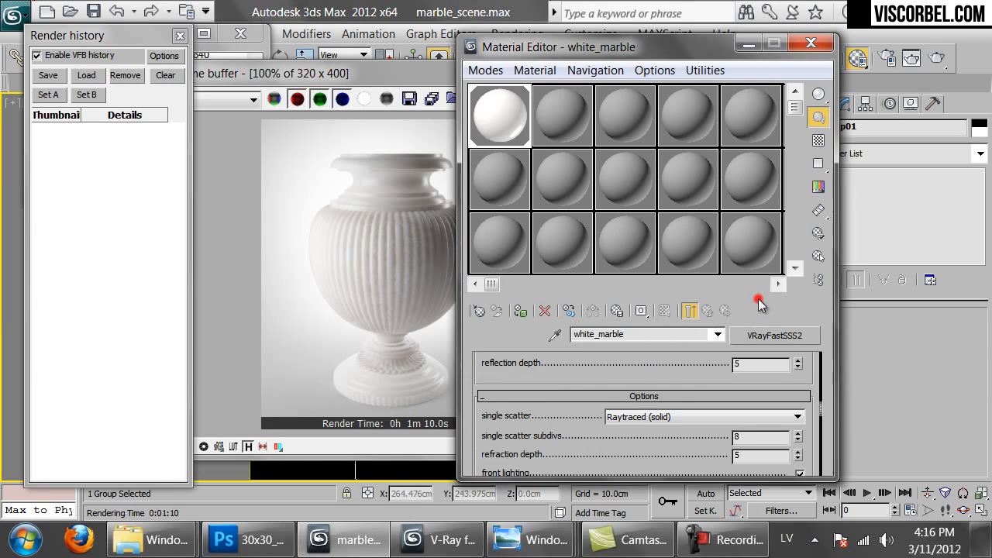
click(502, 117)
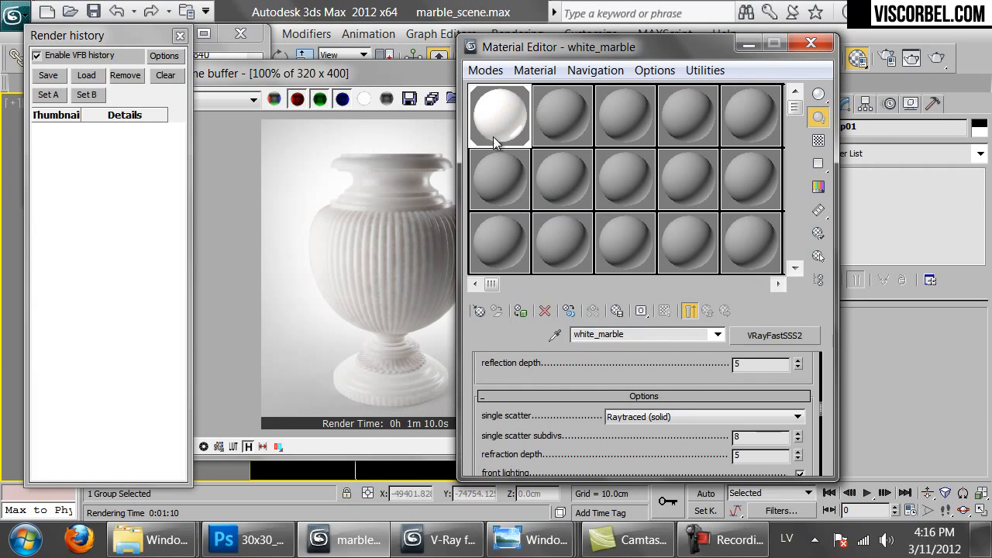
drag(491, 121, 502, 182)
drag(646, 334, 599, 335)
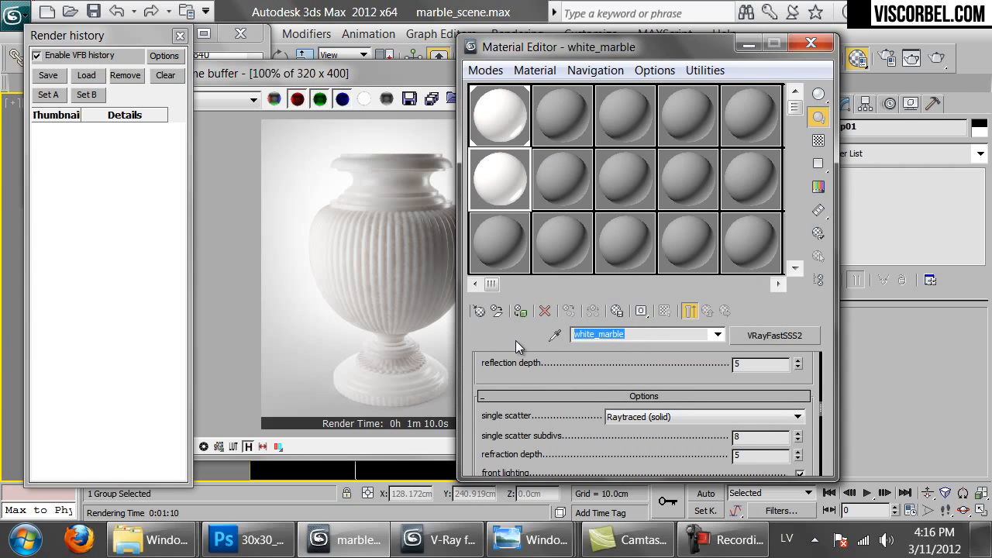
text(porcelaine)
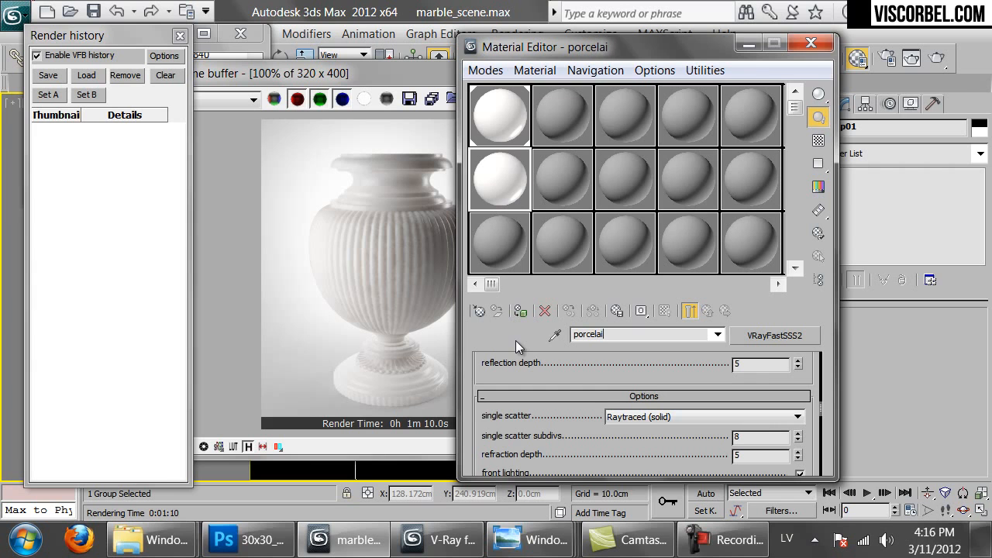
Set specular glossiness to 0.95 and preview the sample enlarged over a checker background
drag(565, 427, 593, 505)
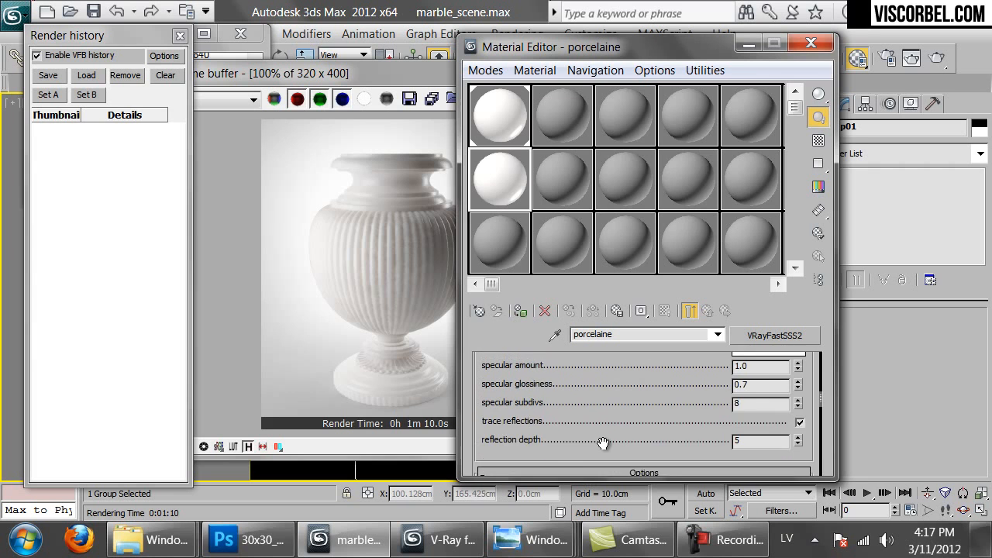
drag(603, 396, 606, 443)
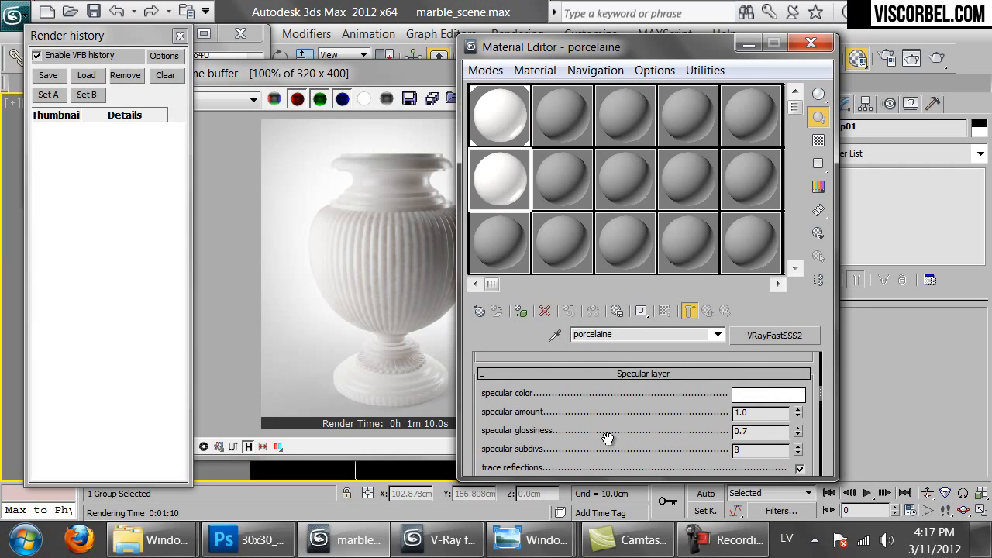
double_click(743, 431)
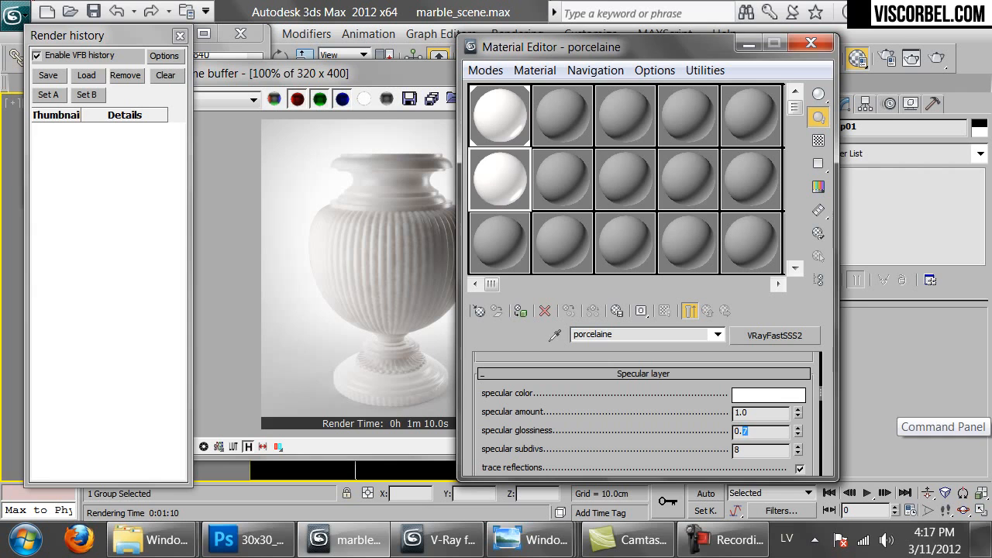
click(818, 140)
double_click(496, 198)
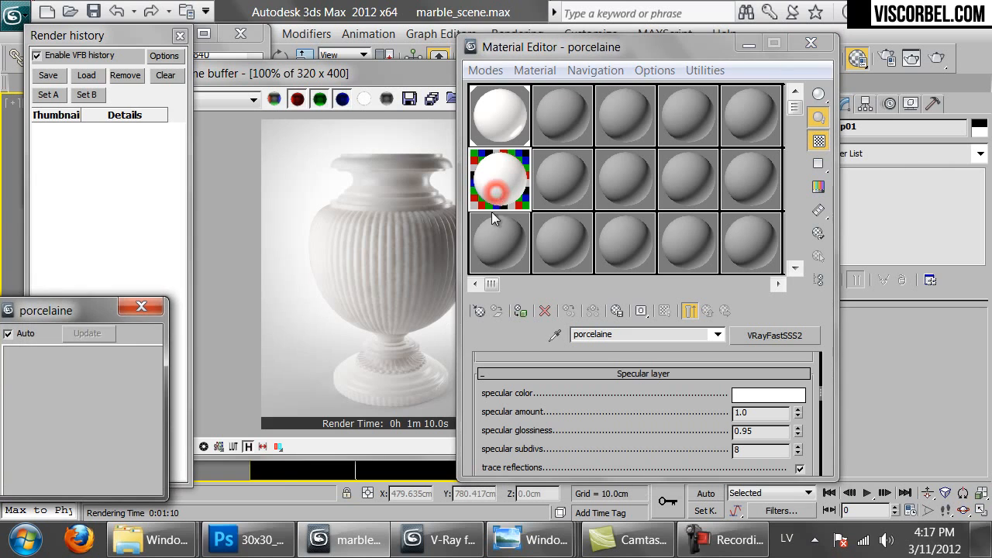
Open Cute-White-Sink-for-small-bathroom-furniture.jpg from the Stone folder in Photo Viewer
mouse_move(152, 540)
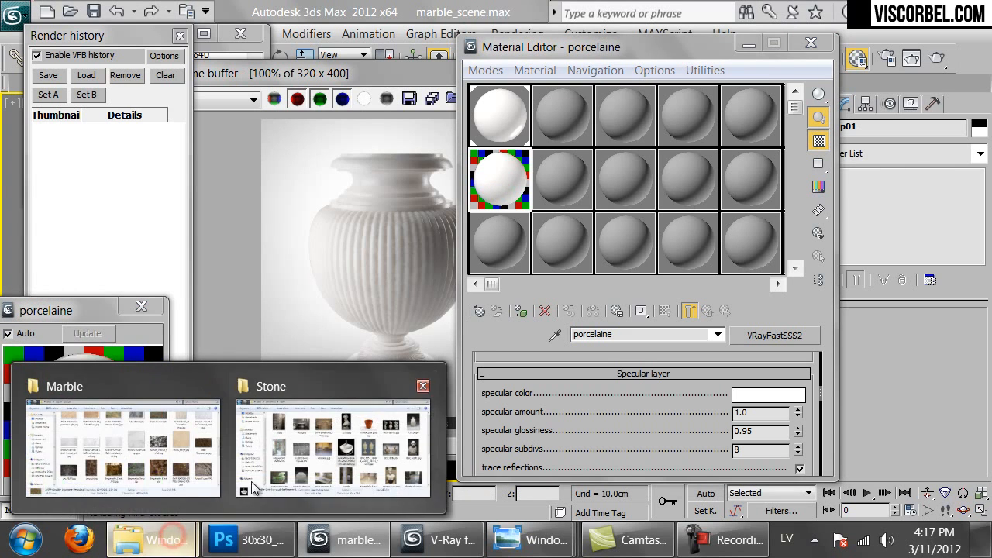
click(279, 438)
double_click(571, 262)
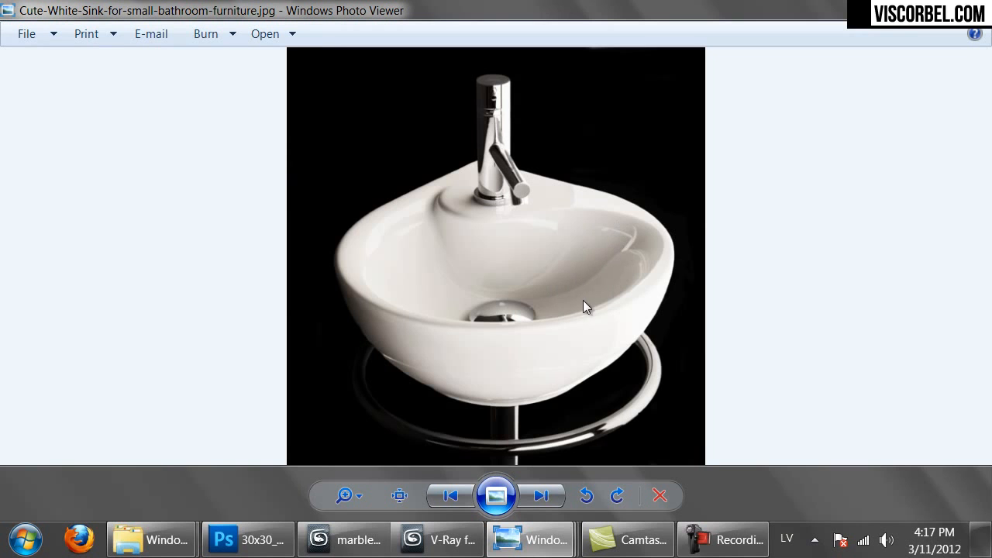
Raise the porcelain material's specular glossiness to 0.97
click(345, 540)
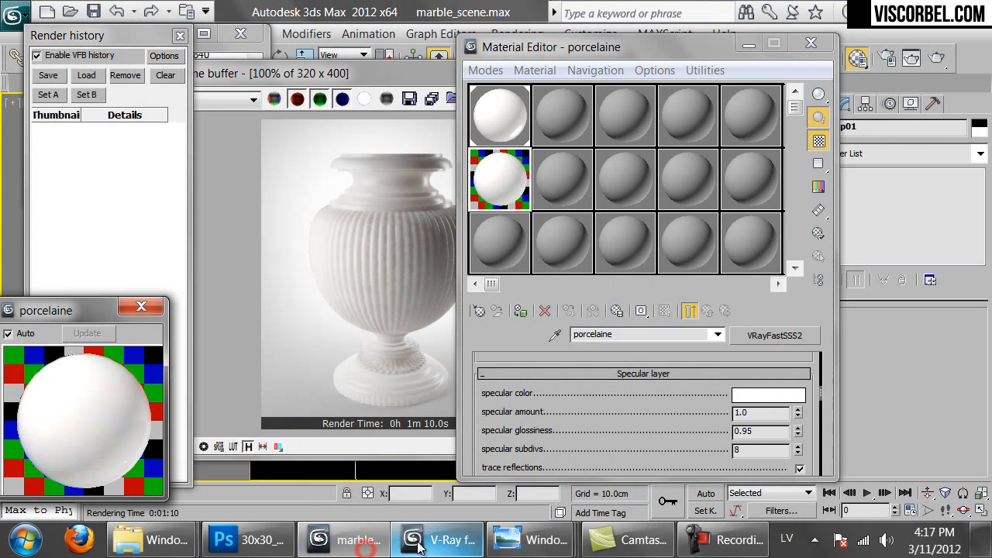
drag(773, 432, 752, 436)
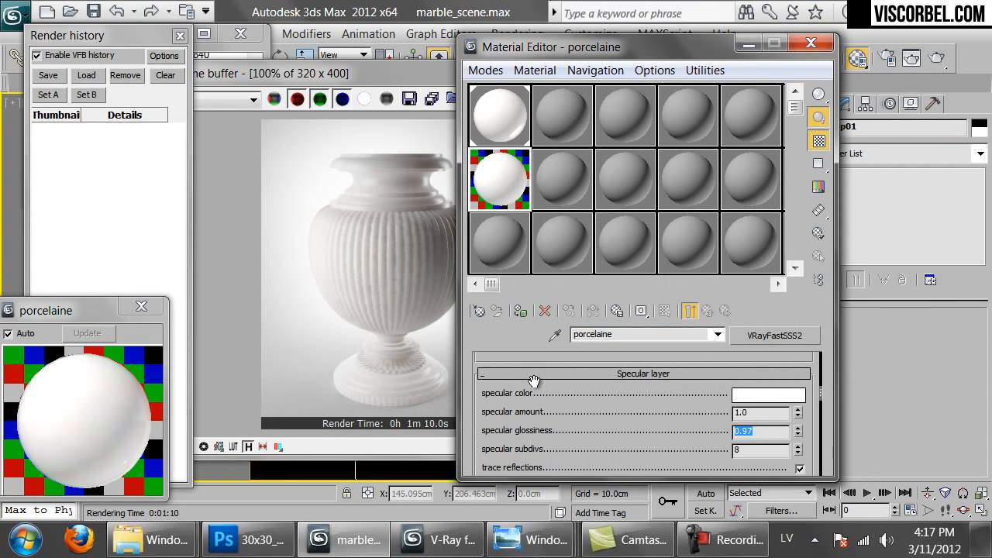
drag(519, 410, 532, 356)
scroll(578, 449, up, 6)
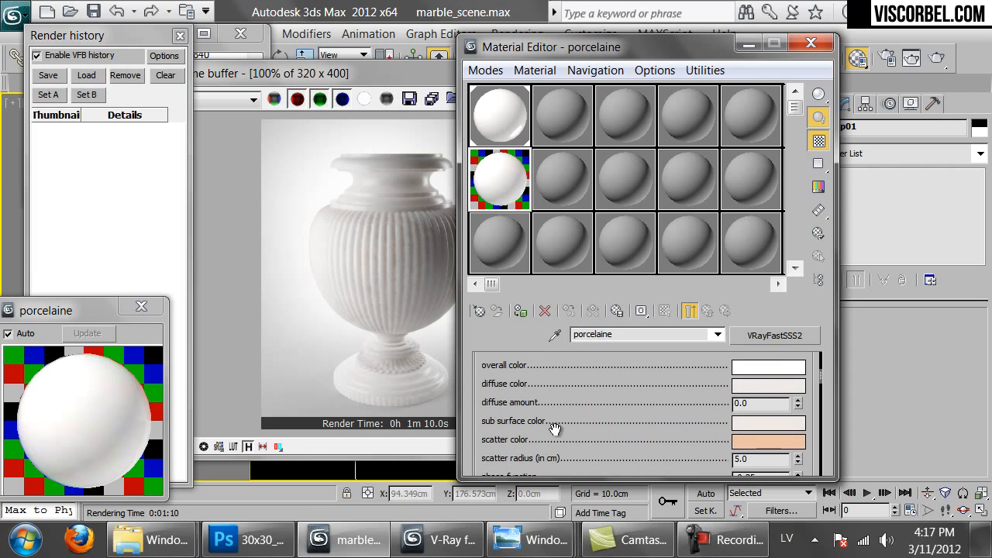
Desaturate the sub surface, scatter and diffuse colours to neutral grey and rename the material porcelain
click(741, 424)
drag(572, 182, 555, 182)
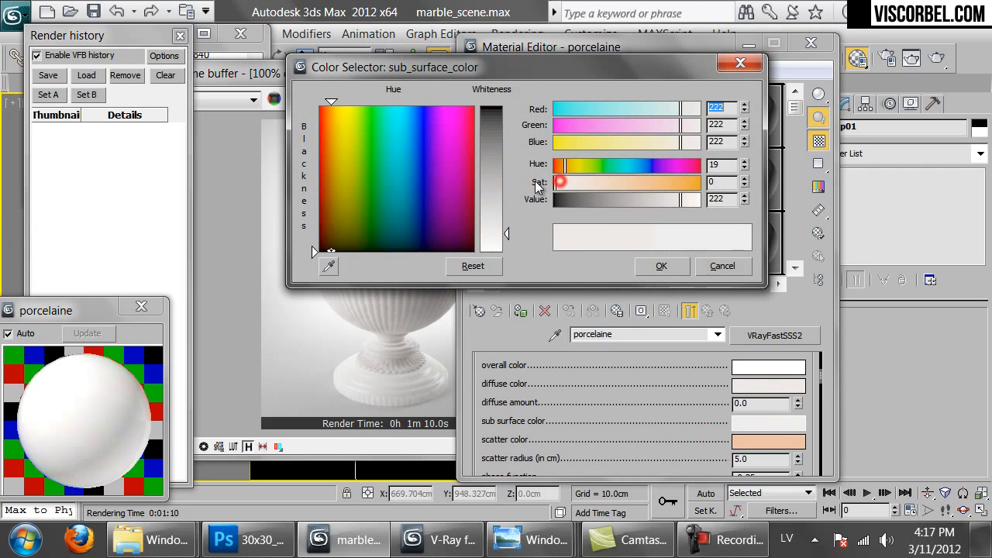
click(680, 271)
click(749, 442)
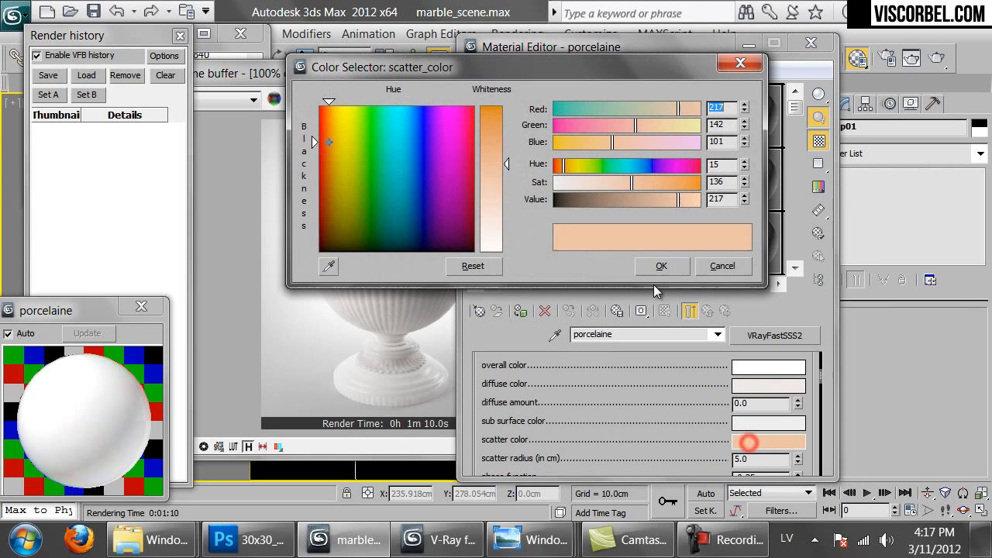
drag(598, 182, 477, 184)
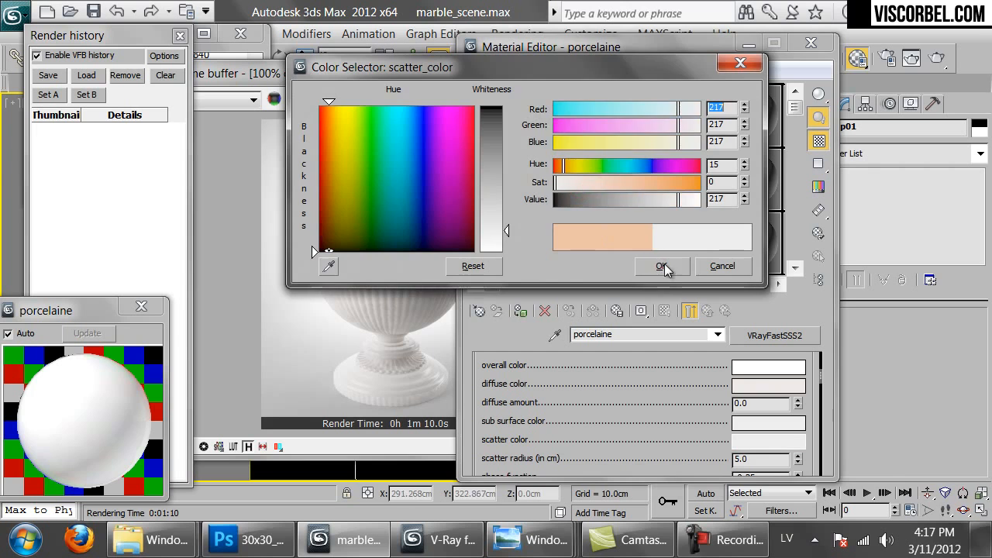
click(661, 265)
click(768, 385)
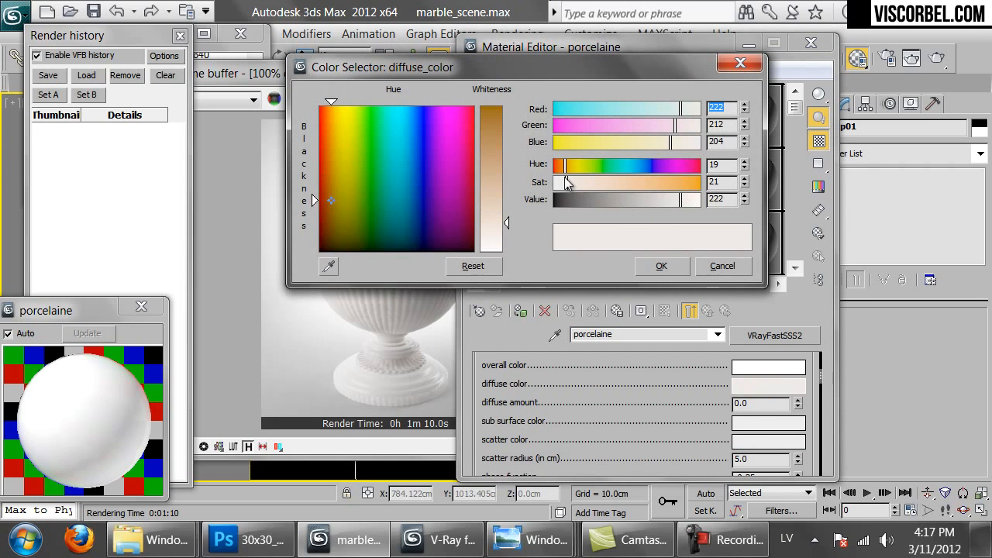
drag(564, 182, 555, 183)
click(659, 266)
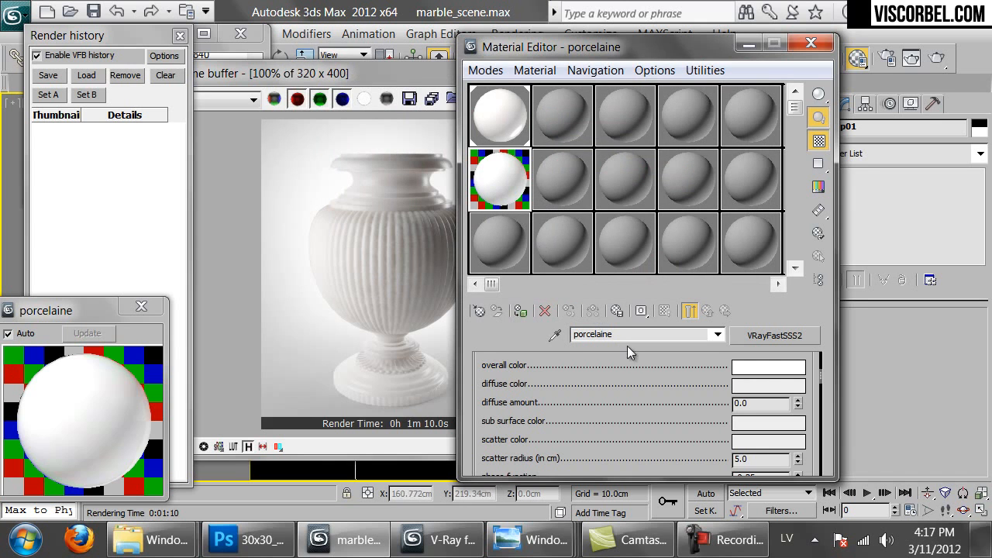
key(BackSpace)
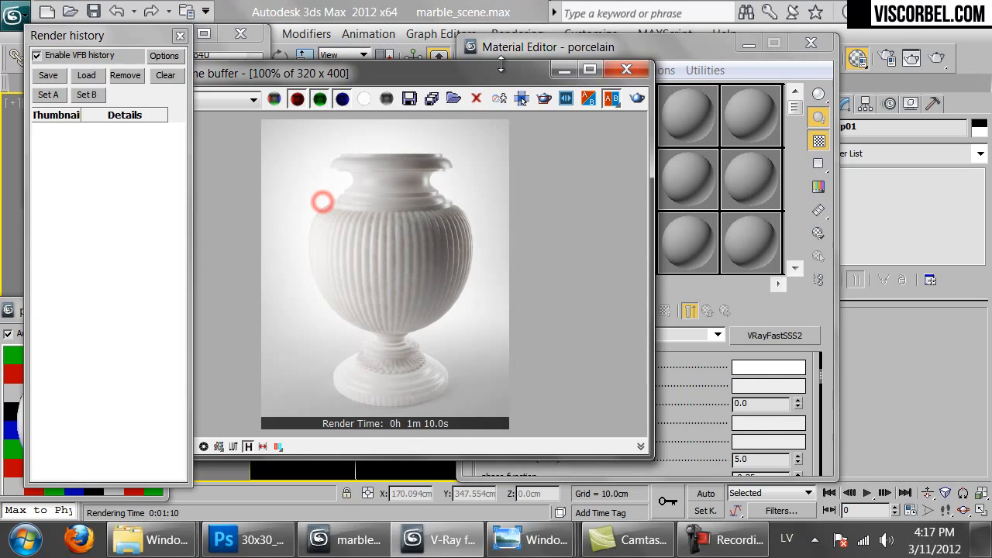
Assign the porcelain material to the selected vase
click(626, 69)
drag(500, 177, 387, 253)
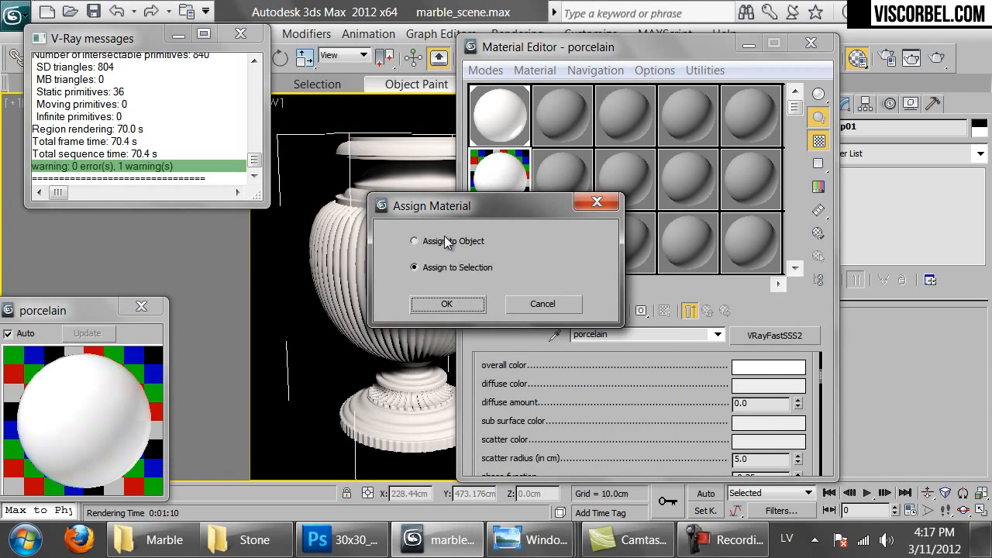
click(448, 304)
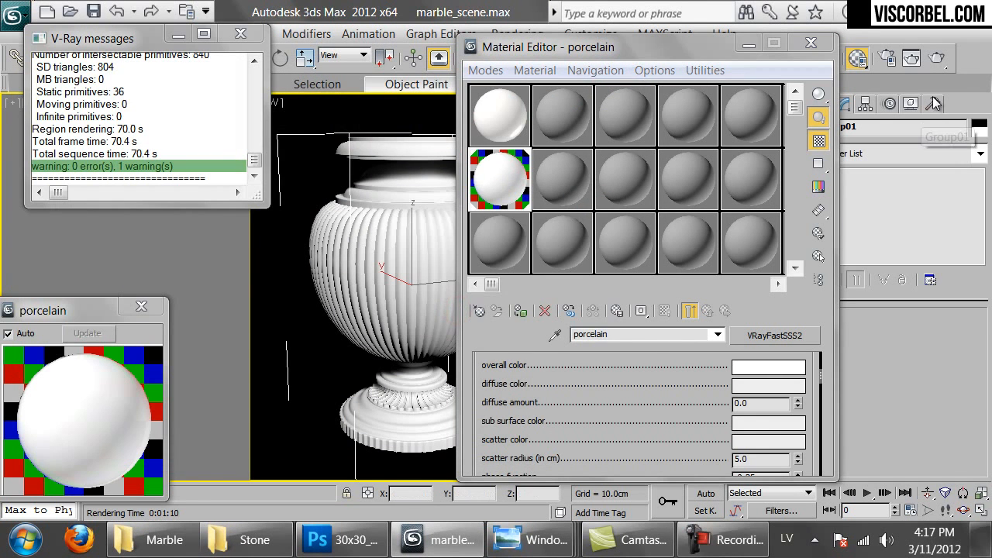
Stop the test render and lower the scatter radius from 5.0 to 3.0
click(937, 57)
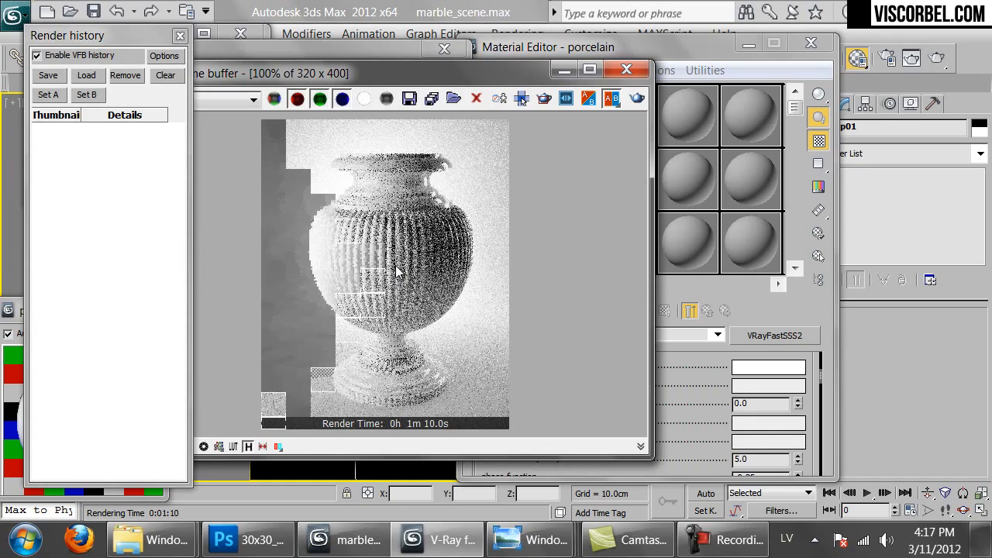
click(263, 50)
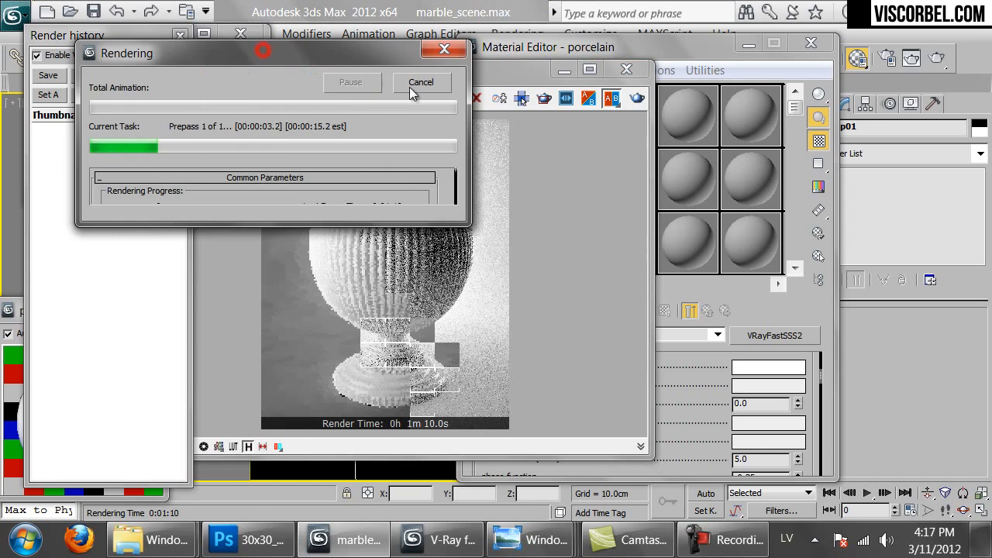
click(422, 87)
drag(684, 432, 678, 406)
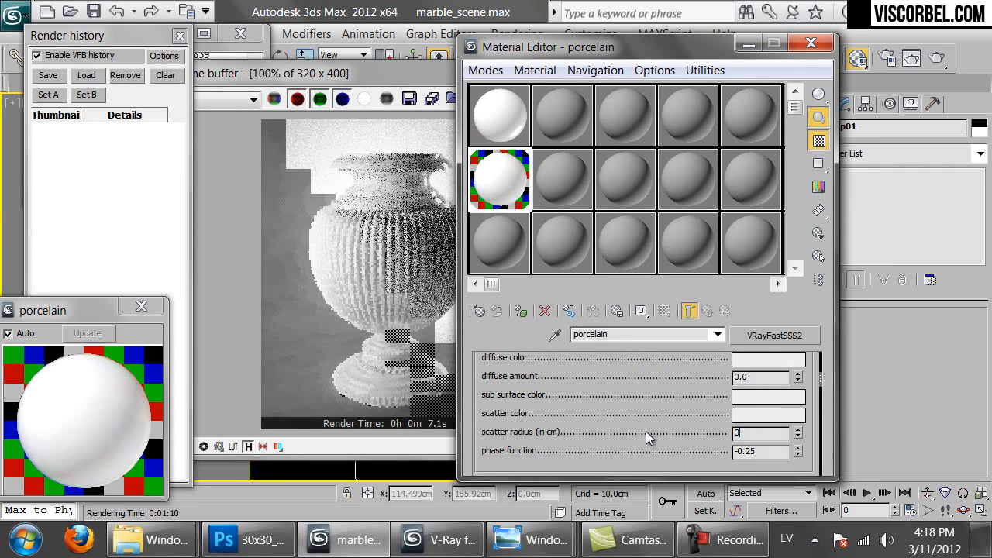
Re-render the vase, then duplicate white_marble into the next slot as weiny_marble
click(938, 59)
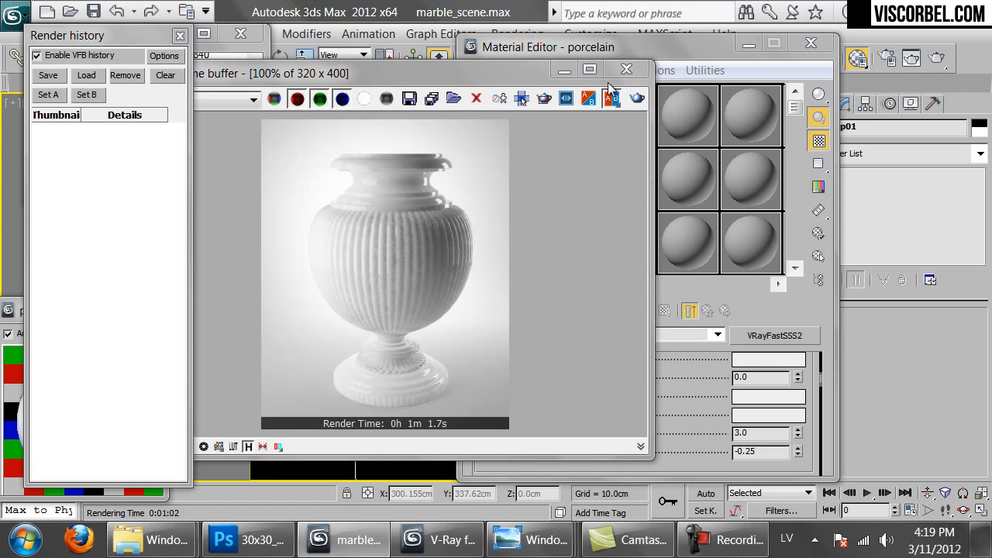
click(628, 70)
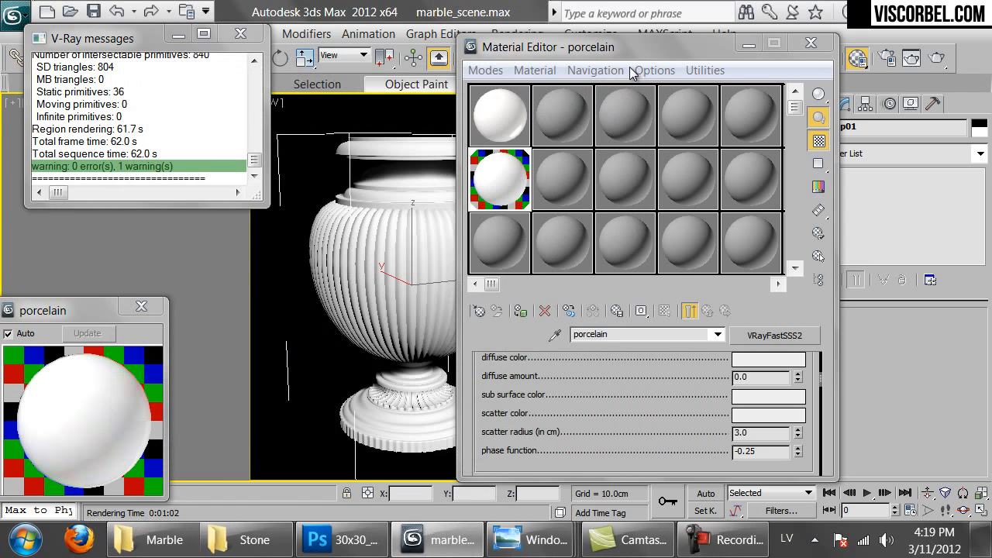
drag(501, 118, 559, 117)
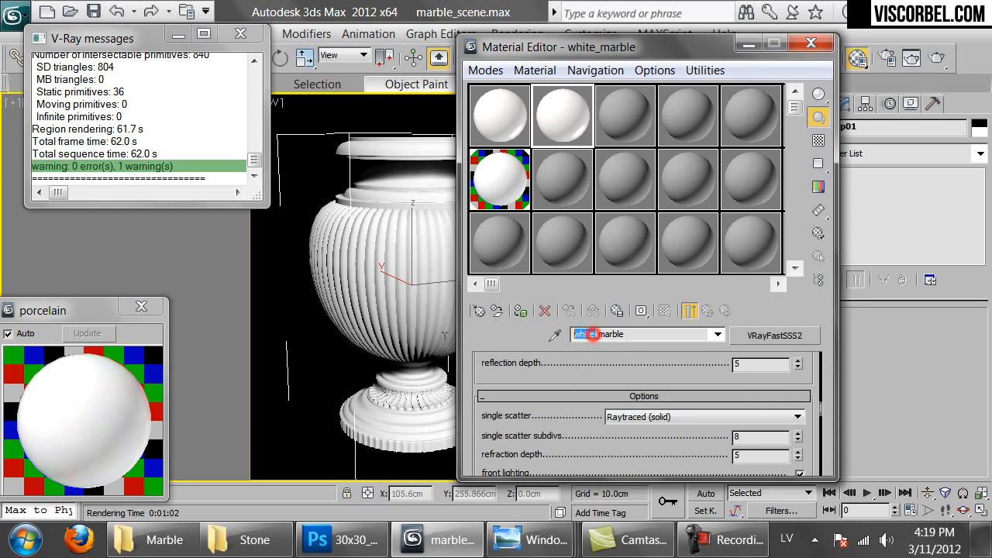
text(weiny)
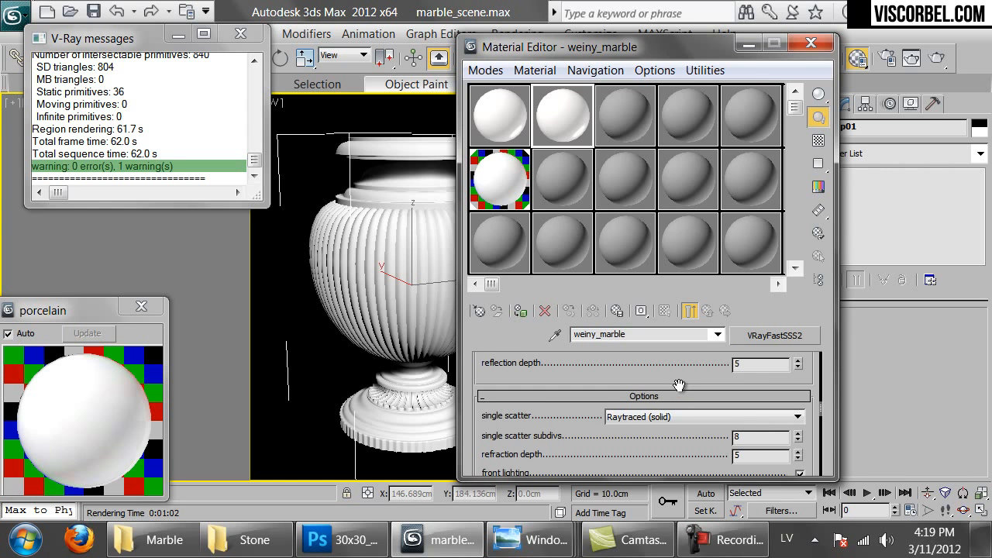
scroll(679, 385, down, 2)
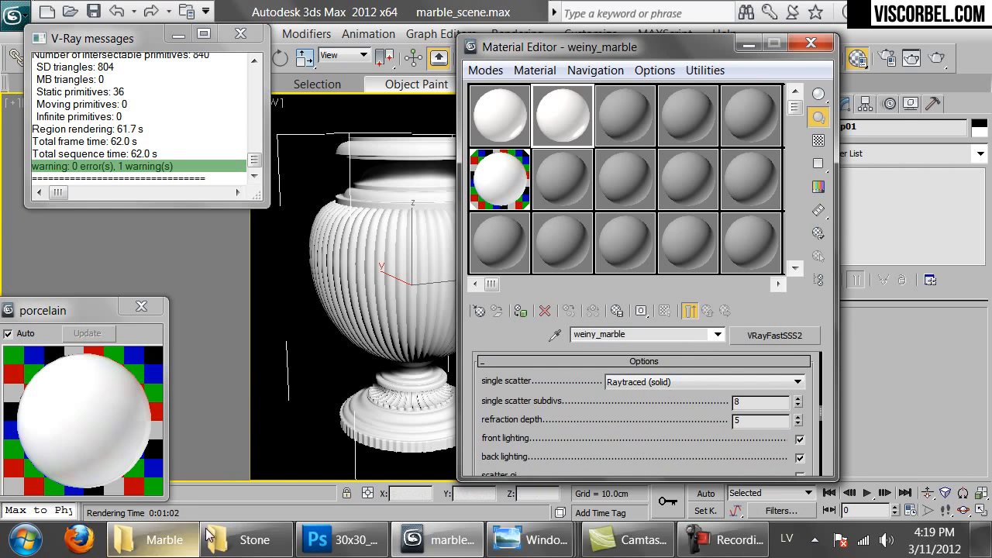
click(348, 542)
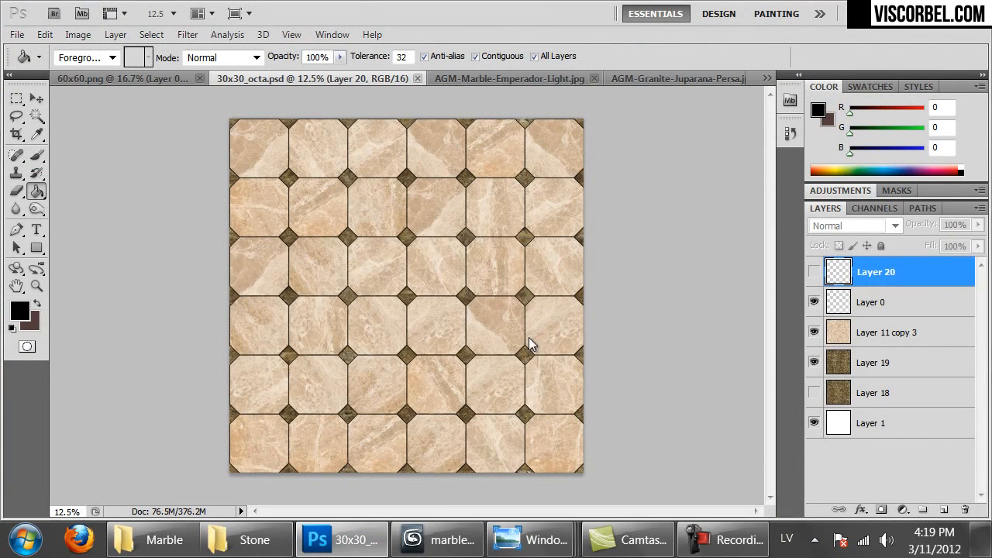
In Photoshop's Open dialog, browse up to MAT and into raw > Marble
key(ctrl+o)
click(426, 50)
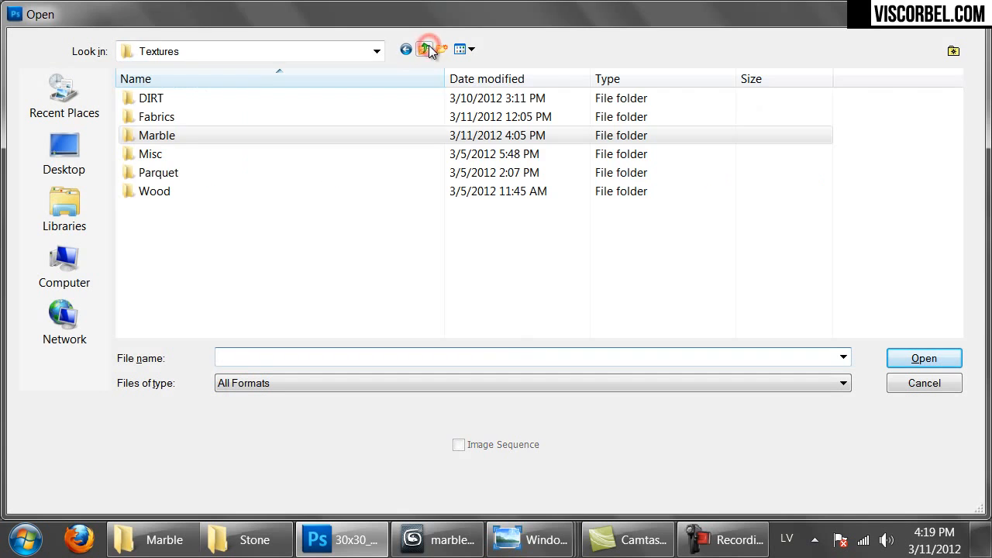
click(424, 50)
double_click(144, 100)
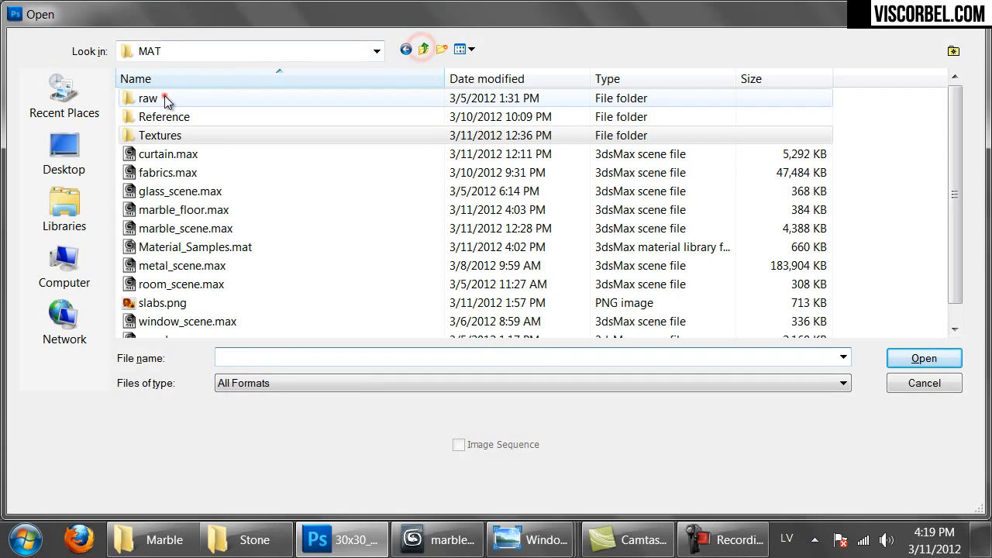
double_click(160, 98)
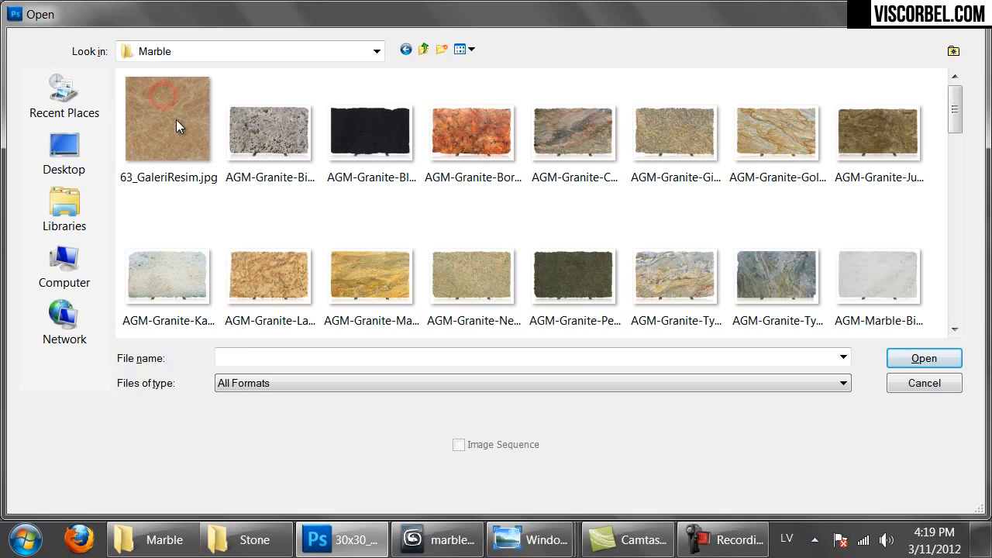
Open the bianco-carrara-12x24-polished_web.jpg marble photo
click(410, 286)
scroll(410, 287, down, 3)
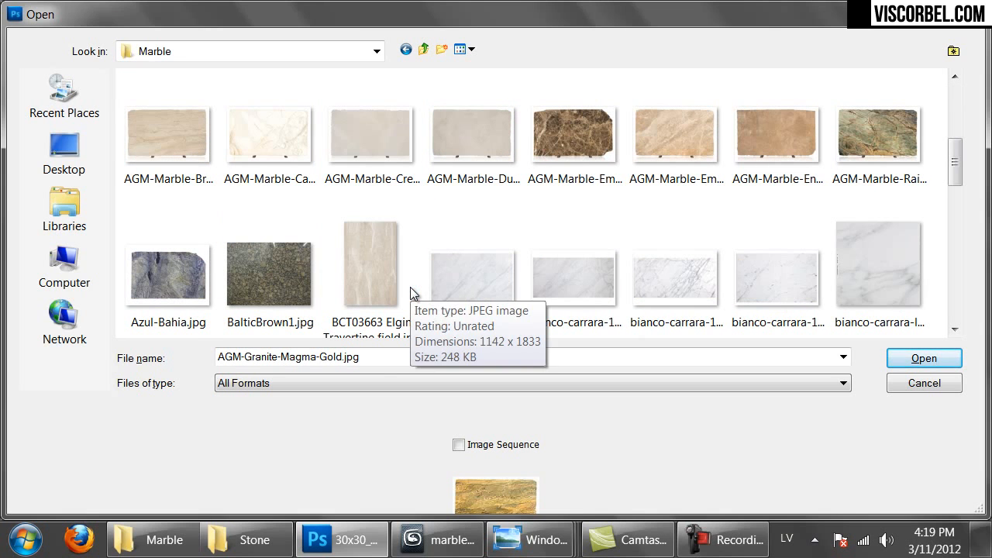
click(638, 297)
click(469, 296)
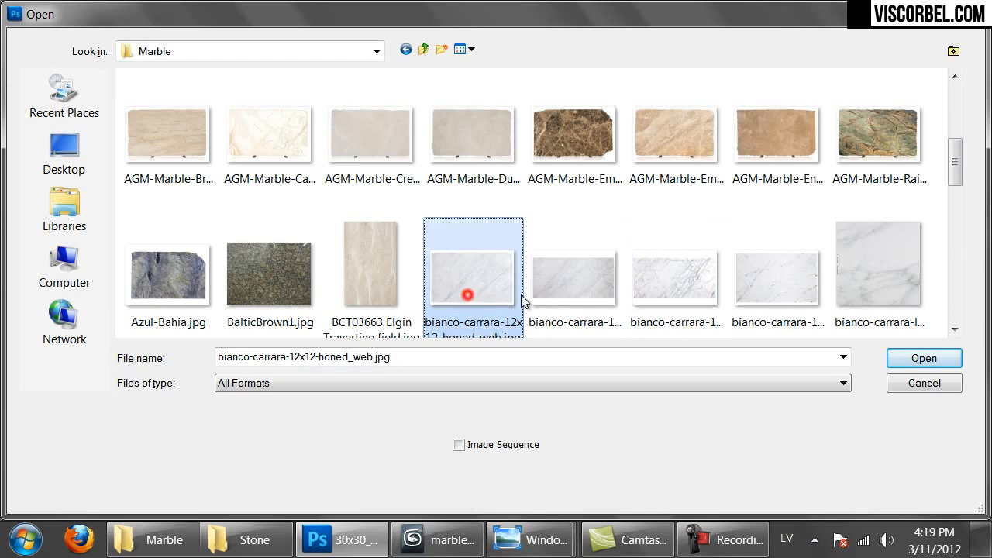
click(651, 283)
scroll(651, 283, down, 1)
scroll(651, 283, up, 1)
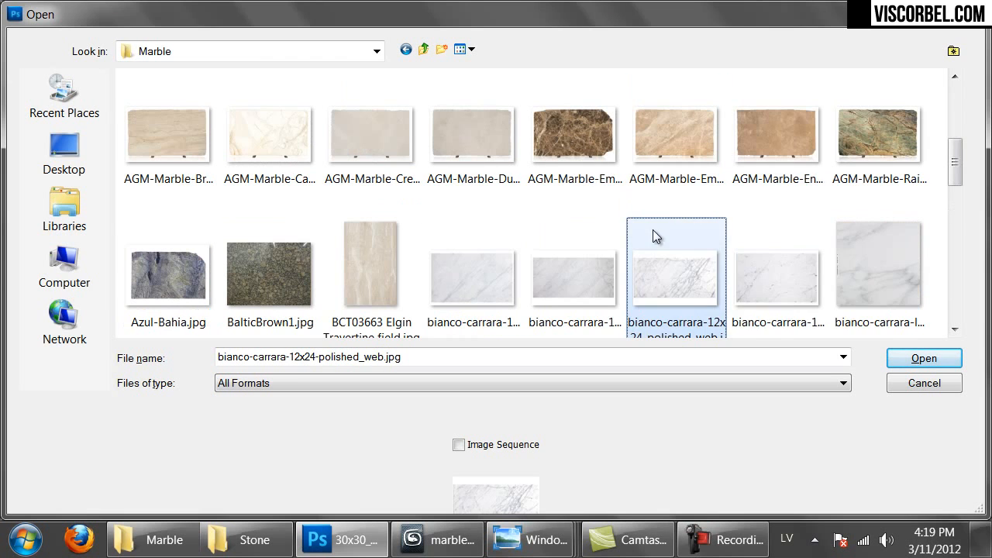
double_click(651, 280)
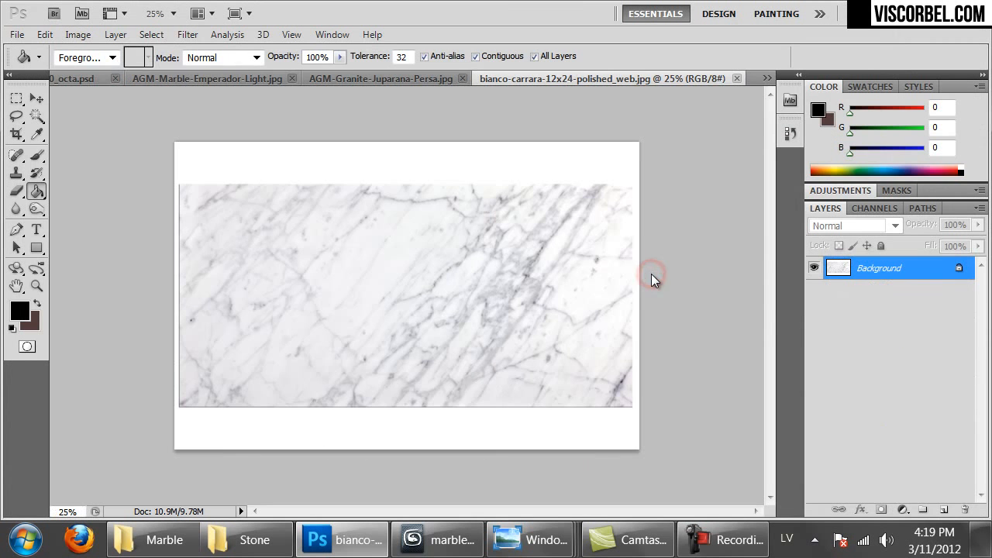
Crop the white border off the marble photo
key(c)
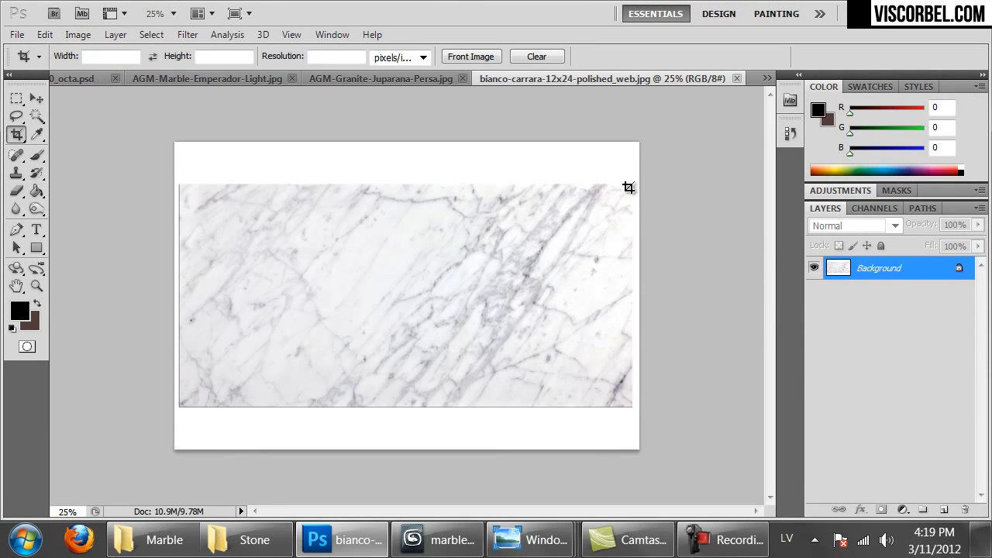
drag(356, 300, 185, 402)
key(Return)
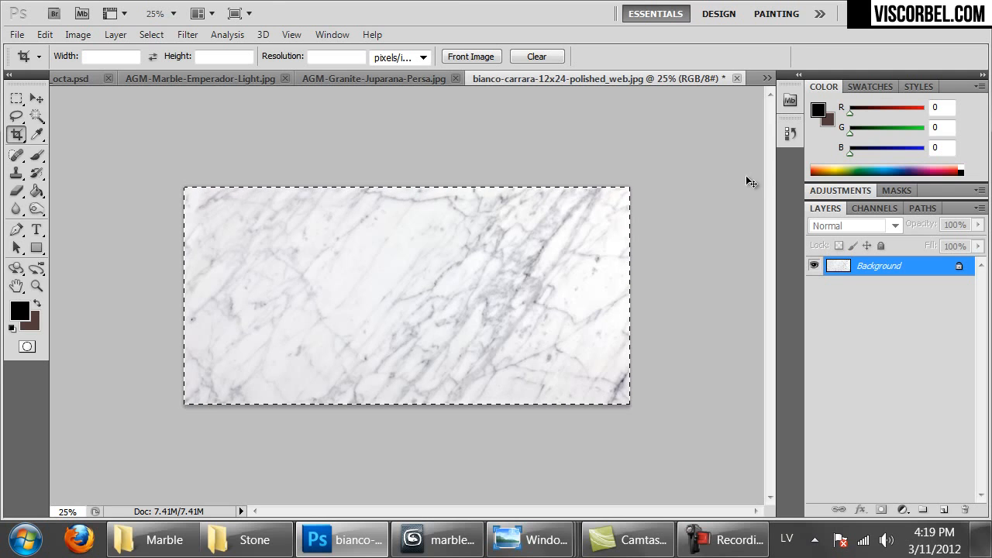
Extend the canvas downward with a taller crop, making it square
click(380, 161)
drag(166, 161, 693, 554)
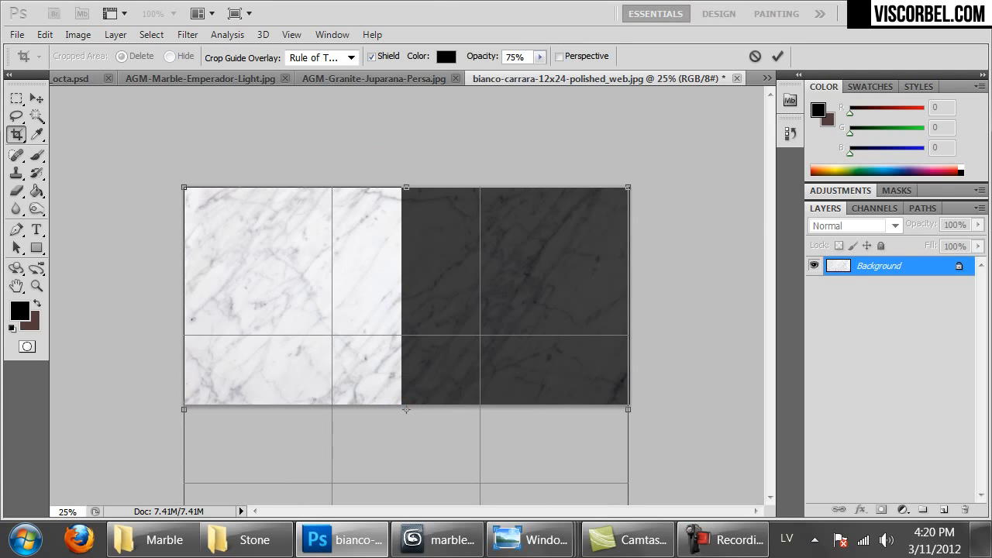
key(Return)
key(ctrl+minus)
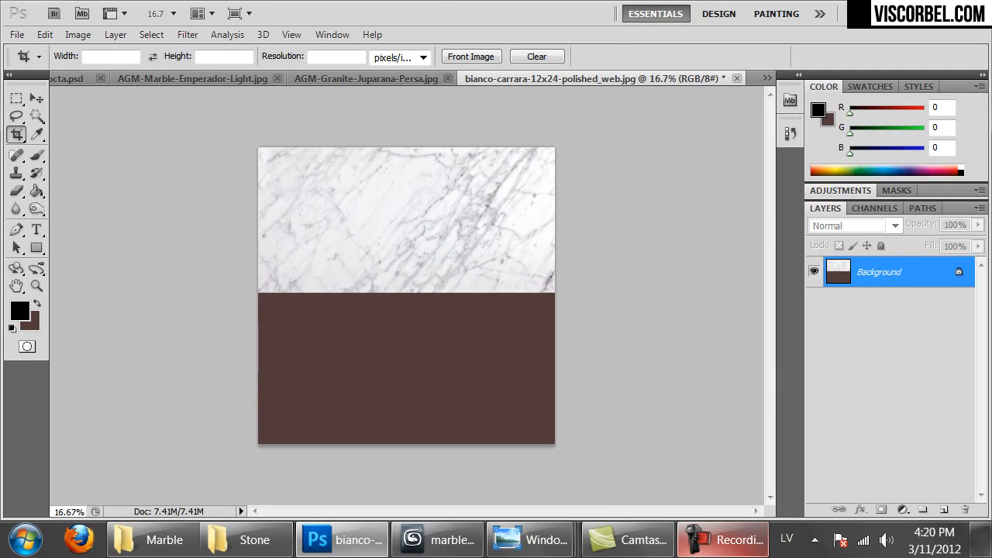
Paste a marble copy as Layer 1 and move it down over the new area
key(ctrl+v)
ctrl+drag(414, 294, 343, 321)
key(ctrl+plus)
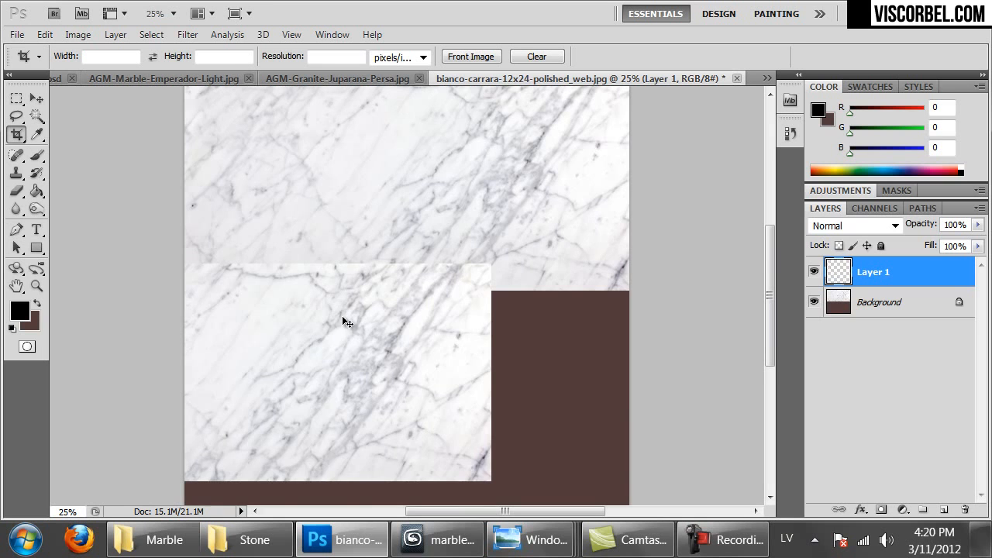
Place the duplicated tile over the brown gap and erase its seam with a 504 px eraser
mouse_move(260, 341)
ctrl+alt+mouse_down()
mouse_move(721, 414)
mouse_move(646, 421)
ctrl+alt+mouse_up()
key(e)
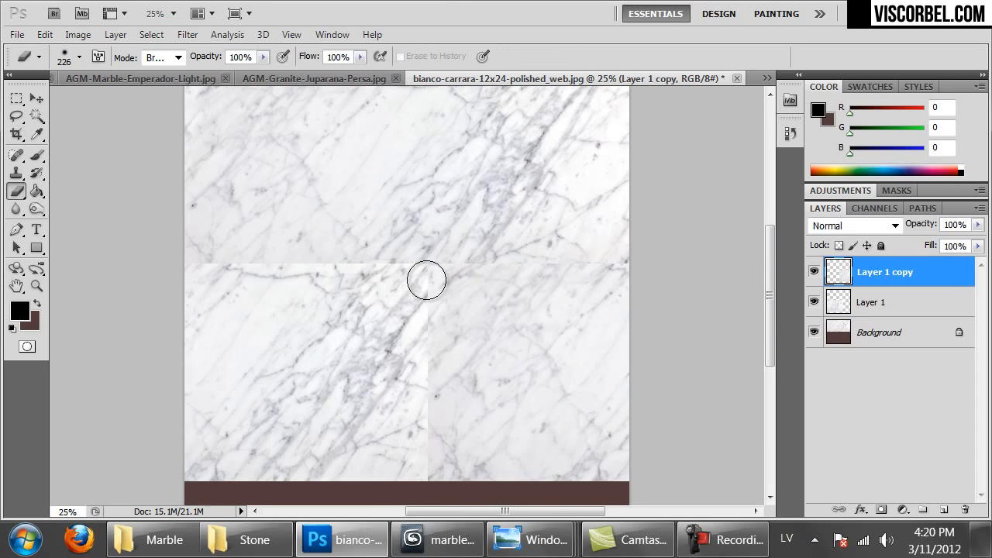
drag(427, 279, 486, 290)
right_click(468, 268)
click(617, 301)
click(432, 258)
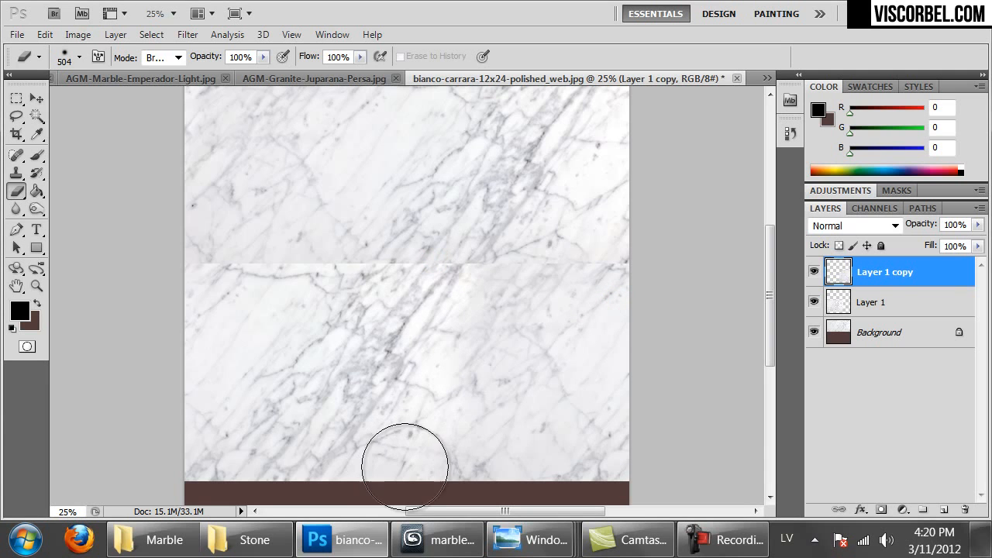
Erase along the left seams between the marble tiles, undoing strokes that expose brown
click(873, 306)
mouse_move(133, 265)
mouse_down()
mouse_move(155, 271)
mouse_move(133, 266)
mouse_up()
key(ctrl+z)
drag(192, 242, 268, 231)
key(ctrl+z)
drag(199, 220, 268, 222)
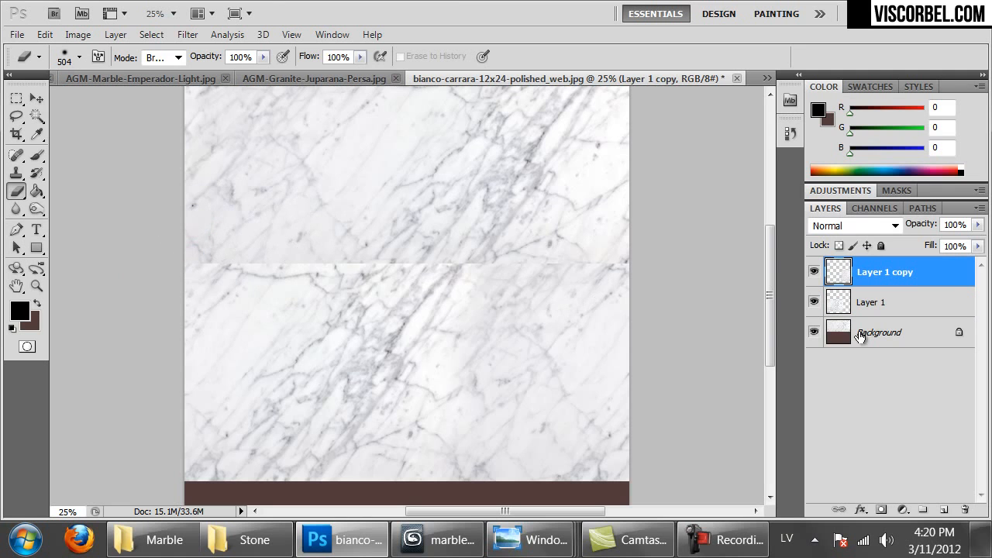
mouse_move(587, 210)
mouse_down()
mouse_move(549, 227)
mouse_move(454, 228)
mouse_move(546, 232)
mouse_up()
Raise the eraser hardness and erase the right and horizontal seams on Layer 1
right_click(621, 272)
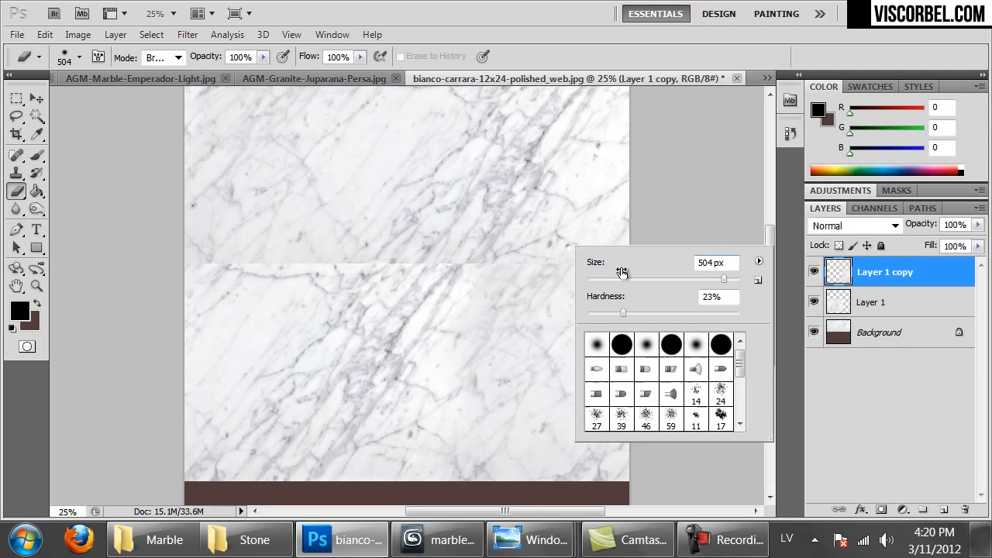
click(711, 311)
mouse_move(485, 218)
mouse_down()
mouse_move(471, 222)
mouse_move(599, 226)
mouse_up()
click(863, 301)
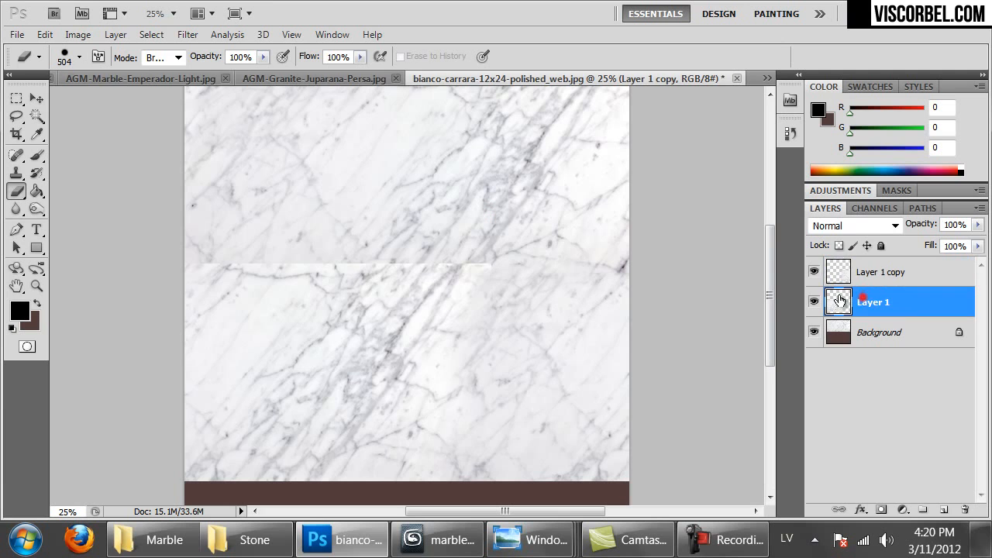
mouse_move(513, 221)
mouse_down()
mouse_move(230, 221)
mouse_move(171, 209)
mouse_up()
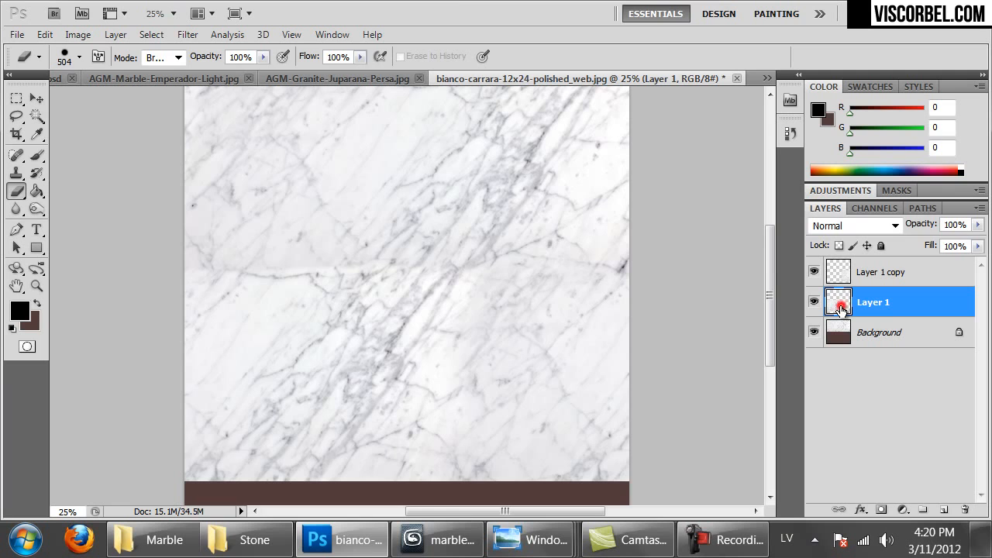
Darken Layer 1 with Hue/Saturation Lightness -7
key(ctrl+u)
drag(562, 432, 557, 432)
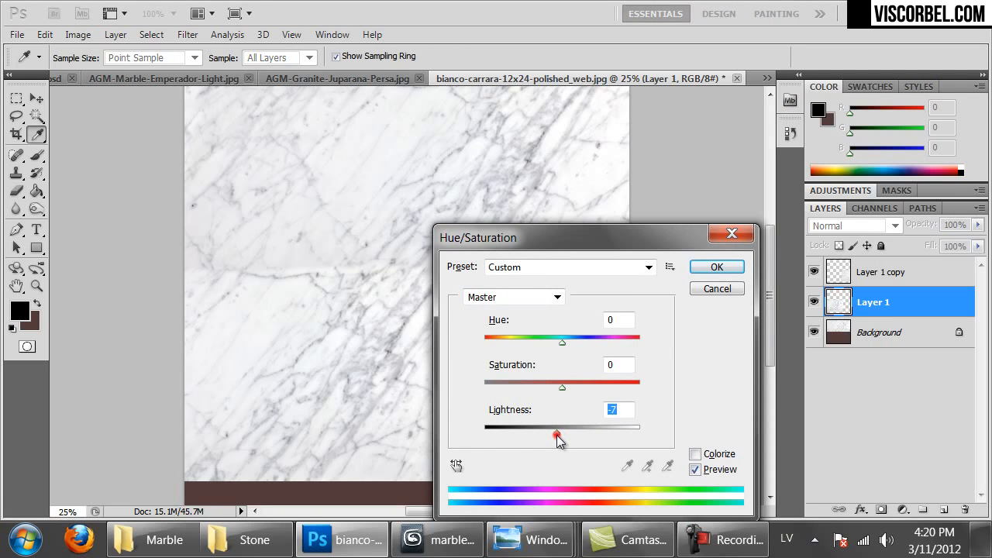
click(701, 267)
Merge the marble layers down into a single Background and begin framing a new crop
mouse_move(525, 230)
mouse_down()
mouse_move(536, 284)
mouse_move(533, 266)
mouse_up()
click(835, 279)
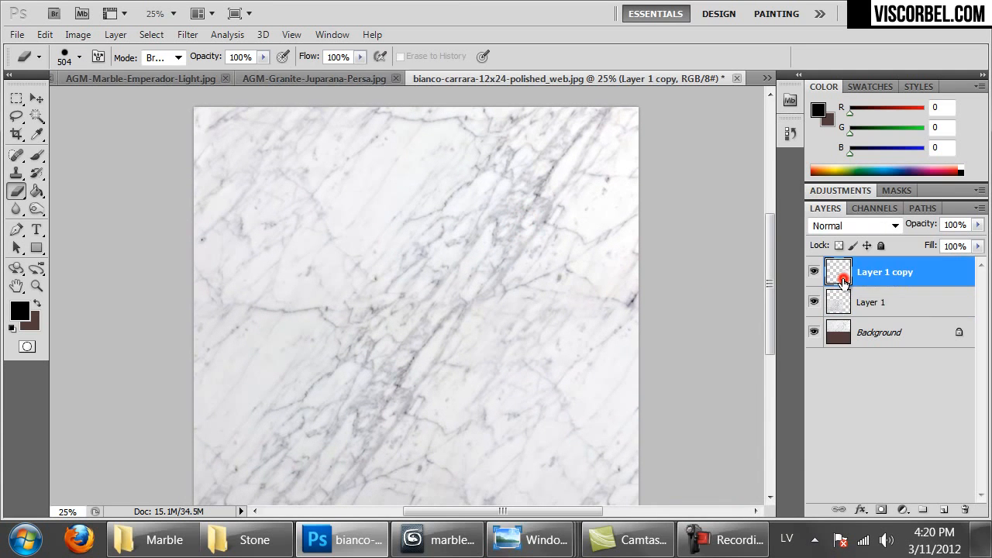
key(ctrl+e)
key(ctrl+e)
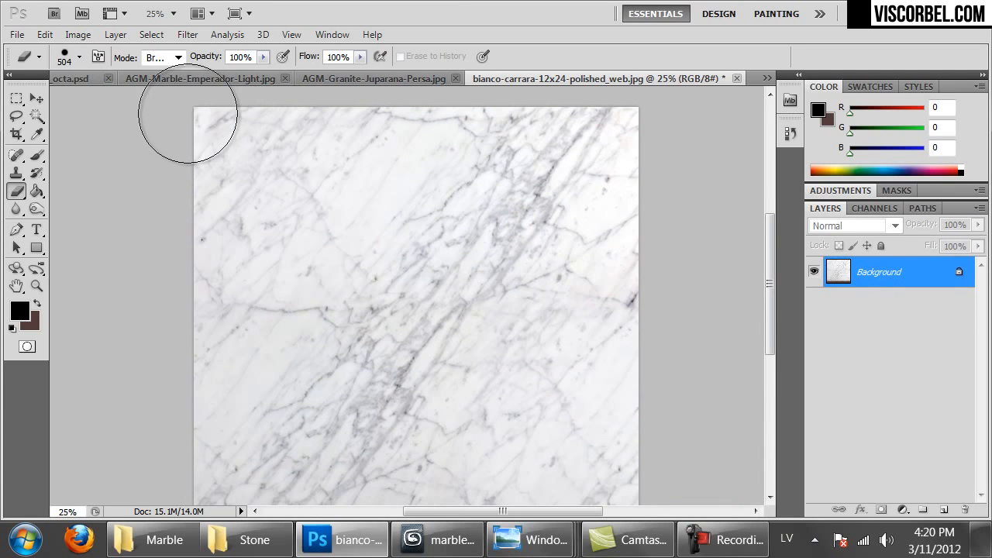
key(x)
key(c)
drag(218, 137, 561, 317)
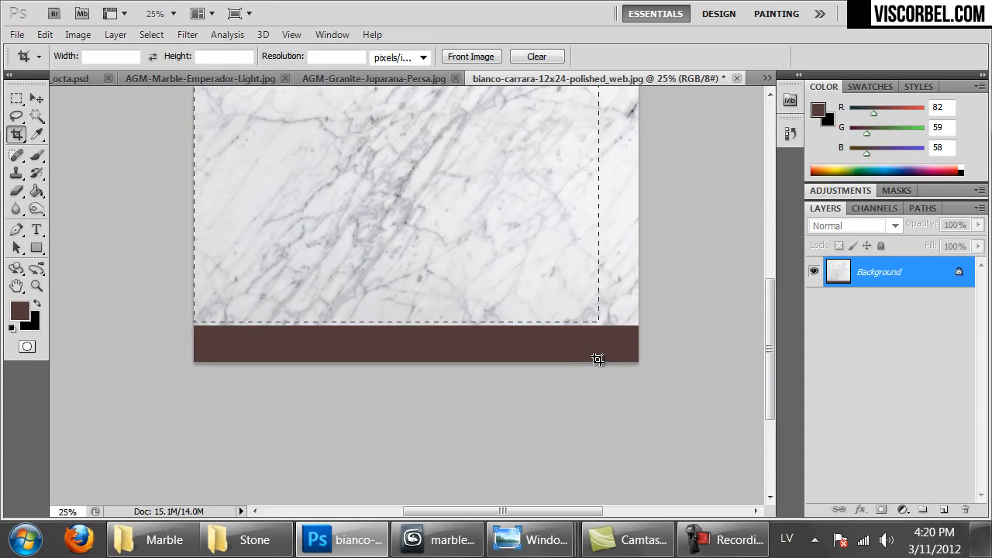
Commit the crop to keep only the marble, removing the brown bottom strip
drag(600, 358, 600, 358)
key(Return)
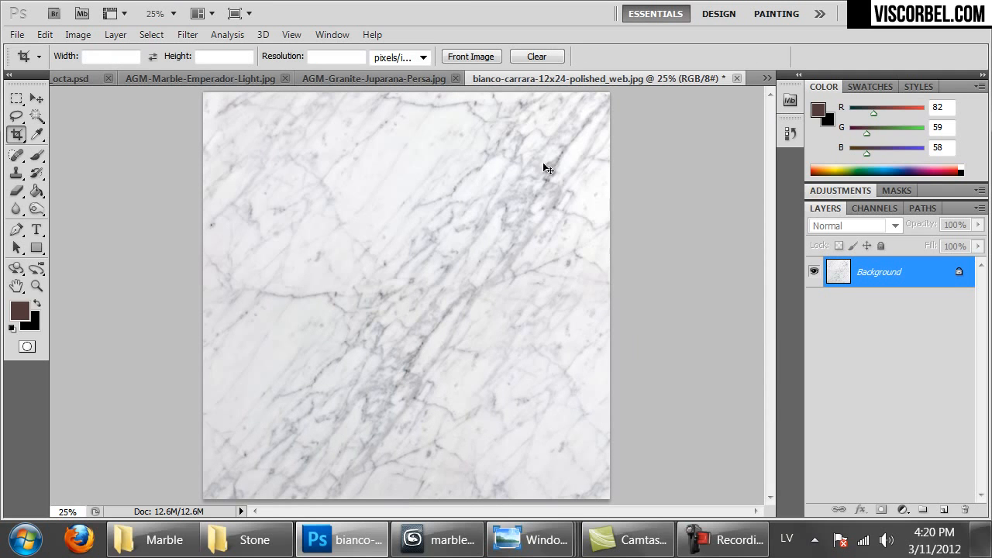
key(s)
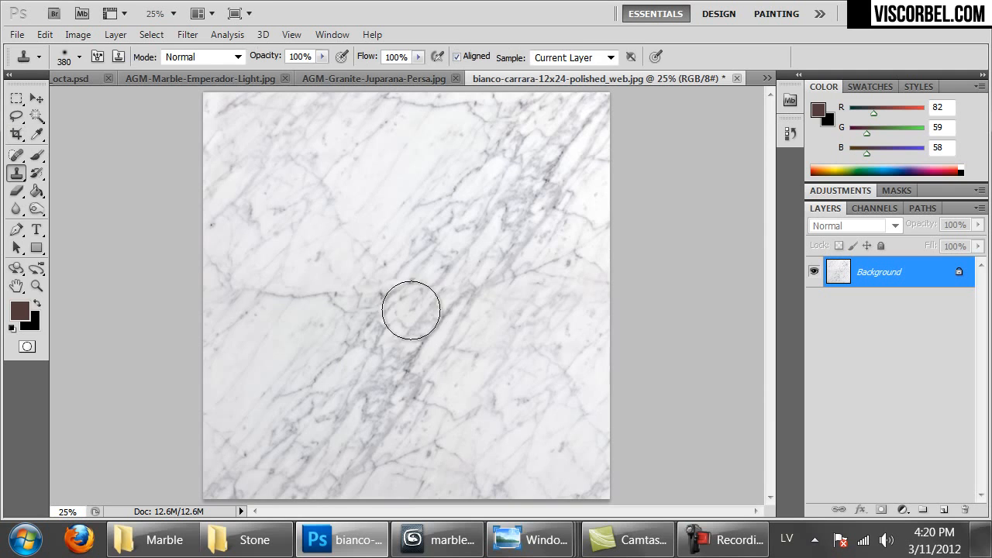
Clone marble over a flaw using a 180 px, 7% hardness Clone Stamp
right_click(12, 175)
click(46, 172)
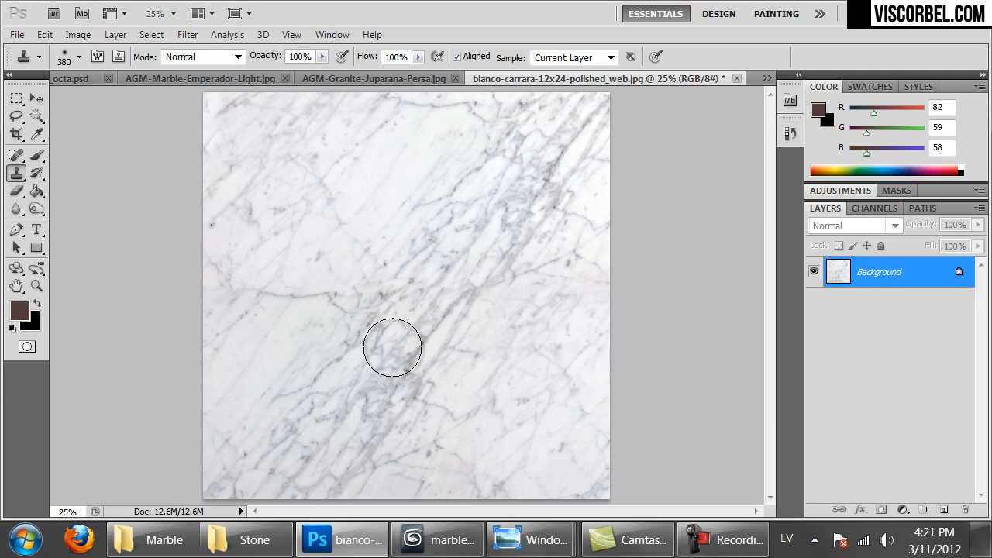
right_click(392, 348)
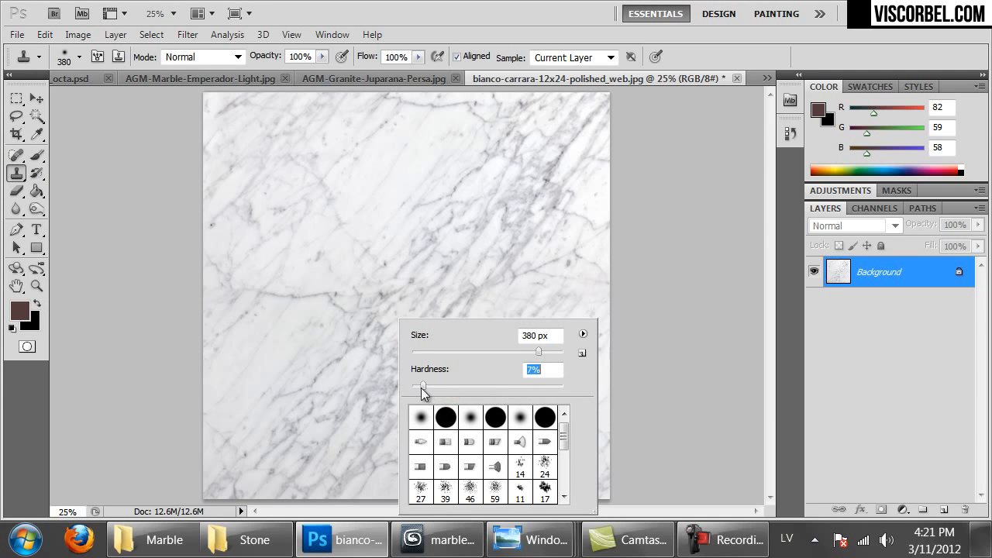
drag(518, 352, 517, 351)
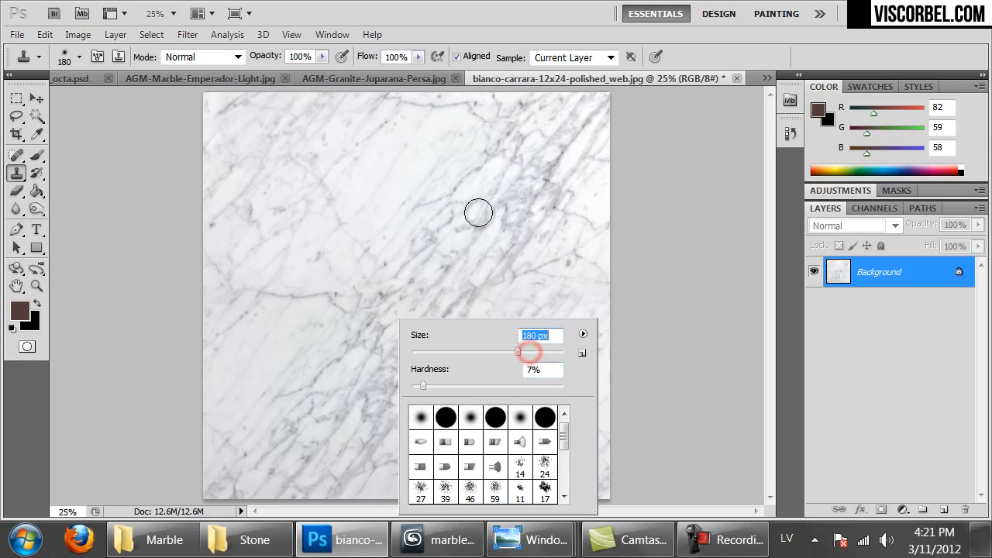
alt+click(480, 218)
mouse_move(436, 277)
mouse_down()
mouse_move(421, 293)
mouse_move(403, 266)
mouse_move(373, 302)
mouse_move(504, 266)
mouse_move(373, 384)
mouse_up()
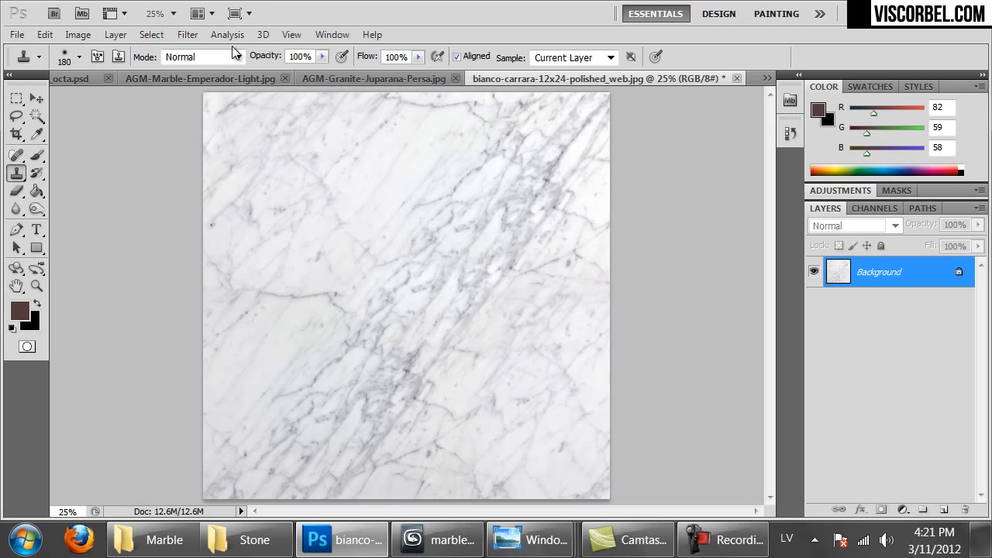
click(188, 35)
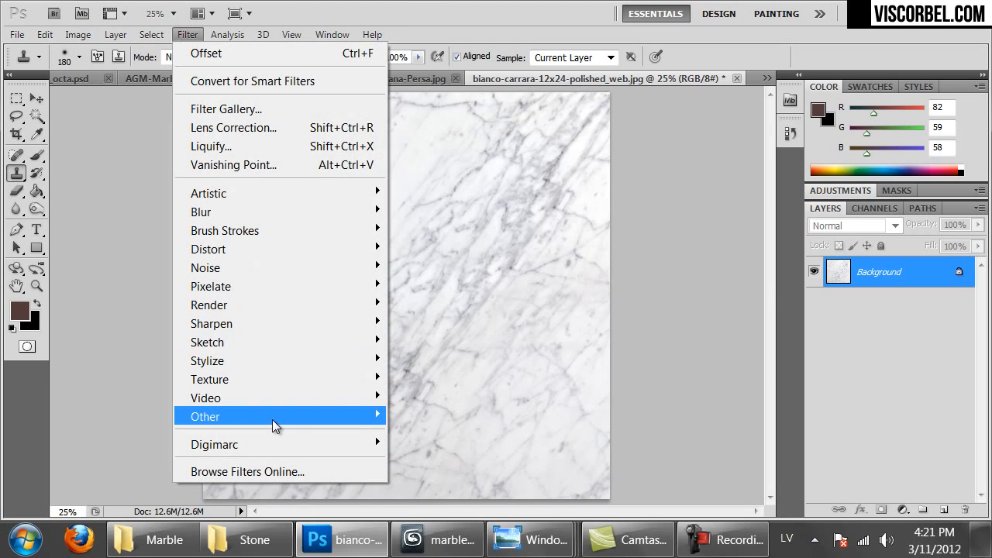
Apply Filter > Other > Offset with wrap-around to bring the tile seams to the centre
mouse_move(274, 425)
click(425, 491)
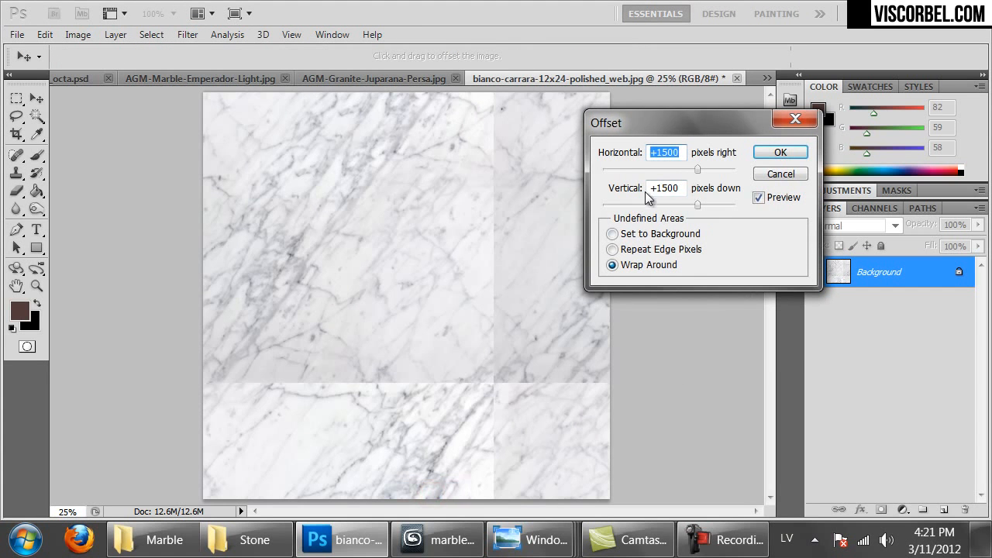
drag(695, 169, 679, 170)
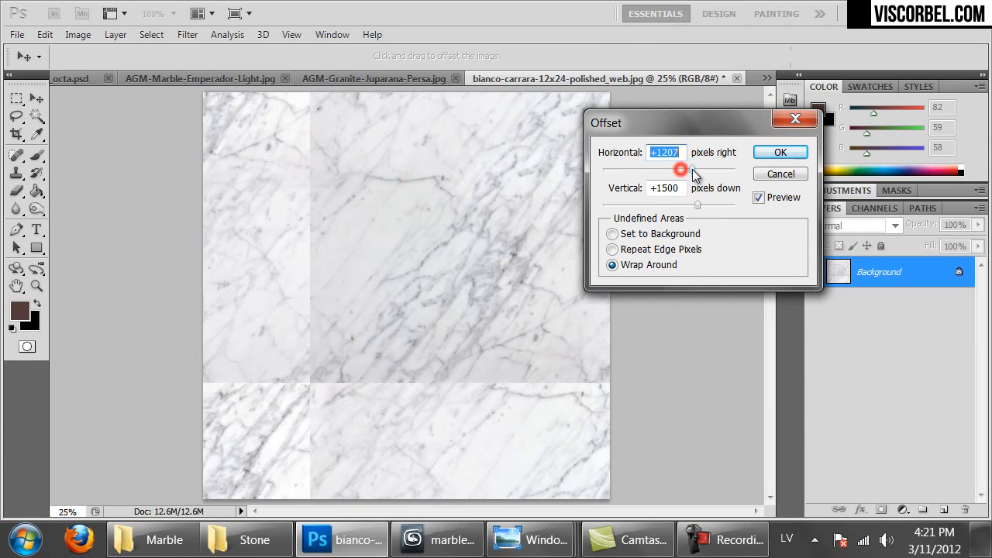
drag(695, 203, 695, 204)
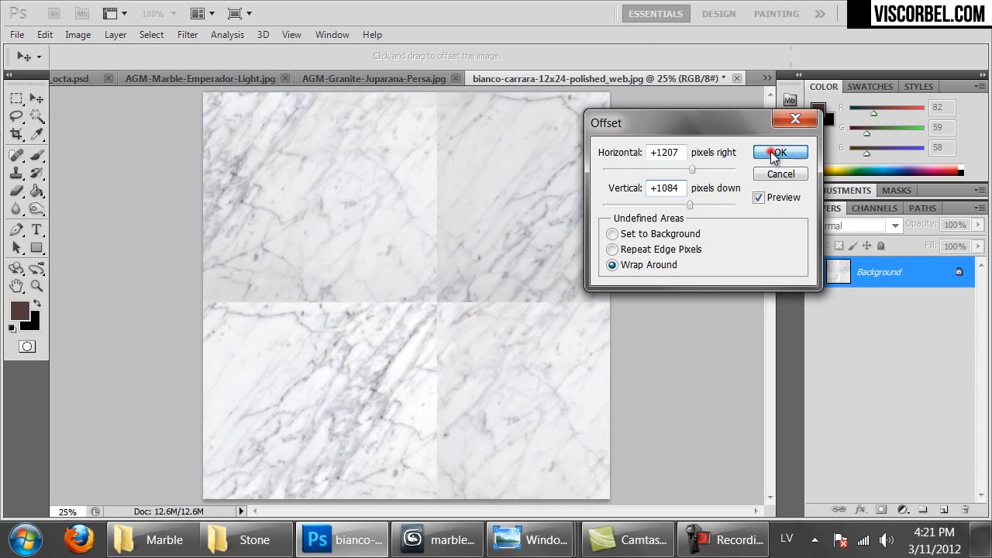
click(775, 152)
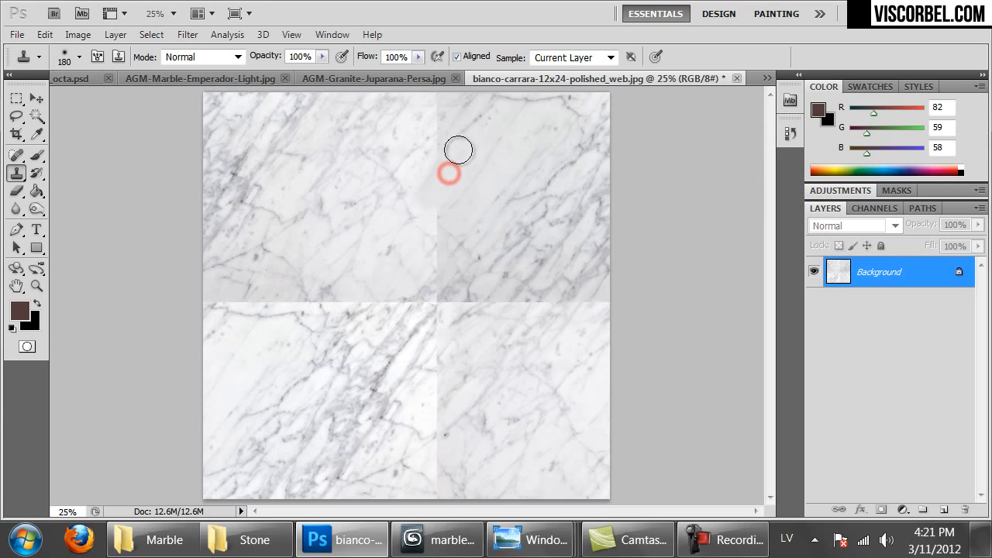
Set the clone brush to 411 px and clone marble over the vertical and top seams
right_click(513, 164)
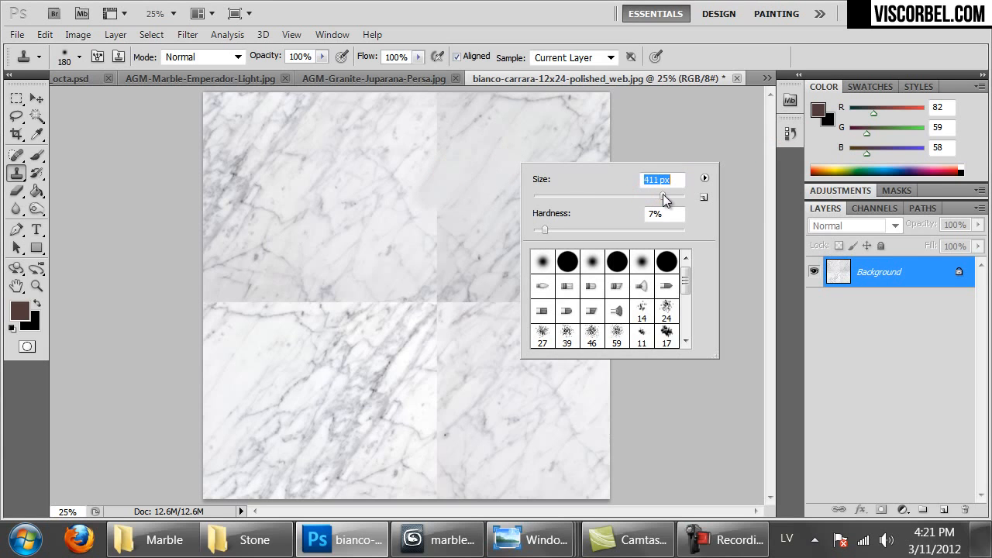
drag(544, 233, 535, 231)
alt+click(317, 248)
mouse_move(435, 255)
mouse_down()
mouse_move(441, 104)
mouse_move(427, 106)
mouse_up()
alt+click(372, 176)
alt+click(485, 370)
drag(492, 317, 416, 334)
Clone clean marble over the central junction, left, lower and right seam sections
alt+click(562, 243)
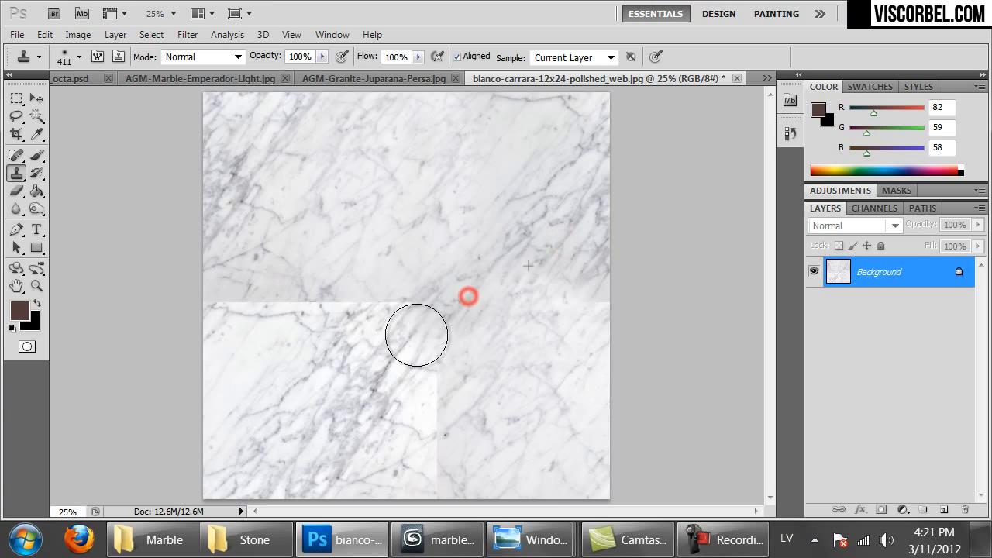
alt+click(359, 279)
mouse_move(370, 305)
mouse_down()
mouse_move(328, 338)
mouse_move(383, 283)
mouse_up()
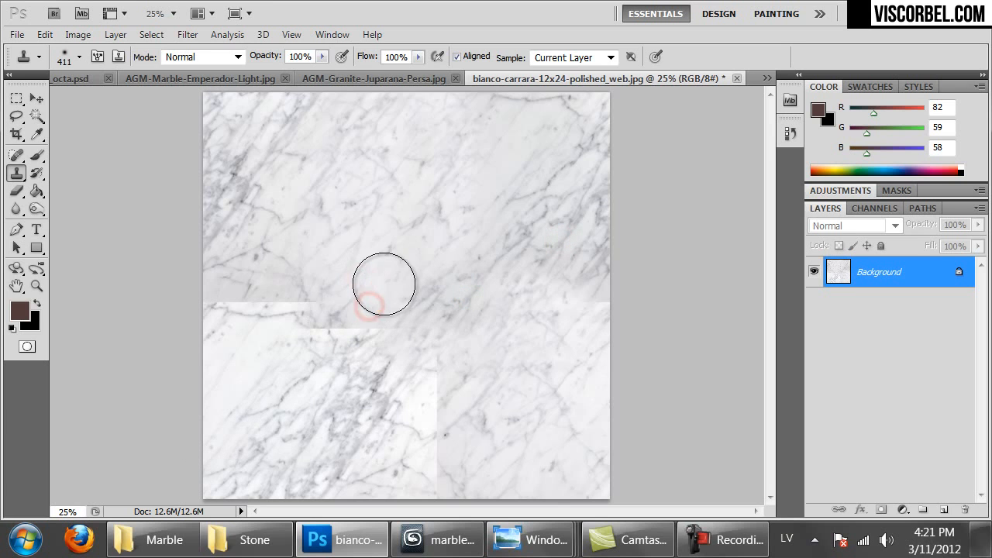
alt+click(402, 228)
drag(302, 318, 379, 268)
alt+click(334, 239)
mouse_move(261, 312)
mouse_down()
mouse_move(281, 287)
mouse_move(238, 299)
mouse_up()
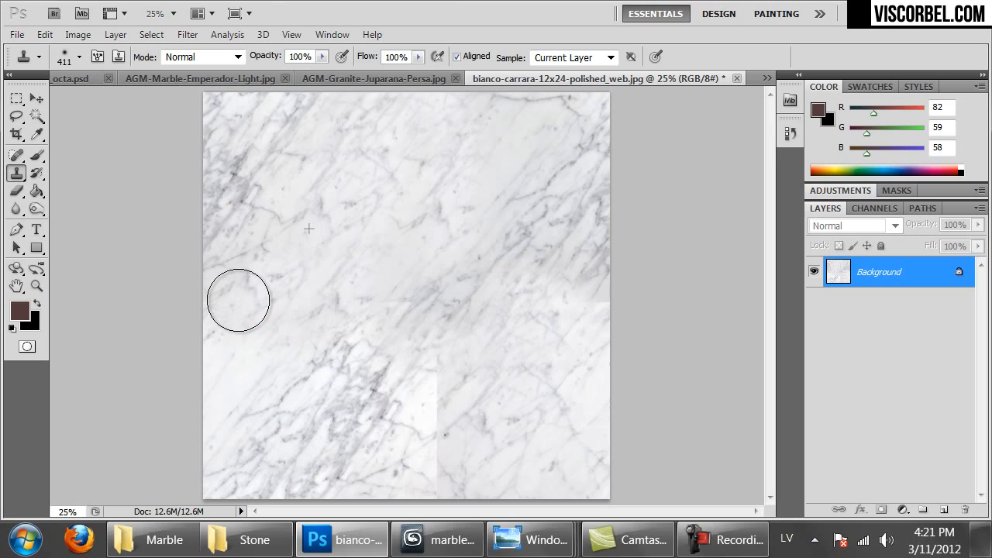
alt+click(379, 303)
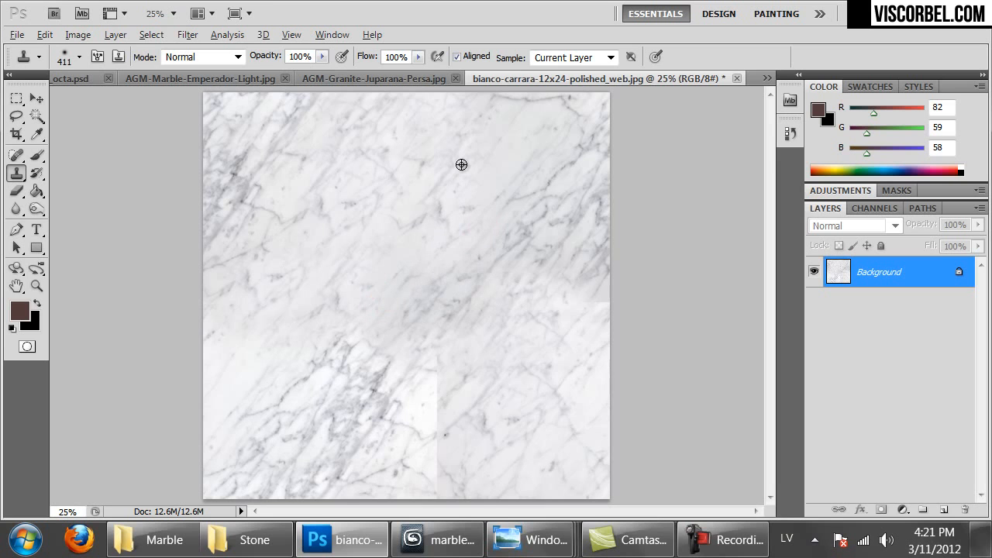
alt+click(528, 431)
mouse_move(420, 467)
mouse_down()
mouse_move(455, 405)
mouse_move(445, 396)
mouse_move(461, 364)
mouse_up()
alt+click(522, 397)
mouse_move(594, 330)
mouse_down()
mouse_move(594, 316)
mouse_move(582, 324)
mouse_up()
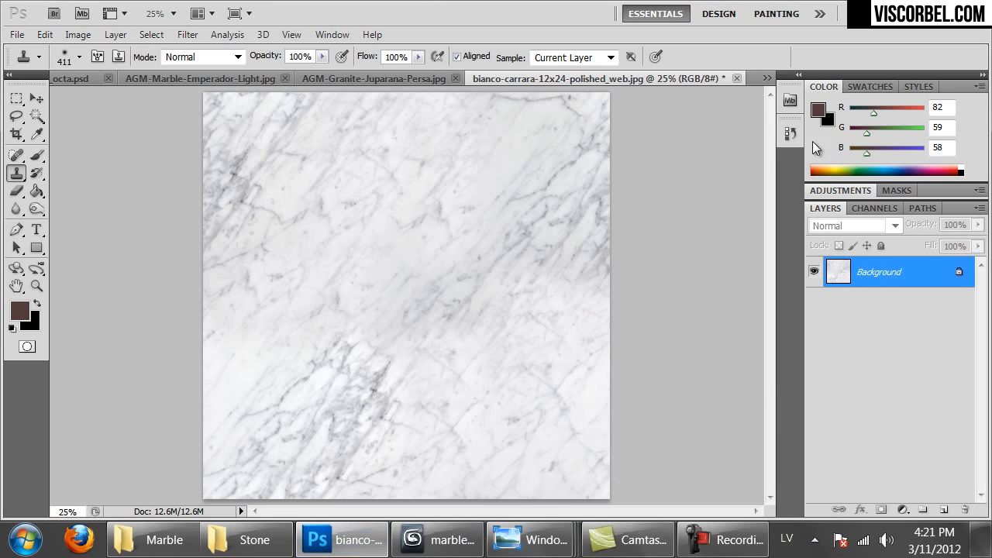
Reapply the Offset filter to check the tiling and clone over the remaining seams below centre
key(ctrl+f)
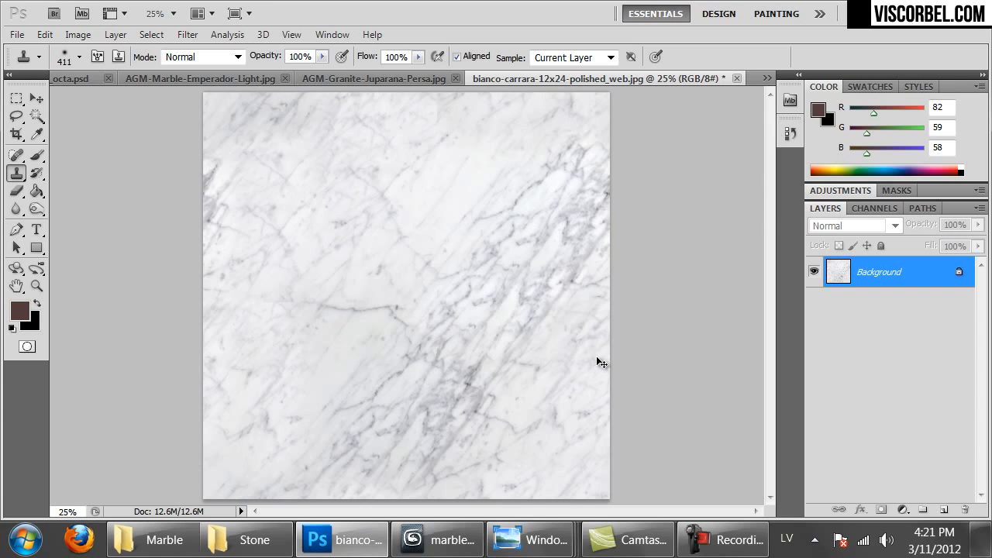
key(ctrl+f)
key(ctrl+f)
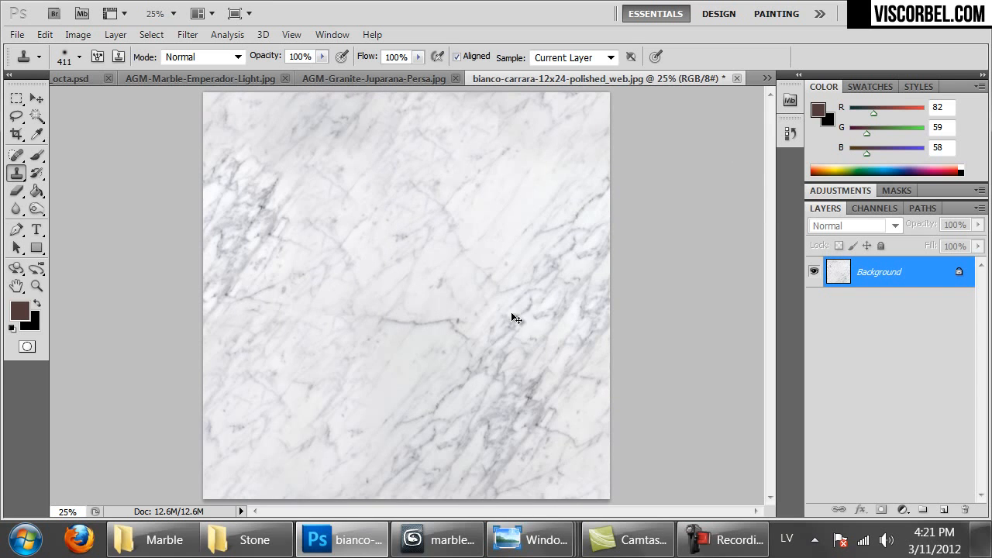
alt+click(396, 250)
mouse_move(343, 316)
mouse_down()
mouse_move(365, 324)
mouse_move(434, 252)
mouse_up()
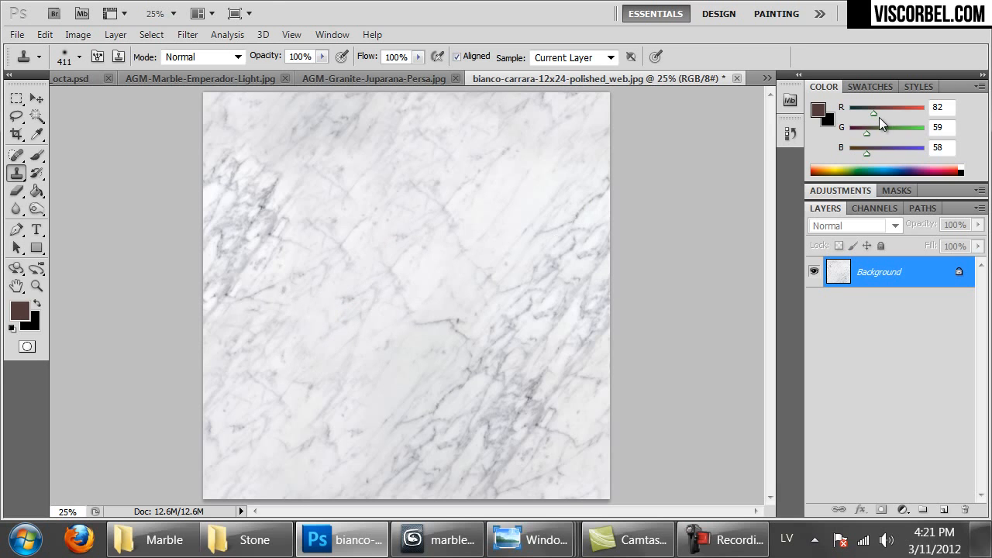
alt+click(511, 197)
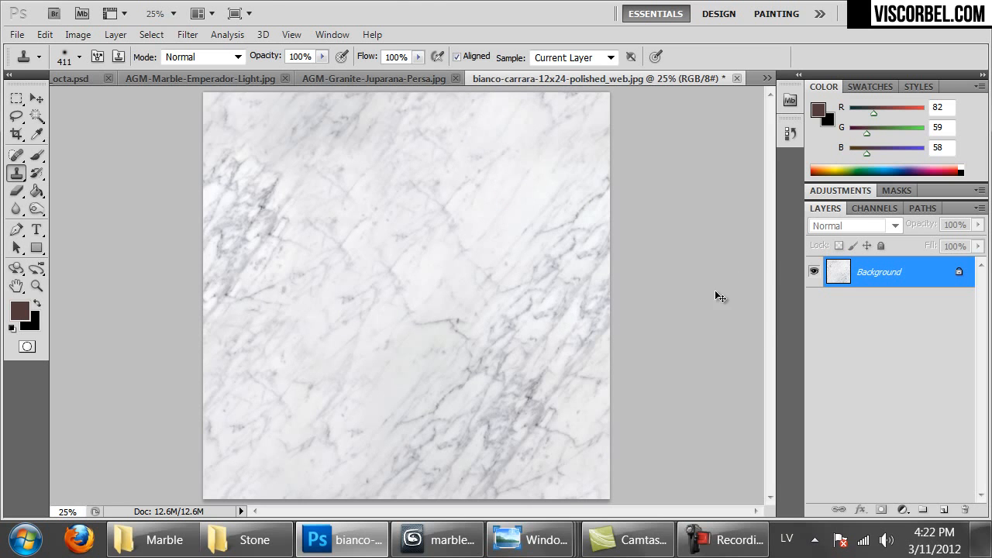
key(ctrl+f)
alt+click(377, 216)
drag(301, 308, 376, 290)
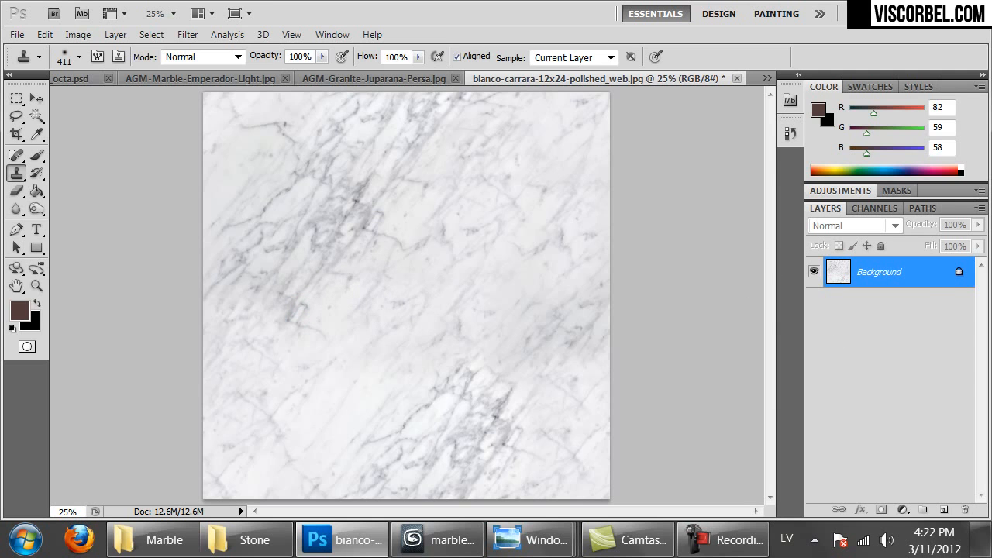
Save the texture as bianco_carrara.png in MAT > Textures > Marble, accepting the PNG options
key(ctrl+shift+s)
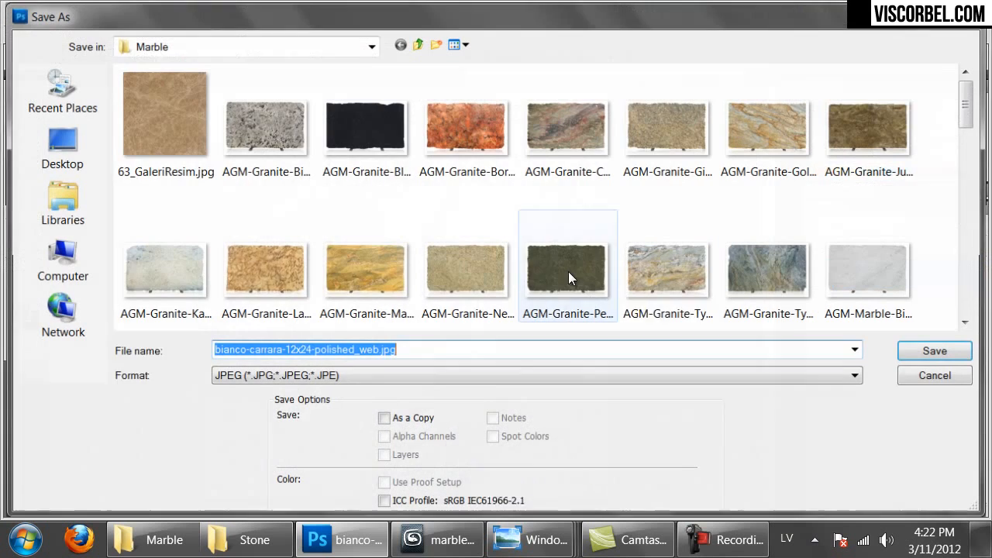
click(372, 44)
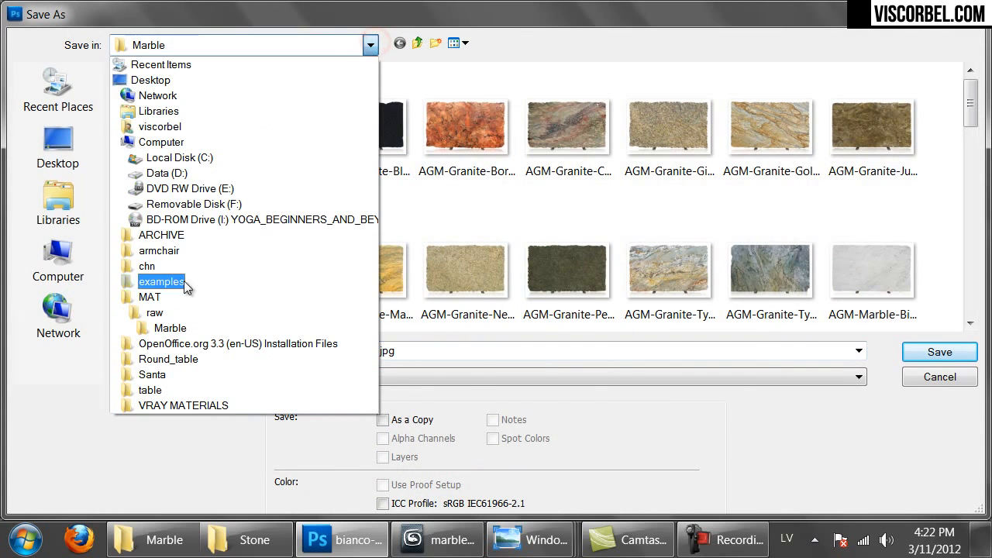
click(166, 299)
double_click(165, 129)
click(153, 130)
double_click(153, 130)
click(302, 377)
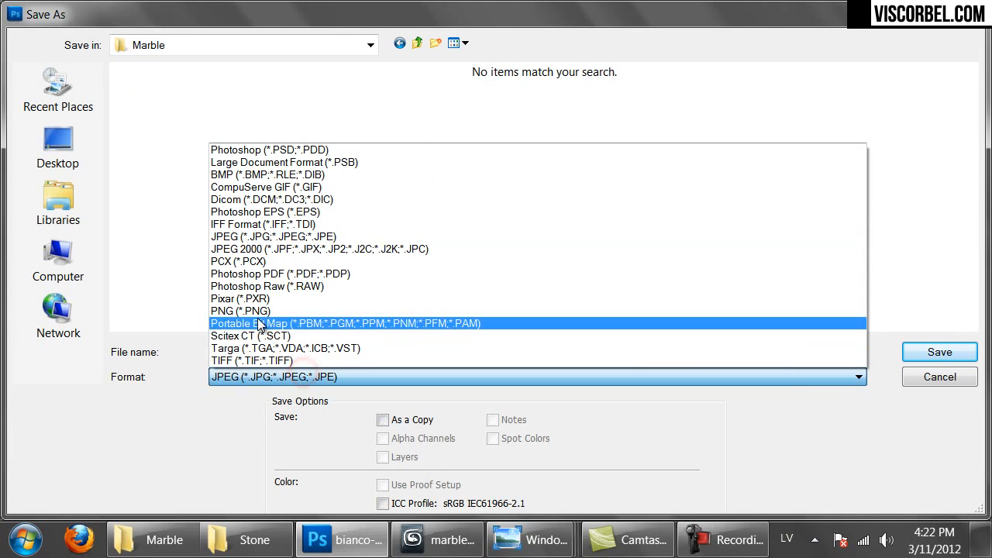
click(257, 317)
click(275, 357)
text(bi)
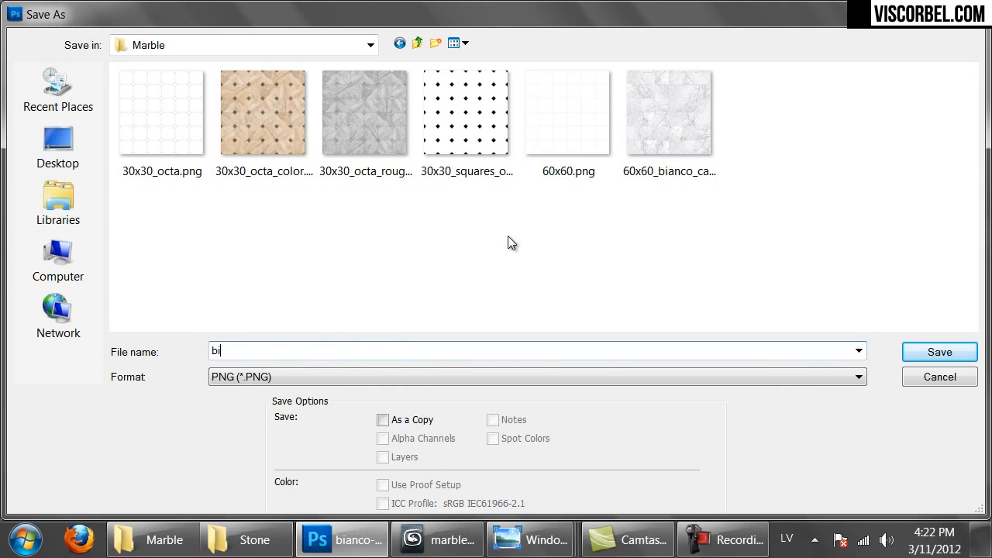
text(anco_carrara)
key(Return)
key(Return)
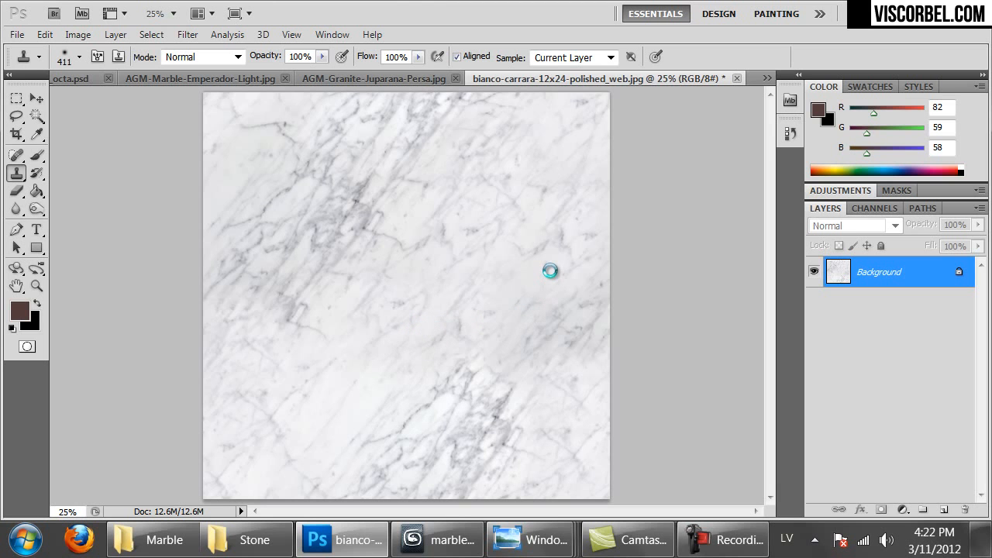
Back in 3ds Max, activate the weiny_marble sample slot in the Material Editor
click(470, 542)
click(564, 115)
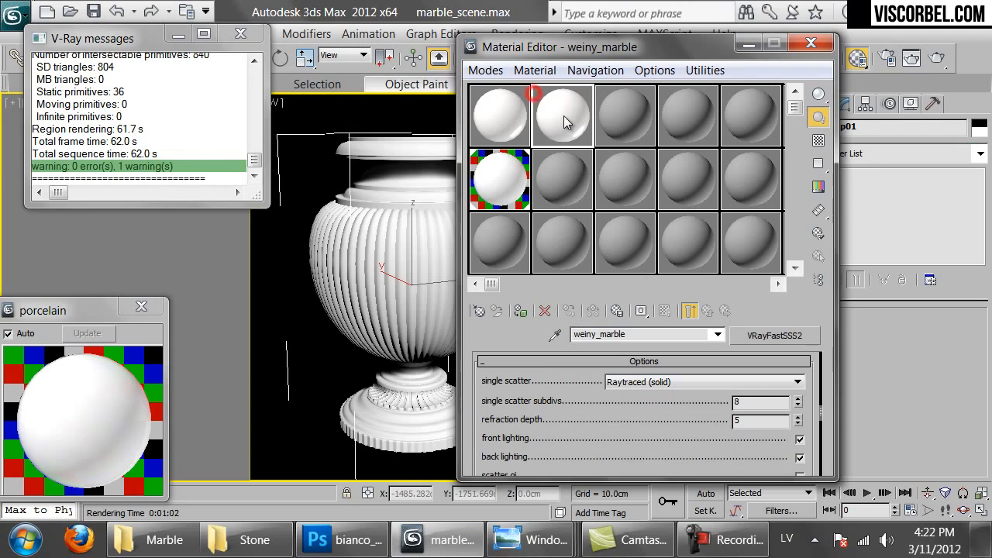
scroll(562, 399, up, 5)
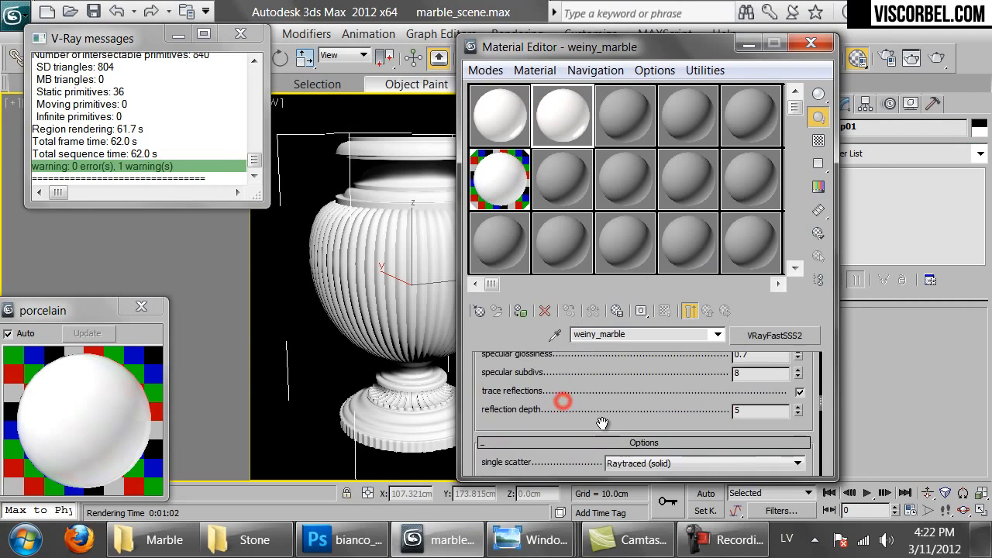
drag(624, 37, 624, 5)
drag(597, 473, 660, 395)
scroll(659, 395, down, 8)
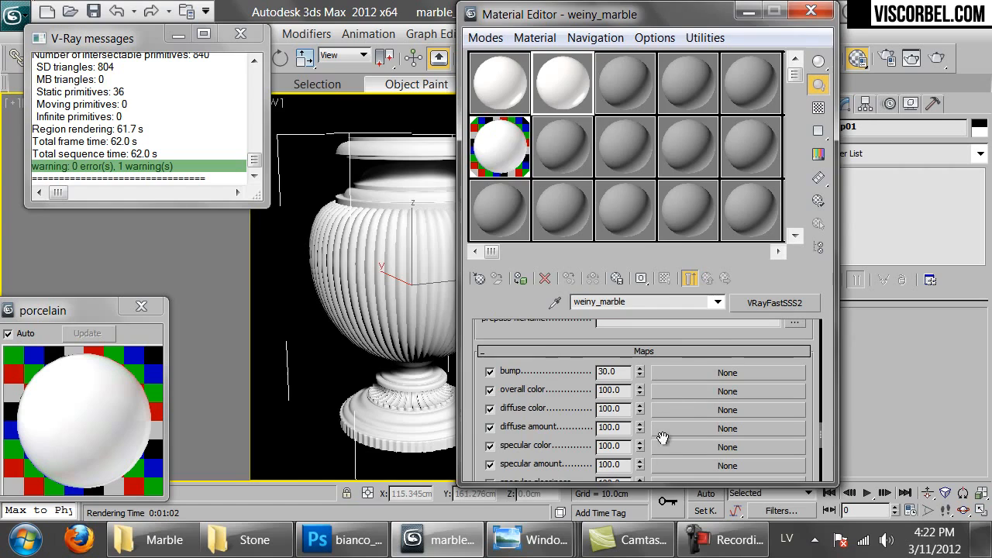
Load bianco_carrara.png as the overall color Bitmap and assign the material to the vase
click(686, 391)
double_click(367, 113)
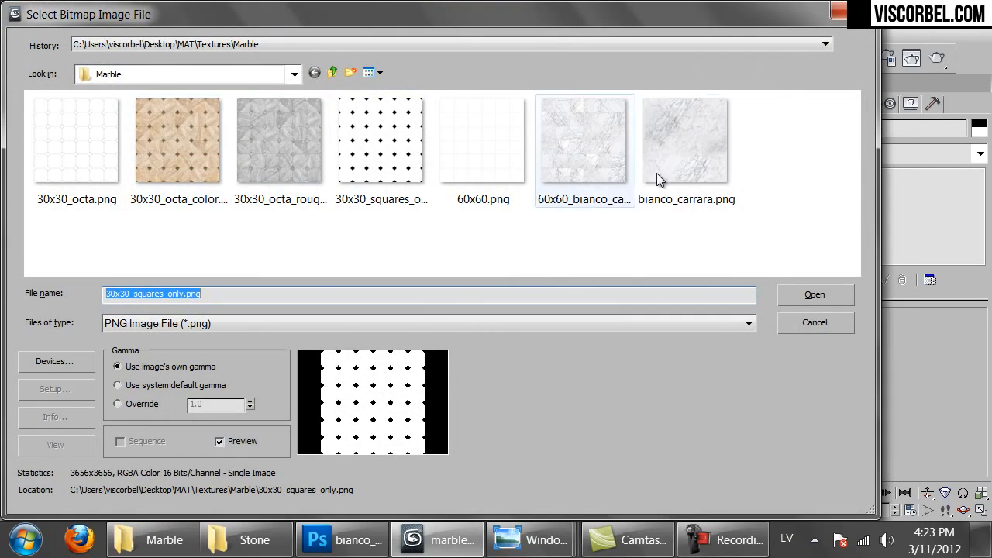
click(675, 158)
double_click(676, 158)
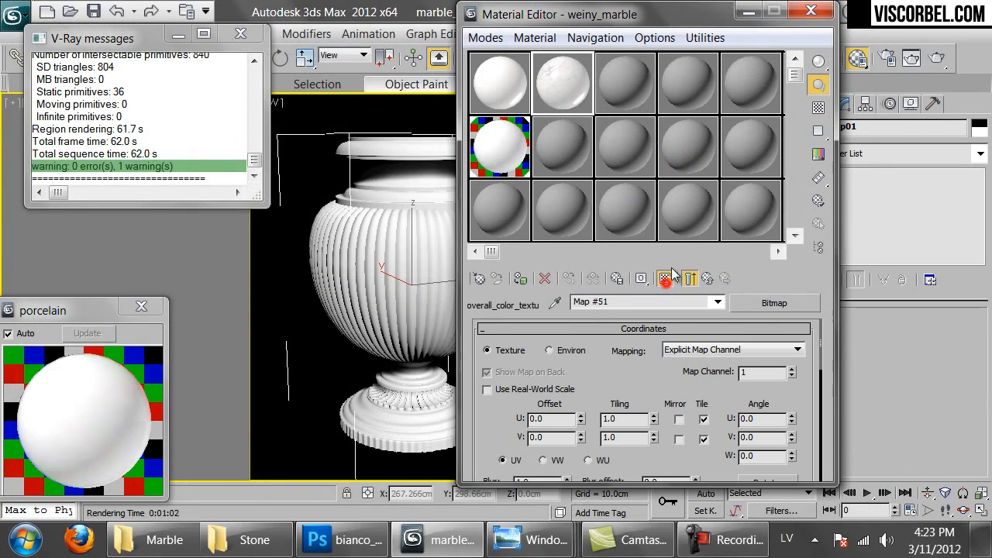
drag(552, 16, 674, 61)
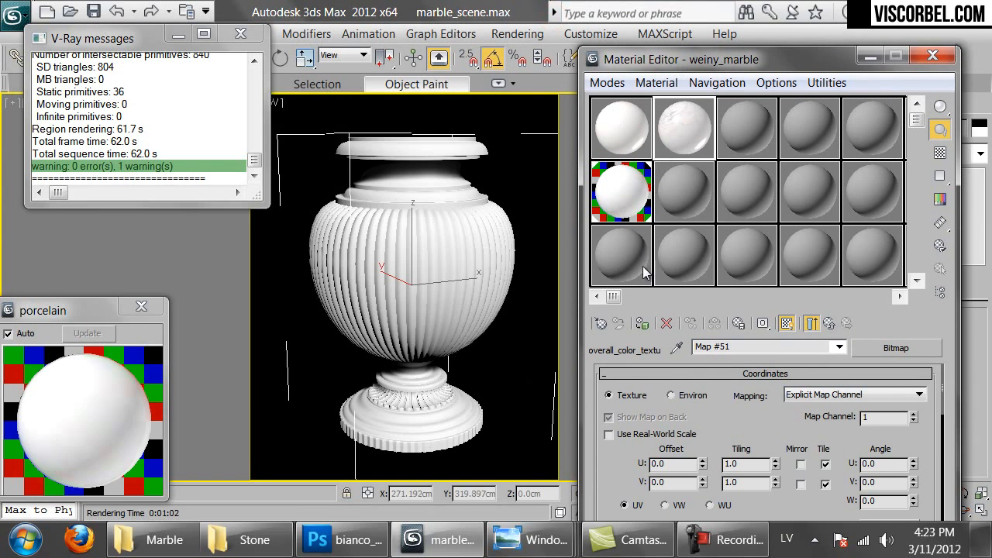
click(641, 324)
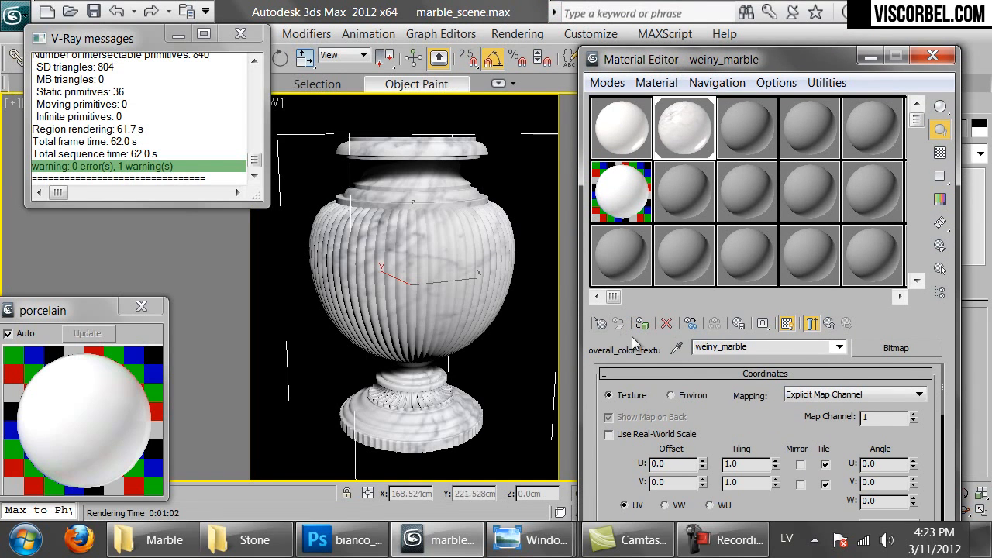
Try 2.0 U/V tiling on the marble bitmap, then reset both back to 1.0
double_click(751, 465)
key(Return)
text(2)
key(Return)
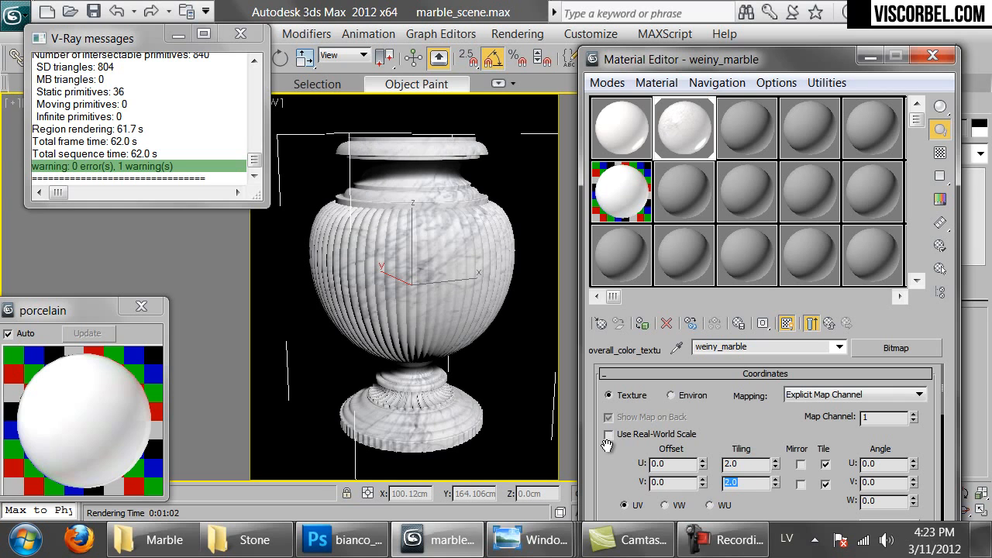
double_click(746, 468)
text(1)
key(Return)
key(Tab)
text(1)
key(Return)
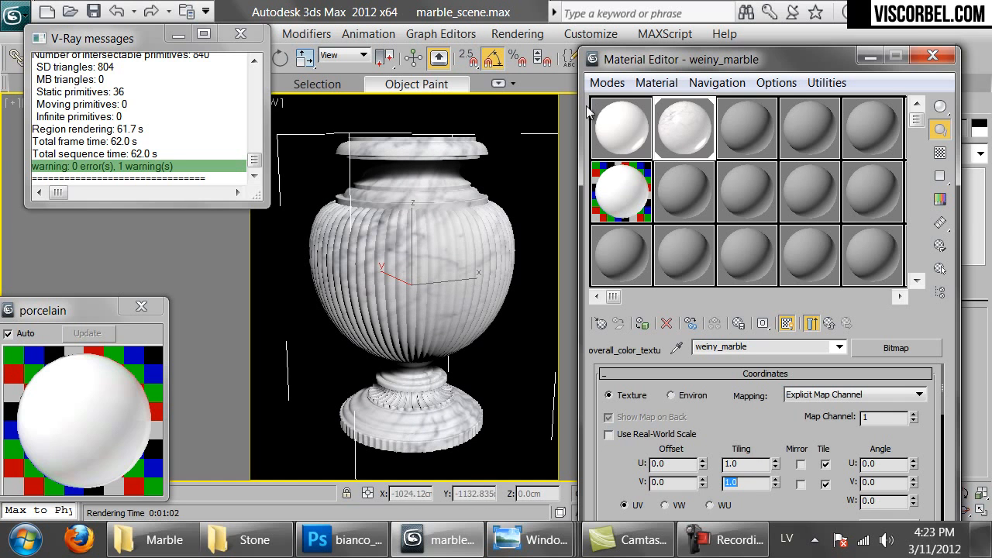
drag(829, 60, 714, 160)
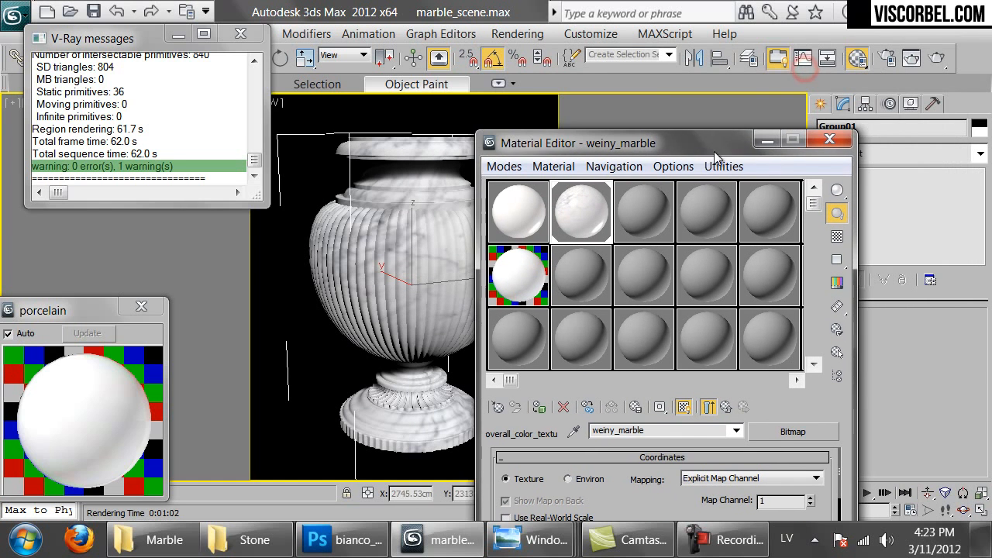
Production-render the vase in V-Ray to check the veined Carrara marble result
click(936, 58)
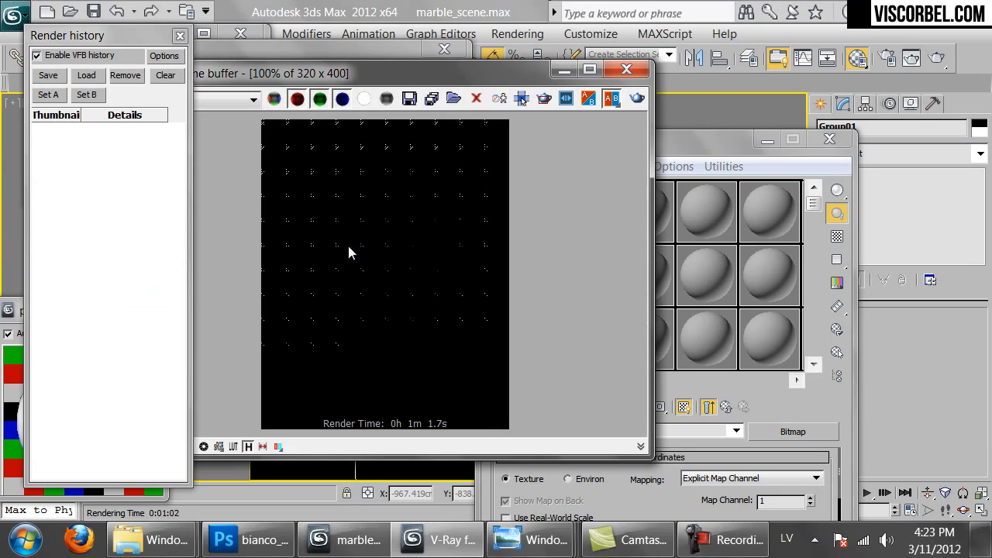
scroll(347, 245, down, 1)
scroll(372, 253, up, 1)
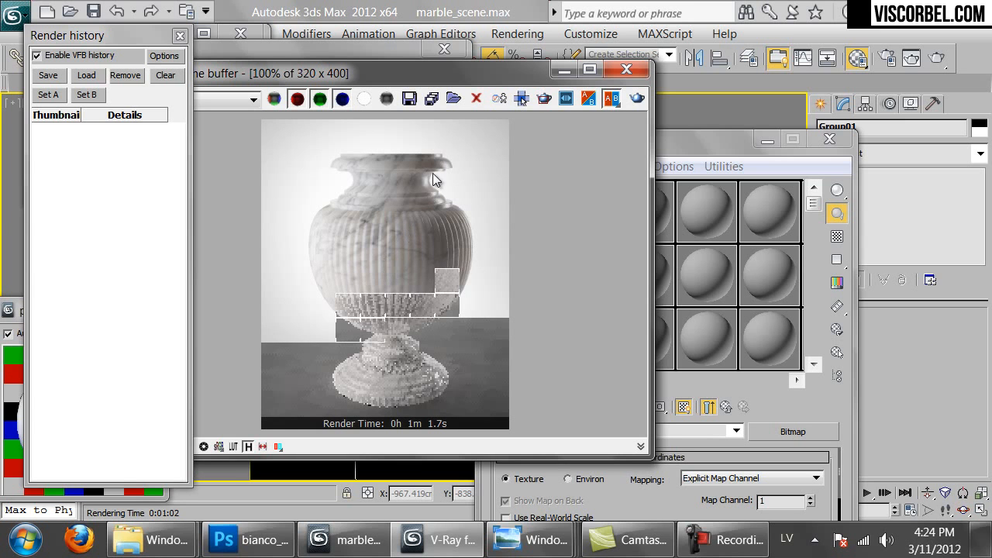
drag(673, 140, 790, 67)
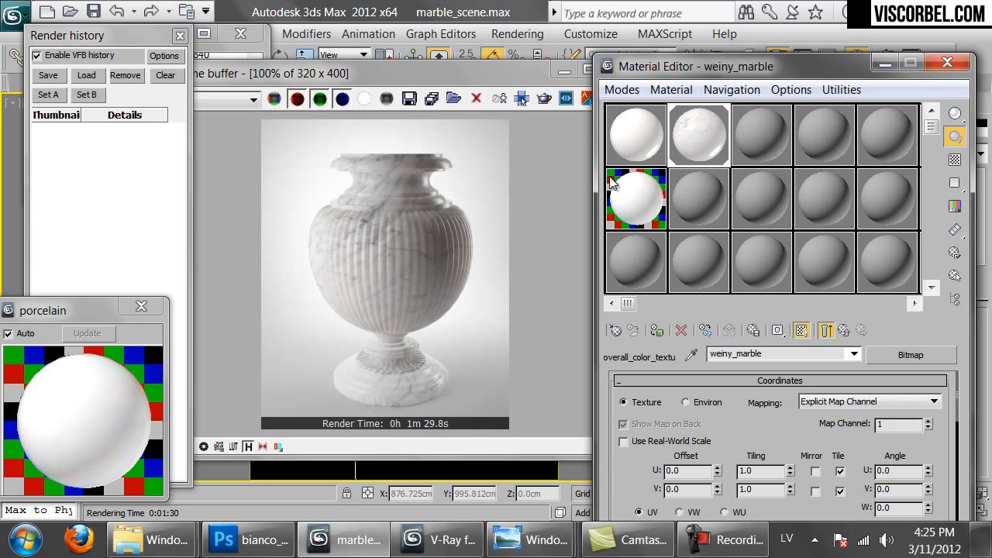
Open the DSC_33941.jpg bust photo and zoom in to study the robe folds and face
mouse_move(203, 526)
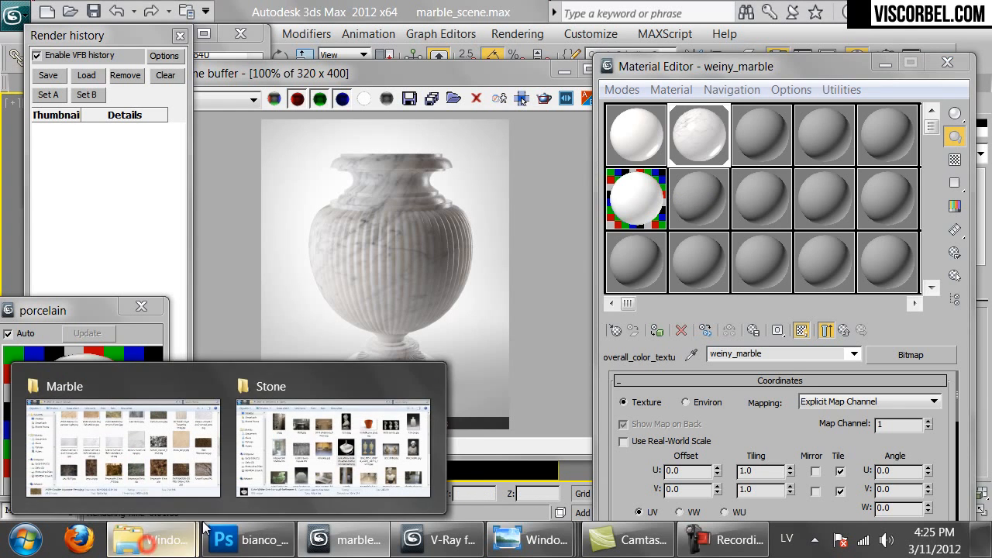
click(302, 465)
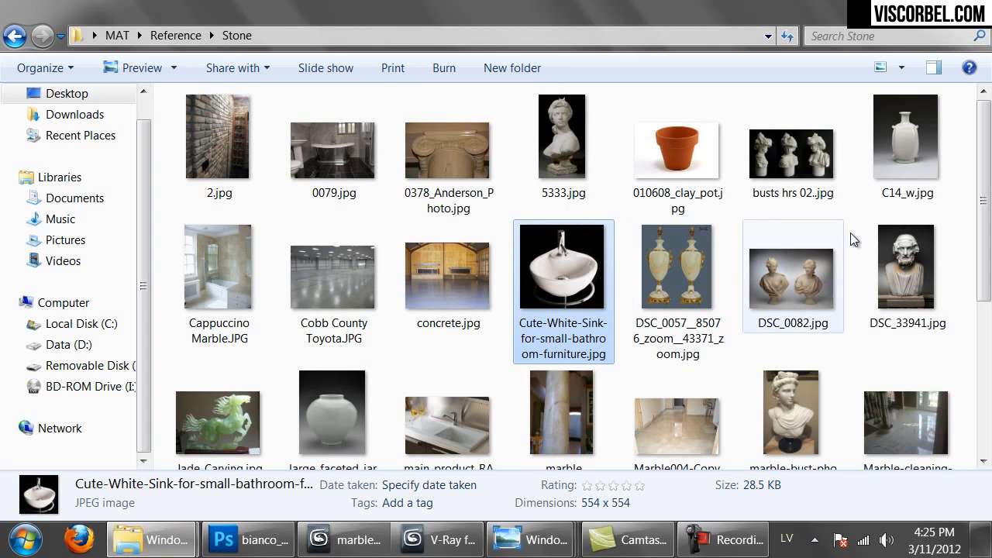
double_click(899, 252)
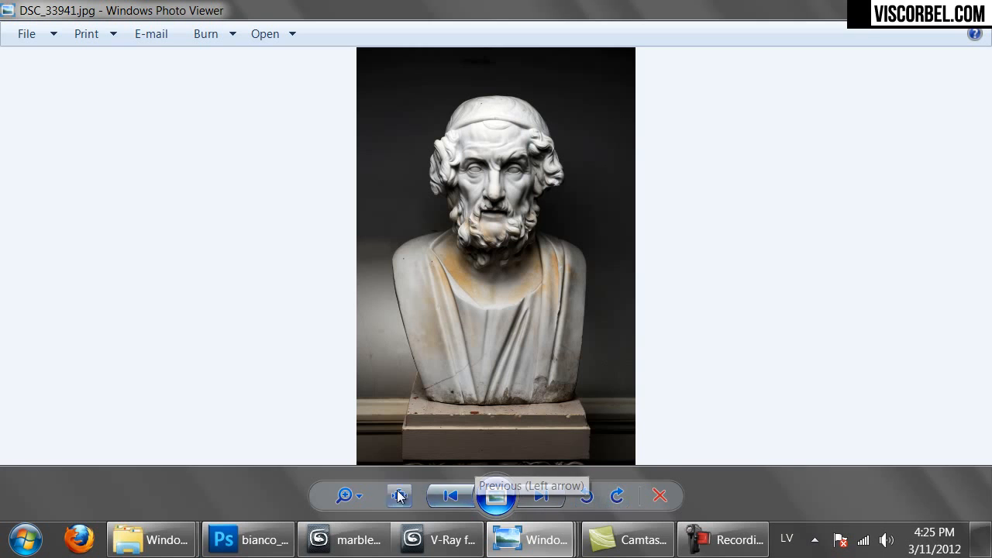
click(347, 500)
drag(347, 498, 346, 483)
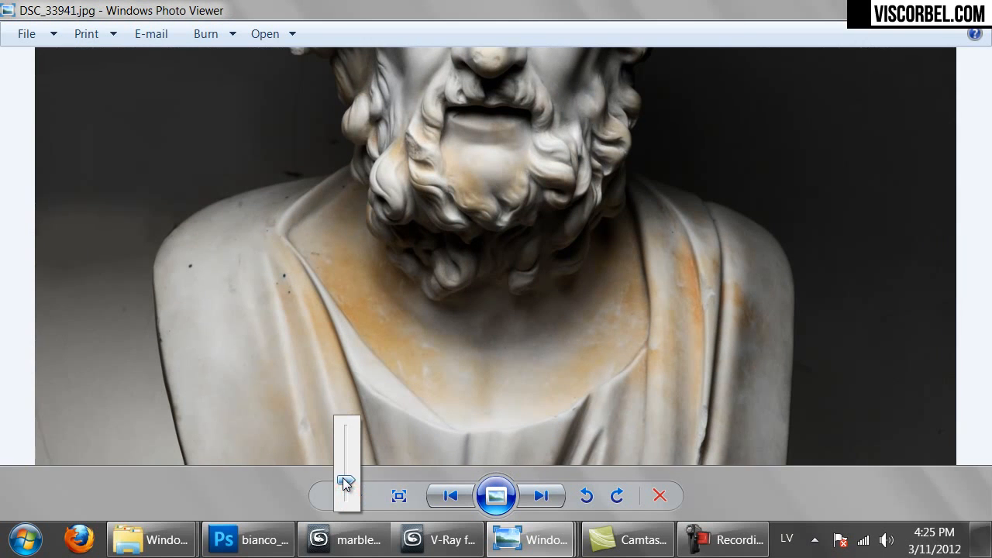
drag(516, 372, 527, 136)
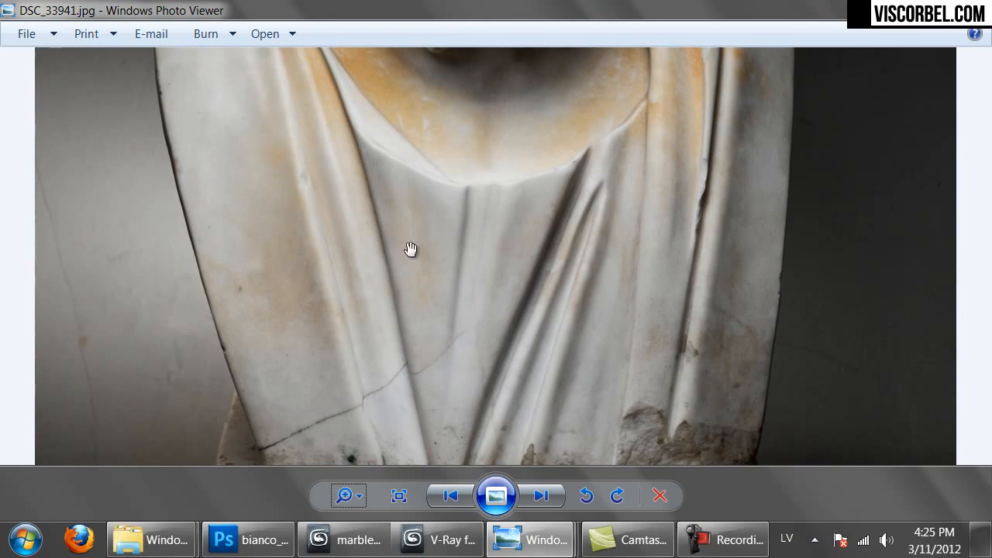
drag(403, 217, 441, 436)
drag(487, 191, 479, 265)
drag(423, 168, 498, 229)
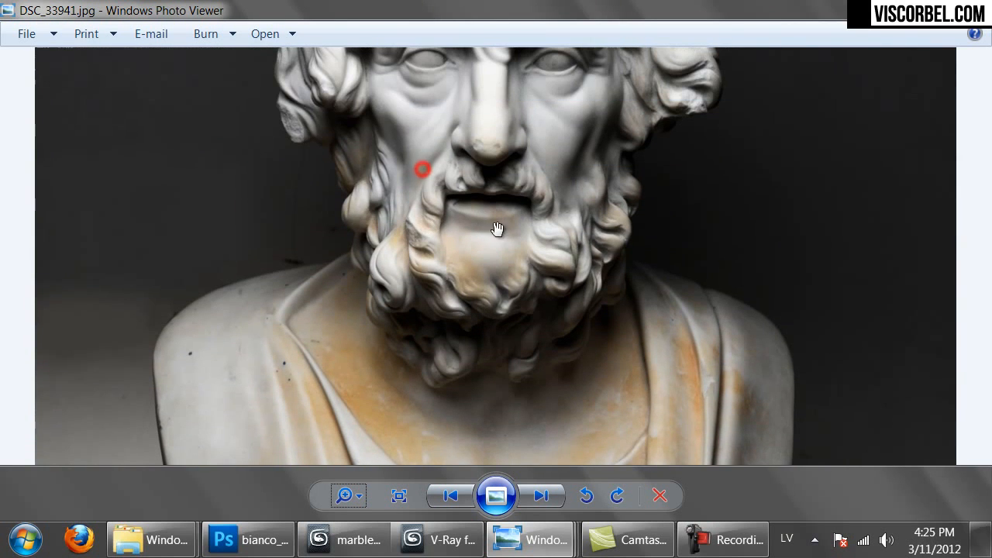
drag(531, 179, 527, 264)
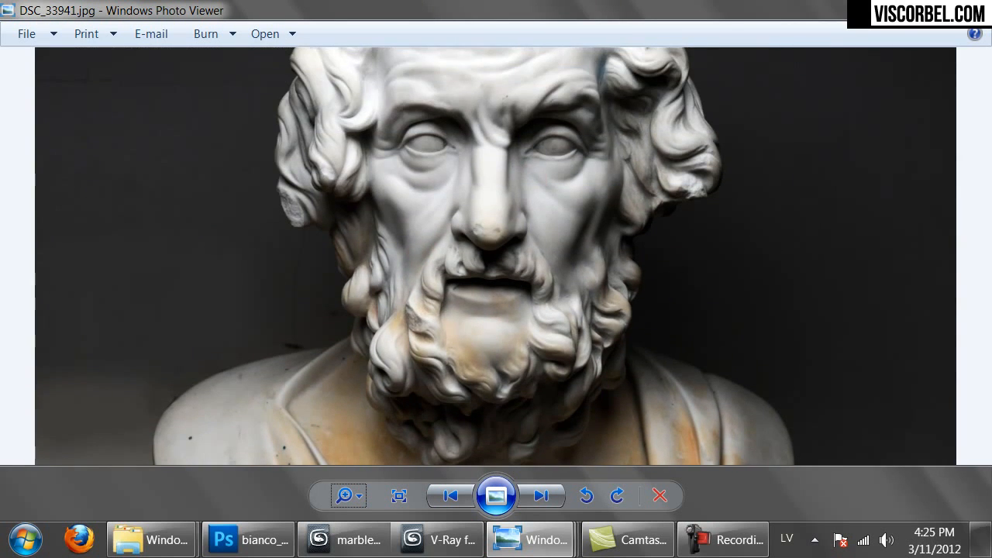
Open the DSC_0082.jpg two-bust photo, zoom in and pan over the first statue's face and chest
key(alt+Tab)
scroll(713, 369, down, 5)
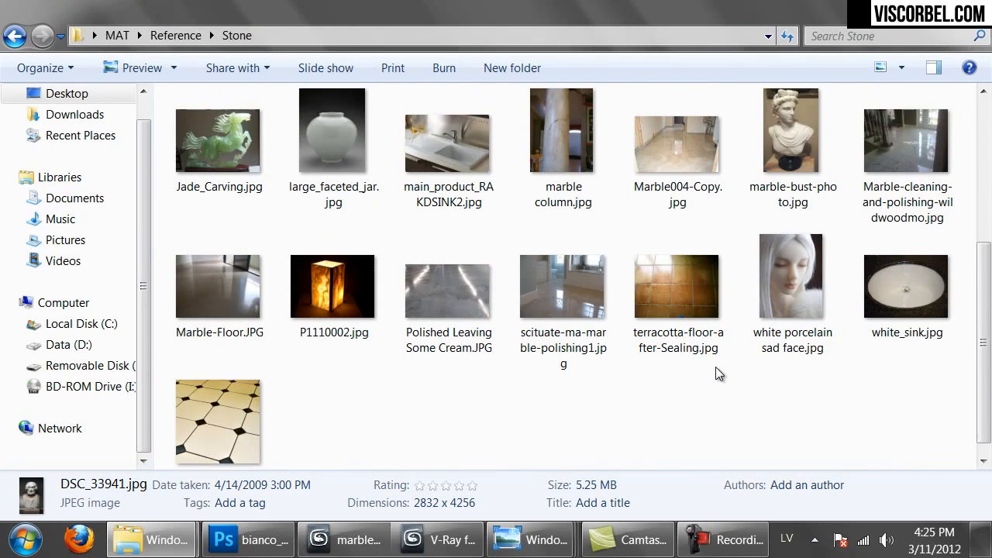
scroll(716, 368, up, 4)
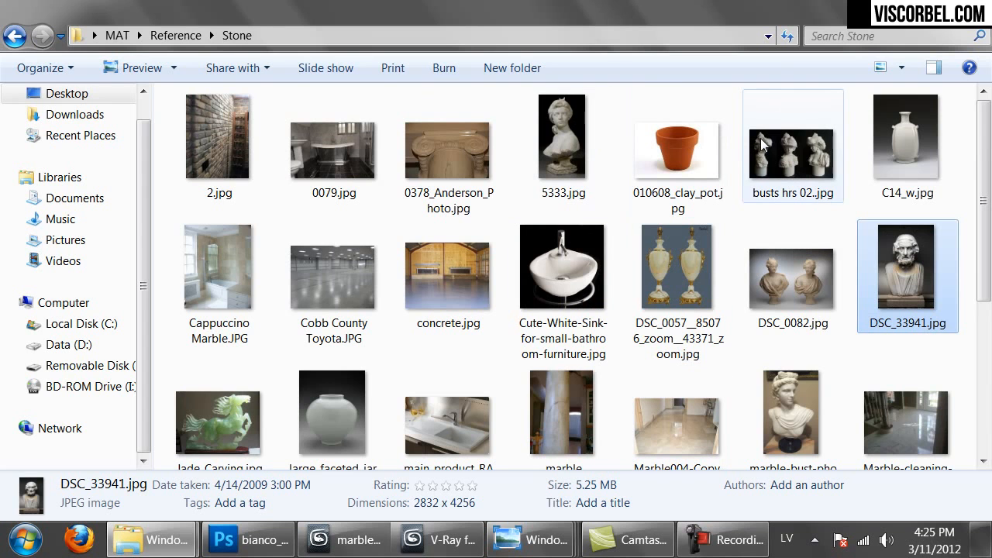
double_click(787, 277)
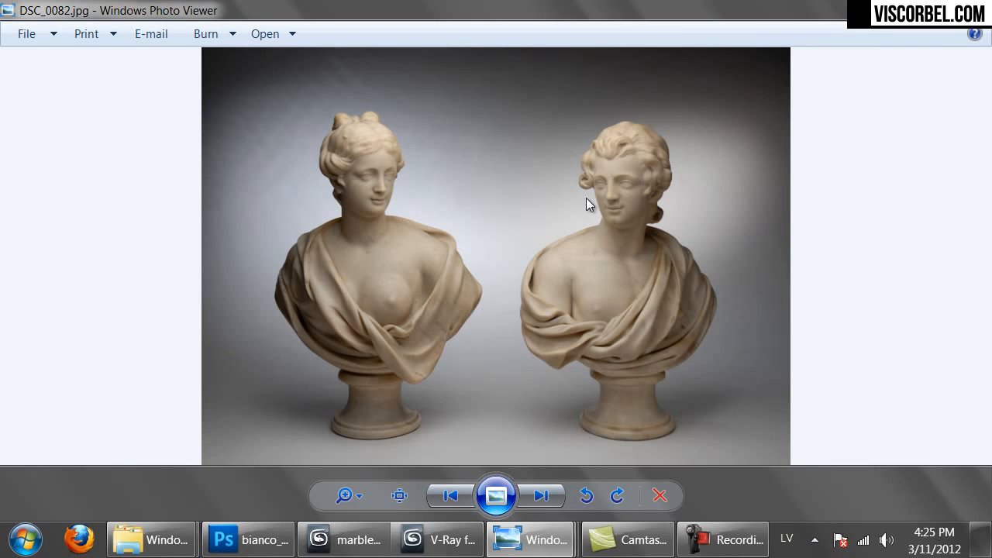
click(348, 496)
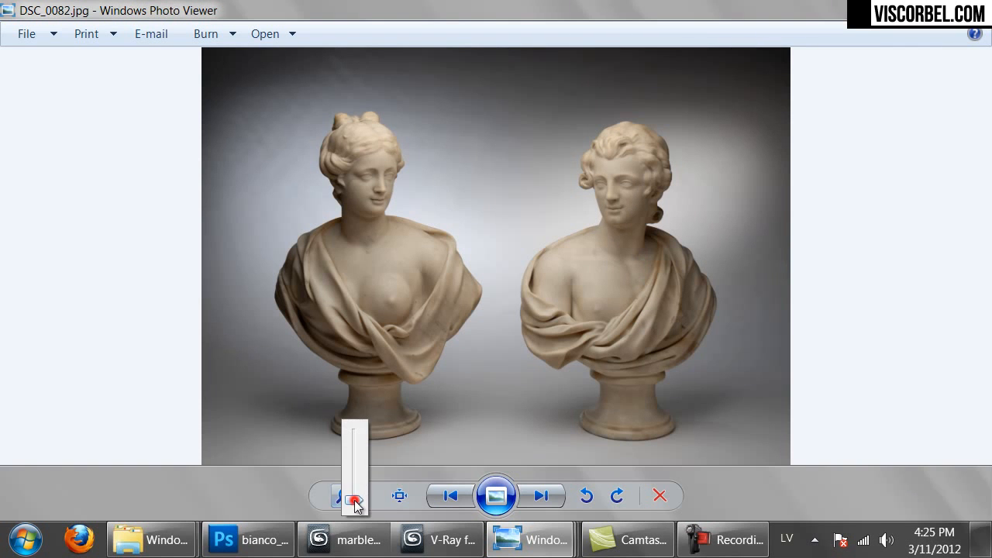
drag(350, 500, 354, 482)
drag(256, 253, 446, 425)
drag(289, 104, 360, 203)
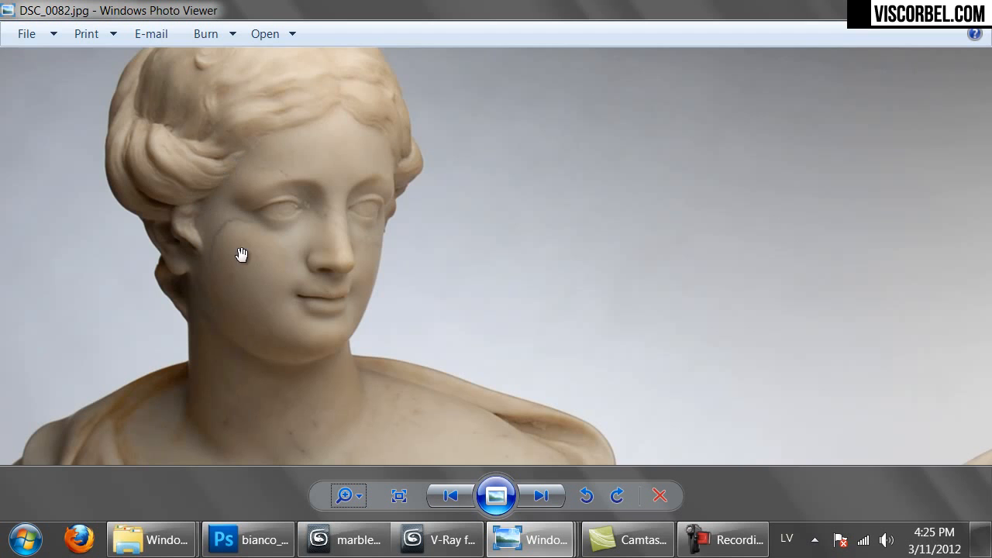
drag(279, 312, 436, 202)
drag(452, 306, 451, 186)
drag(467, 144, 421, 294)
drag(466, 201, 466, 268)
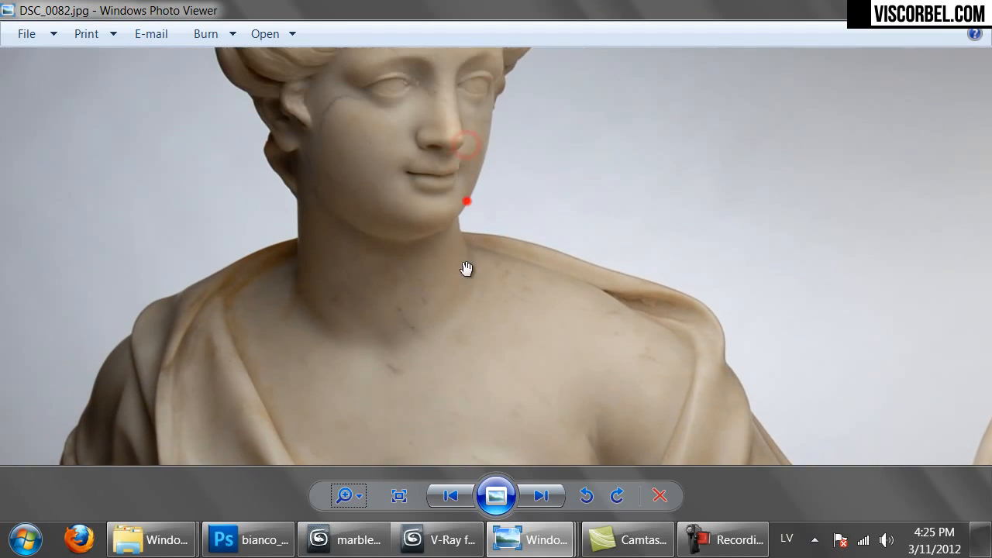
Pan across the second statue's head and chest, then return to 3ds Max
drag(509, 155, 478, 279)
drag(538, 179, 442, 230)
drag(655, 254, 398, 250)
drag(740, 251, 483, 244)
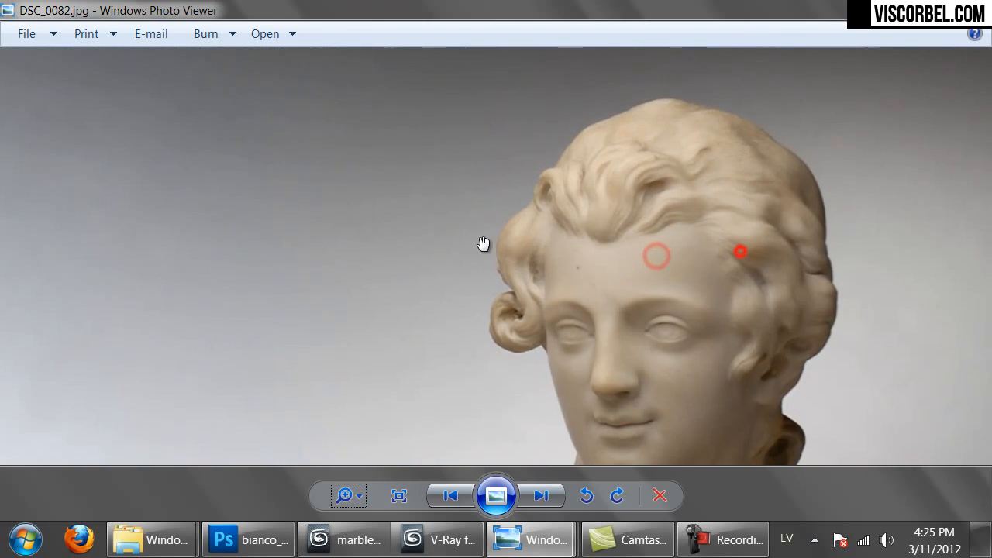
drag(715, 295, 651, 238)
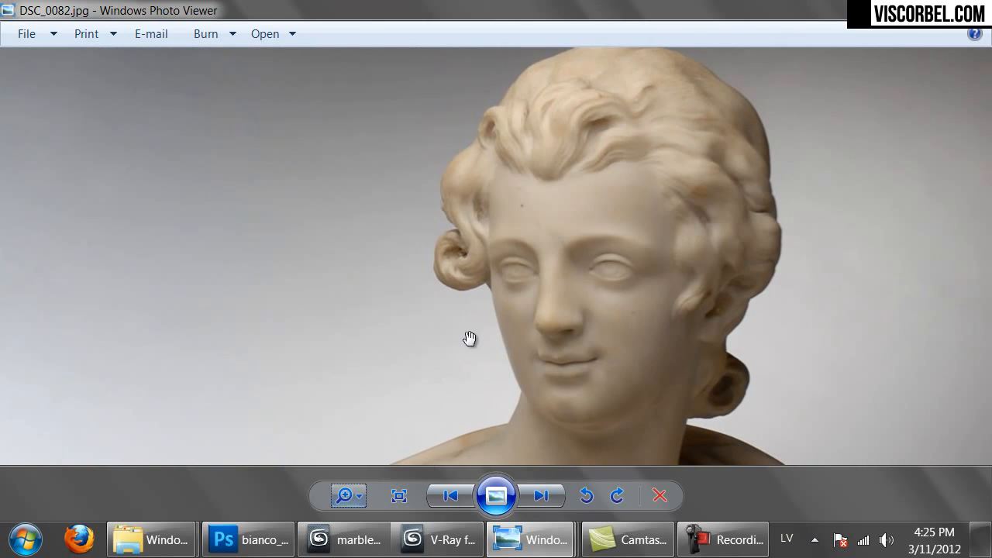
drag(489, 281, 543, 190)
drag(541, 344, 698, 244)
drag(602, 150, 606, 318)
drag(601, 162, 593, 227)
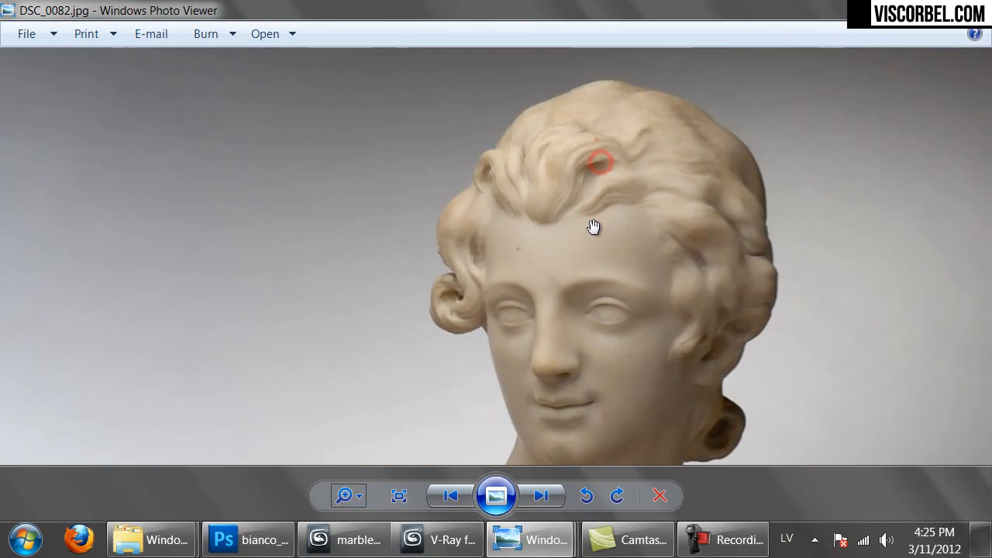
click(335, 542)
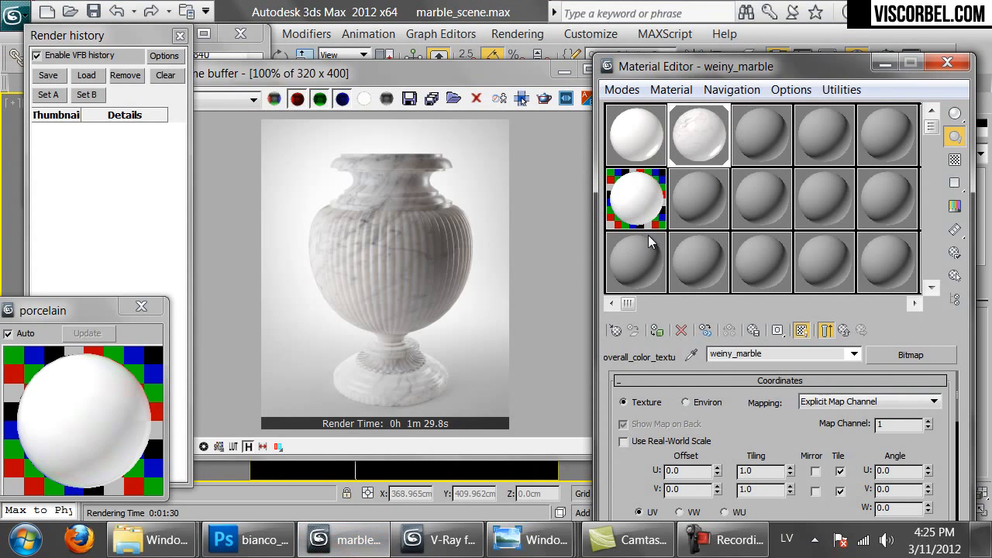
Add a new layer over the marble texture and fill it solid with tan c6b9a5
click(248, 540)
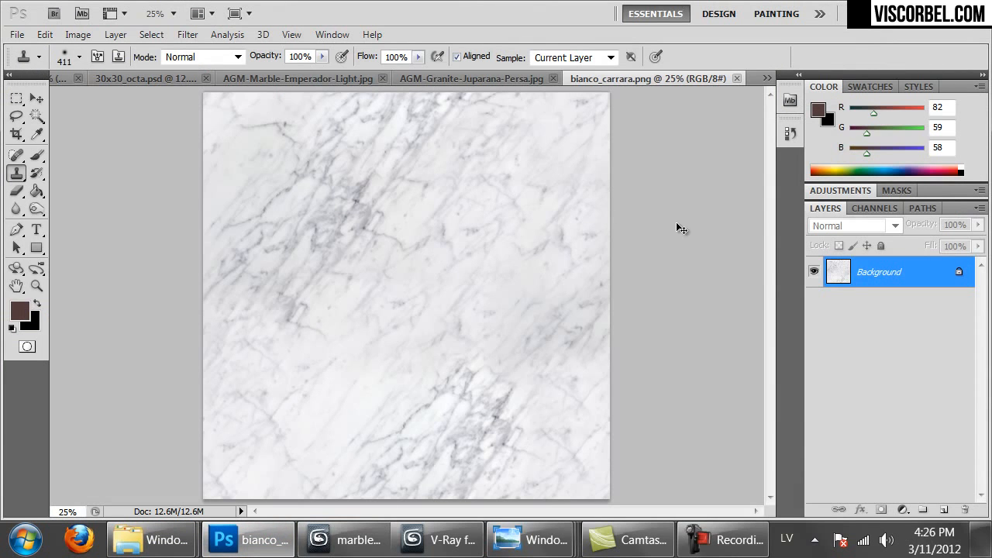
click(944, 509)
click(37, 191)
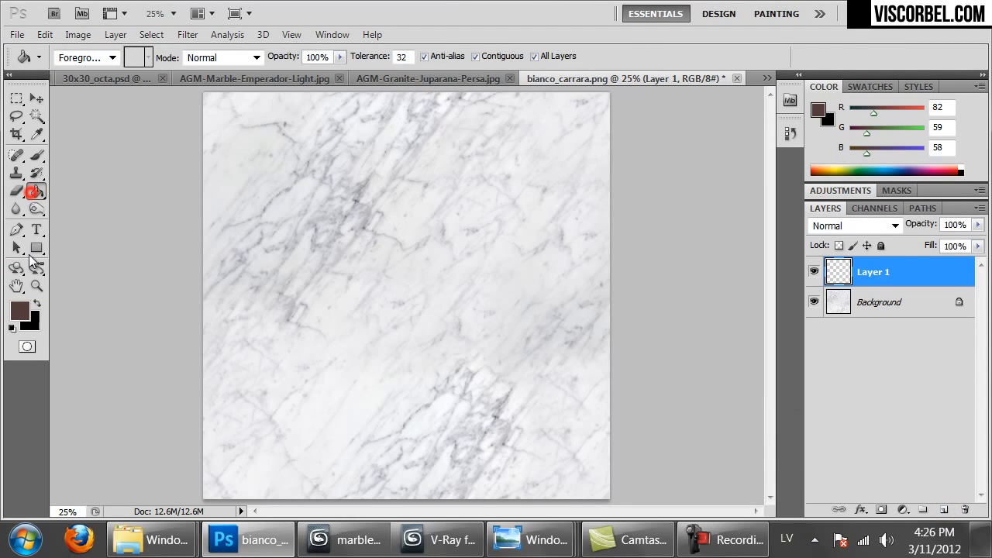
click(19, 313)
click(561, 288)
click(760, 426)
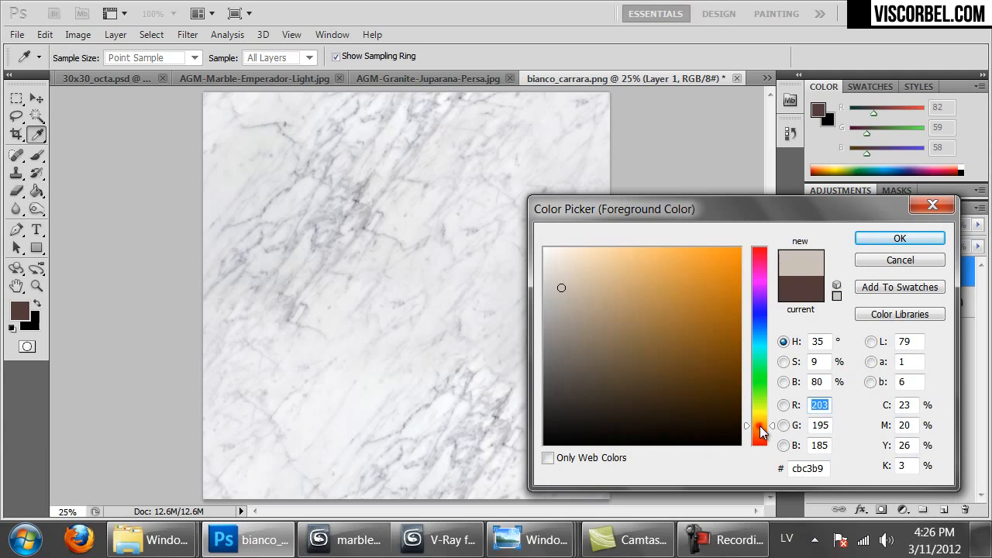
drag(555, 289, 576, 291)
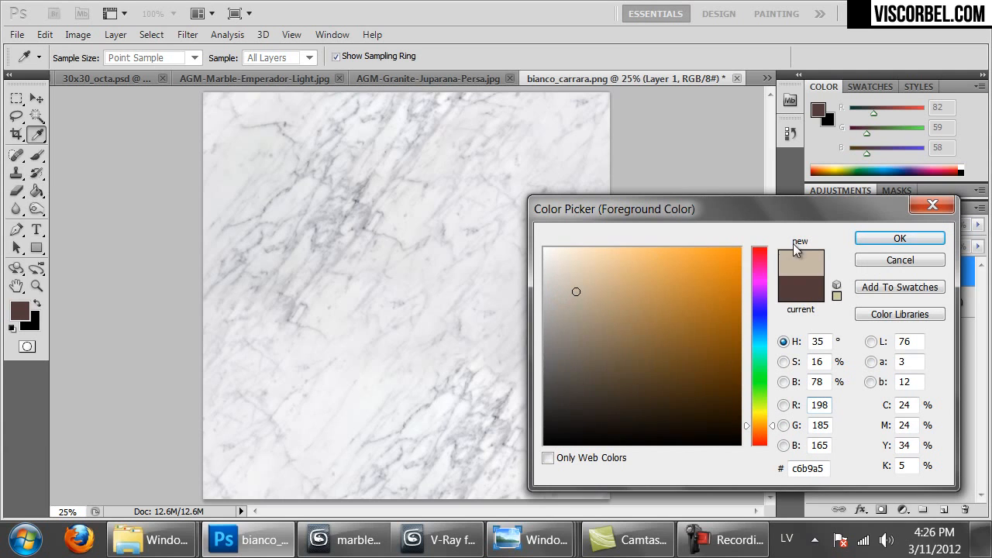
click(880, 235)
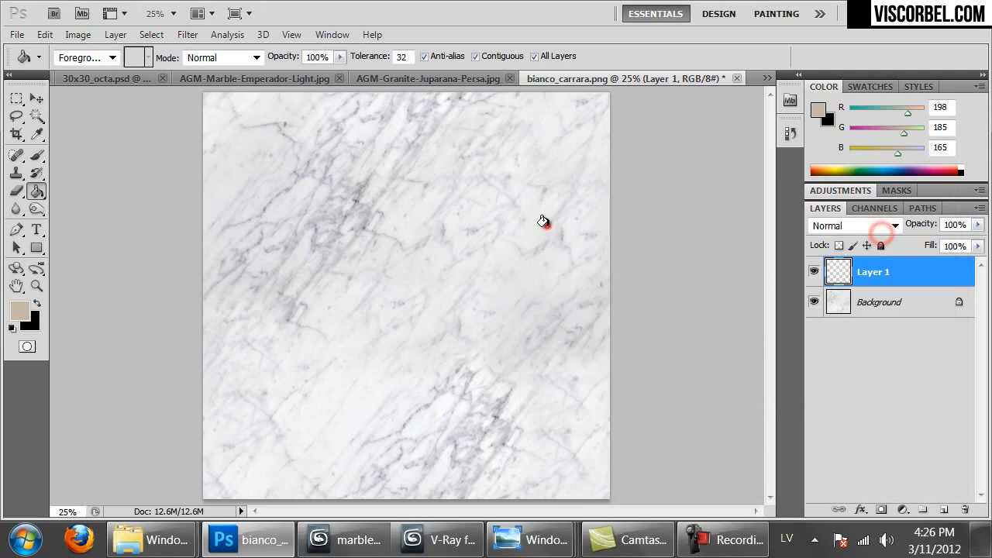
click(545, 223)
key(ctrl+z)
click(555, 59)
click(511, 226)
Set the tan layer to Linear Burn blend mode at 17% opacity
click(853, 225)
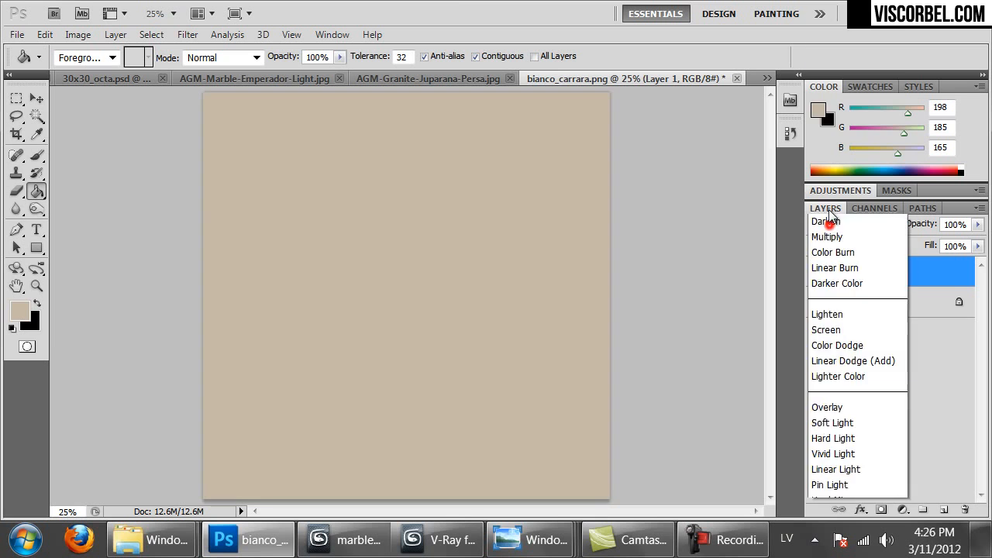
click(839, 79)
key(Up)
key(Down)
key(Down)
key(Down)
key(Down)
key(Down)
key(Down)
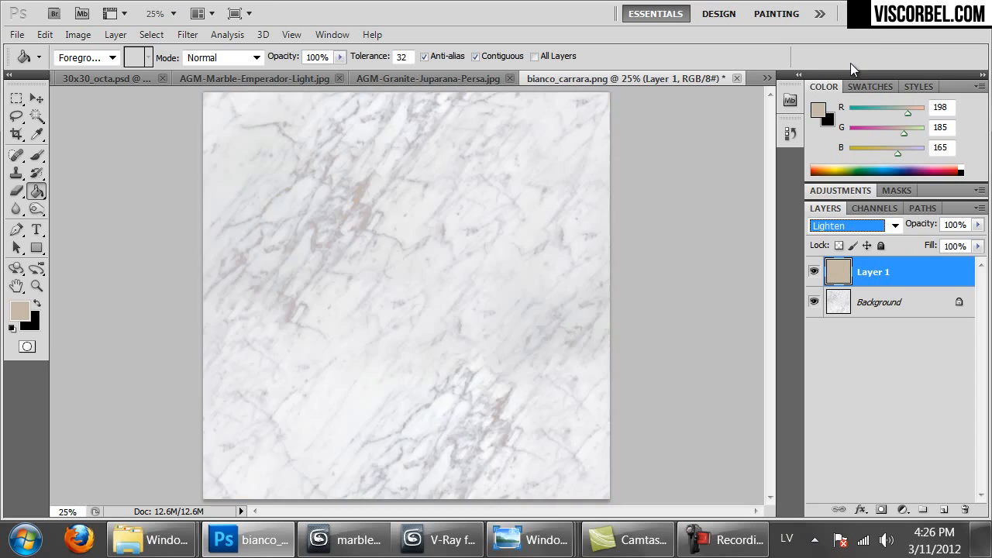
key(Up)
key(Up)
key(Up)
key(Up)
key(Up)
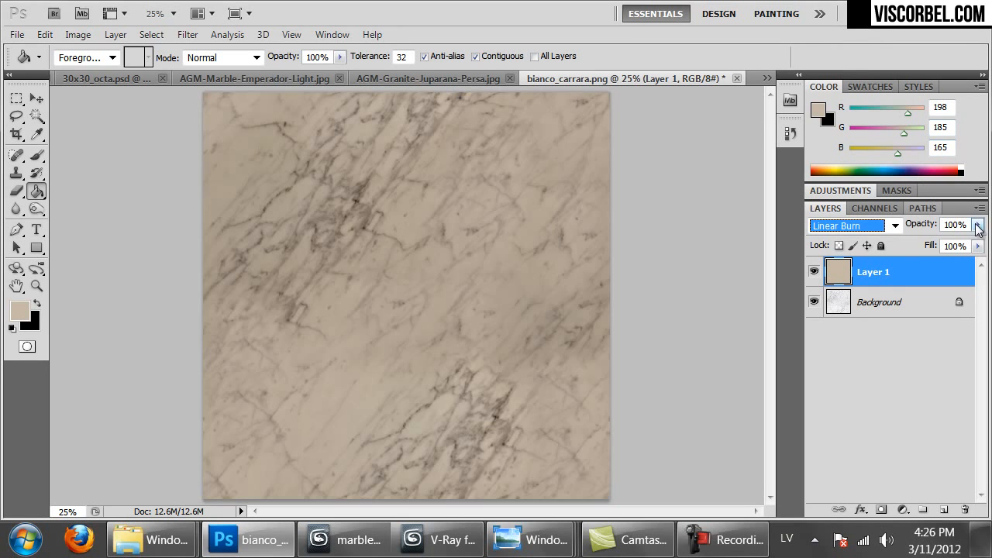
click(978, 224)
click(941, 241)
drag(922, 240, 912, 239)
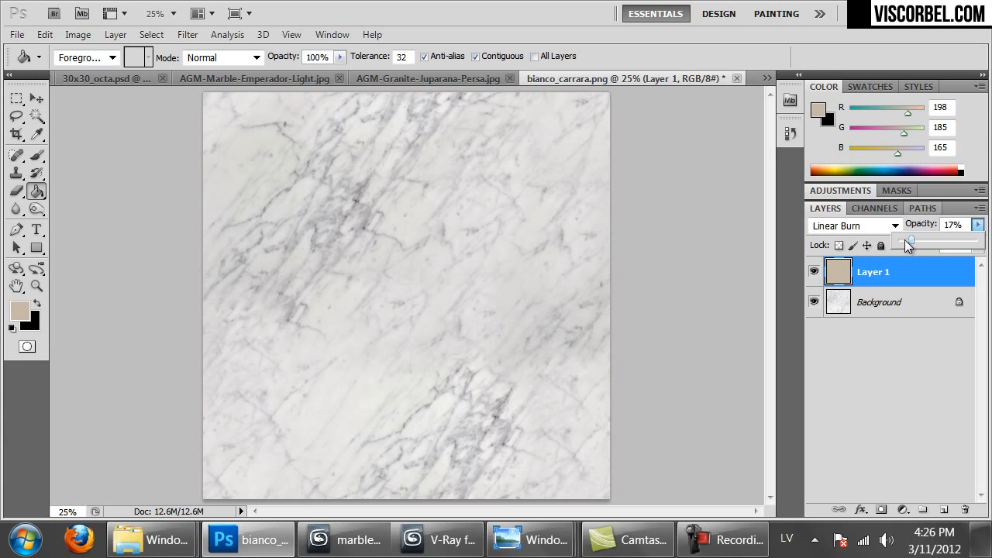
Save the tinted texture as PNG named bianco_carrara_old.png
key(ctrl+shift+s)
click(291, 373)
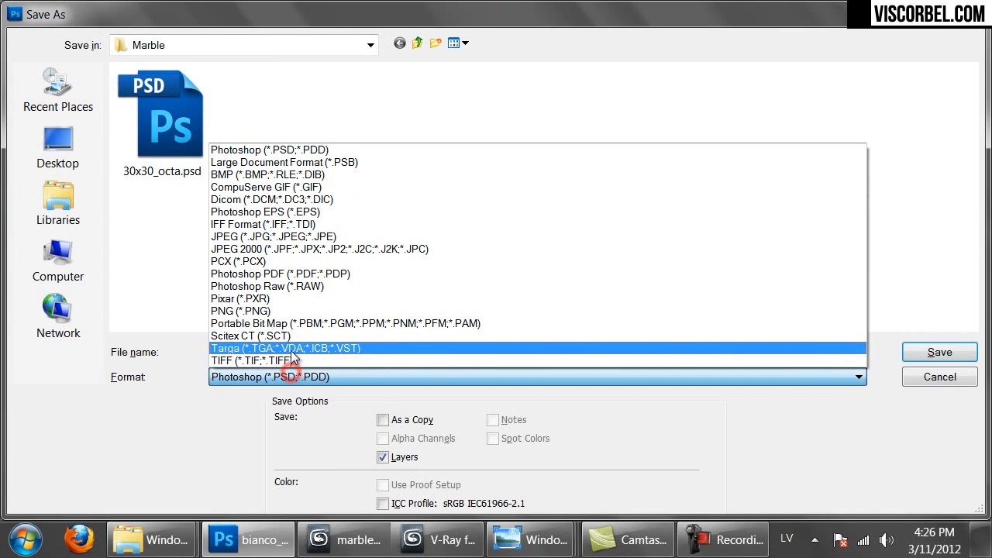
click(283, 313)
click(283, 351)
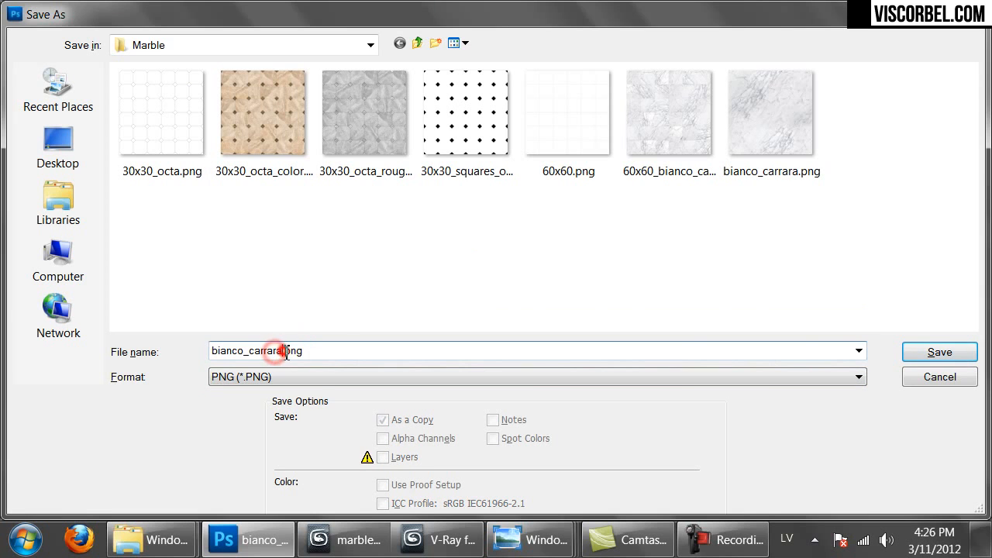
text(_old)
key(Return)
key(Return)
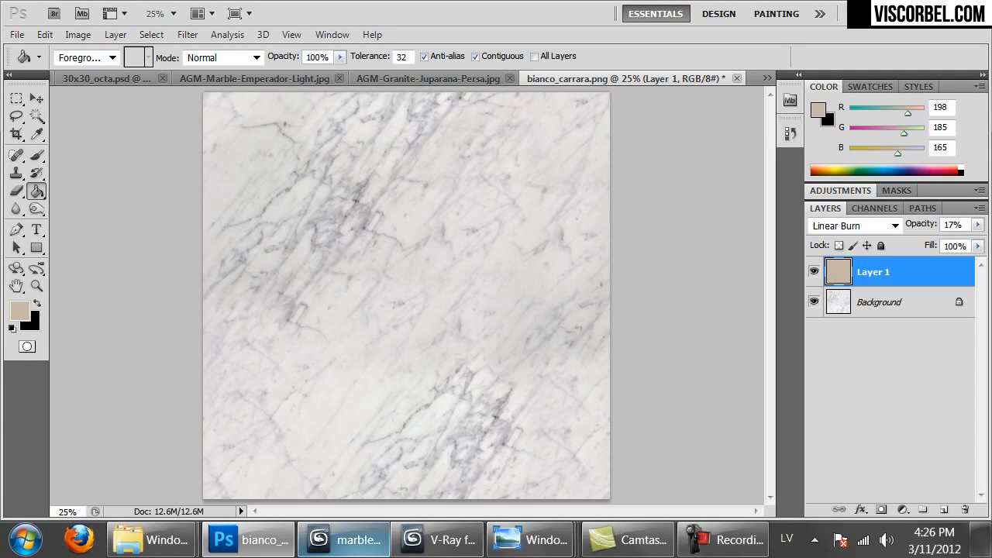
click(345, 539)
Select the veiny_marble material sample and close the render window
click(693, 145)
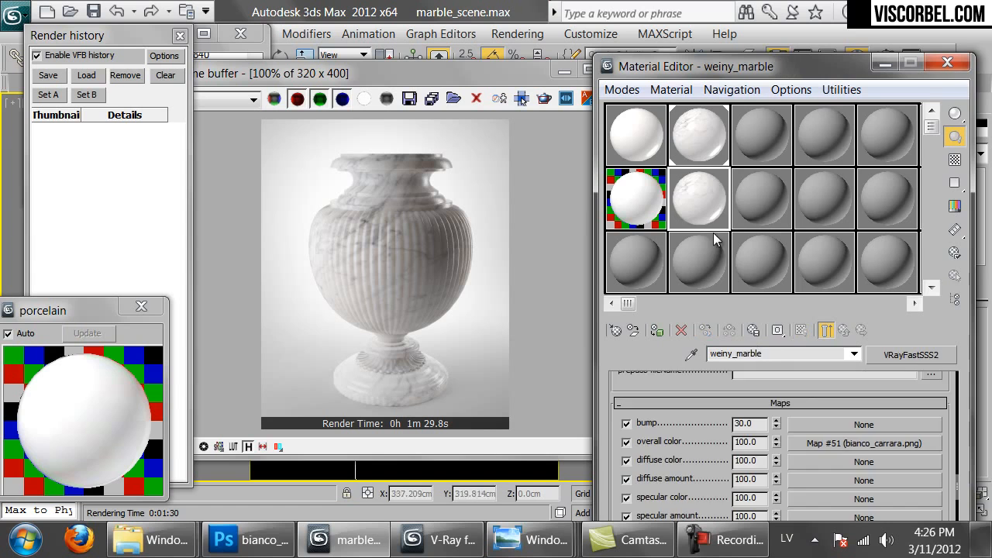
click(700, 142)
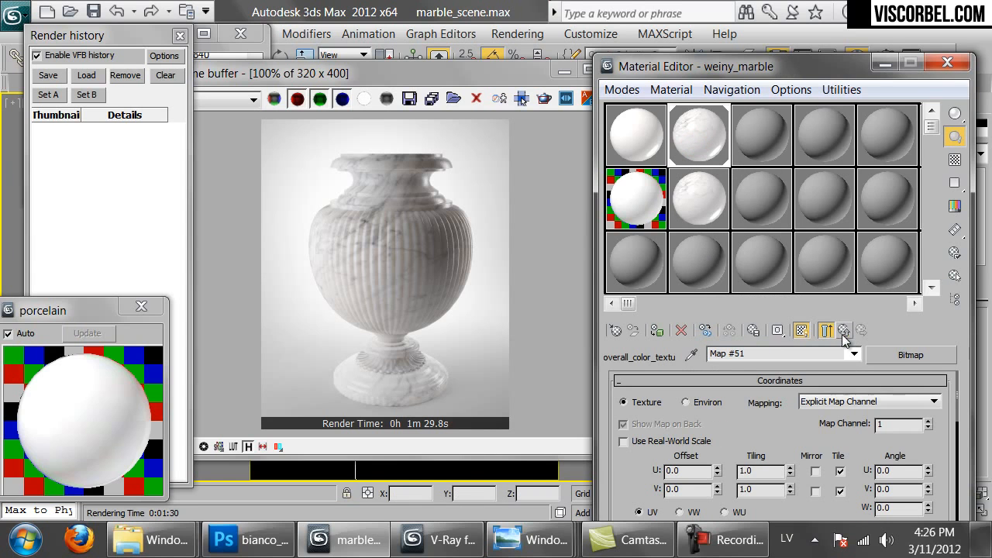
click(843, 334)
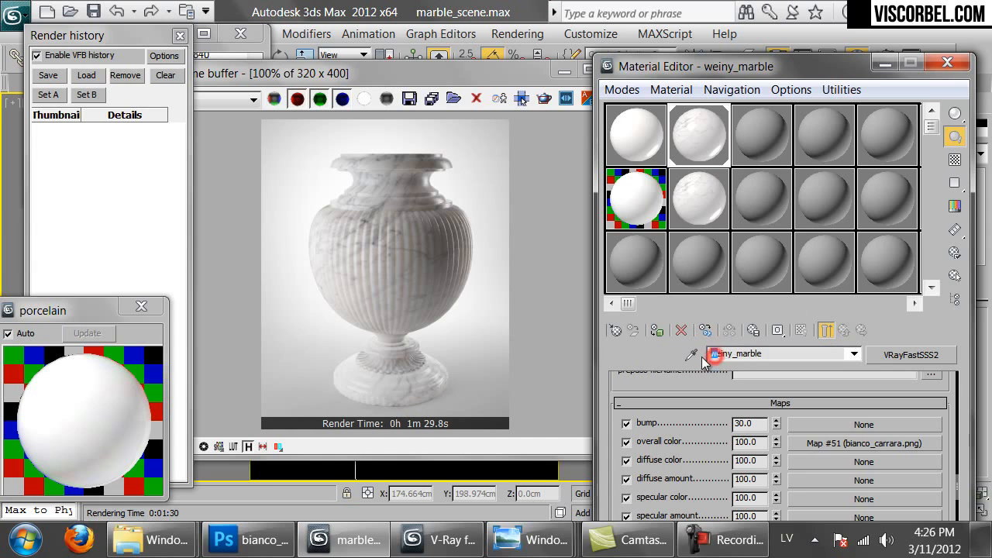
click(696, 190)
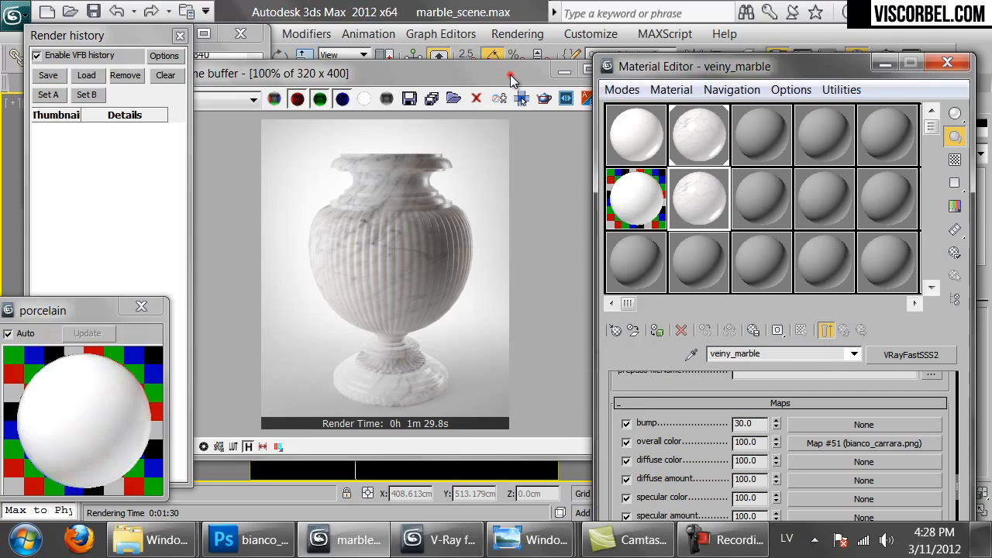
drag(510, 75, 451, 77)
click(568, 72)
Load bianco_carrara_old.png into the overall colour bitmap and return to the parent material
click(806, 443)
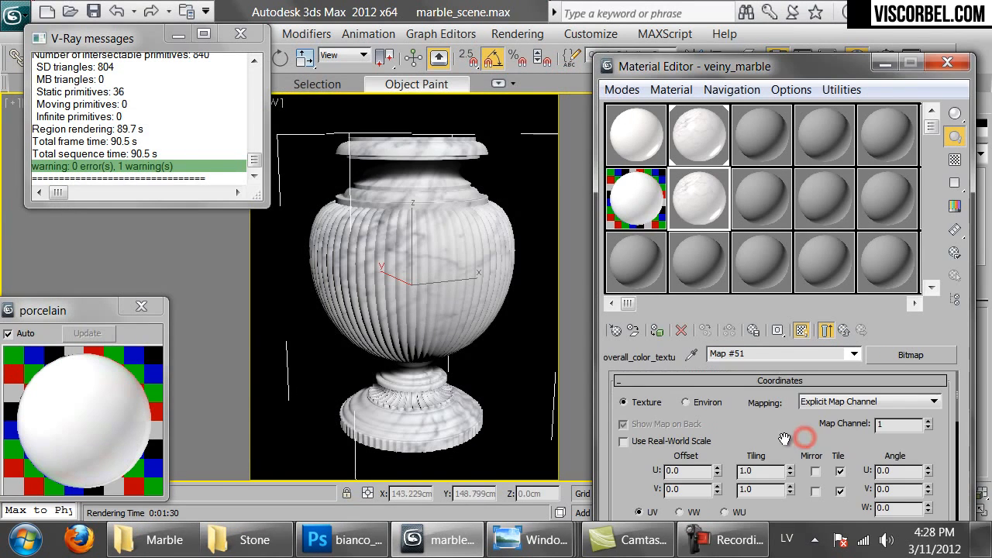
scroll(793, 489, down, 5)
click(765, 464)
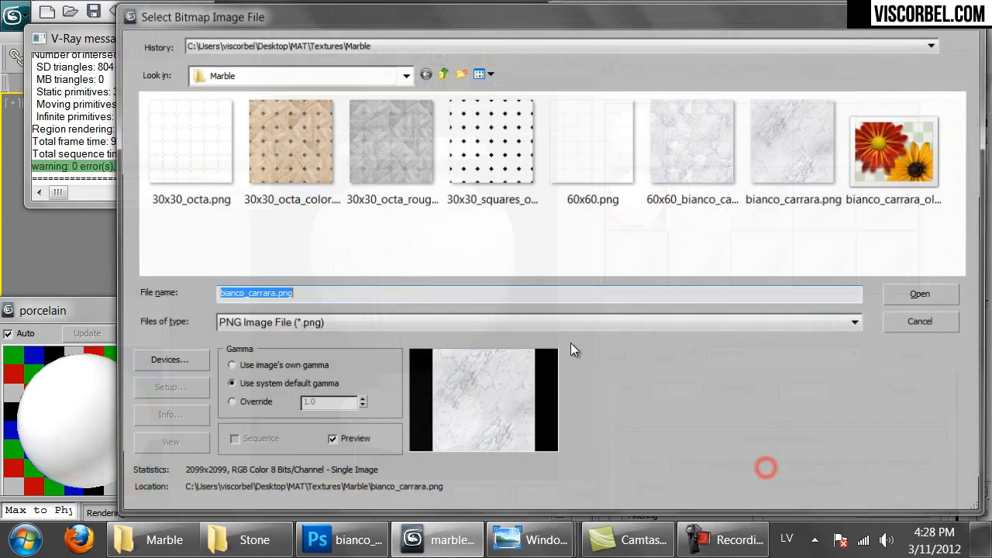
double_click(897, 144)
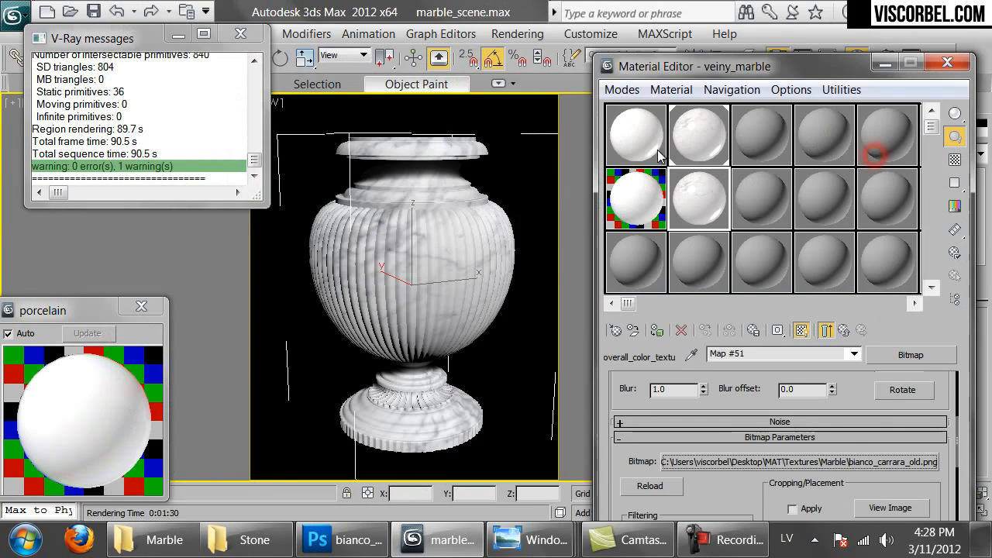
double_click(702, 194)
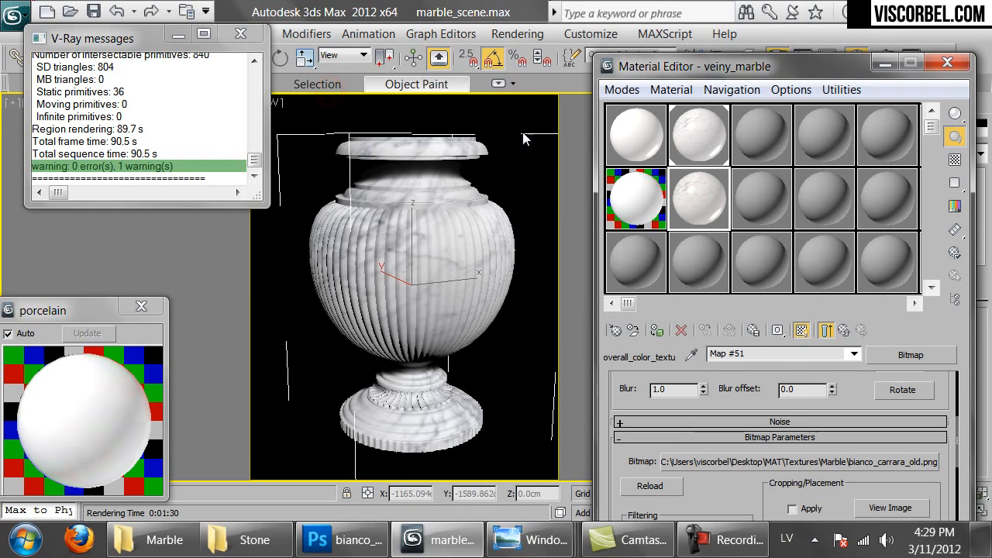
click(845, 331)
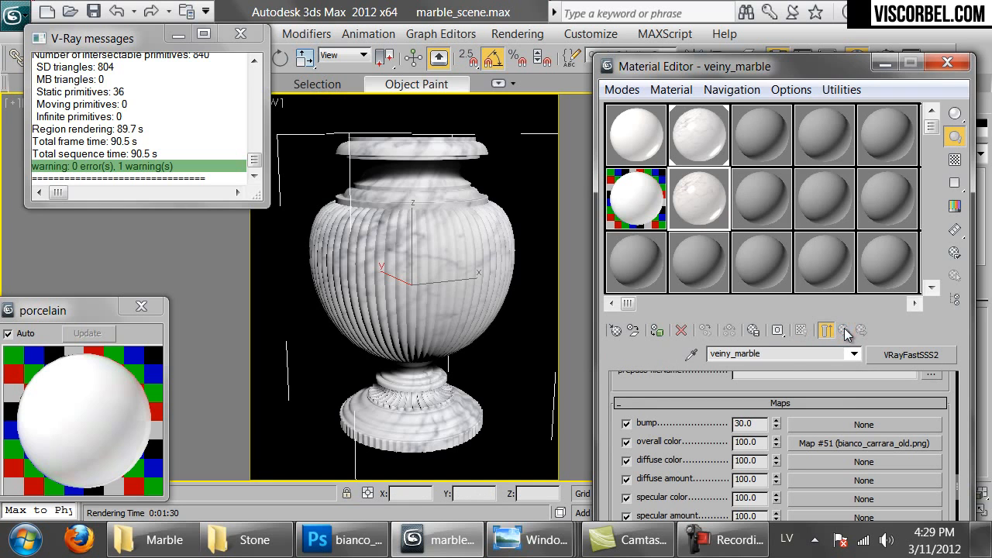
drag(671, 378, 673, 409)
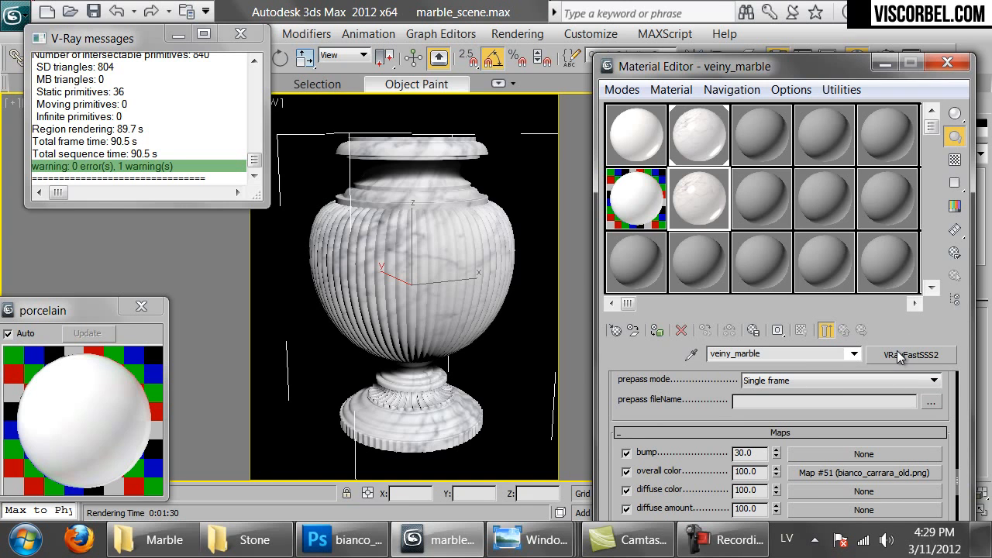
Convert veiny_marble to a VRayBlendMtl, keeping the marble as base, with a VRayMtl as Coat 1
click(899, 356)
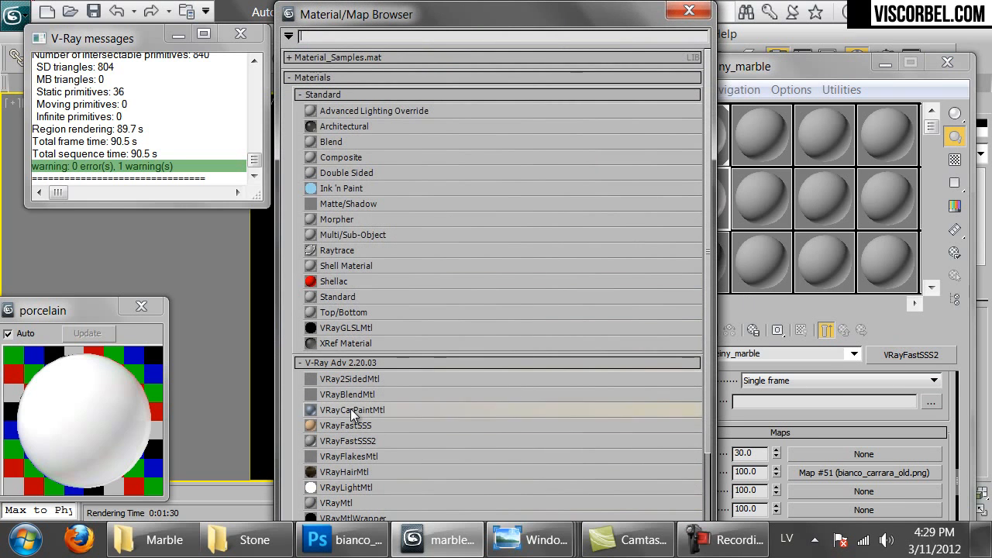
double_click(350, 396)
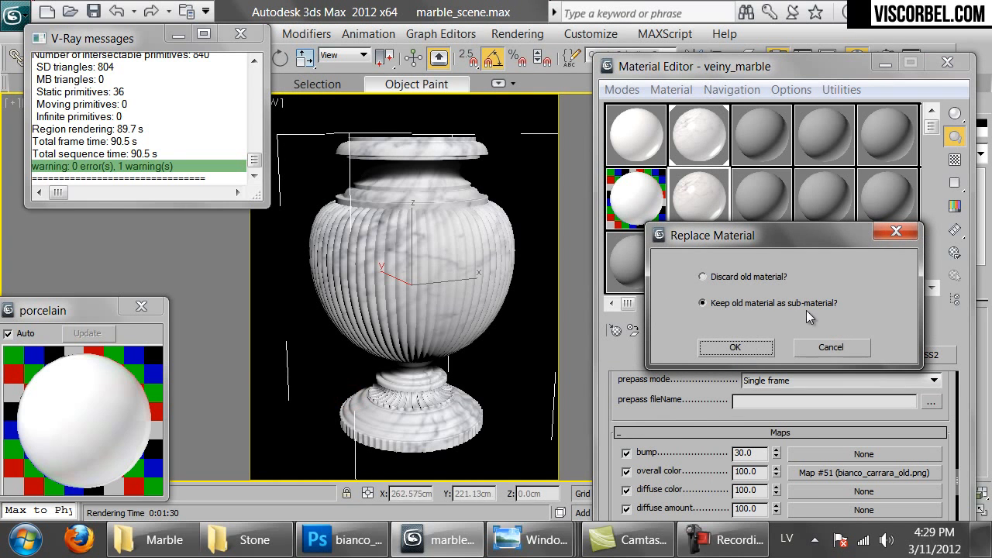
click(736, 349)
drag(660, 455, 671, 386)
click(660, 447)
click(358, 503)
double_click(358, 503)
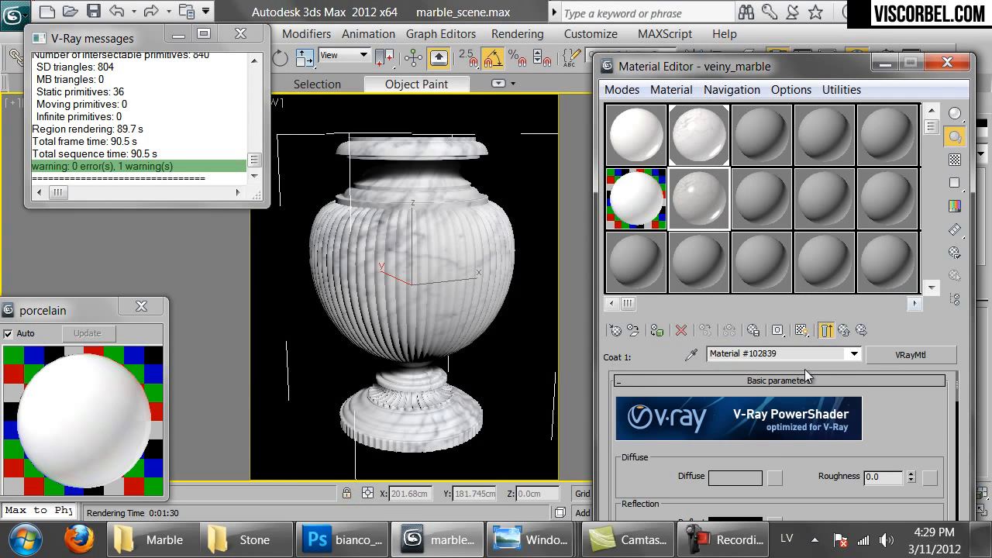
Give the coat's diffuse a warm beige colour (Hue 20, Value 85)
scroll(797, 479, down, 2)
click(734, 421)
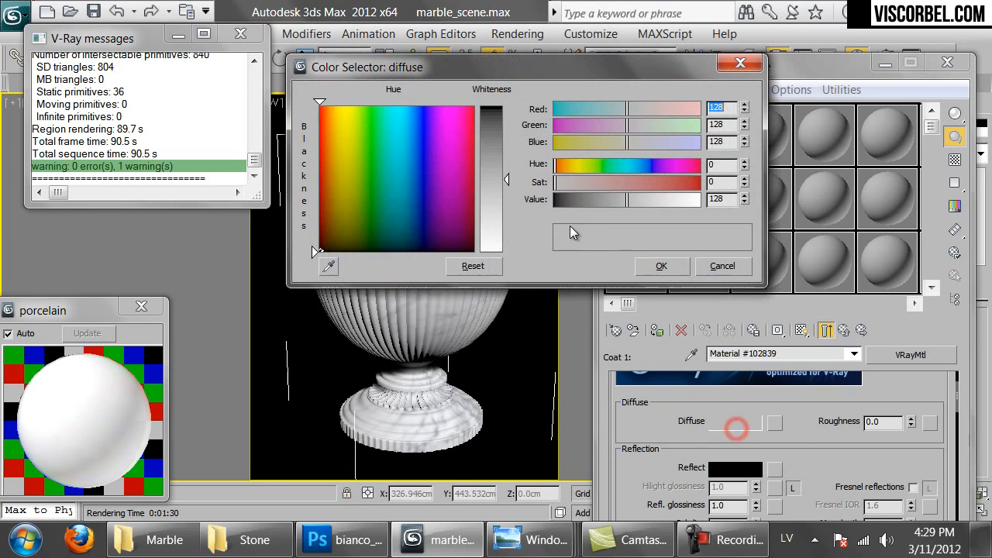
click(603, 203)
click(566, 164)
drag(605, 182, 607, 186)
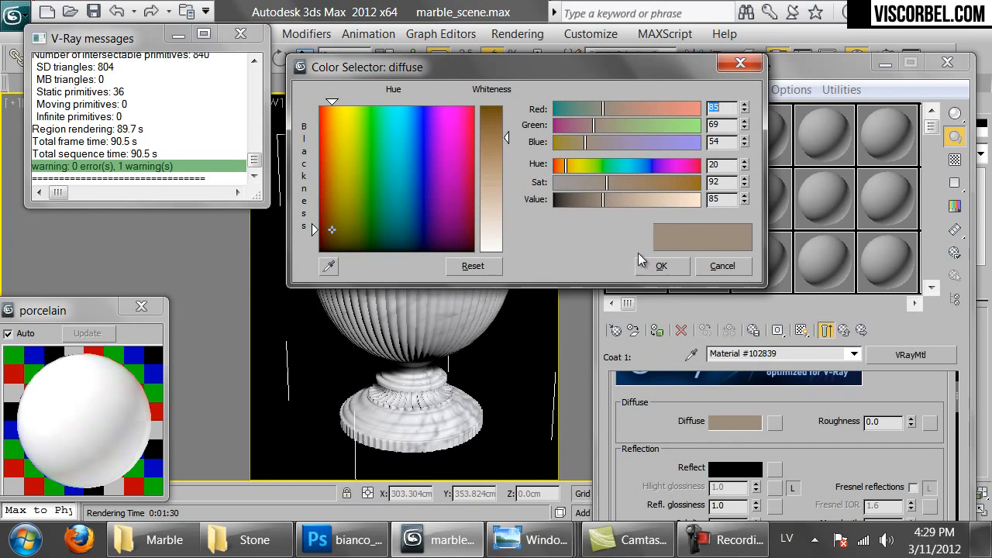
click(658, 266)
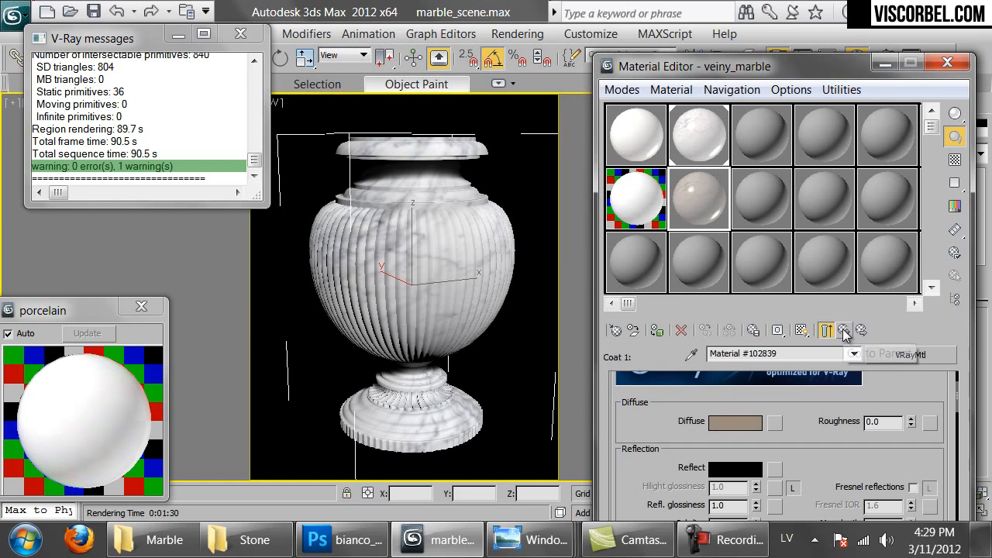
click(826, 330)
double_click(698, 200)
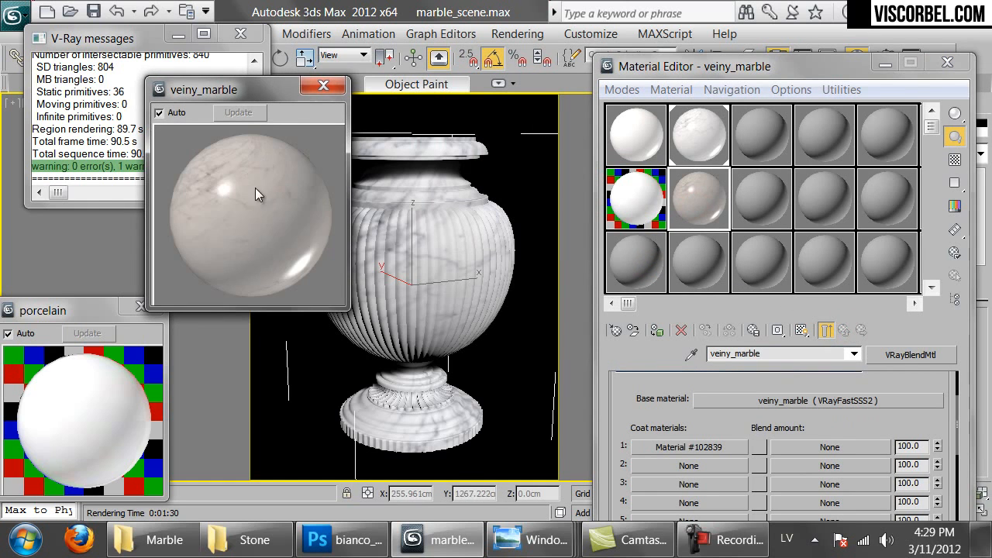
Add a VRayDirt map as Coat 1's blend amount, with occluded white and unoccluded black
click(799, 454)
scroll(425, 357, down, 7)
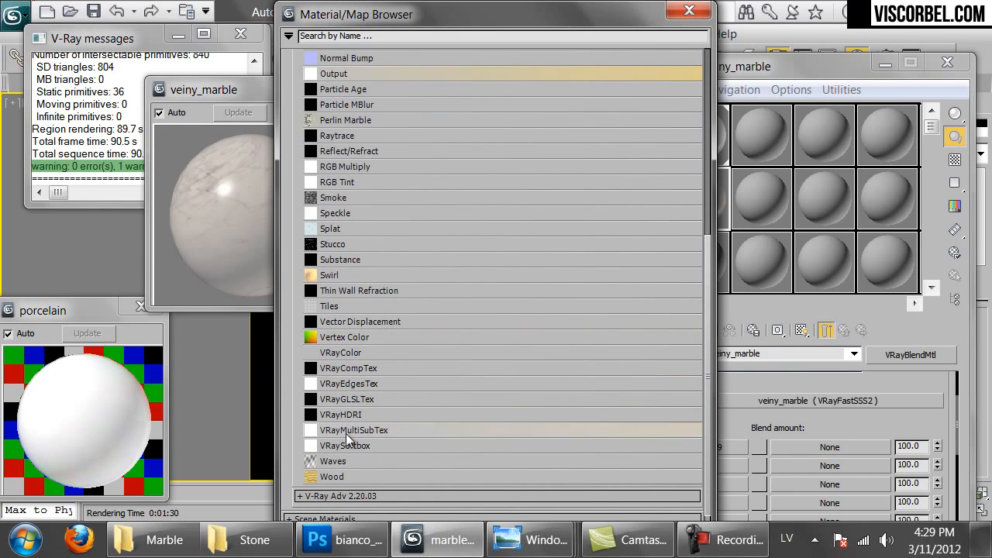
scroll(346, 433, down, 1)
click(348, 473)
scroll(348, 432, down, 2)
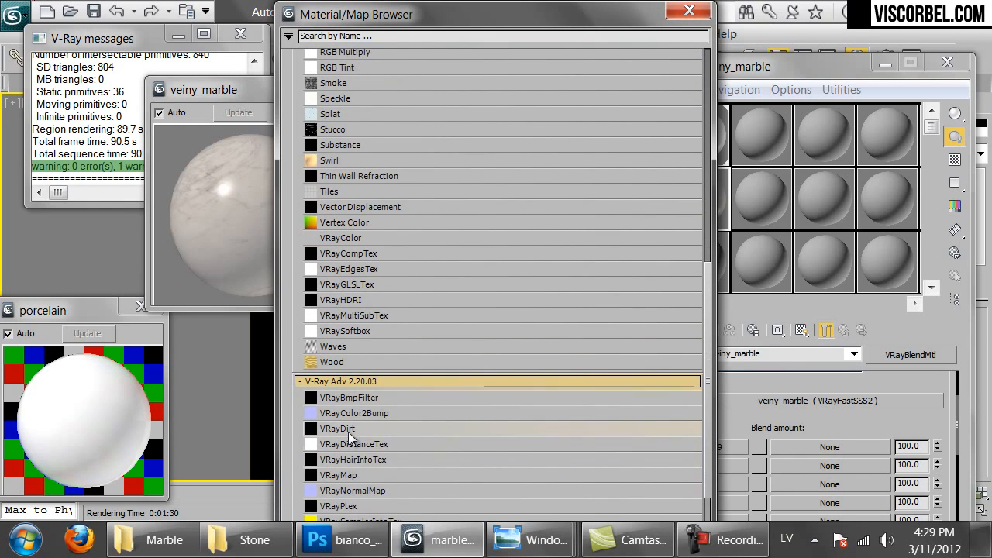
double_click(348, 431)
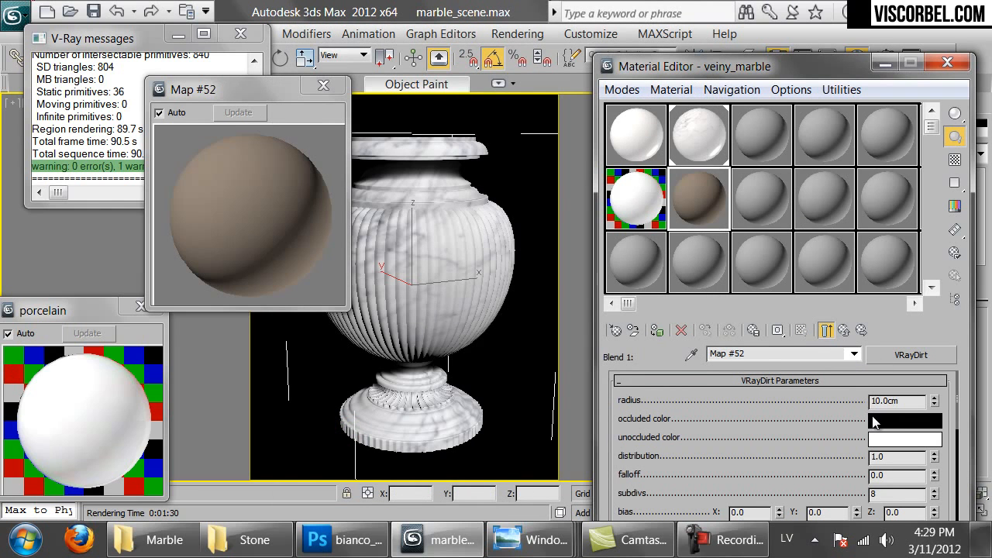
click(891, 429)
click(694, 266)
click(747, 267)
drag(905, 419, 902, 439)
click(677, 306)
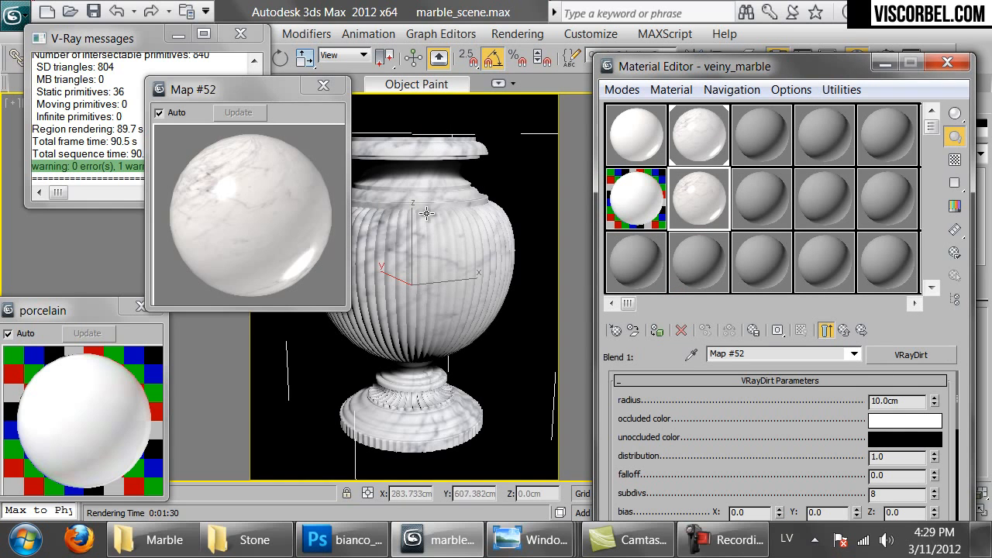
Set the VRayDirt radius to 3.0cm and subdivs to 1
drag(911, 403, 729, 398)
text(3)
key(Return)
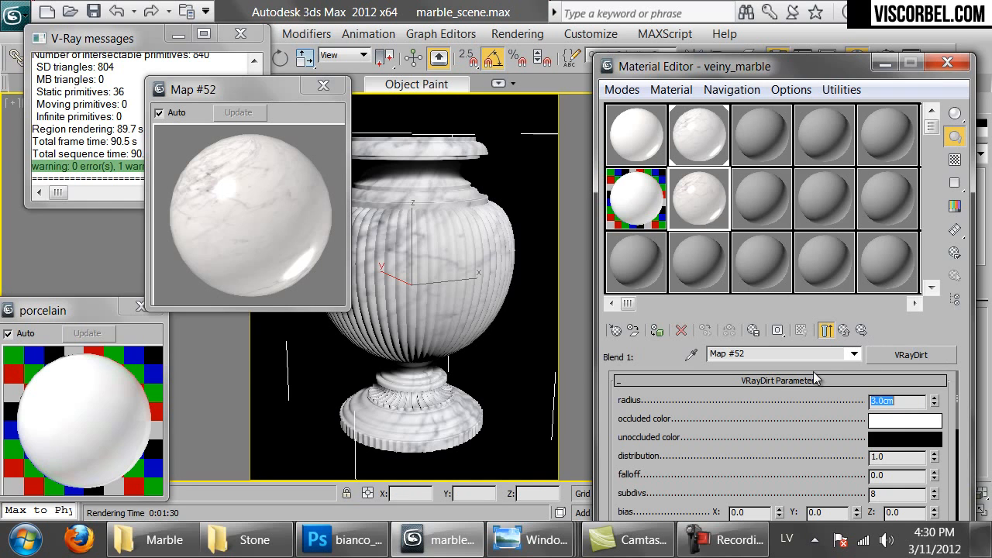
drag(810, 474, 811, 451)
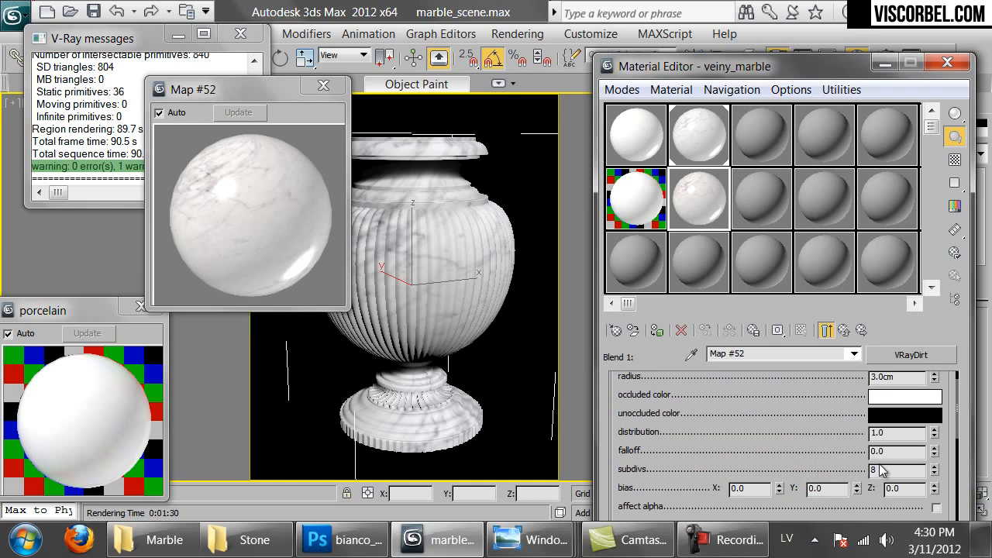
drag(903, 474, 825, 321)
text(16)
Copy the Map #52 dirt map and paste it into its unoccluded colour slot as Map #53
click(847, 338)
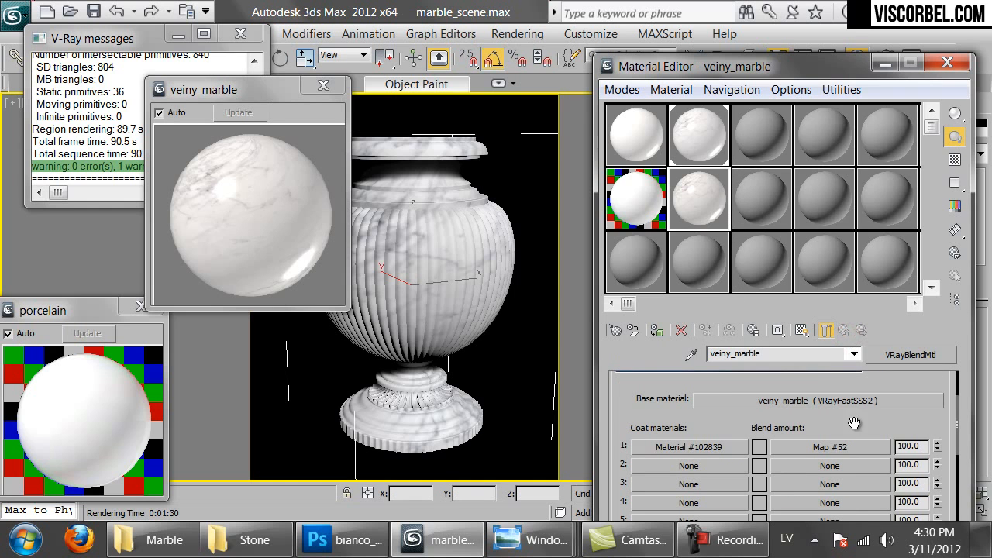
right_click(841, 448)
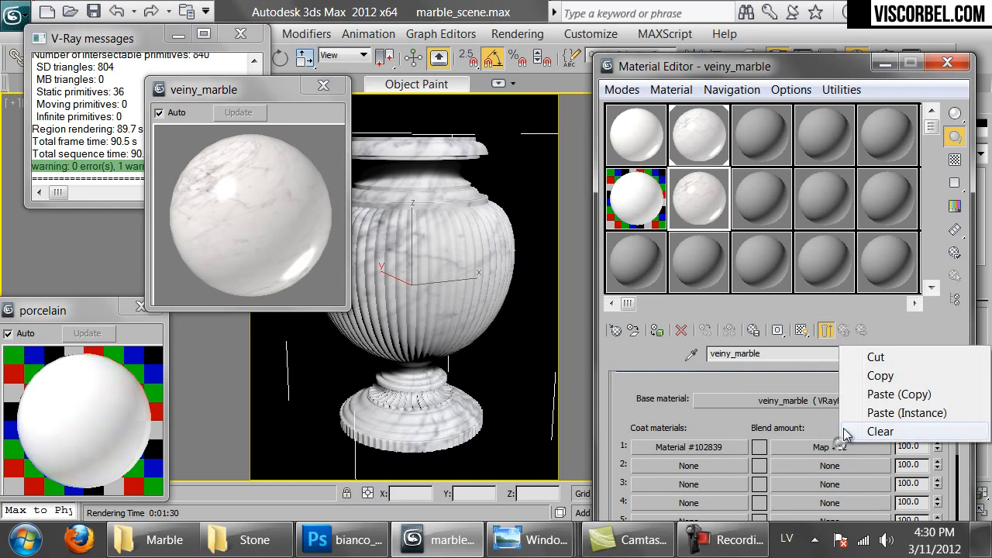
click(874, 377)
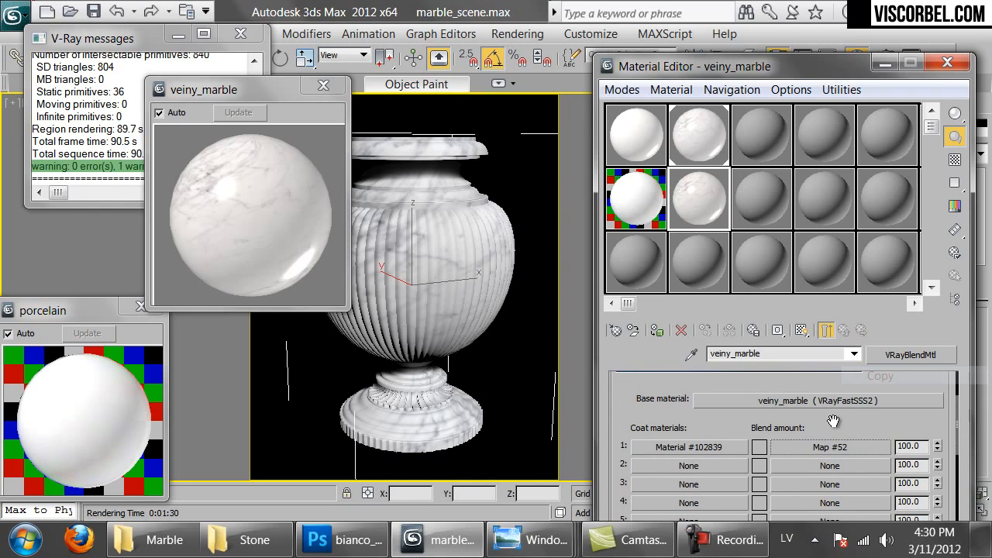
click(789, 447)
scroll(781, 442, down, 8)
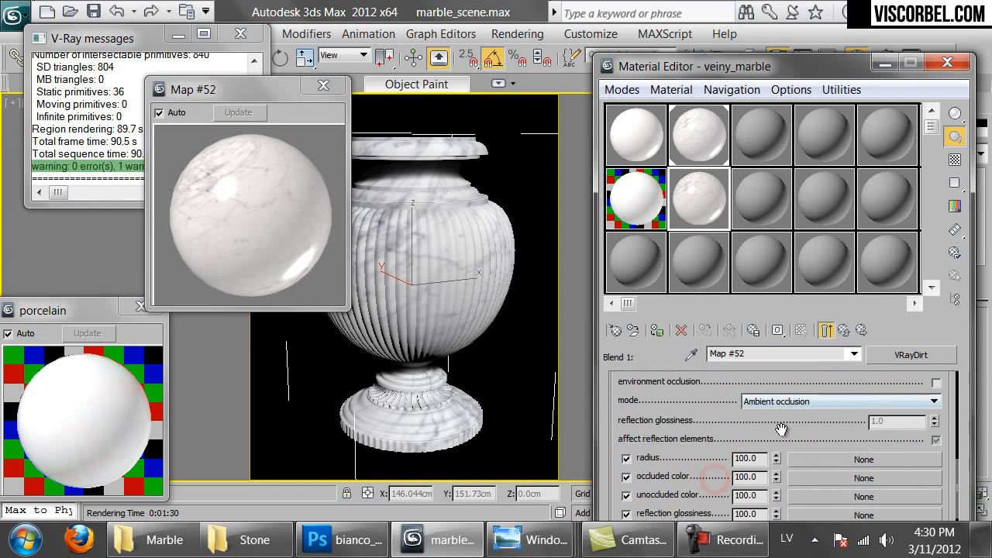
right_click(805, 453)
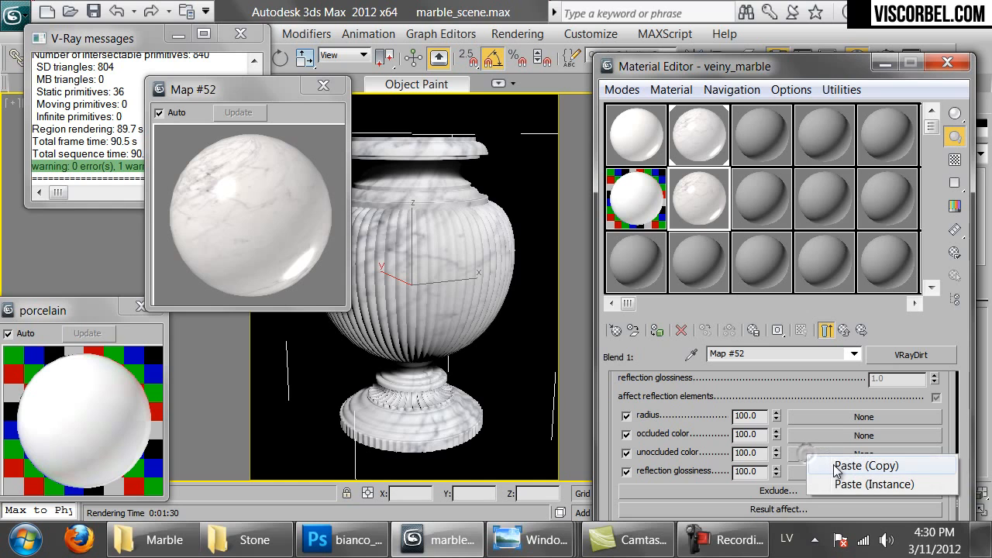
click(836, 466)
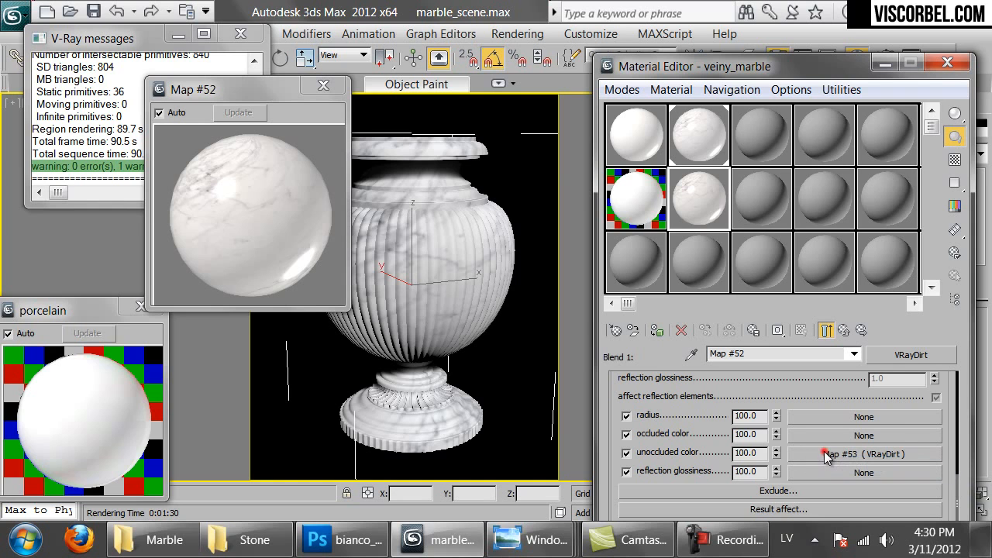
click(824, 454)
right_click(824, 454)
click(834, 464)
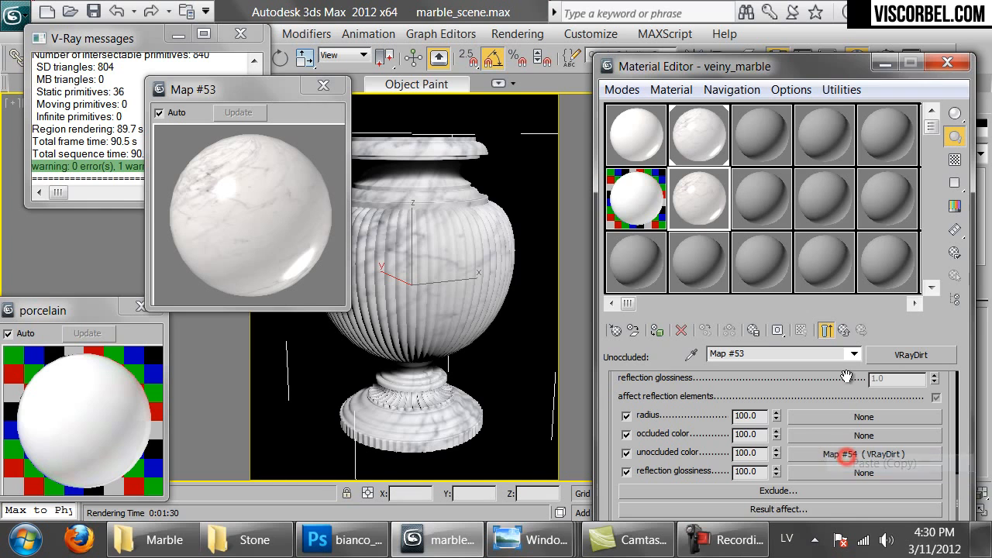
click(843, 330)
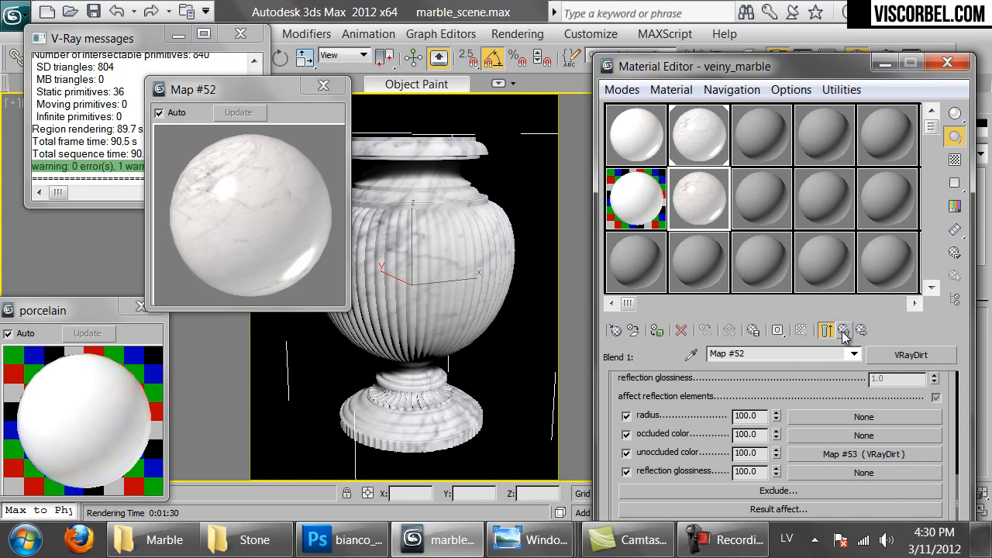
click(843, 330)
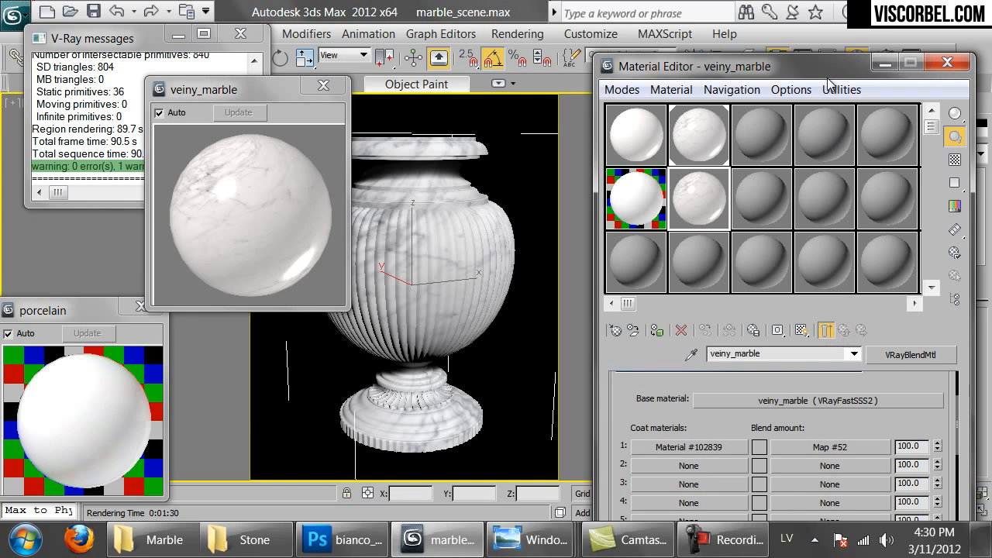
Assign the blend material to the vase, renaming it veiny_marble_old
click(655, 329)
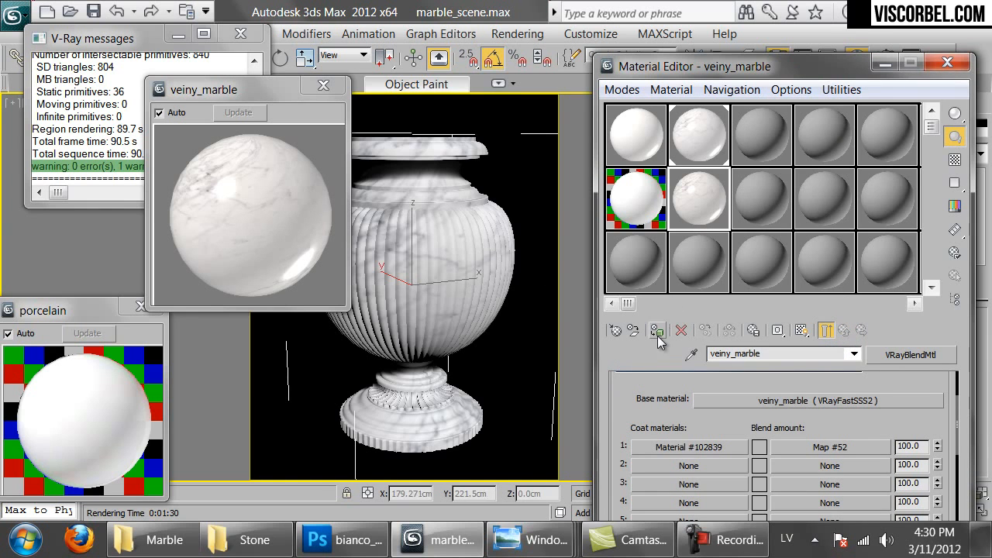
click(417, 254)
click(451, 300)
text(_marble_old)
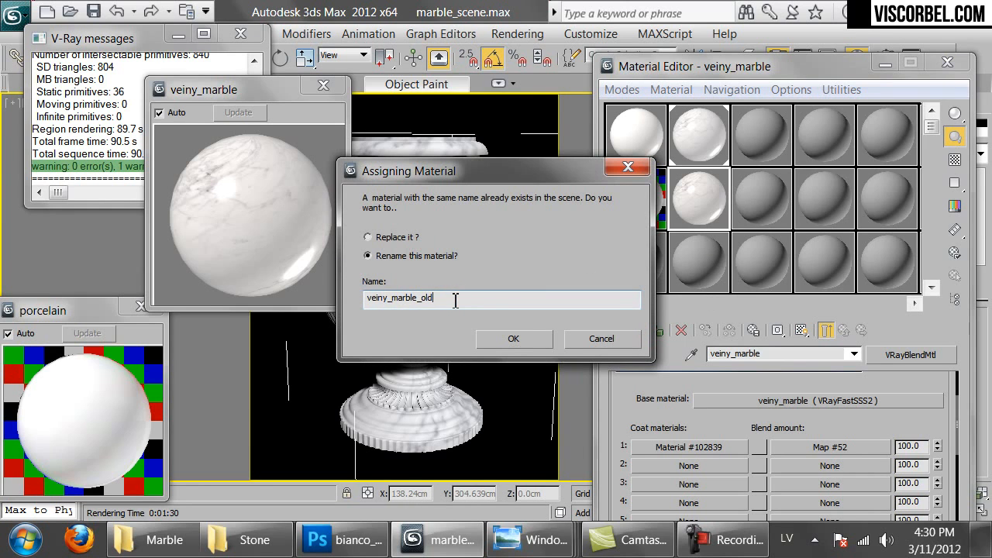
click(513, 339)
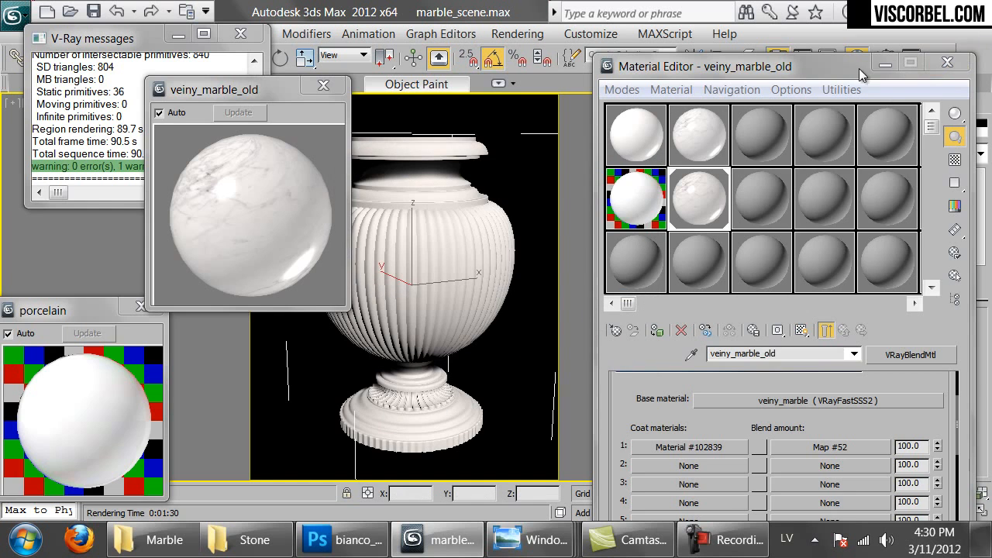
Render the vase in V-Ray and view the result at actual size
click(885, 65)
click(936, 59)
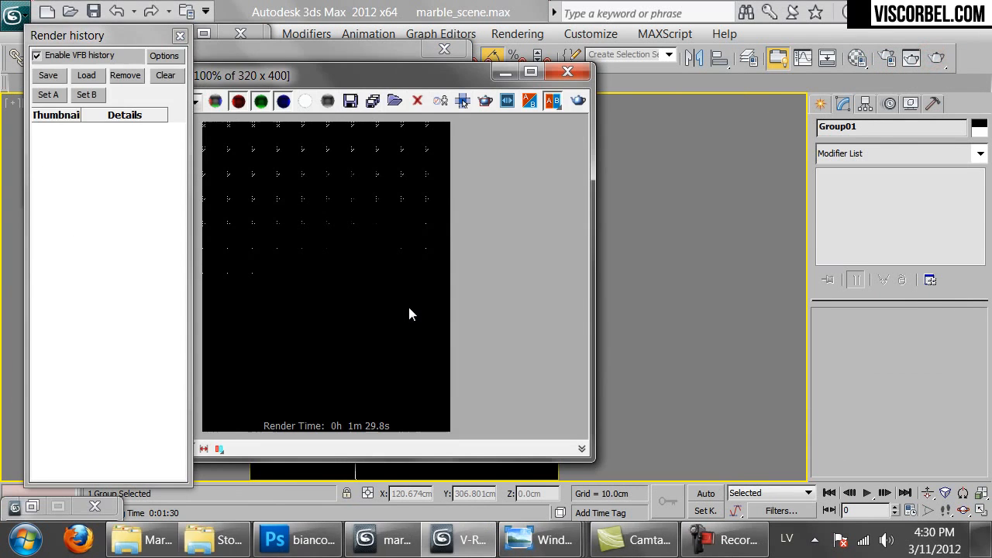
scroll(318, 252, down, 1)
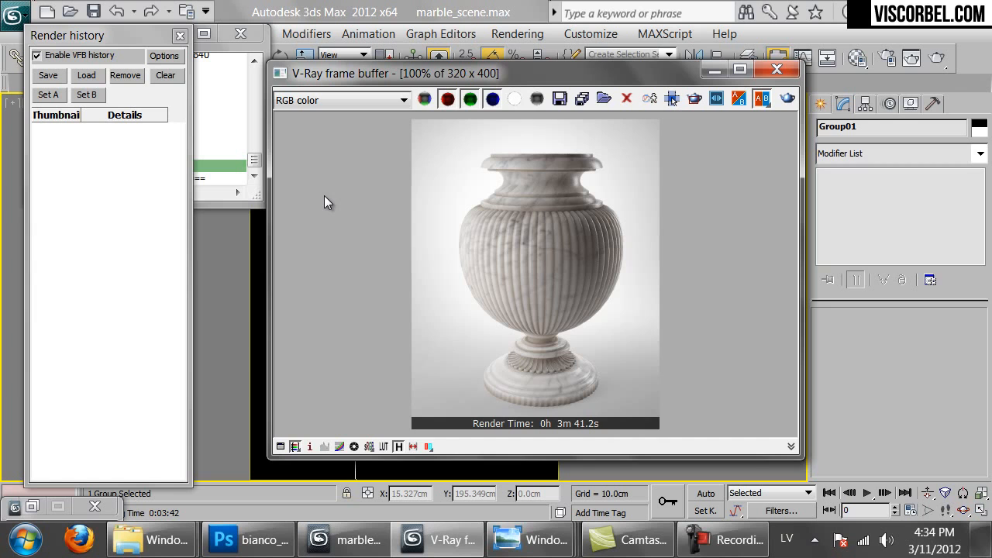
scroll(324, 201, up, 1)
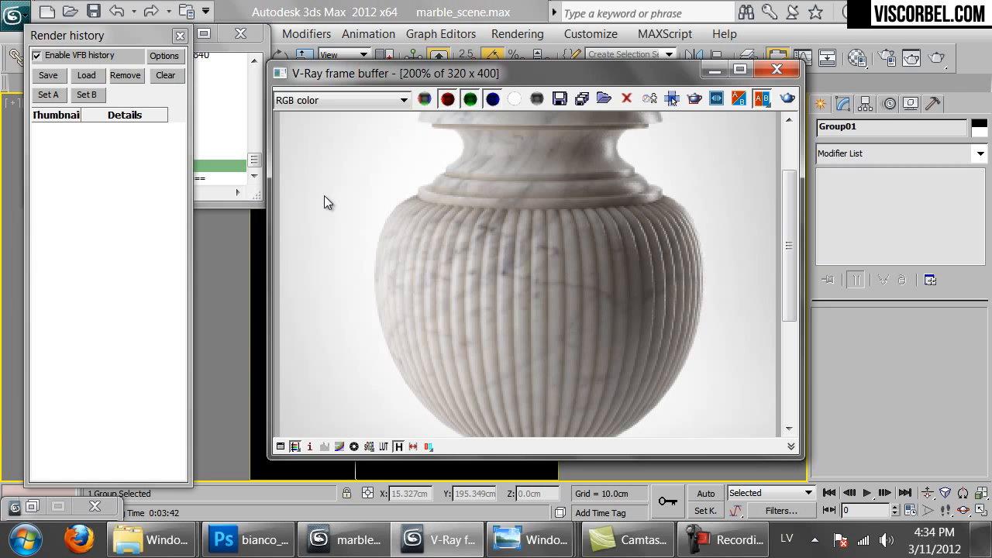
scroll(324, 195, up, 1)
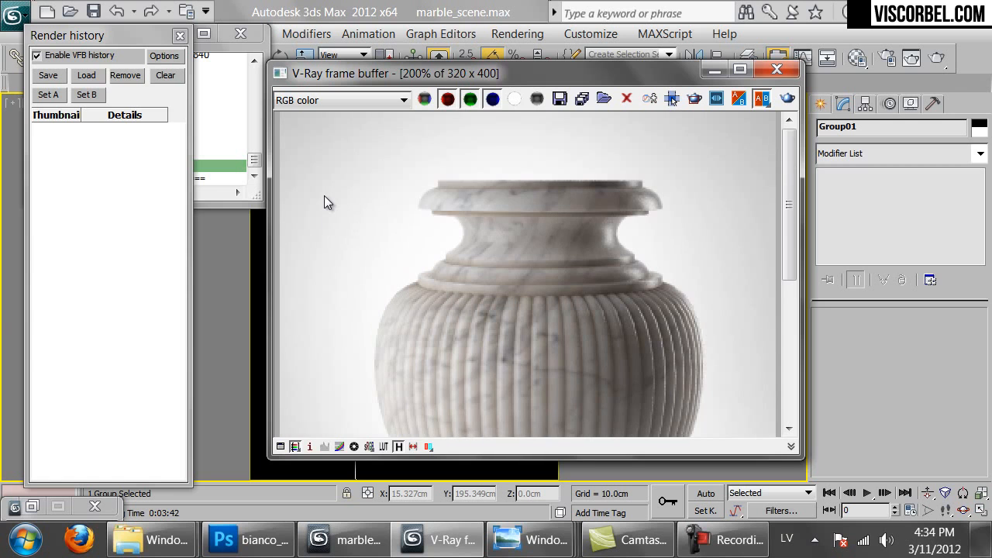
scroll(325, 201, down, 3)
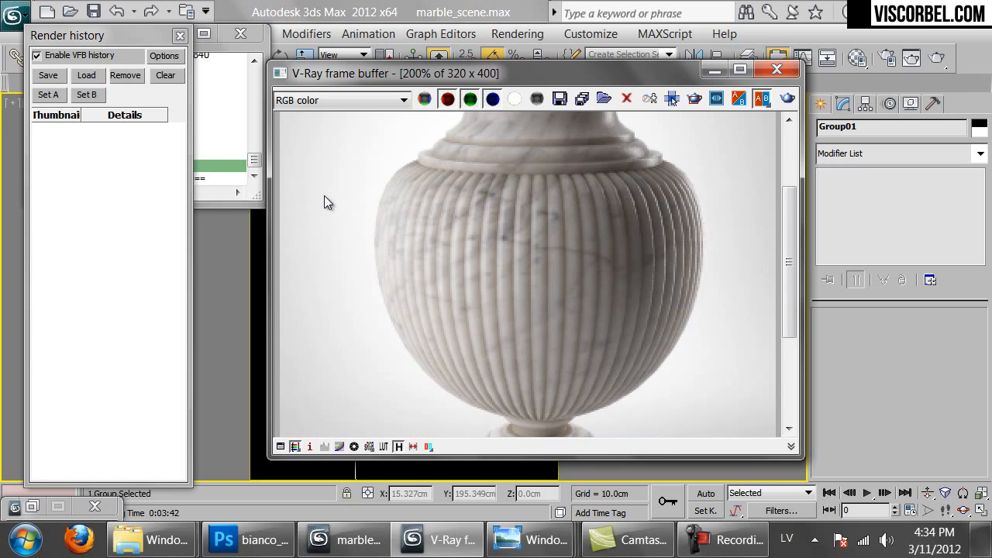
scroll(324, 195, down, 1)
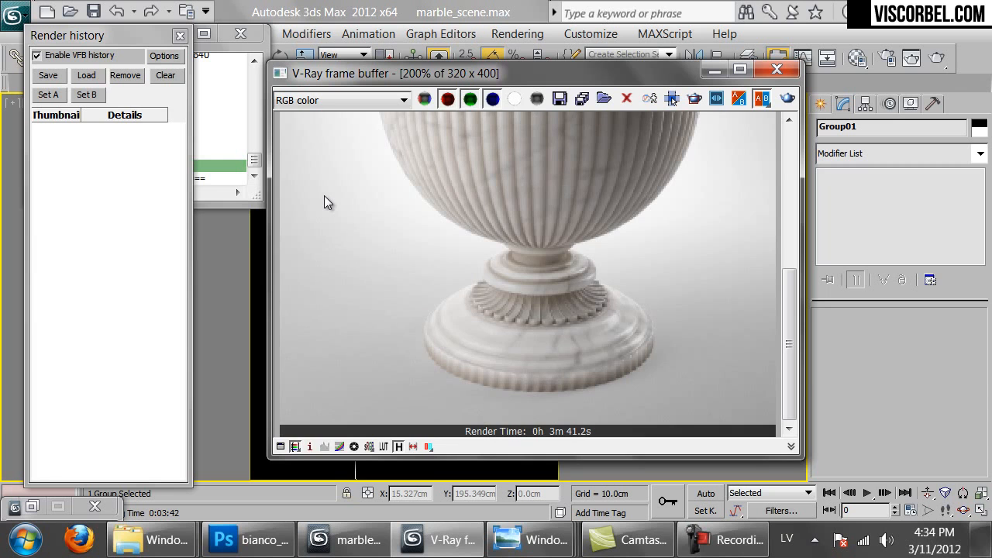
scroll(324, 195, up, 2)
double_click(324, 196)
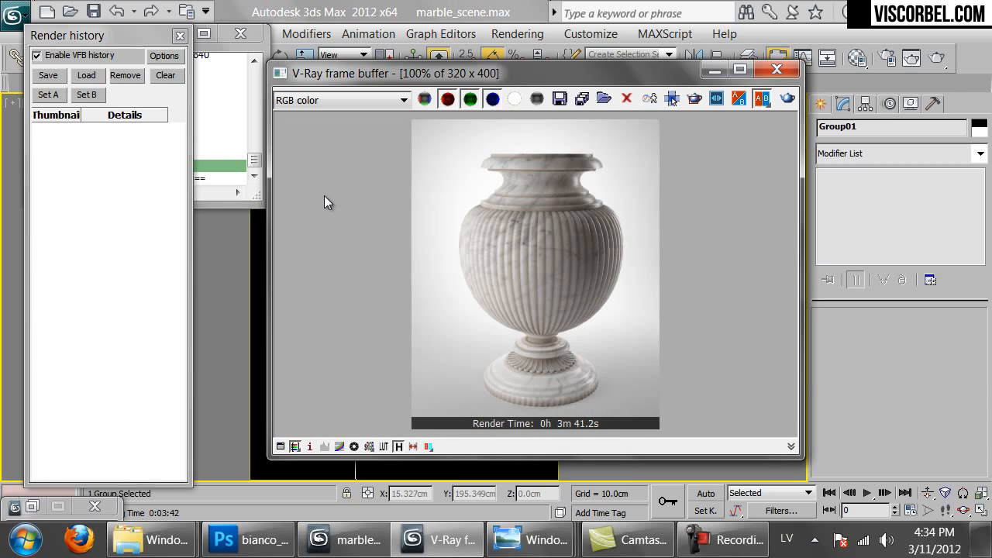
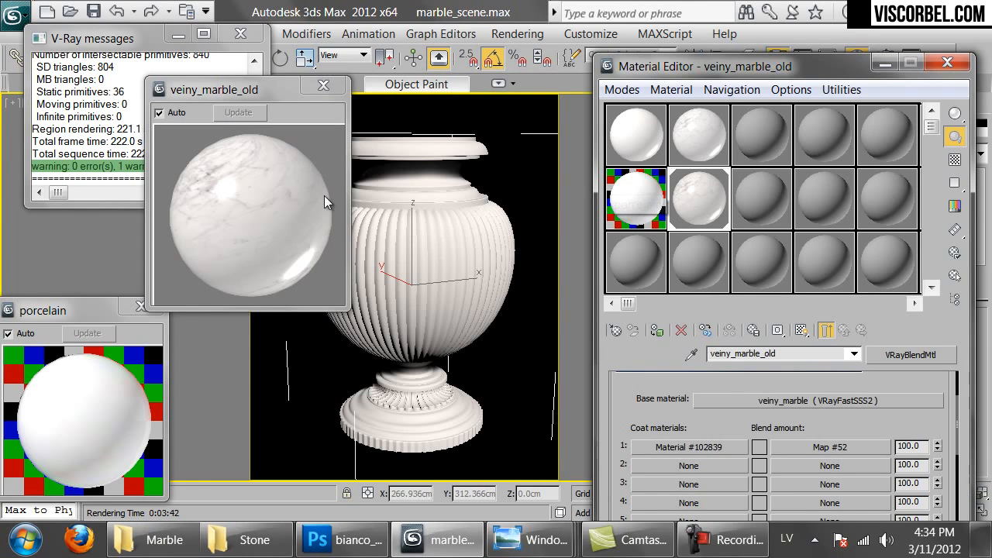
Make an empty sample slot a new VRayMtl and bring the Stone reference folder forward
click(633, 269)
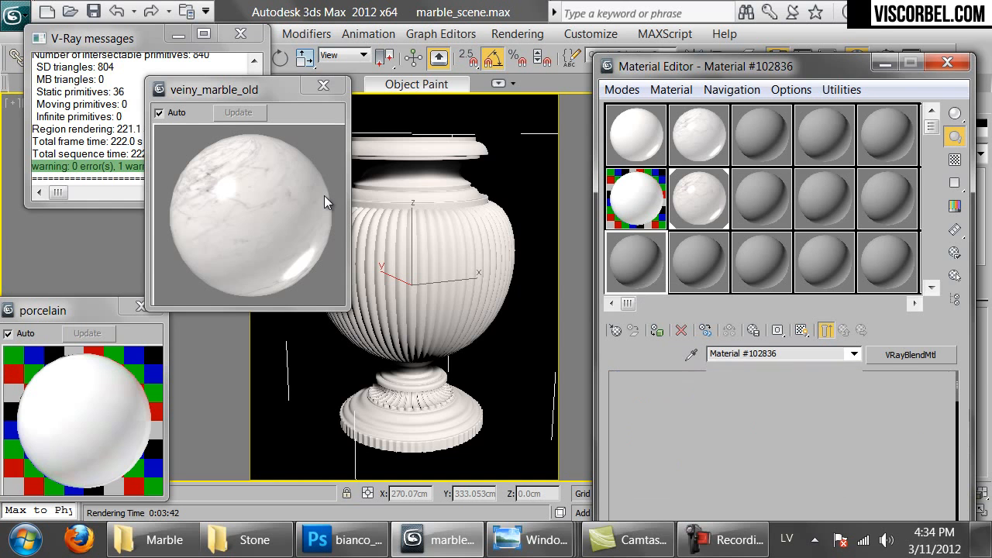
click(663, 358)
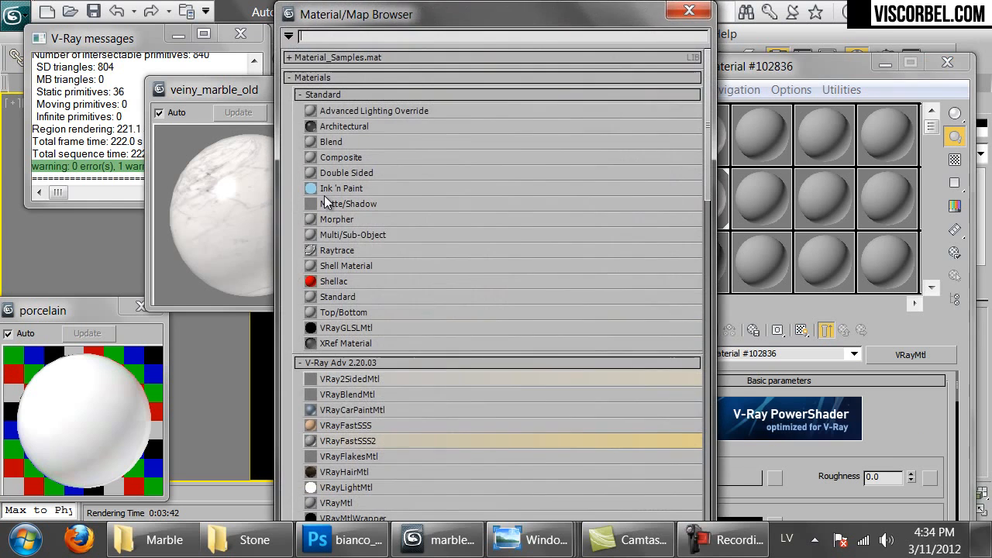
double_click(310, 503)
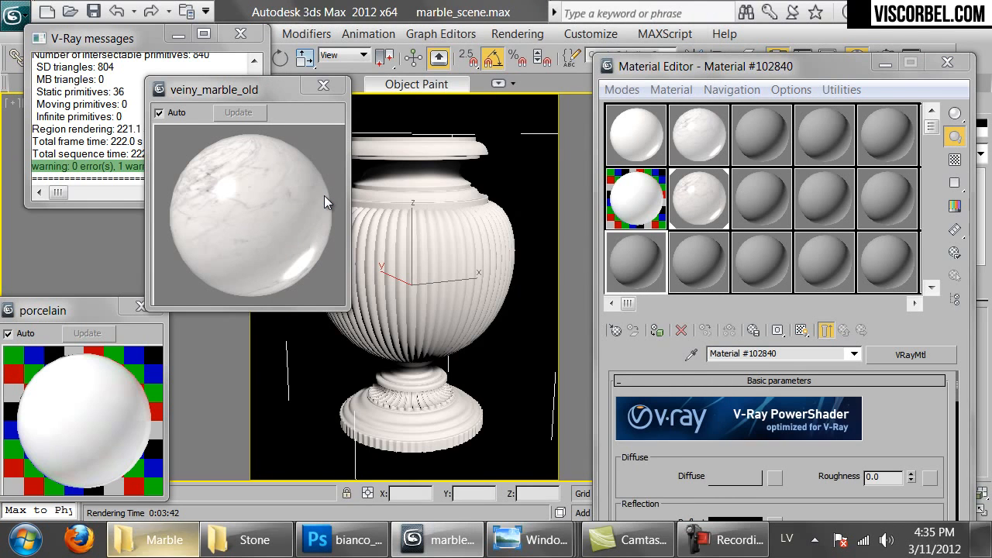
click(248, 539)
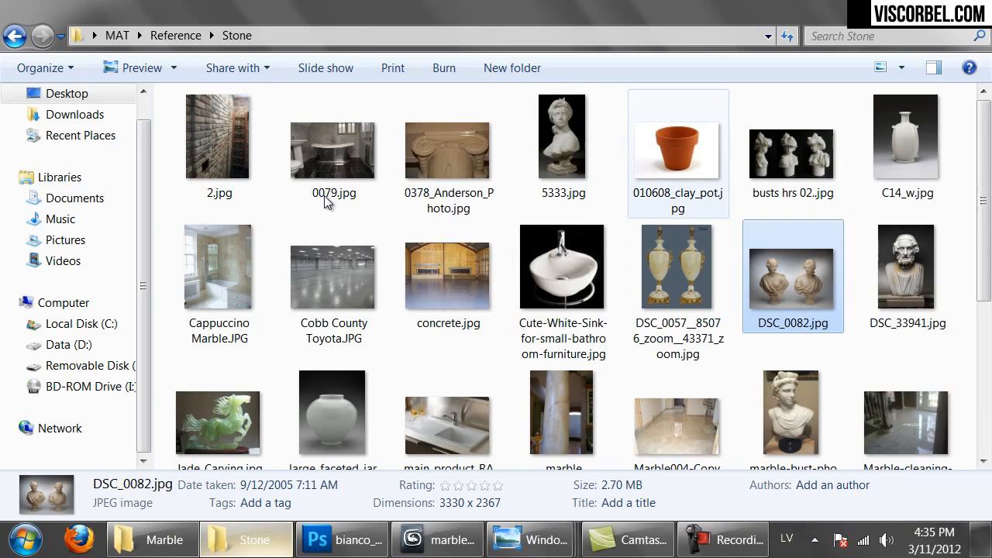
Drag the black, white-veined marble image from the Marble folder into Photoshop
scroll(325, 200, down, 3)
scroll(326, 200, down, 2)
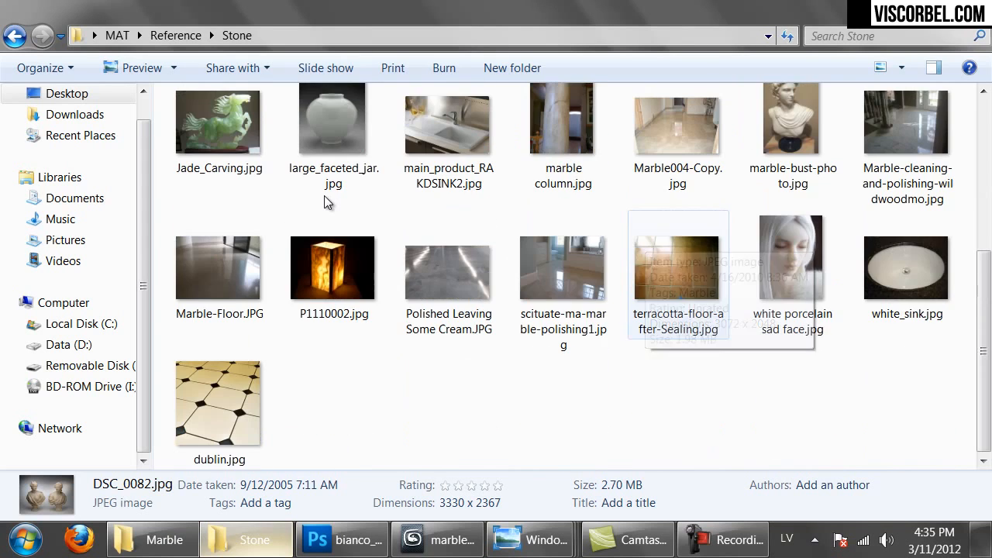
scroll(326, 200, up, 5)
key(alt+Tab)
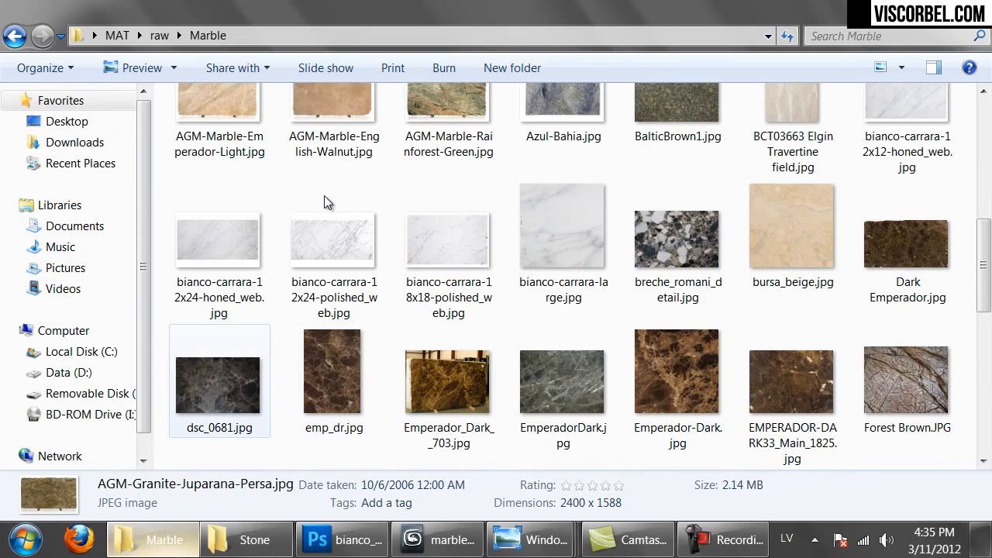
scroll(324, 196, down, 5)
scroll(324, 195, up, 1)
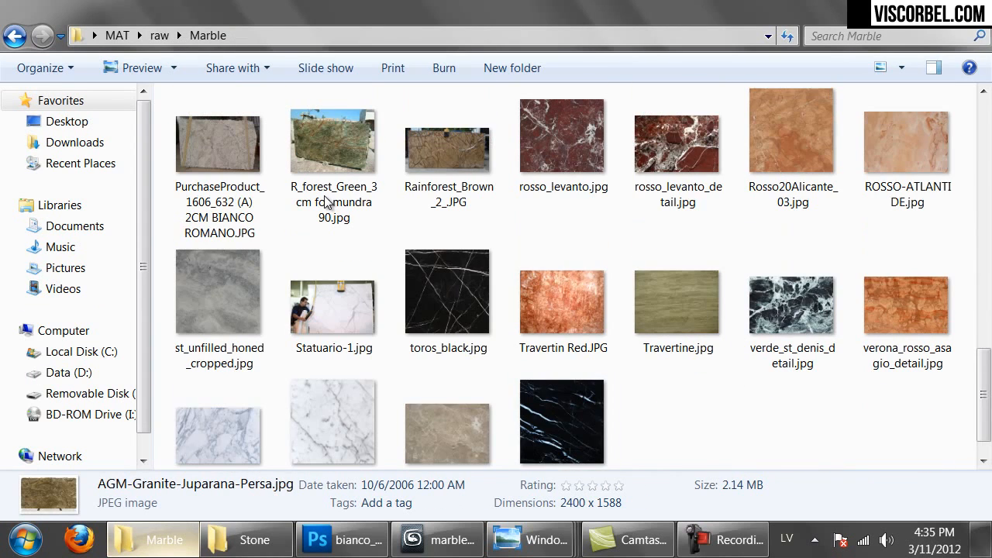
drag(561, 419, 502, 94)
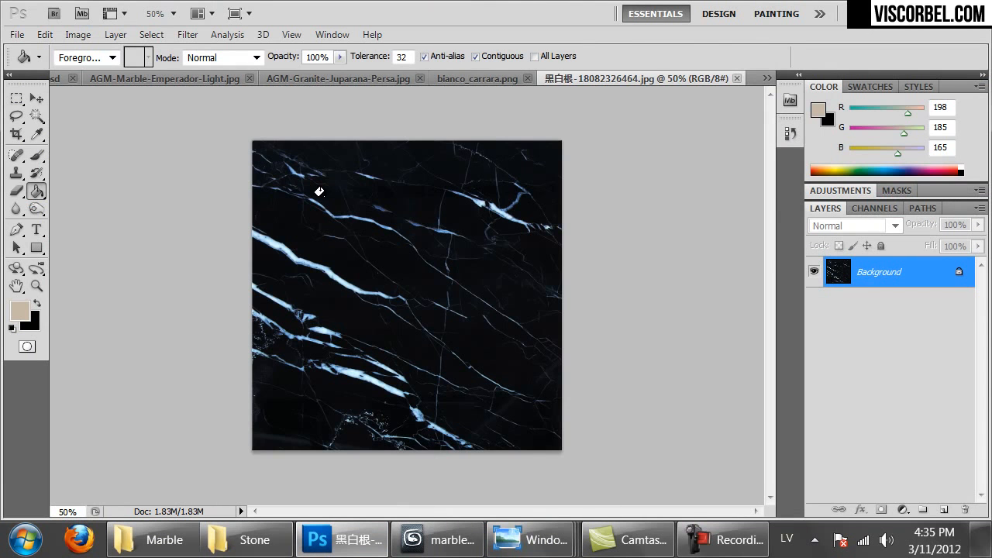
Select the whole marble image and enlarge the canvas by 100 percent in width and height
key(ctrl+a)
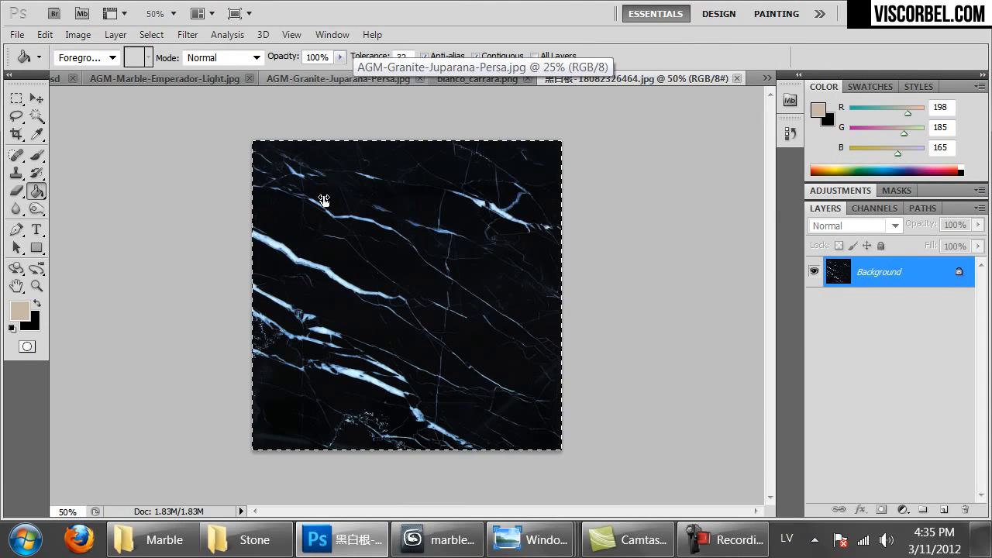
key(ctrl+alt+c)
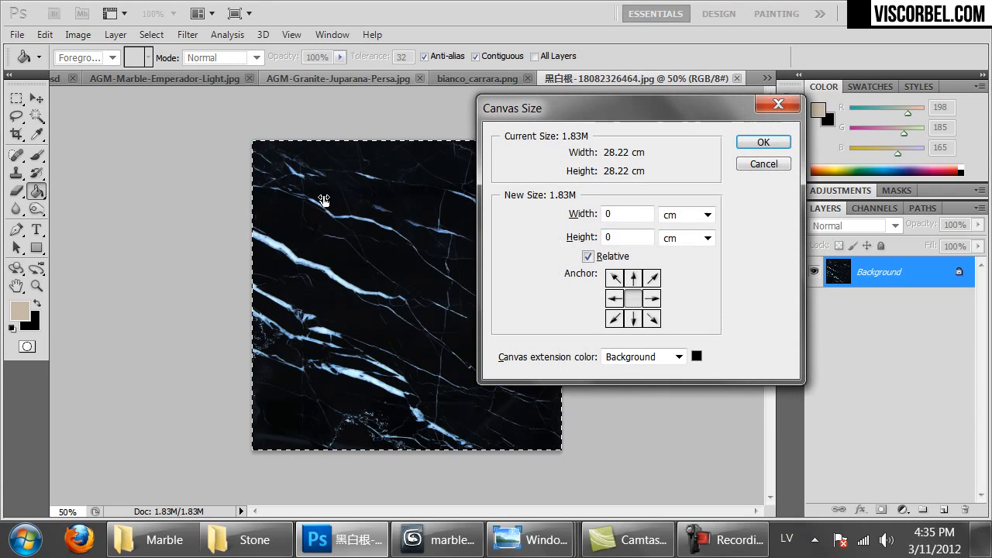
click(707, 215)
key(Return)
key(shift+Tab)
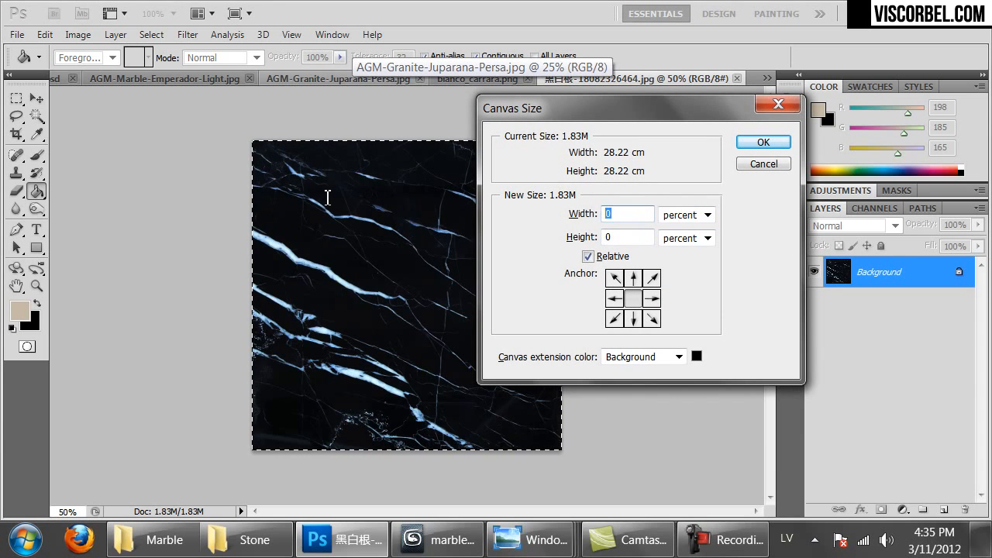
text(100)
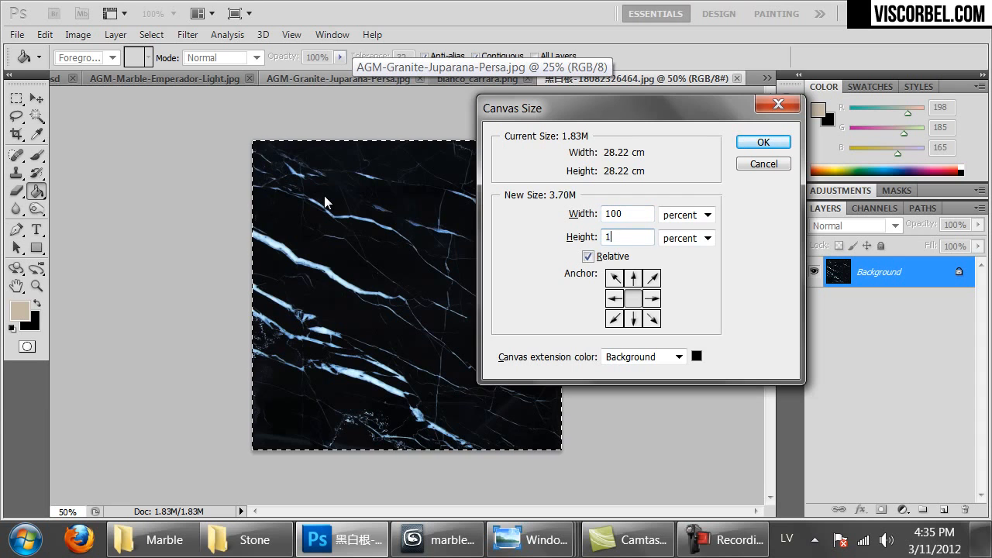
key(Return)
key(ctrl+minus)
key(ctrl+minus)
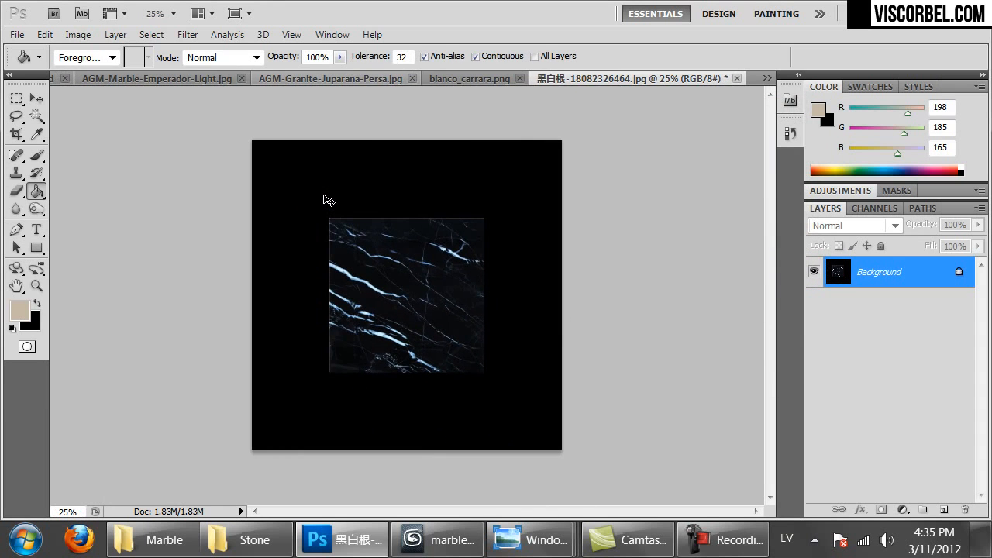
Paste five marble tiles, four in a 2x2 grid and the fifth centred over the seams
key(ctrl+v)
mouse_move(324, 195)
ctrl+mouse_down()
mouse_move(257, 118)
mouse_move(314, 199)
mouse_move(411, 121)
mouse_move(401, 122)
ctrl+mouse_up()
key(ctrl+v)
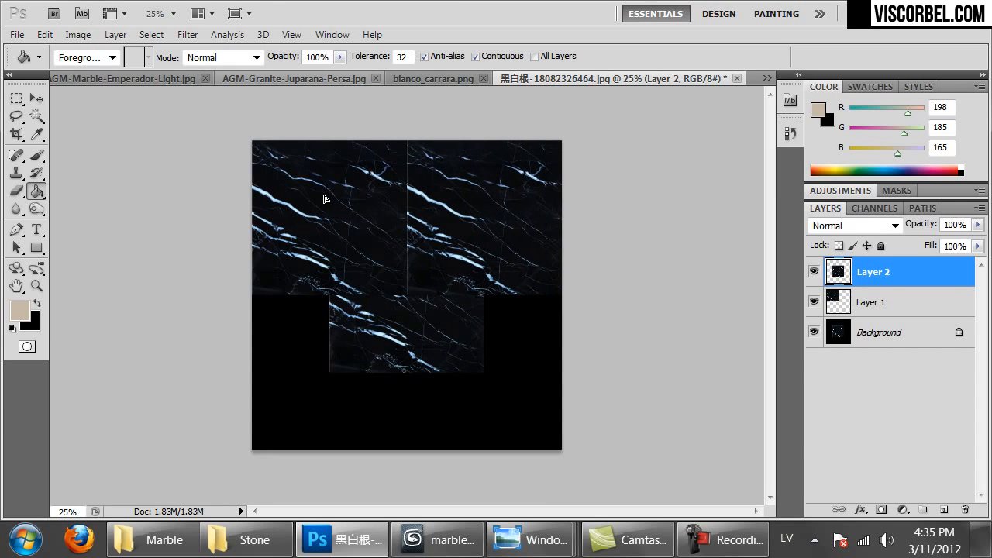
ctrl+drag(324, 199, 250, 277)
key(ctrl+v)
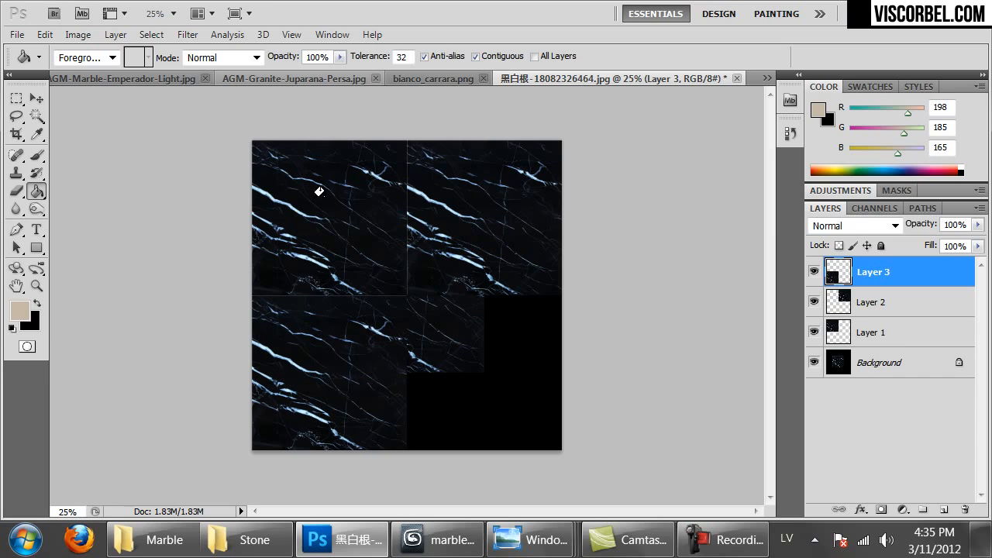
key(ctrl+v)
ctrl+drag(323, 200, 402, 276)
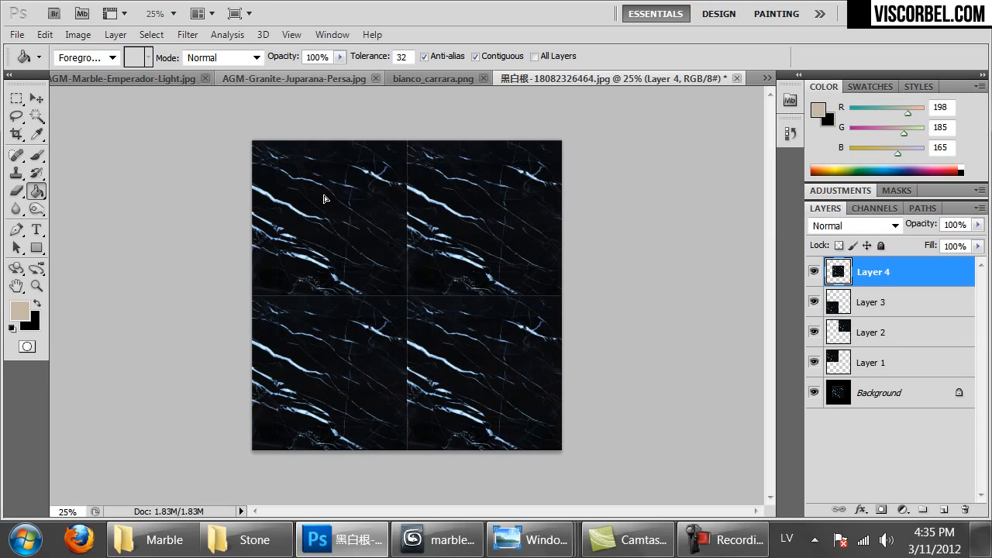
key(ctrl+v)
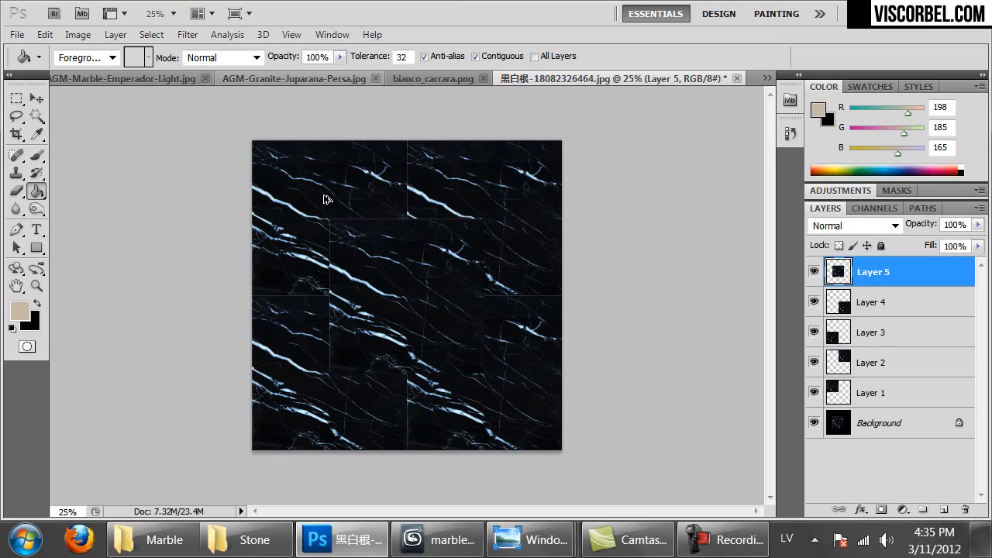
key(ctrl+alt+0)
key(ctrl+minus)
key(ctrl+minus)
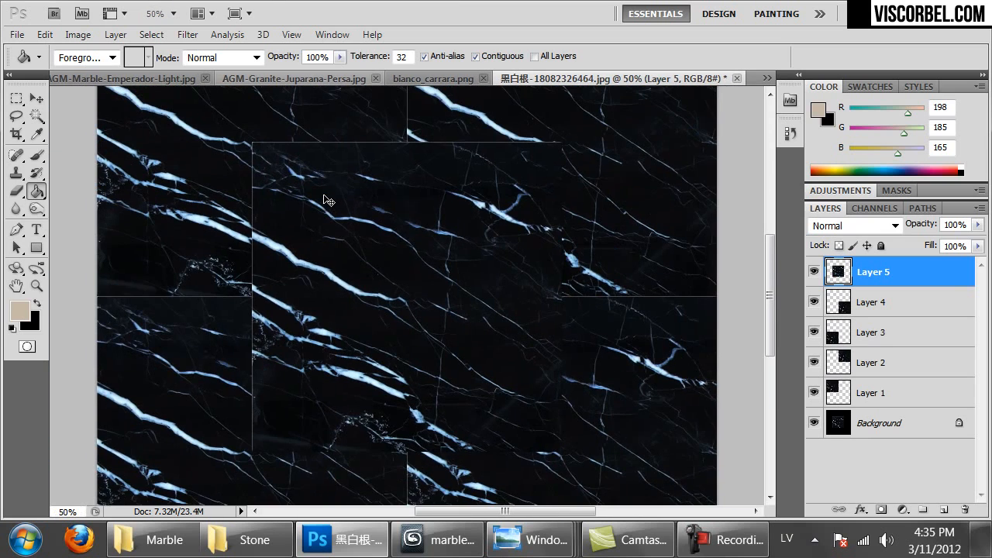
Erase the centre tile's hard edges with a 108 px eraser of slightly raised hardness
key(e)
right_click(323, 200)
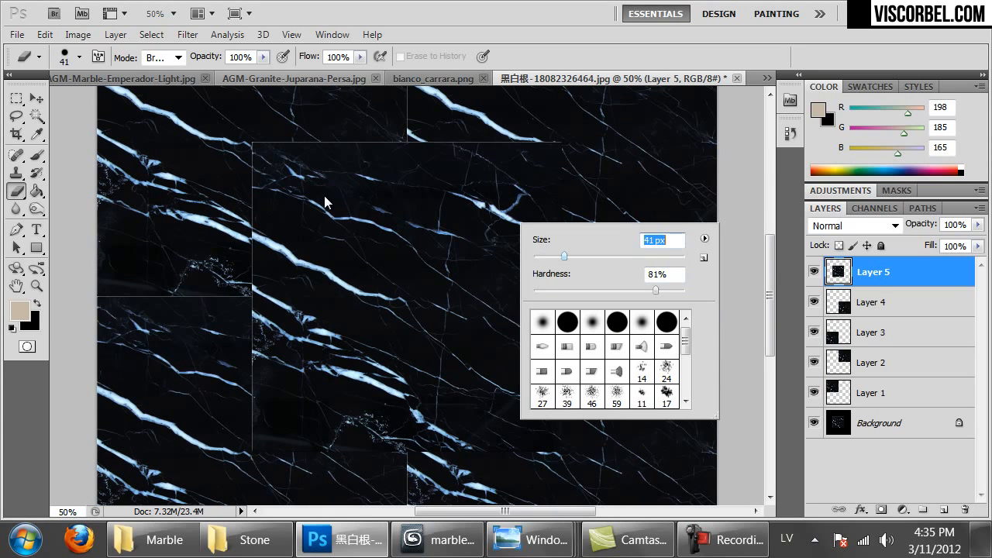
drag(679, 291, 681, 291)
drag(253, 148, 272, 143)
right_click(393, 149)
drag(436, 182, 484, 182)
click(325, 200)
drag(426, 151, 549, 145)
drag(559, 246, 558, 280)
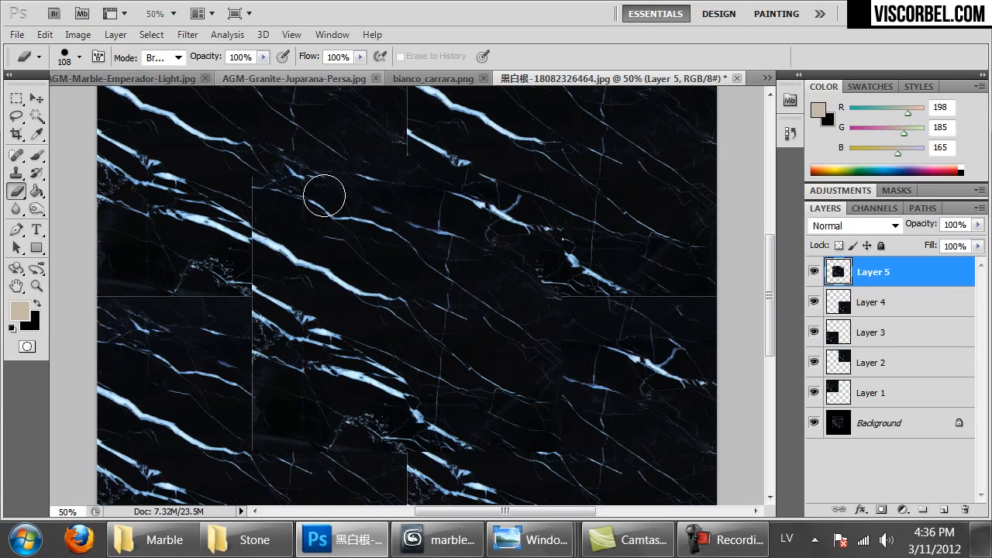
drag(553, 444, 473, 452)
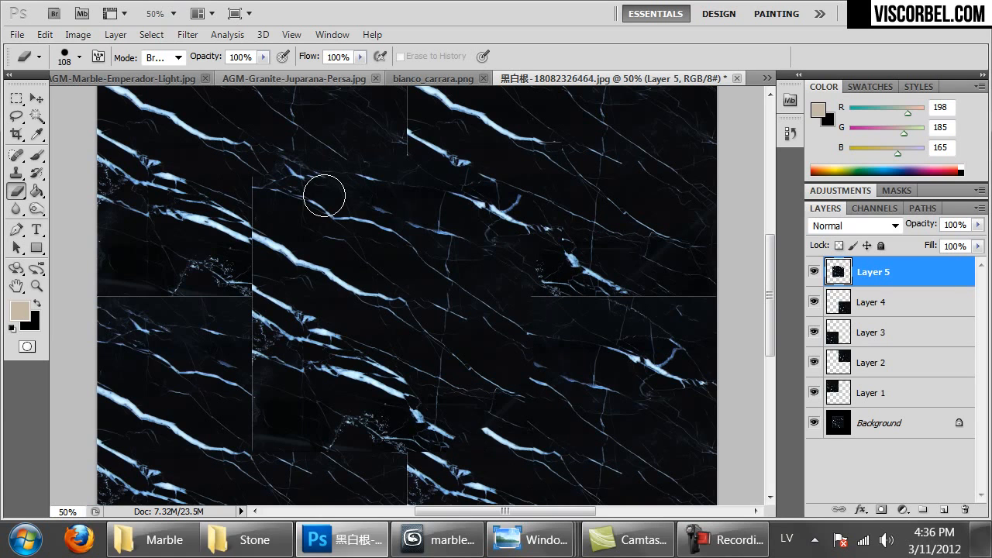
drag(372, 428, 260, 425)
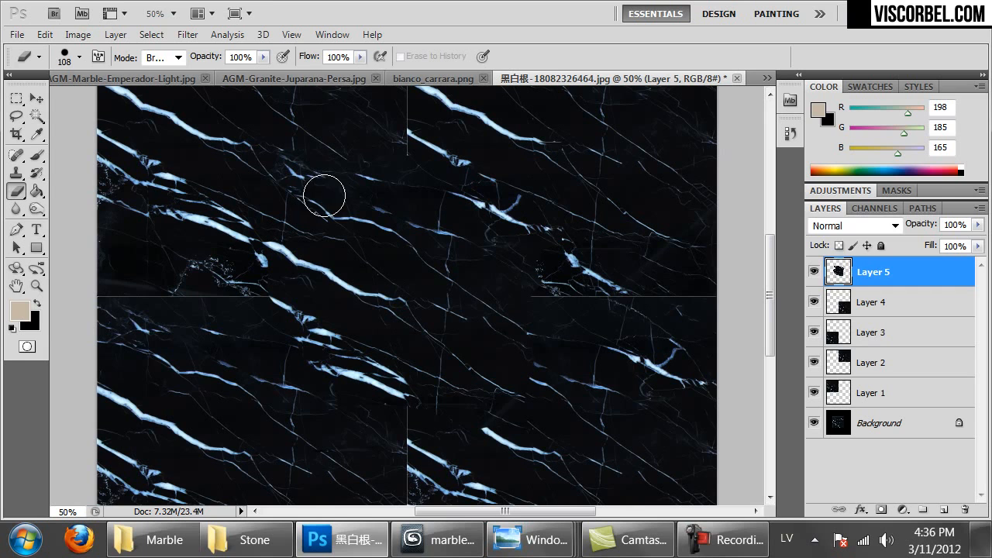
Undo a stray erase on Layer 4's top seam and select all the tile layers
click(873, 303)
drag(574, 297, 647, 293)
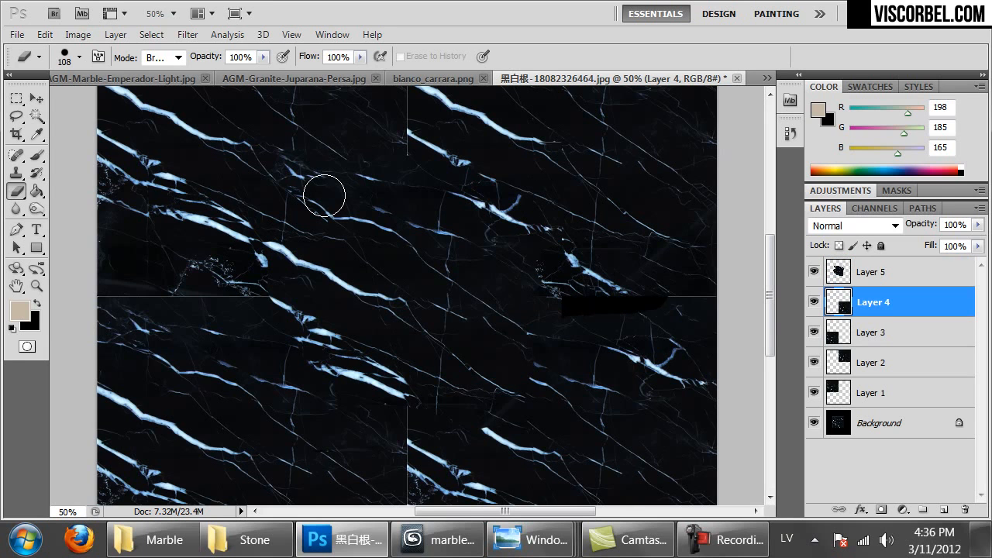
key(ctrl+alt+z)
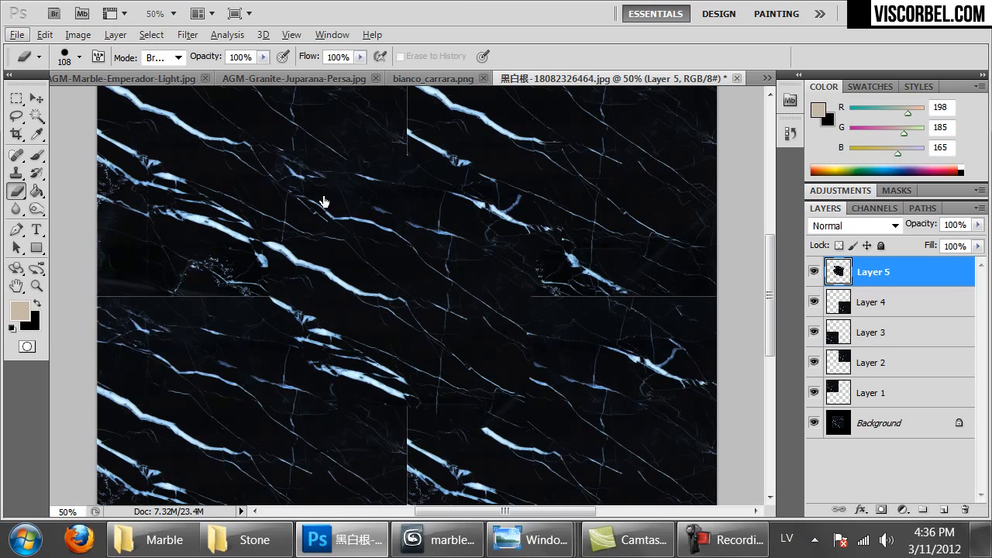
key(ctrl+alt+a)
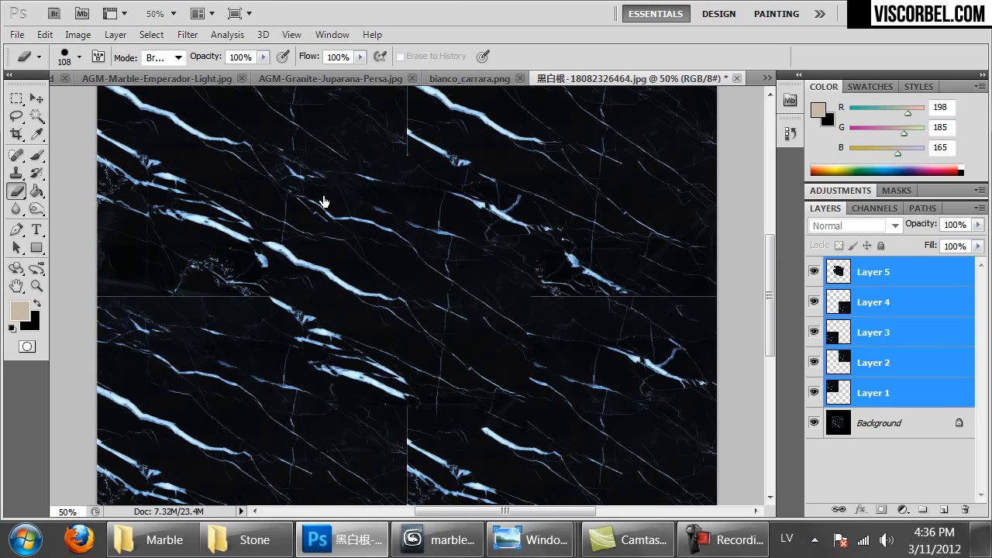
Merge the tile layers and set up a 78 px Clone Stamp brush
key(ctrl+e)
scroll(324, 195, up, 1)
key(s)
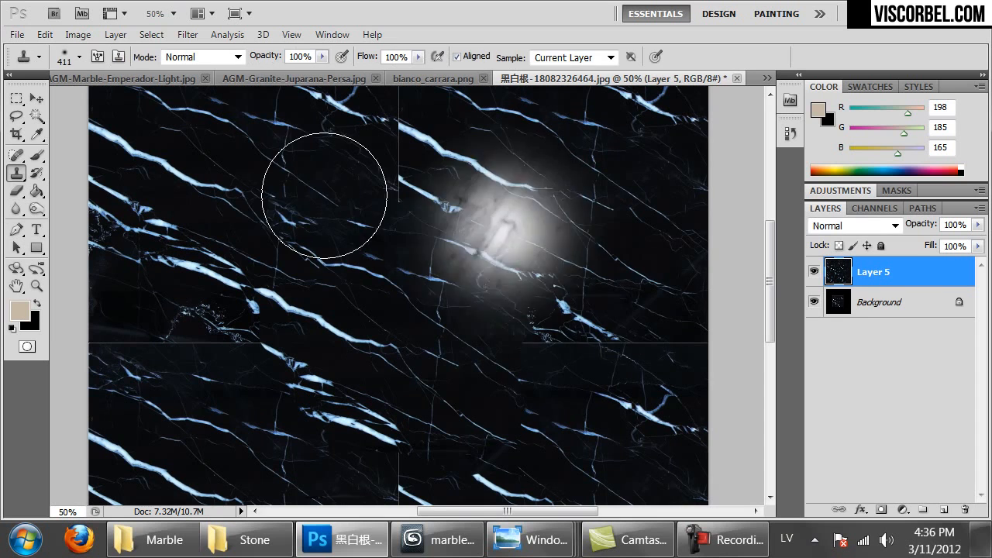
right_click(446, 237)
drag(462, 303, 610, 303)
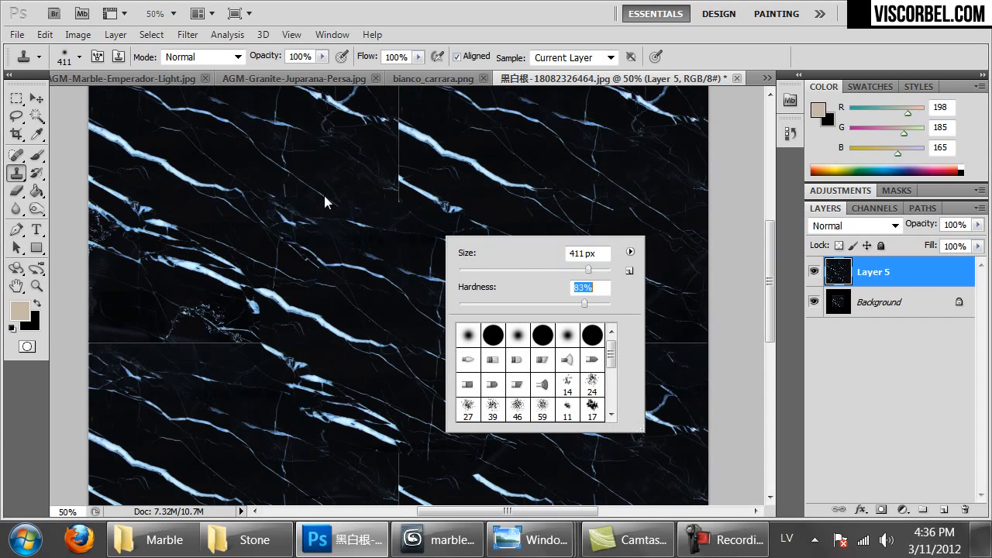
key(Tab)
text(78)
key(Return)
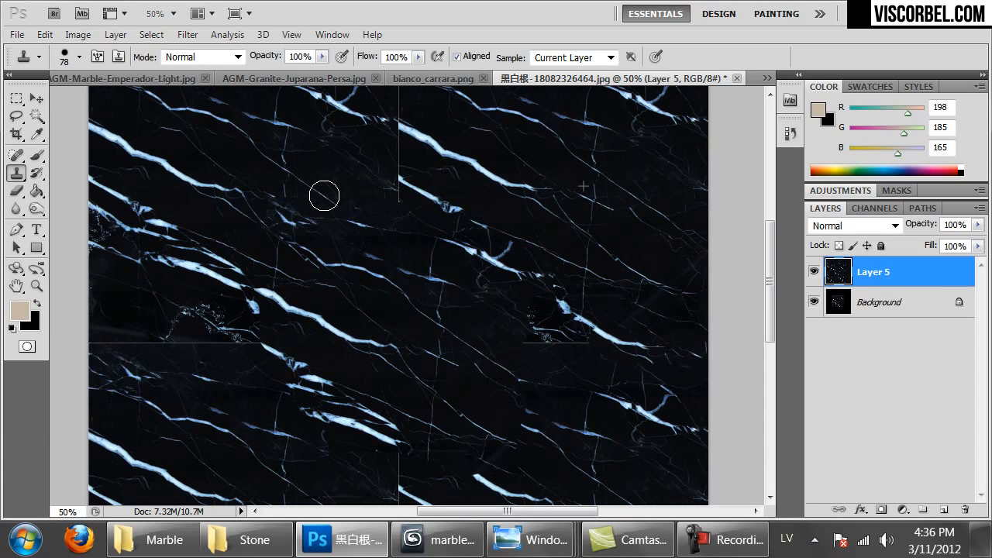
Clone marble veins over the tile seams, resampling clean source areas as needed
drag(622, 346, 537, 345)
alt+click(324, 196)
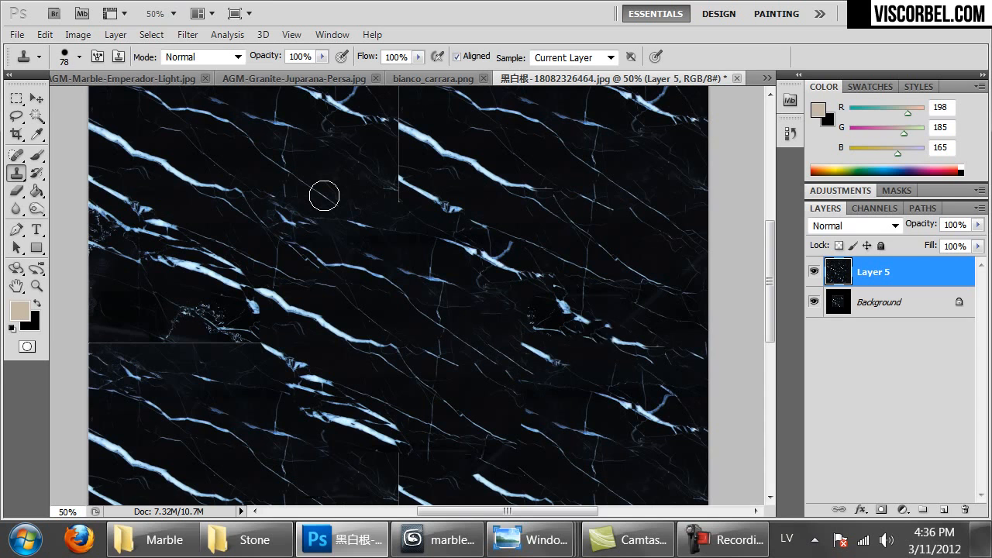
scroll(324, 195, up, 5)
click(431, 351)
drag(422, 333, 433, 314)
alt+click(533, 294)
mouse_move(434, 273)
mouse_down()
mouse_move(431, 318)
mouse_move(449, 334)
mouse_move(332, 242)
mouse_up()
drag(430, 235, 432, 226)
scroll(324, 196, down, 5)
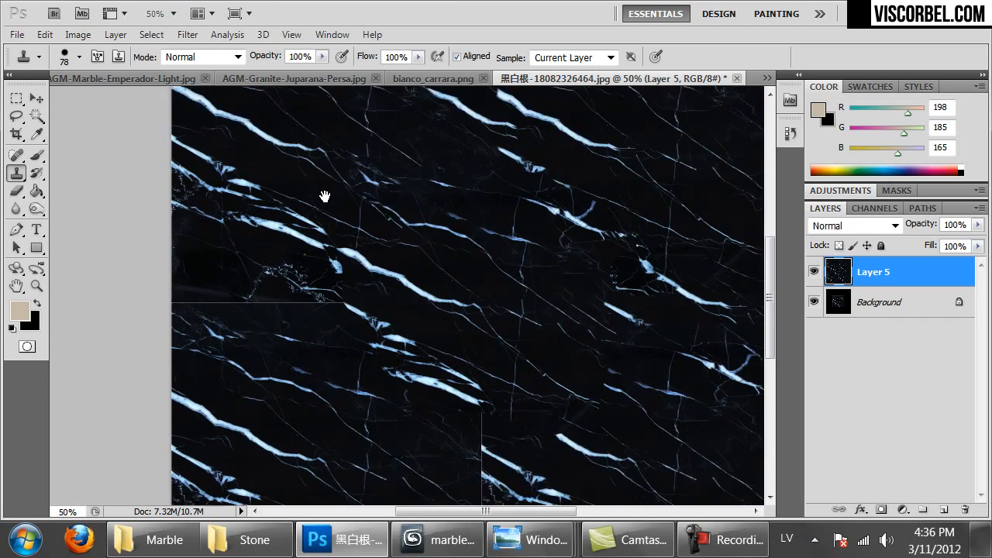
Cover the vertical and left seams with cloned marble, undoing one bad dab
alt+click(500, 287)
mouse_move(459, 272)
mouse_down()
mouse_move(459, 306)
mouse_move(439, 277)
mouse_move(543, 348)
mouse_move(458, 317)
mouse_move(458, 400)
mouse_up()
key(ctrl+z)
alt+click(467, 311)
alt+click(324, 196)
click(428, 285)
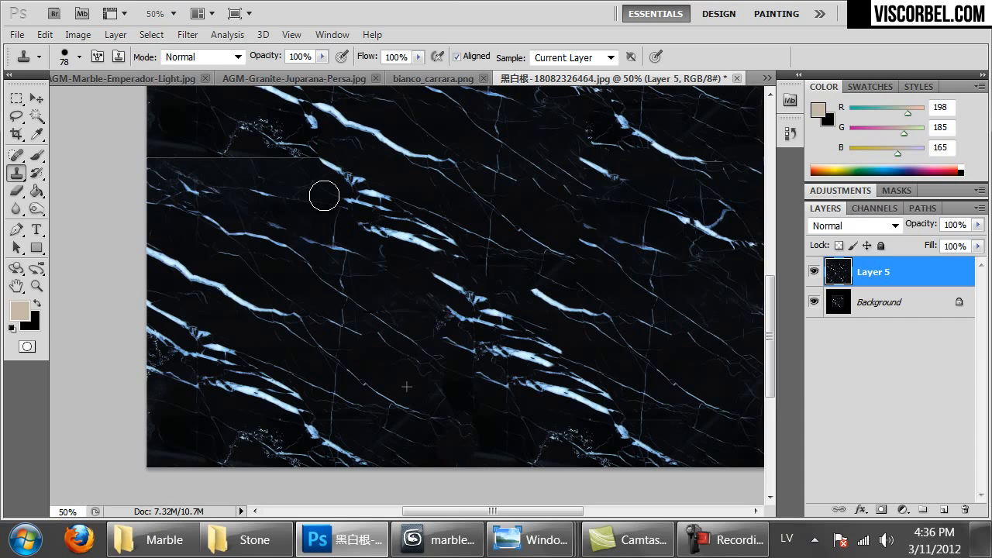
scroll(324, 196, up, 3)
alt+click(314, 349)
mouse_move(203, 257)
mouse_down()
mouse_move(169, 262)
mouse_move(325, 261)
mouse_up()
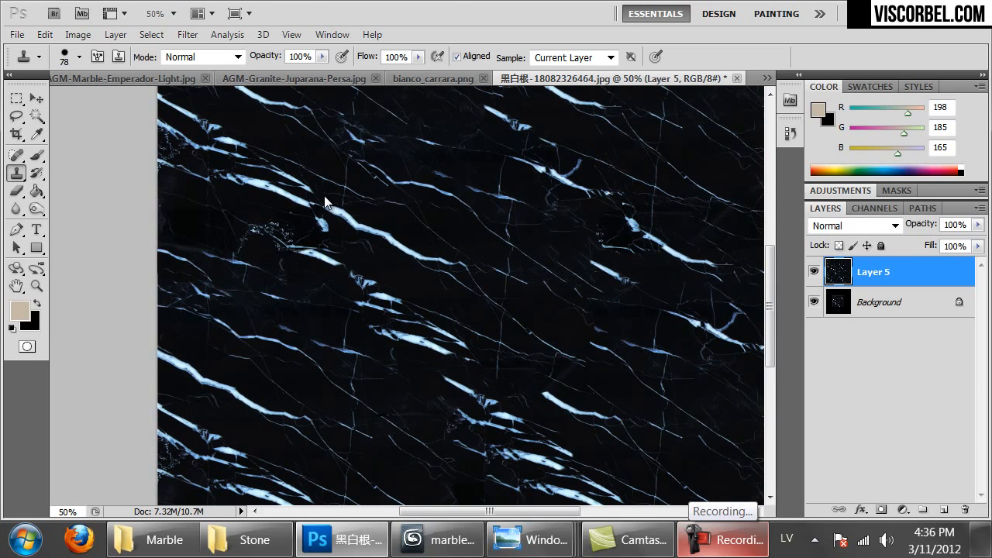
key(ctrl+minus)
key(ctrl+minus)
key(ctrl+plus)
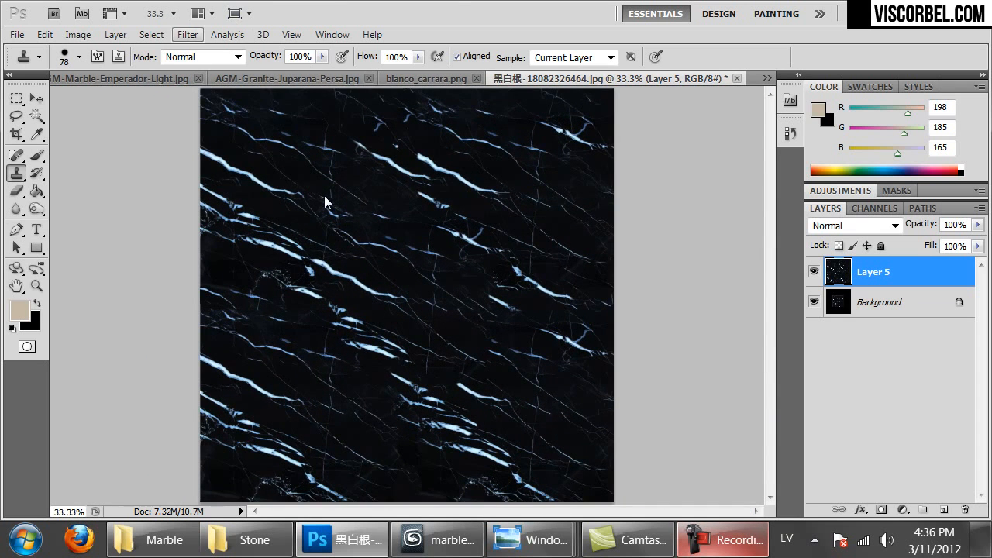
Offset the texture 700 px right and 700 px down with Wrap Around
key(alt+t)
key(Up)
key(Up)
key(Up)
key(Right)
key(Down)
key(Down)
key(Down)
key(Down)
key(Return)
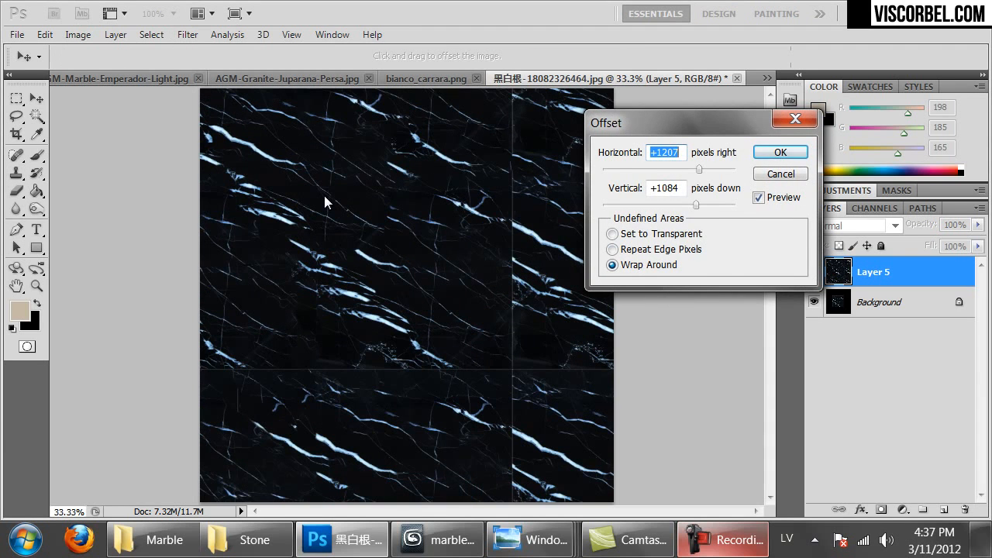
text(600)
key(Tab)
text(600)
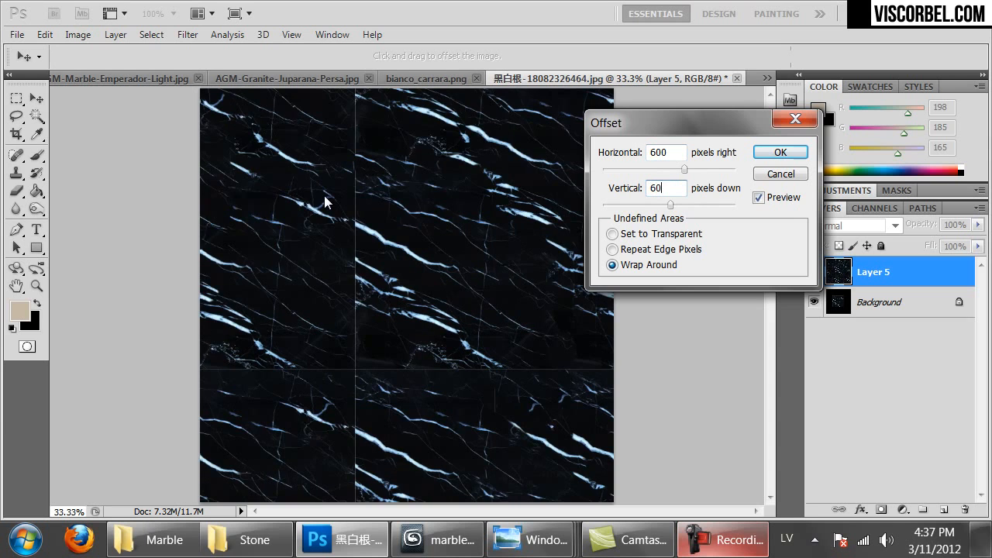
key(Tab)
text(700)
key(Tab)
text(700)
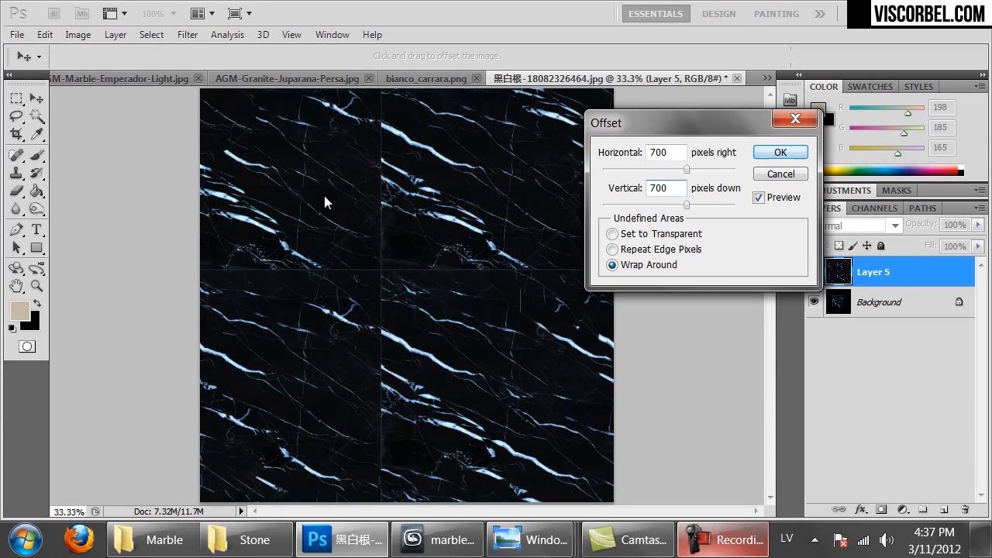
key(Return)
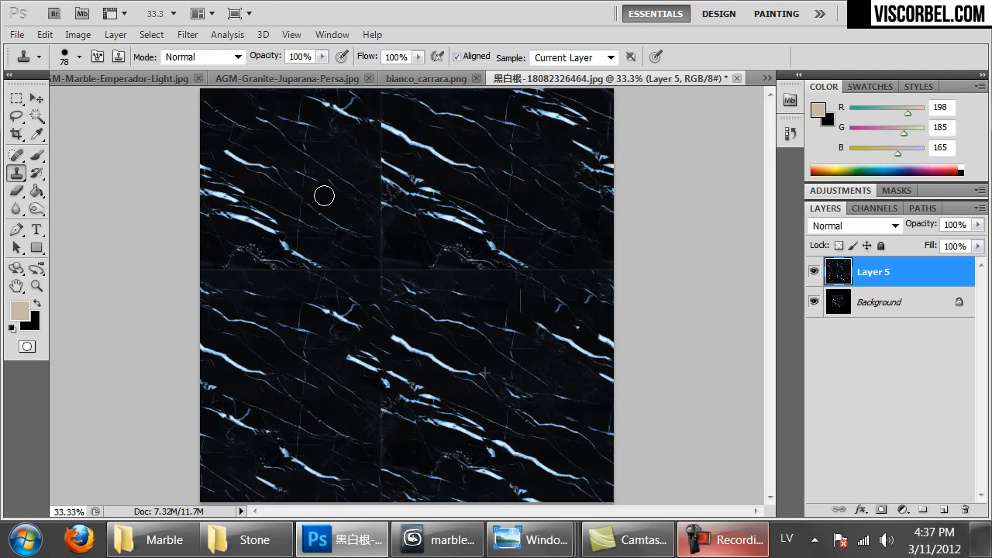
Clone veins over the exposed centre seams and zoom out to check the tile
drag(383, 214, 383, 159)
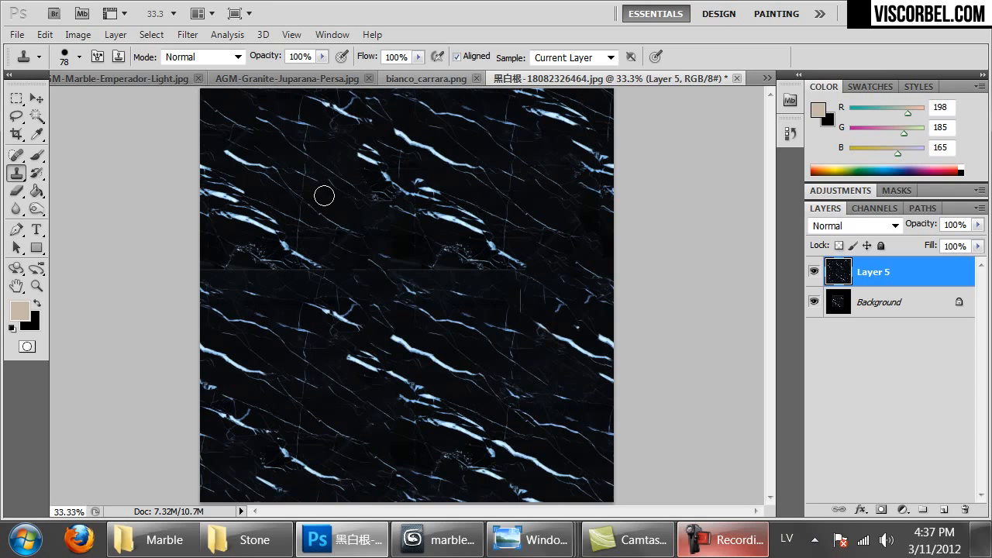
drag(375, 266, 441, 275)
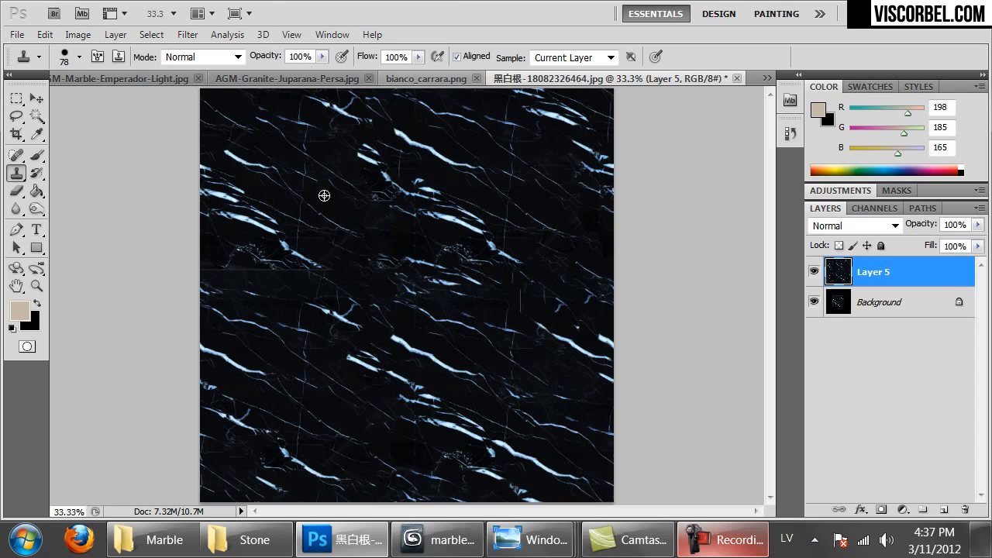
drag(258, 268, 325, 275)
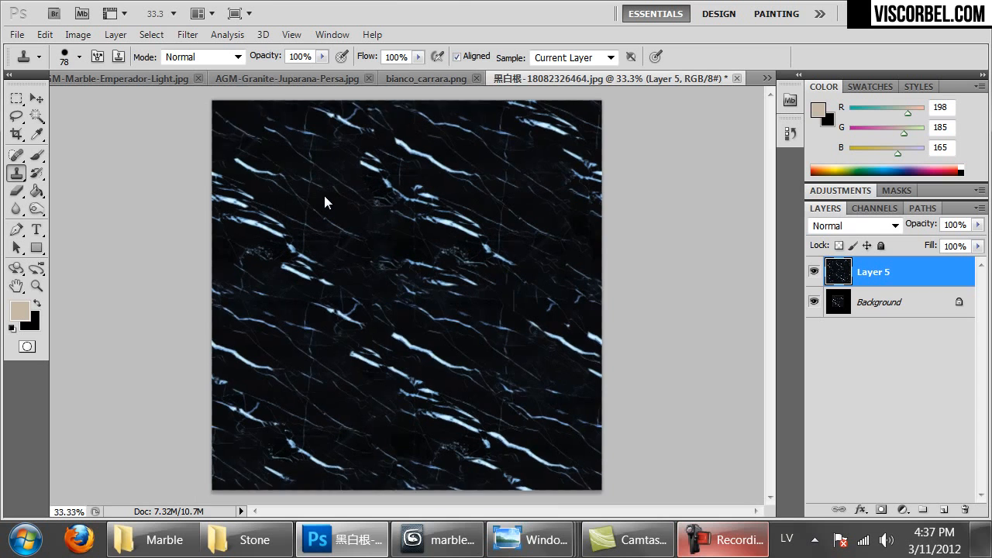
key(ctrl+minus)
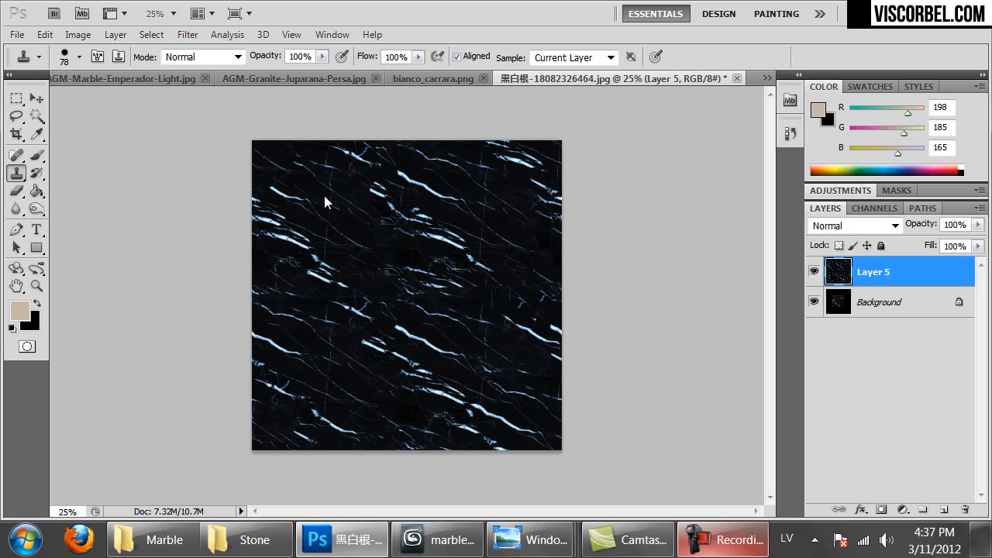
Start saving the texture under a new name and open the file format list
key(ctrl+shift+s)
key(Tab)
key(alt+Down)
Save the texture as PNG named black_marble in the Textures > Marble folder
key(p)
key(n)
key(Return)
key(alt+Up)
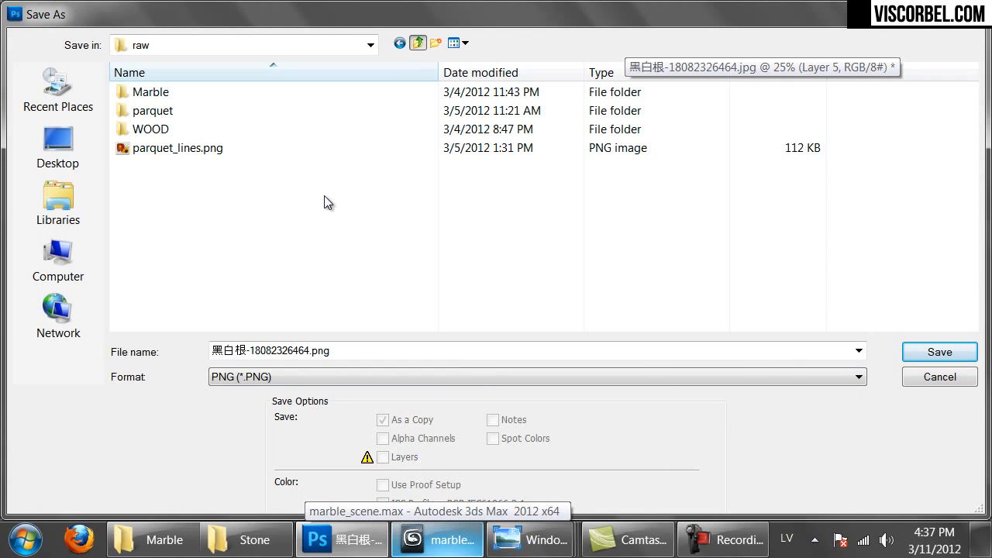
click(418, 43)
double_click(153, 130)
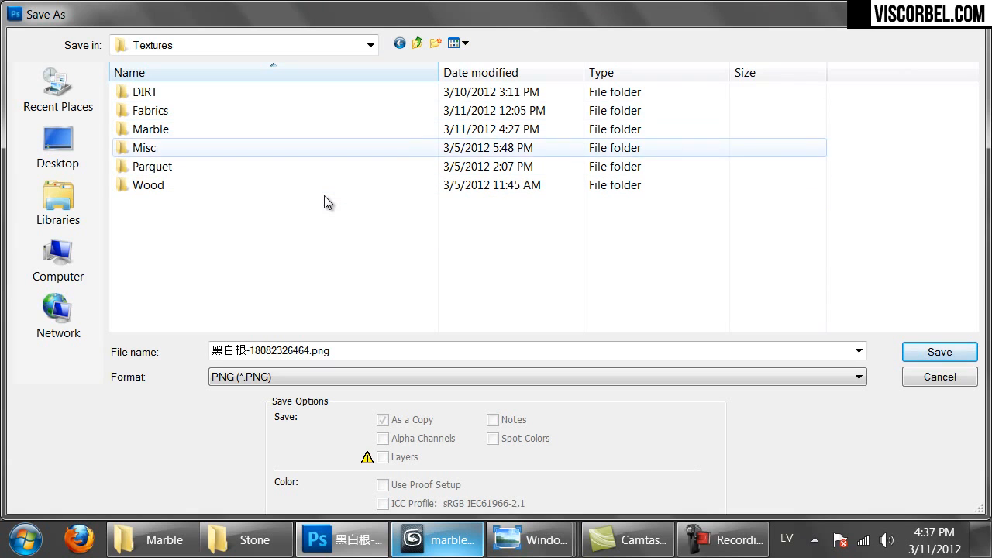
key(m)
key(Return)
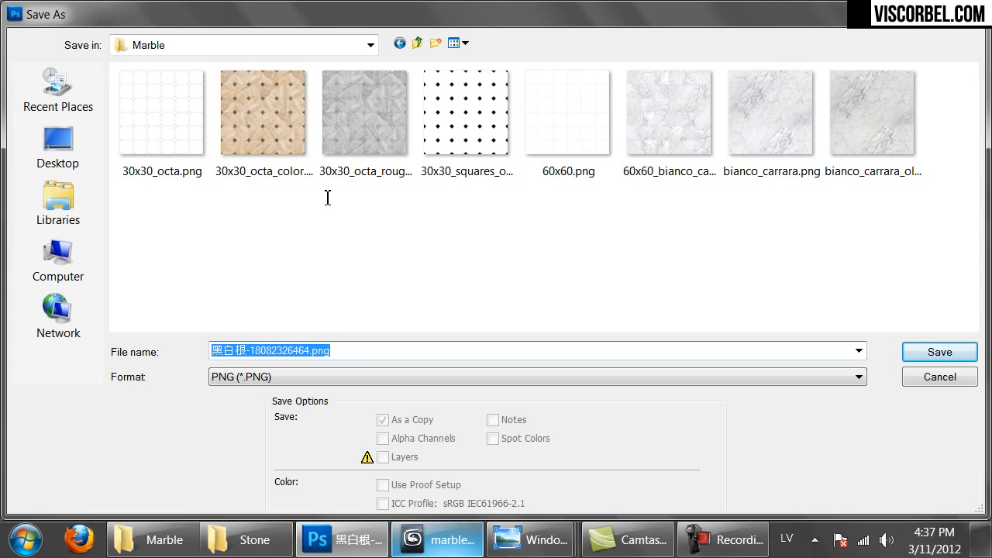
text(black_marb)
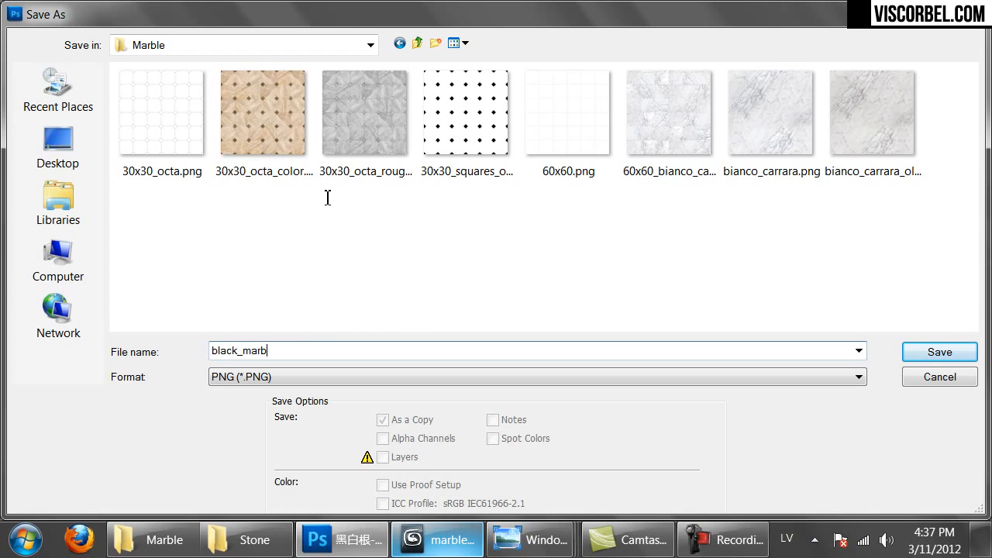
text(le)
key(Return)
key(Return)
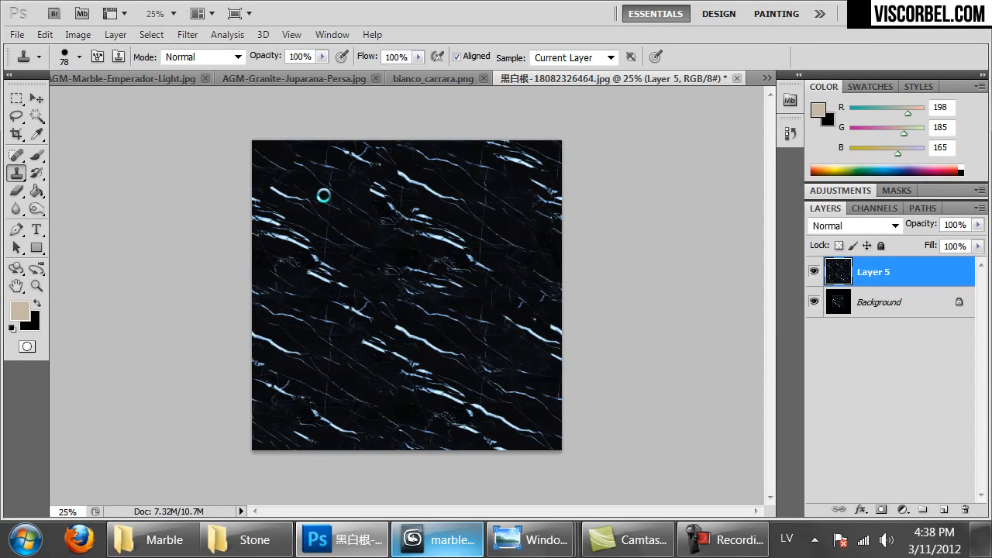
Name an unused material Black_marble and give it the black marble bitmap as diffuse map
key(alt+Tab)
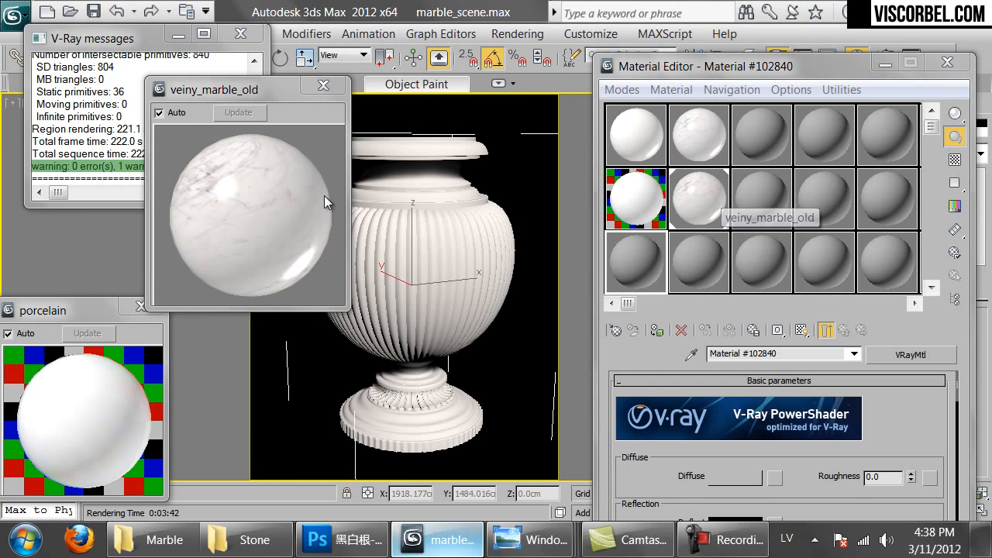
click(736, 479)
click(762, 135)
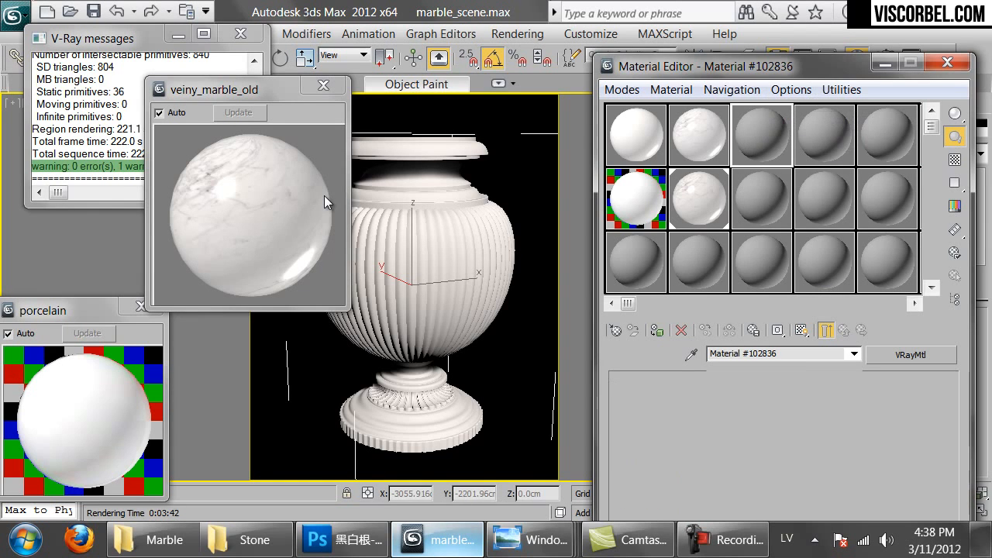
drag(781, 354, 582, 354)
text(Black)
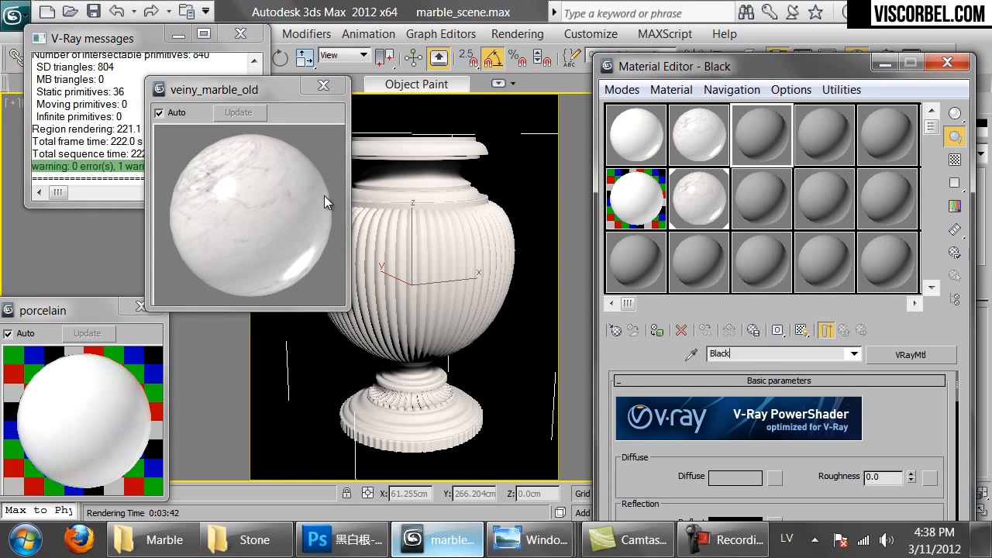
text(_marble)
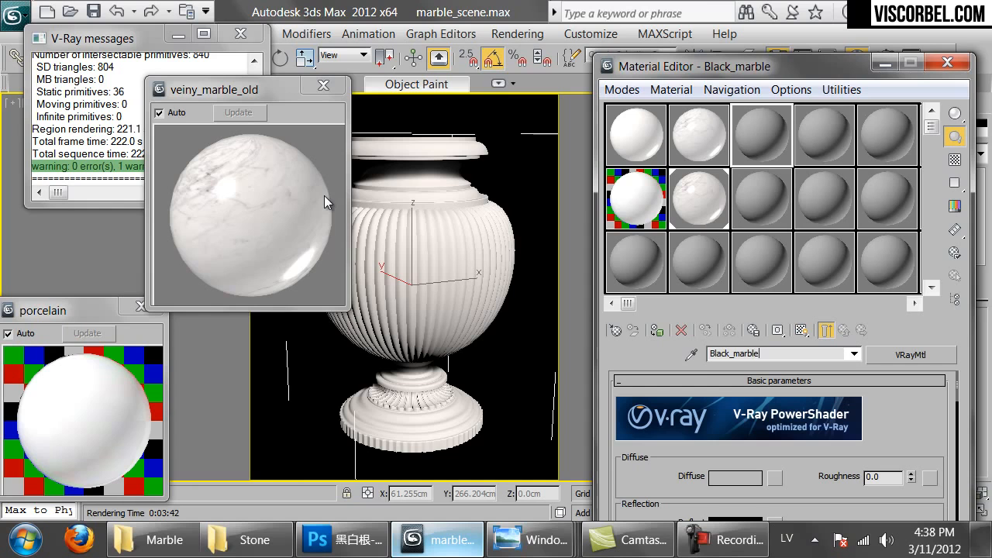
click(775, 478)
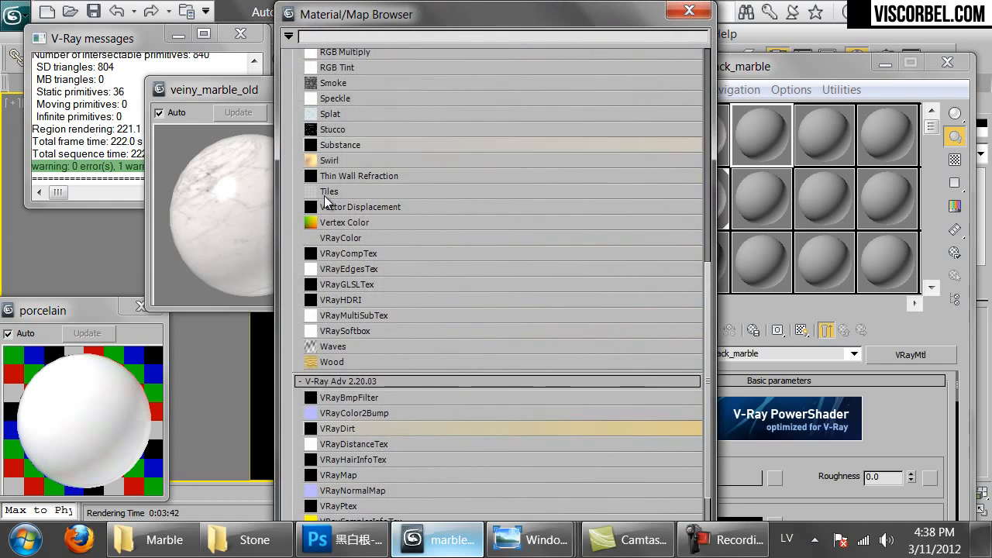
scroll(324, 200, up, 10)
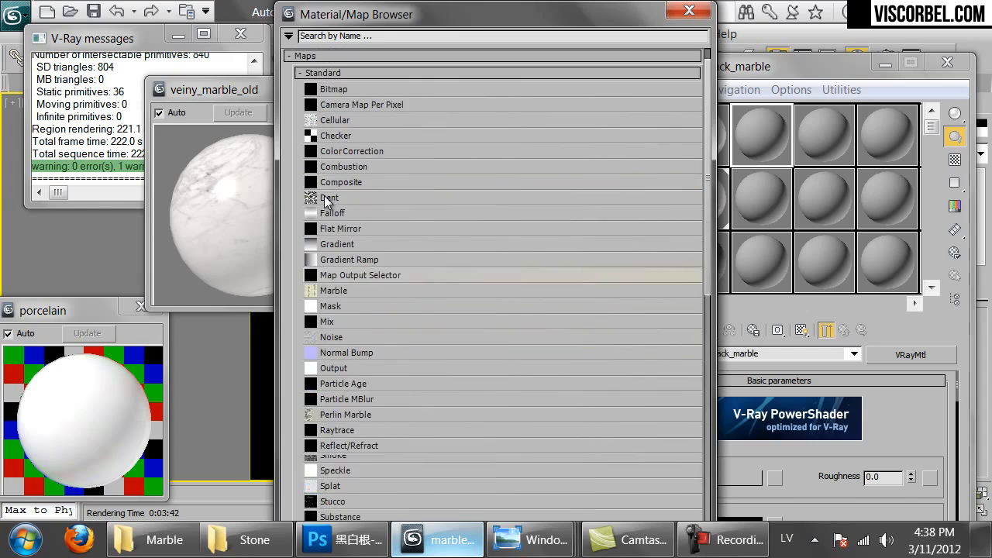
double_click(324, 195)
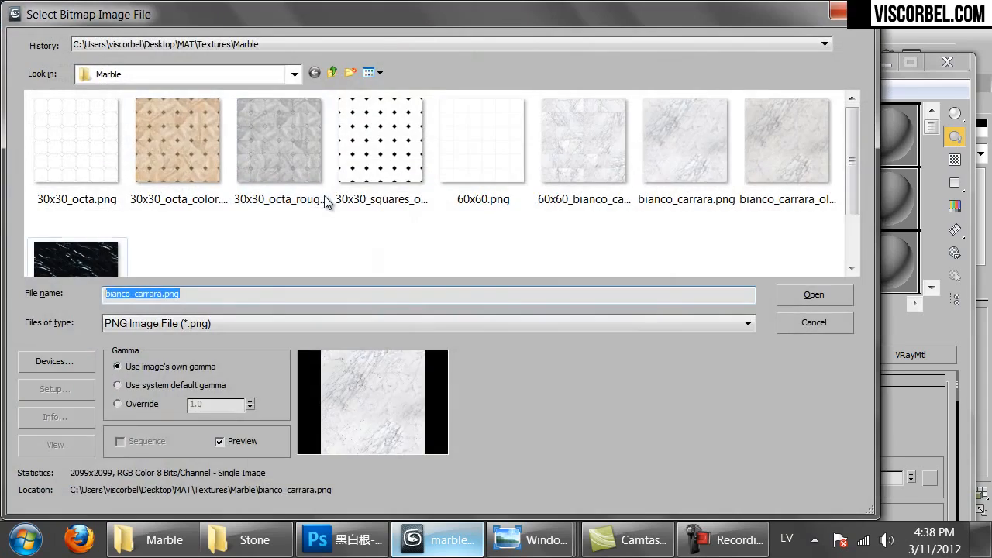
key(Return)
click(323, 86)
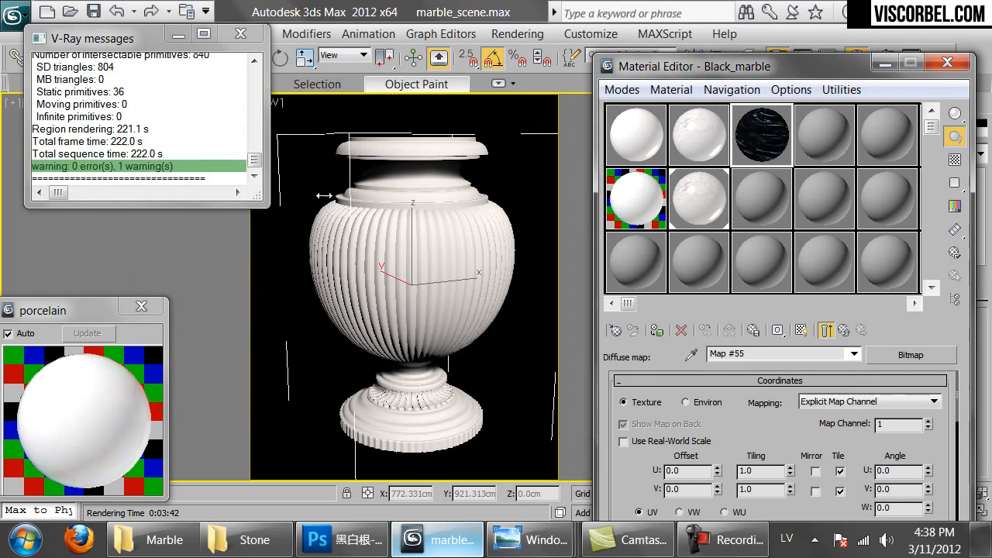
Assign Black_marble to the vase and show its marble texture in the viewport
click(657, 330)
click(802, 330)
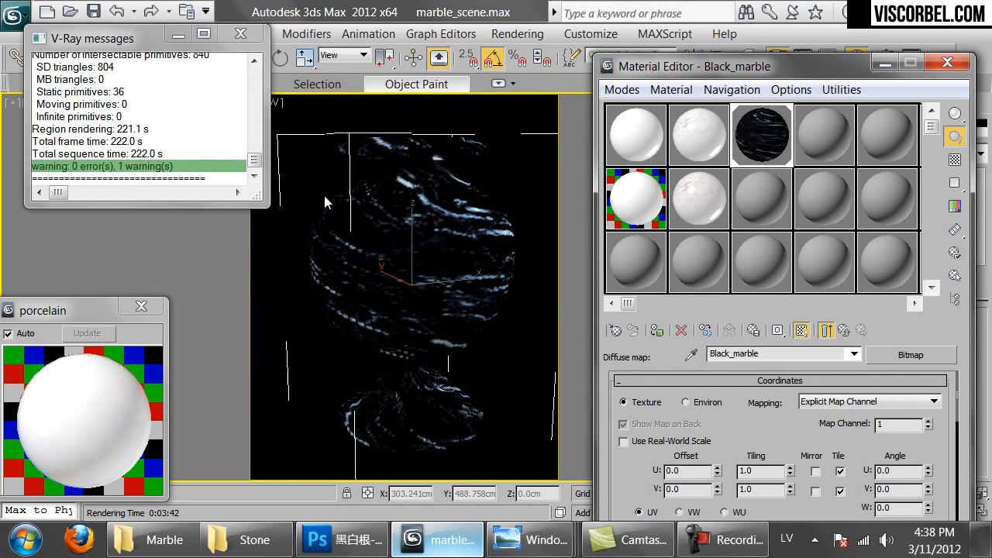
click(826, 330)
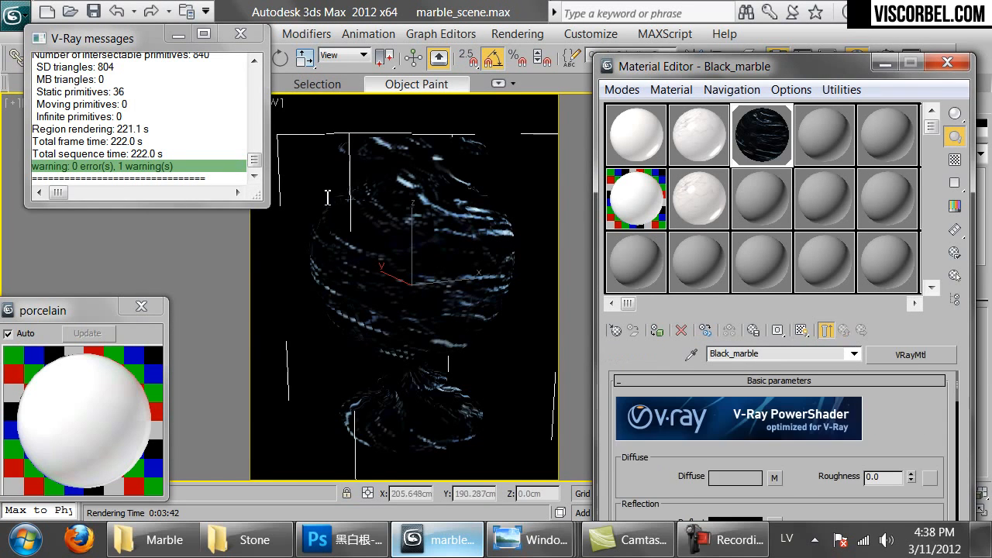
scroll(778, 445, down, 3)
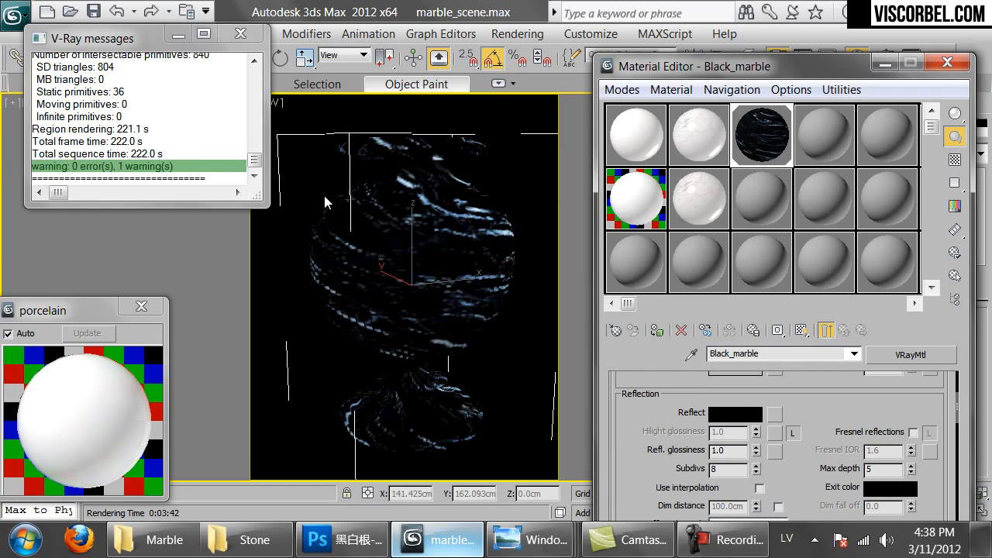
Set the reflection colour to a grey with brightness value 50
click(735, 413)
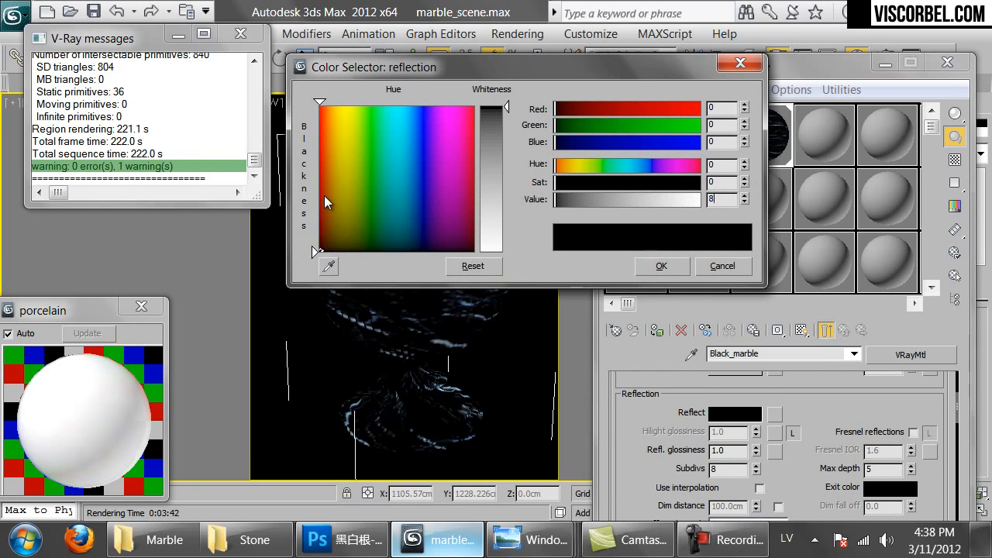
key(Return)
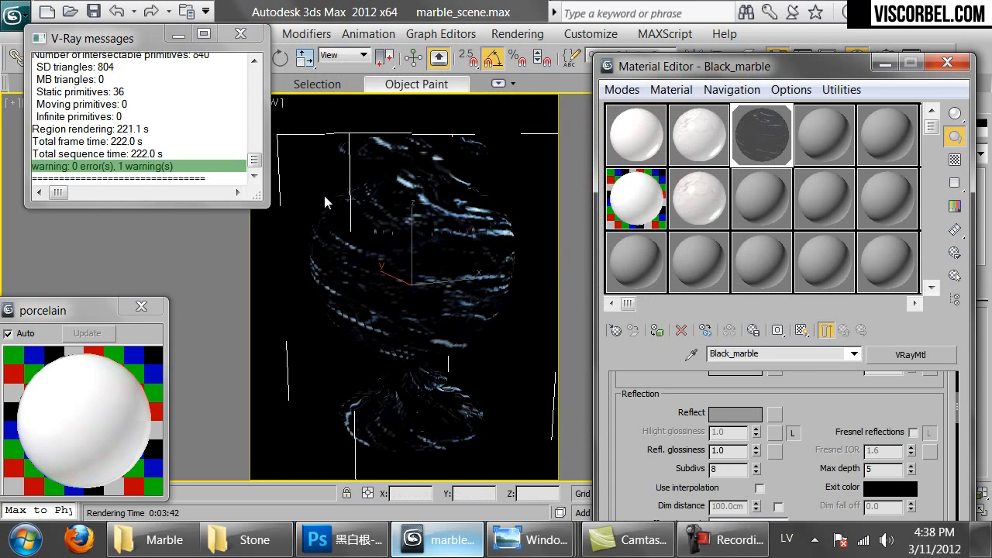
key(b)
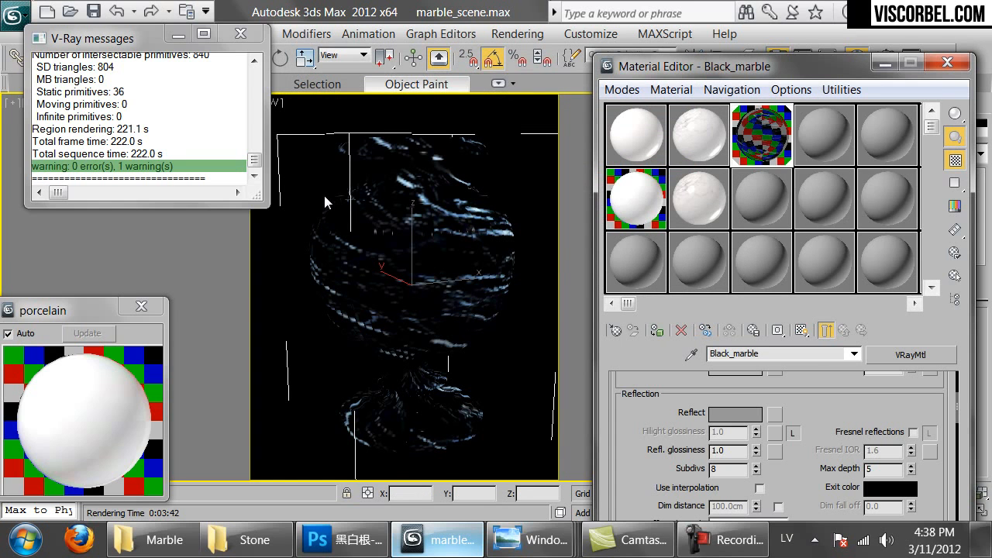
drag(643, 450, 643, 422)
click(735, 387)
double_click(718, 199)
text(50)
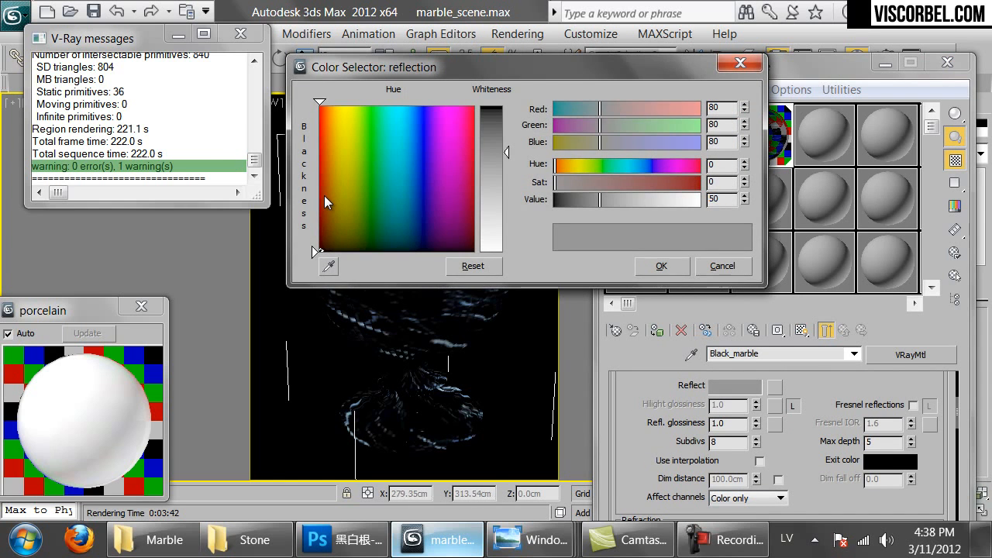
key(Return)
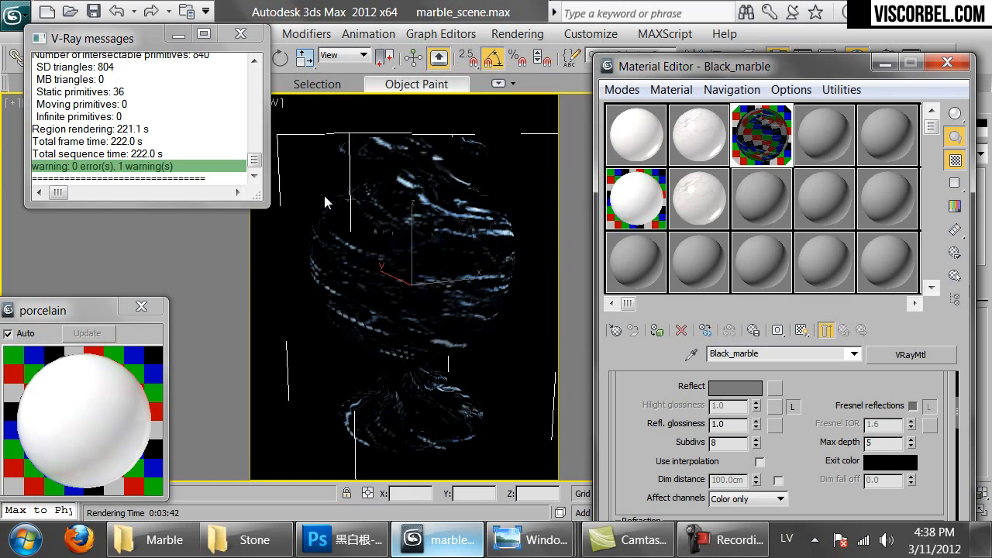
Enable Fresnel reflections with IOR 3.0, set reflection glossiness 0.97, and render
click(913, 406)
double_click(762, 135)
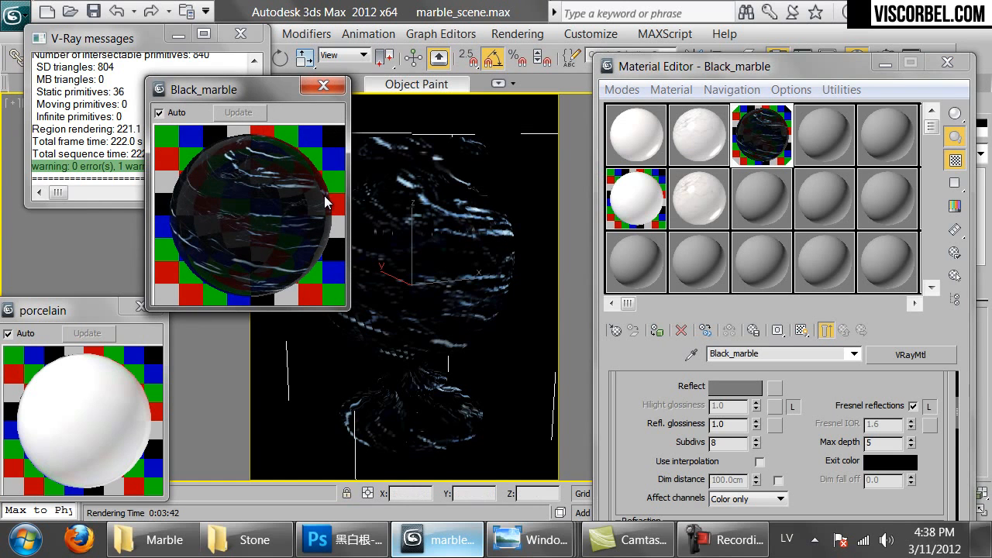
click(929, 406)
double_click(875, 425)
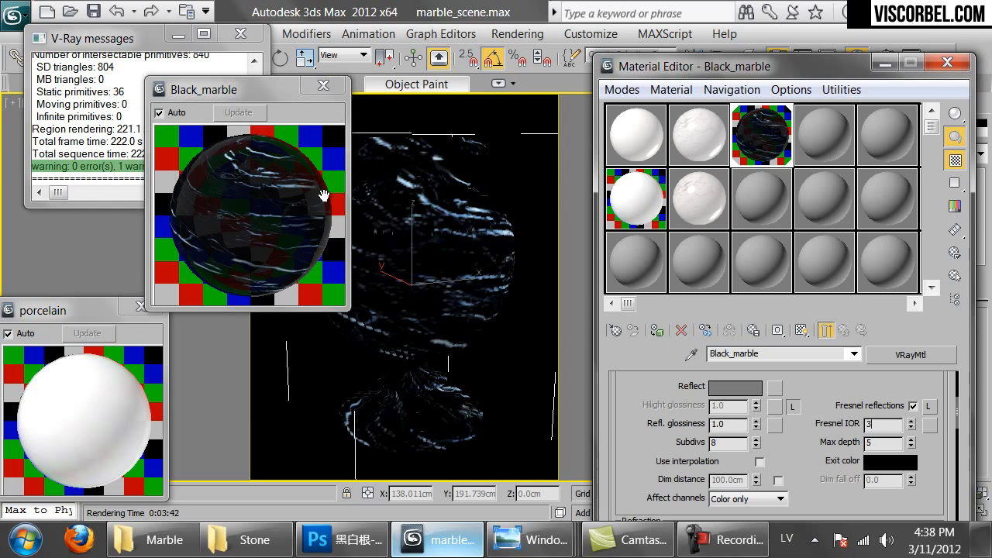
text(3)
key(Return)
double_click(719, 425)
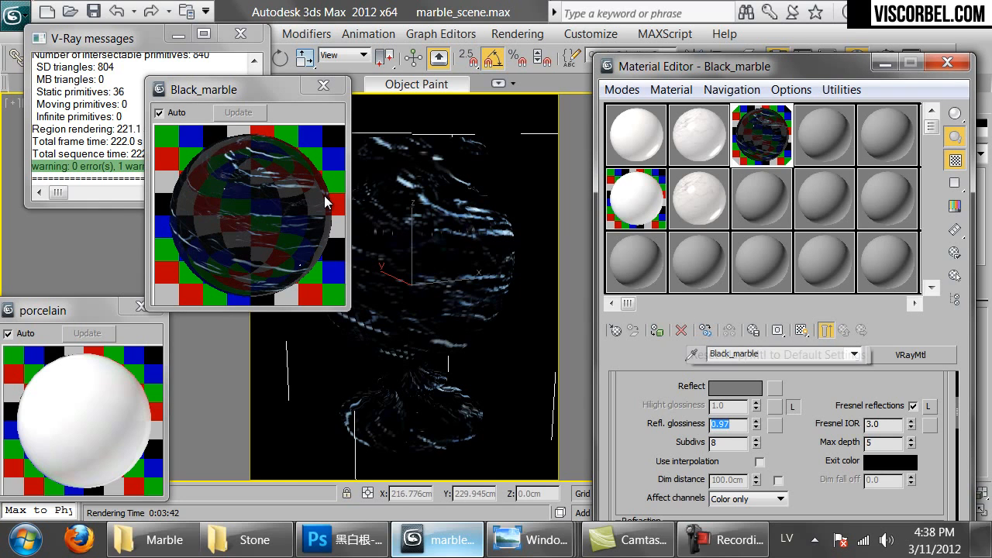
drag(637, 411, 637, 494)
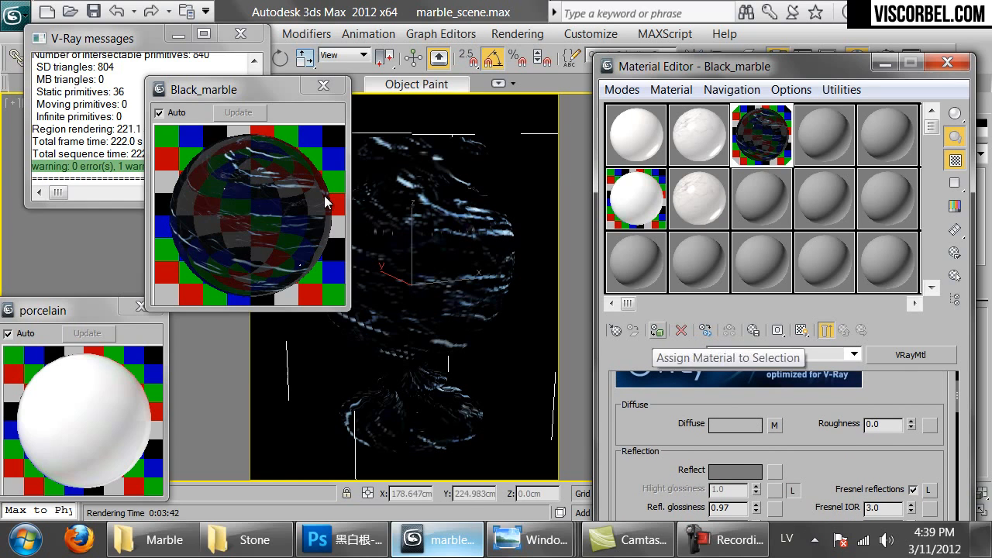
key(shift+q)
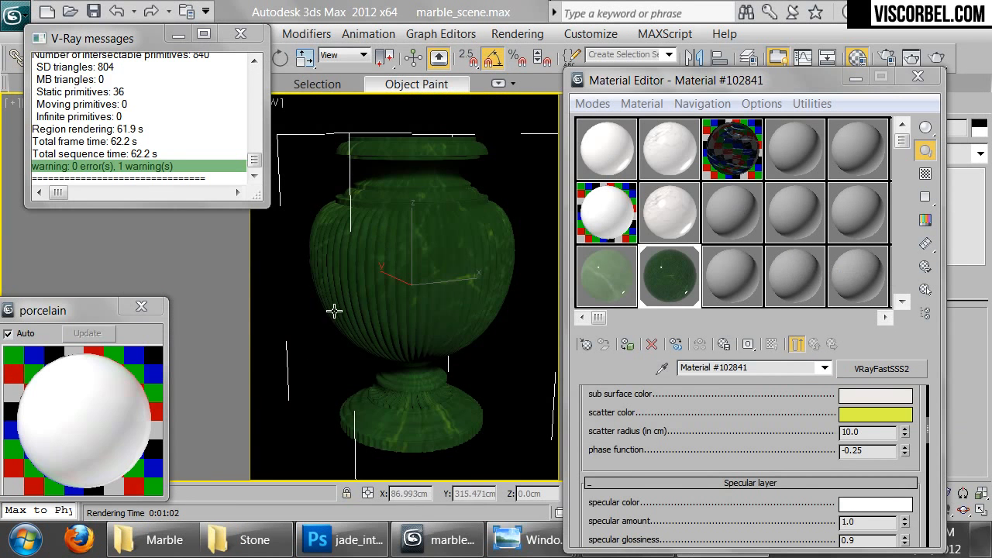
Compare the Giallo-Napoleone, Peacock-Green and New-Venetian-Gold granite previews, then drag New-Venetian-Gold to Photoshop
click(155, 541)
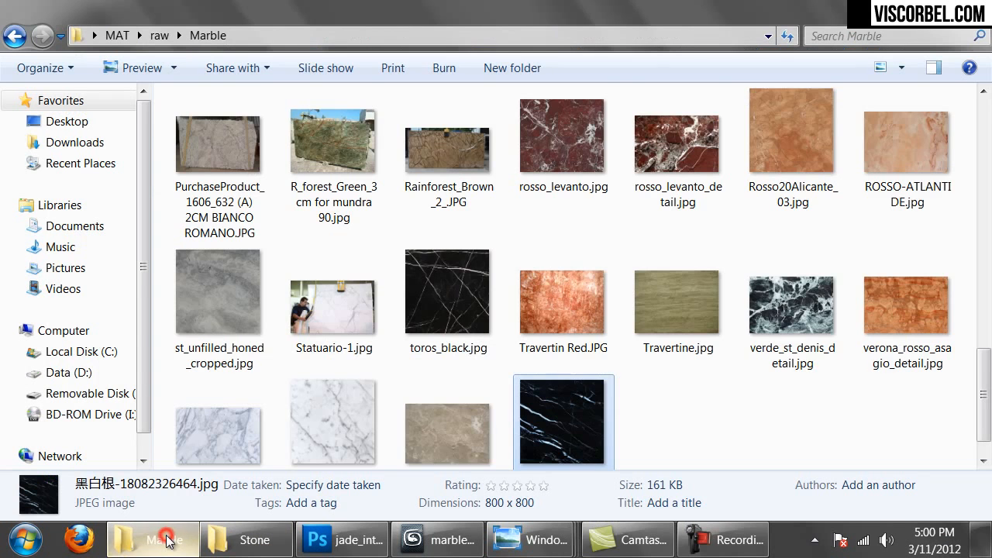
scroll(583, 356, down, 1)
scroll(583, 355, up, 5)
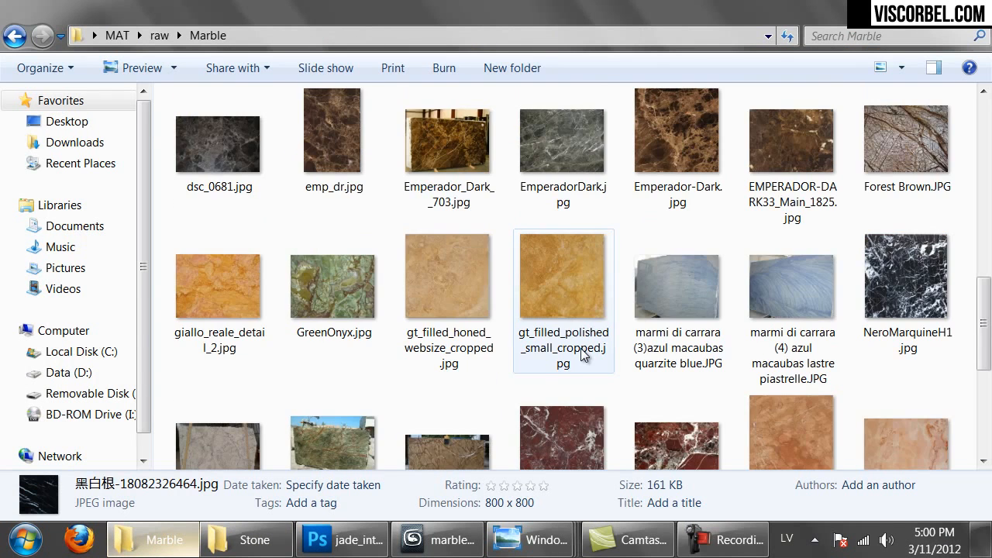
scroll(583, 355, up, 3)
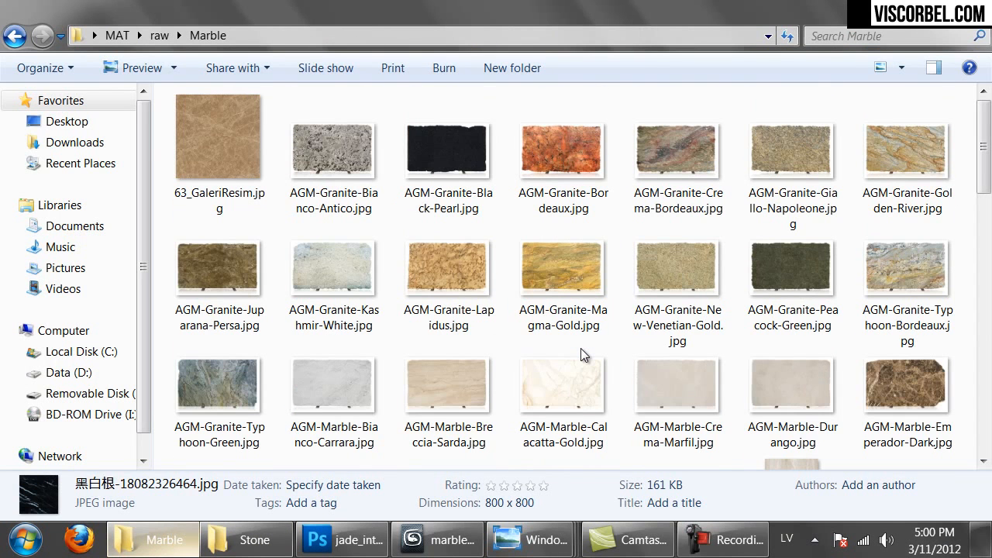
double_click(781, 135)
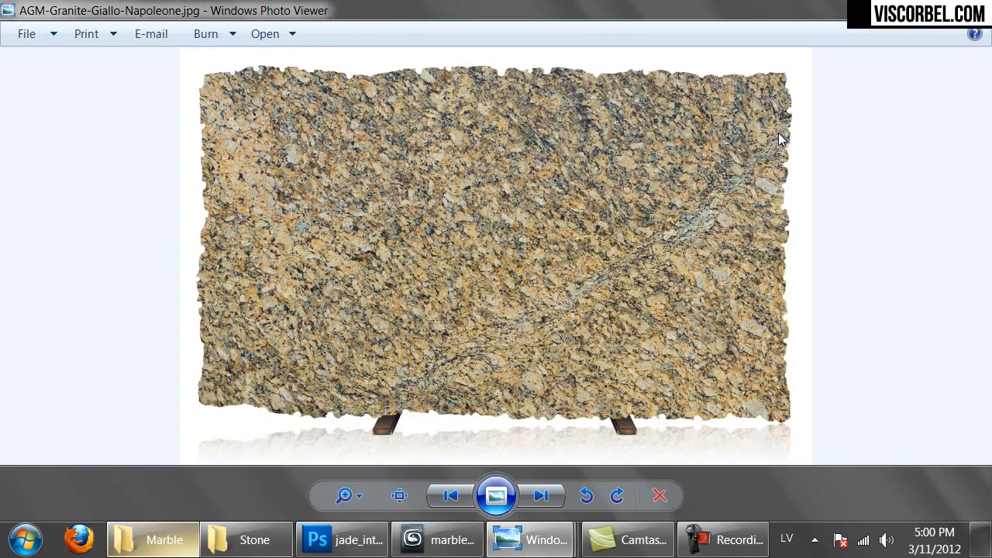
key(alt+Tab)
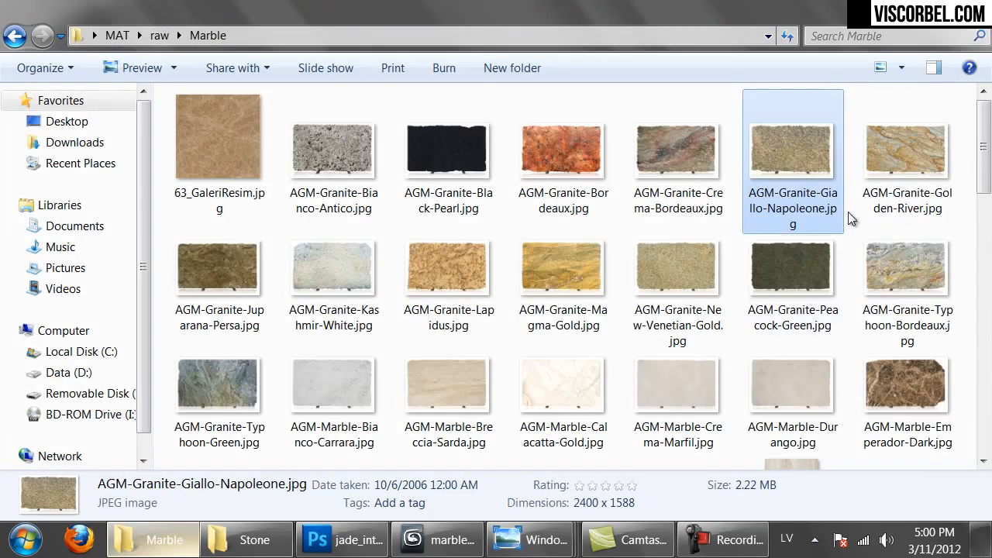
double_click(804, 266)
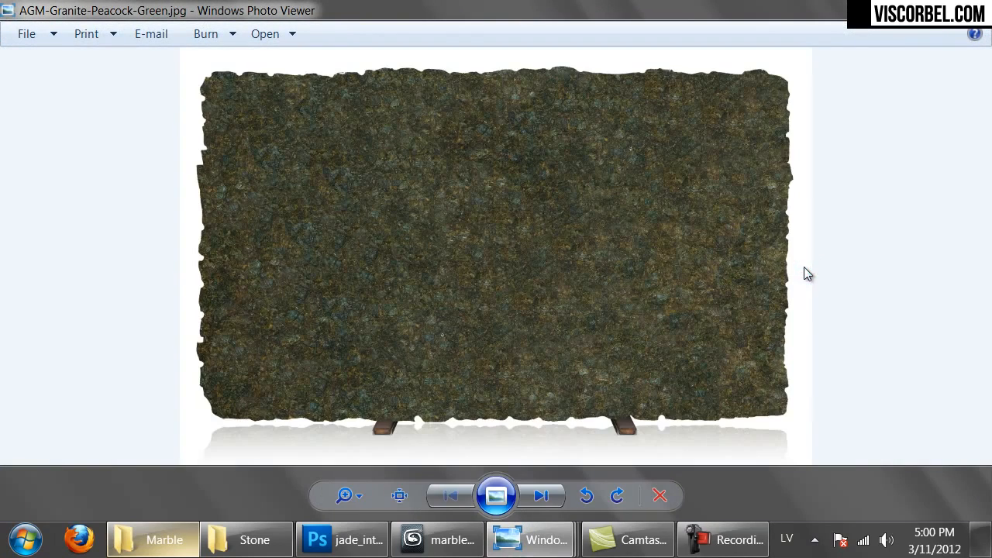
key(alt+Tab)
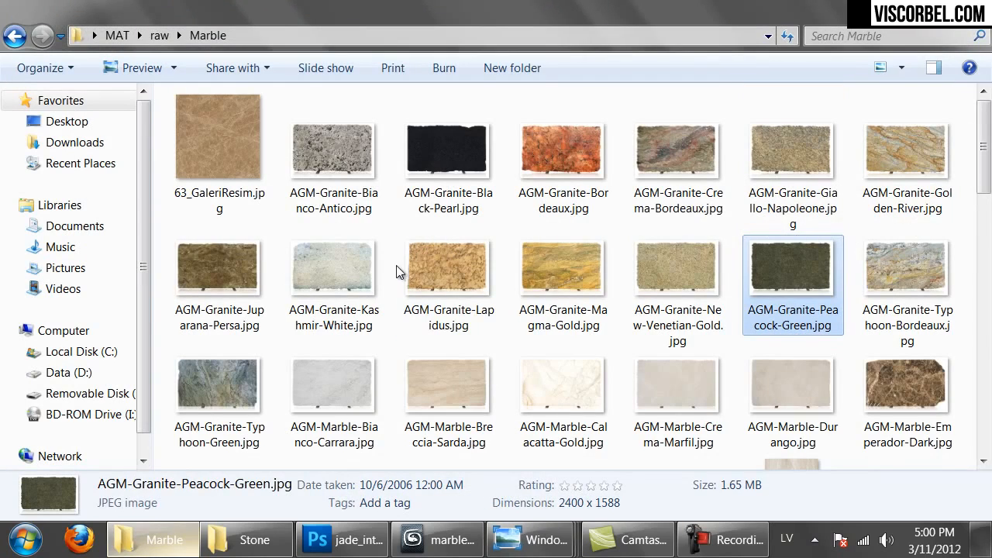
double_click(691, 286)
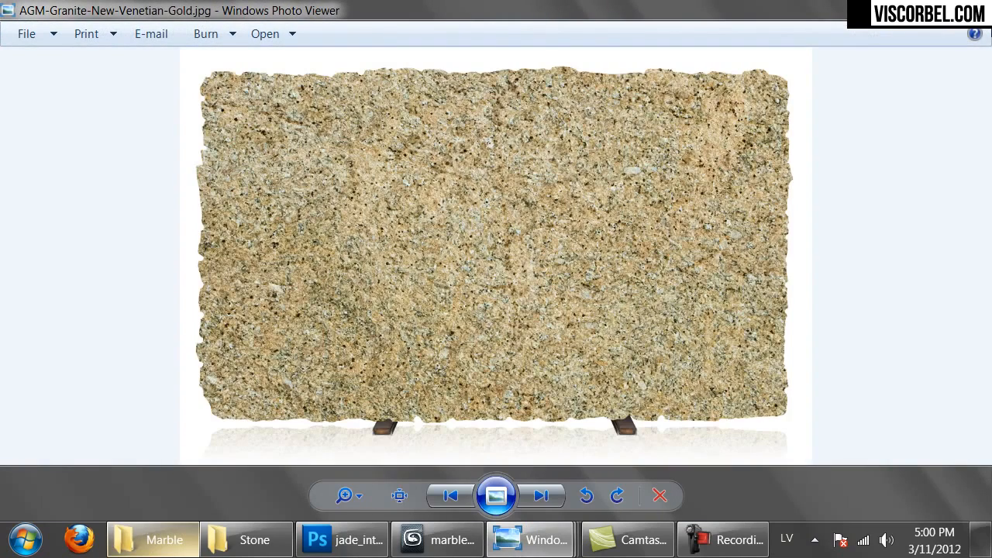
key(alt+Tab)
drag(687, 260, 356, 545)
Open the New-Venetian-Gold granite image in Photoshop and briefly toggle the grid
click(334, 540)
click(173, 533)
drag(675, 284, 765, 63)
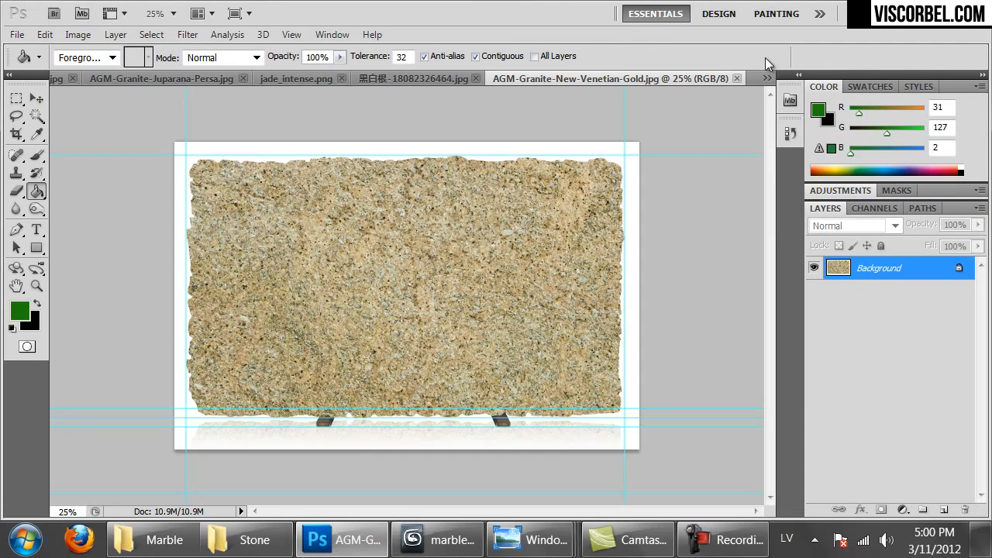
key(ctrl+apostrophe)
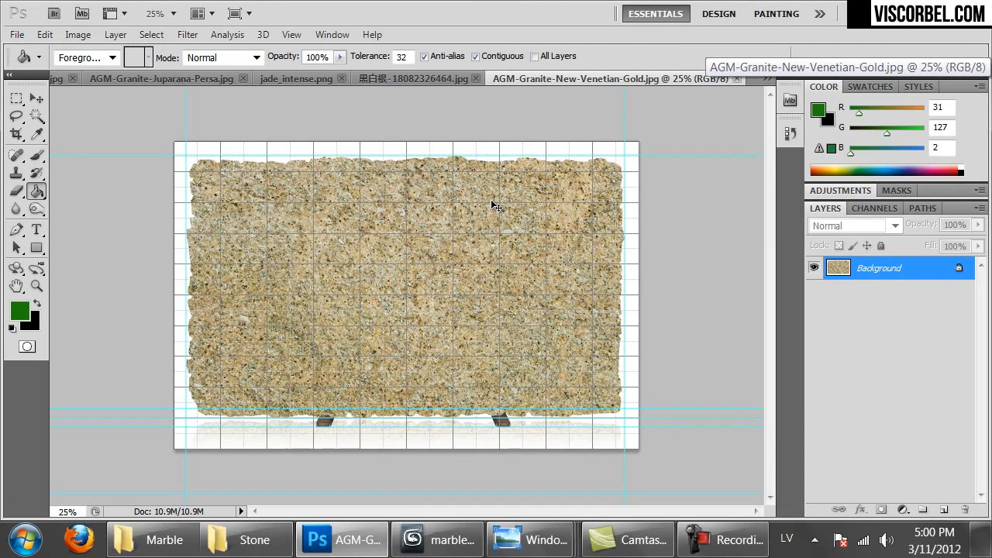
key(ctrl+h)
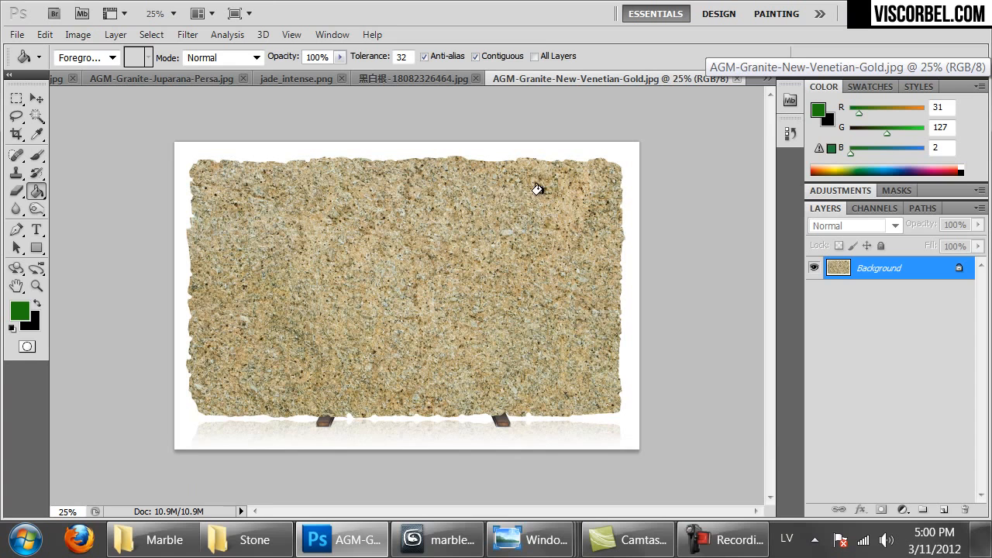
Crop the granite image to its inner area, trimming off the ragged edges
key(c)
drag(590, 174, 212, 399)
key(Return)
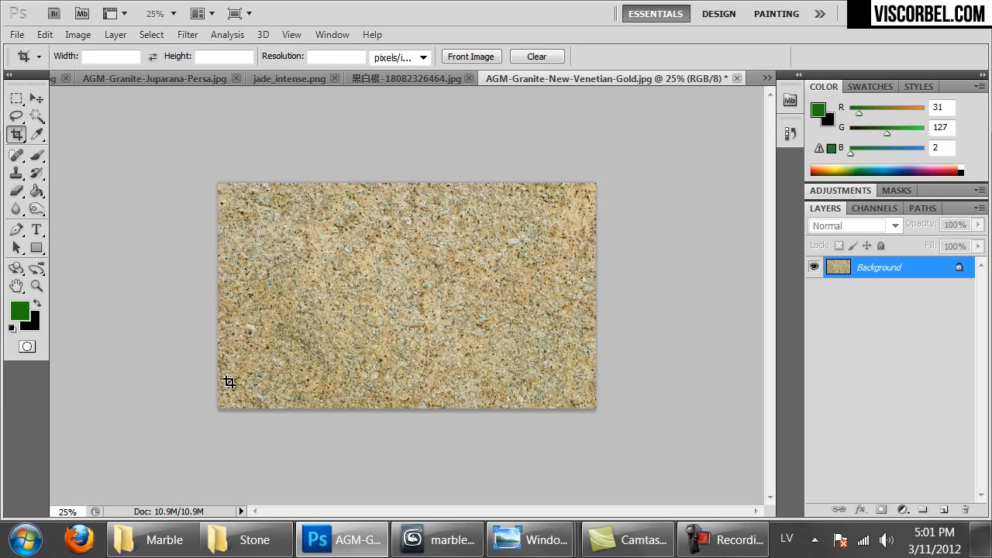
Extend the canvas downward into a square, adding a black band
key(ctrl+a)
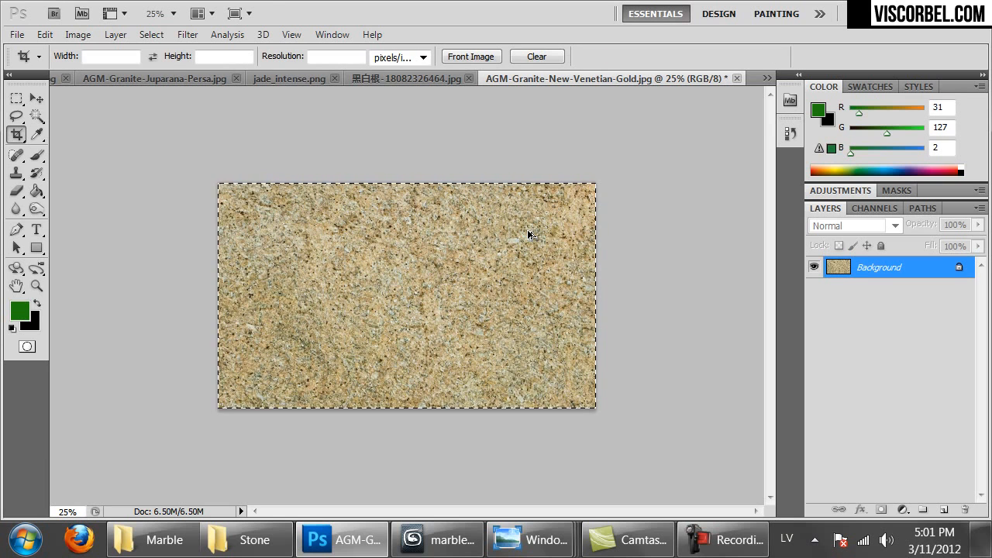
click(240, 262)
drag(190, 145, 624, 540)
key(Return)
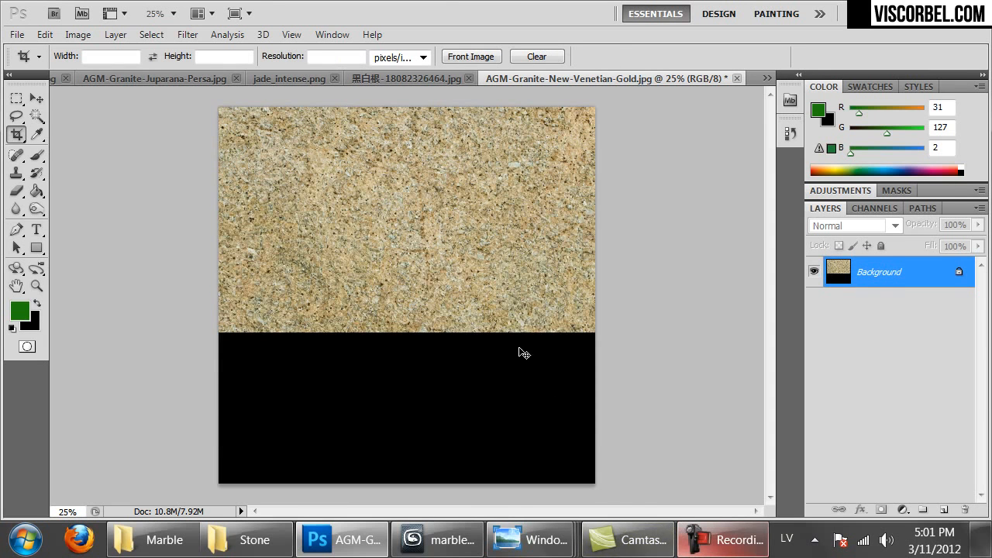
Paste granite over the black band, blend its seam with a 100%-hard eraser, and merge down
key(ctrl+v)
ctrl+drag(454, 272, 450, 364)
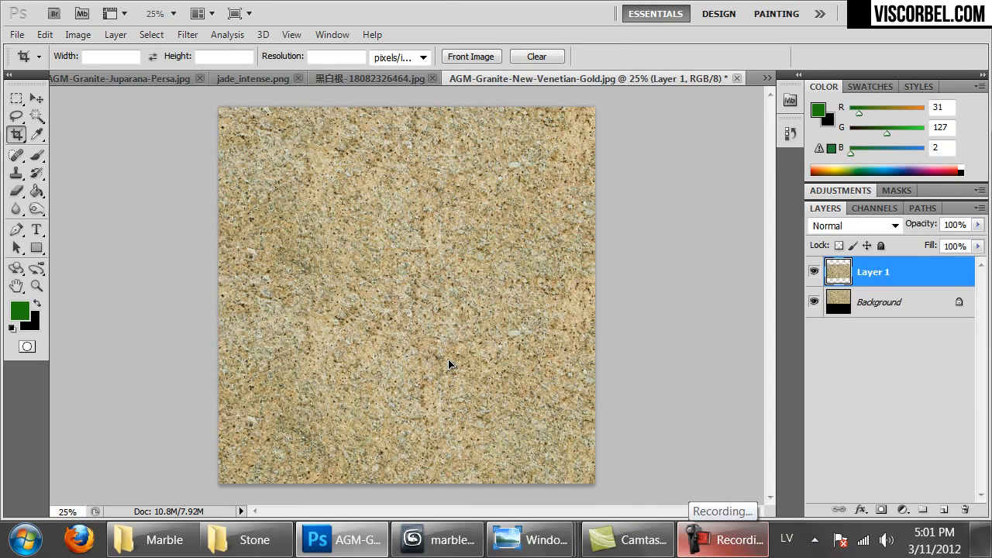
key(e)
mouse_move(211, 258)
mouse_down()
mouse_move(344, 248)
mouse_move(530, 253)
mouse_up()
right_click(518, 236)
drag(631, 312, 673, 311)
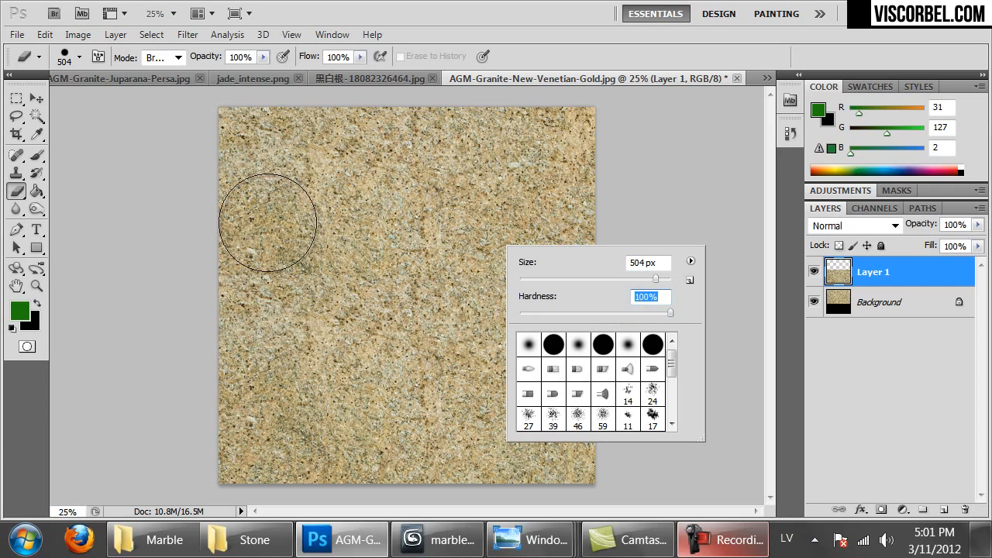
click(237, 237)
drag(582, 241, 621, 235)
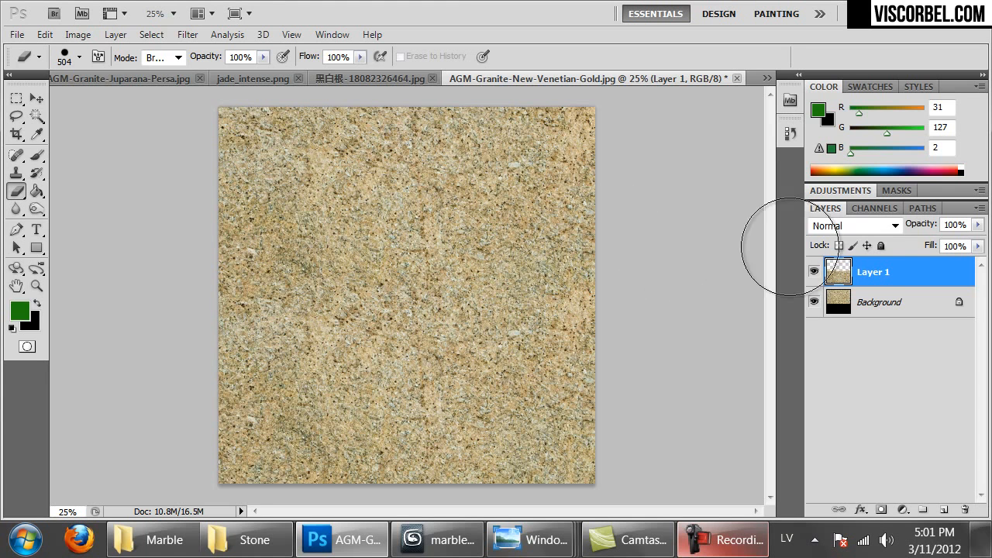
key(ctrl+e)
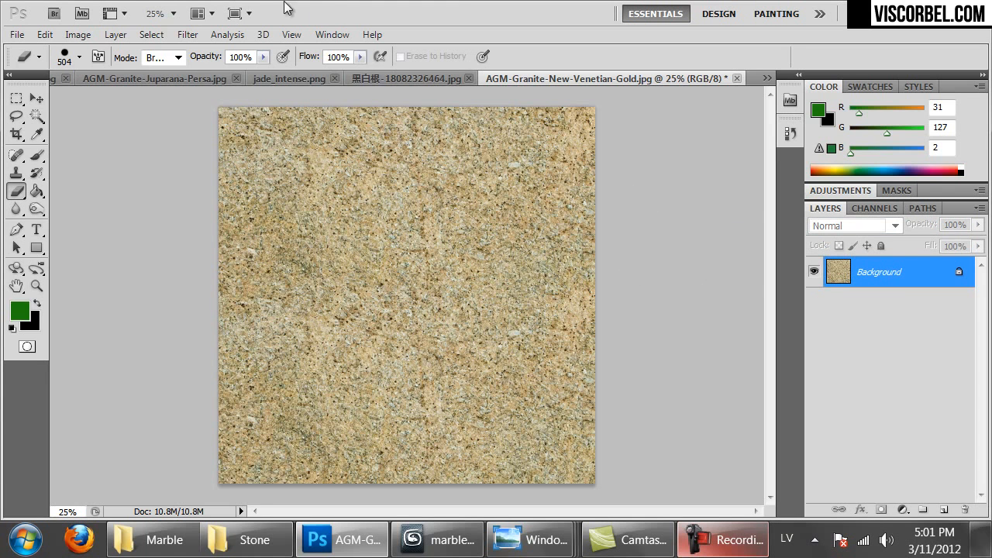
Apply Offset +700 right, +700 down with Wrap Around, then inspect the seams
click(188, 34)
click(341, 416)
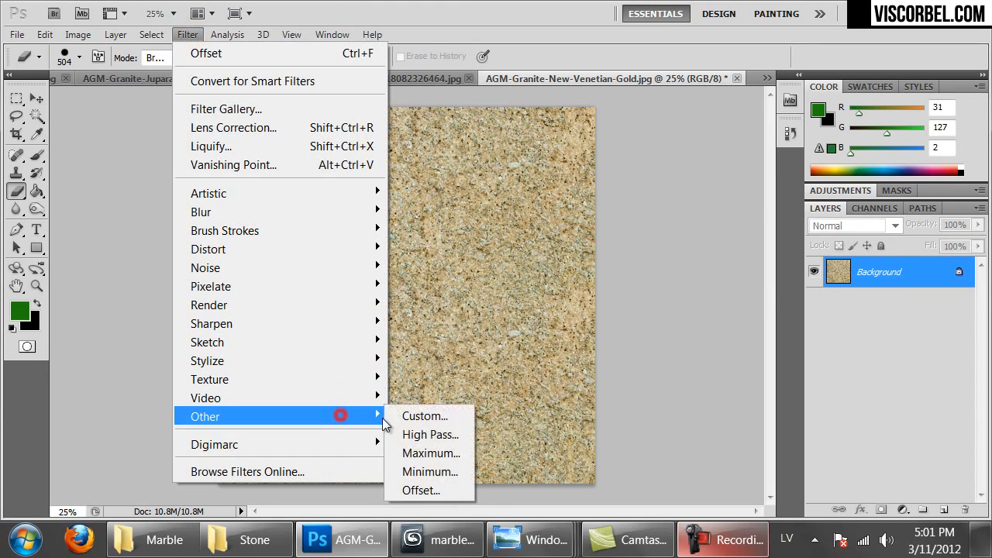
click(412, 492)
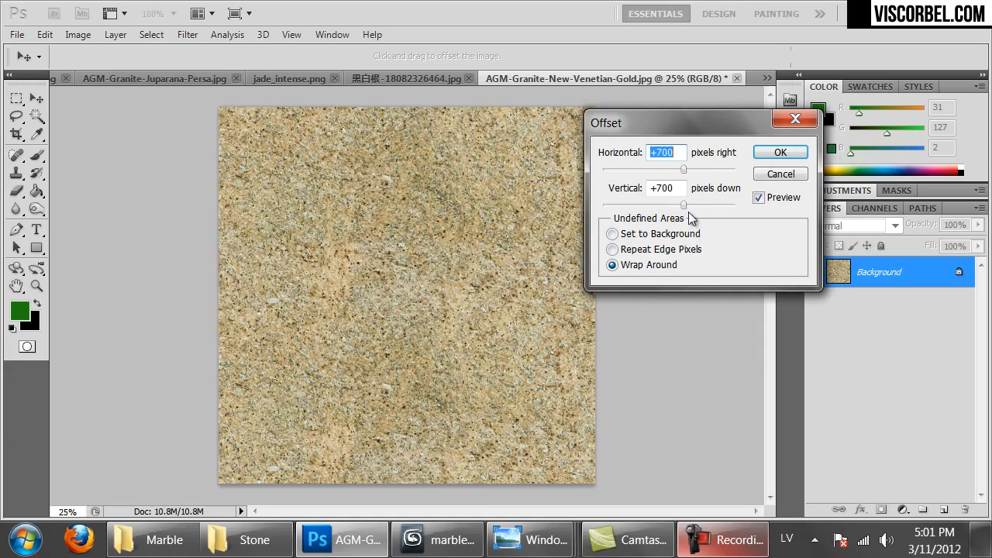
click(780, 151)
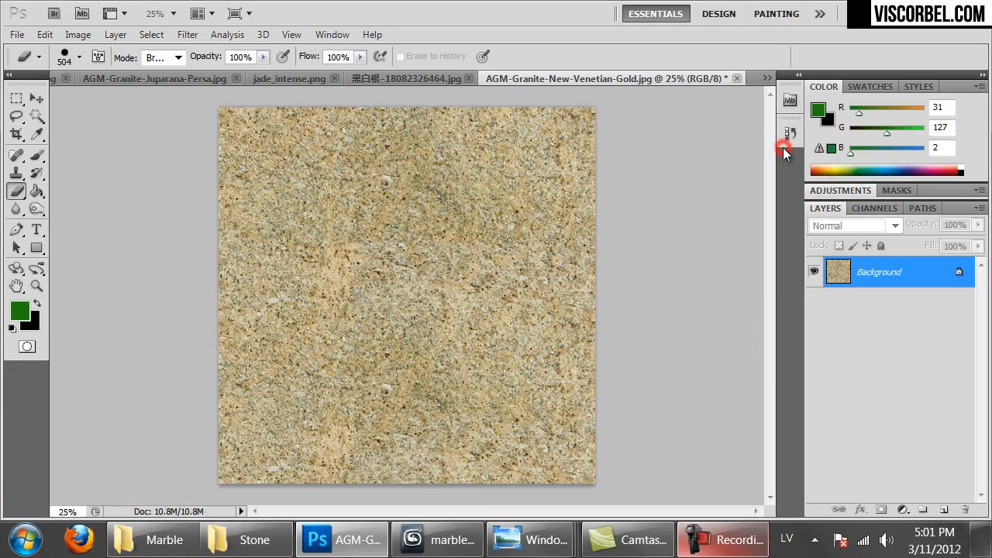
key(ctrl+1)
drag(466, 357, 460, 284)
key(ctrl+minus)
key(ctrl+minus)
key(ctrl+minus)
key(ctrl+minus)
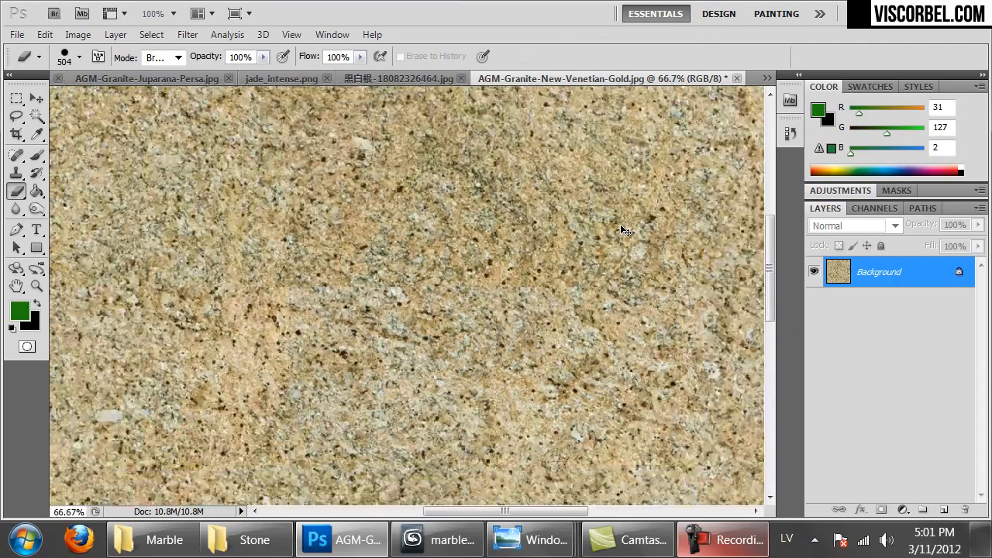
With a 123 px Clone Stamp, clone clean granite over the central seam and light patch
right_click(469, 293)
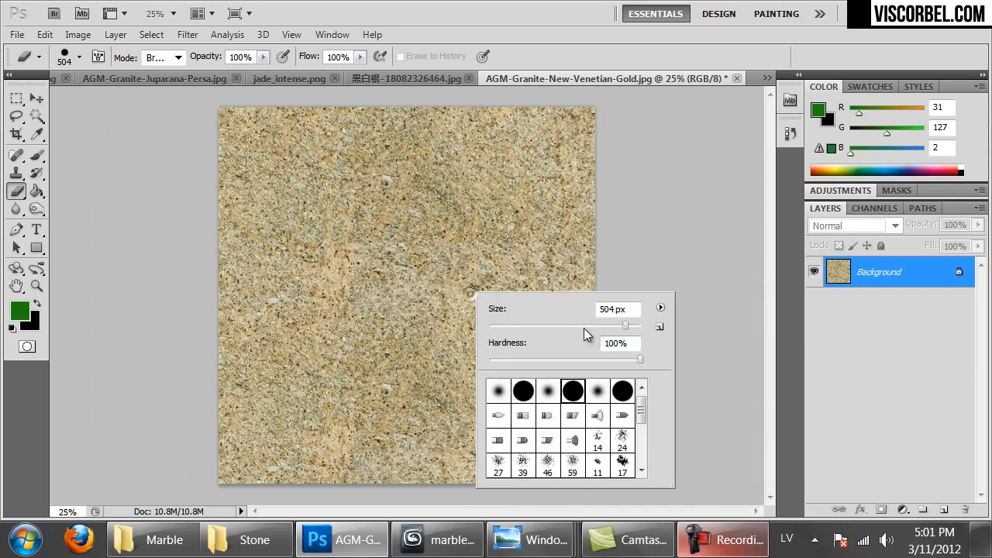
click(16, 175)
right_click(501, 291)
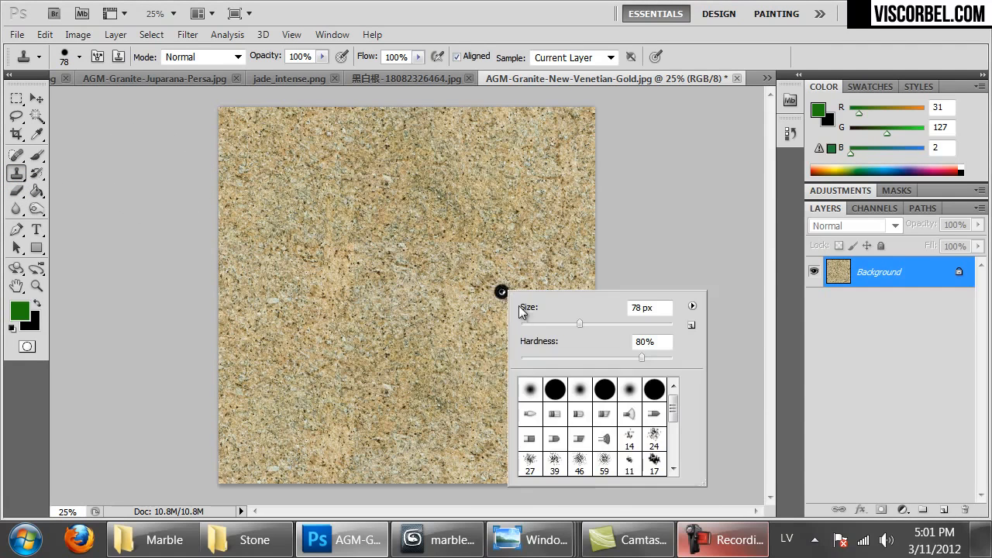
drag(594, 328, 605, 324)
alt+click(454, 281)
mouse_move(463, 245)
mouse_down()
mouse_move(502, 232)
mouse_move(577, 249)
mouse_move(428, 240)
mouse_move(384, 245)
mouse_move(386, 252)
mouse_up()
alt+click(394, 207)
drag(334, 234, 319, 268)
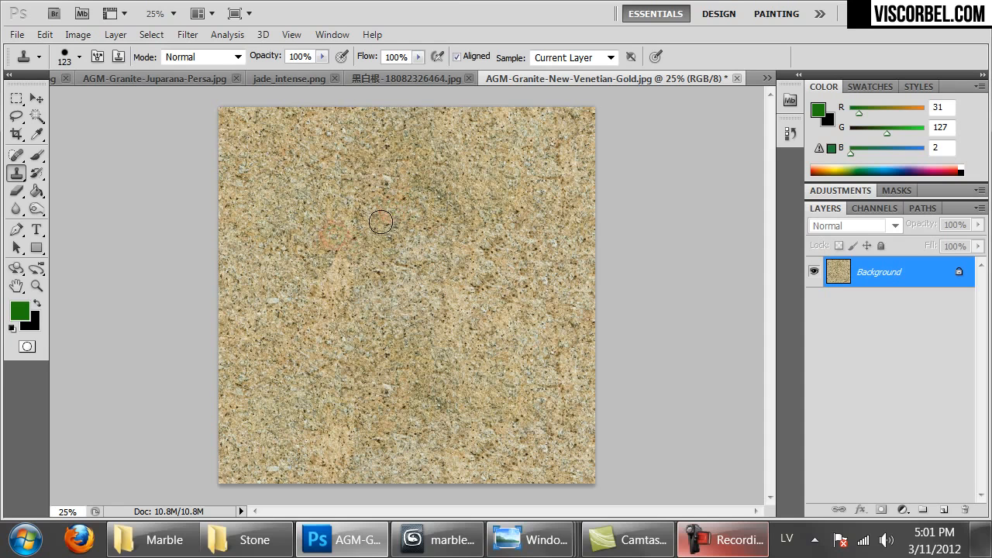
Check the texture zoomed in and clone over the remaining seam above centre
key(ctrl+1)
drag(417, 220, 593, 331)
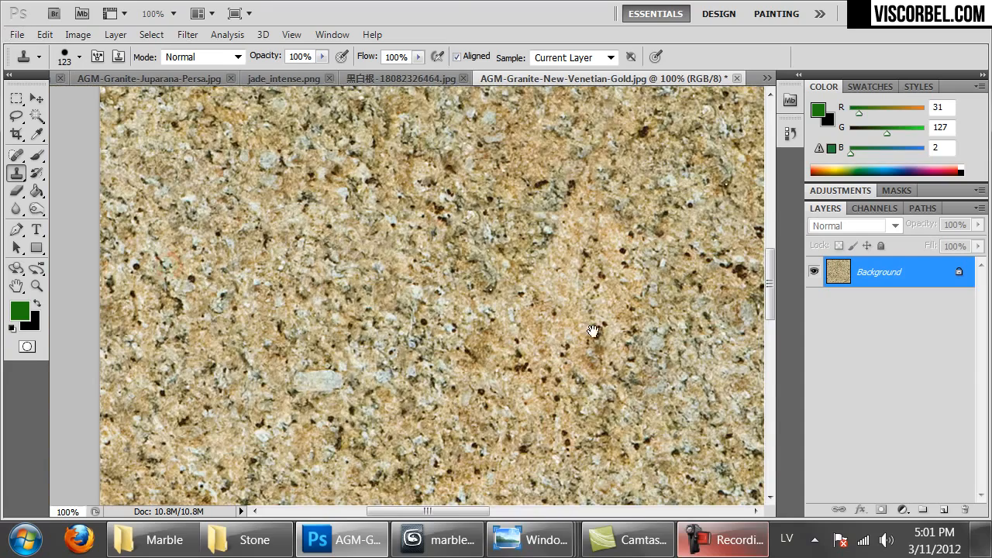
drag(482, 368, 462, 131)
mouse_move(531, 280)
mouse_down()
mouse_move(448, 301)
mouse_move(435, 336)
mouse_move(453, 306)
mouse_move(452, 99)
mouse_move(434, 190)
mouse_up()
alt+click(630, 282)
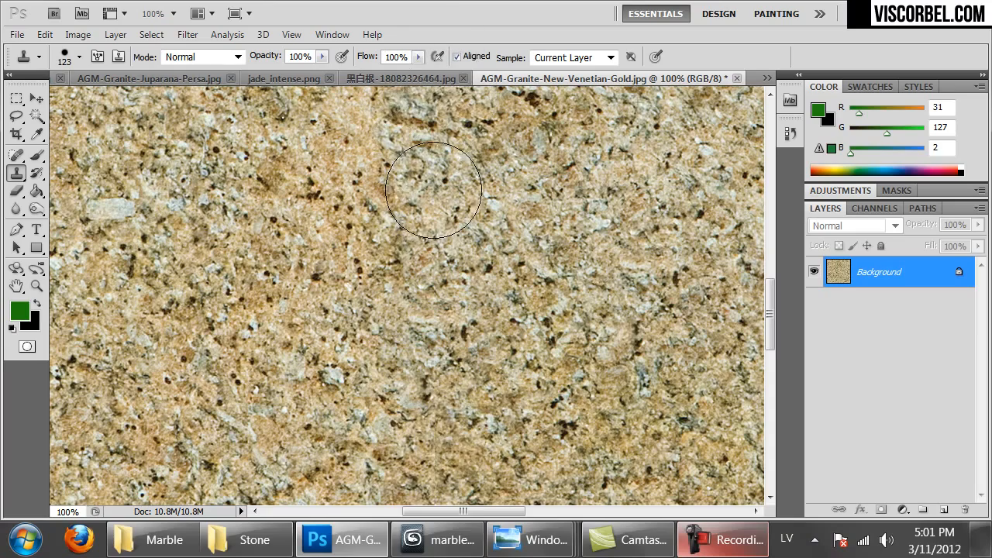
key(ctrl+minus)
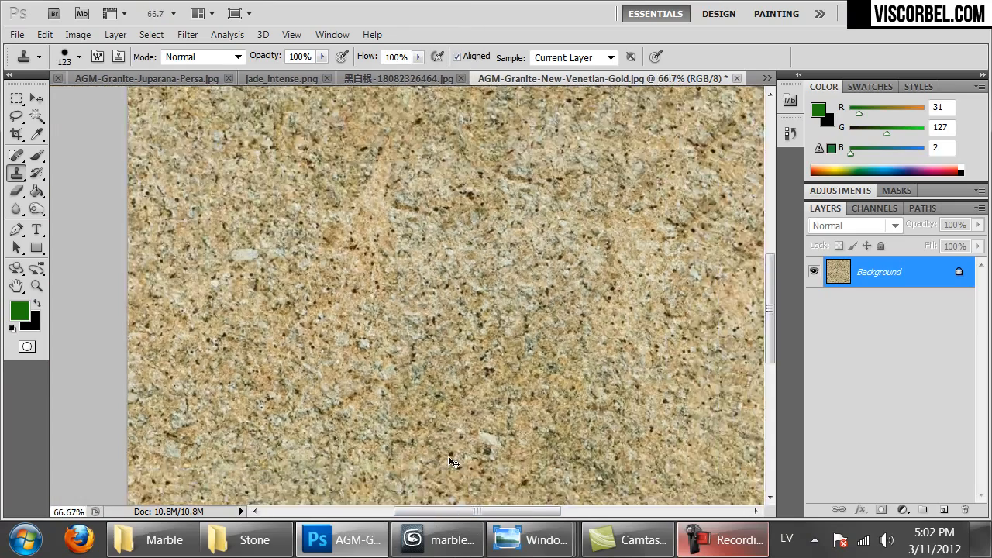
key(ctrl+minus)
key(ctrl+minus)
key(ctrl+minus)
alt+click(341, 369)
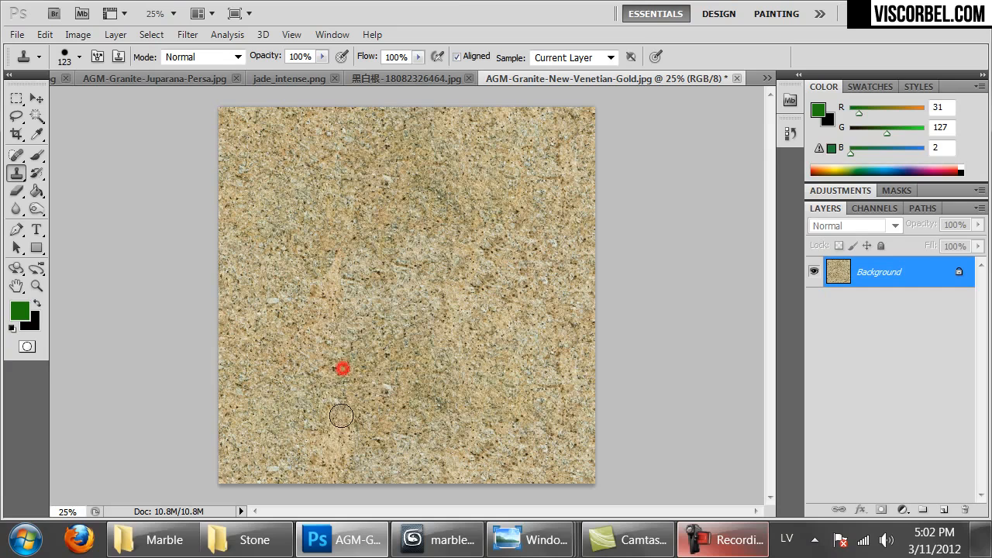
drag(328, 222, 323, 107)
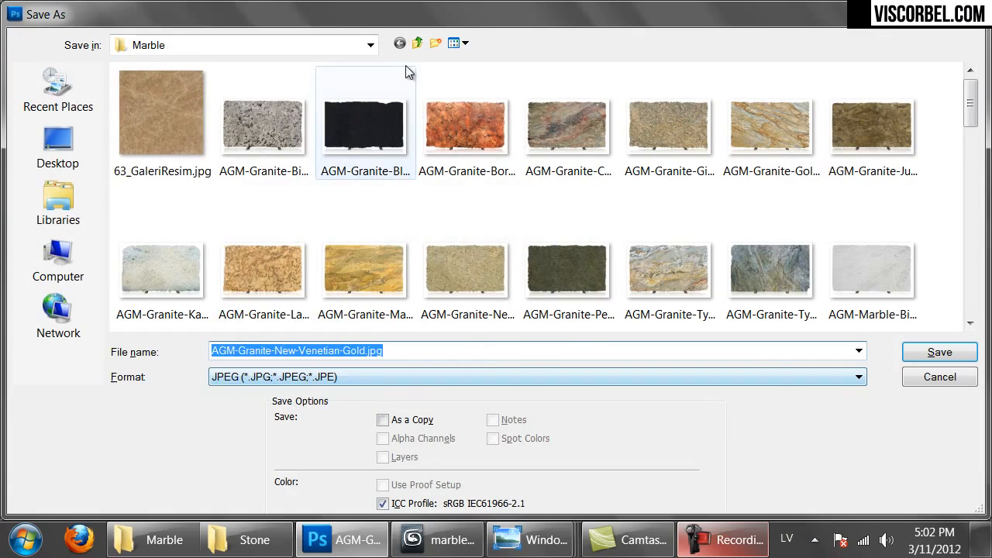
Save the texture as PNG named granite_venetian_gold in MAT > Textures > Marble
click(369, 45)
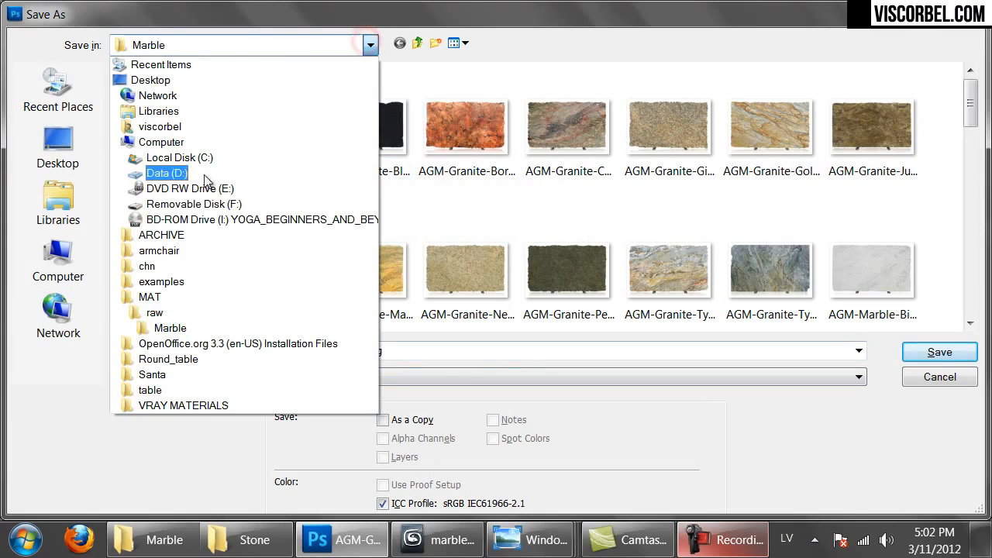
click(149, 298)
double_click(164, 129)
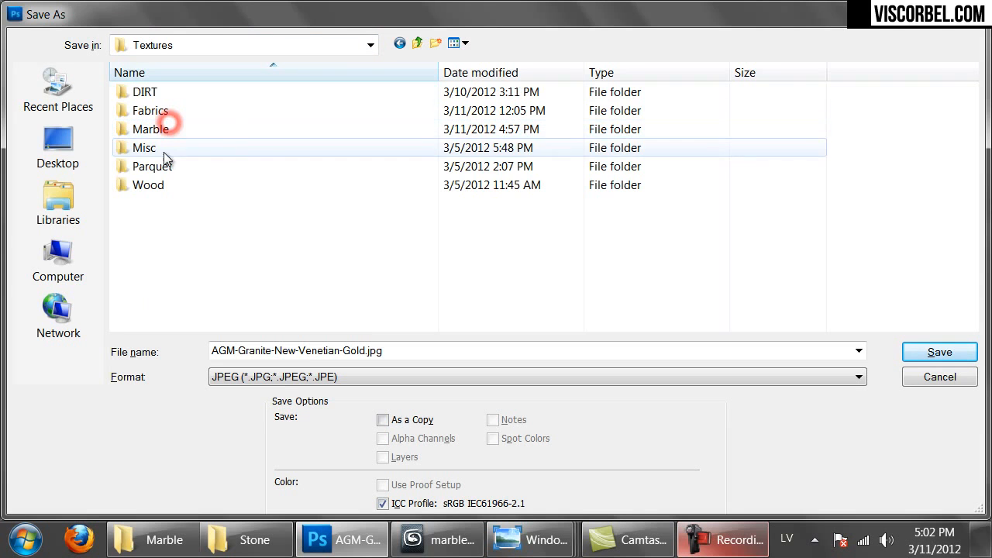
double_click(168, 130)
click(286, 378)
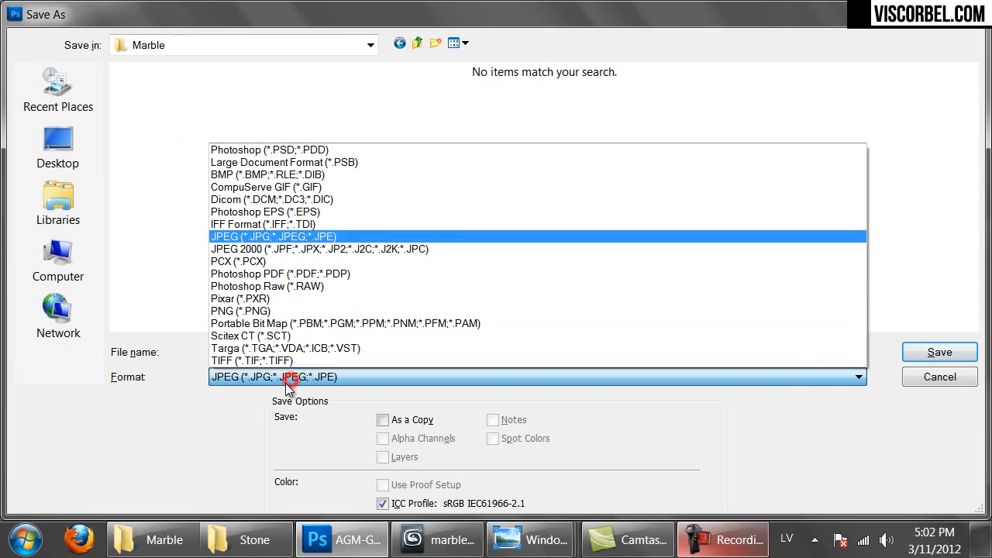
click(240, 300)
click(255, 376)
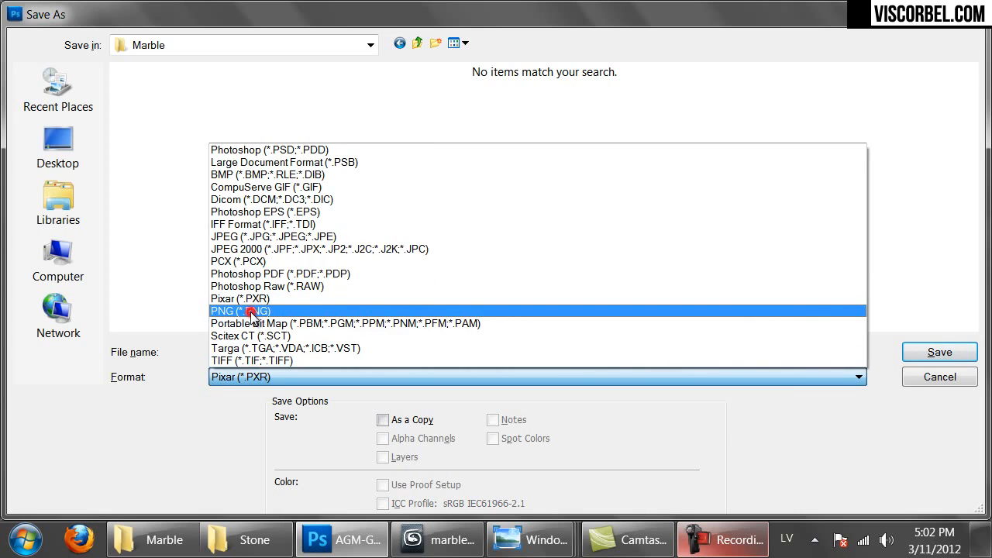
click(249, 310)
click(260, 350)
text(granite_v)
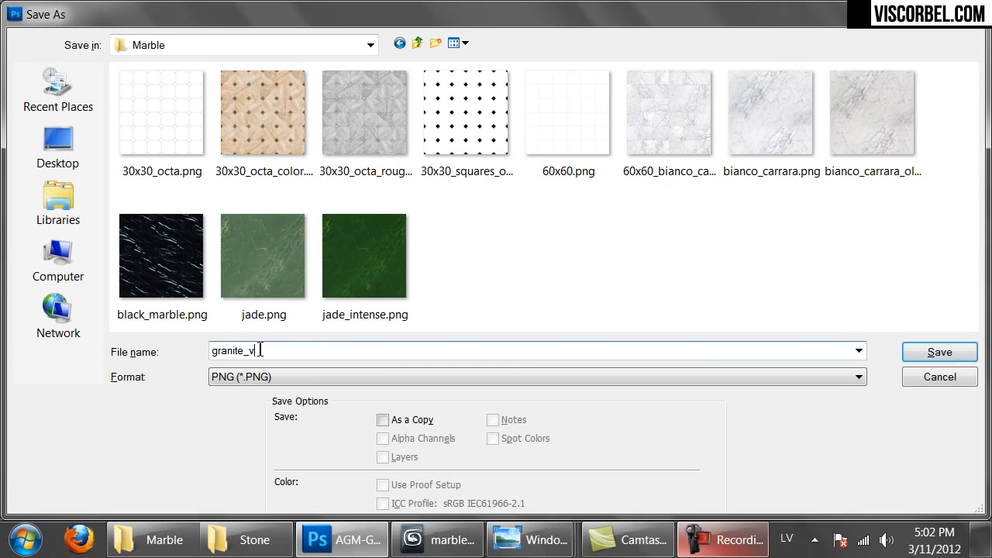
text(enetian_gold)
key(Return)
key(Return)
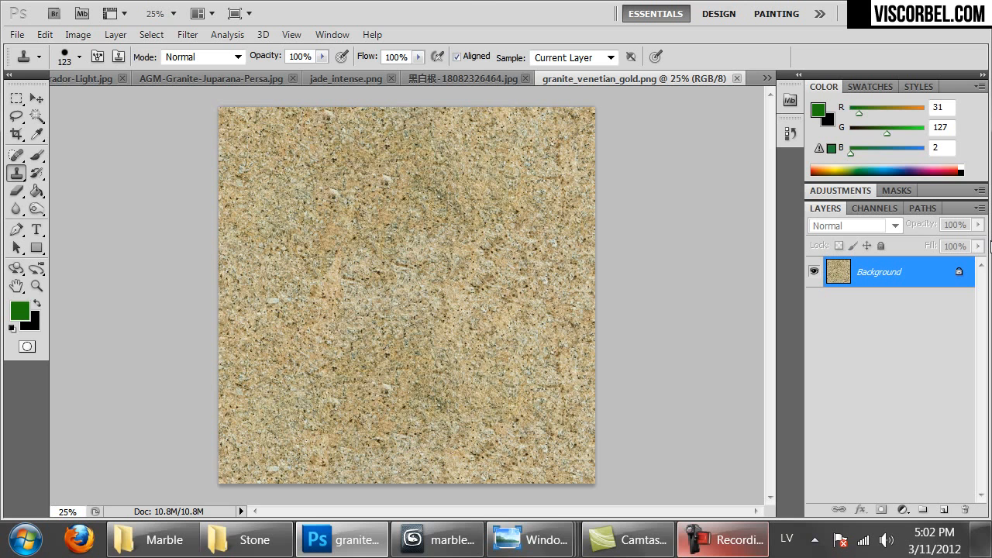
Convert the granite to greyscale with Black & White, brightening reds and setting Yellows to -109
key(ctrl+u)
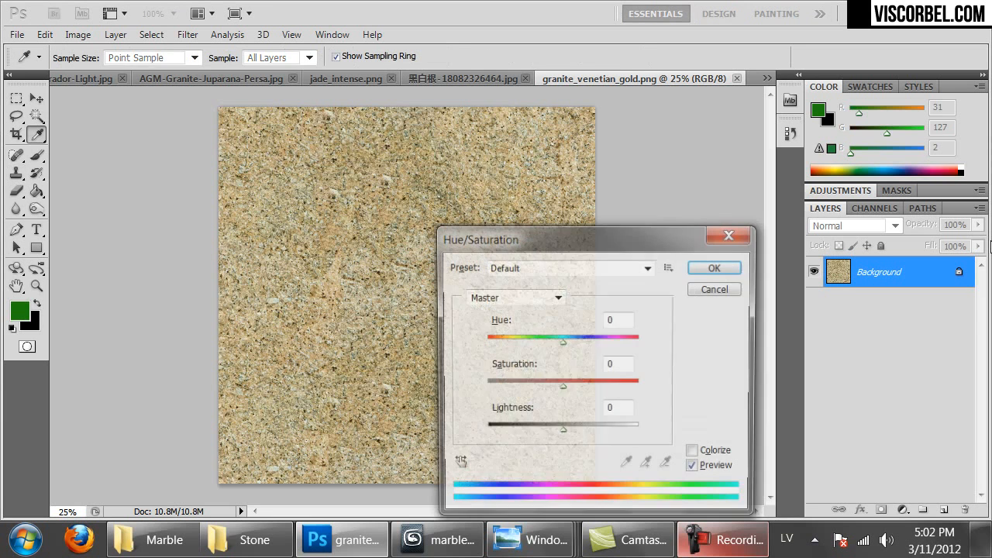
click(714, 288)
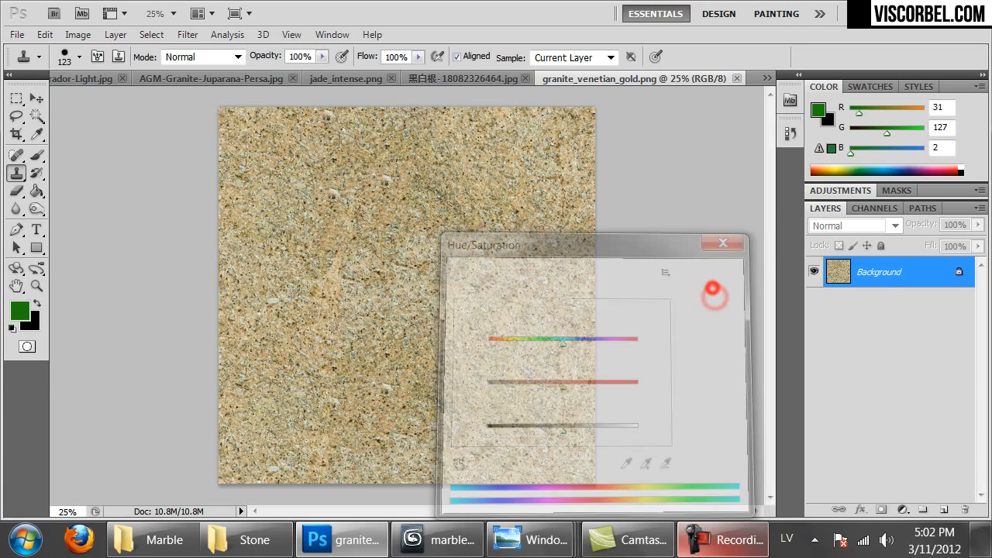
click(70, 33)
click(116, 83)
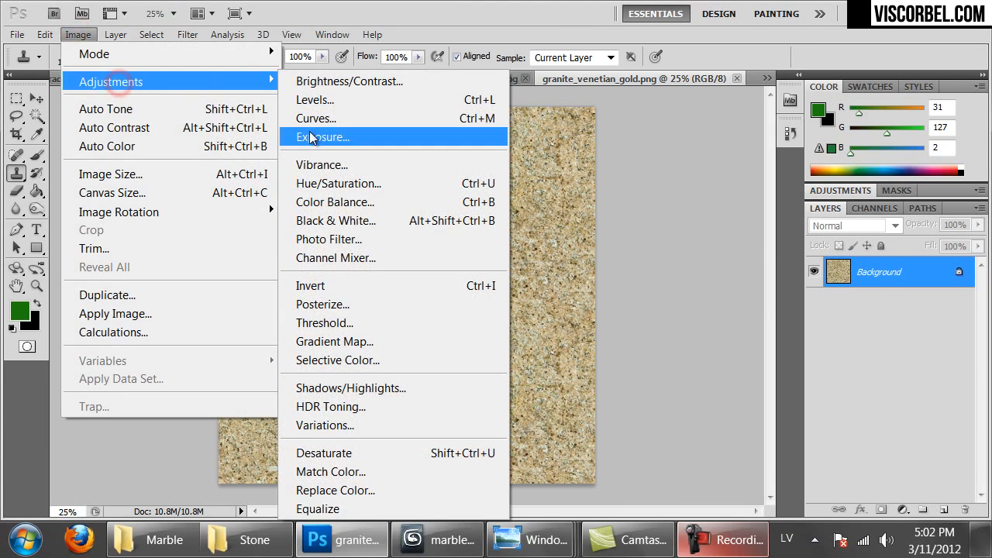
click(336, 220)
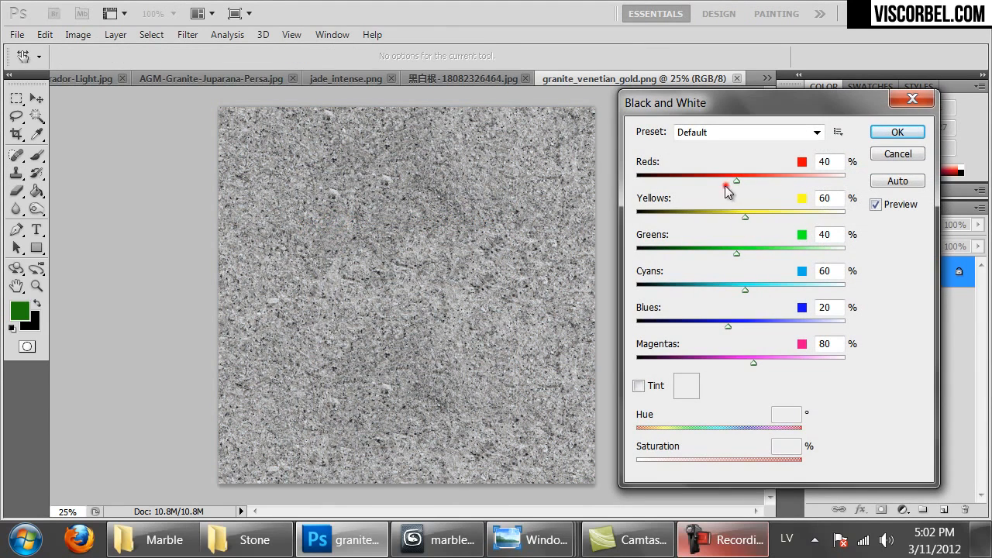
drag(695, 179, 649, 193)
drag(763, 203, 685, 218)
drag(753, 179, 791, 182)
drag(651, 220, 674, 220)
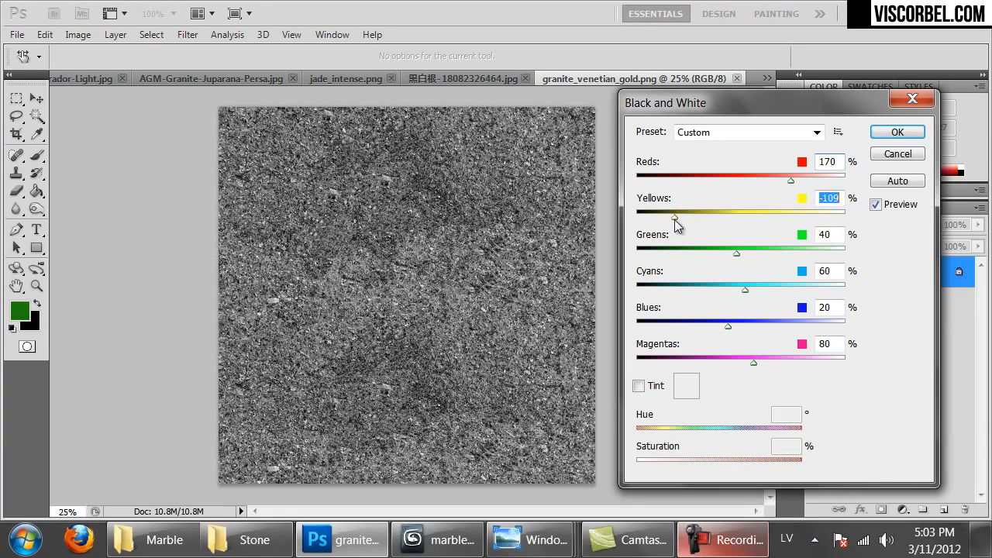
click(890, 134)
Save the greyscale copy as granite_venetian_gold_bump.png, accepting the PNG options
key(s)
key(ctrl+1)
key(ctrl+minus)
key(ctrl+minus)
key(ctrl+minus)
key(ctrl+minus)
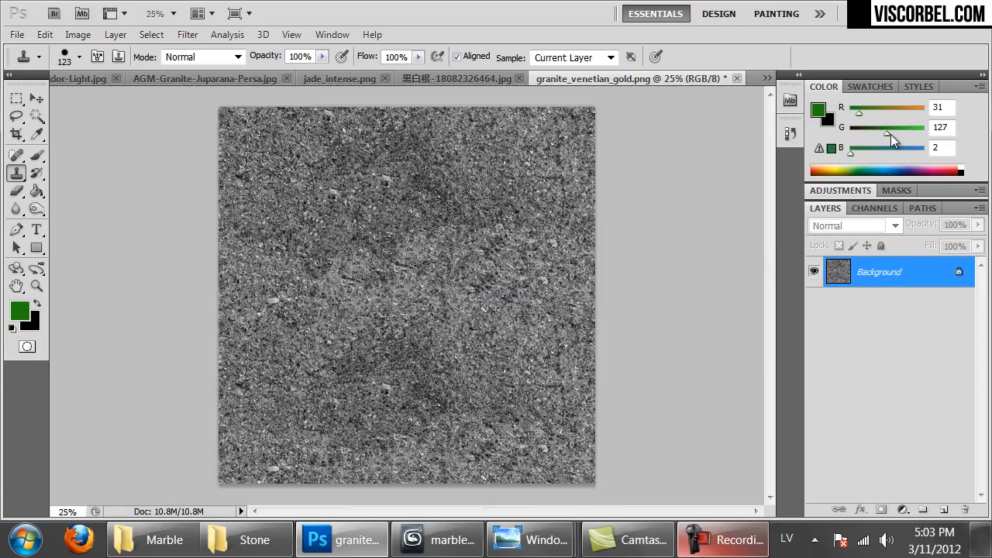
key(ctrl+shift+s)
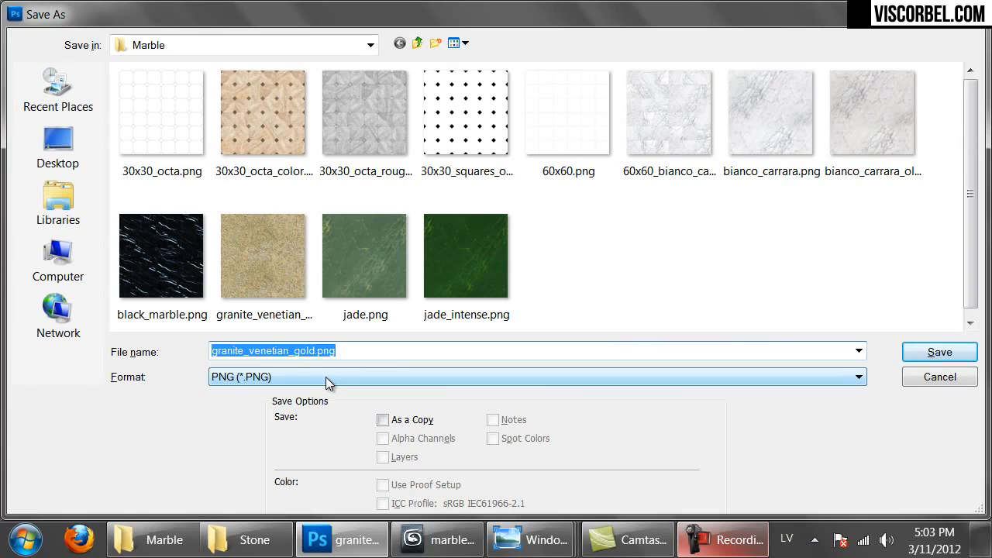
click(325, 355)
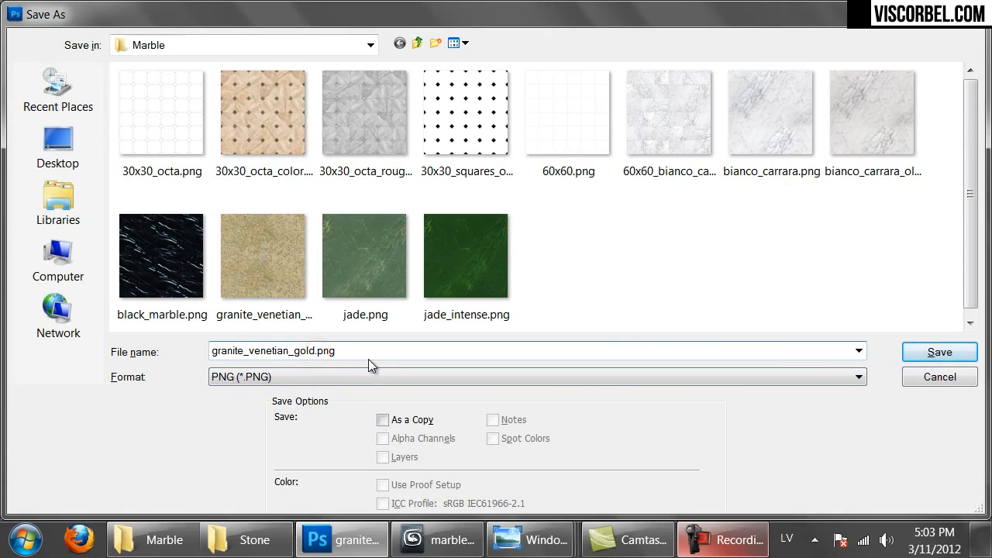
text(_bump)
key(Return)
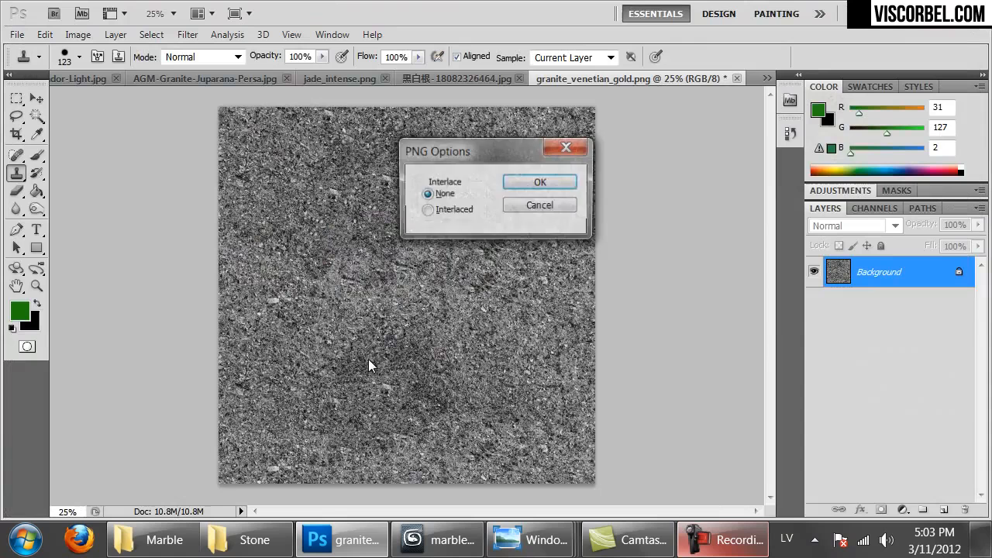
key(Return)
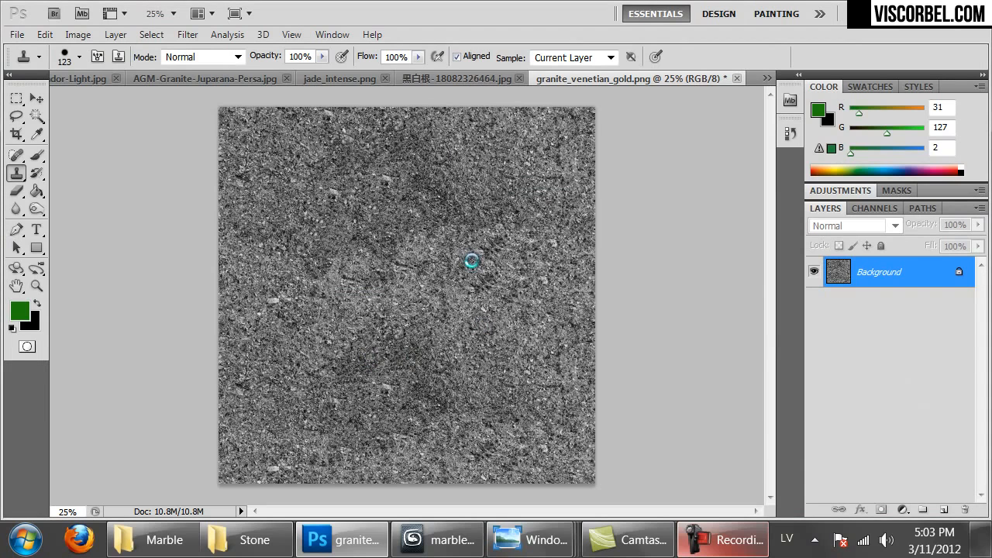
In 3ds Max, create a new VRayMtl in an empty material sample slot
click(438, 540)
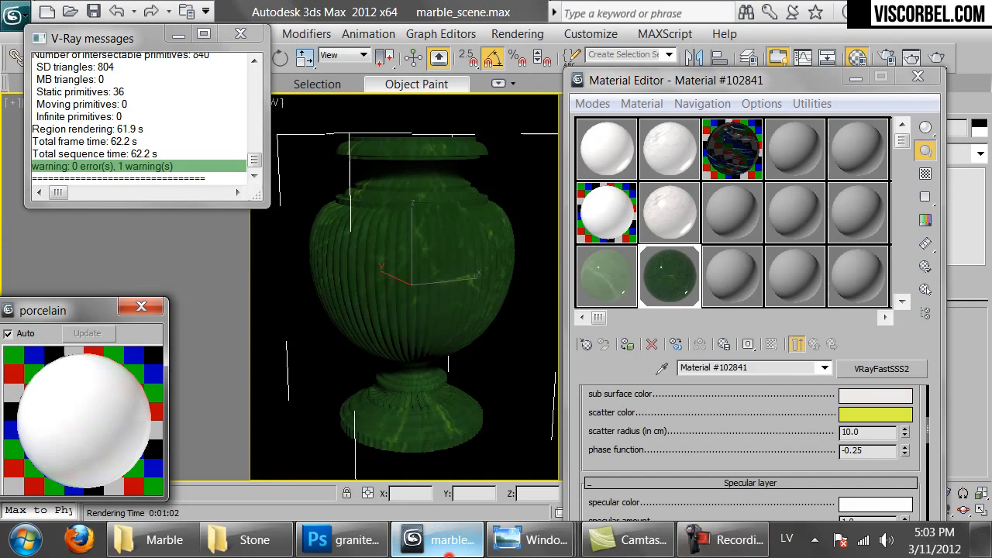
click(747, 223)
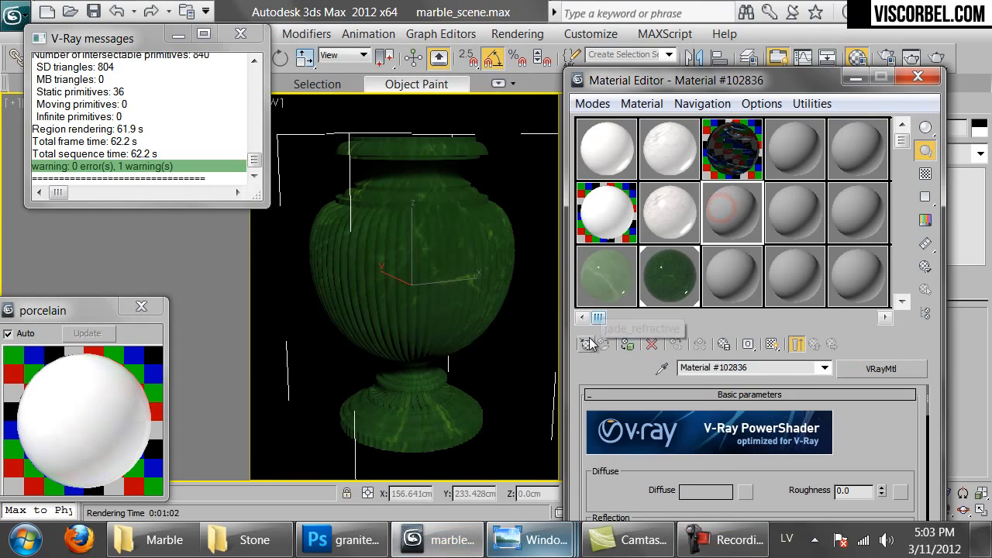
click(586, 344)
double_click(341, 502)
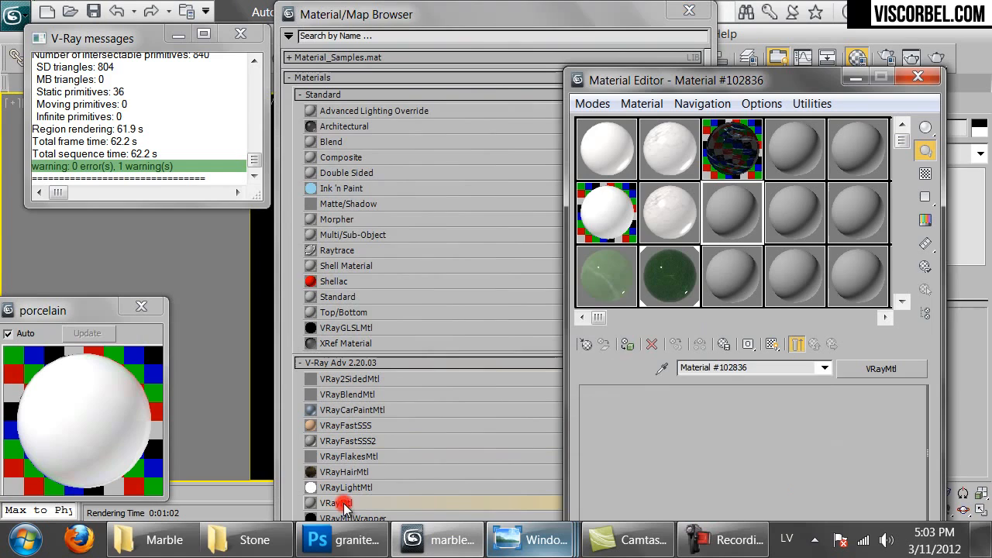
Load the sandy granite bitmap as the VRayMtl diffuse, show it in viewport, and assign it to the vase
click(744, 496)
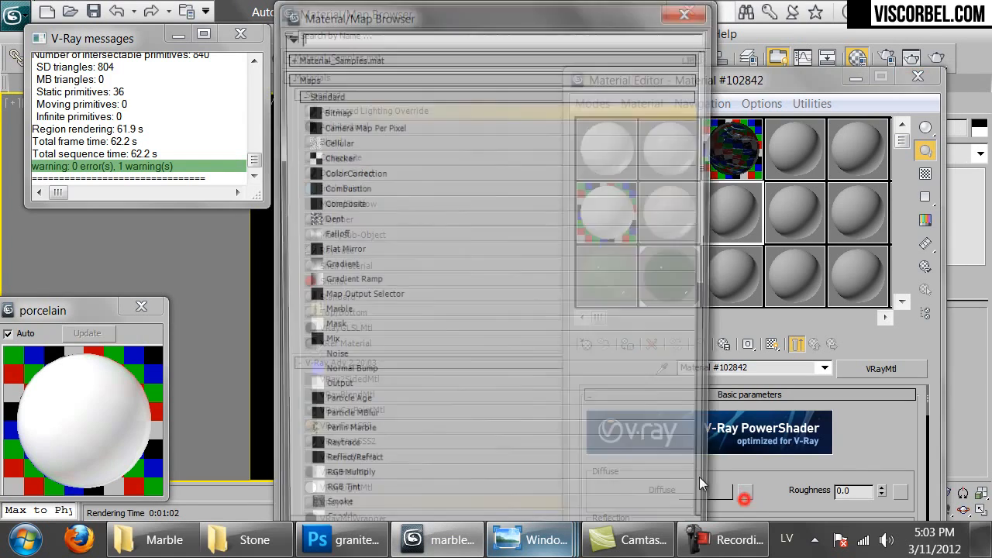
double_click(353, 108)
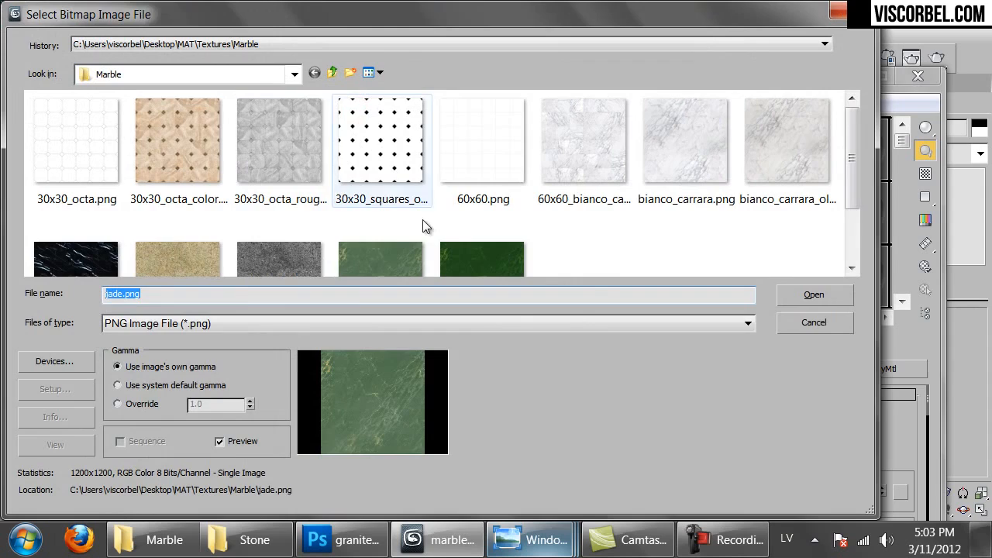
double_click(154, 266)
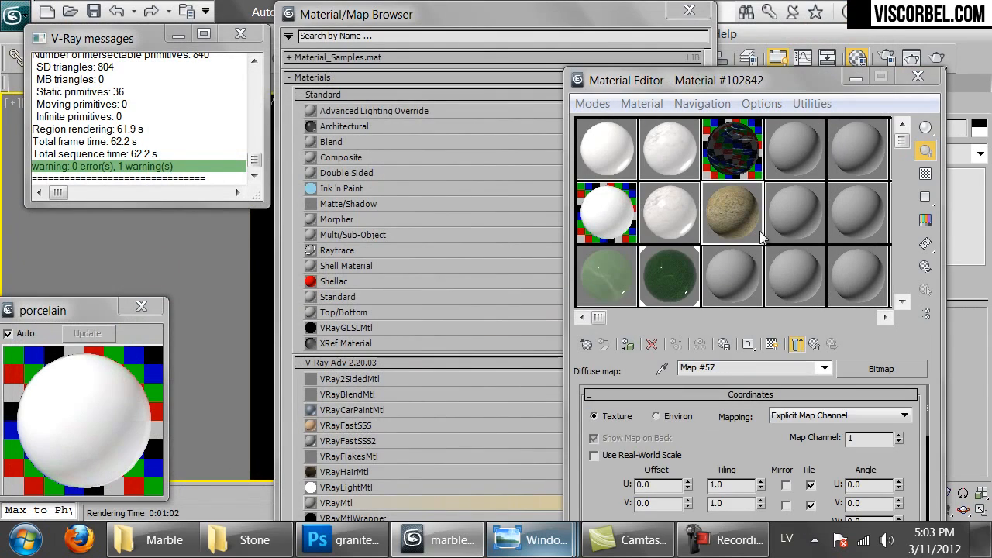
click(689, 10)
click(771, 344)
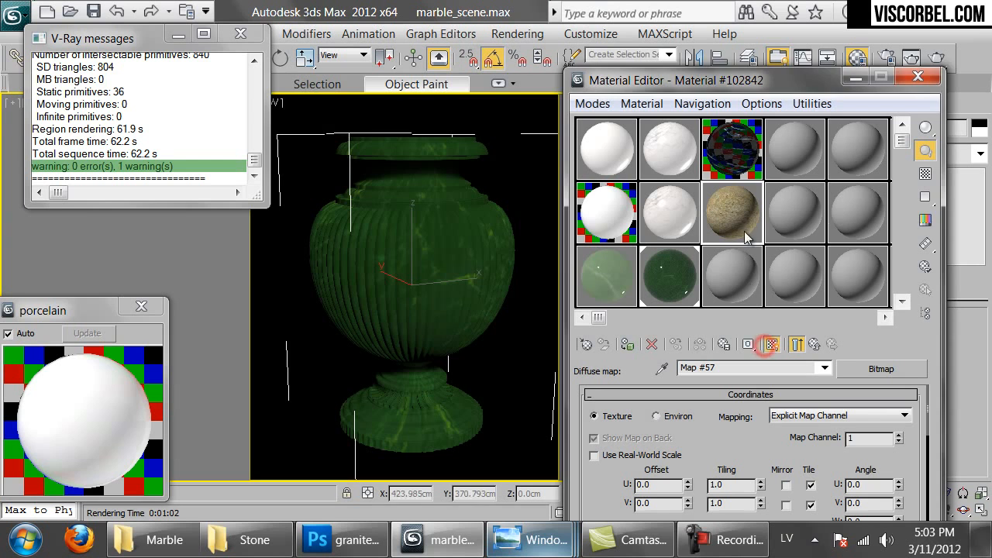
drag(732, 213, 446, 277)
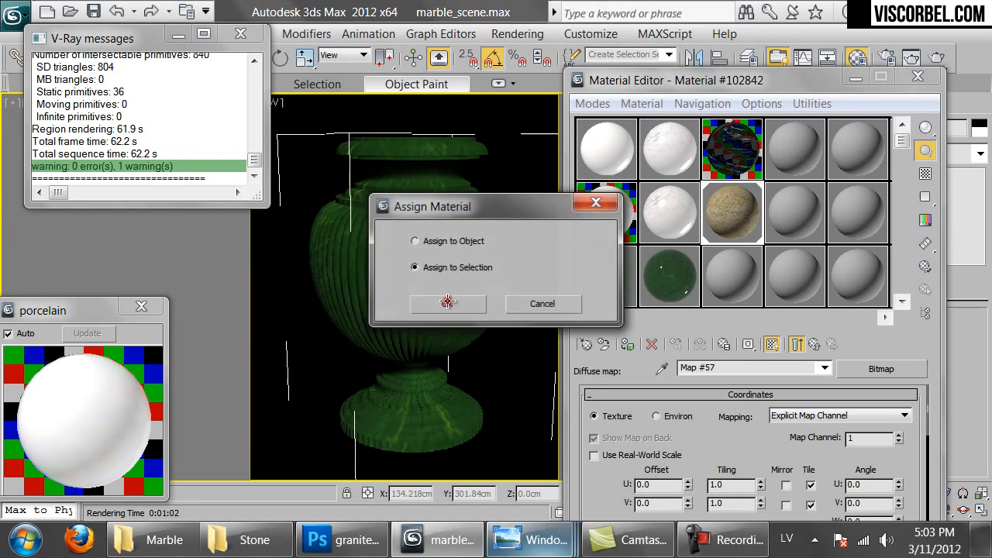
click(448, 304)
Tile the diffuse bitmap 2.0 in U and V and preview the map enlarged
drag(736, 485, 553, 458)
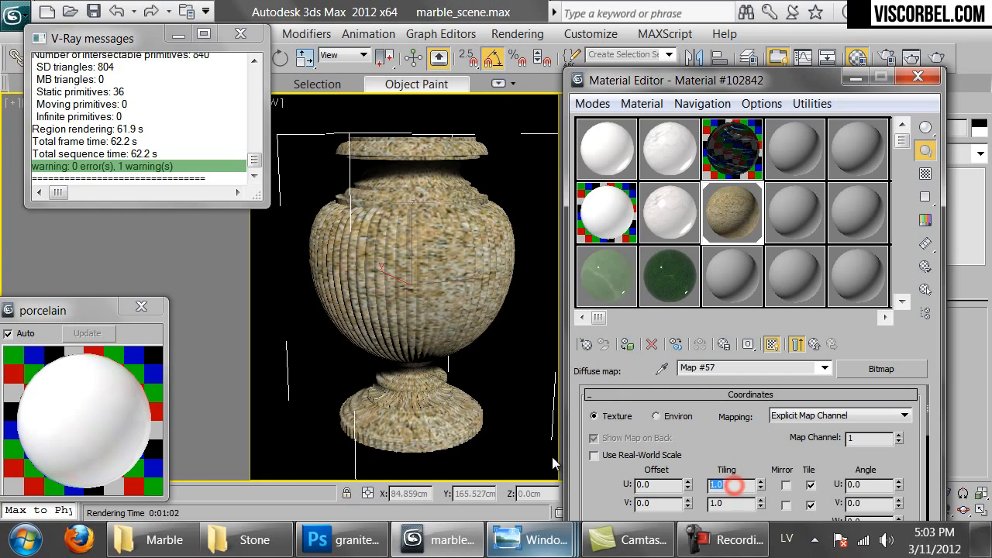
text(2)
key(Tab)
text(2)
key(Return)
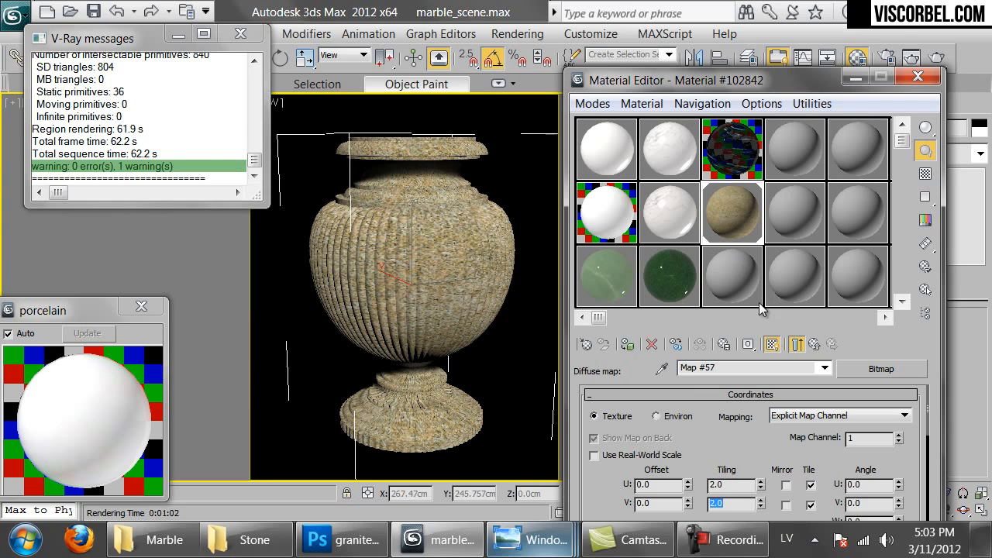
double_click(735, 227)
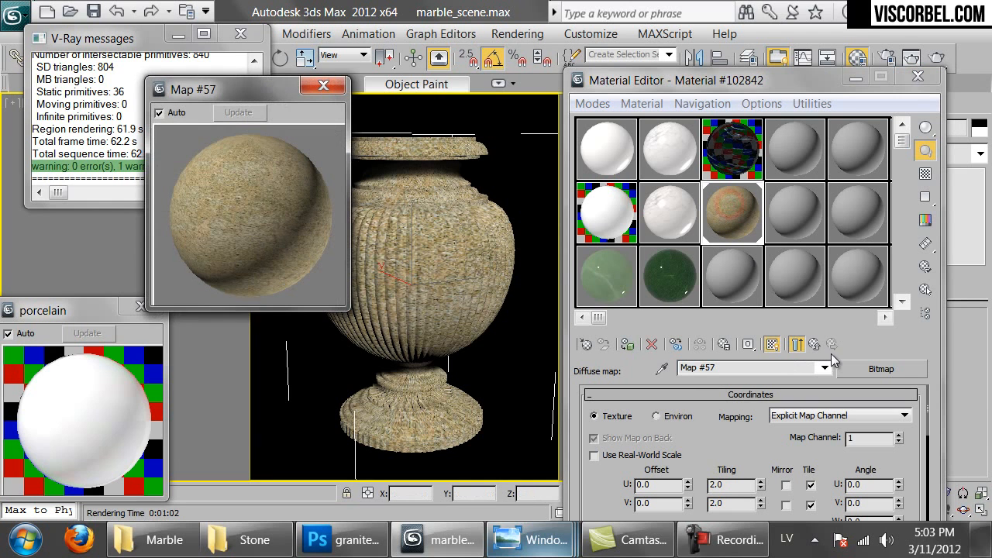
Set the granite material's Reflect colour to dark grey (Value 34)
click(821, 348)
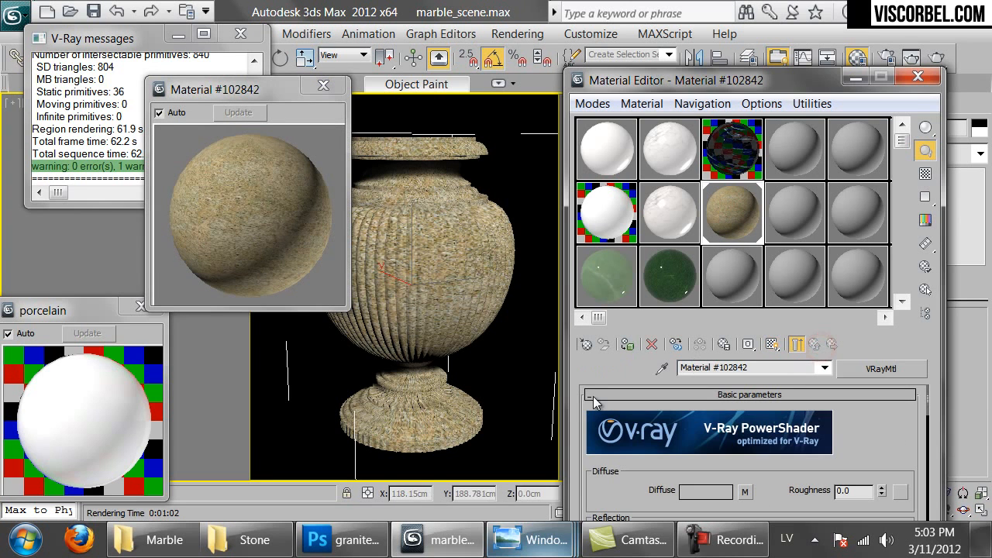
scroll(790, 480, down, 5)
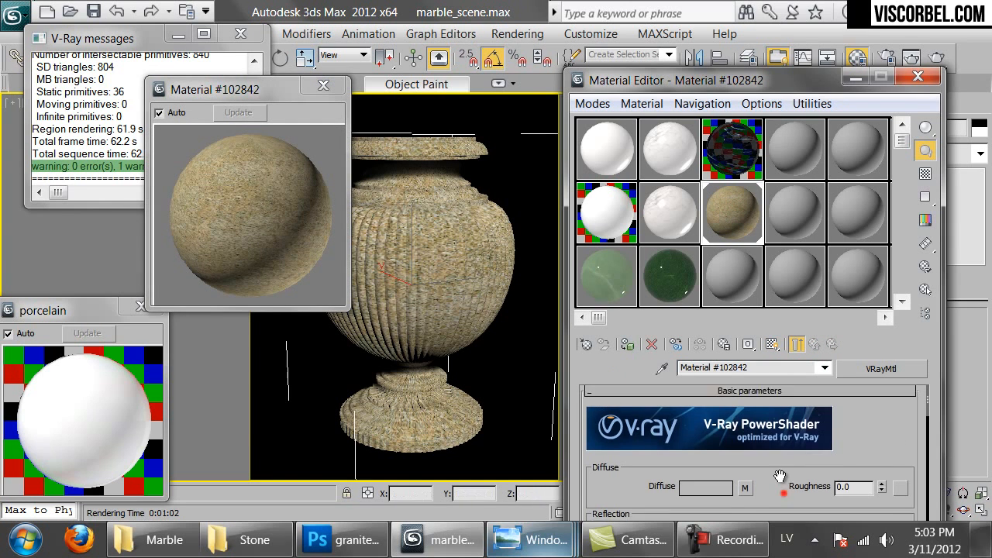
click(688, 425)
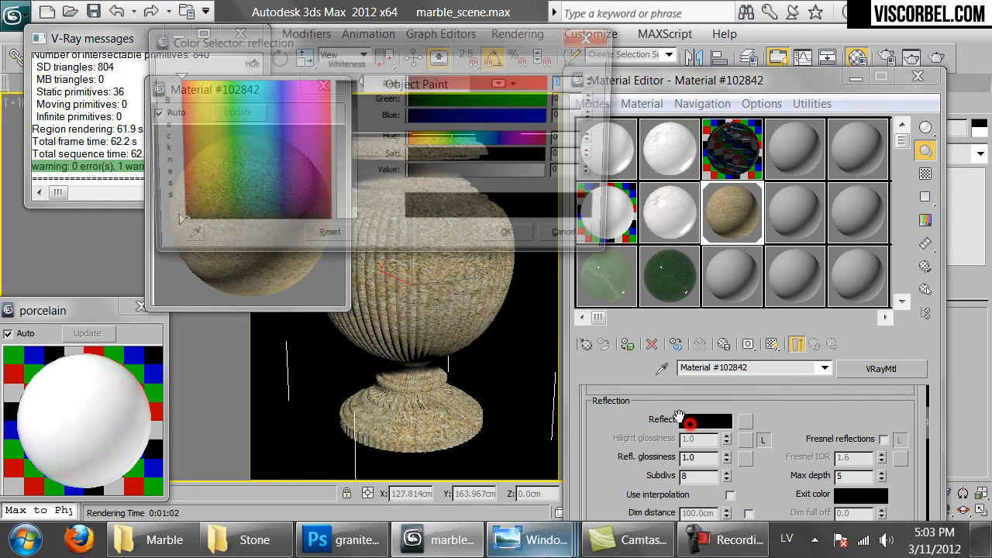
click(426, 171)
click(510, 238)
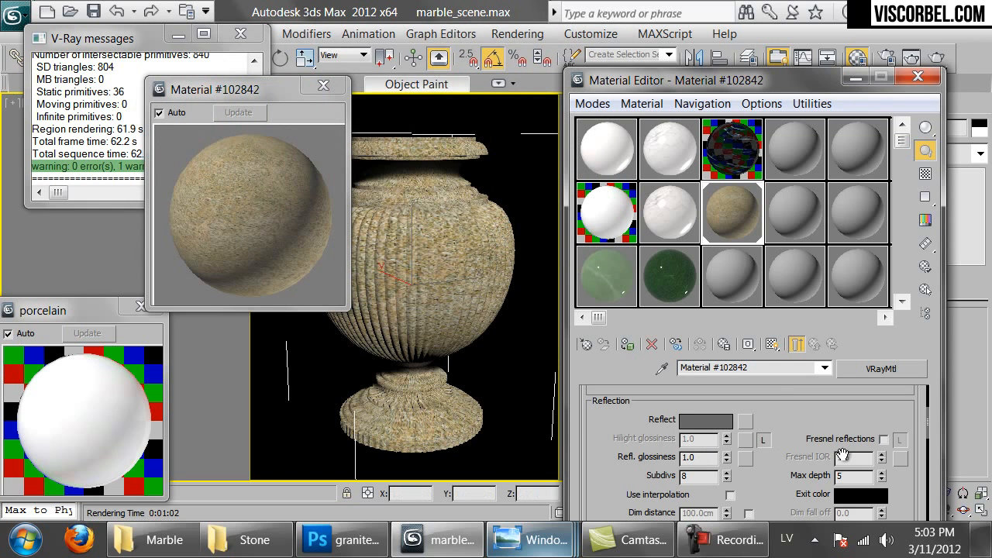
Unlock Fresnel IOR and set it to 3.0, with reflection glossiness 0.8 and a checker preview background
click(898, 440)
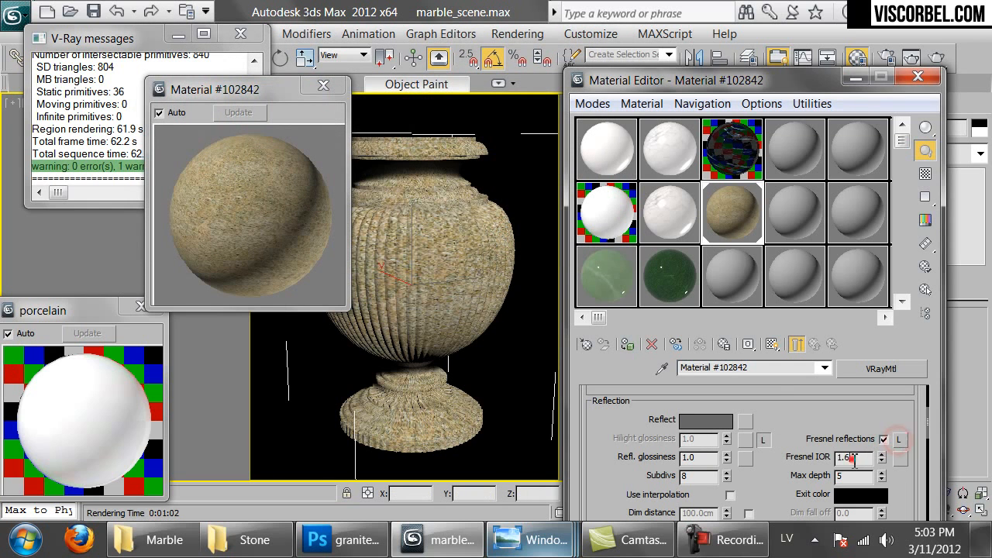
double_click(845, 458)
click(925, 173)
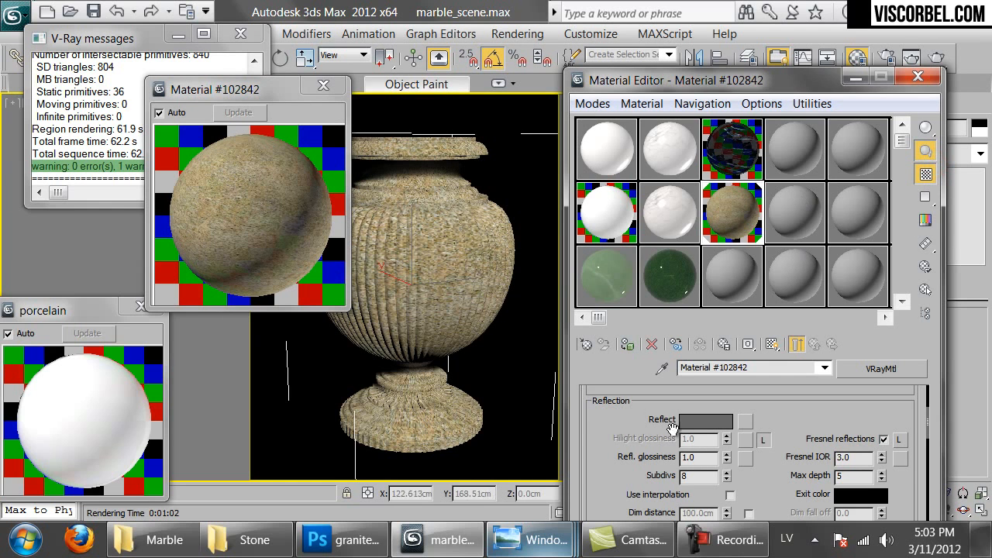
double_click(702, 458)
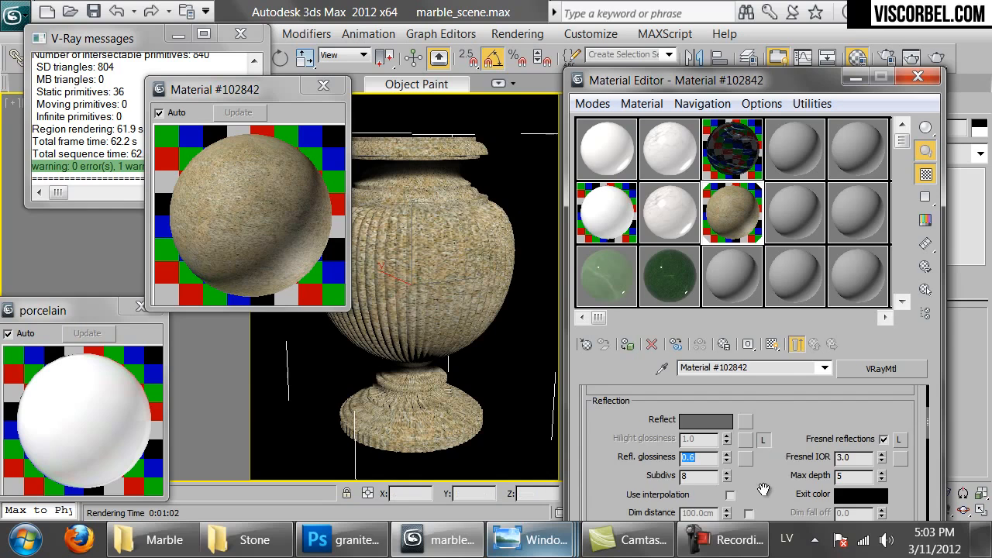
scroll(763, 489, down, 15)
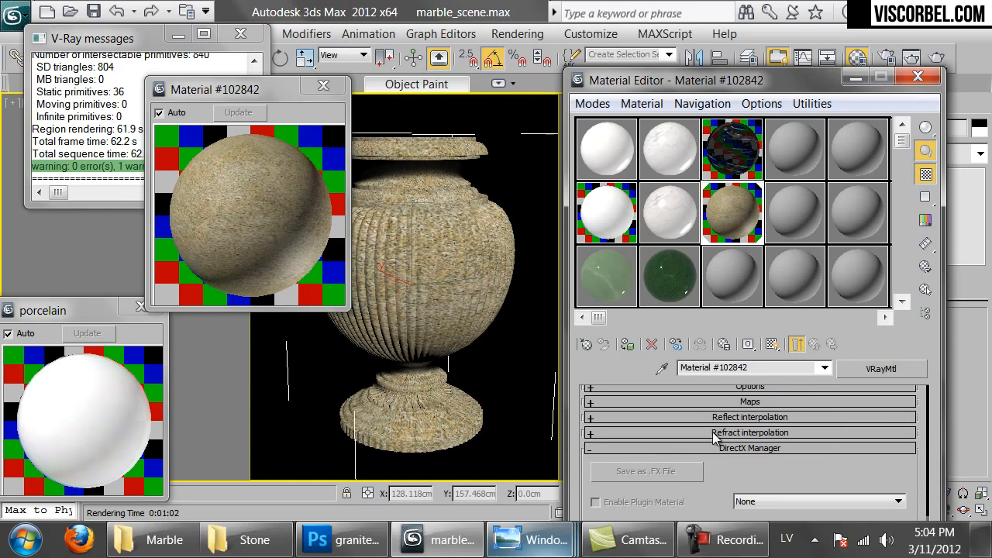
Load granite_venetian_gold_bump.png as a Bitmap in the Maps rollout's Bump slot
click(708, 403)
drag(593, 479, 610, 367)
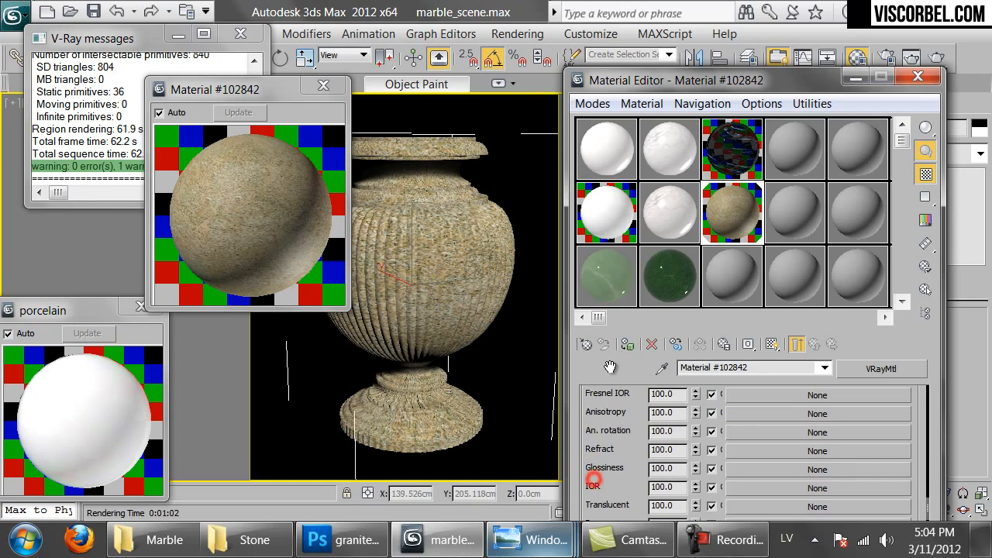
scroll(693, 451, down, 4)
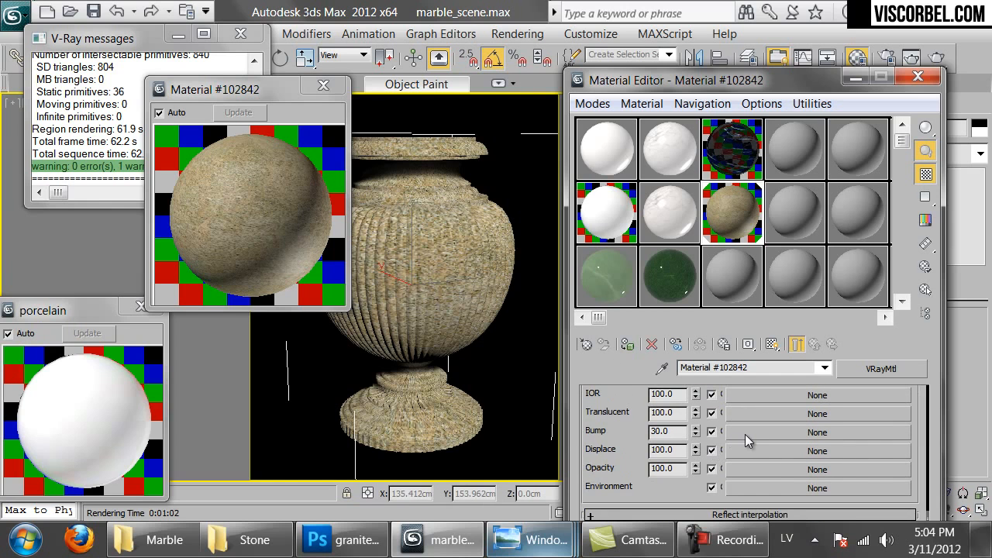
click(746, 432)
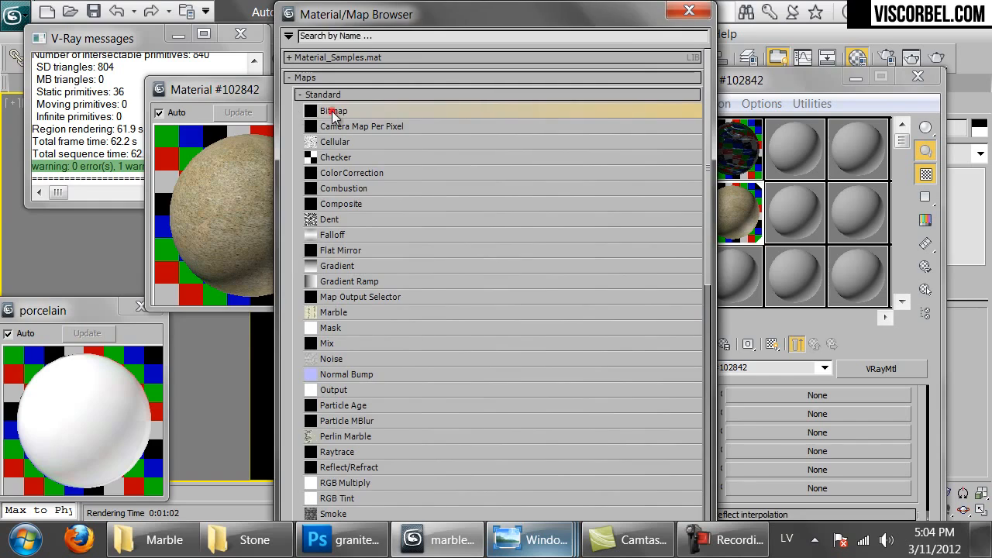
double_click(333, 113)
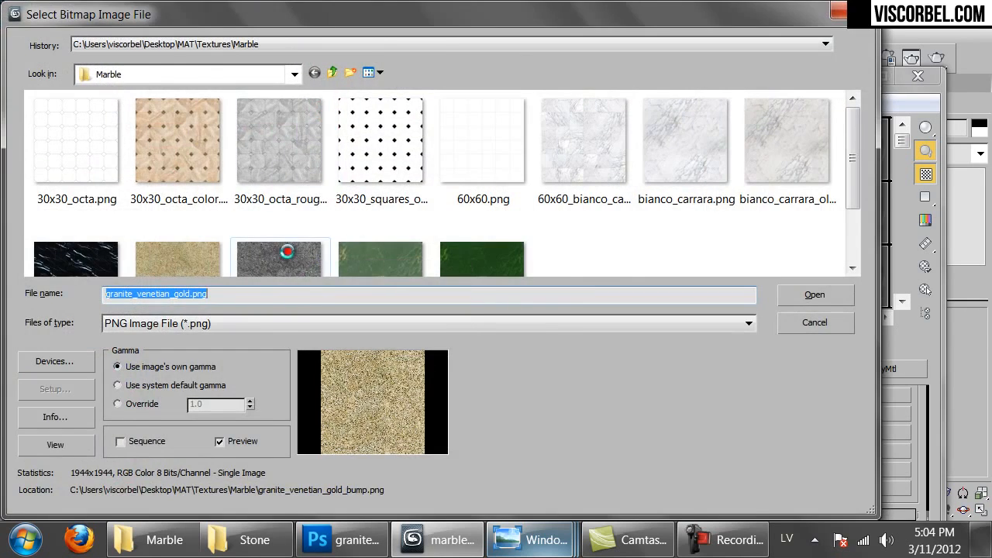
double_click(287, 251)
Tile the bump bitmap 2.0 in U and V and set its Filtering to None
drag(726, 484, 585, 442)
text(2)
key(Return)
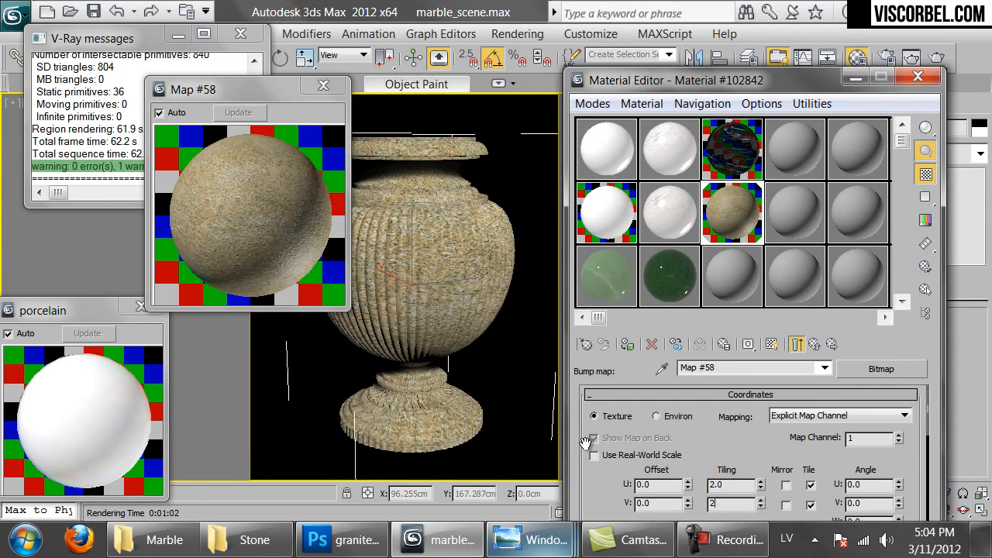
drag(618, 502, 665, 252)
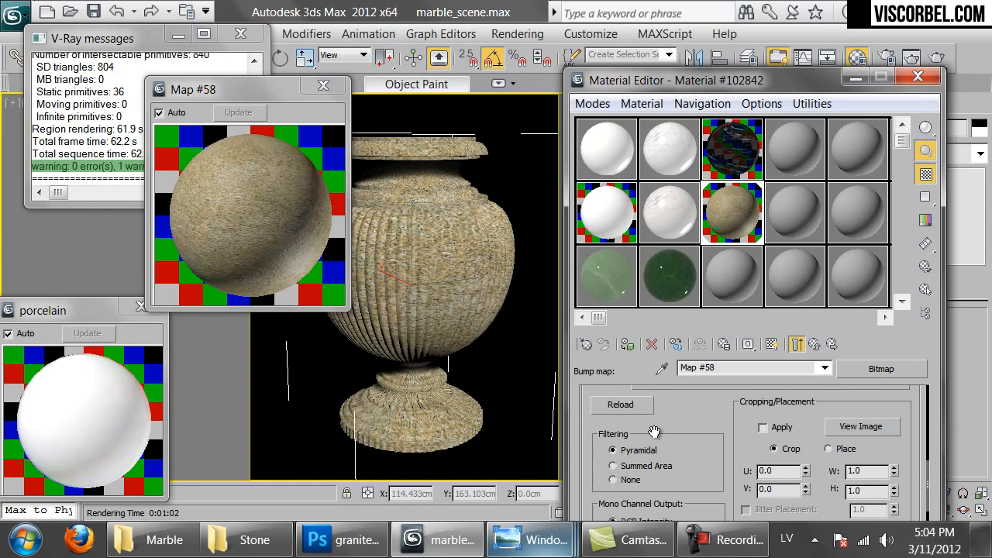
click(611, 481)
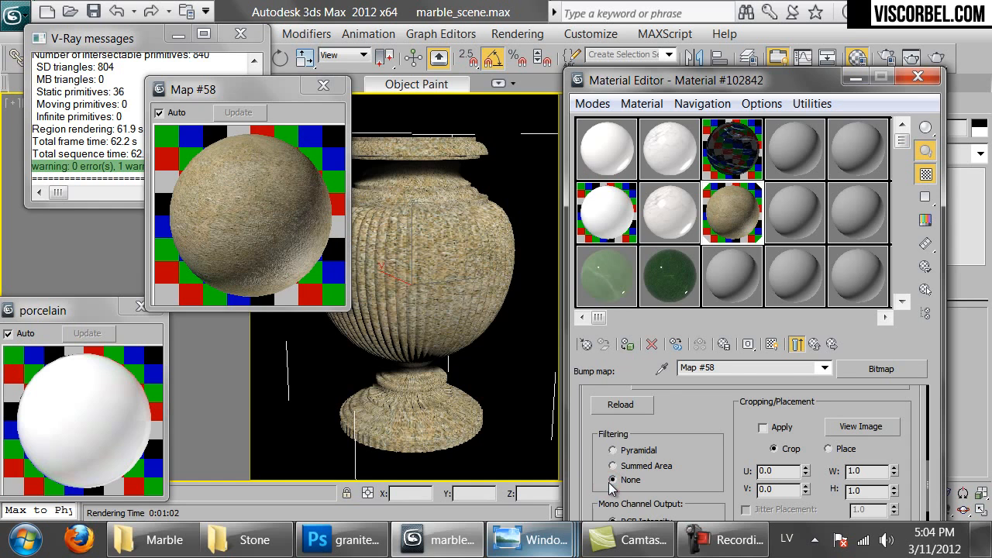
Render the vase in the V-Ray frame buffer and zoom in on the granite flutes and neck
click(937, 60)
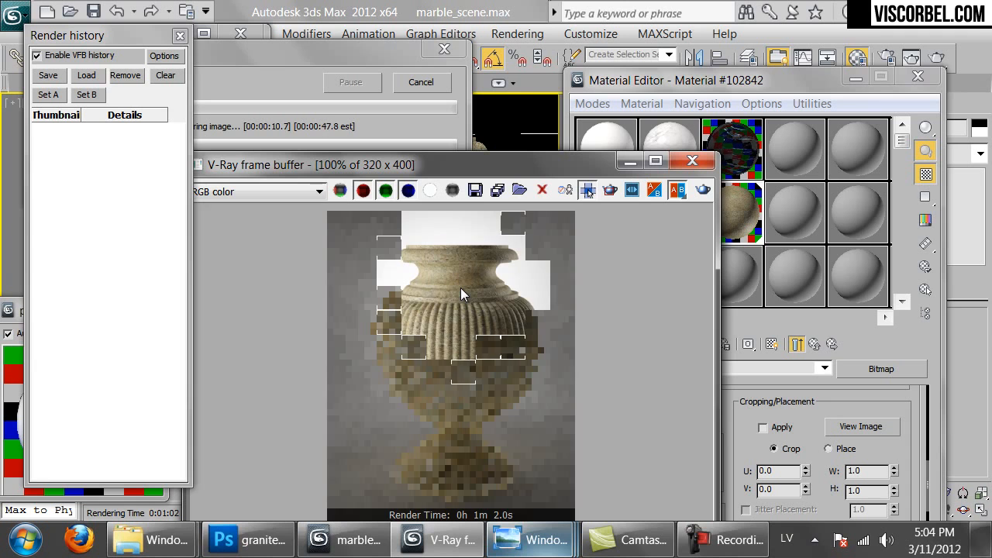
scroll(460, 287, up, 1)
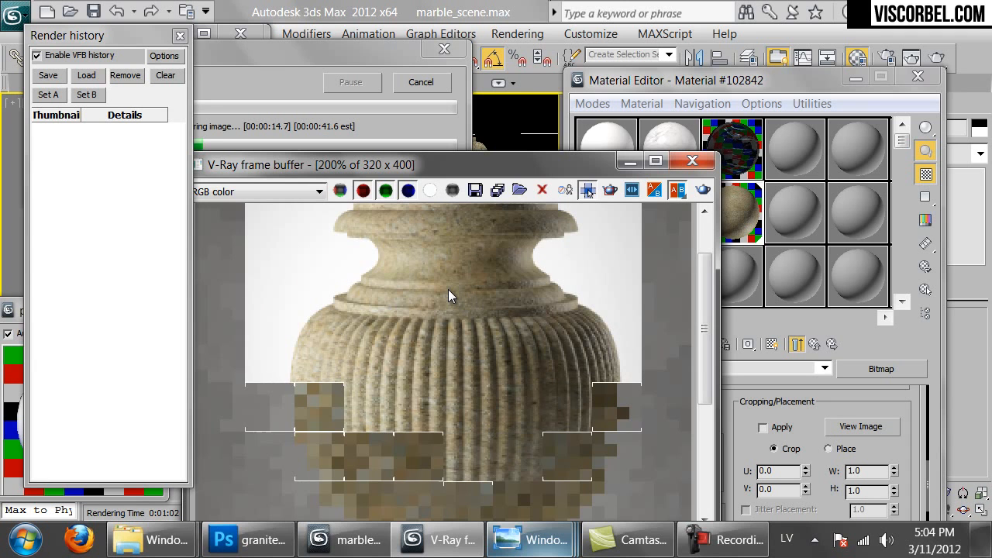
scroll(448, 290, down, 1)
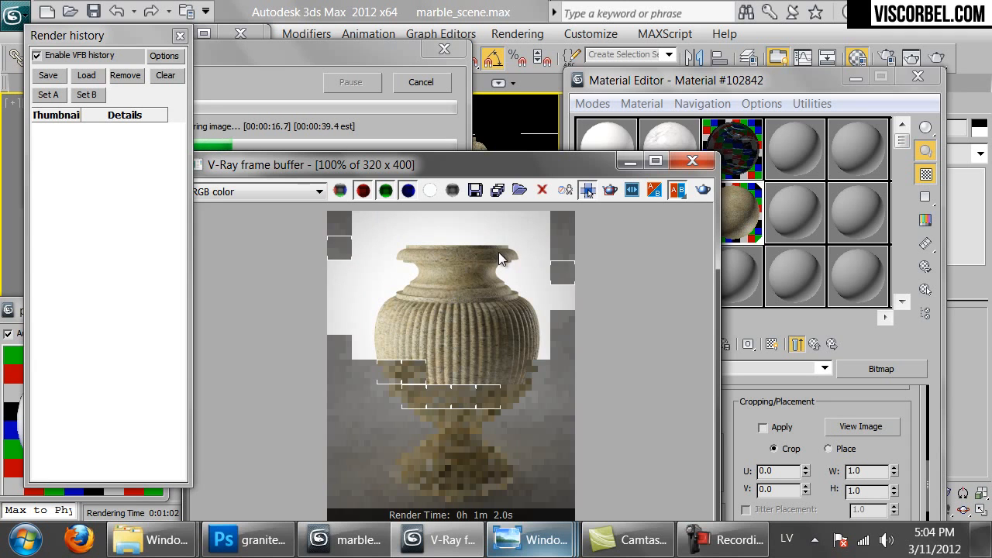
scroll(431, 366, up, 2)
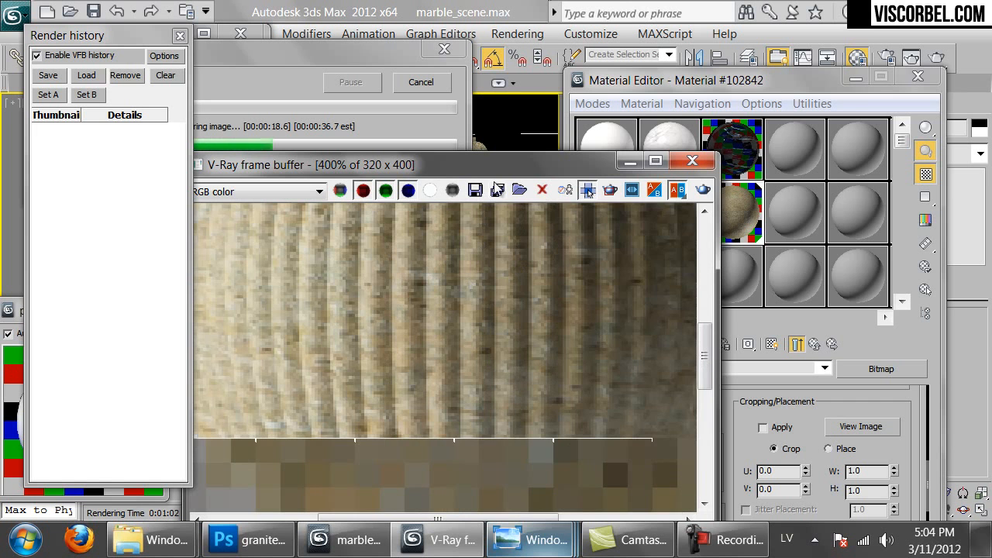
middle_drag(513, 238, 498, 463)
middle_drag(505, 283, 270, 387)
scroll(344, 379, down, 1)
scroll(528, 331, down, 1)
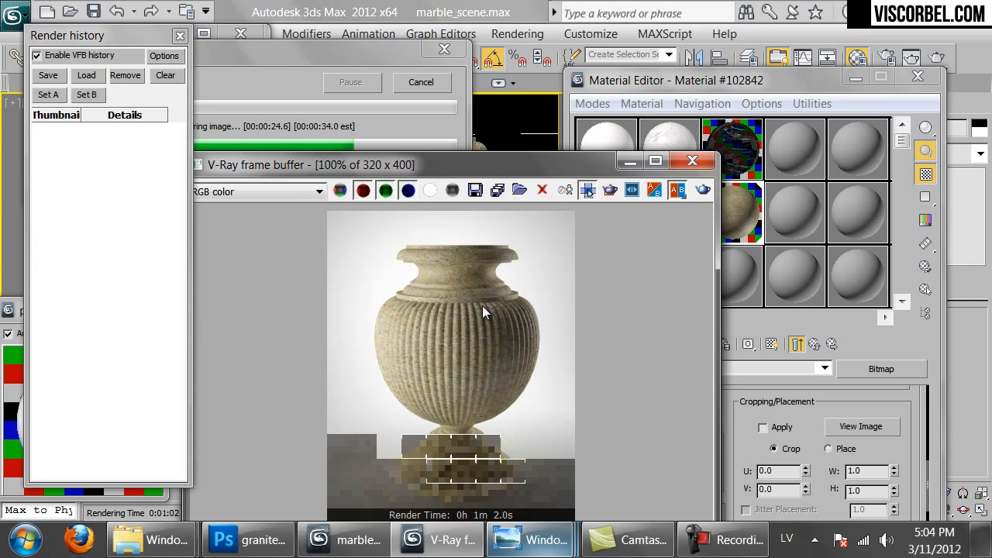
scroll(479, 317, up, 1)
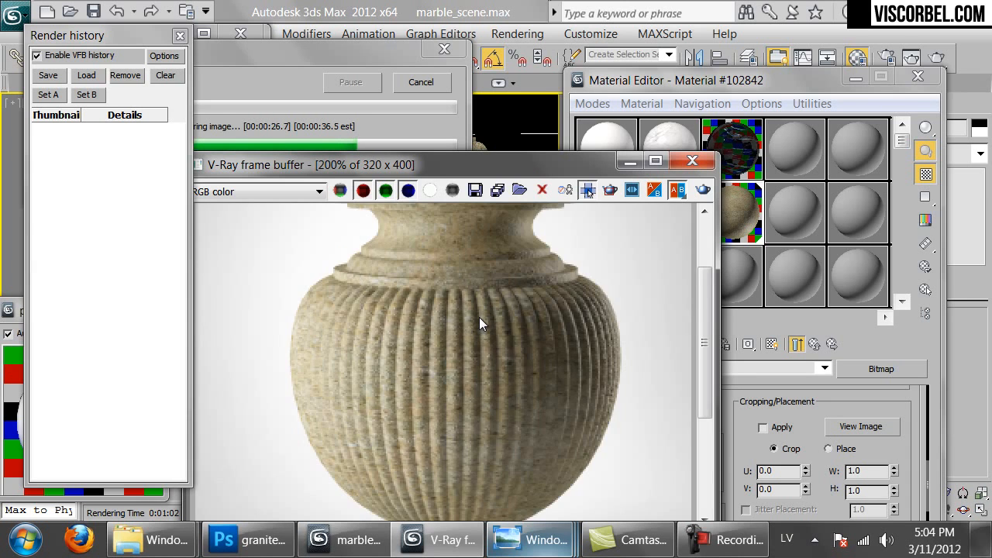
scroll(479, 318, down, 1)
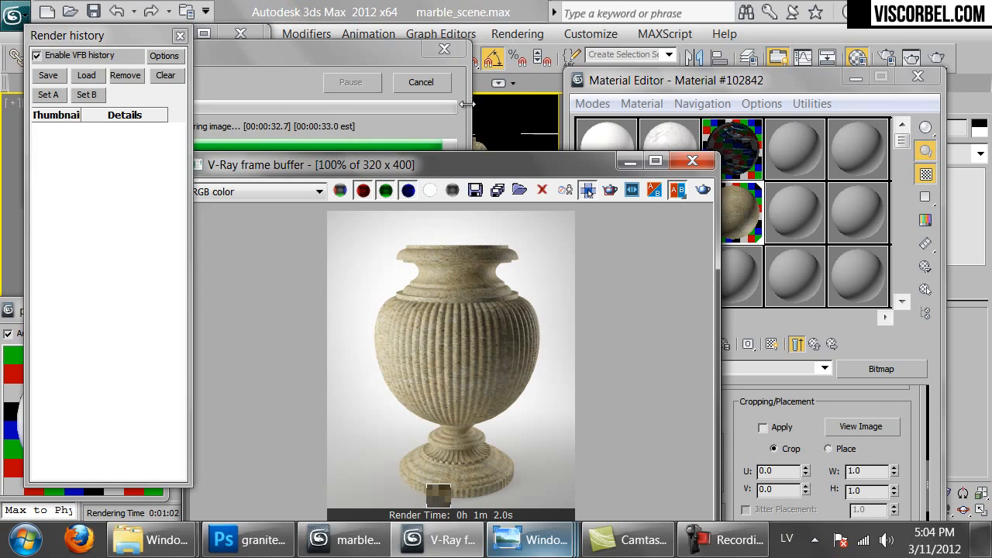
Open the Bump slot's Map #58 bitmap and tick Invert in its Output rollout
click(841, 406)
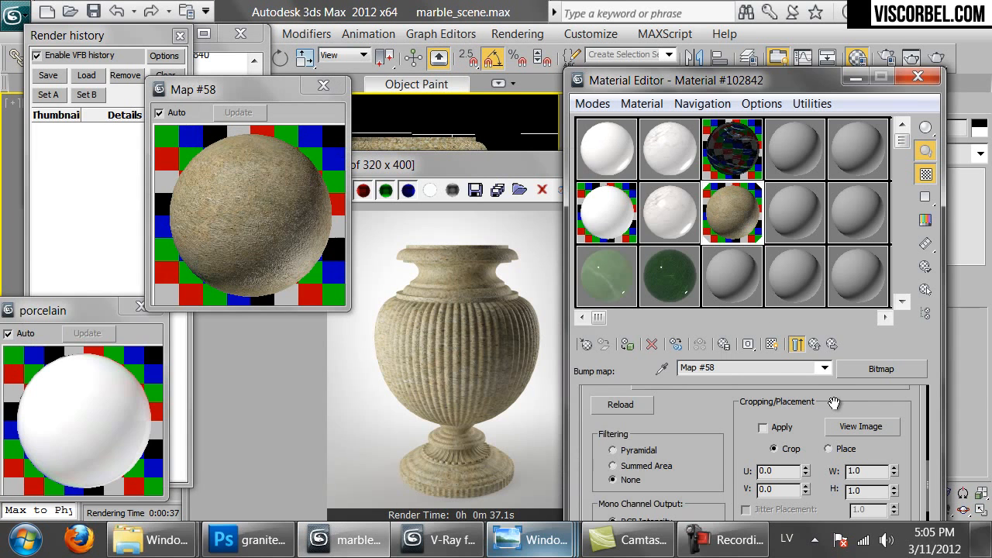
click(798, 344)
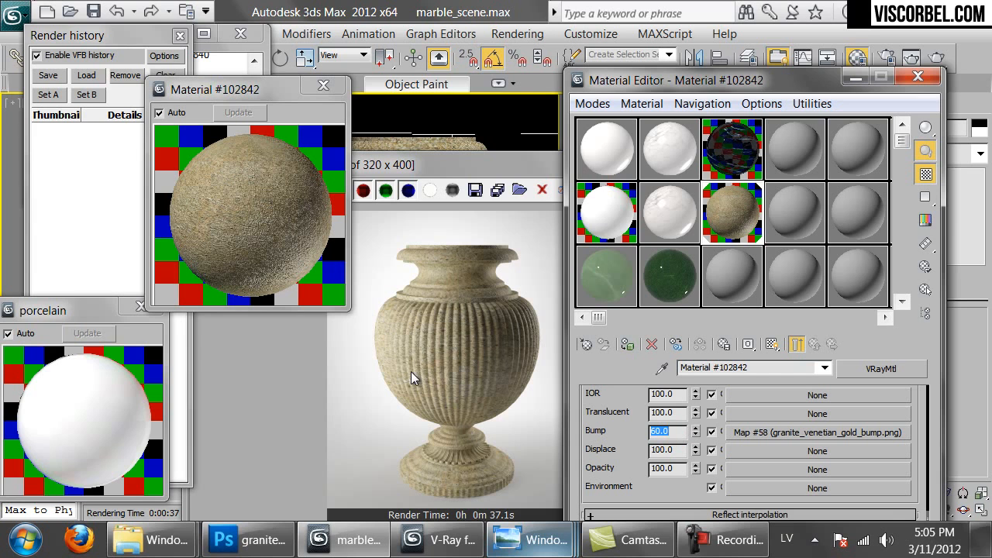
click(758, 435)
drag(602, 484, 647, 175)
scroll(647, 497, down, 1)
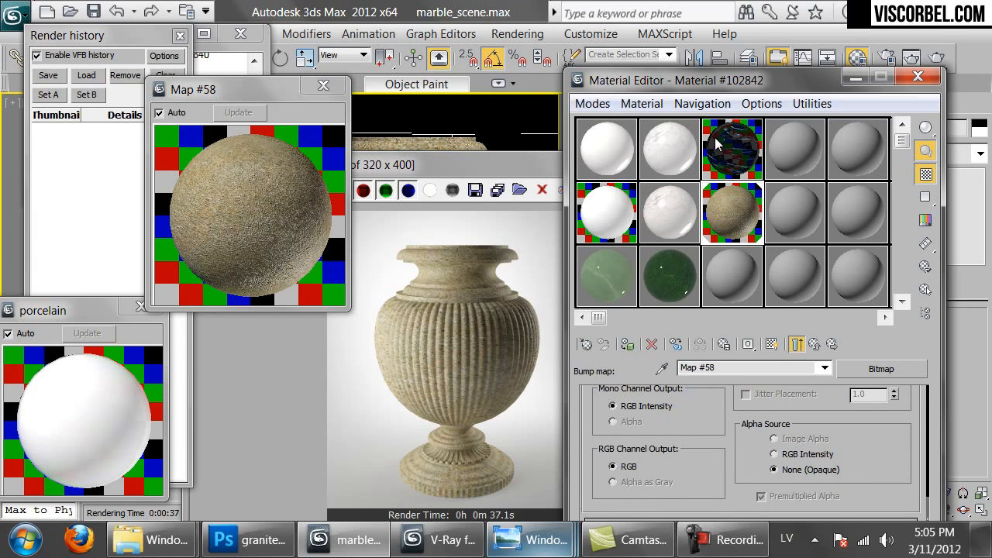
drag(709, 81, 682, 16)
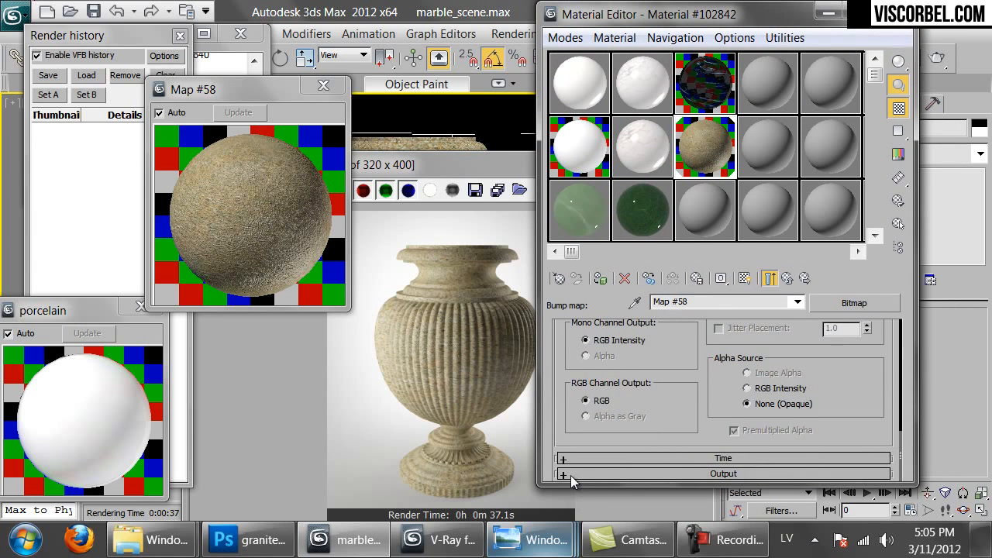
click(570, 474)
click(574, 350)
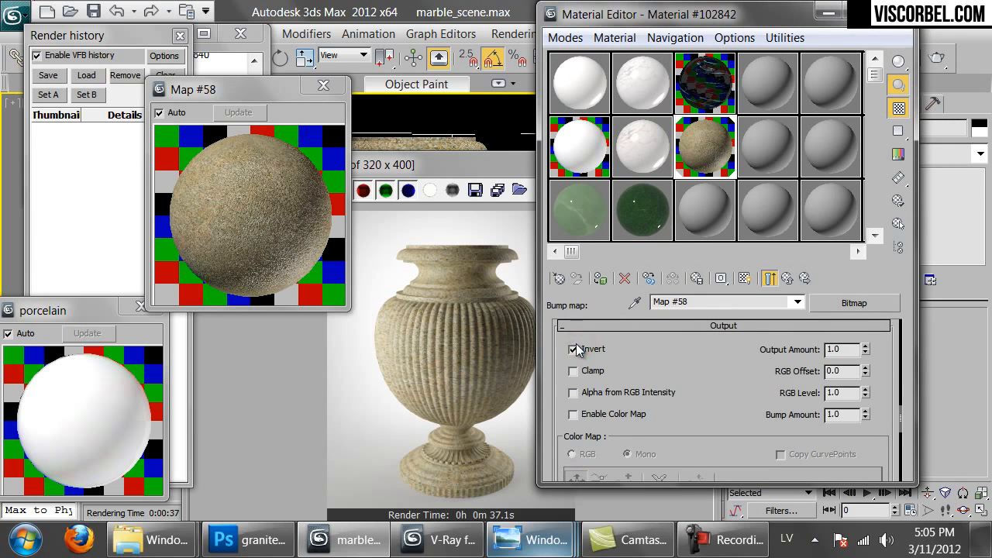
click(451, 316)
Re-render with Render Last, then zoom and pan over the vase's foot, neck and rim
click(695, 186)
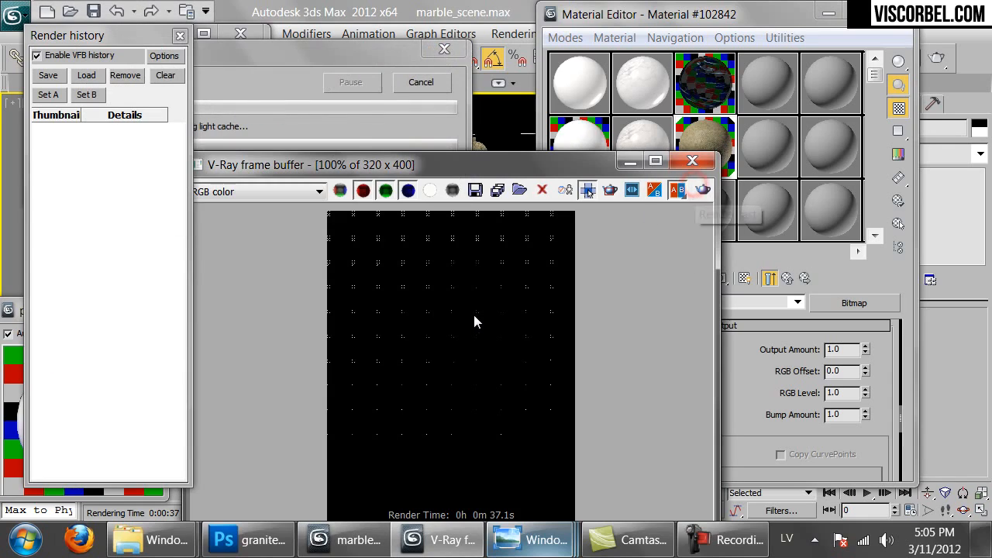
scroll(470, 316, down, 1)
scroll(471, 318, up, 1)
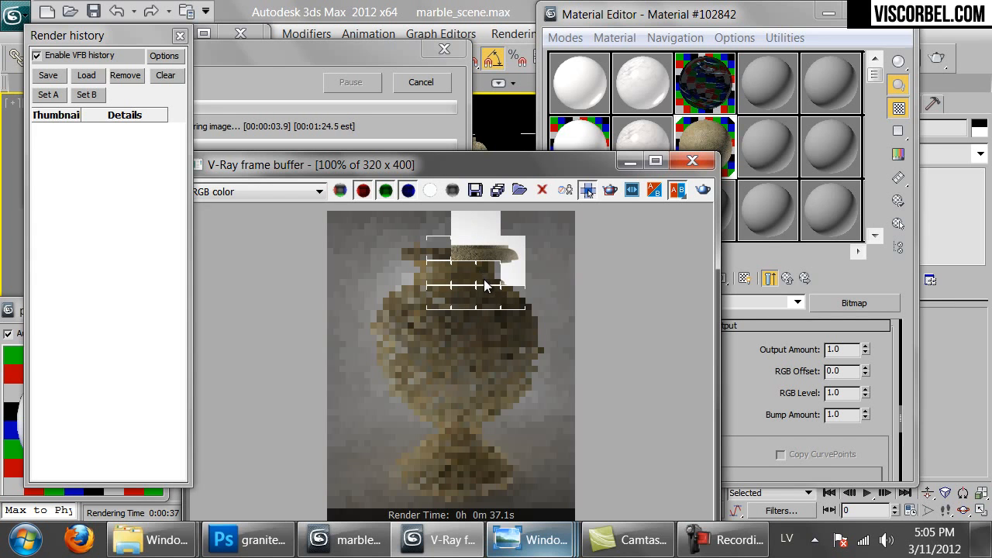
scroll(444, 269, up, 1)
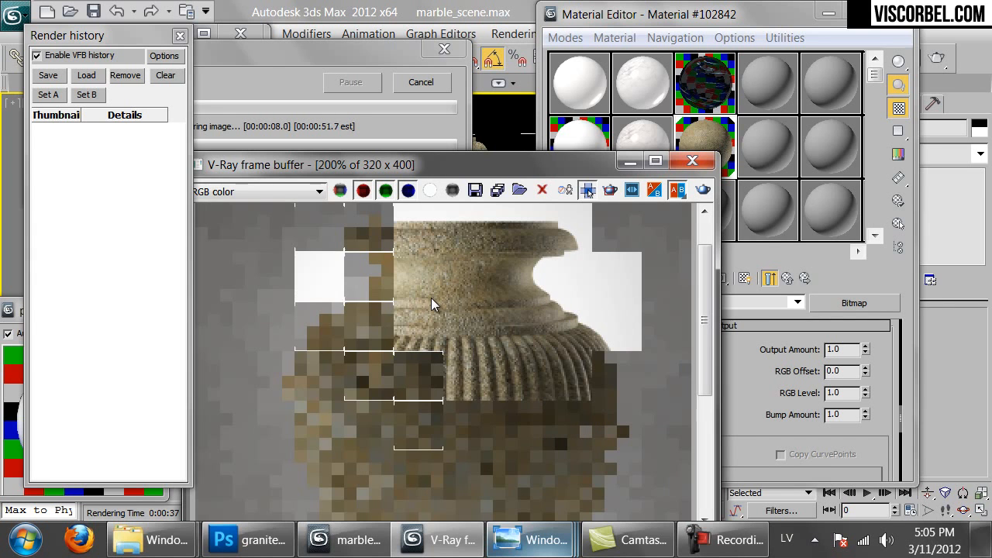
scroll(436, 363, down, 1)
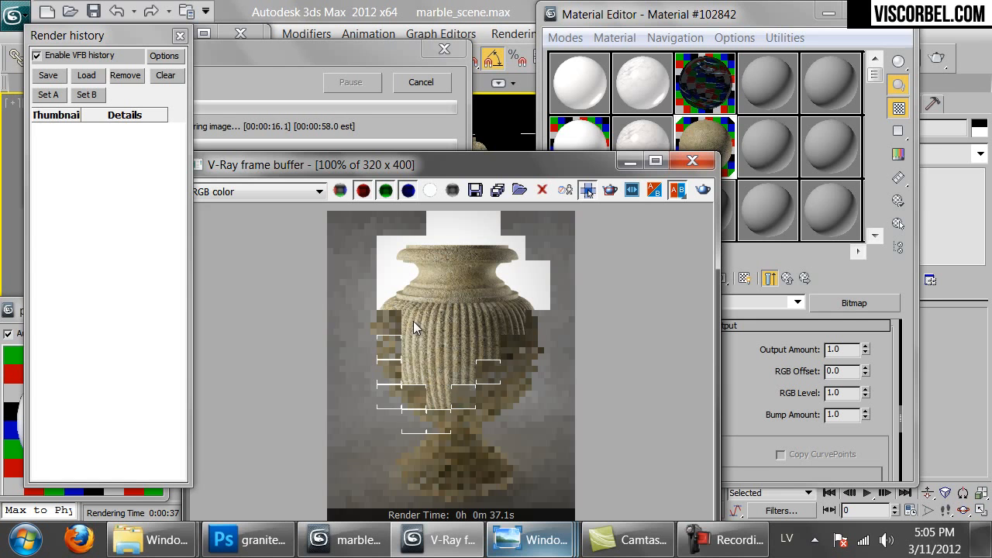
scroll(412, 315, up, 1)
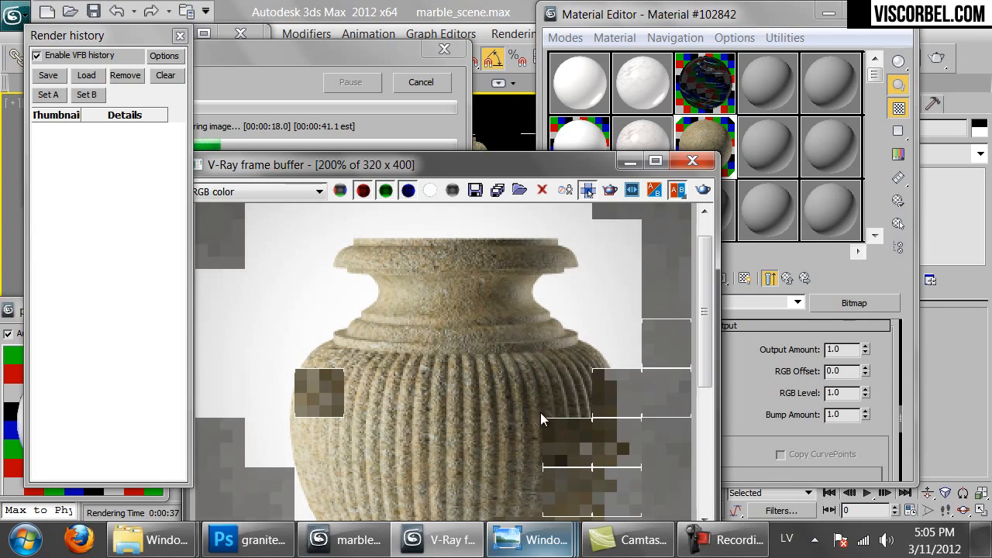
middle_drag(535, 443, 494, 407)
middle_drag(474, 256, 458, 351)
scroll(452, 345, down, 1)
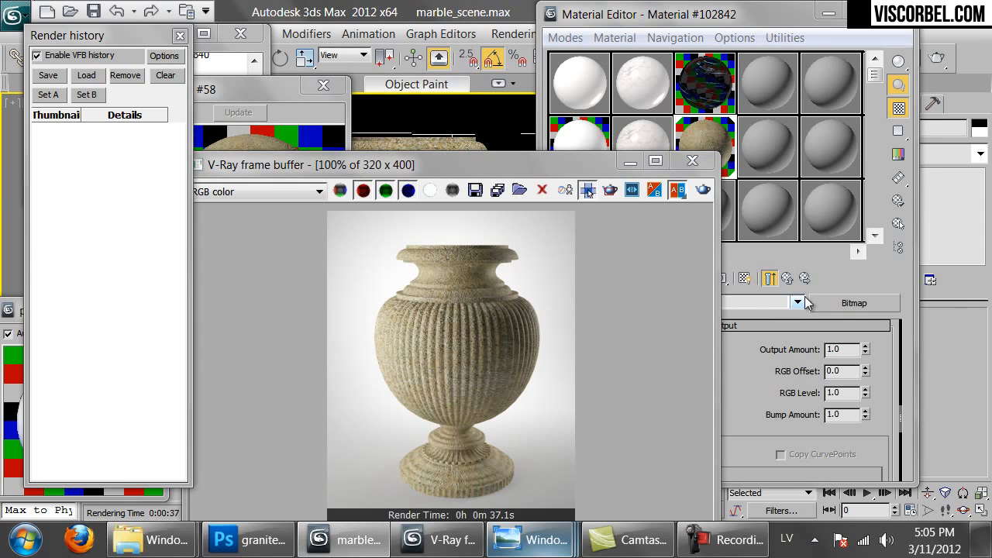
Copy the granite into an empty sample slot, name it Granite_polished, and set Bump to 5
click(846, 277)
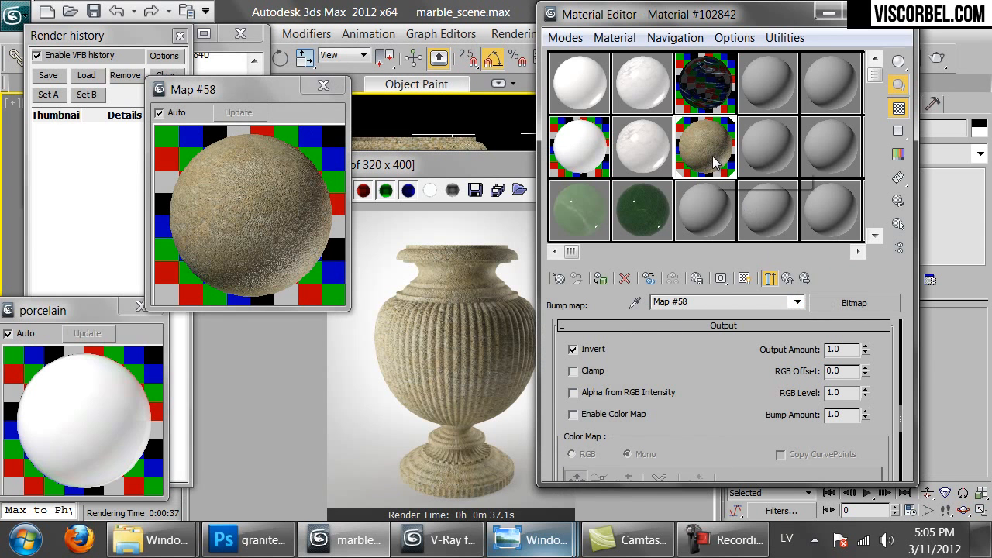
drag(708, 210, 707, 211)
click(735, 302)
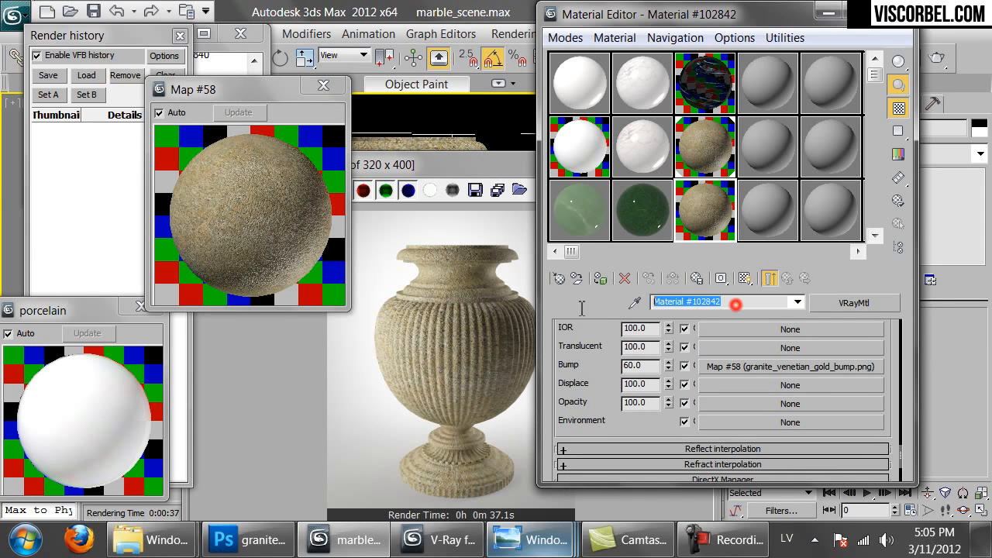
text(Granite)
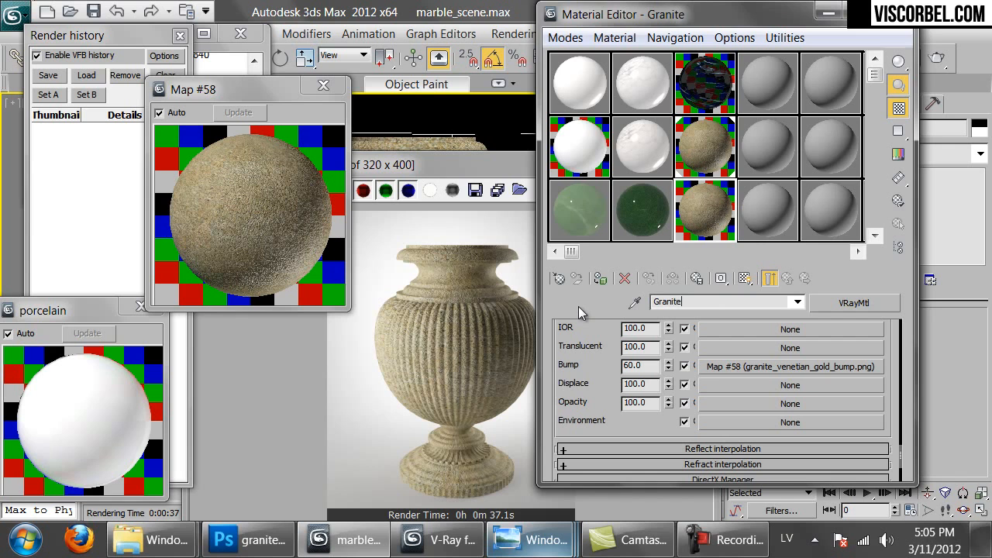
text(_polished)
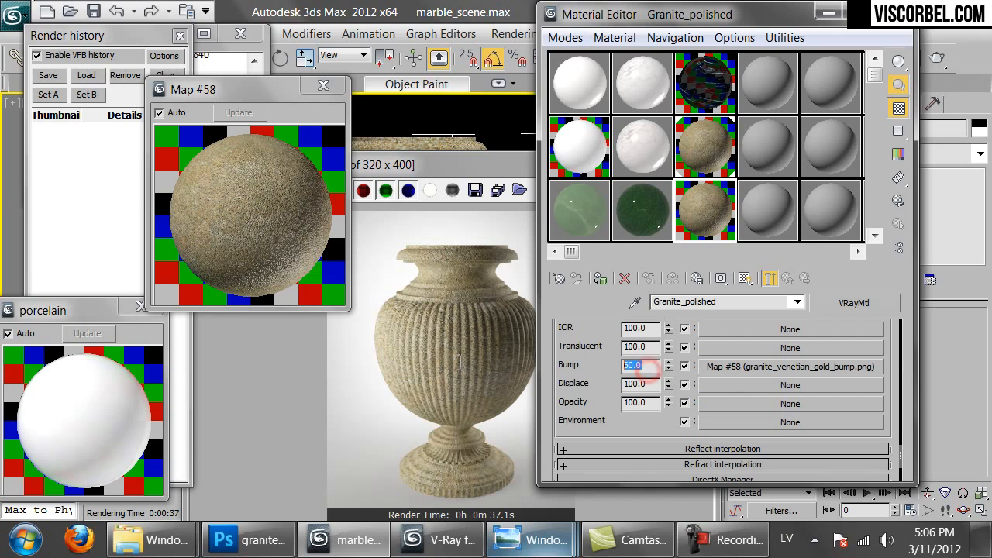
text(5)
key(Return)
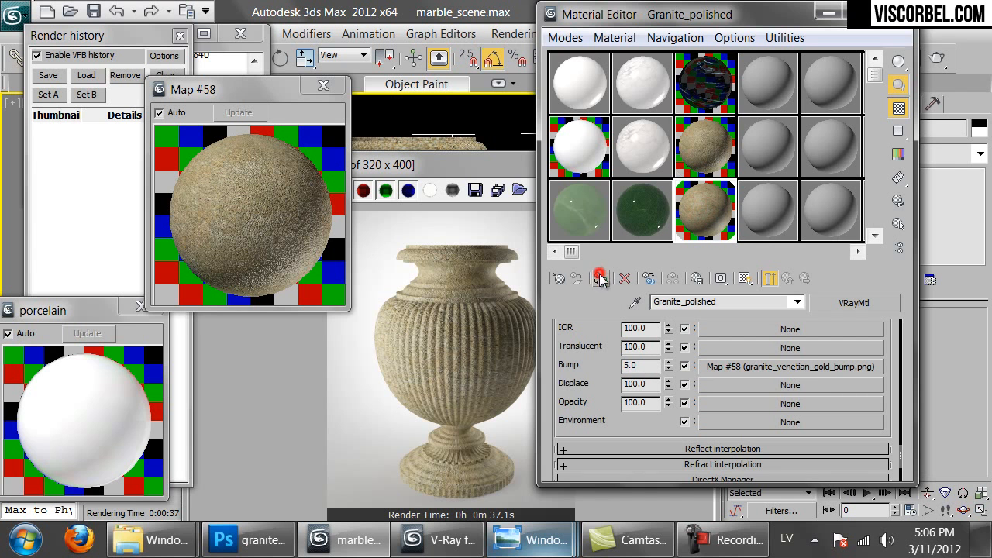
click(323, 84)
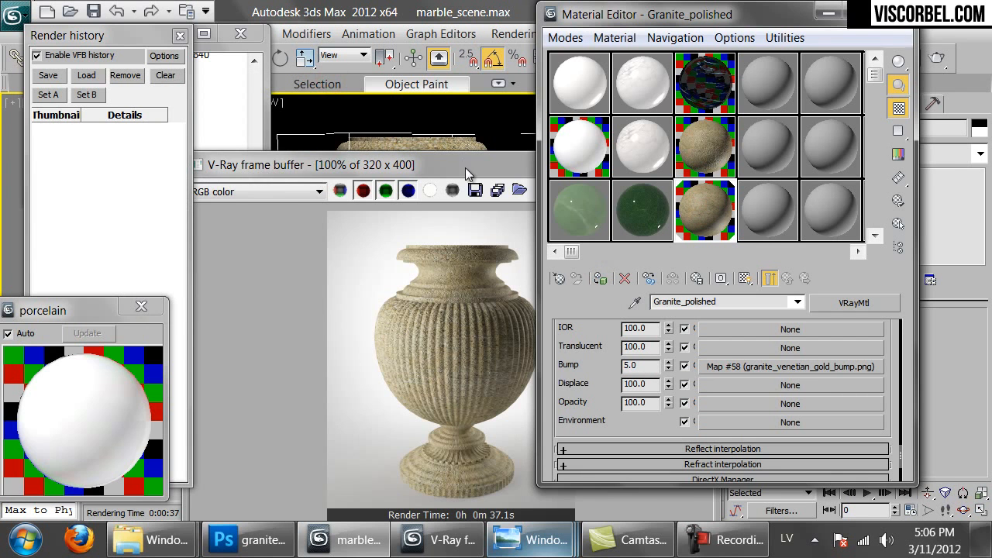
Close the render window and open an enlarged preview of Granite_polished
drag(467, 167, 335, 170)
click(545, 163)
double_click(684, 217)
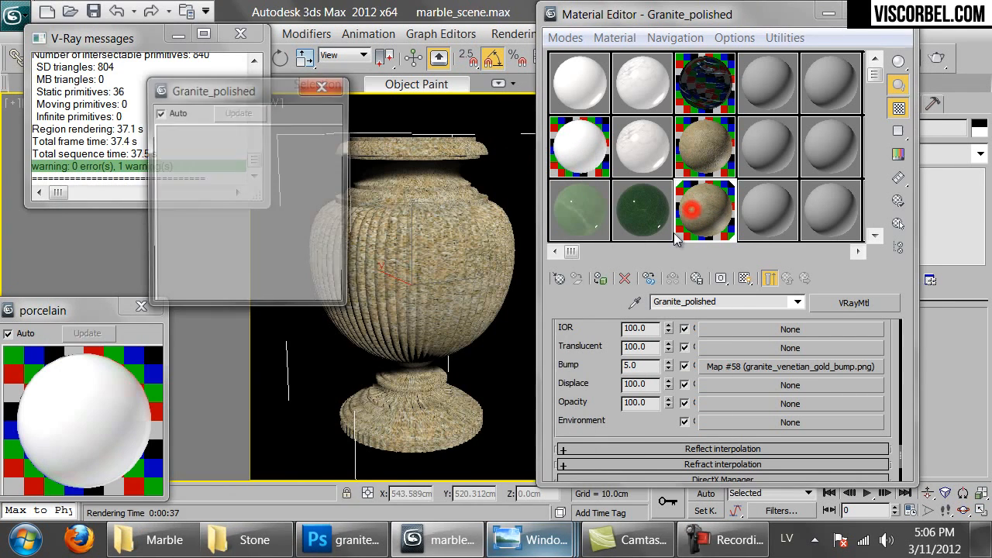
scroll(659, 365, up, 10)
scroll(647, 409, up, 10)
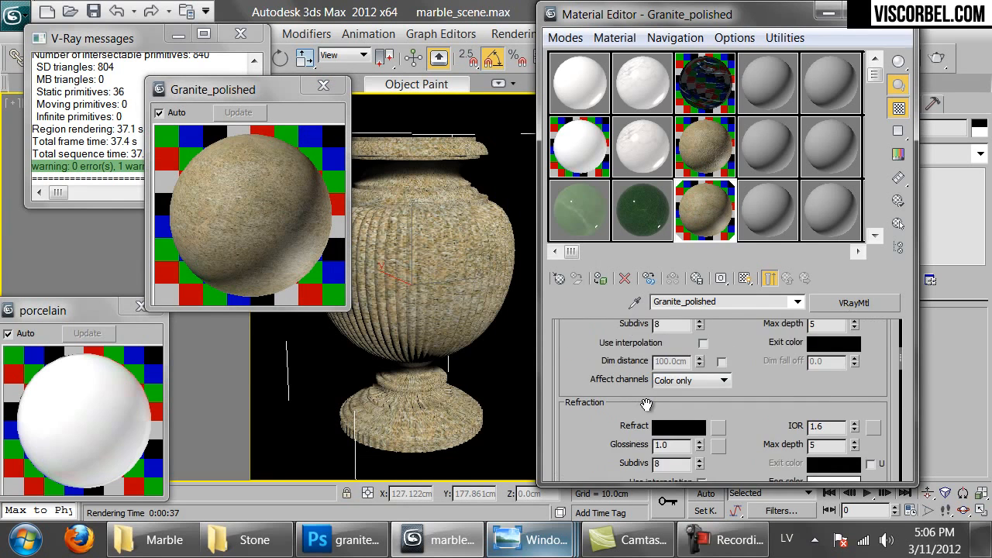
scroll(675, 464, down, 1)
double_click(679, 444)
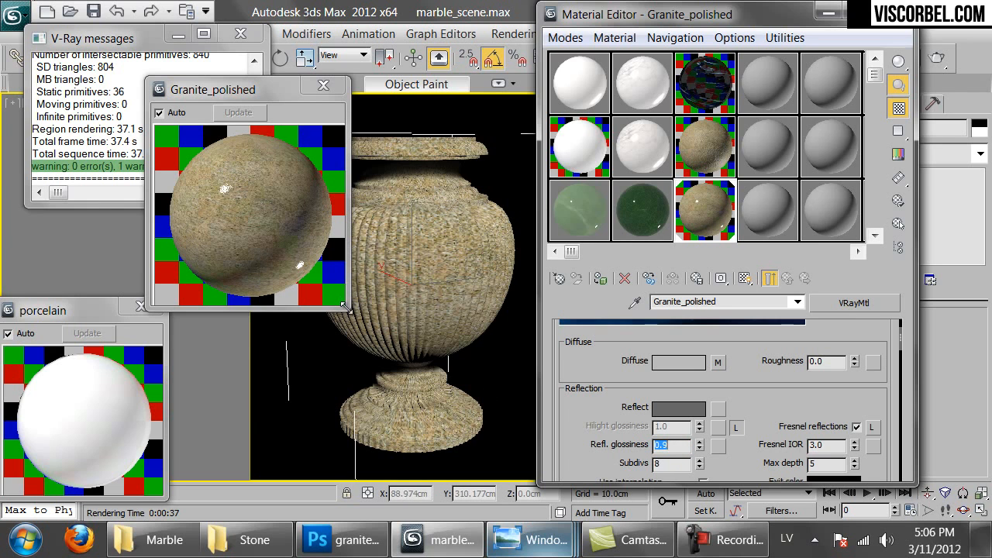
drag(346, 306, 474, 434)
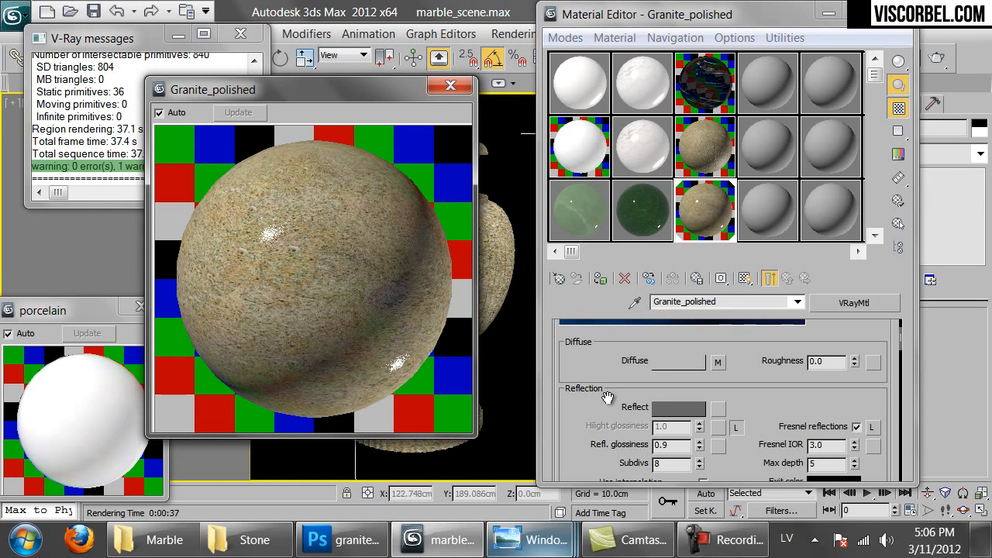
Set the reflection colour to mid grey with Value 60
click(686, 408)
double_click(578, 172)
text(60)
key(Return)
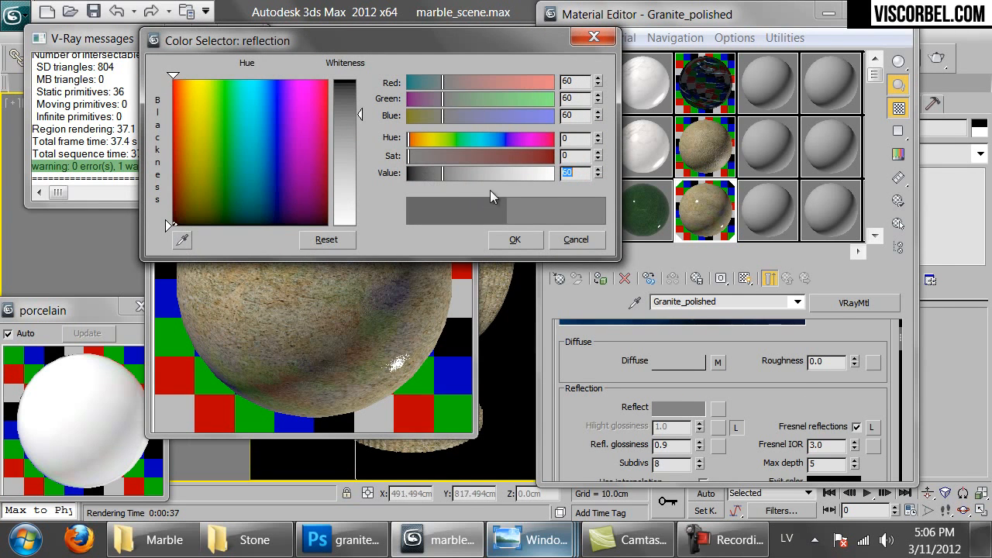
click(512, 241)
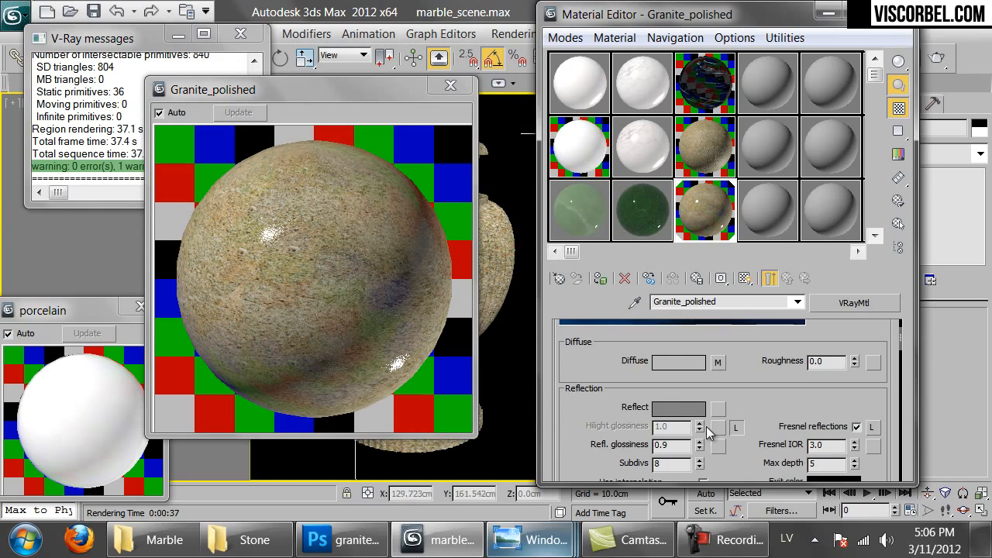
Lower the Bump amount from 5.0 to 2.0
scroll(748, 411, down, 15)
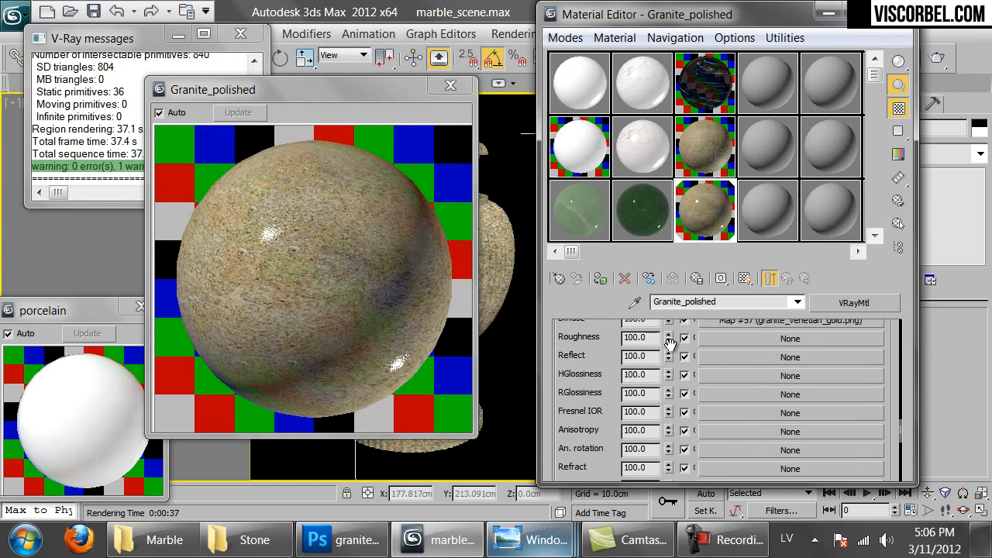
double_click(649, 452)
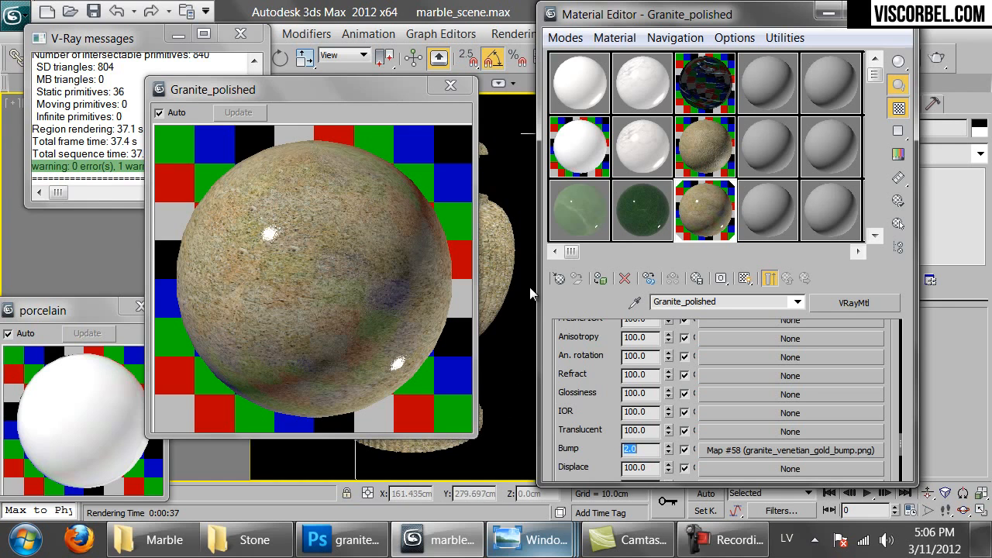
click(406, 207)
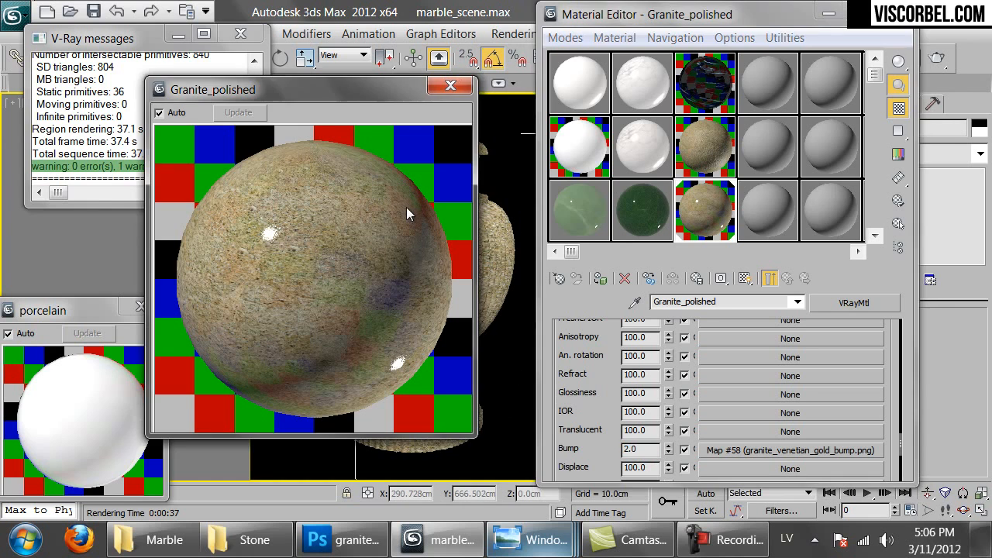
Start a production render, zoom in to inspect, and cancel once the upper vase appears
click(936, 58)
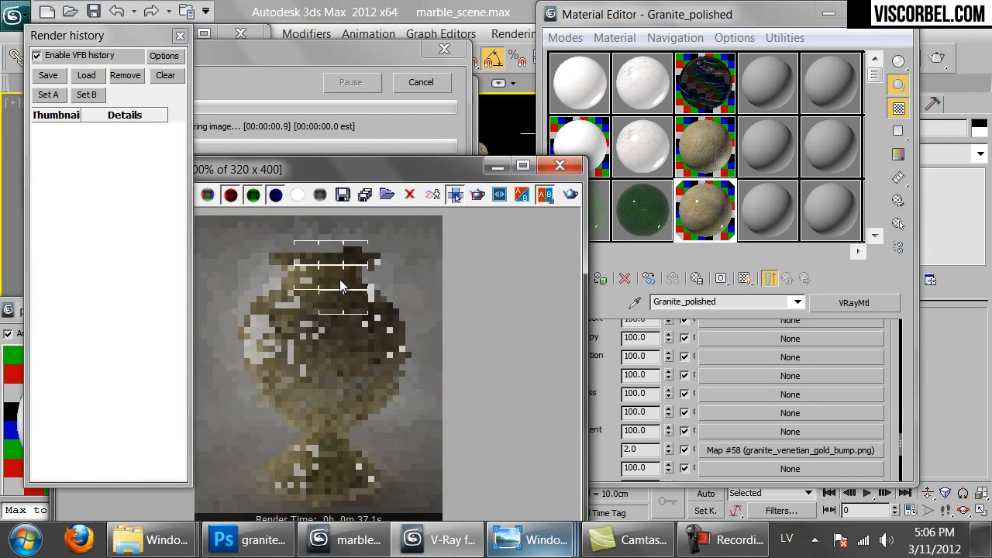
scroll(339, 281, up, 1)
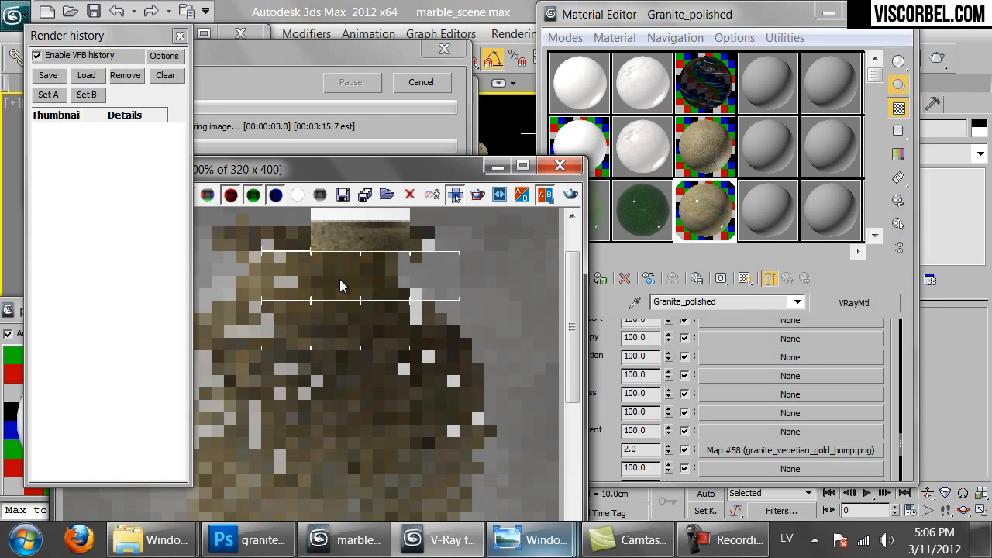
scroll(339, 284, down, 1)
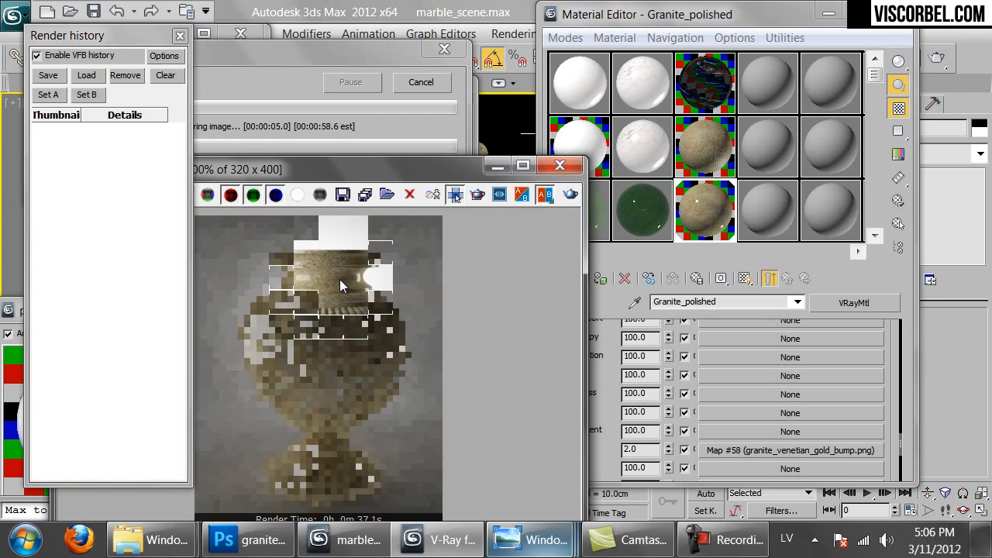
drag(356, 169, 399, 140)
scroll(335, 252, up, 1)
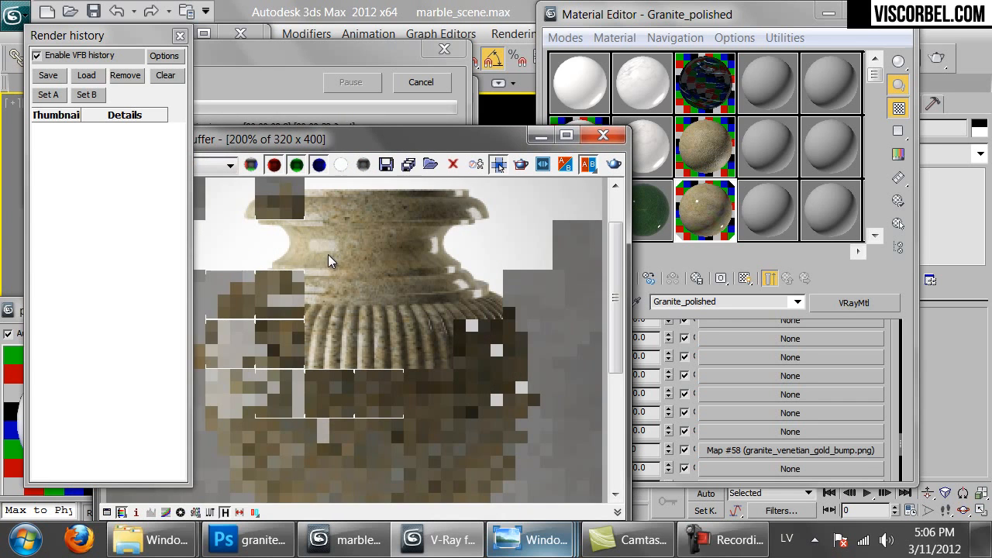
scroll(391, 261, down, 1)
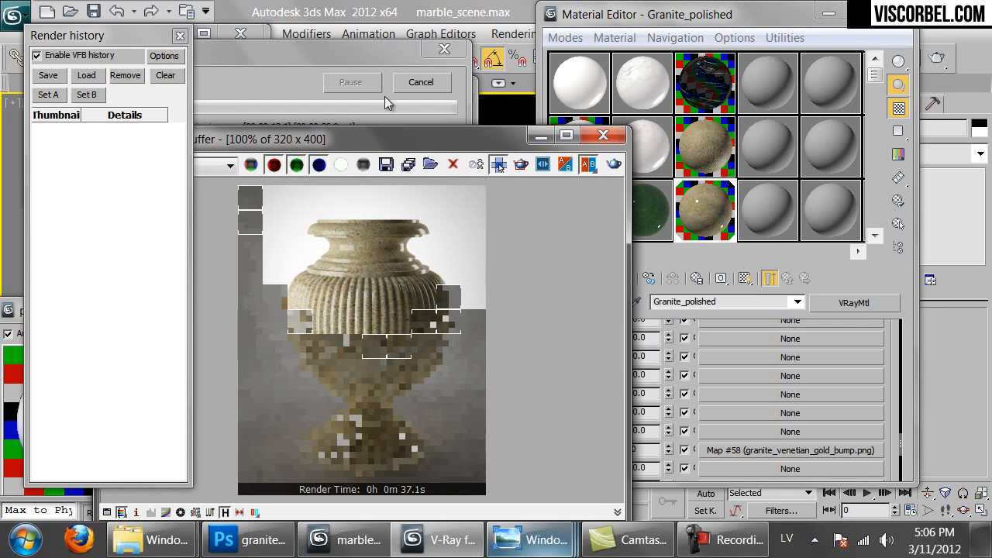
click(425, 81)
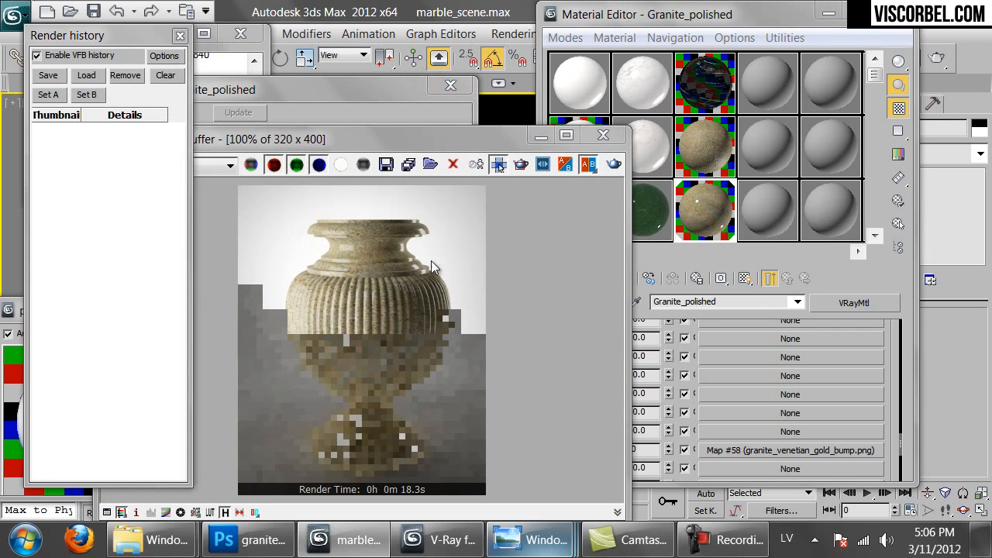
Set Refl. glossiness to 0.8 and reflection Subdivs to 16
click(894, 355)
drag(891, 354, 880, 435)
scroll(803, 400, up, 10)
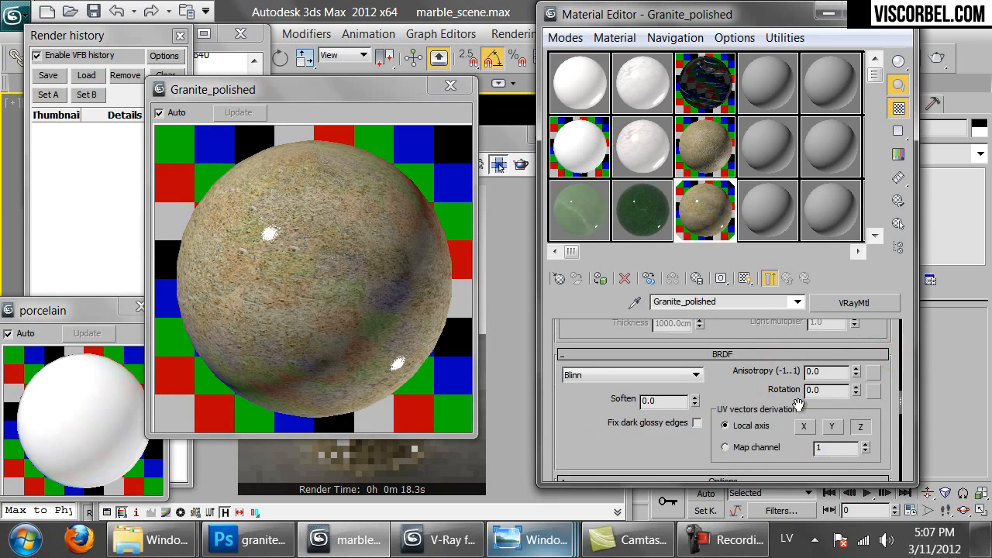
scroll(626, 428, up, 3)
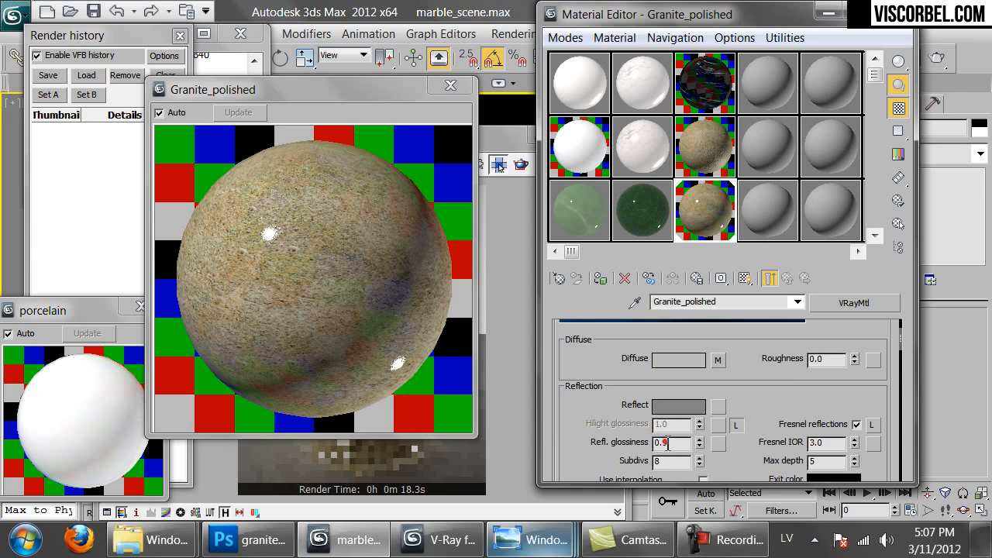
double_click(664, 441)
text(0.8)
key(Tab)
text(1)
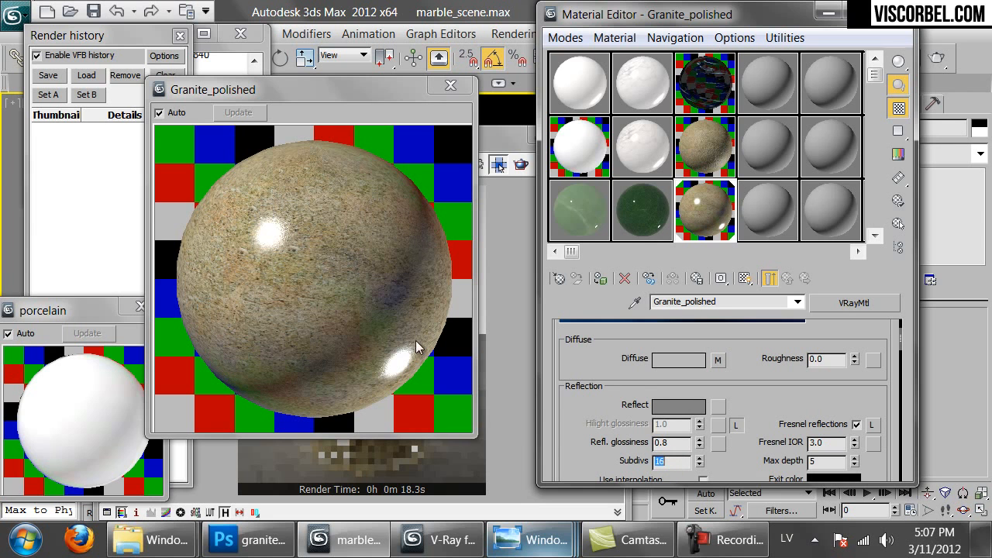
click(357, 463)
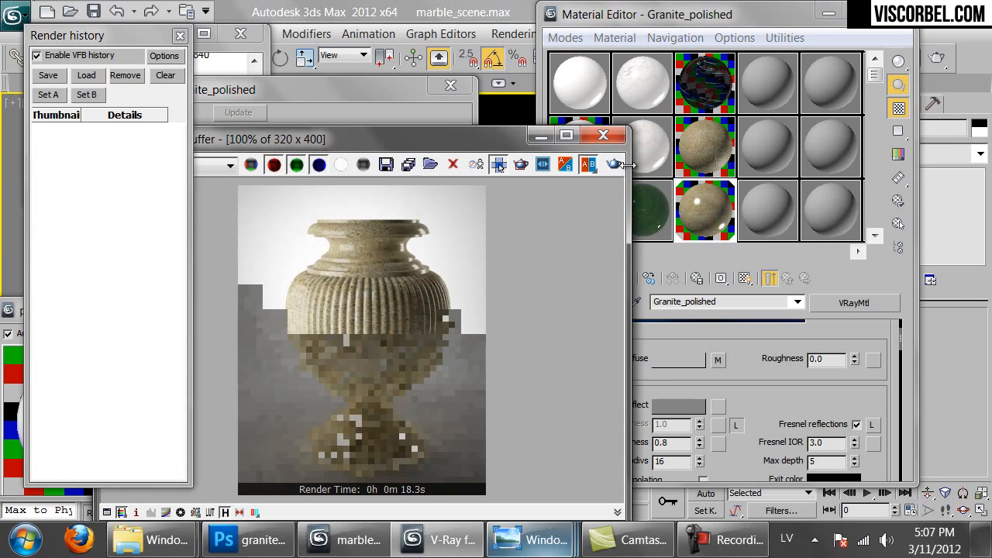
Render the vase with Shift+Q and zoom in and out to check the polished granite
key(shift+q)
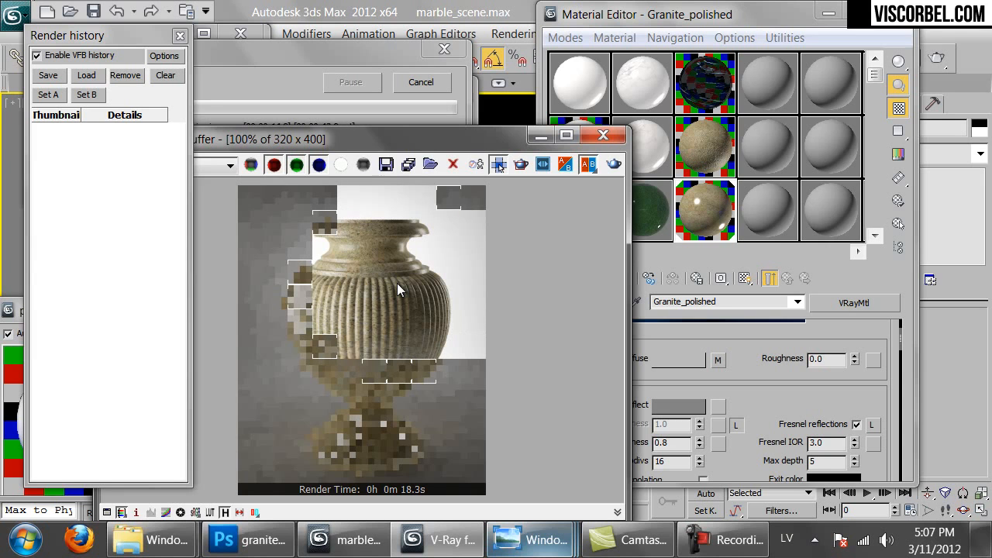
scroll(390, 282, up, 1)
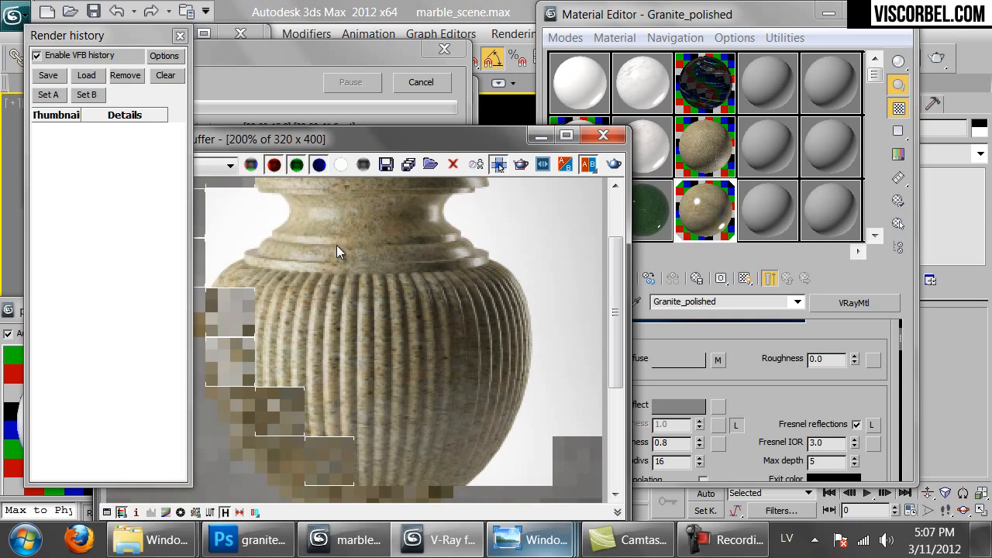
scroll(339, 252, down, 1)
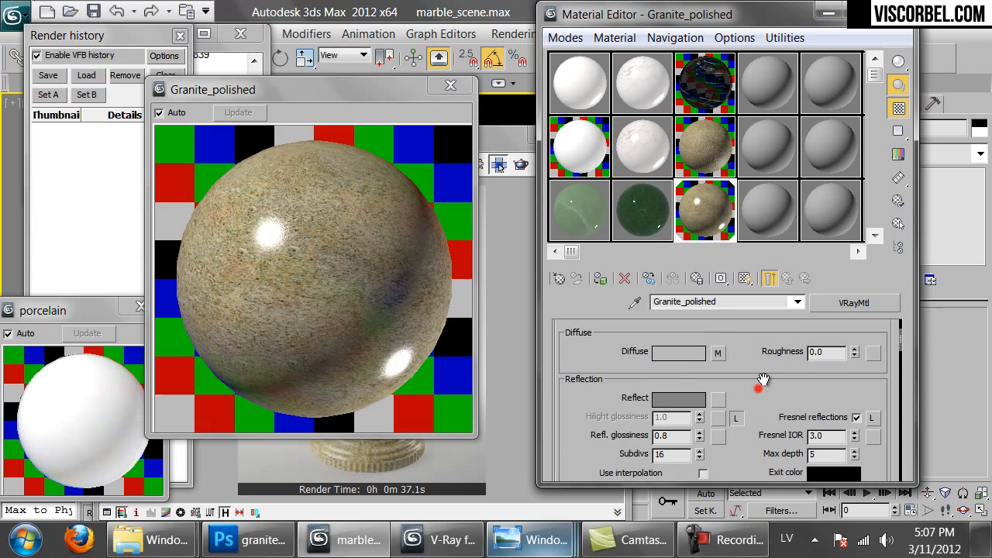
Change Refl. glossiness to 0.7
click(764, 388)
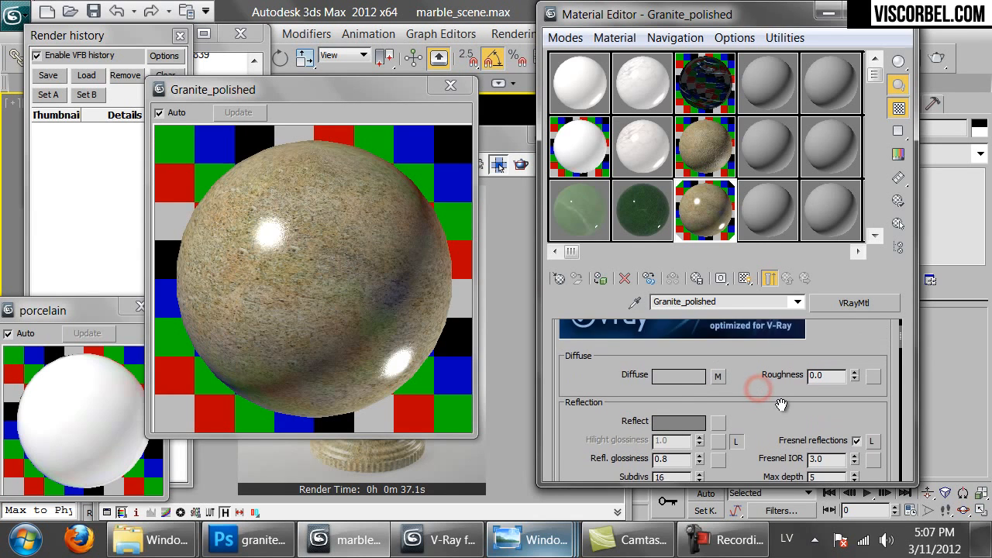
drag(781, 389, 763, 396)
drag(673, 447, 665, 447)
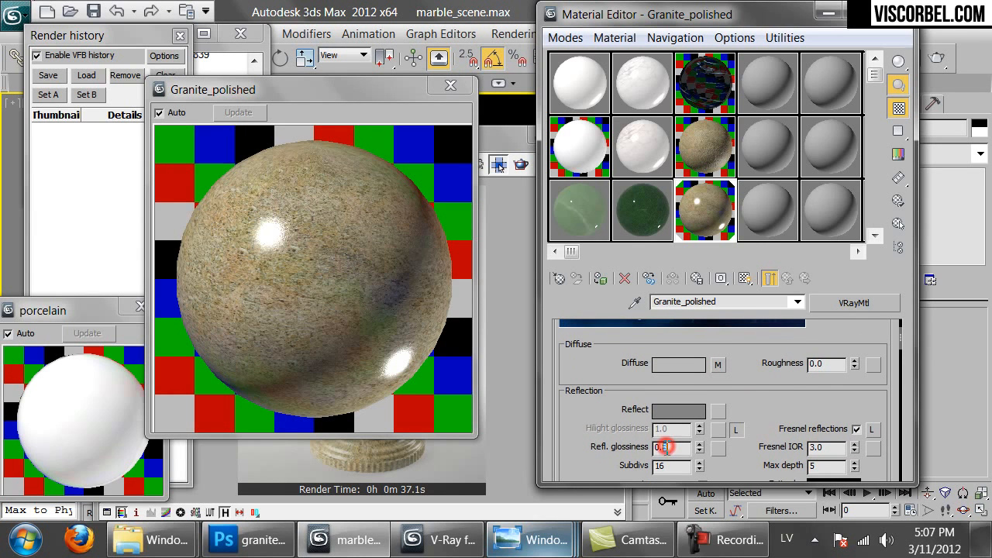
key(Return)
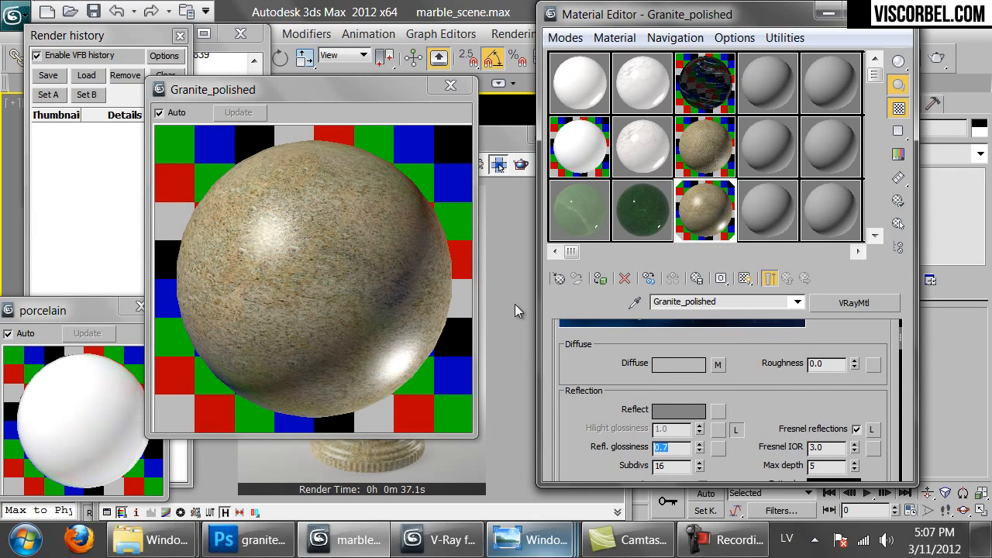
Re-render the vase in the V-Ray frame buffer and zoom in to watch the result
click(458, 471)
click(613, 164)
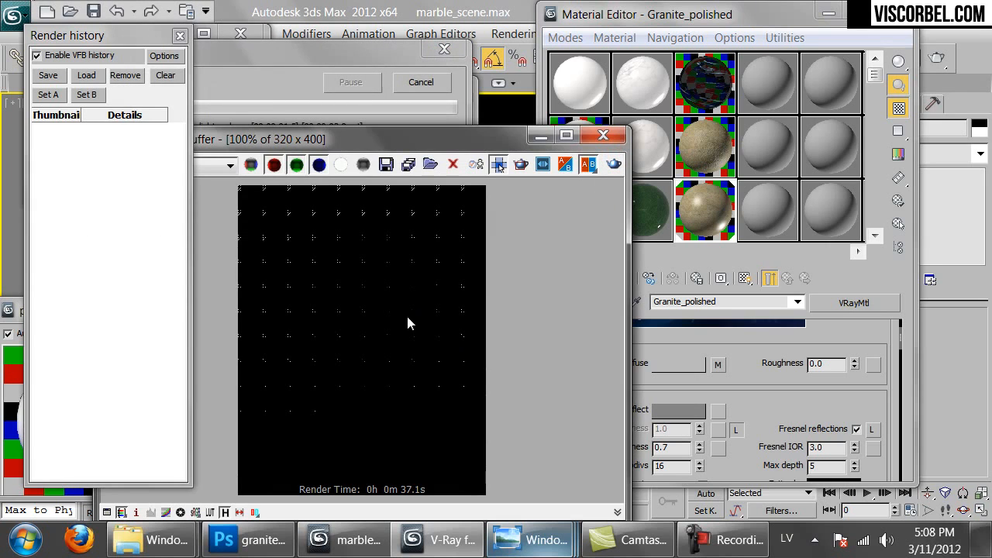
scroll(378, 301, down, 1)
scroll(378, 300, up, 1)
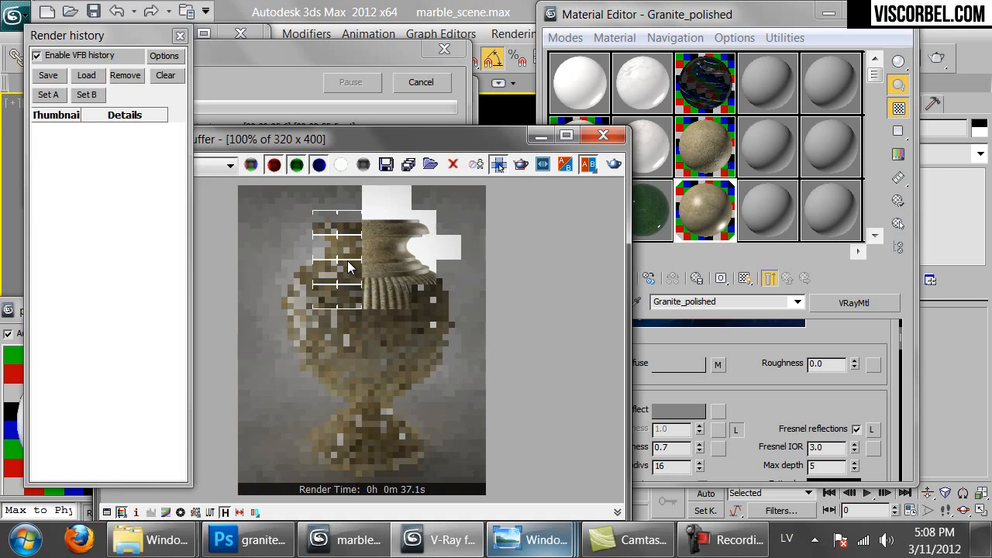
scroll(370, 242, up, 1)
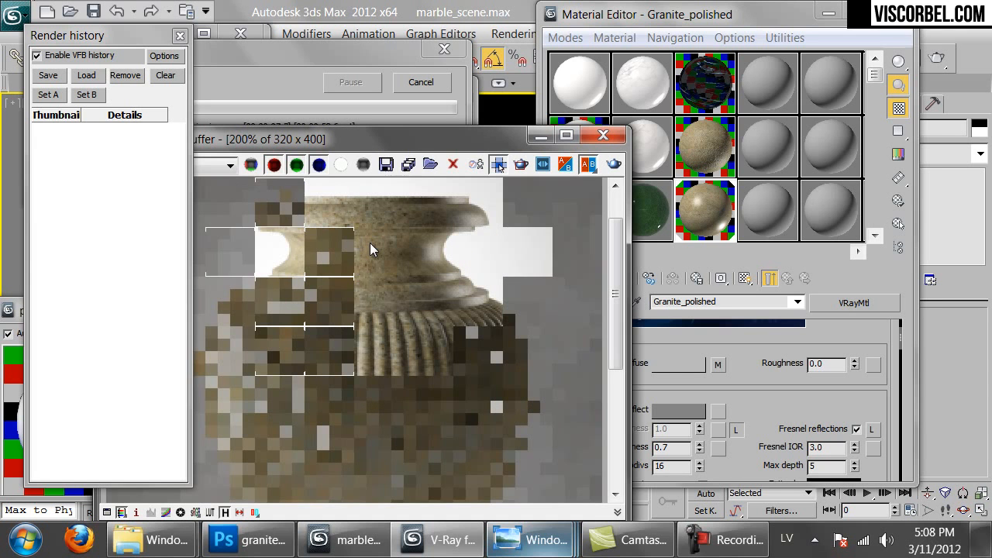
scroll(387, 280, down, 1)
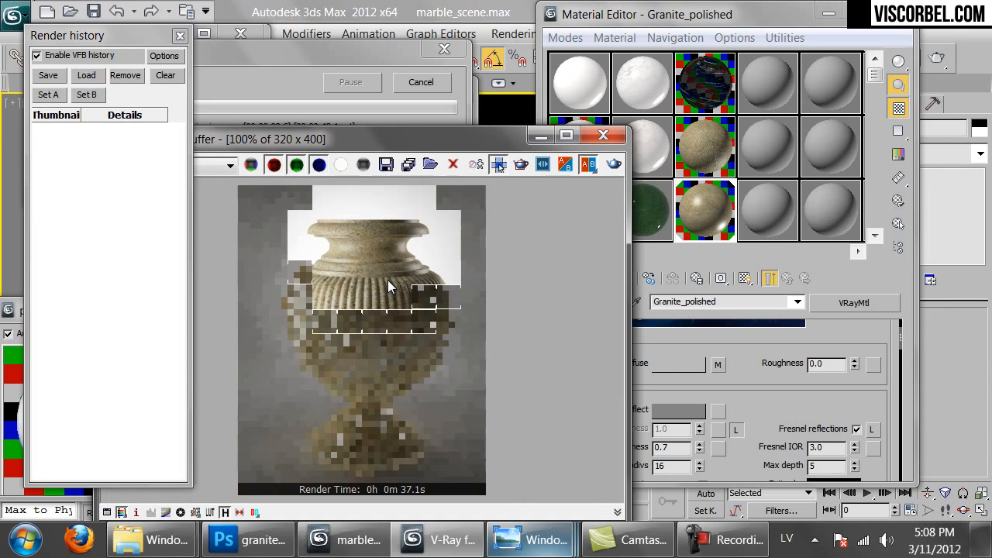